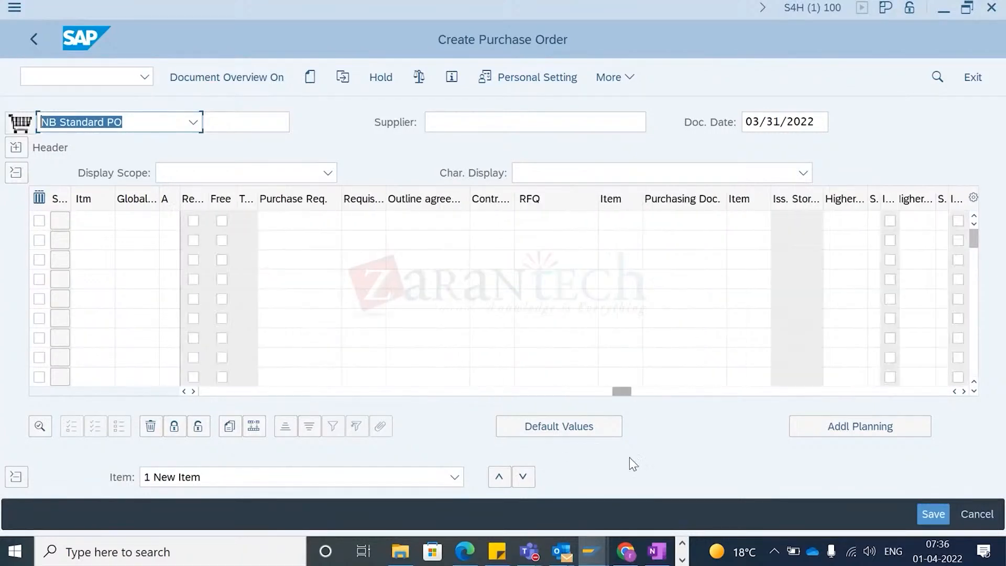
{"action": "left_click", "coordinate": [673, 223]}
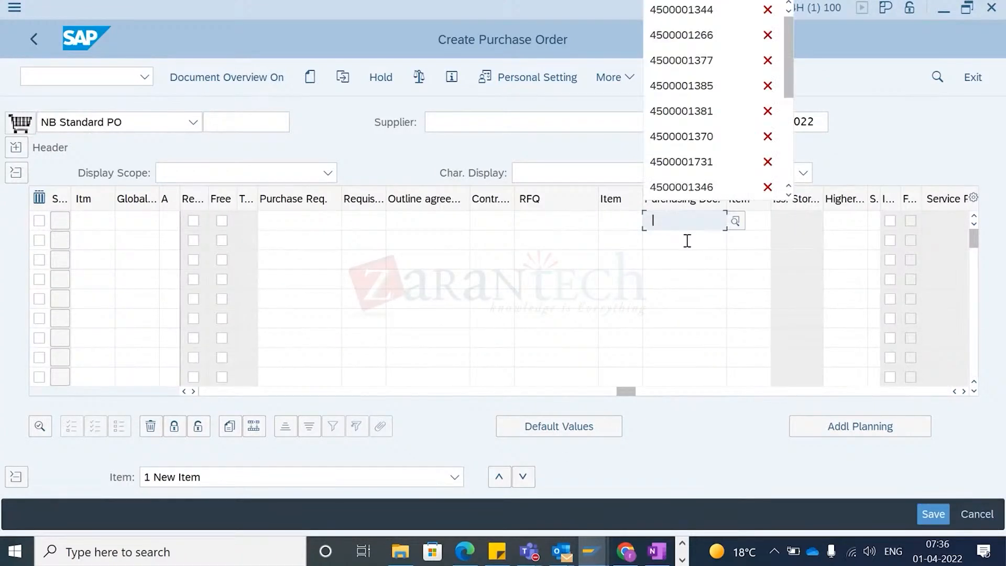
{"action": "left_click", "coordinate": [682, 12]}
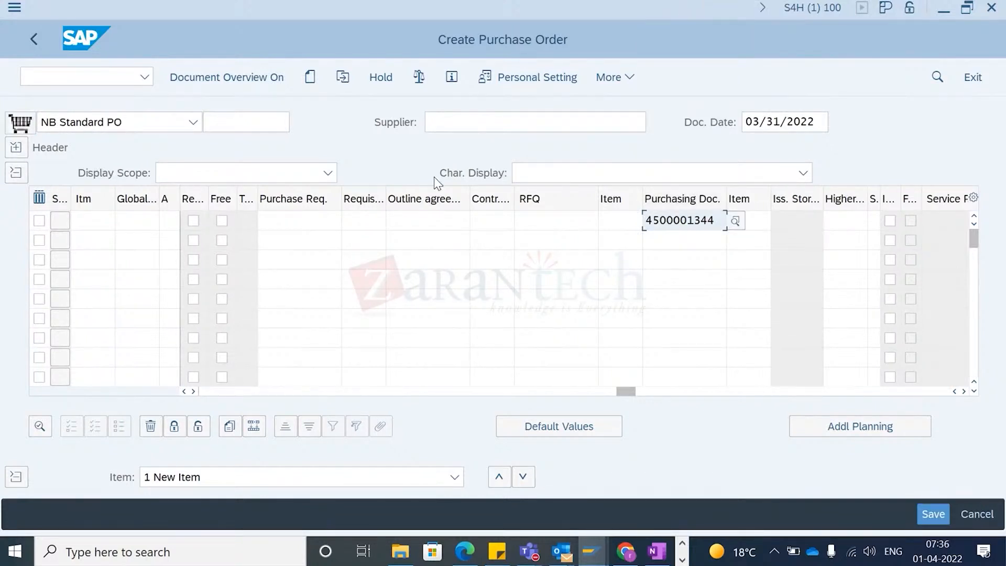
{"action": "key", "text": "Return"}
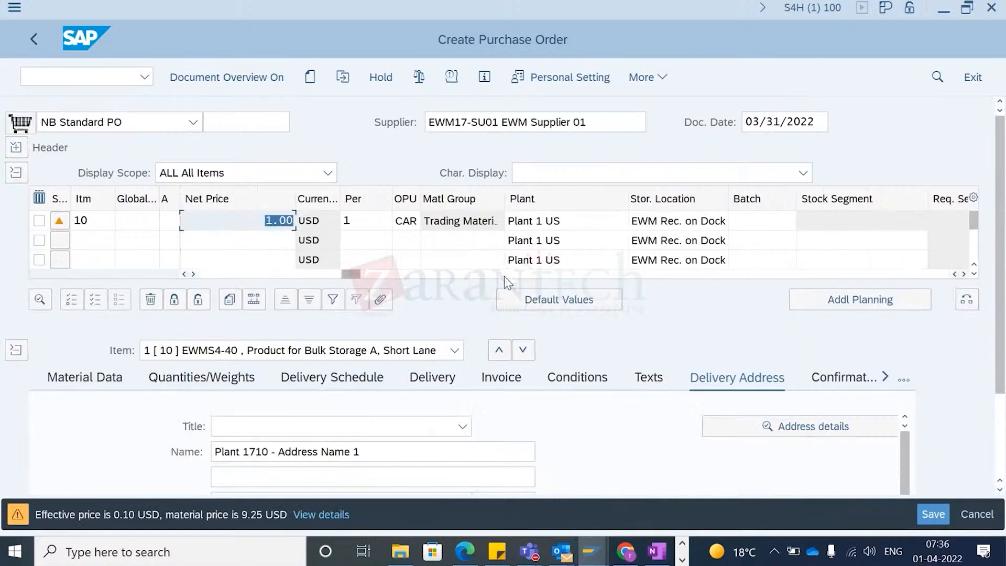
{"action": "key", "text": "Return"}
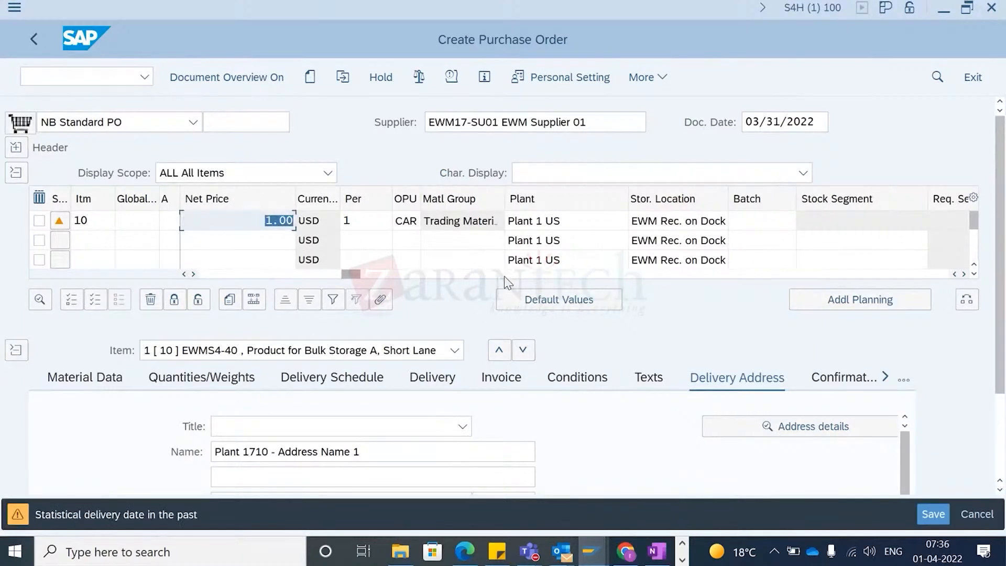
{"action": "key", "text": "Return"}
{"action": "key", "text": "Return"}
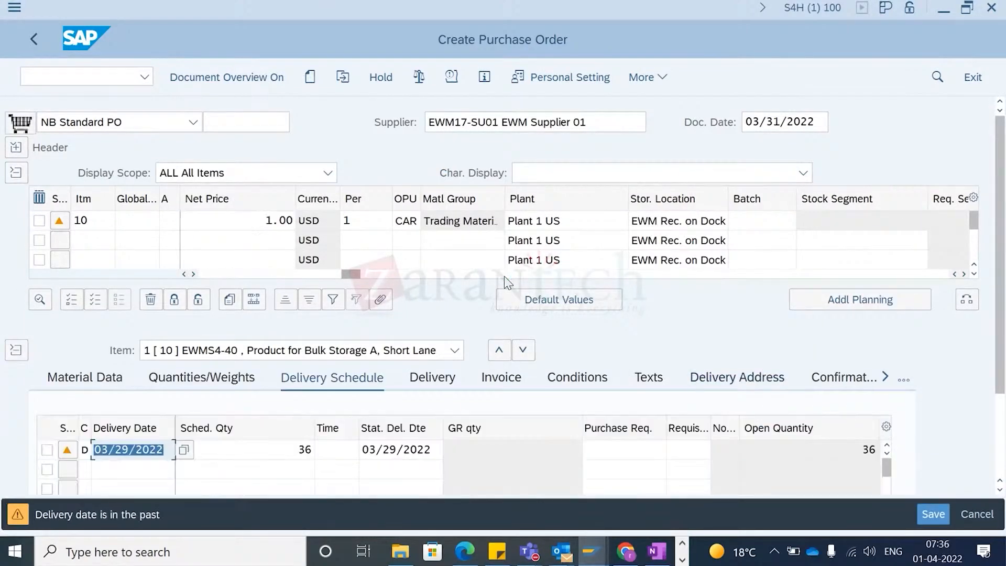
- Set the item's delivery date to 03/31/2022 using the calendar
{"action": "left_click", "coordinate": [395, 452]}
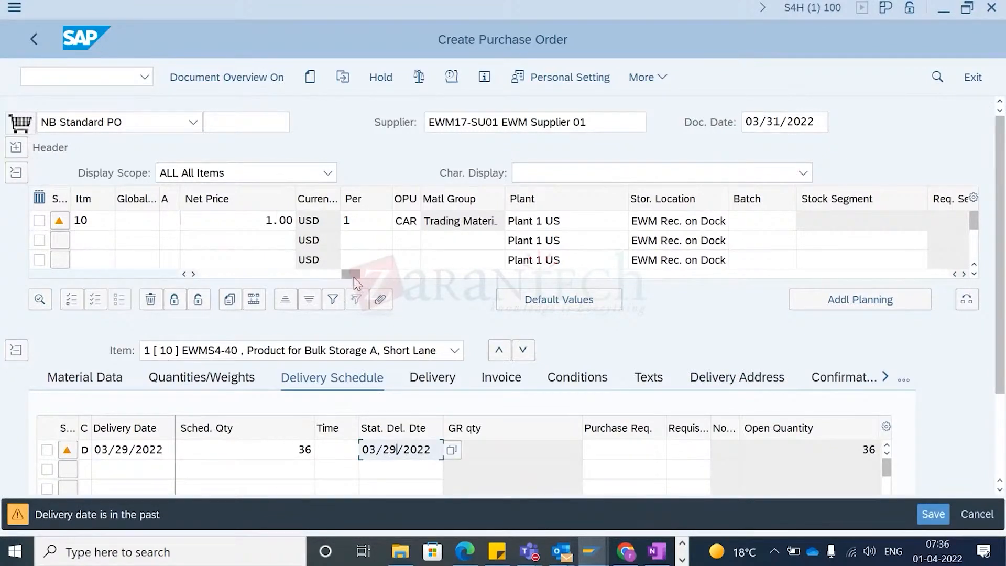
{"action": "scroll", "coordinate": [353, 278], "scroll_direction": "left", "scroll_amount": 5}
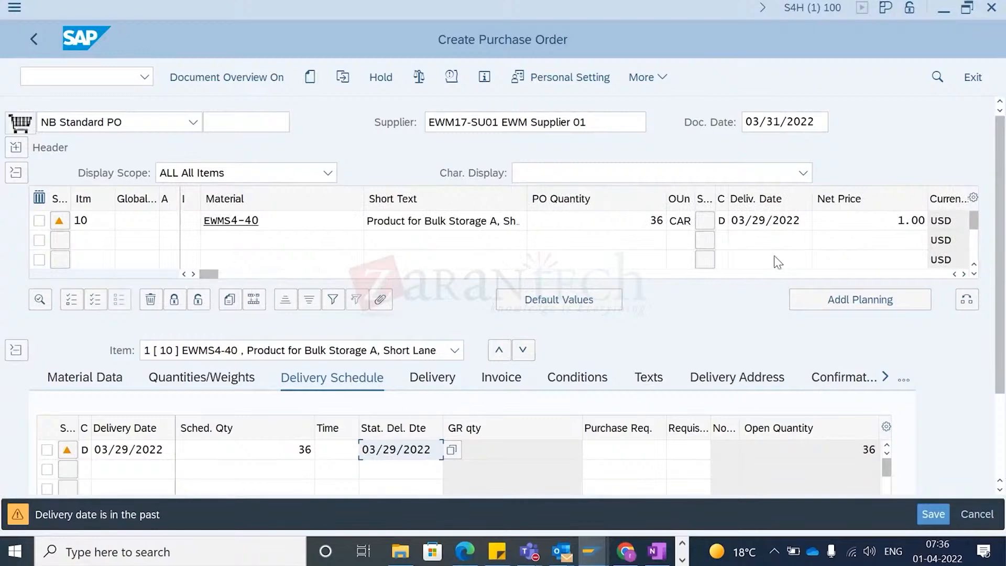
{"action": "left_click", "coordinate": [809, 224]}
{"action": "left_click", "coordinate": [826, 225]}
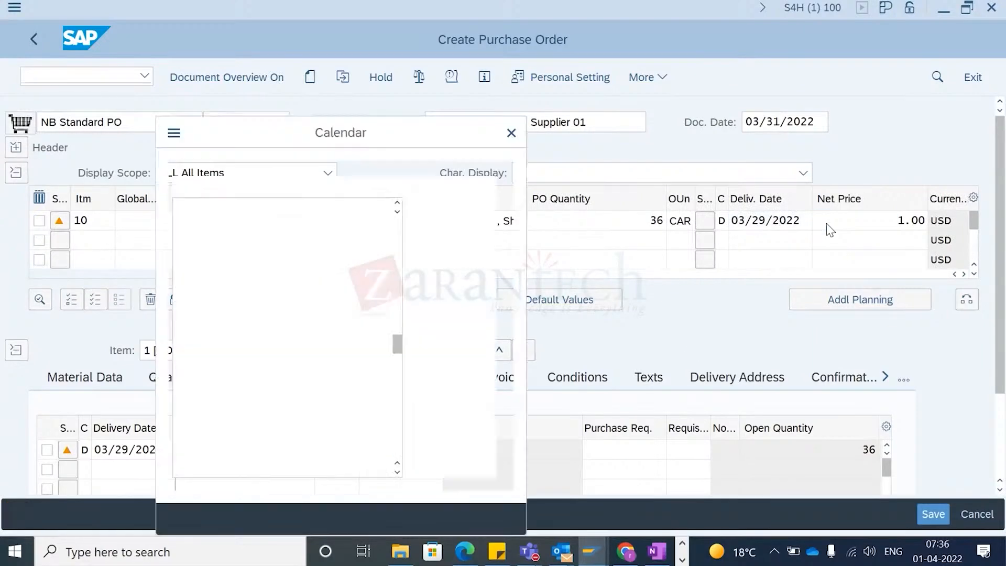
{"action": "double_click", "coordinate": [293, 319]}
{"action": "key", "text": "Return"}
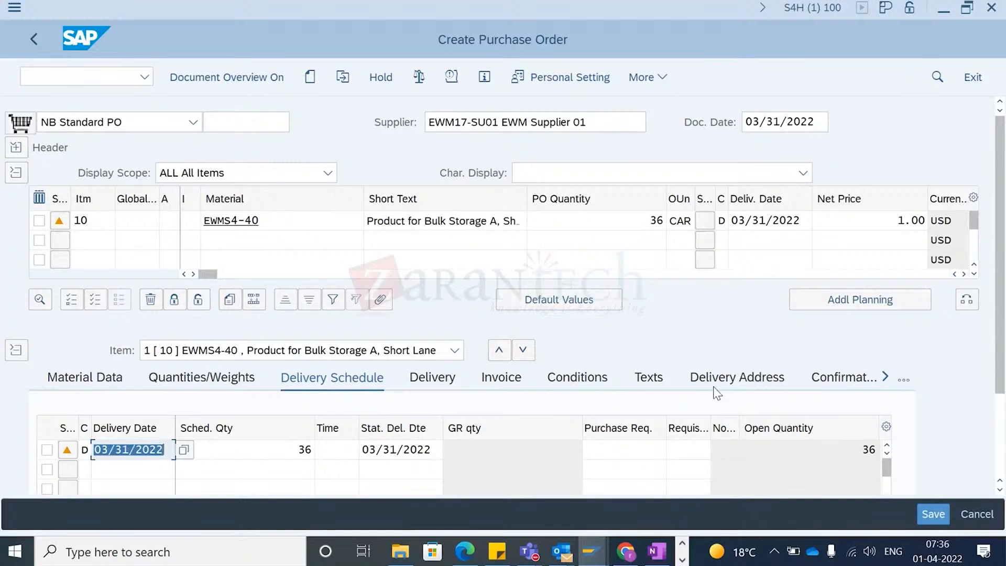
- Set the item's confirmation control to 0004 Inbound Delivery and save the purchase order
{"action": "left_click", "coordinate": [831, 381]}
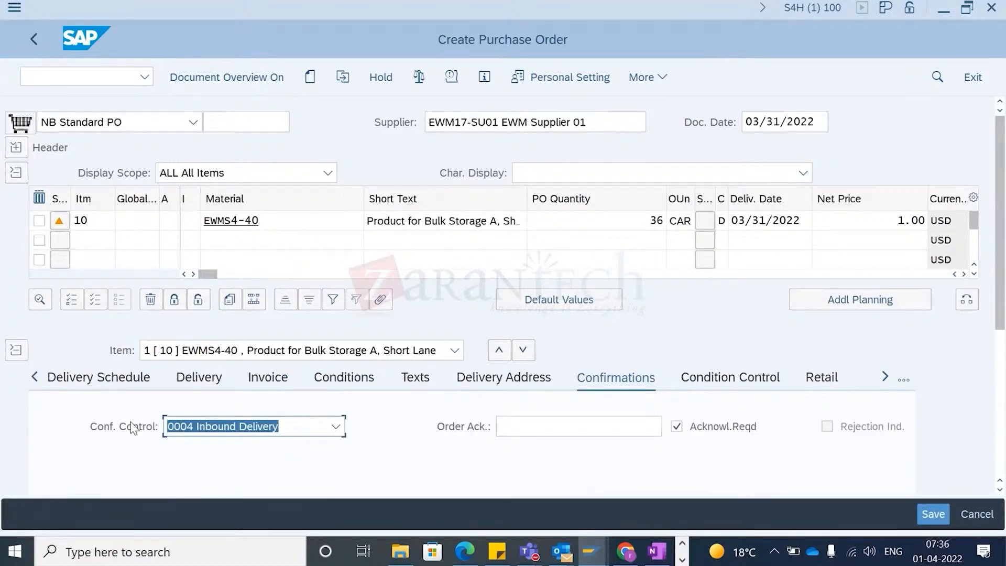
{"action": "left_click", "coordinate": [202, 431]}
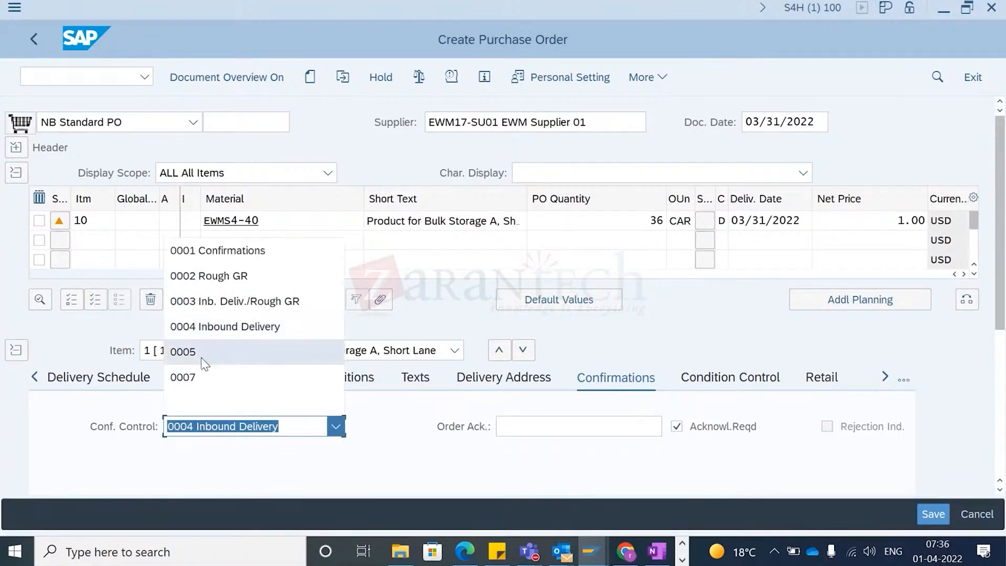
{"action": "left_click", "coordinate": [220, 324]}
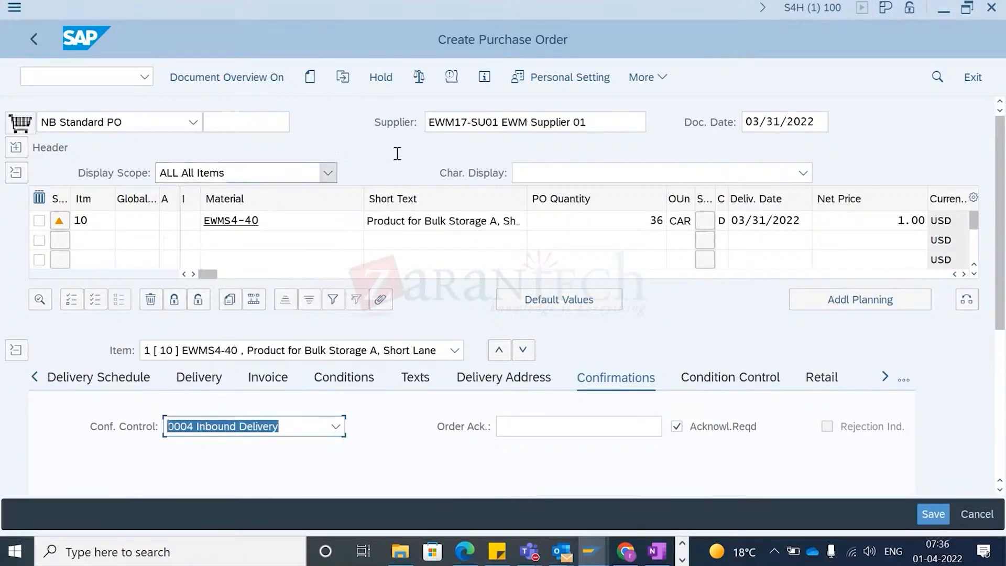
{"action": "left_click", "coordinate": [934, 514]}
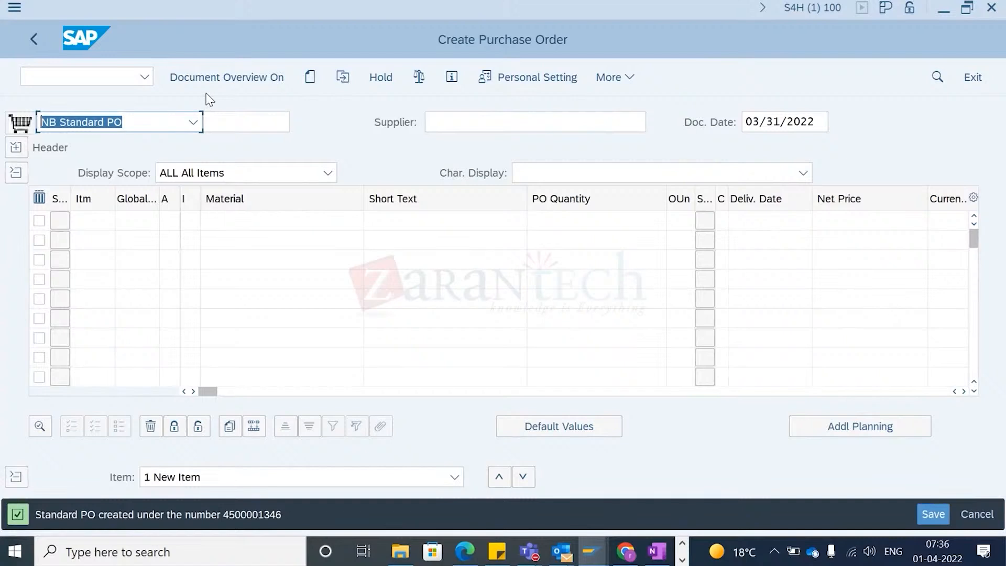
{"action": "left_click", "coordinate": [344, 77]}
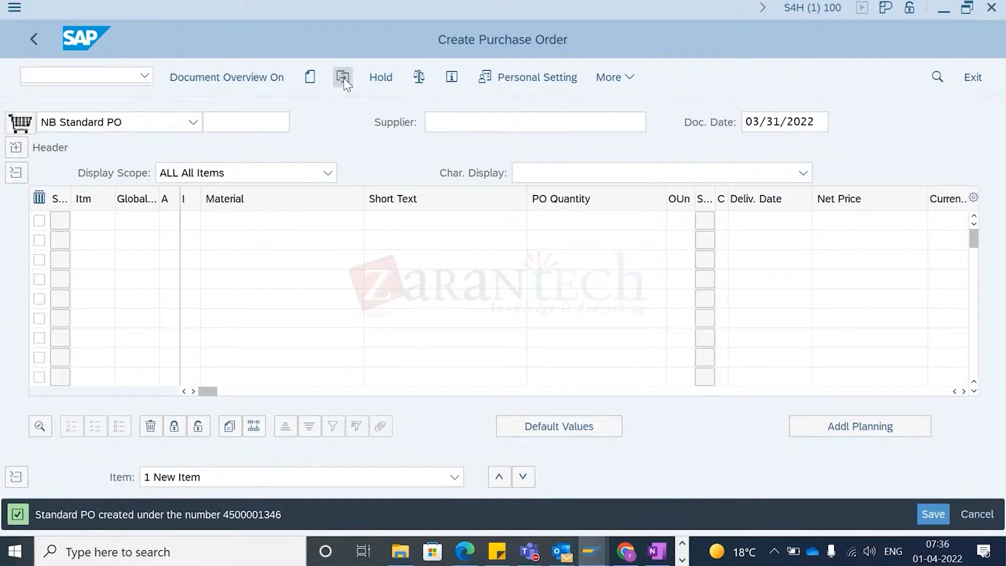
{"action": "left_click", "coordinate": [353, 235]}
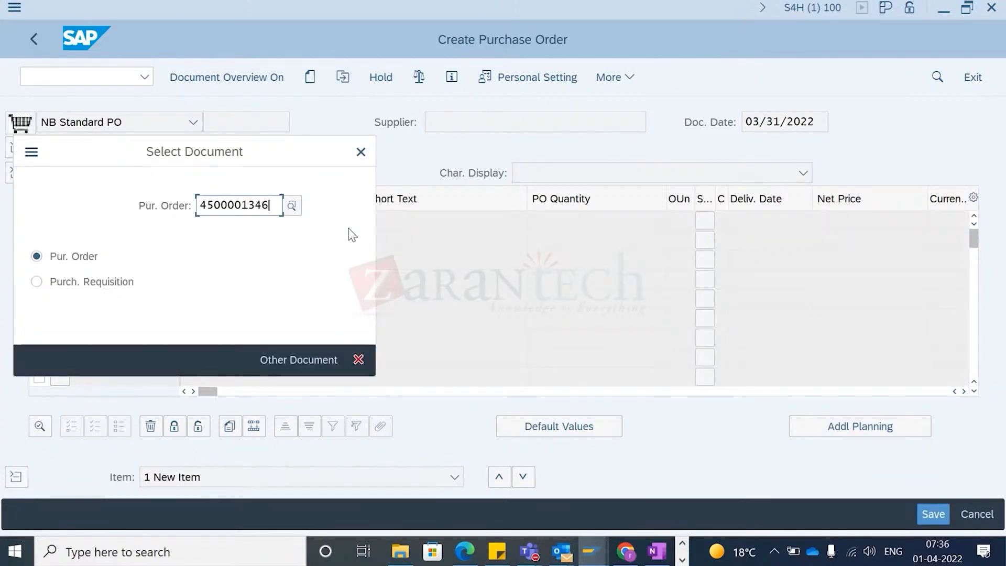
{"action": "key", "text": "Return"}
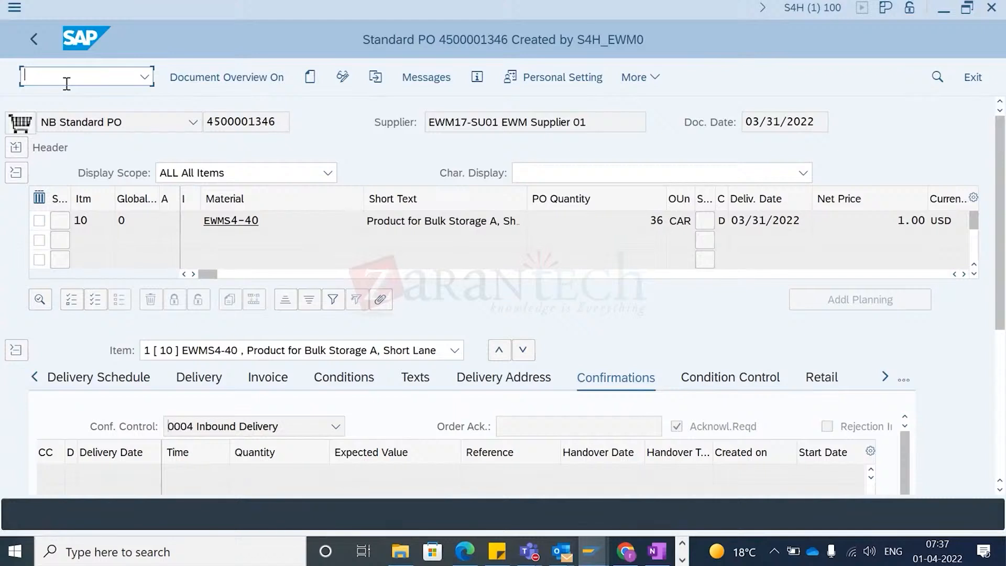
- Start the Create Inbound Delivery transaction VL31N
{"action": "type", "text": "/n/scwm/prdi"}
{"action": "key", "text": "BackSpace"}
{"action": "key", "text": "BackSpace"}
{"action": "key", "text": "BackSpace"}
{"action": "key", "text": "BackSpace"}
{"action": "key", "text": "BackSpace"}
{"action": "key", "text": "BackSpace"}
{"action": "key", "text": "BackSpace"}
{"action": "key", "text": "BackSpace"}
{"action": "key", "text": "BackSpace"}
{"action": "key", "text": "BackSpace"}
{"action": "key", "text": "BackSpace"}
{"action": "type", "text": "nvl3"}
{"action": "key", "text": "Return"}
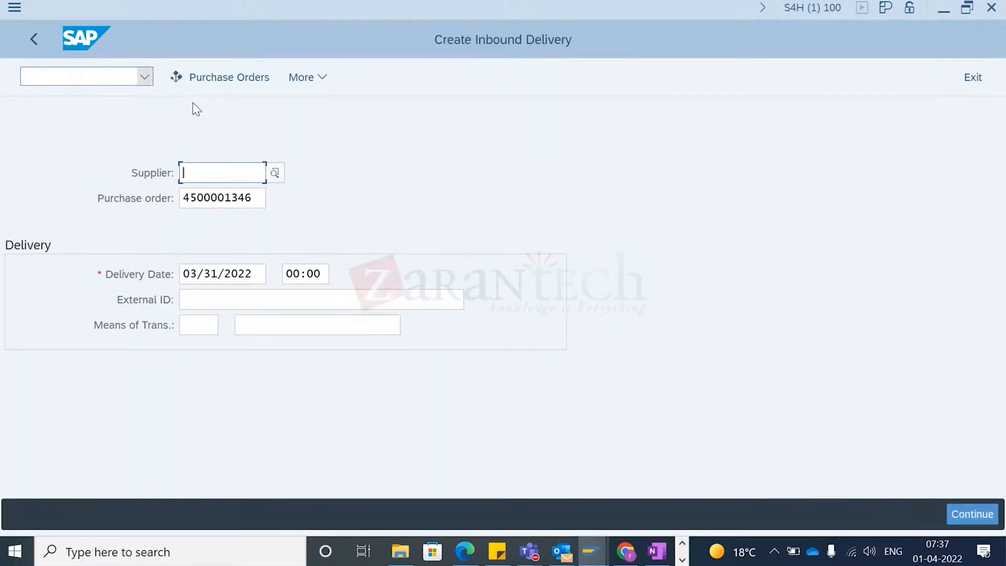
{"action": "key", "text": "Return"}
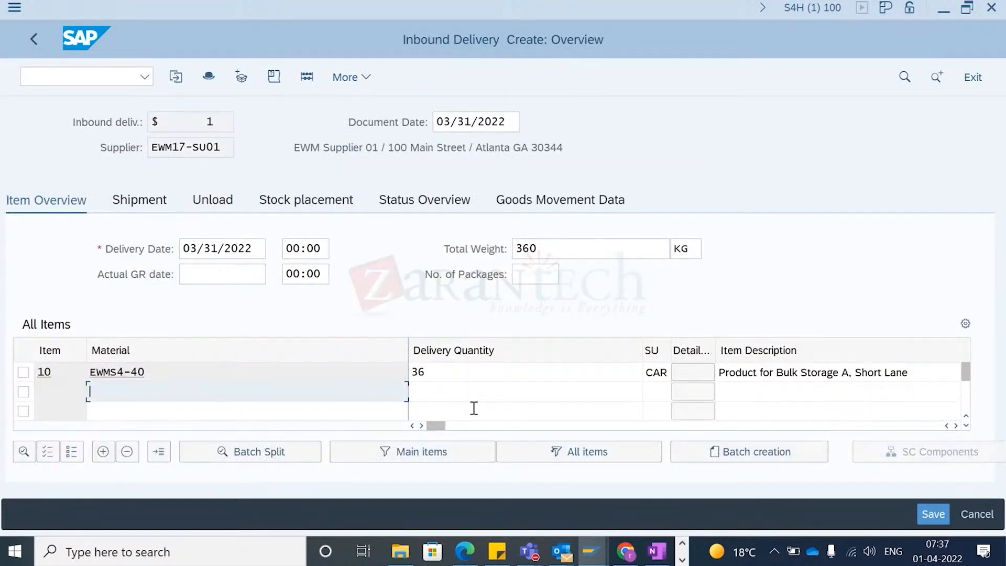
{"action": "left_click_drag", "start_coordinate": [439, 427], "coordinate": [750, 466]}
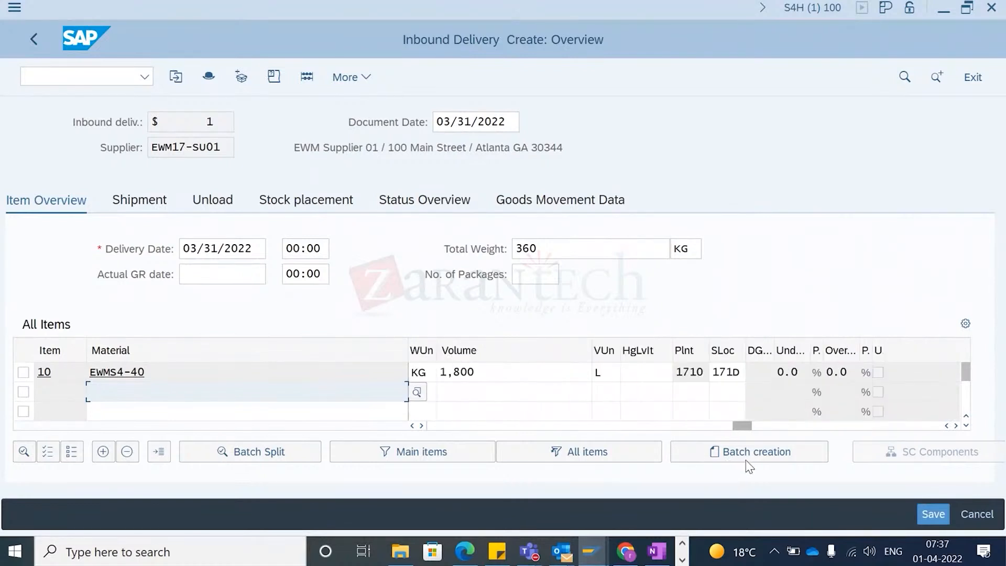
{"action": "left_click", "coordinate": [726, 377]}
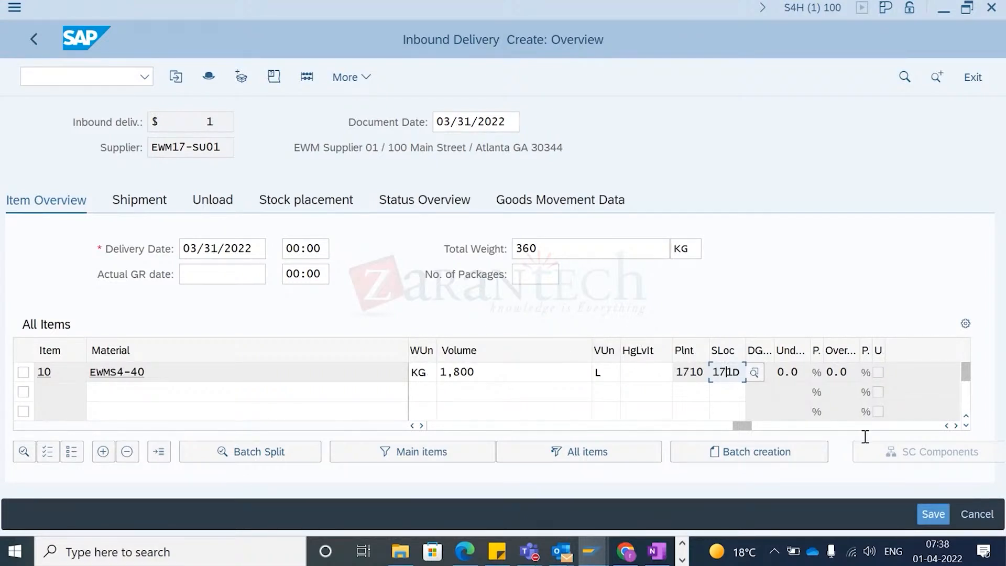
{"action": "left_click", "coordinate": [933, 515]}
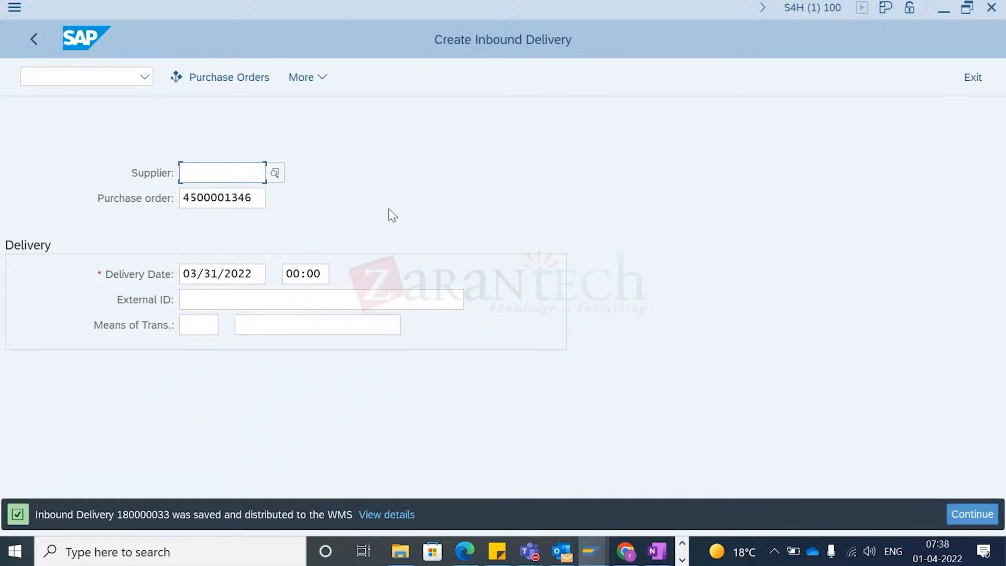
- Display the newly saved inbound delivery and review its items
{"action": "left_click", "coordinate": [303, 77]}
{"action": "mouse_move", "coordinate": [338, 105]}
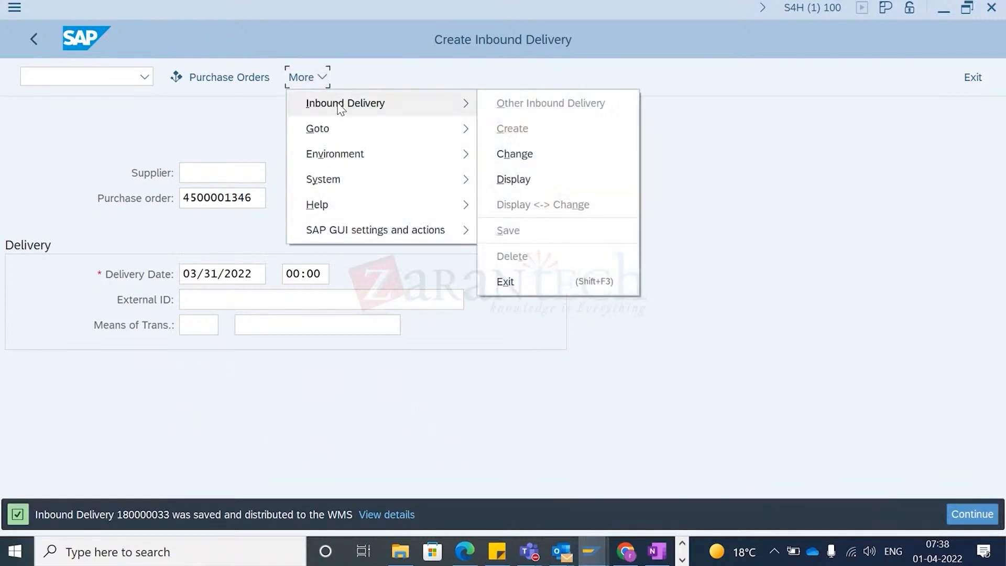
{"action": "left_click", "coordinate": [541, 184]}
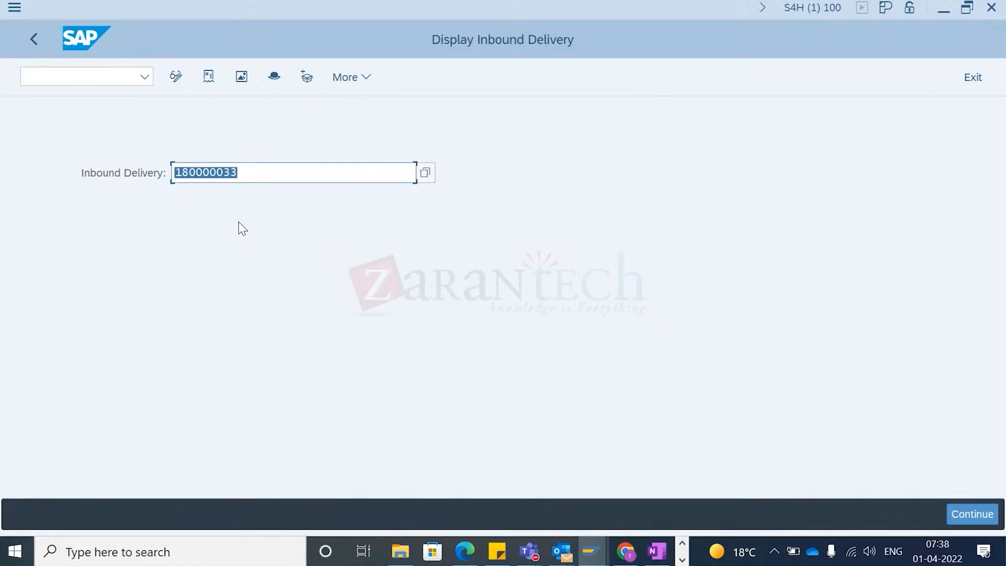
{"action": "key", "text": "Return"}
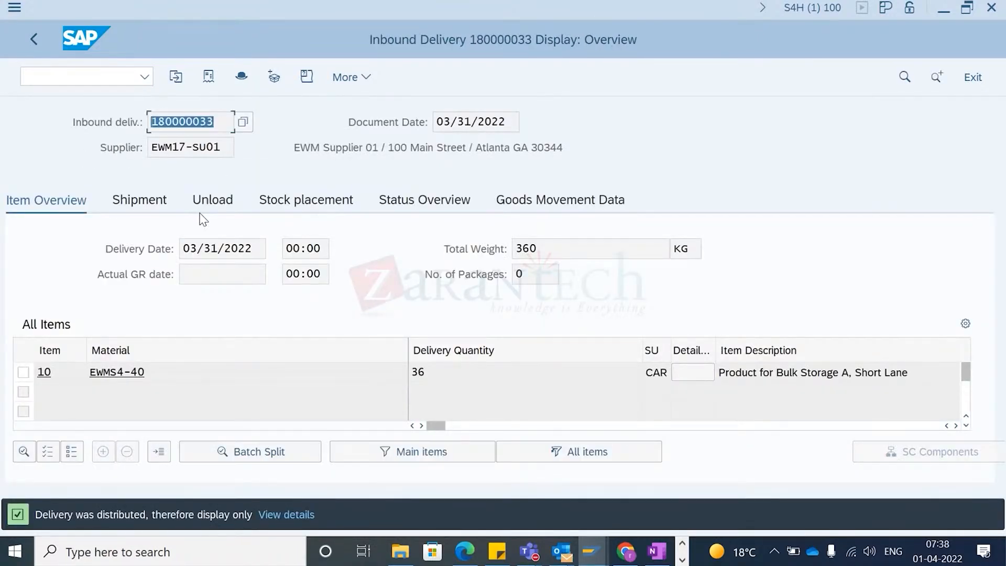
{"action": "left_click", "coordinate": [260, 182]}
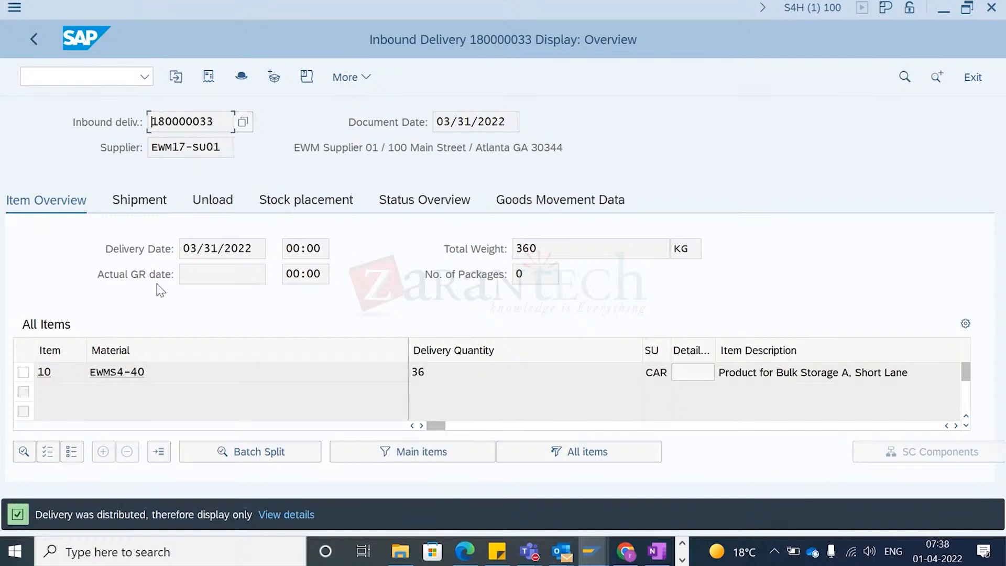
{"action": "left_click_drag", "start_coordinate": [215, 123], "coordinate": [139, 168]}
{"action": "key", "text": "ctrl+c"}
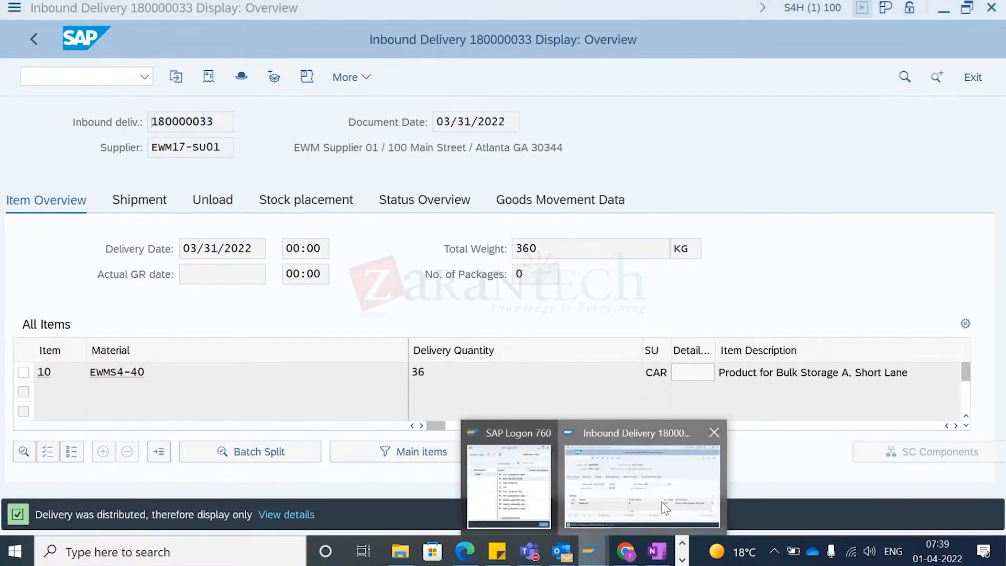
- Open the qRFC outbound queue monitor SMQ1 in a new session
{"action": "left_click", "coordinate": [80, 78]}
{"action": "type", "text": "/o/scwm/"}
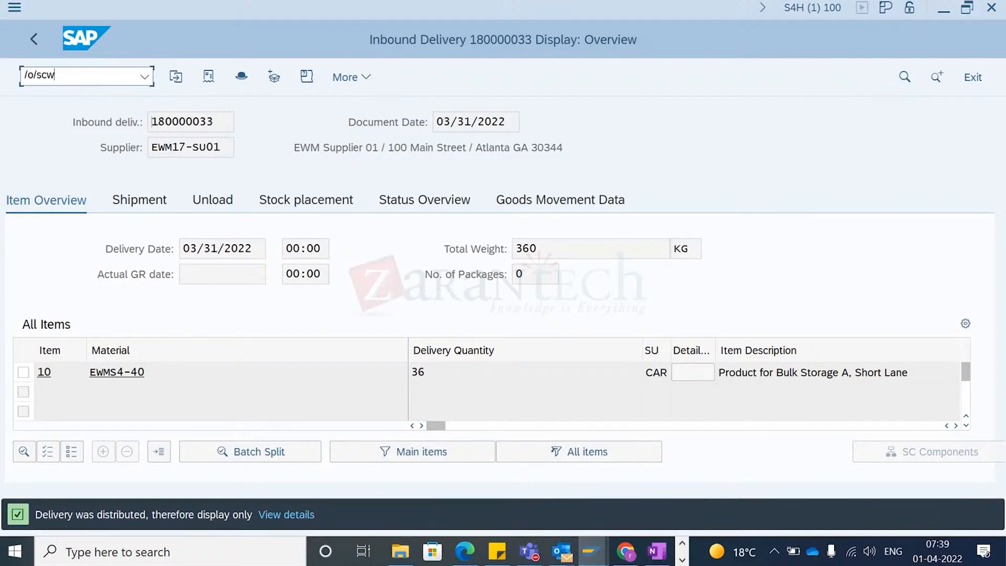
{"action": "type", "text": "mo"}
{"action": "key", "text": "BackSpace"}
{"action": "key", "text": "BackSpace"}
{"action": "key", "text": "BackSpace"}
{"action": "key", "text": "BackSpace"}
{"action": "key", "text": "BackSpace"}
{"action": "key", "text": "BackSpace"}
{"action": "type", "text": "smq"}
{"action": "key", "text": "Return"}
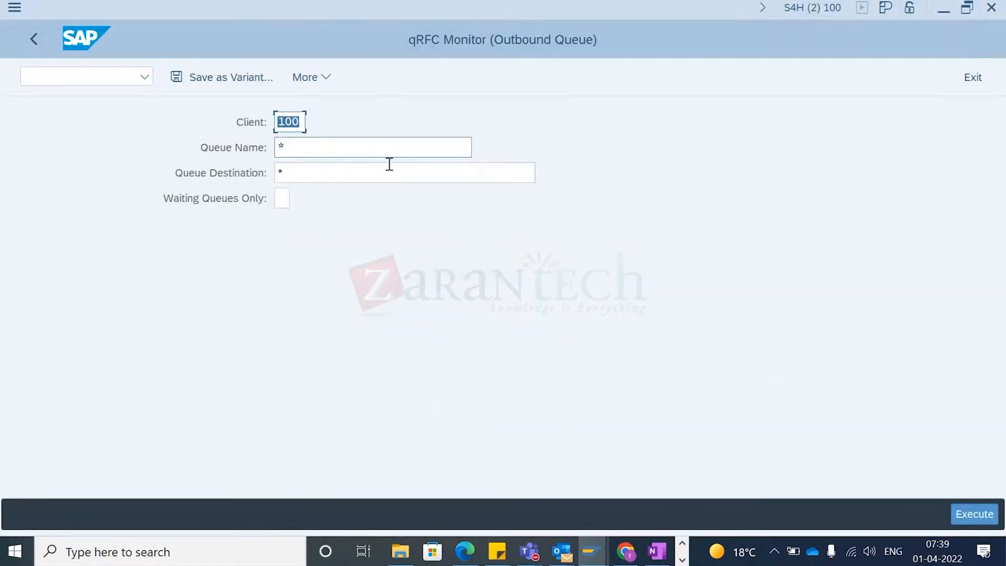
{"action": "key", "text": "F8"}
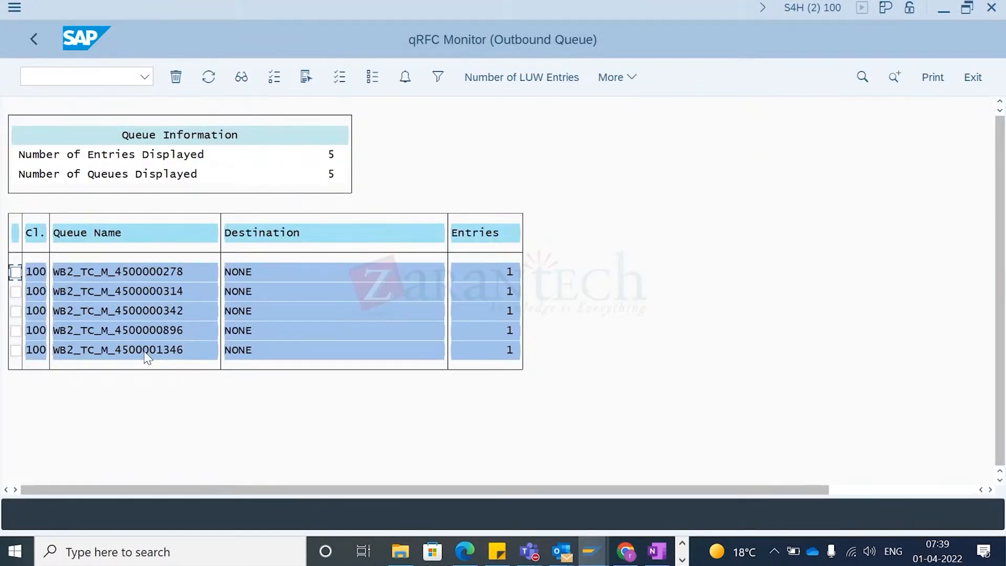
{"action": "double_click", "coordinate": [146, 350]}
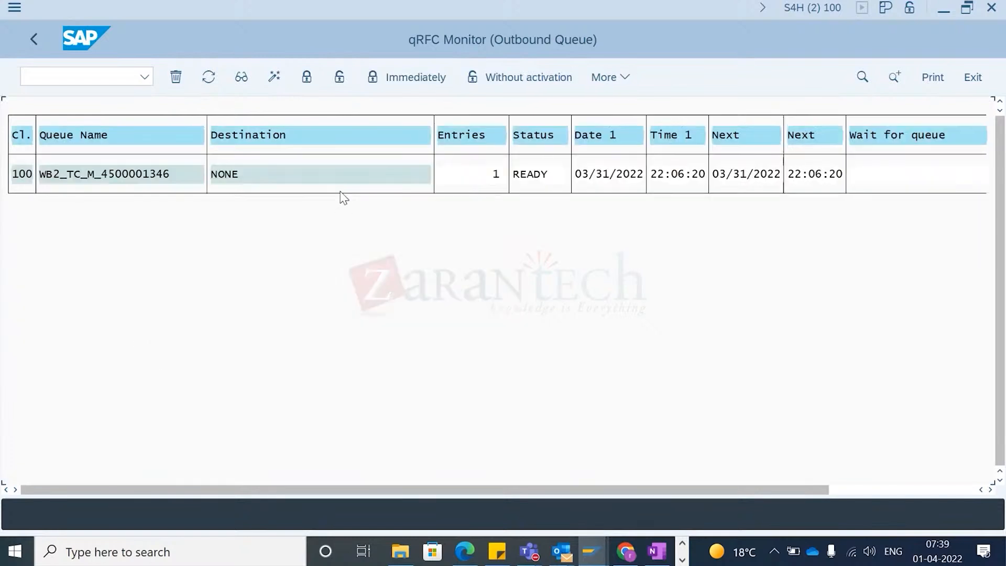
{"action": "left_click", "coordinate": [158, 175]}
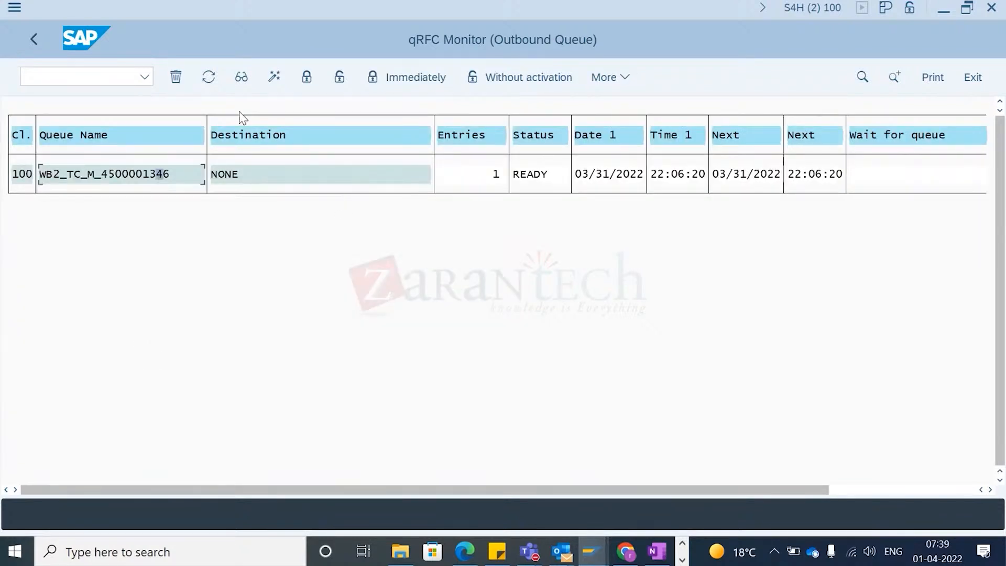
{"action": "left_click", "coordinate": [307, 76]}
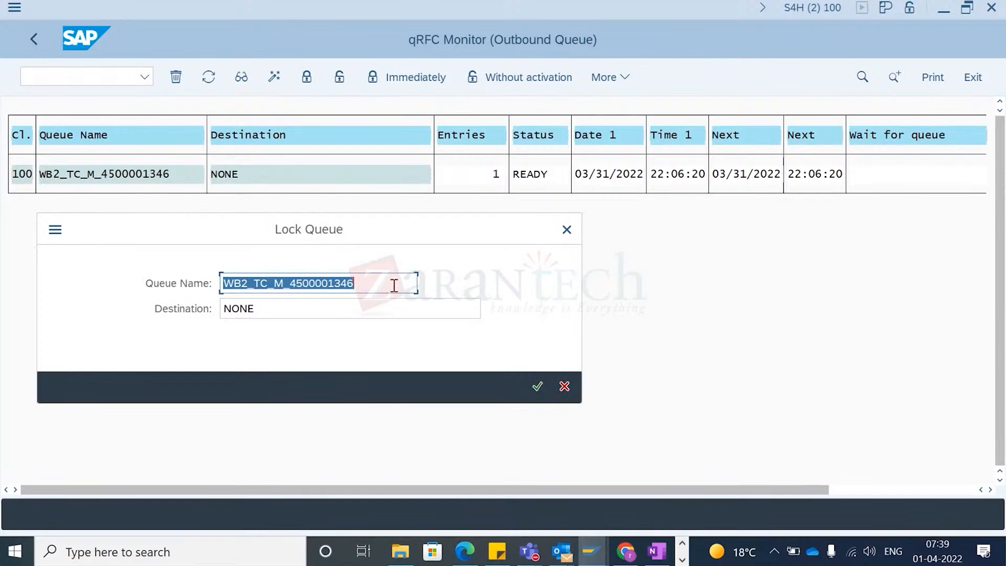
{"action": "key", "text": "Return"}
{"action": "left_click", "coordinate": [340, 77]}
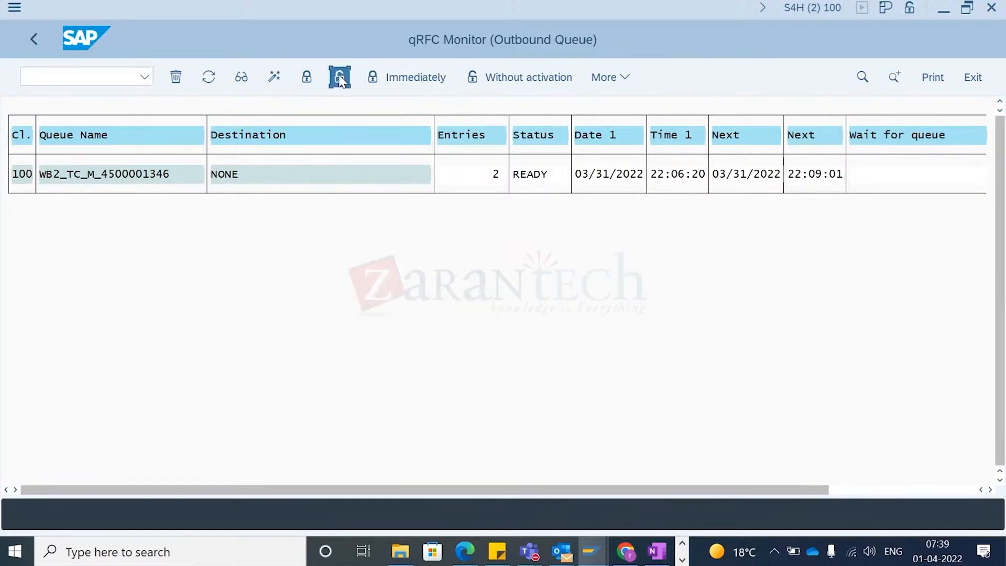
{"action": "key", "text": "Return"}
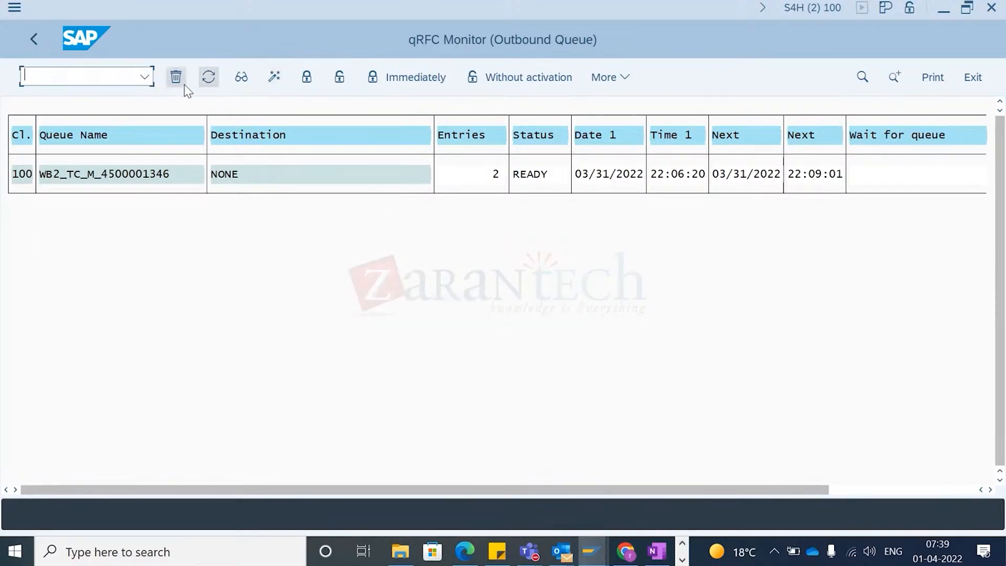
- Refresh the outbound queue list, then open the qRFC inbound queue monitor SMQ2
{"action": "left_click", "coordinate": [209, 77]}
{"action": "left_click", "coordinate": [51, 73]}
{"action": "left_click", "coordinate": [145, 77]}
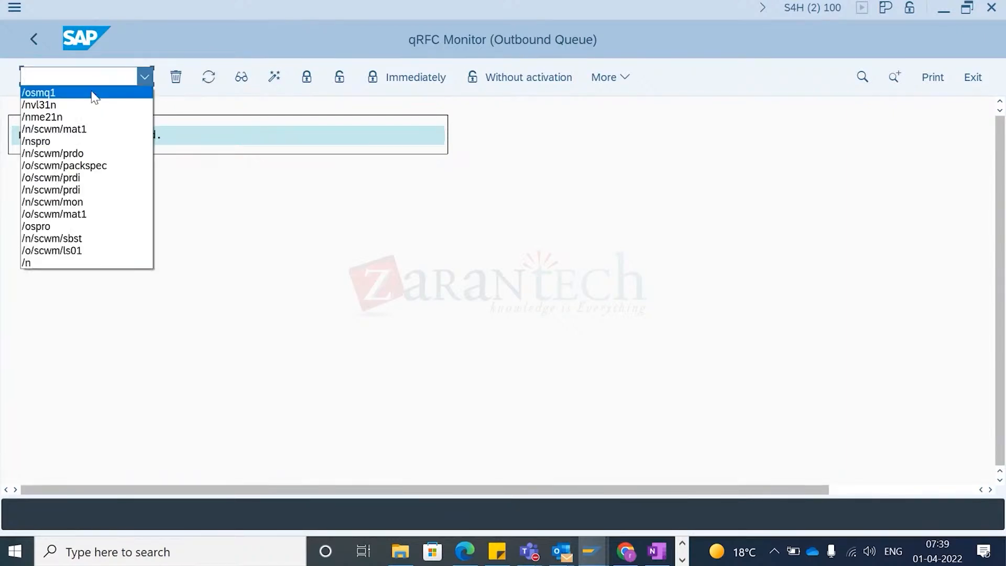
{"action": "left_click", "coordinate": [95, 94]}
{"action": "type", "text": "nsmq2"}
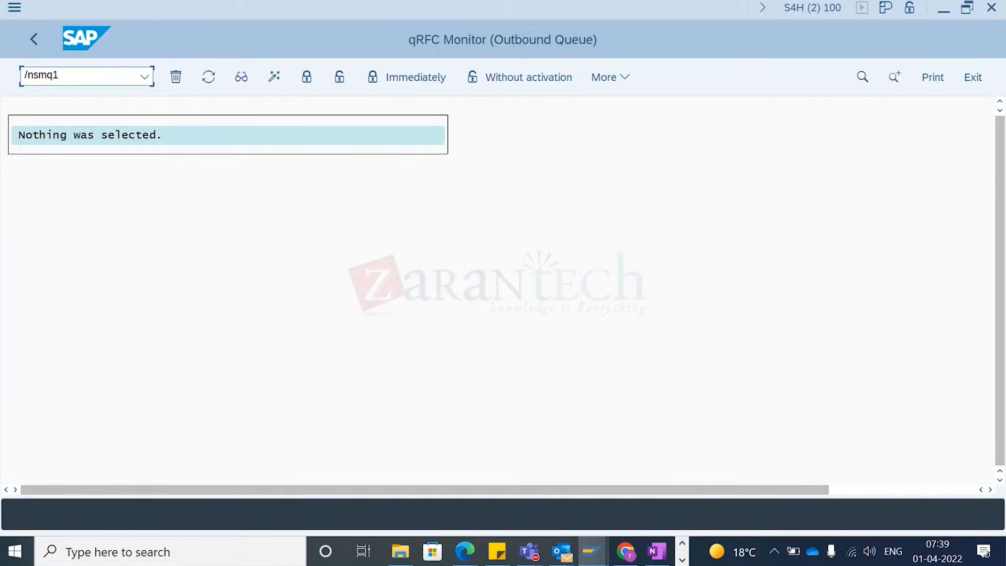
{"action": "key", "text": "Return"}
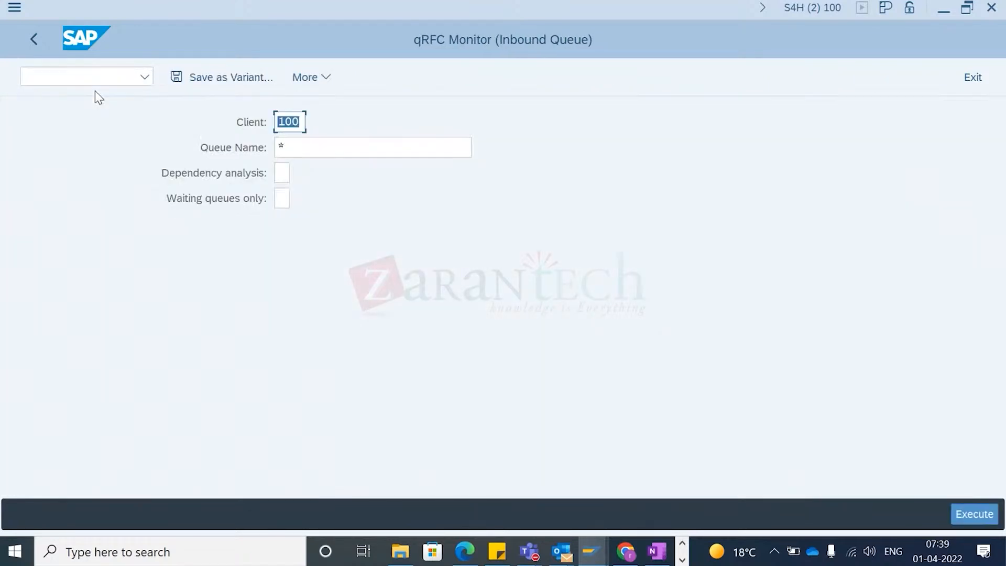
- Execute the inbound queue selection and search the queue list for delivery 180000033
{"action": "key", "text": "F8"}
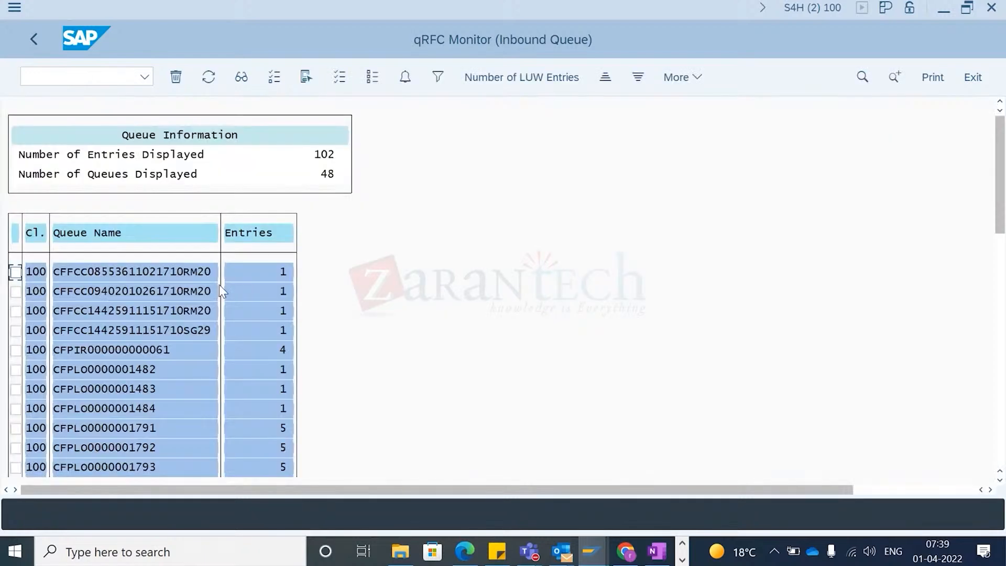
{"action": "left_click", "coordinate": [168, 335]}
{"action": "key", "text": "ctrl+f"}
{"action": "type", "text": "v"}
{"action": "key", "text": "BackSpace"}
{"action": "key", "text": "ctrl+v"}
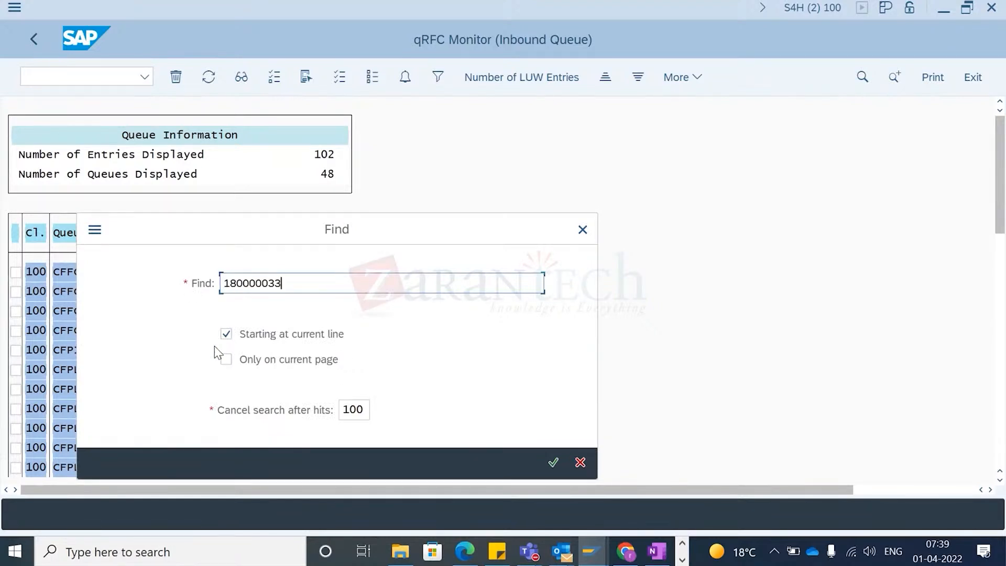
{"action": "key", "text": "Return"}
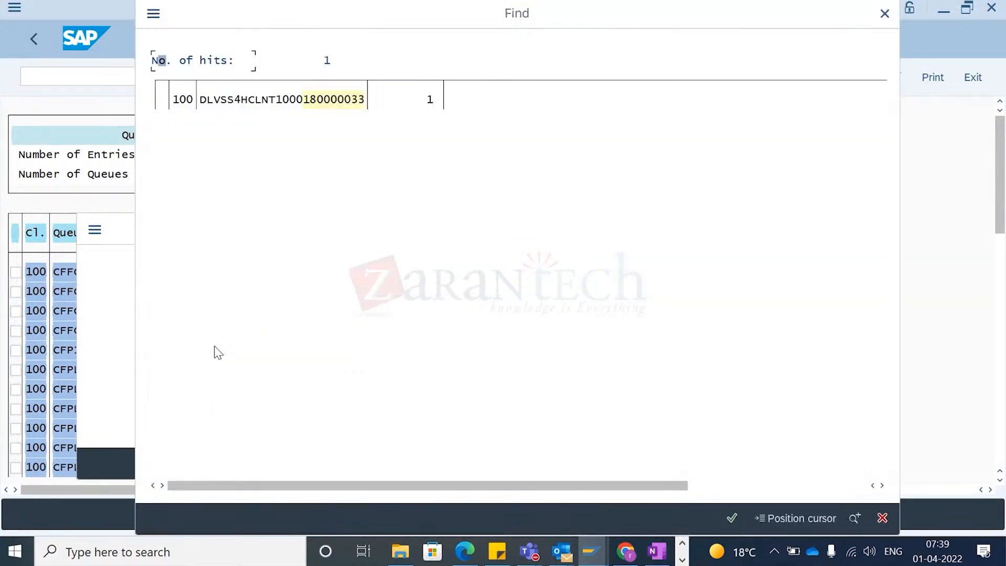
{"action": "double_click", "coordinate": [253, 99]}
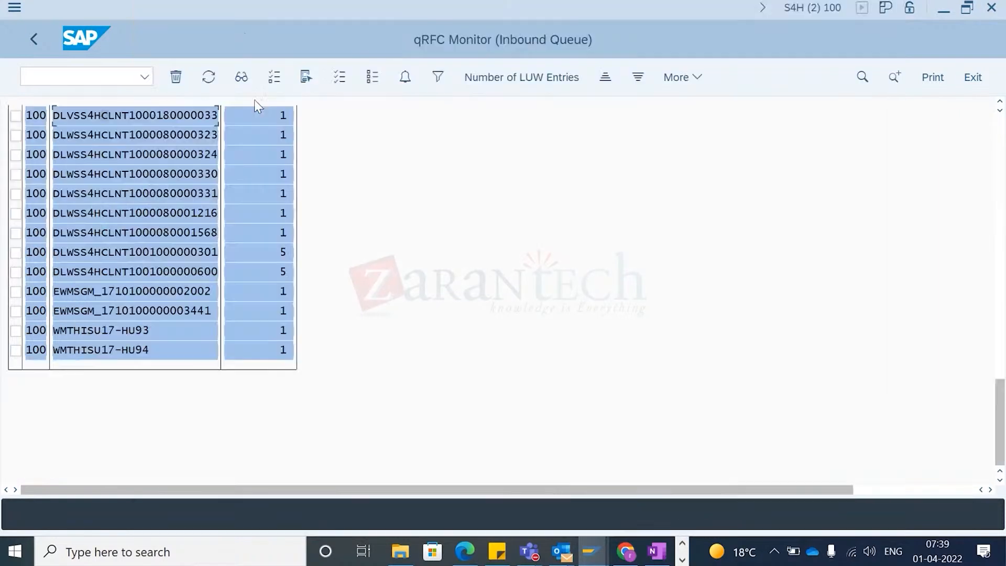
{"action": "double_click", "coordinate": [129, 116]}
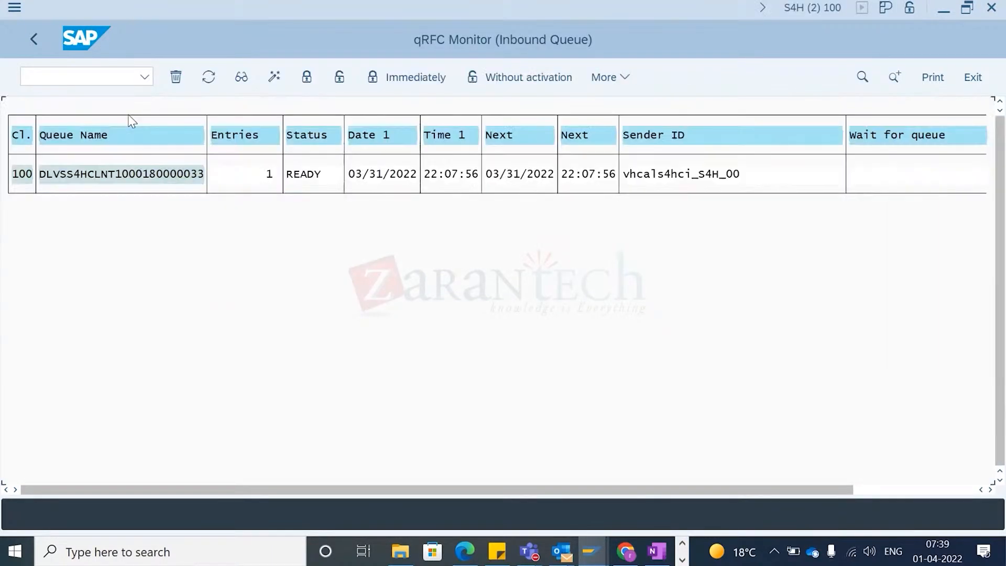
{"action": "double_click", "coordinate": [121, 174]}
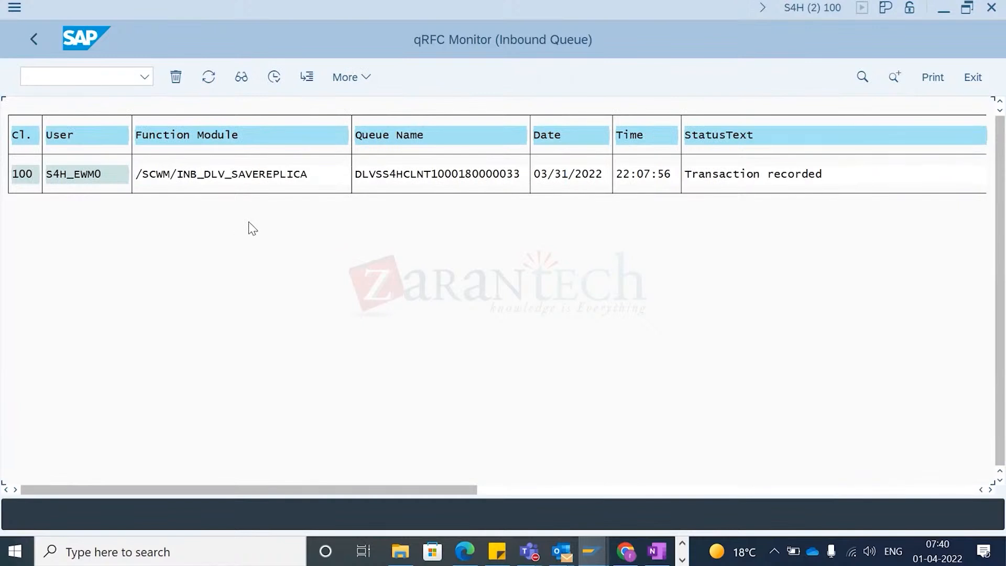
{"action": "left_click", "coordinate": [155, 175]}
{"action": "left_click", "coordinate": [71, 179]}
{"action": "left_click", "coordinate": [39, 38]}
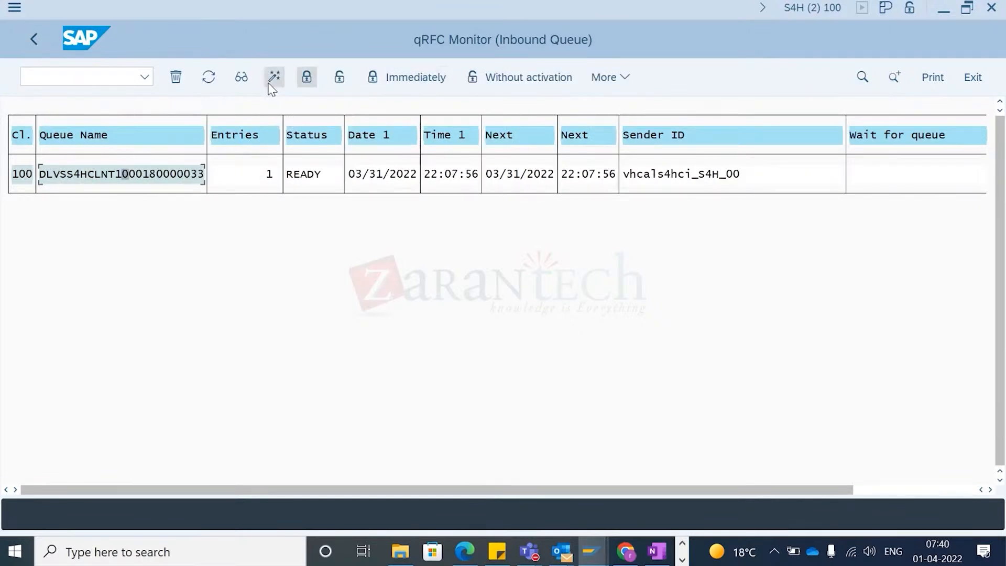
{"action": "left_click", "coordinate": [309, 79]}
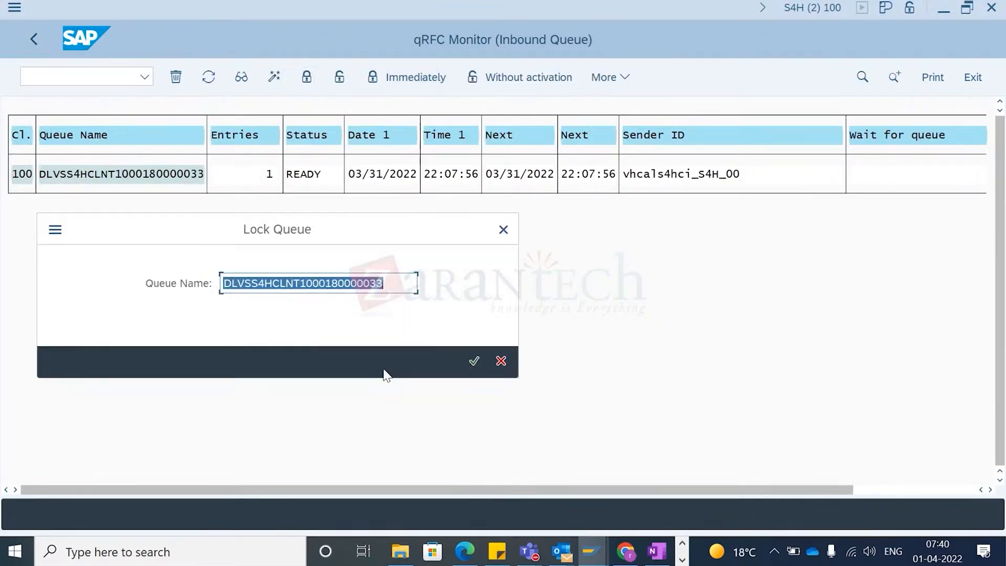
{"action": "key", "text": "Return"}
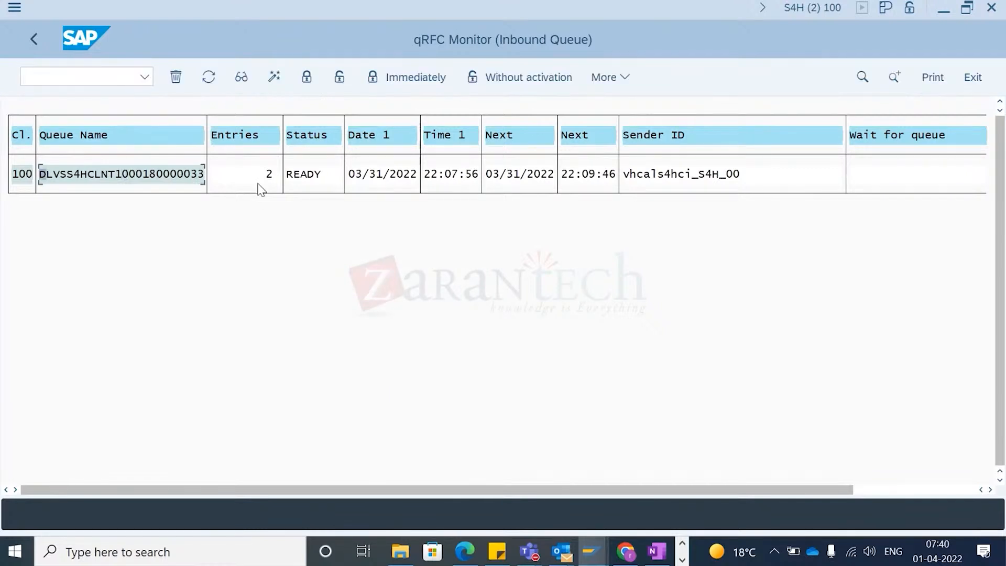
{"action": "left_click", "coordinate": [339, 77]}
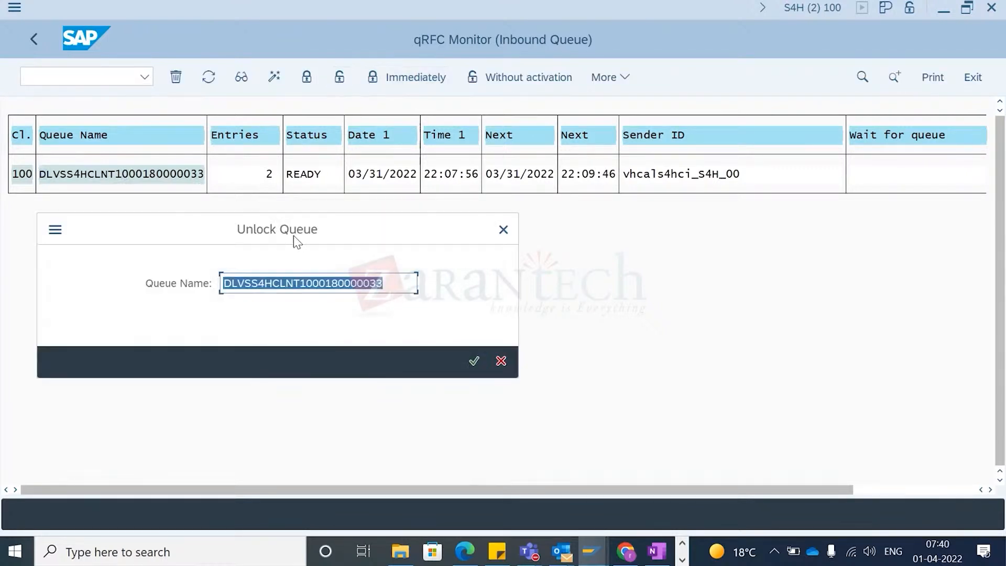
{"action": "key", "text": "Return"}
{"action": "left_click", "coordinate": [208, 77]}
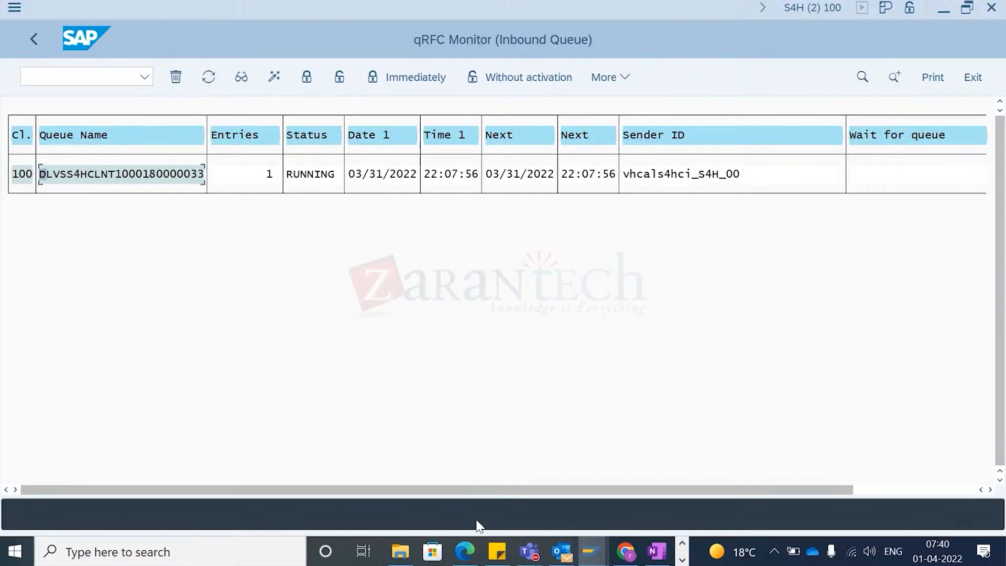
- Open the EWM Maintain Inbound Delivery transaction
{"action": "left_click", "coordinate": [59, 76]}
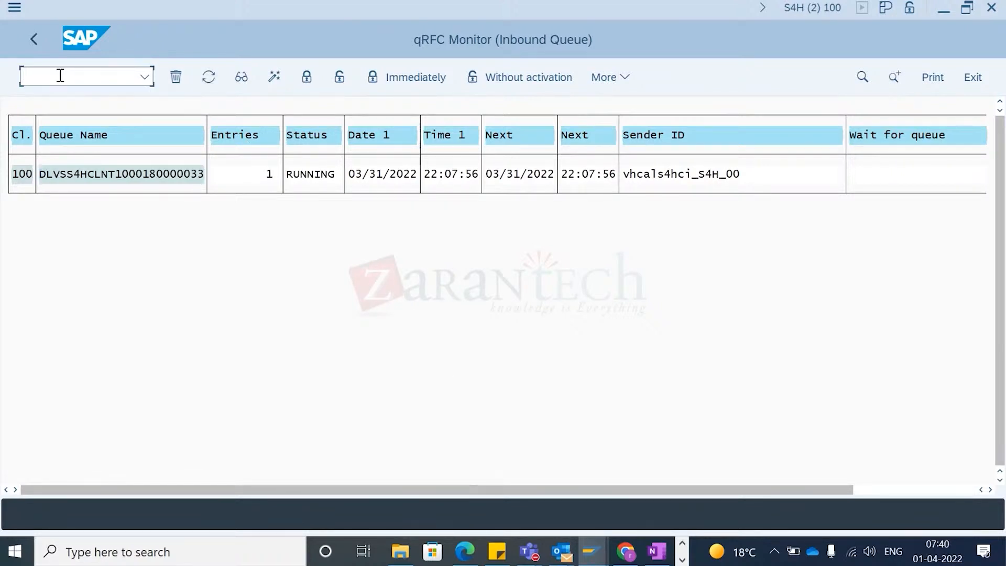
{"action": "type", "text": "/"}
{"action": "key", "text": "BackSpace"}
{"action": "key", "text": "Return"}
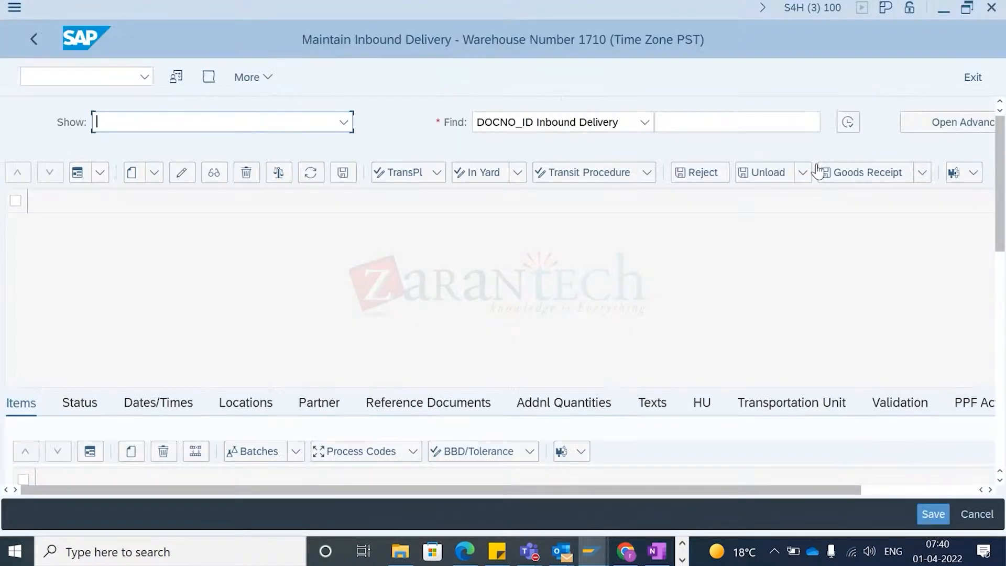
- Find the EWM inbound delivery by Logistics Execution Delivery number 180000033
{"action": "left_click", "coordinate": [646, 127]}
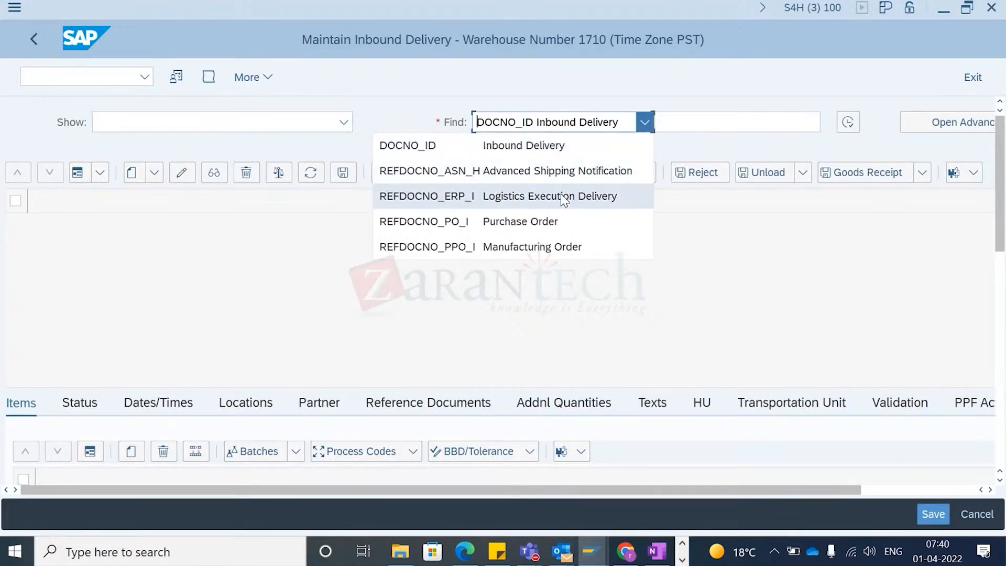
{"action": "left_click", "coordinate": [551, 206]}
{"action": "left_click", "coordinate": [699, 124]}
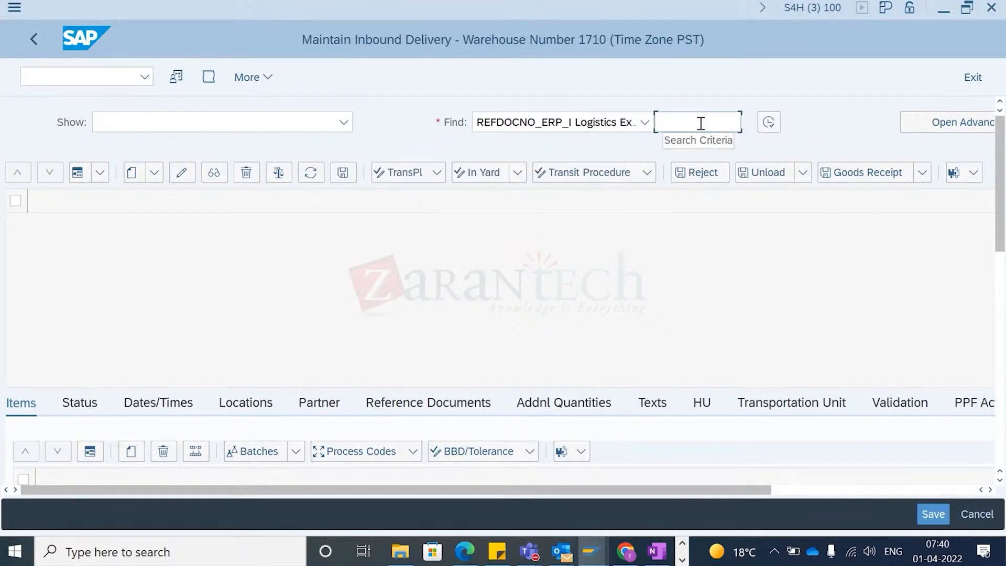
{"action": "type", "text": "180000033"}
{"action": "left_click", "coordinate": [768, 125]}
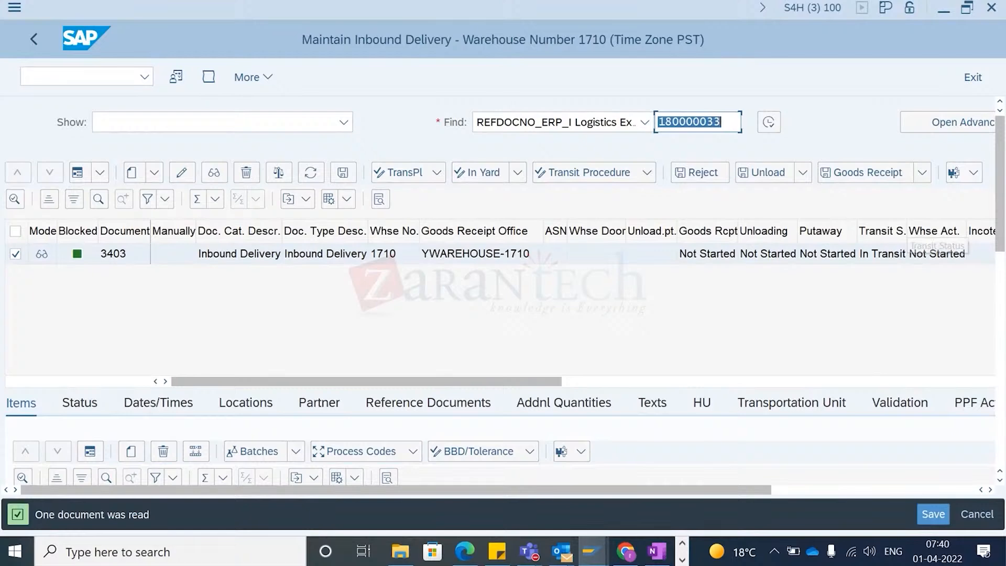
- Review the delivery item's detail data, including product, quantity and warehouse process type
{"action": "left_click_drag", "start_coordinate": [999, 166], "coordinate": [999, 200]}
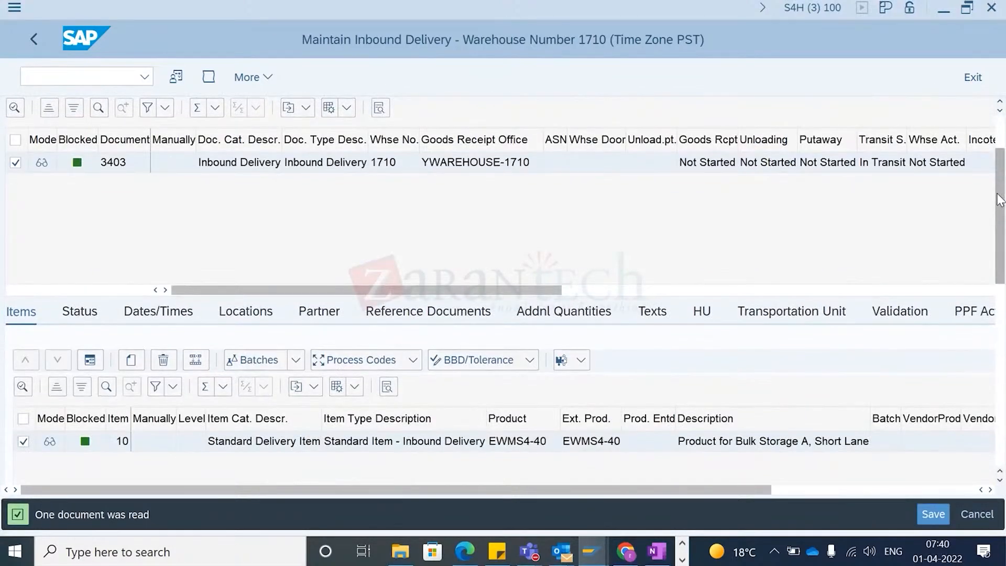
{"action": "left_click", "coordinate": [98, 361]}
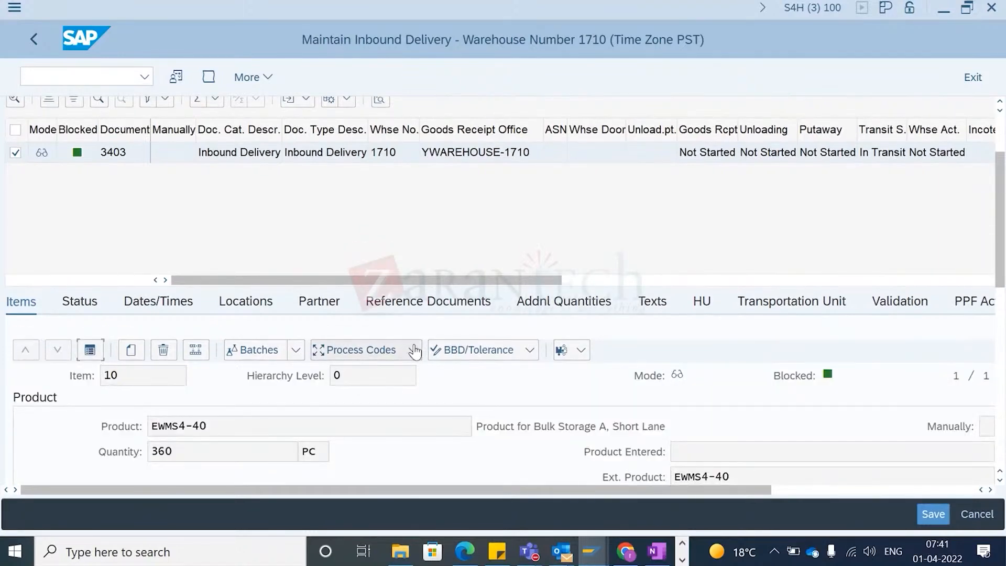
{"action": "scroll", "coordinate": [713, 338], "scroll_direction": "down", "scroll_amount": 5}
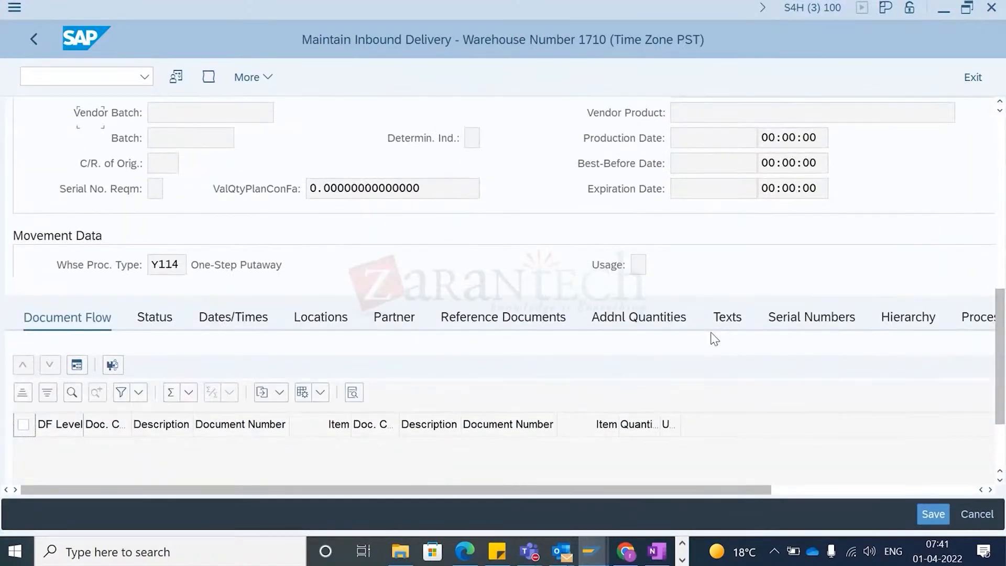
{"action": "double_click", "coordinate": [157, 265]}
{"action": "left_click", "coordinate": [278, 197]}
{"action": "left_click", "coordinate": [172, 271]}
{"action": "scroll", "coordinate": [173, 251], "scroll_direction": "down", "scroll_amount": 5}
{"action": "scroll", "coordinate": [168, 210], "scroll_direction": "up", "scroll_amount": 6}
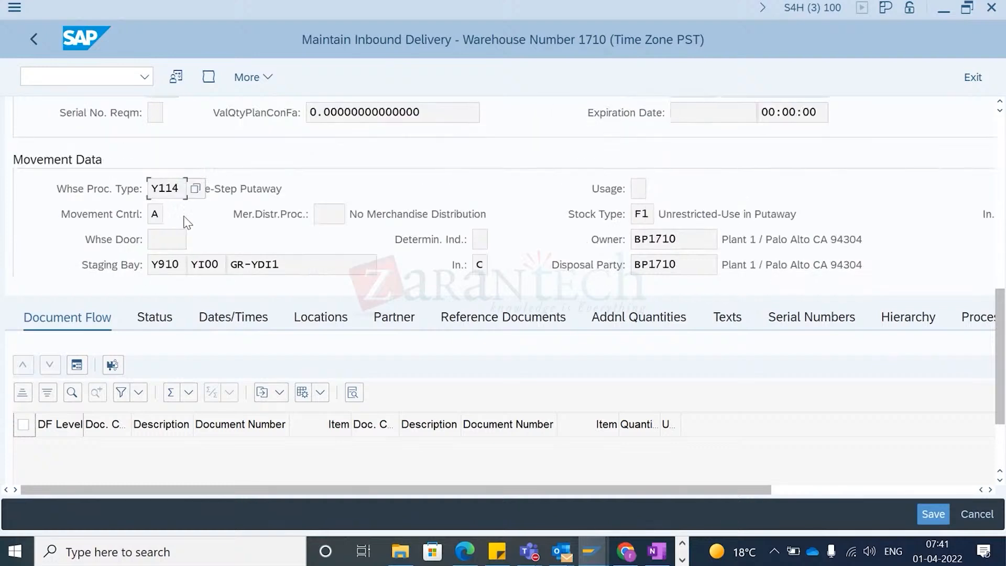
{"action": "scroll", "coordinate": [178, 168], "scroll_direction": "down", "scroll_amount": 5}
{"action": "scroll", "coordinate": [181, 162], "scroll_direction": "up", "scroll_amount": 3}
{"action": "scroll", "coordinate": [169, 190], "scroll_direction": "up", "scroll_amount": 10}
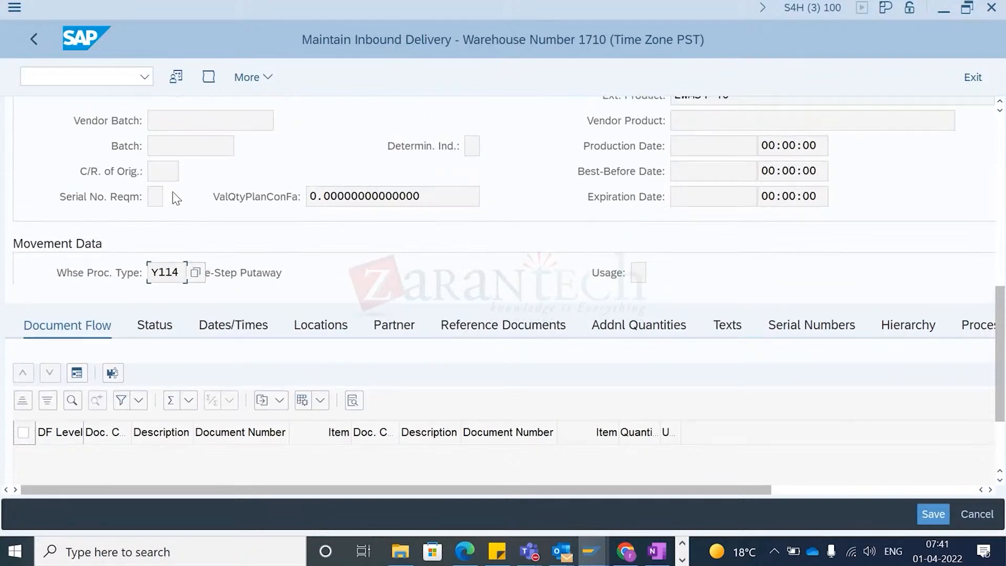
{"action": "scroll", "coordinate": [169, 191], "scroll_direction": "up", "scroll_amount": 4}
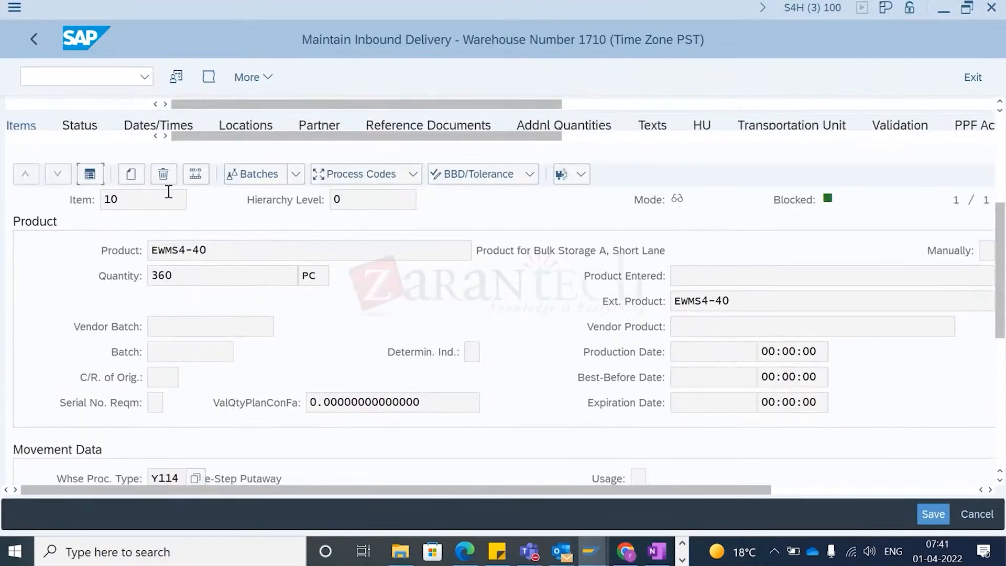
{"action": "left_click", "coordinate": [91, 205]}
{"action": "scroll", "coordinate": [110, 194], "scroll_direction": "up", "scroll_amount": 3}
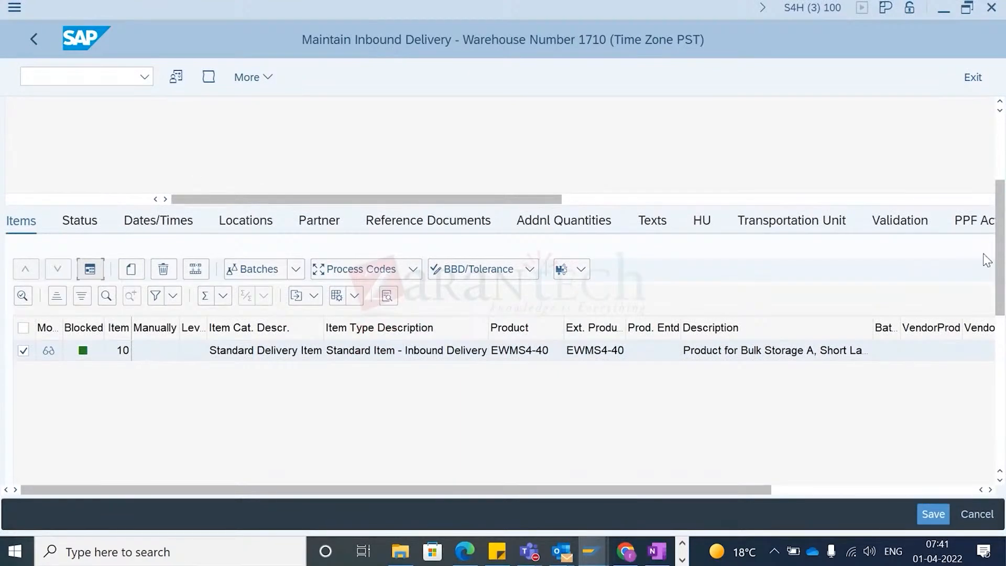
{"action": "scroll", "coordinate": [988, 258], "scroll_direction": "up", "scroll_amount": 5}
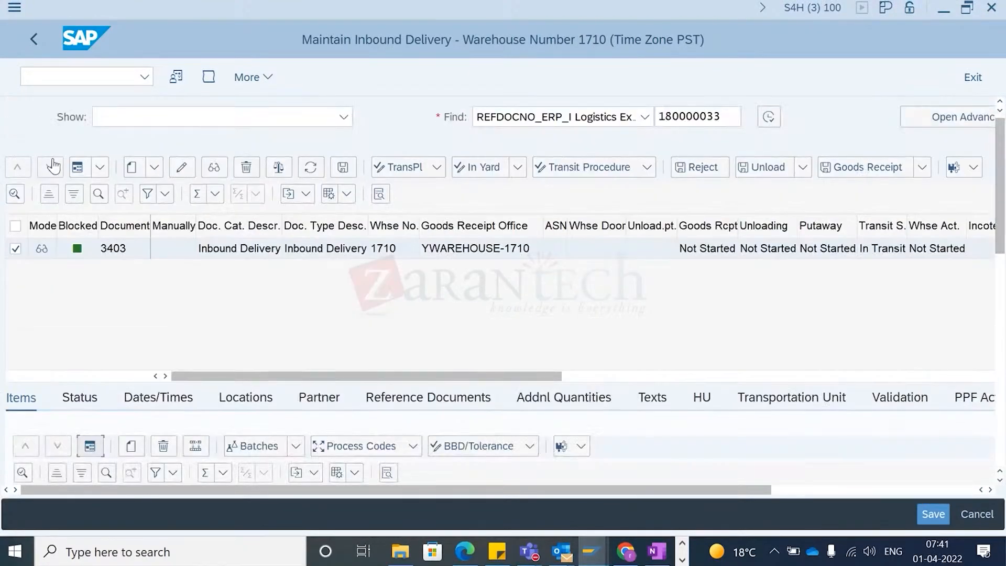
- Display the inbound delivery's header data and document type
{"action": "left_click", "coordinate": [77, 167]}
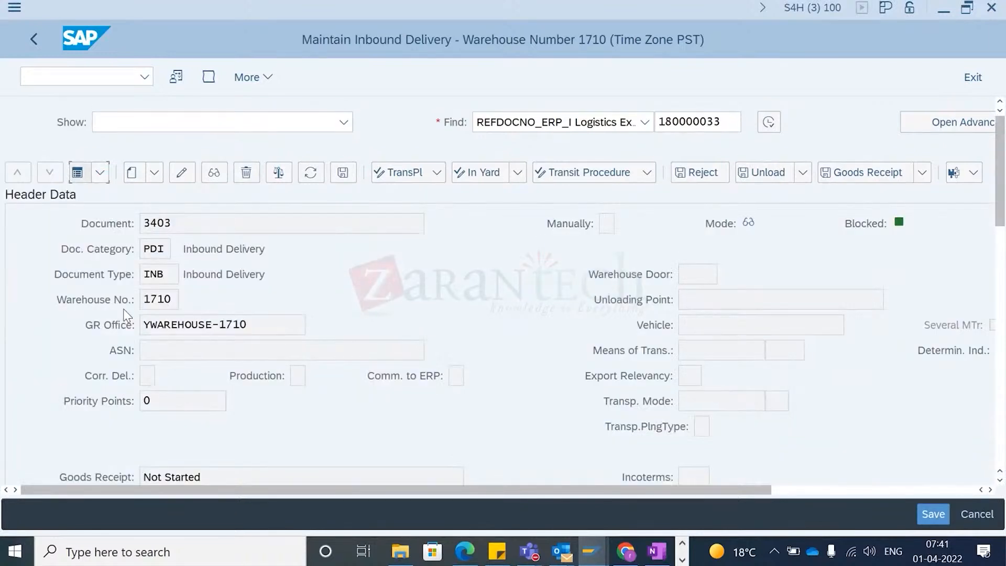
{"action": "left_click", "coordinate": [150, 274]}
{"action": "double_click", "coordinate": [172, 278]}
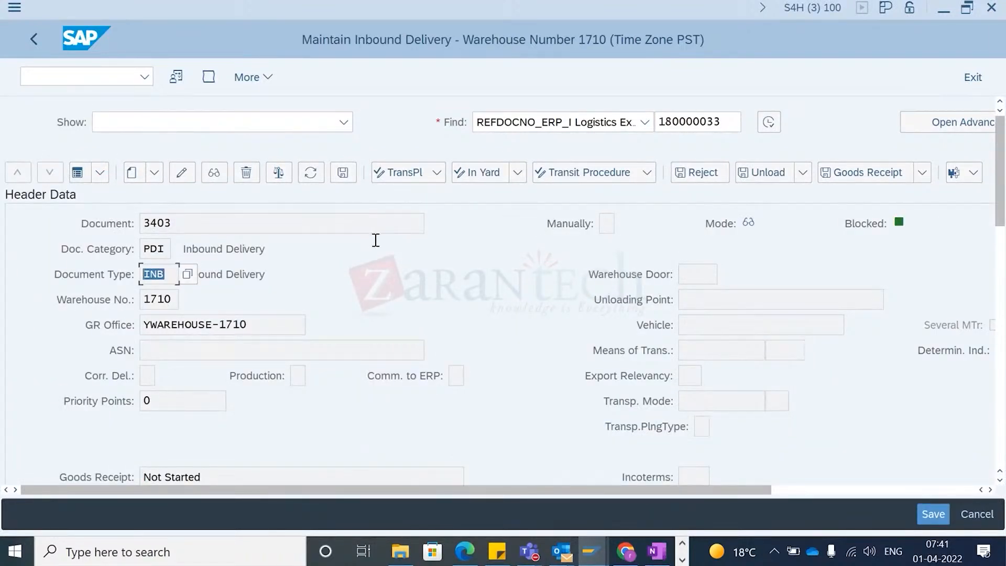
- Open SPRO customizing in a new session
{"action": "left_click", "coordinate": [589, 556]}
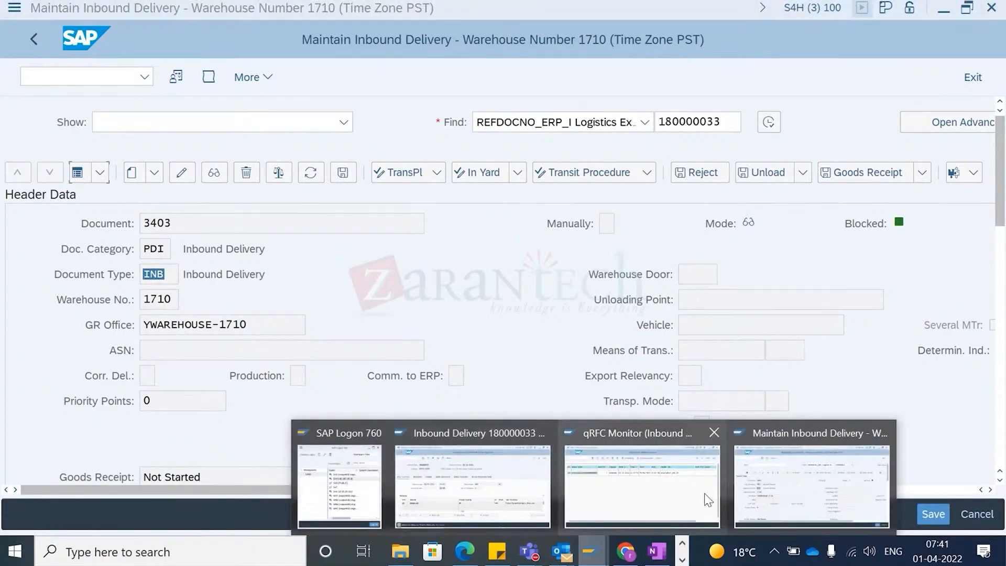
{"action": "left_click", "coordinate": [772, 486]}
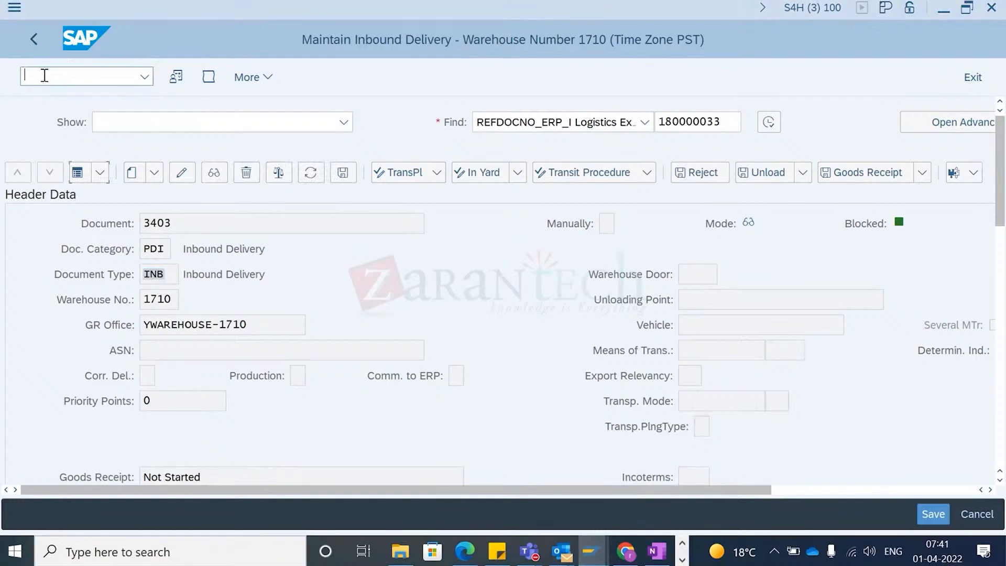
{"action": "type", "text": "/ospro"}
{"action": "key", "text": "Return"}
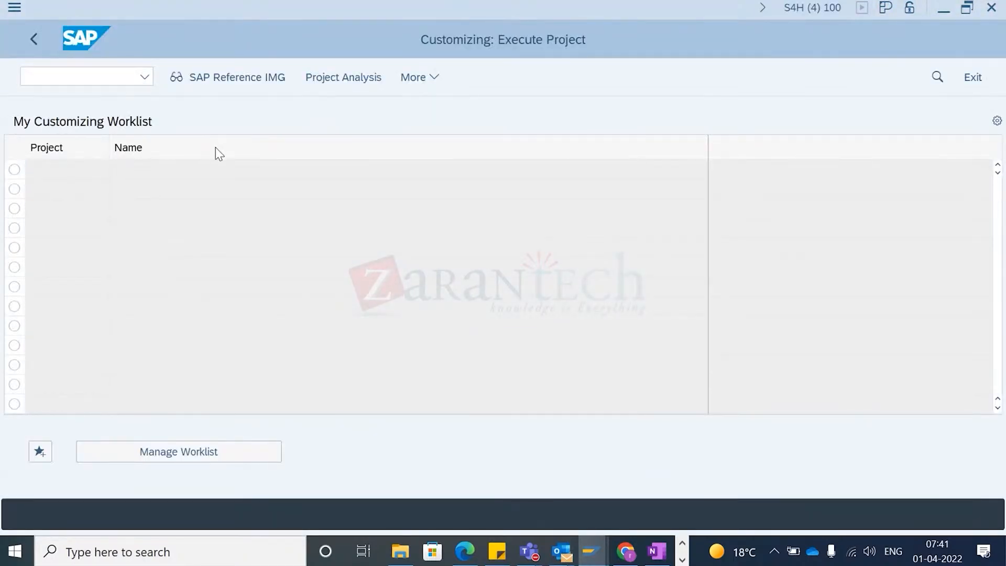
- Expand SCM Extended Warehouse Management and Extended Warehouse Management in the reference IMG
{"action": "scroll", "coordinate": [146, 369], "scroll_direction": "down", "scroll_amount": 4}
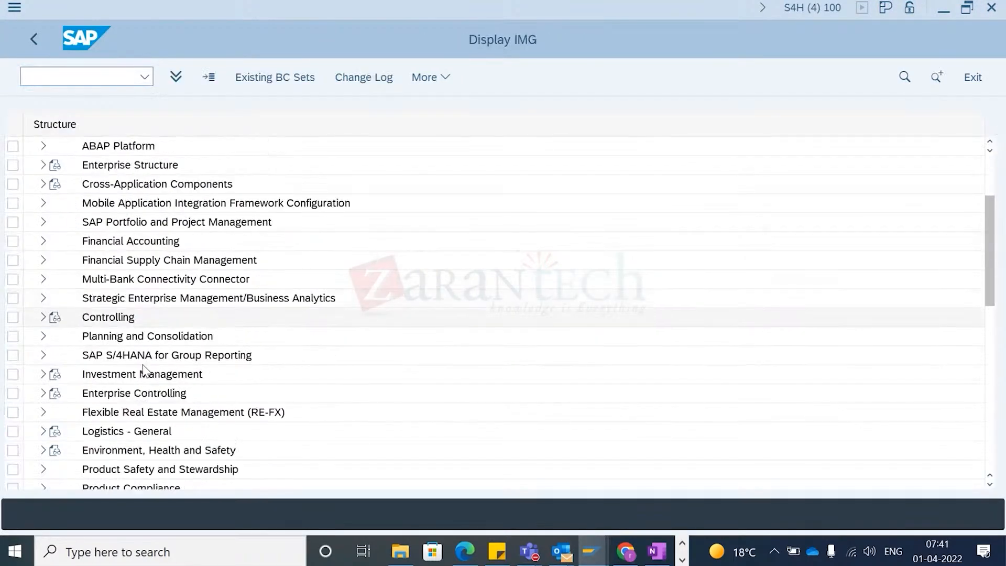
{"action": "scroll", "coordinate": [146, 369], "scroll_direction": "down", "scroll_amount": 1}
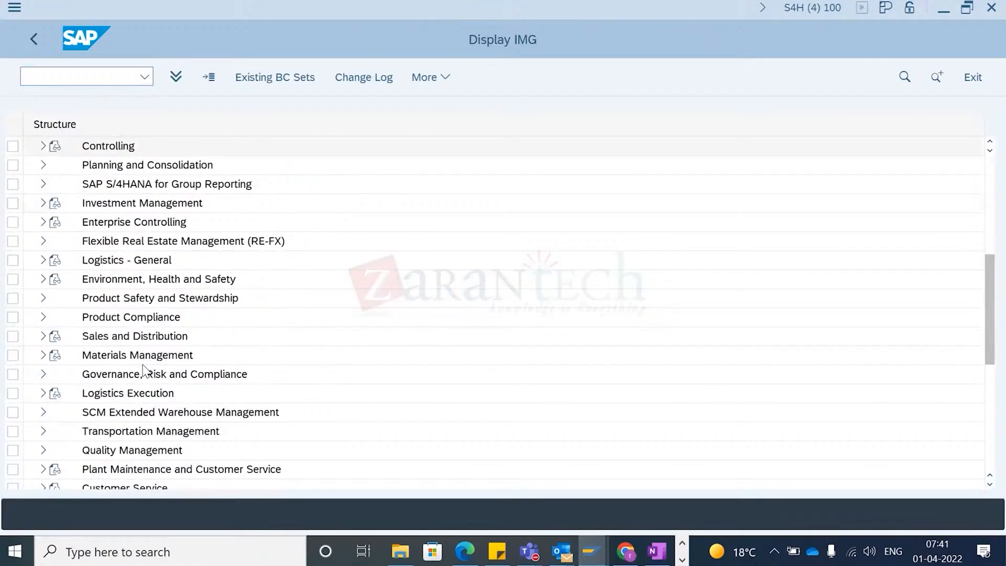
{"action": "left_click", "coordinate": [43, 412]}
{"action": "left_click", "coordinate": [53, 431]}
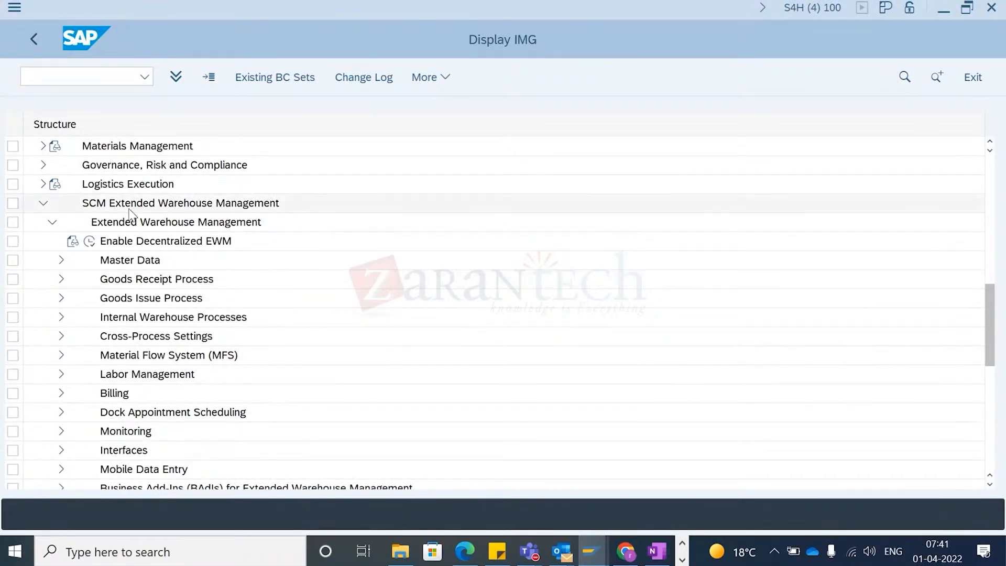
- Open Determine Warehouse Process Type under Cross-Process Settings and Warehouse Task, and scroll through its entries
{"action": "left_click", "coordinate": [61, 337]}
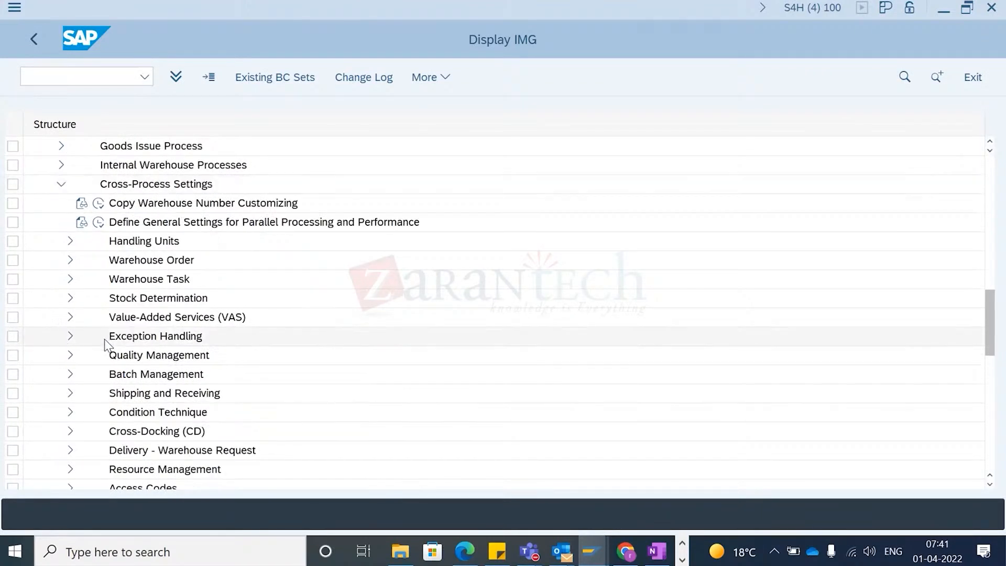
{"action": "left_click", "coordinate": [69, 280]}
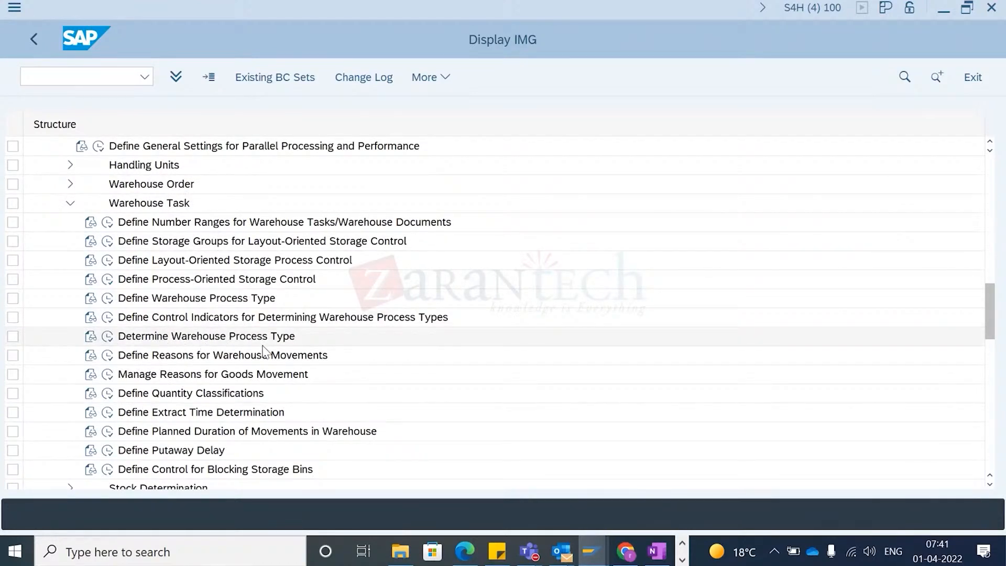
{"action": "left_click", "coordinate": [107, 337]}
{"action": "scroll", "coordinate": [119, 342], "scroll_direction": "down", "scroll_amount": 2}
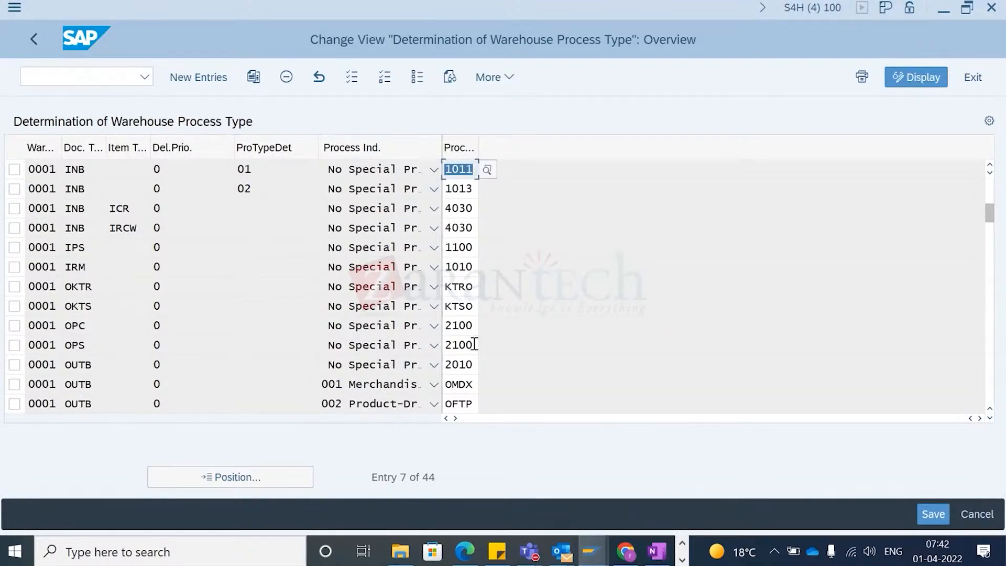
{"action": "scroll", "coordinate": [111, 357], "scroll_direction": "down", "scroll_amount": 2}
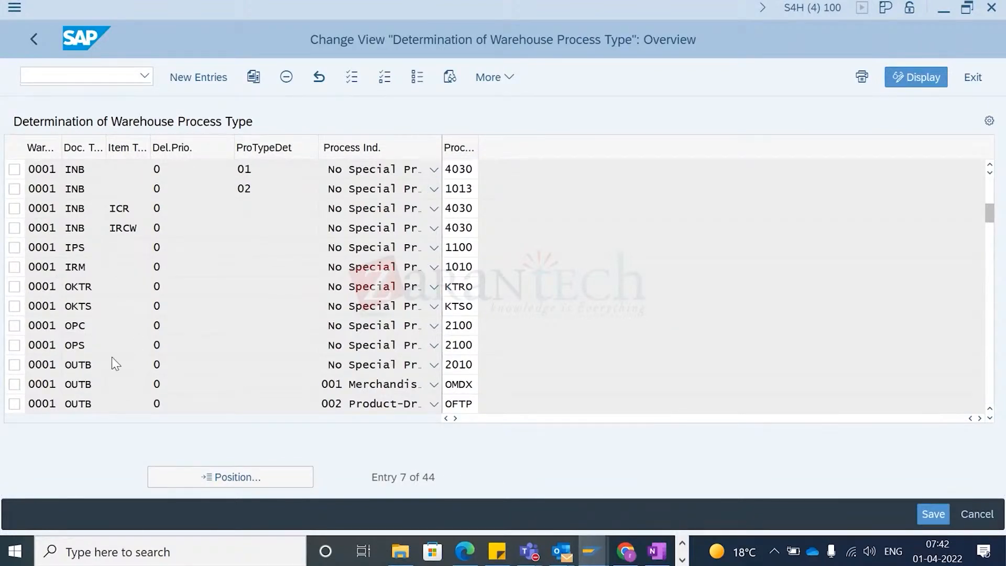
{"action": "scroll", "coordinate": [112, 357], "scroll_direction": "up", "scroll_amount": 1}
{"action": "scroll", "coordinate": [112, 357], "scroll_direction": "down", "scroll_amount": 3}
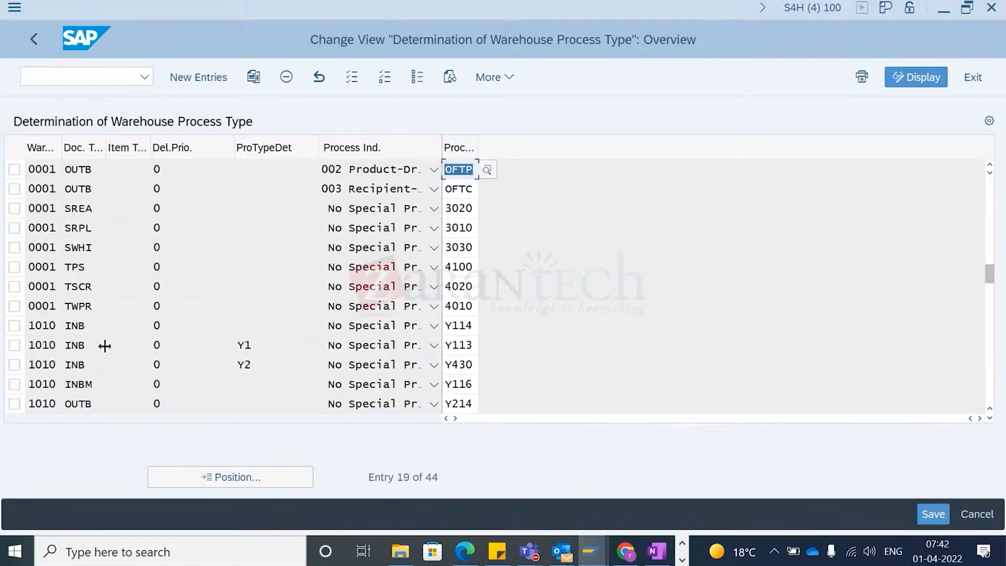
{"action": "scroll", "coordinate": [105, 309], "scroll_direction": "down", "scroll_amount": 1}
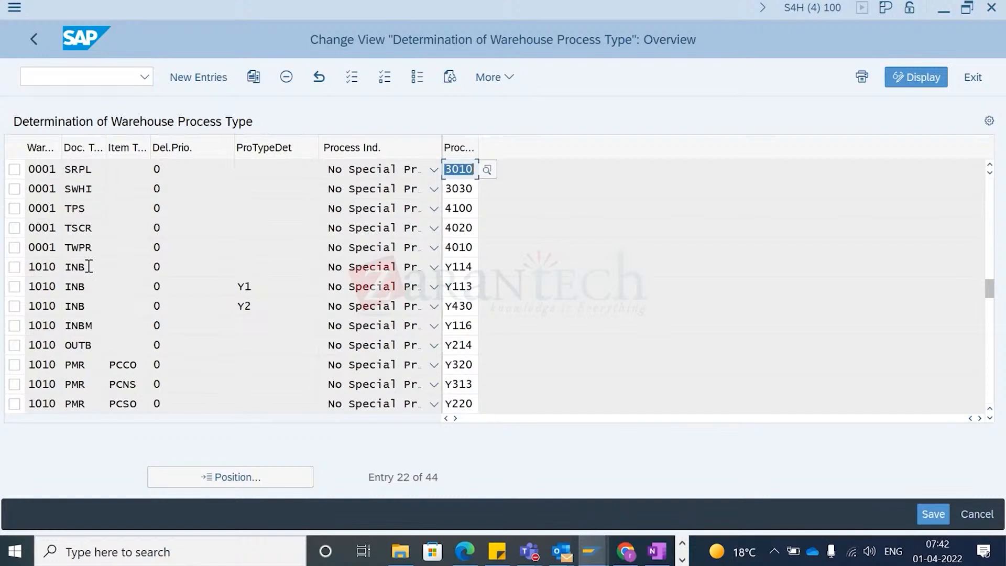
- Select the warehouse 1010 INB entry and inspect its assigned warehouse process type
{"action": "left_click", "coordinate": [89, 267]}
{"action": "left_click", "coordinate": [14, 267]}
{"action": "double_click", "coordinate": [84, 267]}
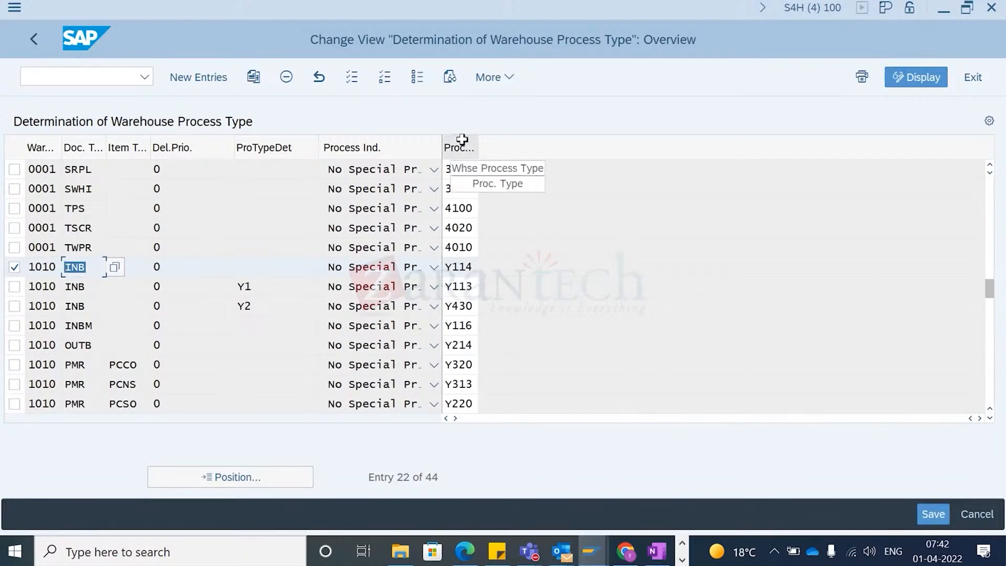
{"action": "left_click", "coordinate": [450, 269]}
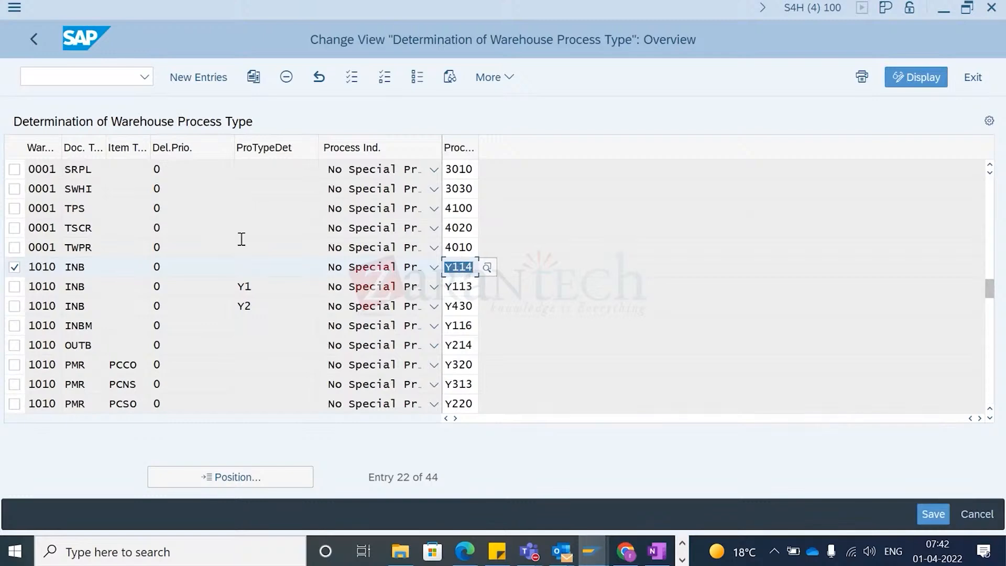
{"action": "left_click", "coordinate": [95, 270]}
{"action": "double_click", "coordinate": [95, 269]}
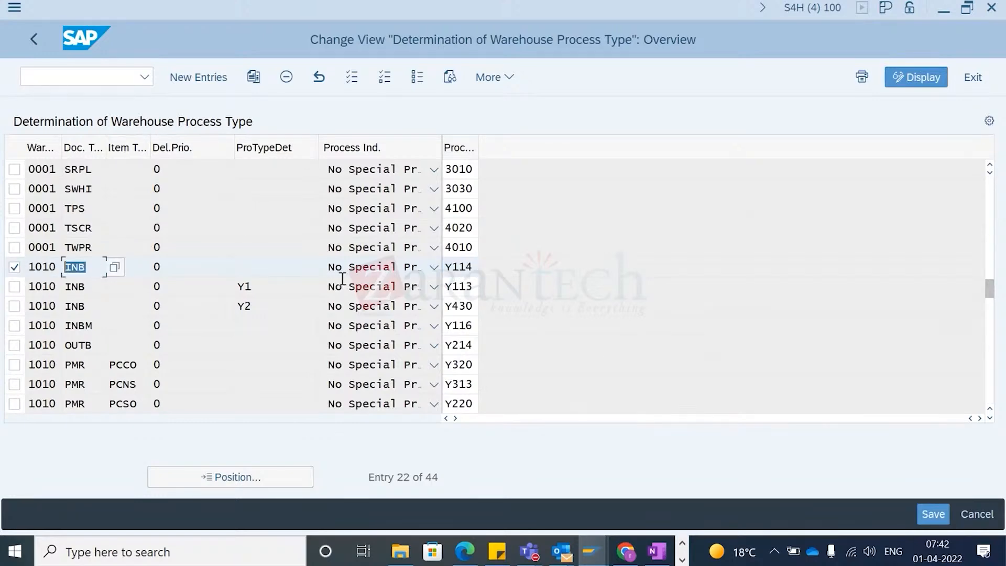
- Switch back to the inbound delivery and review the item's warehouse process type in its movement data
{"action": "key", "text": "alt+Tab"}
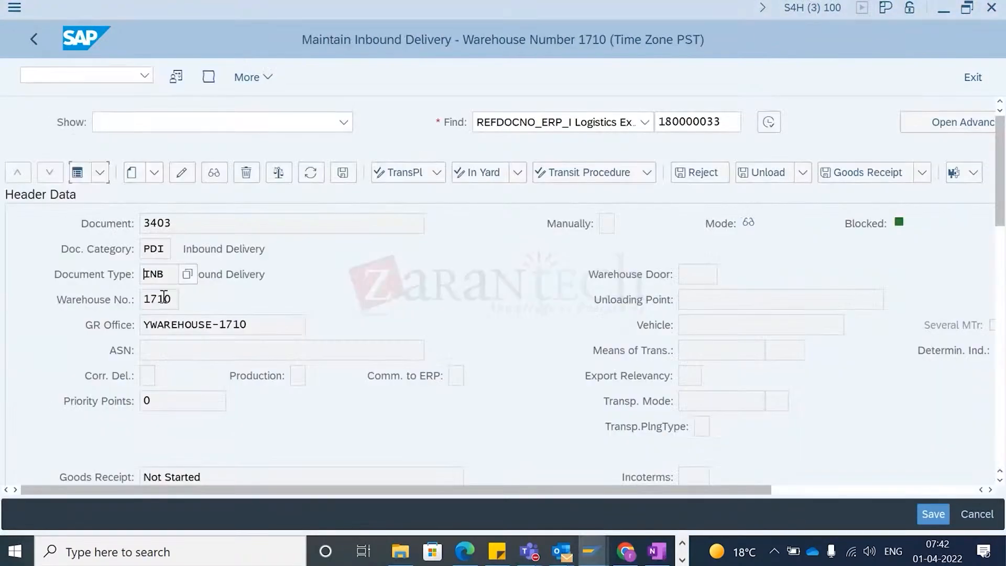
{"action": "scroll", "coordinate": [167, 297], "scroll_direction": "down", "scroll_amount": 1}
{"action": "left_click", "coordinate": [77, 134]}
{"action": "left_click", "coordinate": [91, 338]}
{"action": "scroll", "coordinate": [301, 424], "scroll_direction": "down", "scroll_amount": 1}
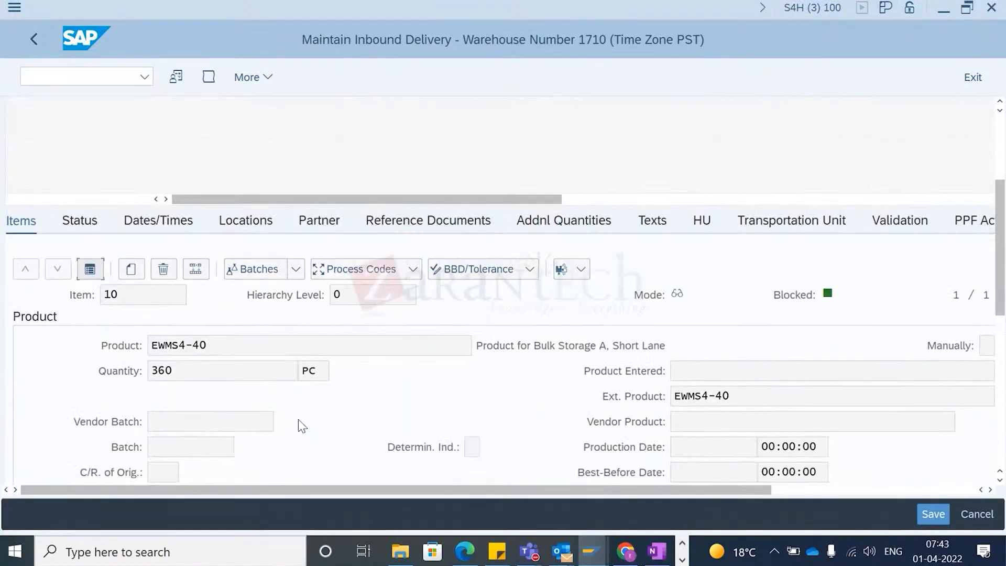
{"action": "scroll", "coordinate": [302, 425], "scroll_direction": "down", "scroll_amount": 5}
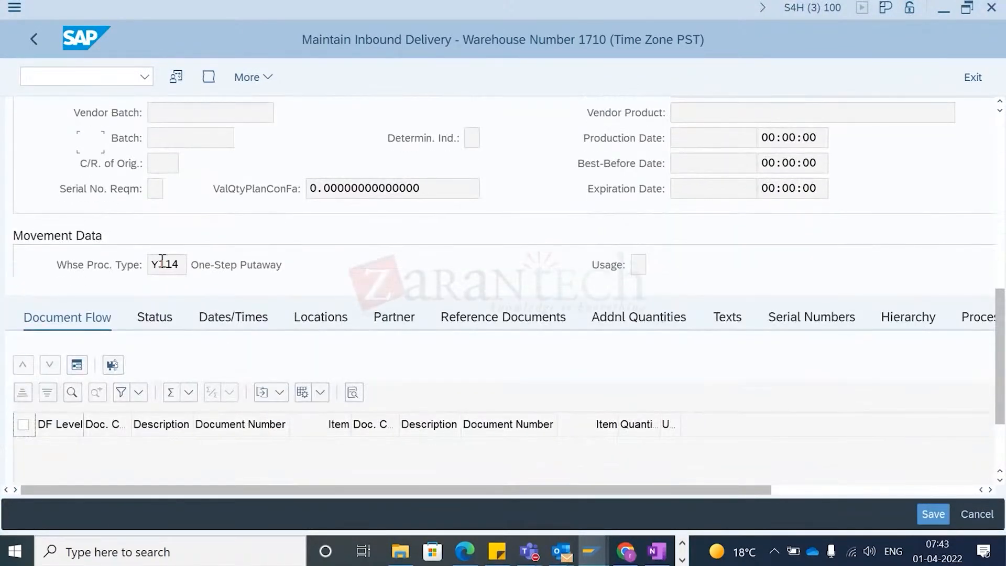
{"action": "scroll", "coordinate": [163, 260], "scroll_direction": "down", "scroll_amount": 3}
{"action": "scroll", "coordinate": [191, 242], "scroll_direction": "down", "scroll_amount": 3}
{"action": "scroll", "coordinate": [191, 242], "scroll_direction": "down", "scroll_amount": 1}
{"action": "scroll", "coordinate": [190, 241], "scroll_direction": "up", "scroll_amount": 6}
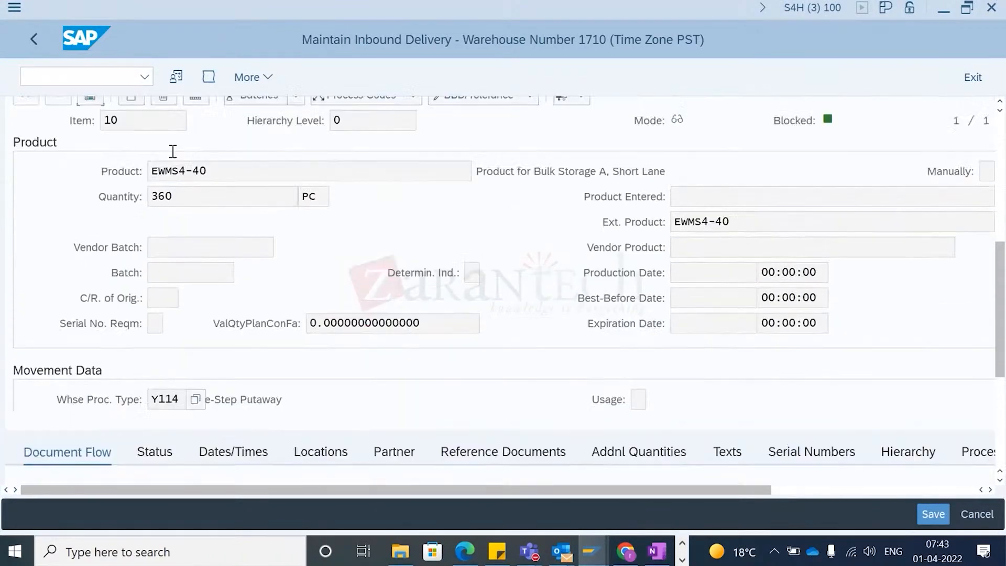
{"action": "scroll", "coordinate": [179, 110], "scroll_direction": "up", "scroll_amount": 2}
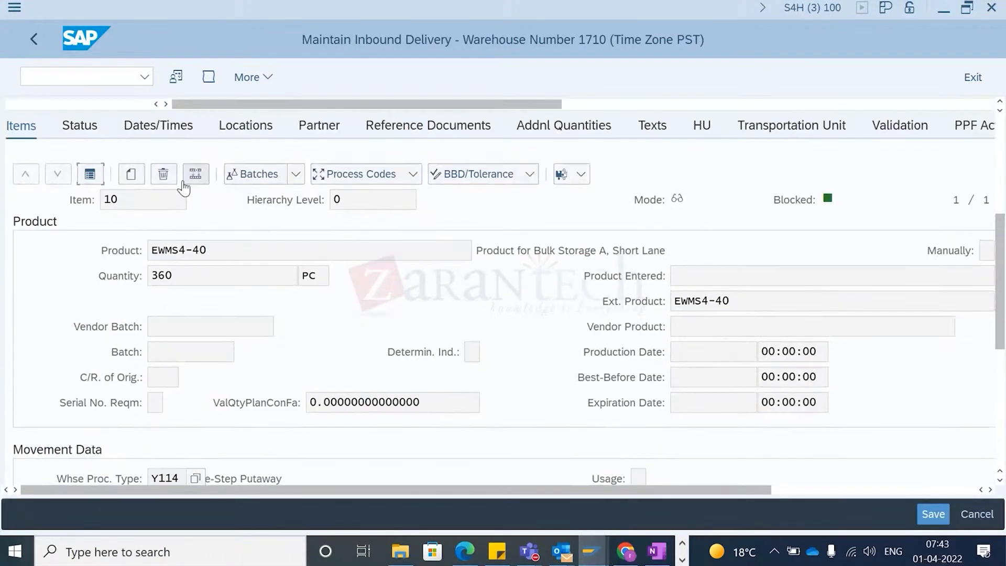
{"action": "left_click", "coordinate": [95, 176]}
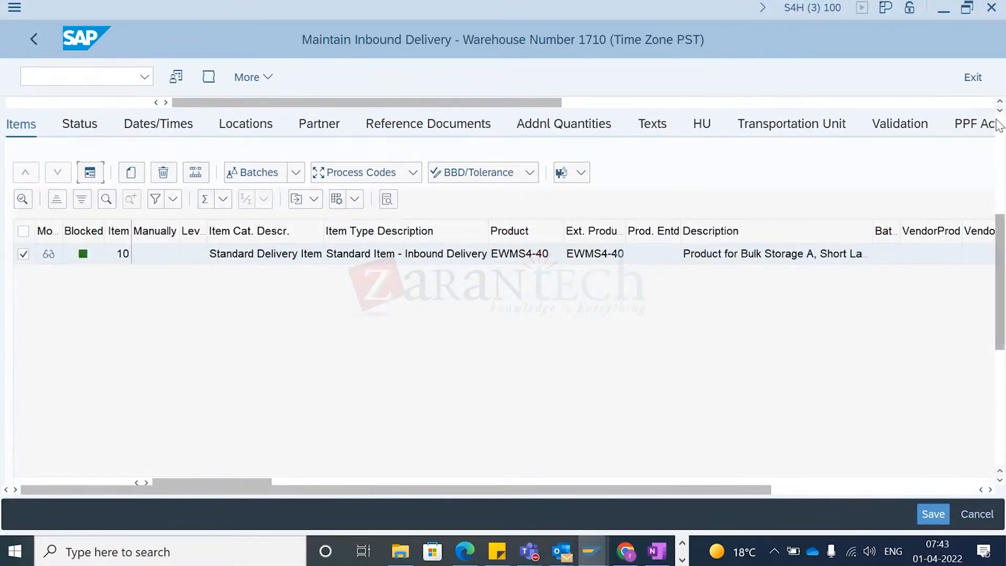
{"action": "scroll", "coordinate": [1000, 125], "scroll_direction": "up", "scroll_amount": 5}
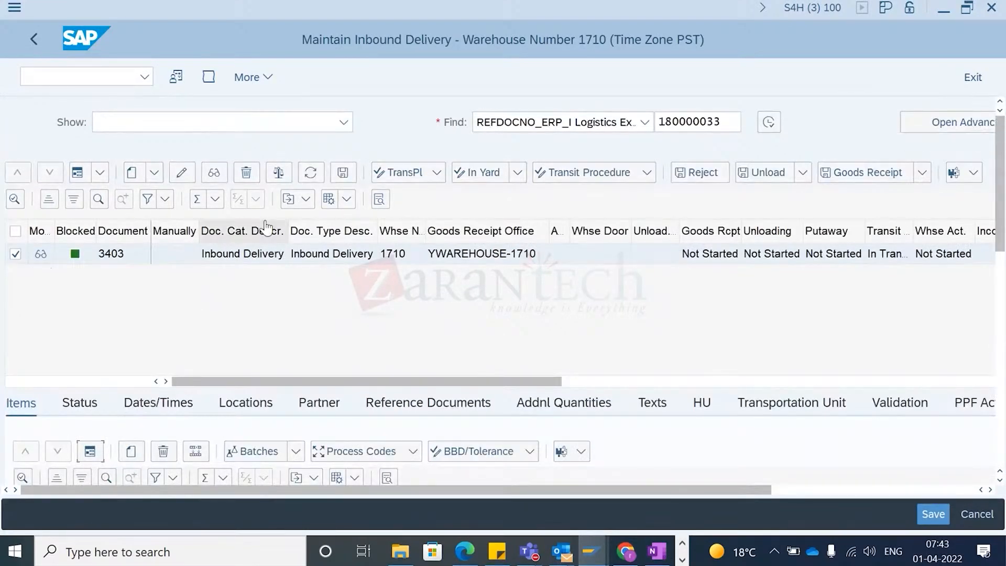
- Unload inbound delivery 3403 through the follow-on functions, save, and return to the delivery
{"action": "left_click", "coordinate": [264, 80]}
{"action": "mouse_move", "coordinate": [304, 107]}
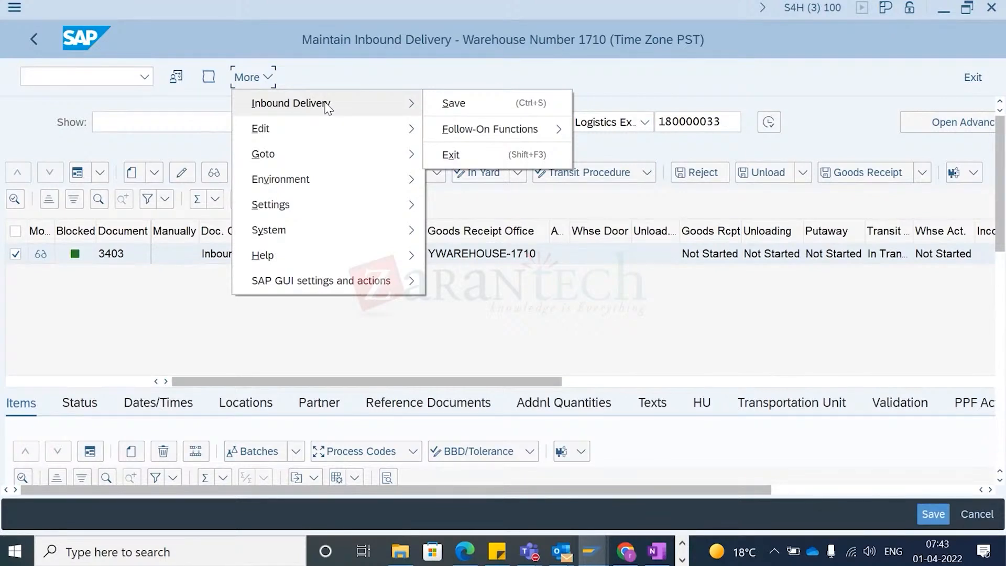
{"action": "mouse_move", "coordinate": [518, 137]}
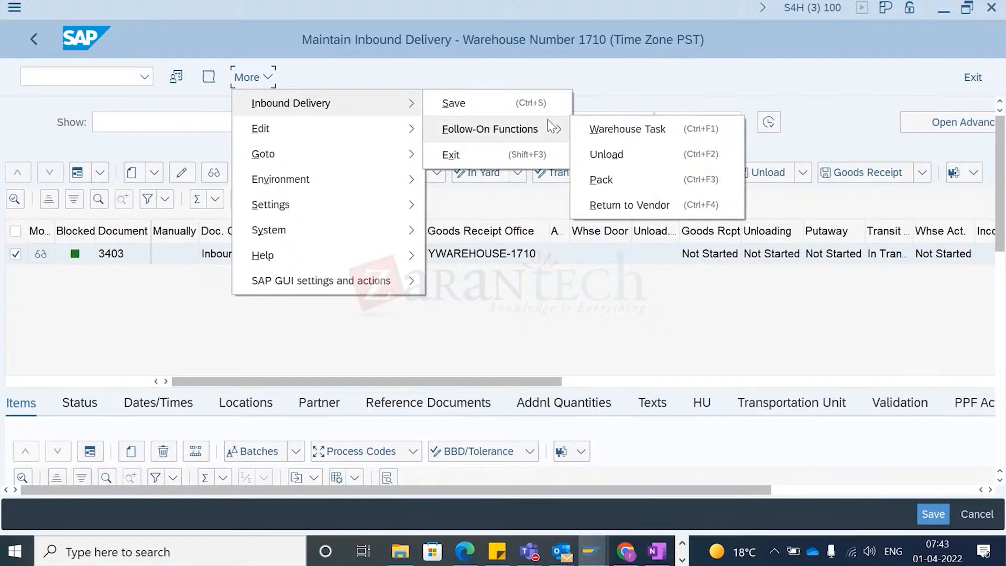
{"action": "left_click", "coordinate": [608, 157]}
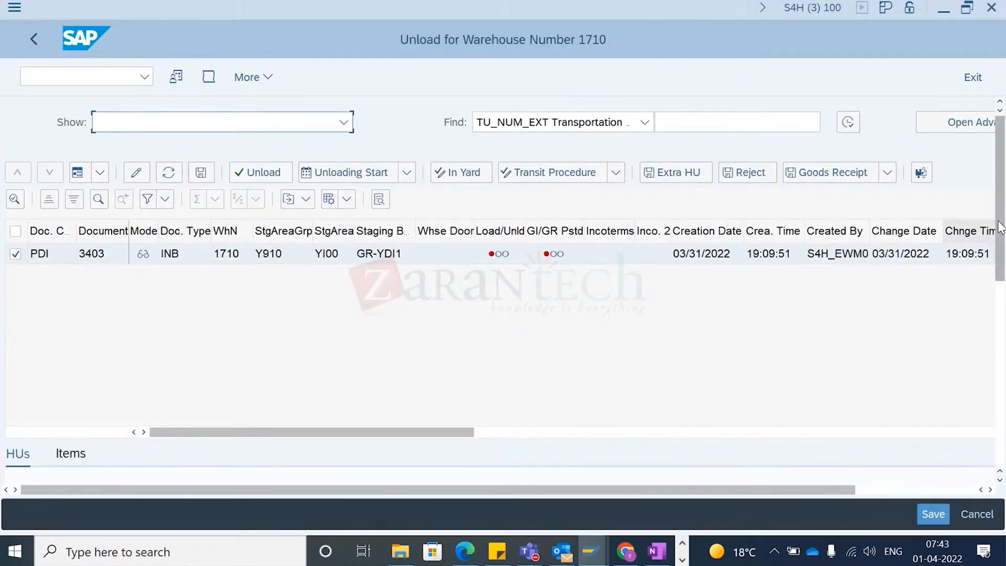
{"action": "mouse_move", "coordinate": [1002, 184]}
{"action": "left_mouse_down"}
{"action": "mouse_move", "coordinate": [1004, 266]}
{"action": "mouse_move", "coordinate": [1004, 190]}
{"action": "left_mouse_up"}
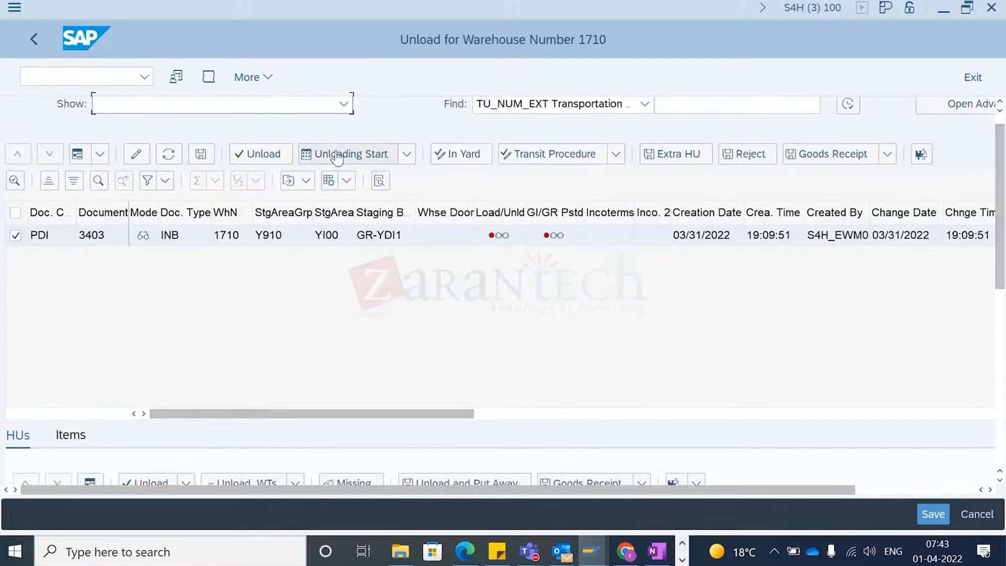
{"action": "left_click", "coordinate": [276, 157]}
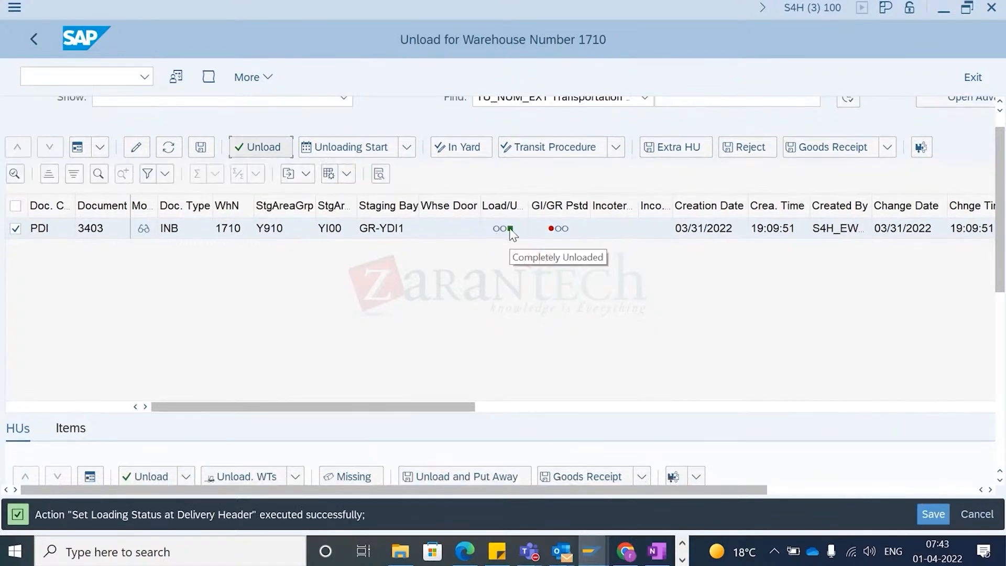
{"action": "left_click", "coordinate": [941, 517]}
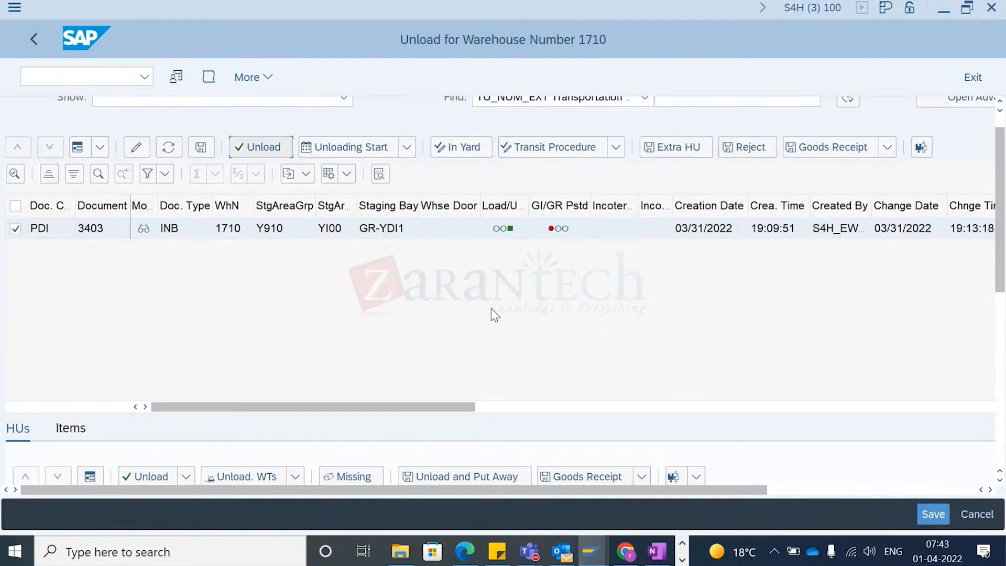
{"action": "left_click", "coordinate": [32, 46]}
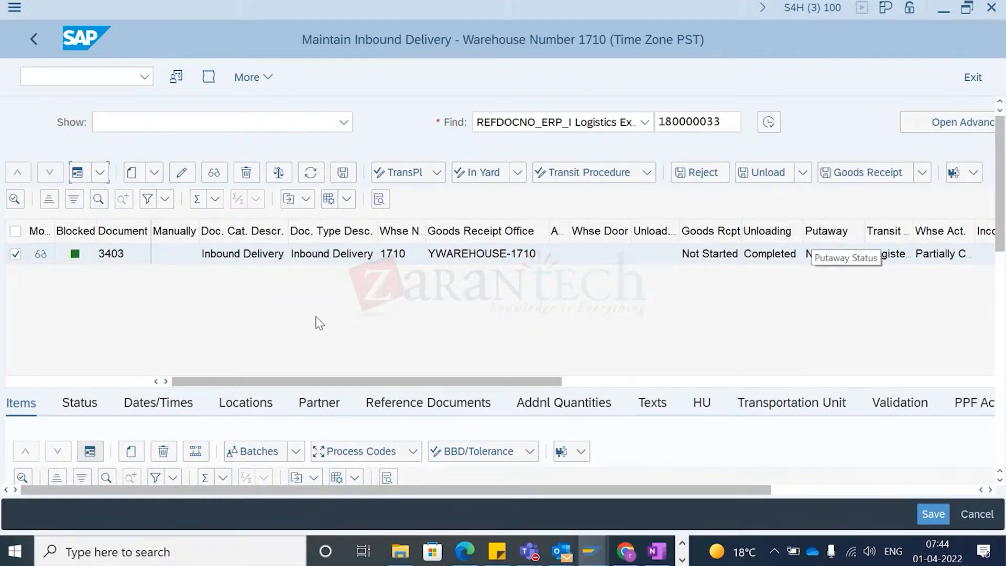
- Post goods receipt for inbound delivery 3403 and save
{"action": "scroll", "coordinate": [463, 381], "scroll_direction": "right", "scroll_amount": 3}
{"action": "left_click_drag", "start_coordinate": [463, 381], "coordinate": [375, 376]}
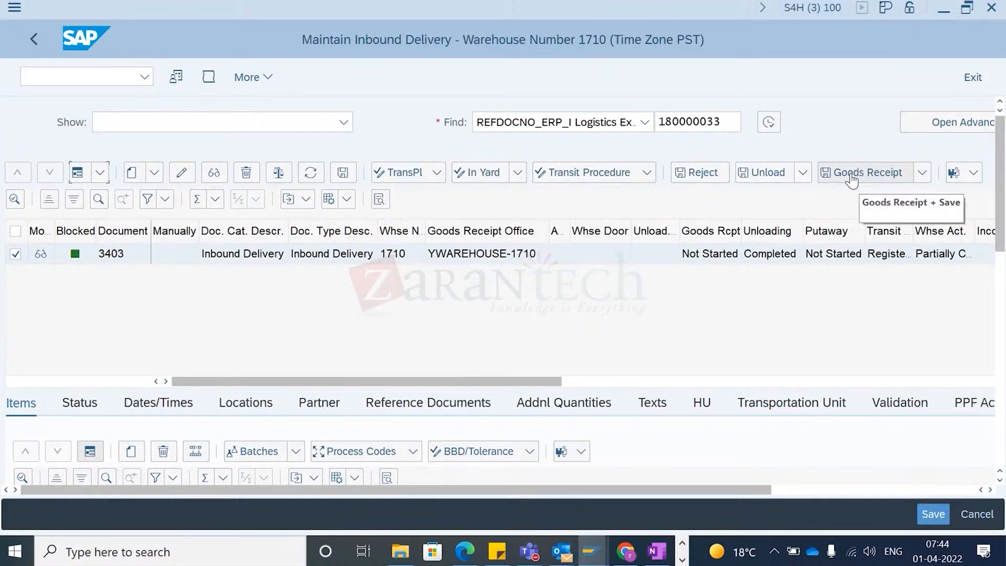
{"action": "left_click", "coordinate": [850, 178]}
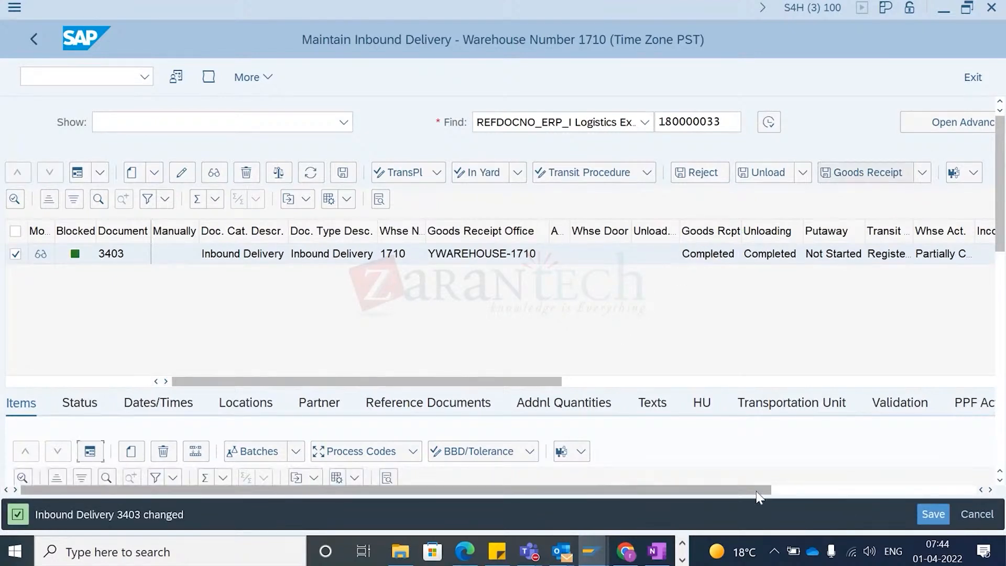
{"action": "left_click", "coordinate": [932, 517]}
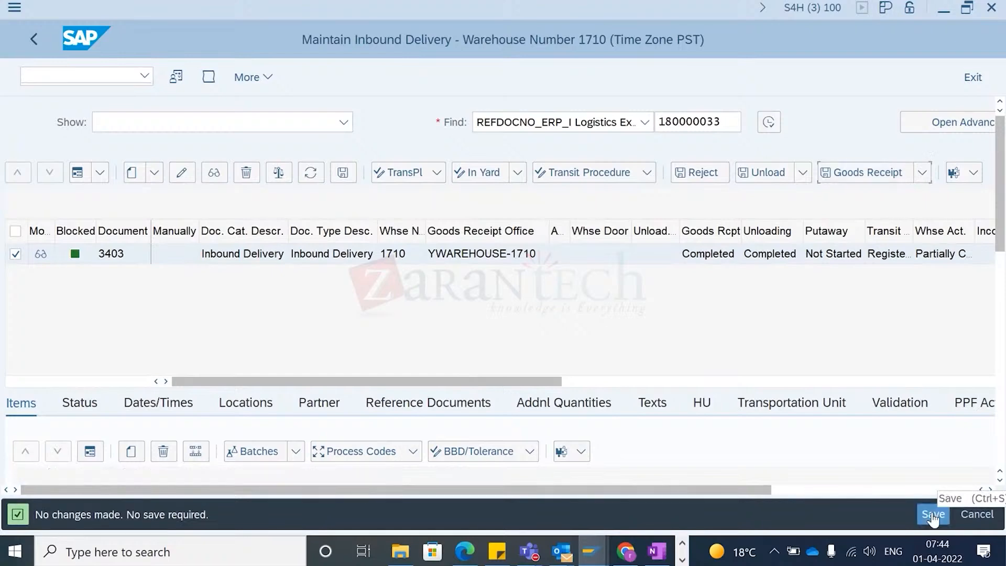
- Open the delivery's PPF Actions tab and review the listed actions
{"action": "left_click_drag", "start_coordinate": [639, 492], "coordinate": [522, 485]}
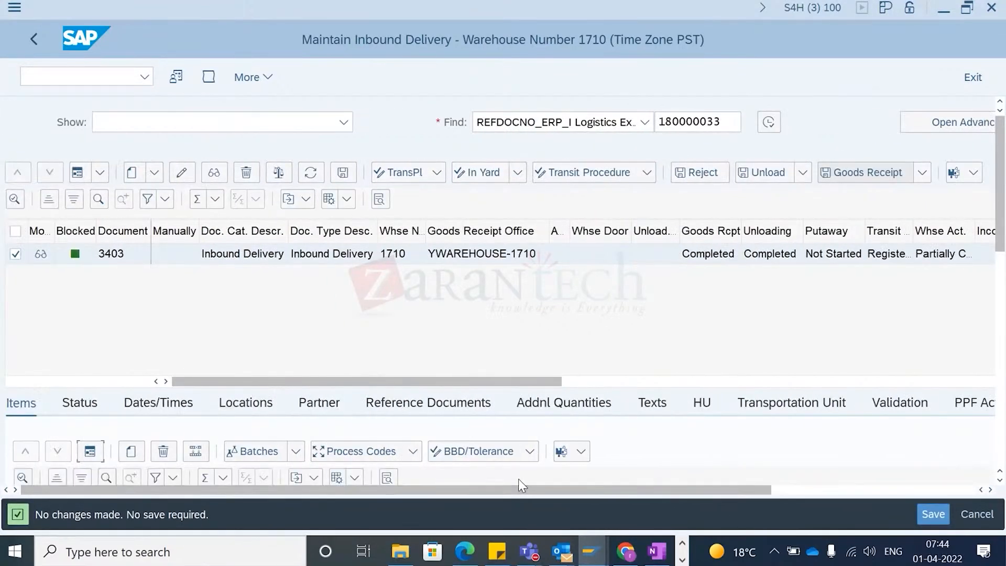
{"action": "scroll", "coordinate": [734, 331], "scroll_direction": "right", "scroll_amount": 5}
{"action": "scroll", "coordinate": [736, 330], "scroll_direction": "left", "scroll_amount": 3}
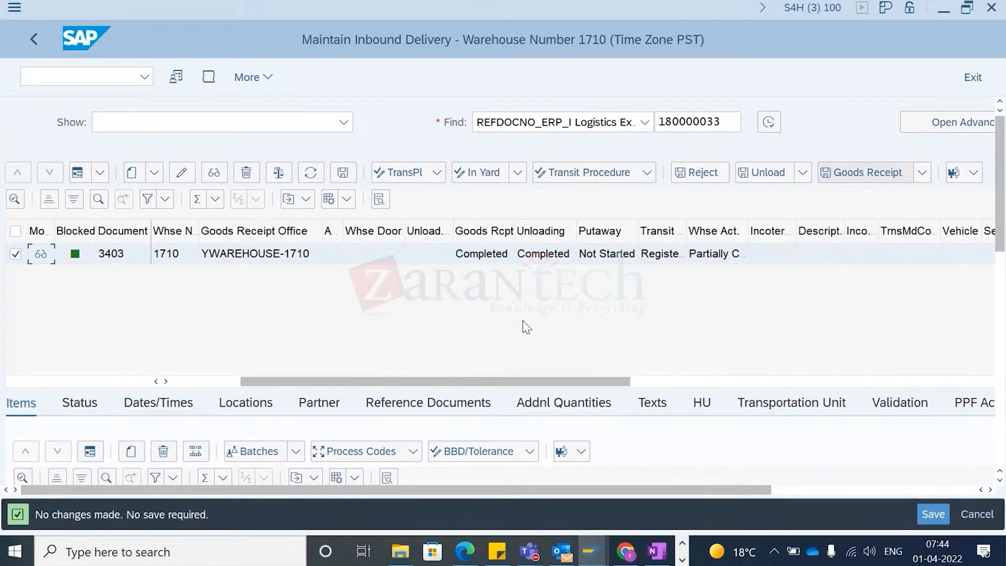
{"action": "left_click", "coordinate": [792, 483]}
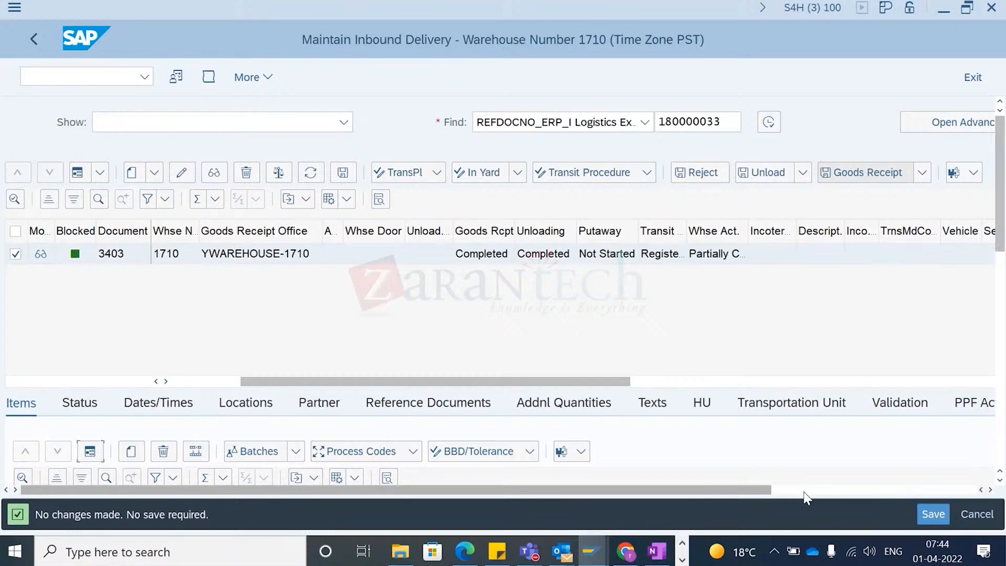
{"action": "left_click", "coordinate": [805, 491]}
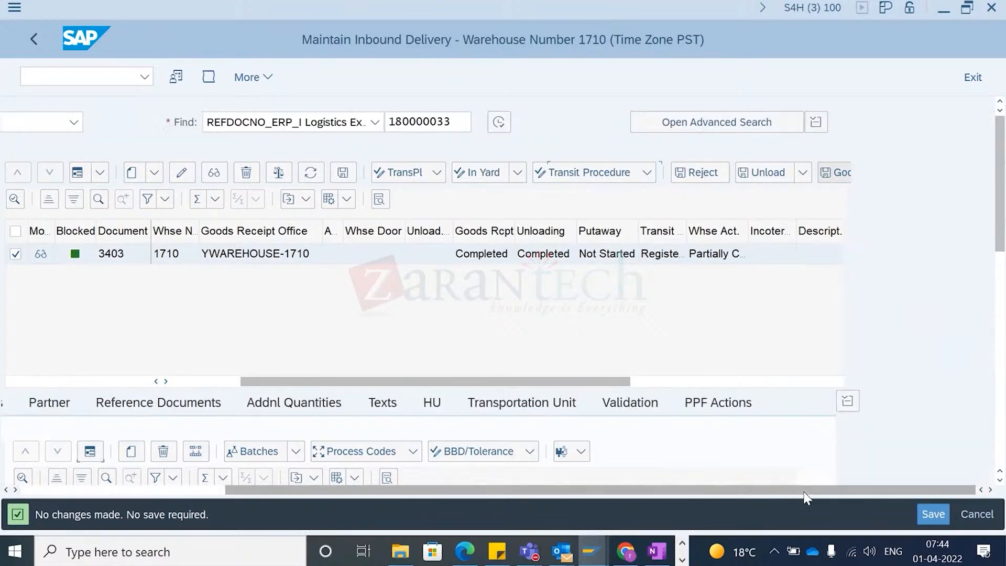
{"action": "left_click", "coordinate": [708, 408]}
{"action": "left_click_drag", "start_coordinate": [1000, 200], "coordinate": [1001, 253]}
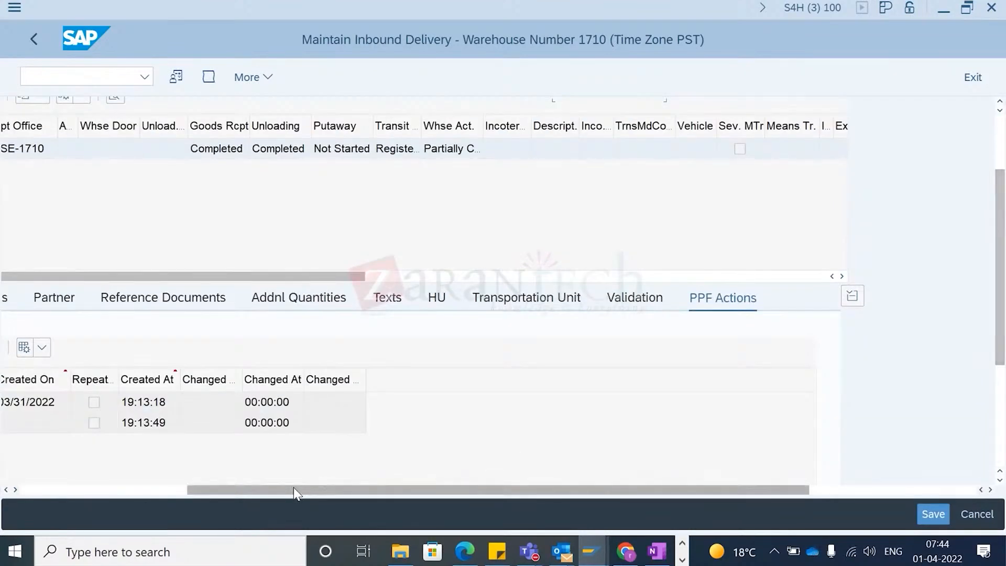
{"action": "left_click_drag", "start_coordinate": [293, 489], "coordinate": [144, 508]}
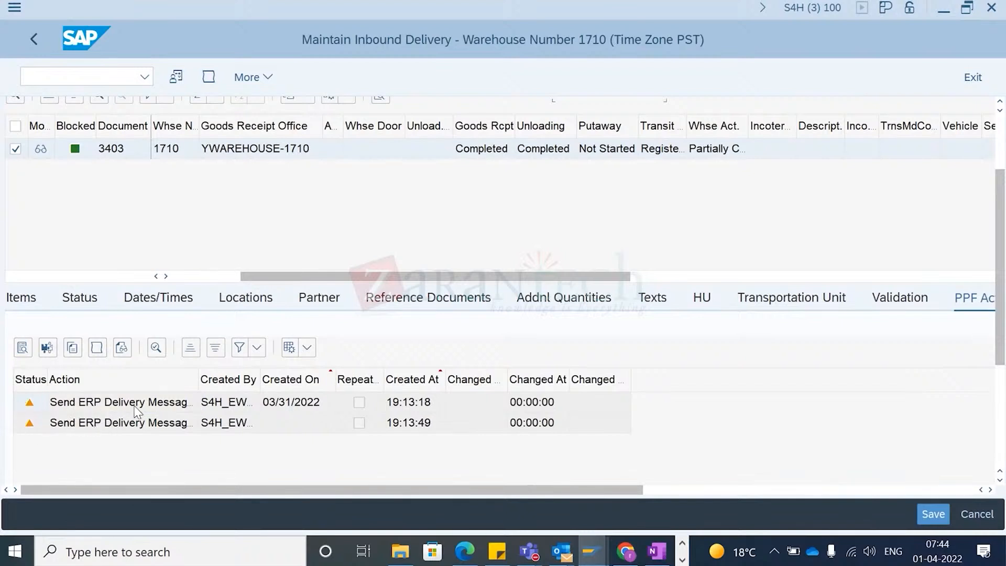
- Open transaction SPPFP in a new session, then switch back to the inbound delivery
{"action": "left_click", "coordinate": [50, 77]}
{"action": "type", "text": "/"}
{"action": "type", "text": "o/sca"}
{"action": "key", "text": "BackSpace"}
{"action": "key", "text": "BackSpace"}
{"action": "key", "text": "BackSpace"}
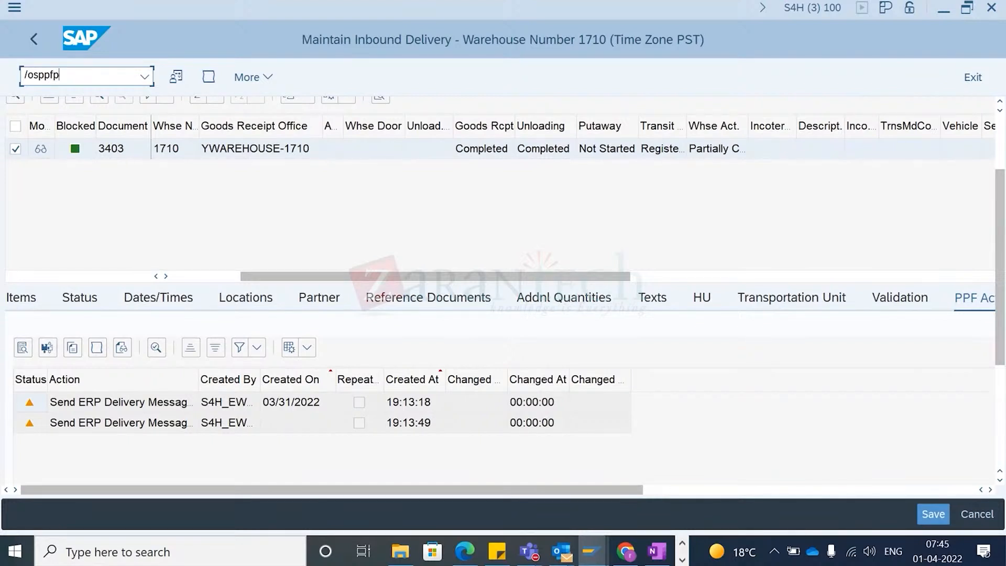
{"action": "key", "text": "Return"}
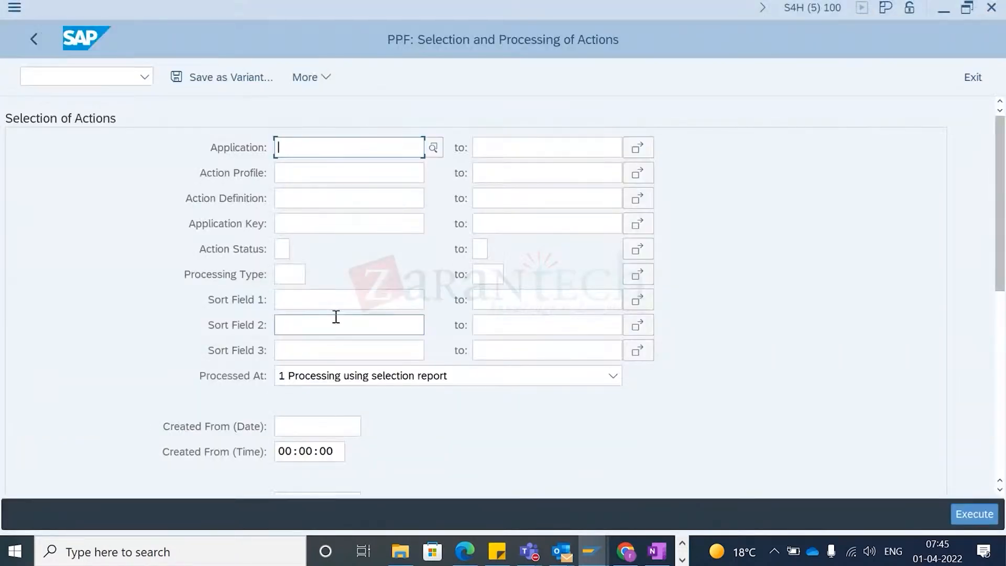
{"action": "key", "text": "alt+Tab"}
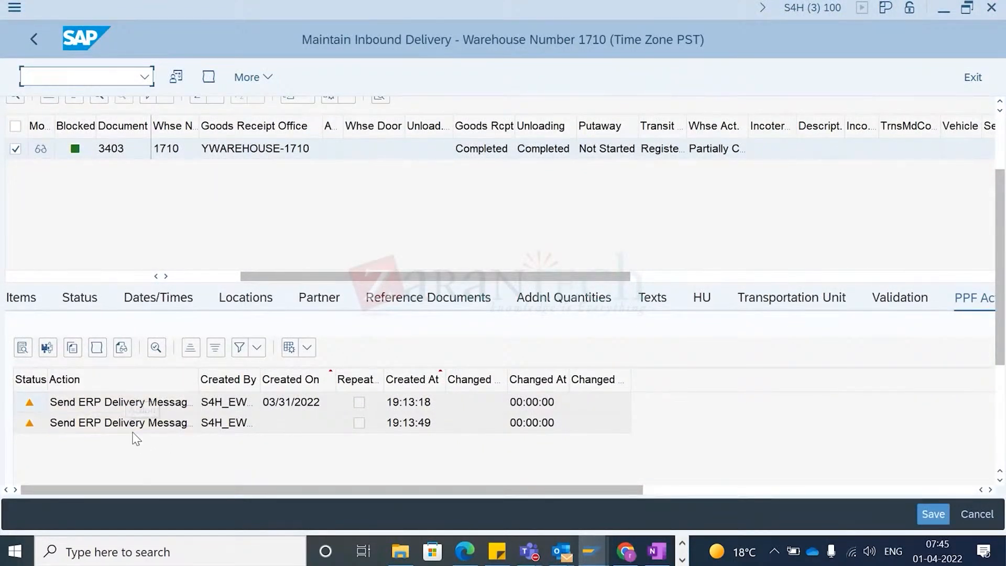
- Switch to the PPF session, clear the Processed At selection and execute the action selection
{"action": "key", "text": "alt+Tab"}
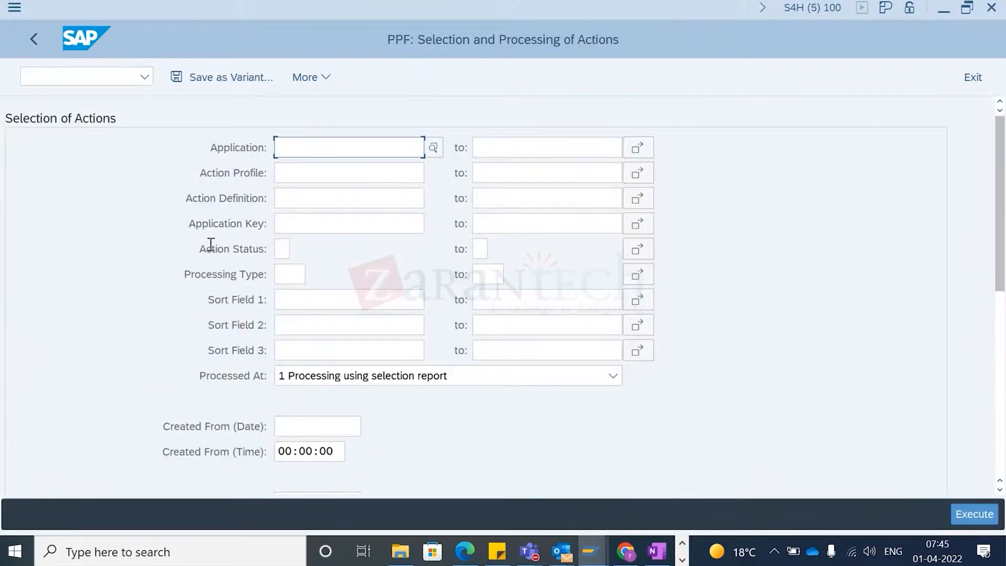
{"action": "left_click", "coordinate": [349, 375]}
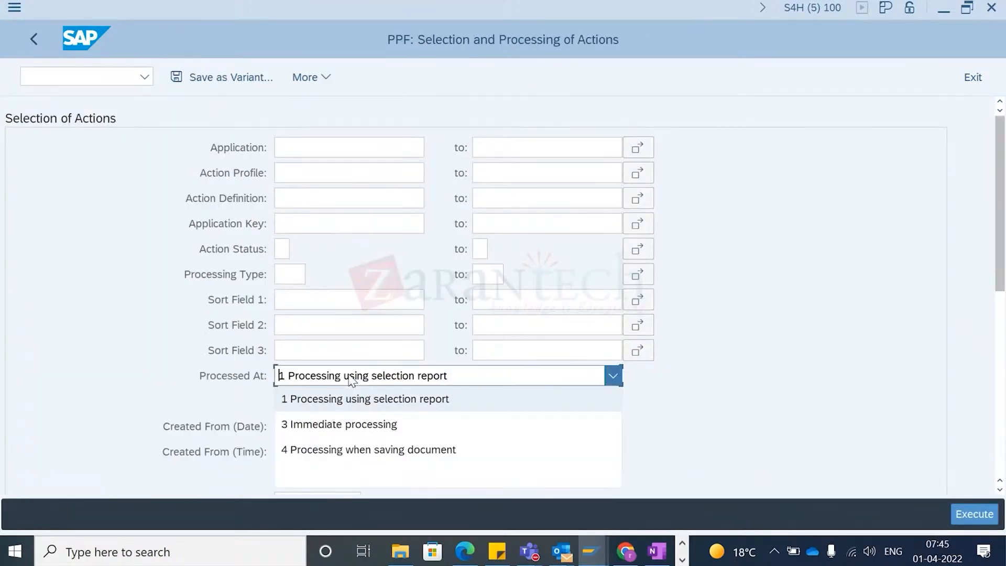
{"action": "left_click", "coordinate": [308, 472]}
{"action": "left_click", "coordinate": [300, 427]}
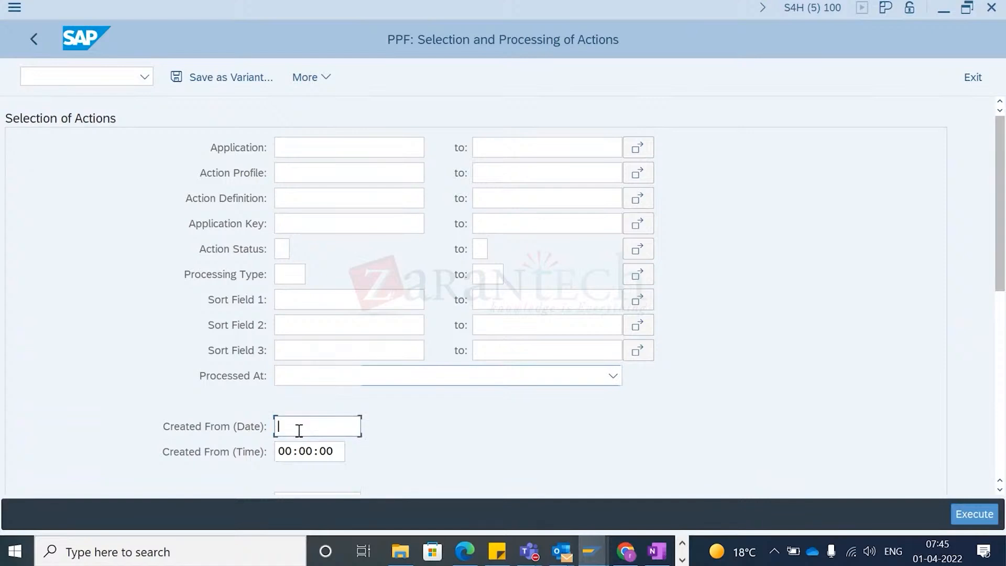
{"action": "left_click", "coordinate": [962, 513]}
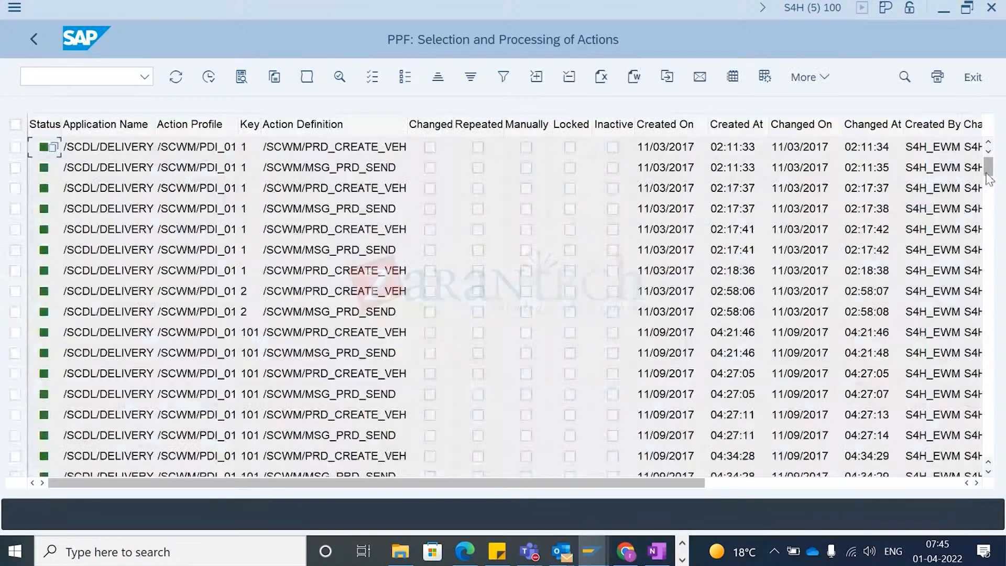
- Select the two /SCWM/MSG_PRD_SEND actions for application key 3403 and process them
{"action": "left_click_drag", "start_coordinate": [989, 178], "coordinate": [990, 479]}
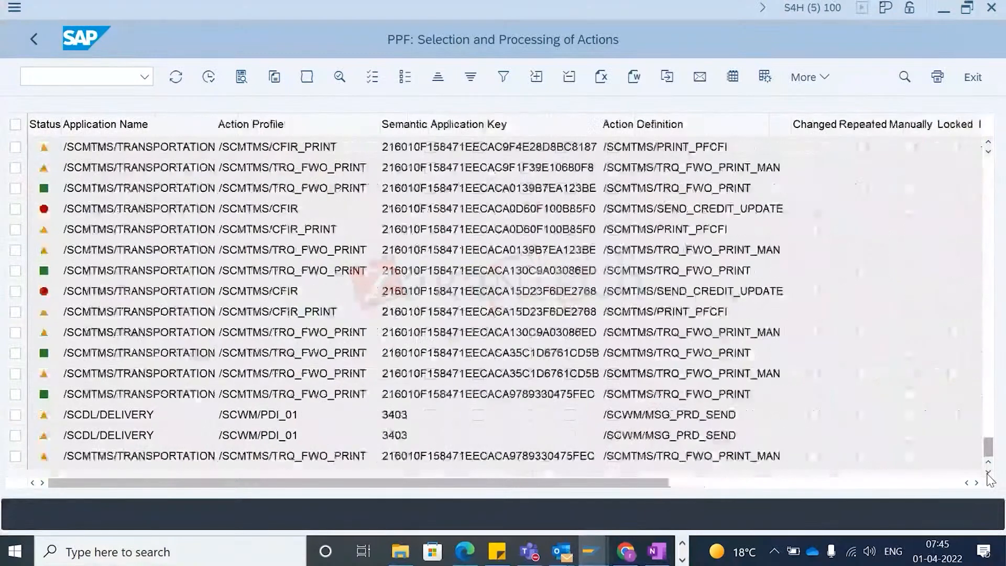
{"action": "left_click", "coordinate": [15, 415]}
{"action": "left_click", "coordinate": [16, 436]}
{"action": "left_click", "coordinate": [16, 415]}
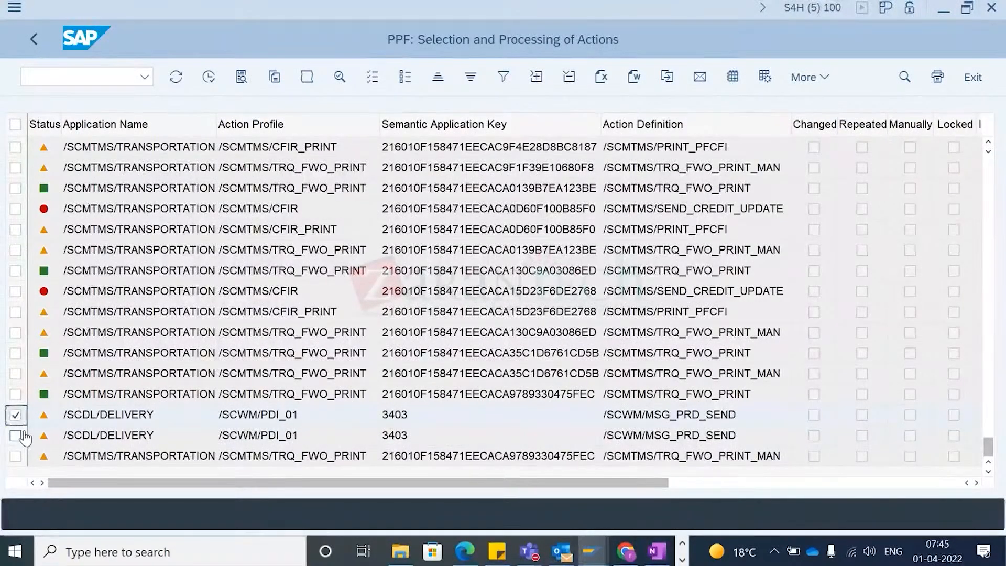
{"action": "left_click", "coordinate": [16, 436]}
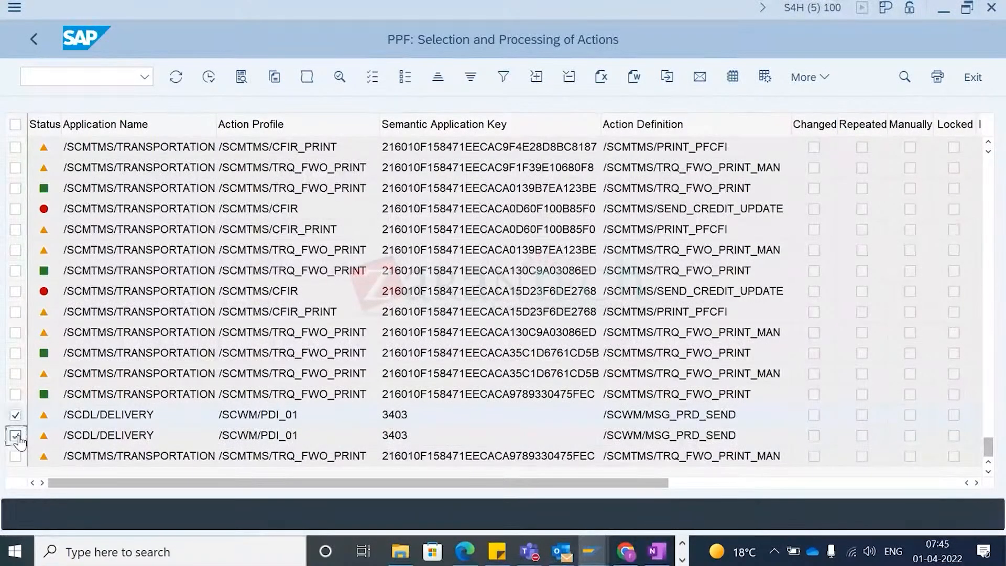
{"action": "left_click", "coordinate": [208, 79]}
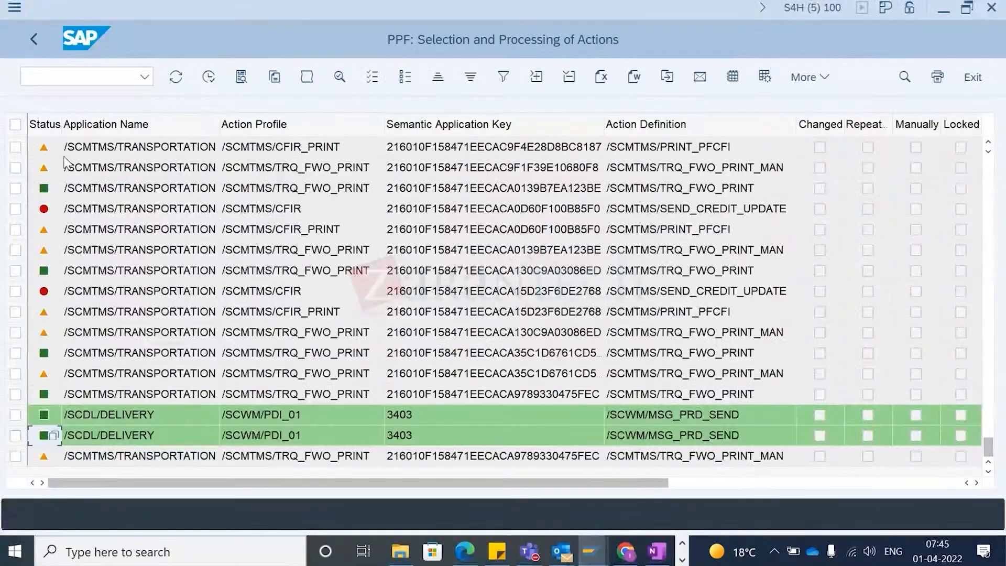
- Leave the PPF selection, refresh inbound delivery 3403 and review its PPF actions
{"action": "left_click", "coordinate": [36, 38]}
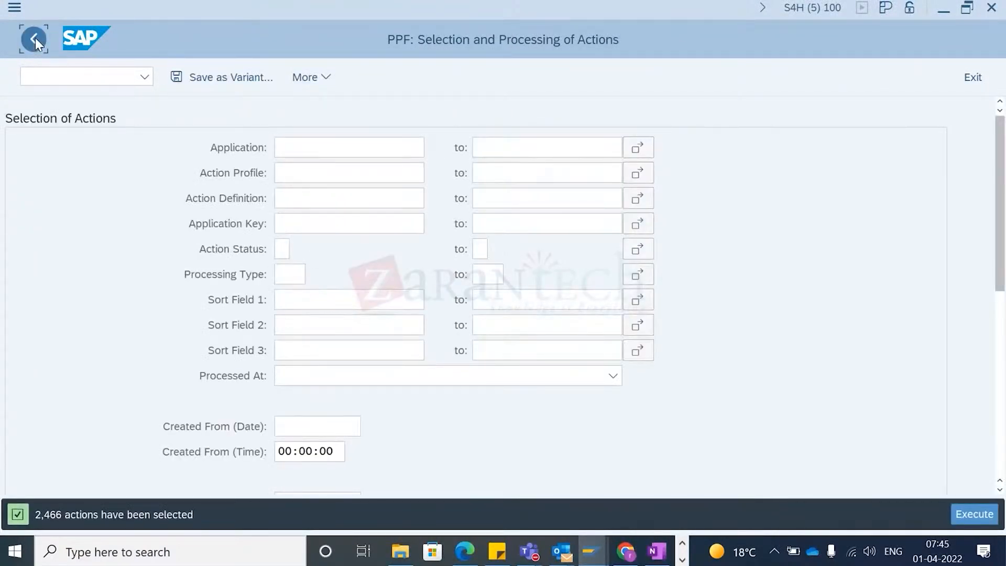
{"action": "left_click", "coordinate": [36, 37]}
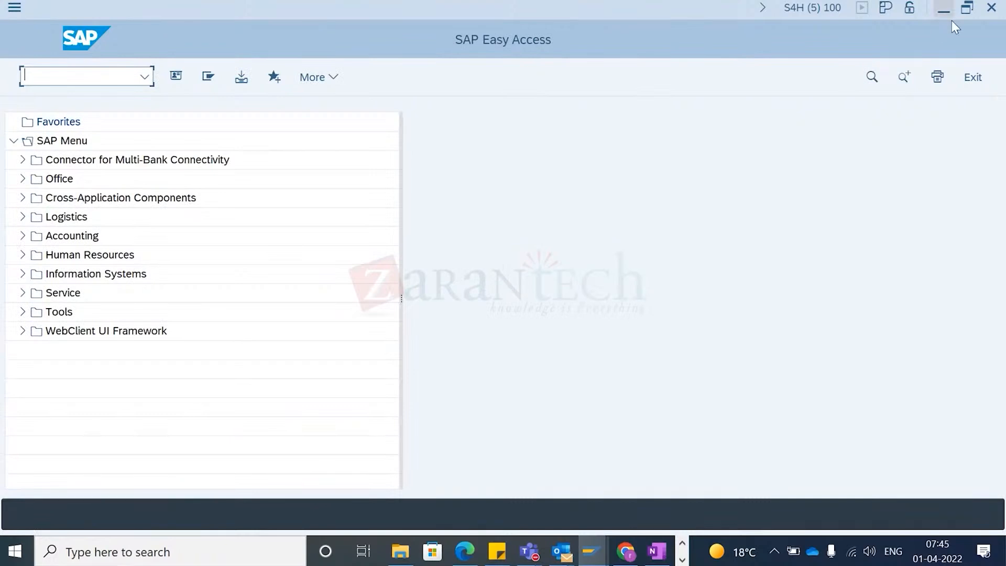
{"action": "left_click", "coordinate": [944, 9]}
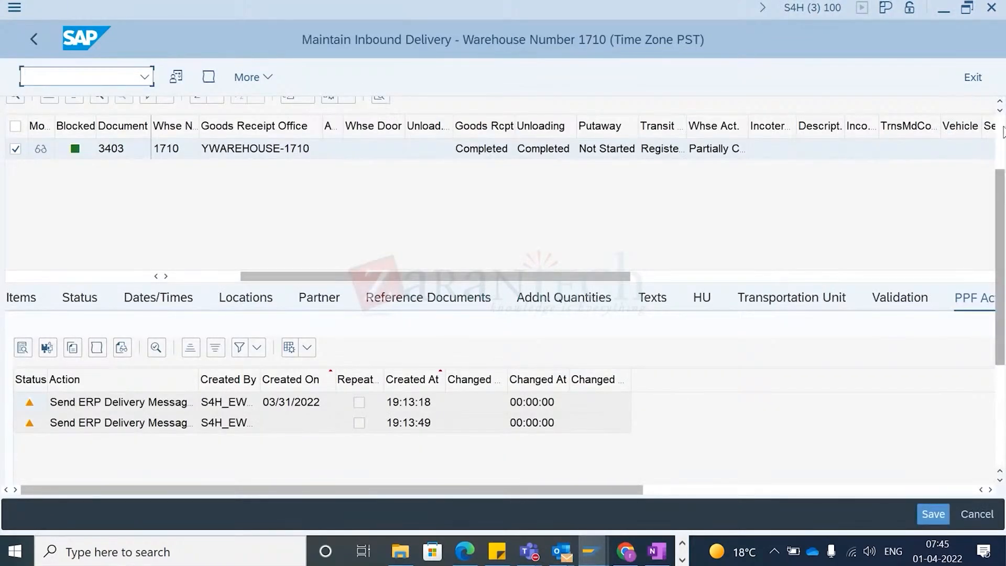
{"action": "scroll", "coordinate": [812, 120], "scroll_direction": "up", "scroll_amount": 3}
{"action": "left_click", "coordinate": [771, 122]}
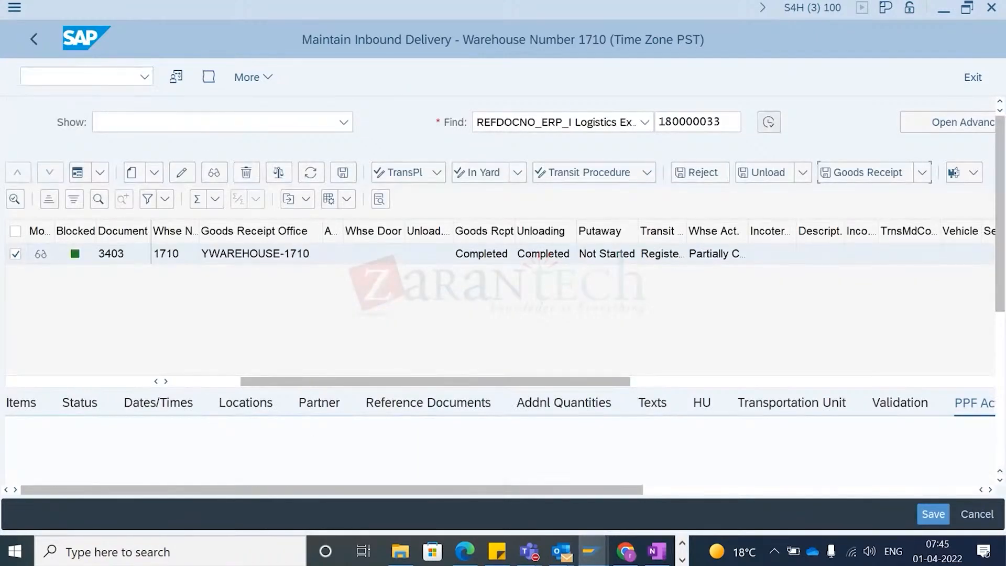
{"action": "scroll", "coordinate": [1000, 155], "scroll_direction": "down", "scroll_amount": 8}
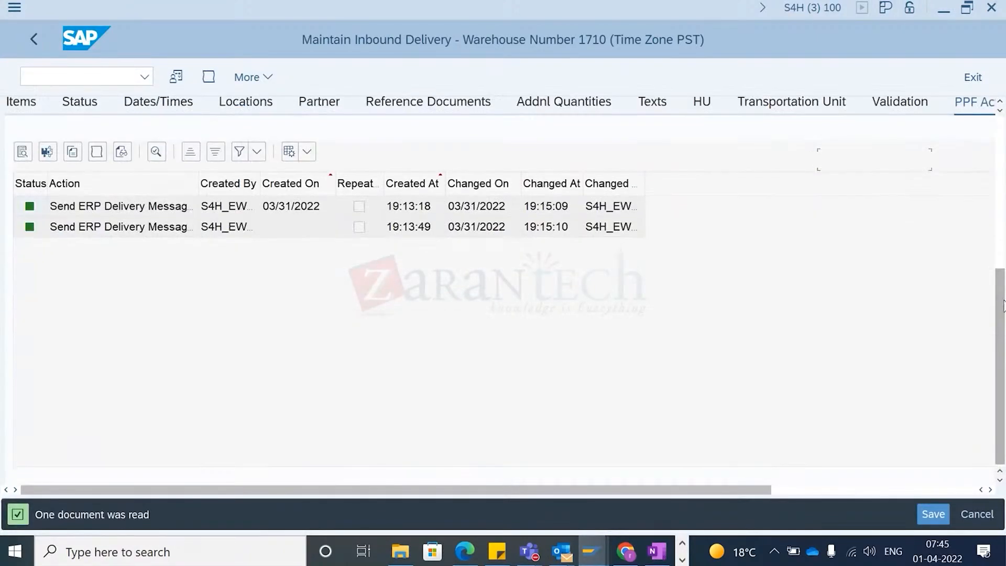
{"action": "left_click", "coordinate": [153, 224]}
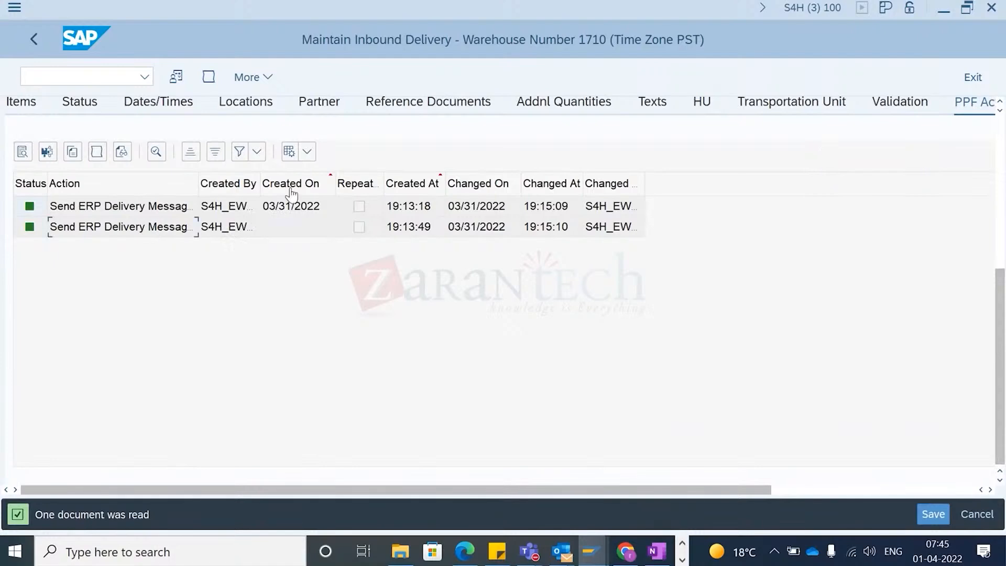
- Open the qRFC inbound queue monitor in the other session and execute it for client 100
{"action": "key", "text": "alt+Tab"}
{"action": "key", "text": "alt+shift+Tab"}
{"action": "key", "text": "alt+Tab"}
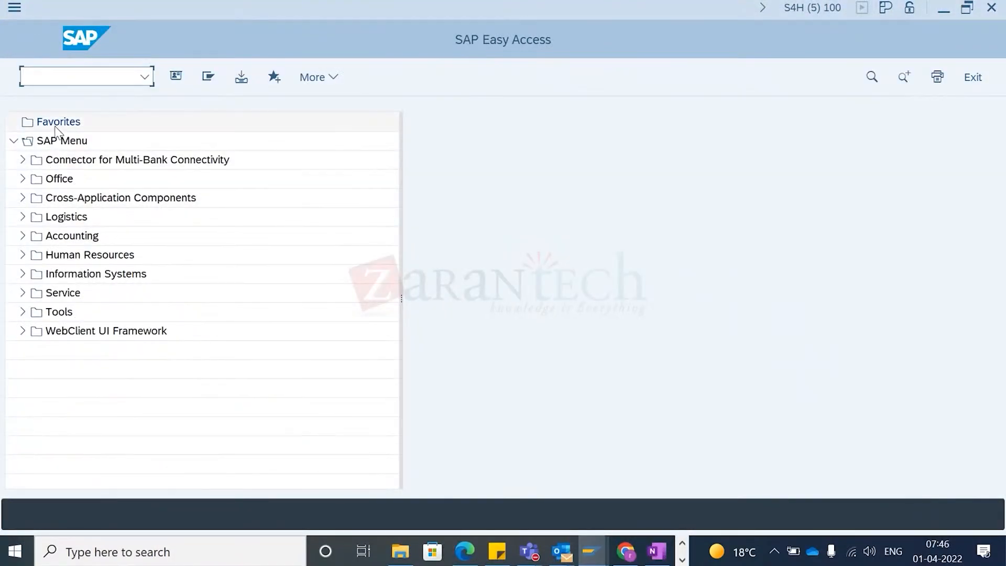
{"action": "type", "text": "/nsm"}
{"action": "key", "text": "Return"}
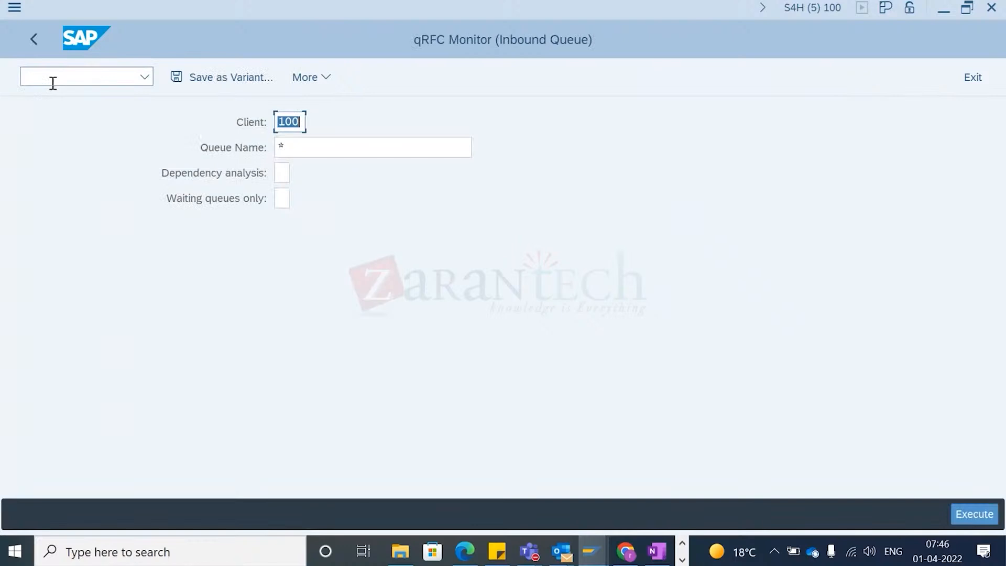
{"action": "key", "text": "F8"}
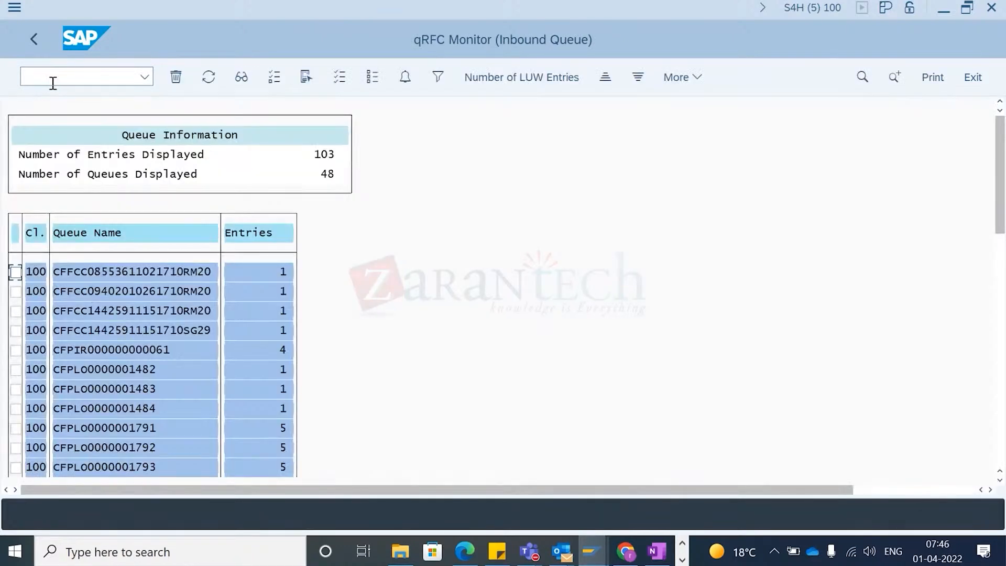
- Search the queue list for delivery 180000033 and jump to its queue entry
{"action": "key", "text": "ctrl+f"}
{"action": "key", "text": "Return"}
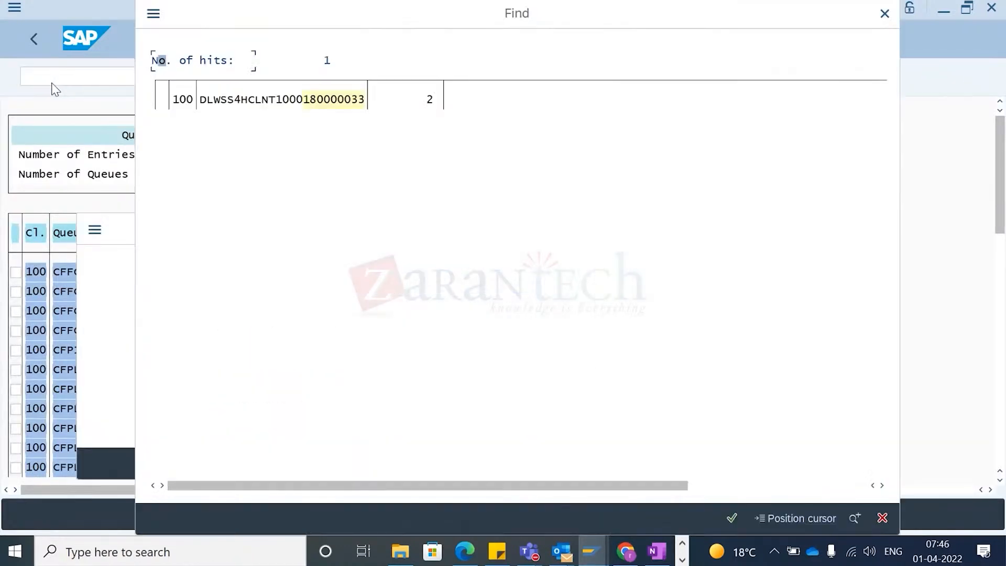
{"action": "double_click", "coordinate": [220, 99]}
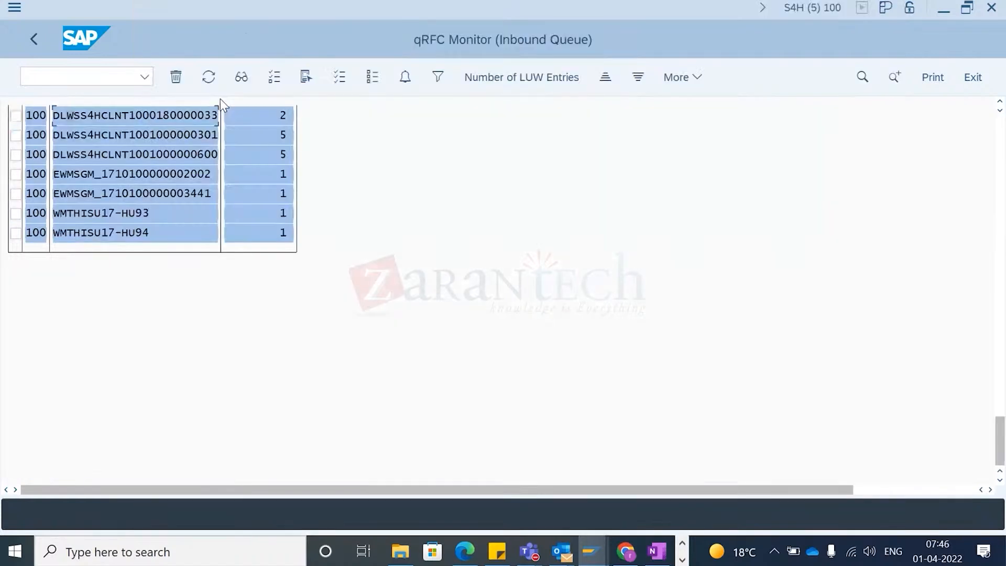
- Open the stock overview for material EWMS4-40 in plant 1710 and execute it
{"action": "left_click", "coordinate": [82, 76]}
{"action": "type", "text": "/ommbe"}
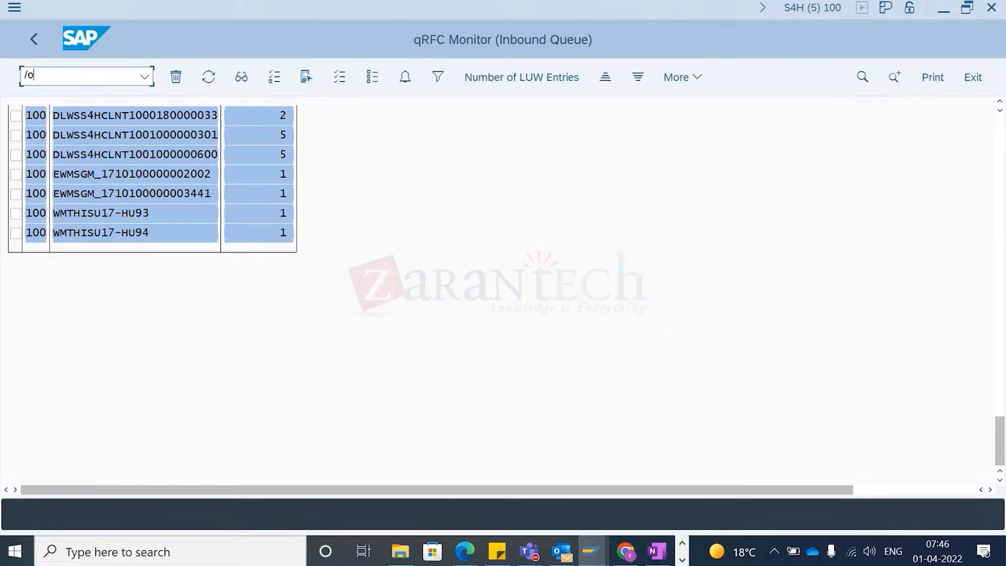
{"action": "key", "text": "Return"}
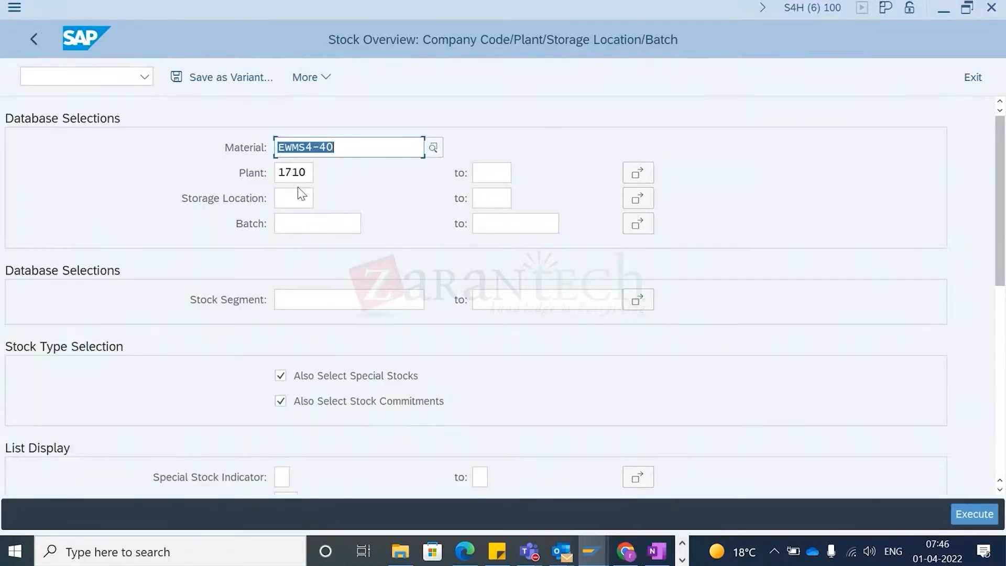
{"action": "left_click", "coordinate": [978, 512]}
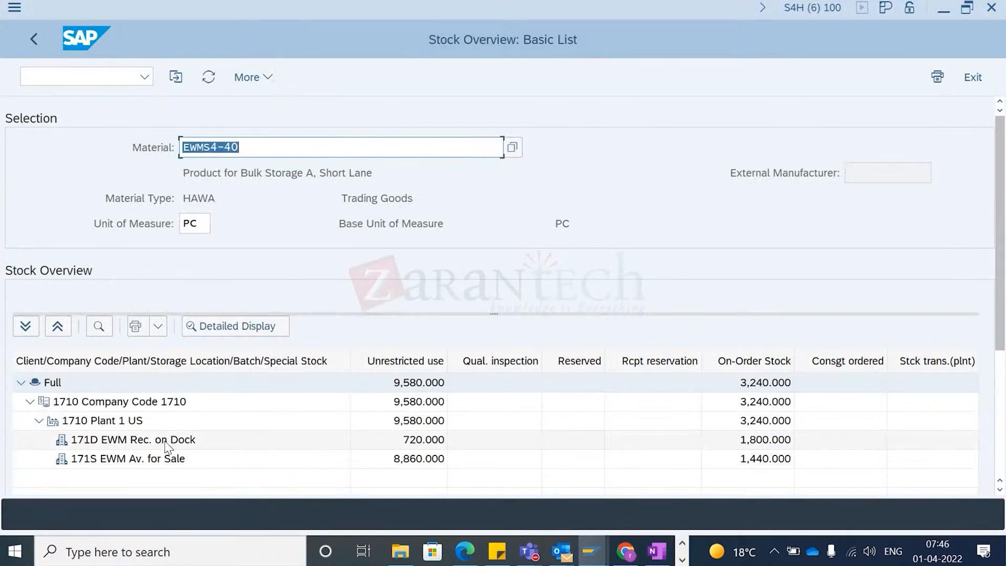
- Examine the unrestricted and on-order stock in storage locations 171D and 171S
{"action": "left_click", "coordinate": [187, 440]}
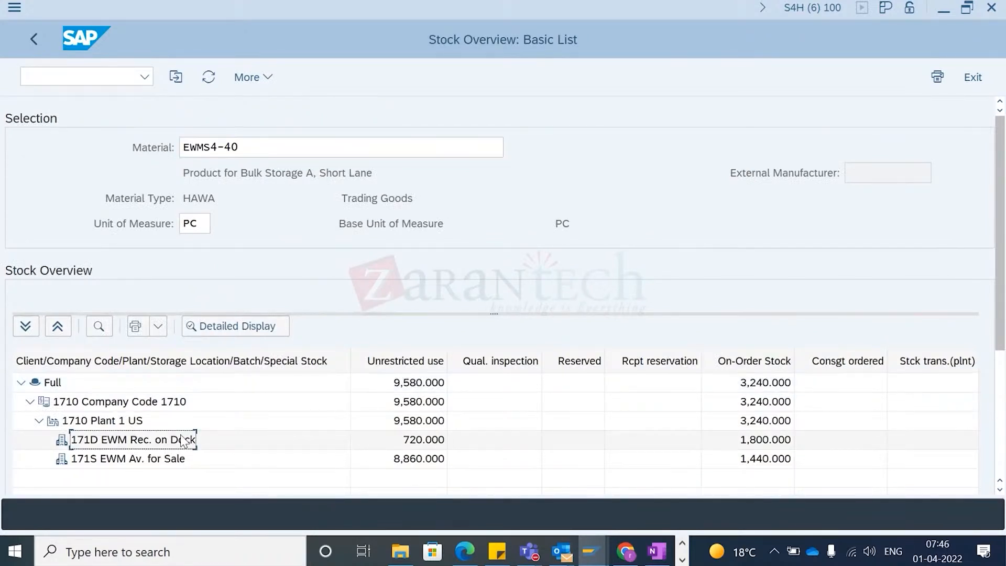
{"action": "left_click", "coordinate": [427, 442]}
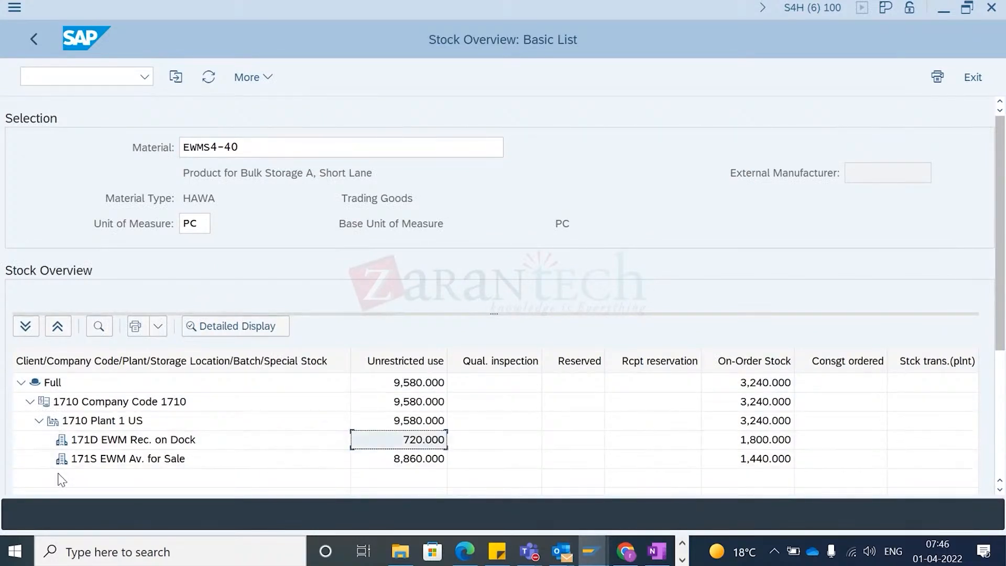
{"action": "left_click", "coordinate": [79, 440]}
{"action": "left_click", "coordinate": [94, 461]}
{"action": "left_click", "coordinate": [101, 441]}
{"action": "left_click", "coordinate": [108, 461]}
{"action": "left_click", "coordinate": [124, 445]}
{"action": "left_click", "coordinate": [126, 460]}
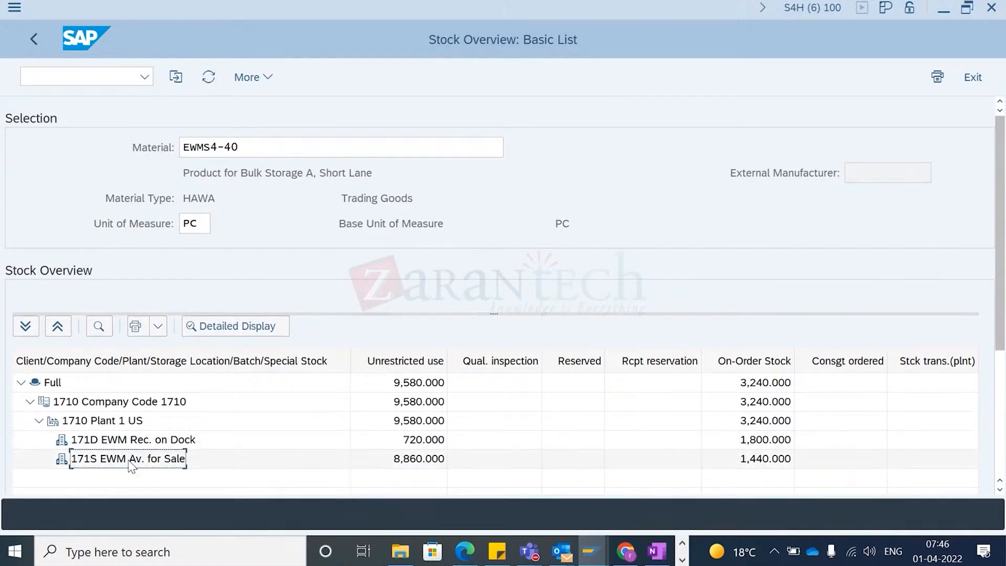
{"action": "left_click", "coordinate": [156, 442]}
{"action": "key", "text": "alt+Tab"}
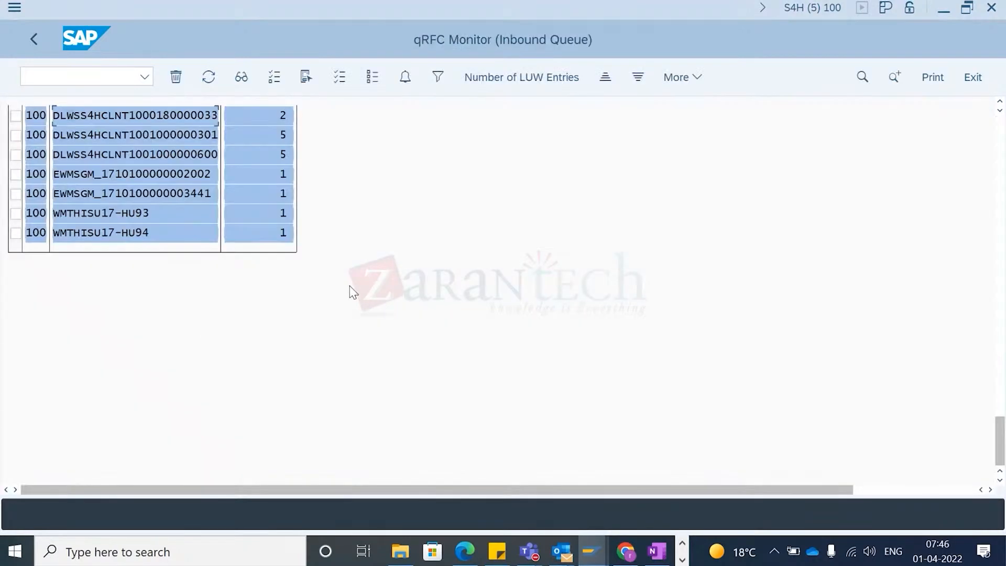
{"action": "double_click", "coordinate": [83, 120]}
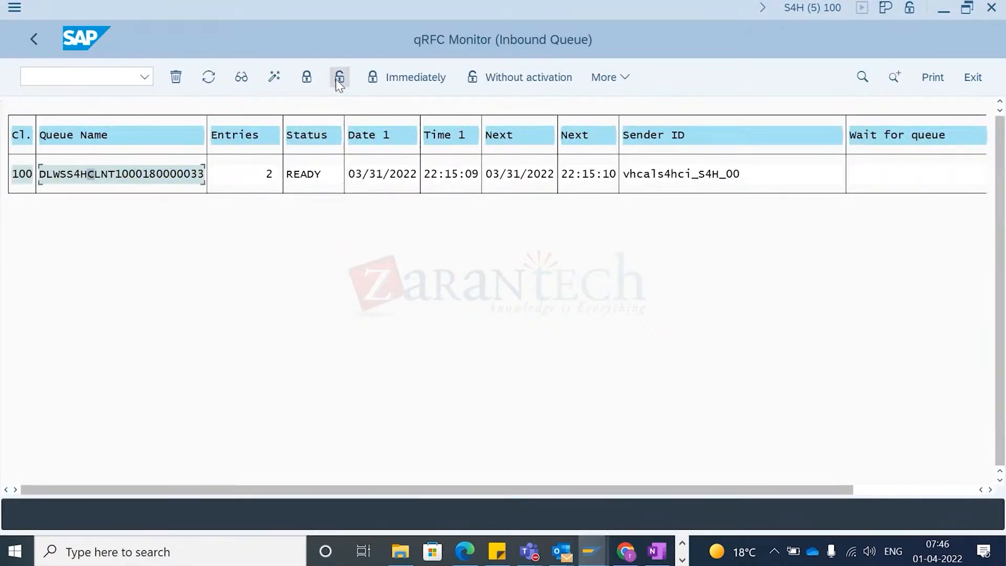
{"action": "left_click", "coordinate": [307, 79]}
{"action": "key", "text": "Return"}
{"action": "left_click", "coordinate": [339, 77]}
{"action": "key", "text": "Return"}
{"action": "left_click", "coordinate": [209, 77]}
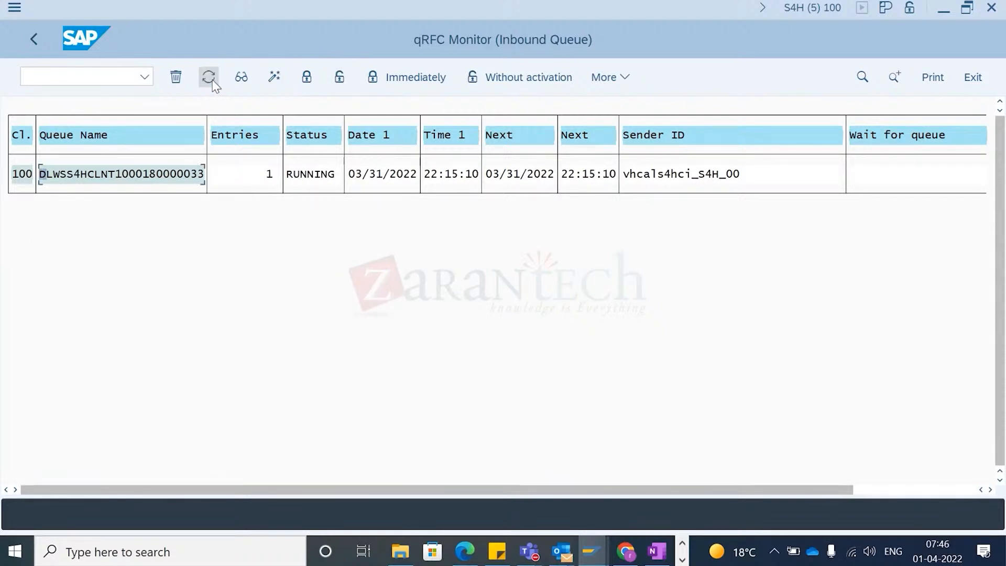
- Switch to the stock overview and refresh the stock figures
{"action": "key", "text": "alt+Tab"}
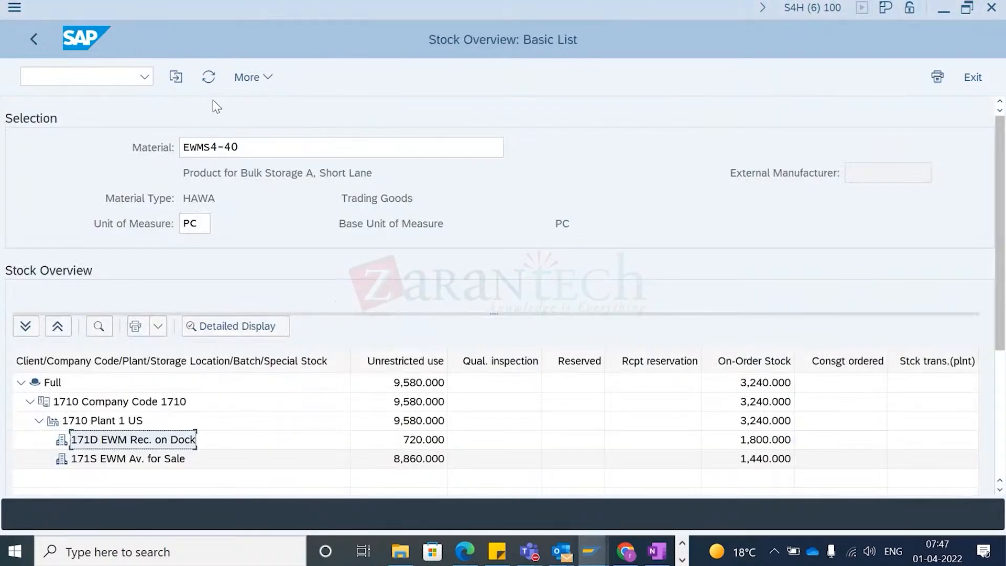
{"action": "left_click", "coordinate": [208, 77]}
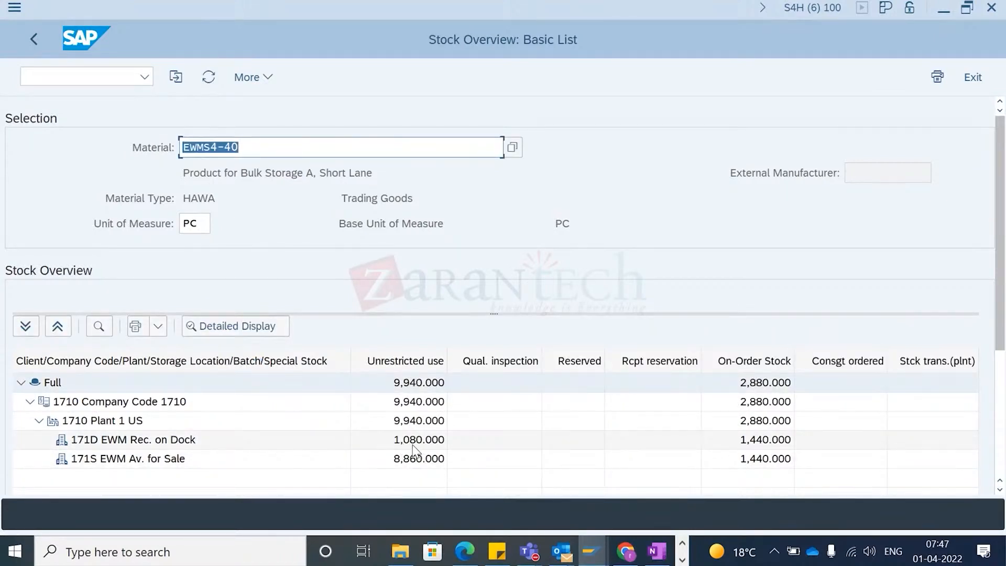
- Display inbound delivery 180000033 in S/4HANA
{"action": "left_click", "coordinate": [64, 78]}
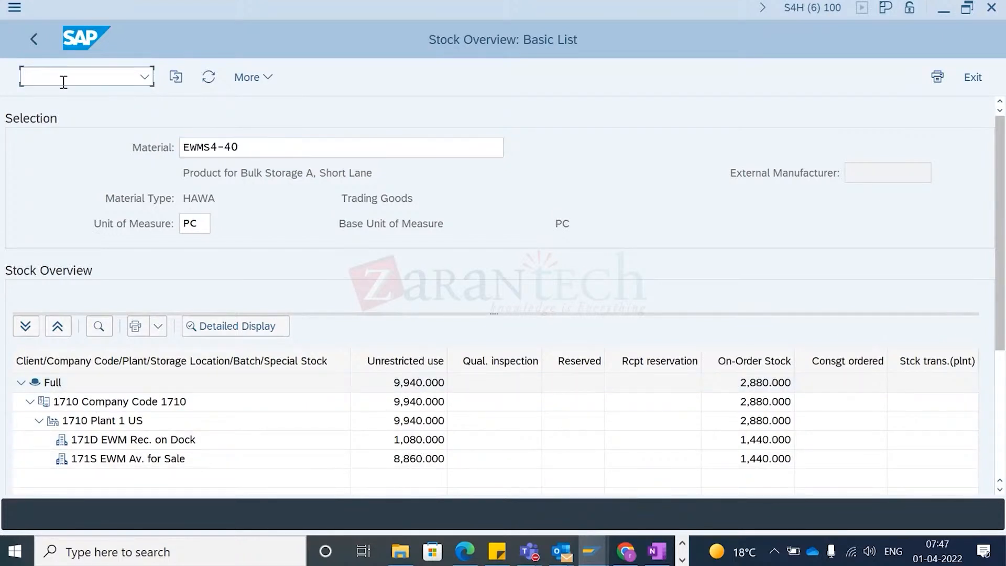
{"action": "type", "text": "/n/scwm"}
{"action": "key", "text": "BackSpace"}
{"action": "key", "text": "BackSpace"}
{"action": "key", "text": "Return"}
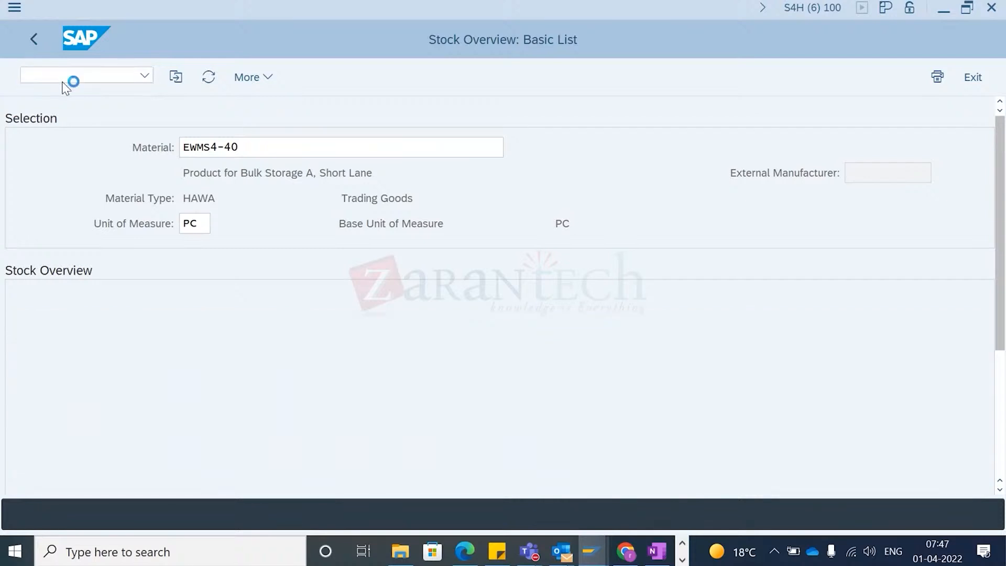
{"action": "key", "text": "Return"}
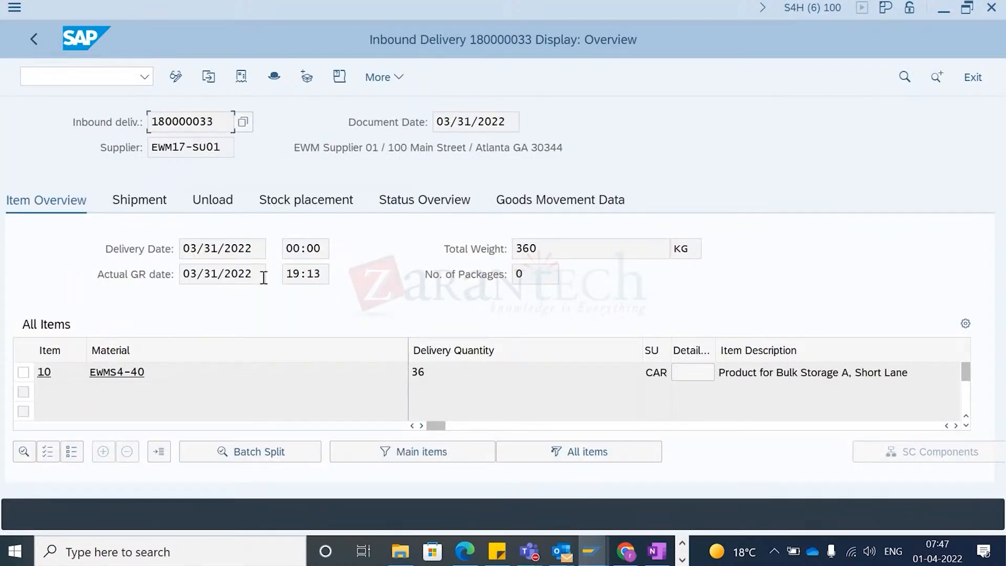
- Review the delivery's goods movement data, status overview and document flow with its goods receipt document
{"action": "left_click", "coordinate": [315, 274]}
{"action": "left_click", "coordinate": [588, 205]}
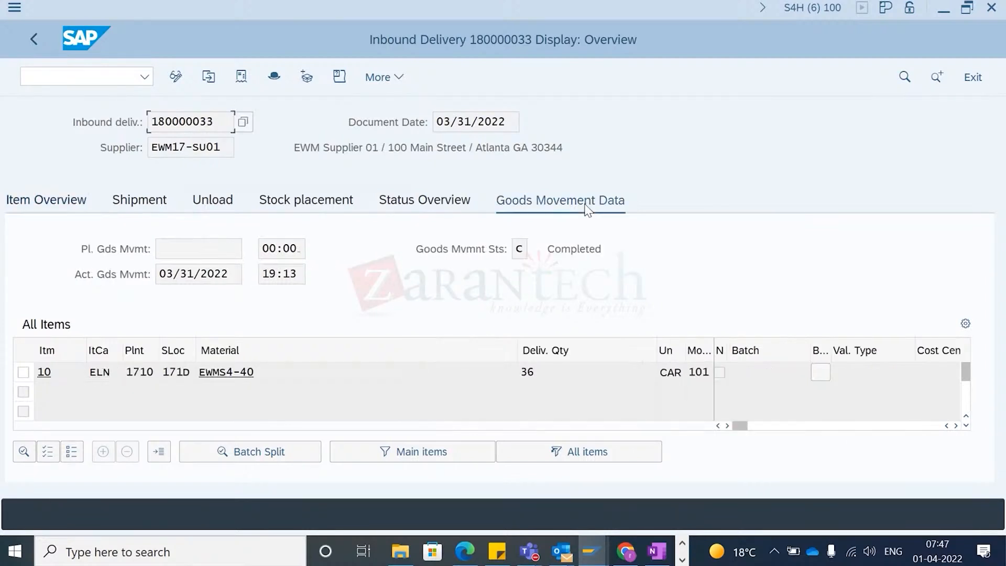
{"action": "left_click", "coordinate": [427, 206]}
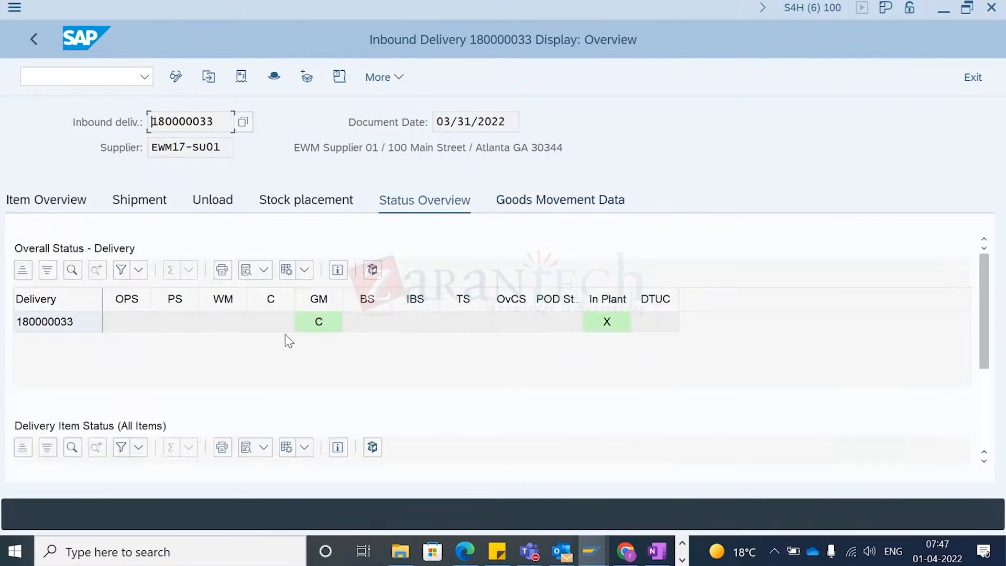
{"action": "left_click", "coordinate": [241, 78]}
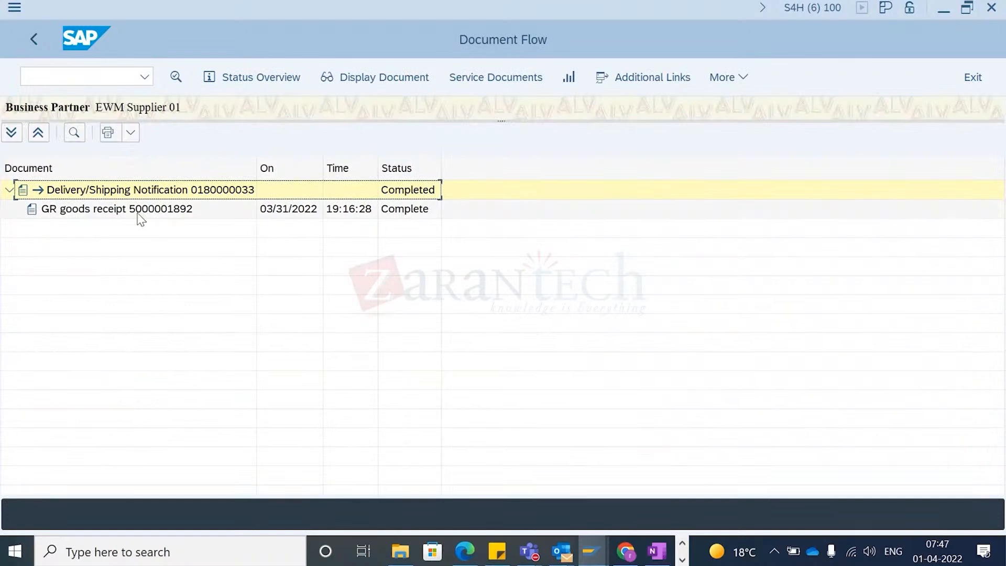
{"action": "left_click", "coordinate": [136, 214]}
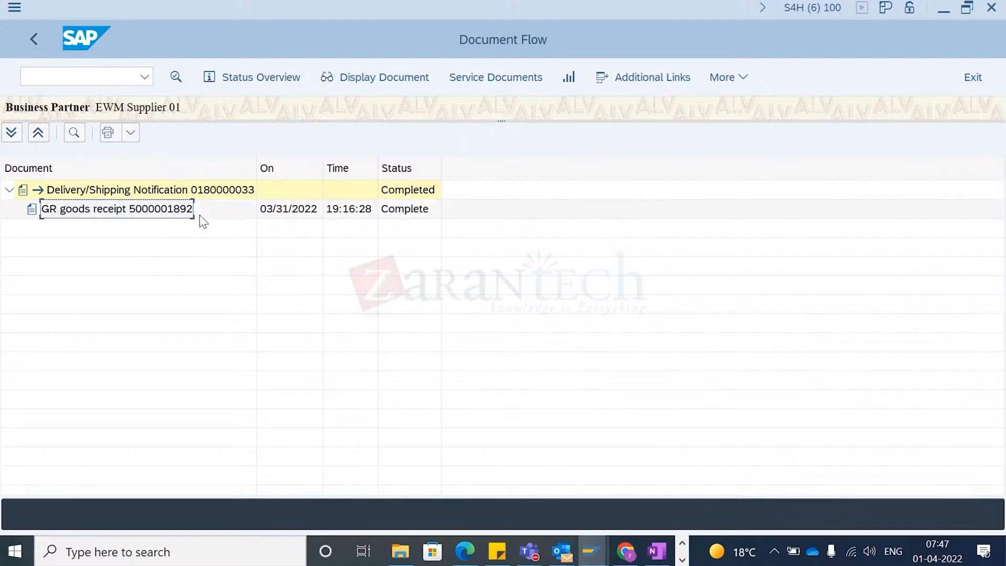
- Return from the document flow to the inbound delivery's overview
{"action": "left_click", "coordinate": [35, 40]}
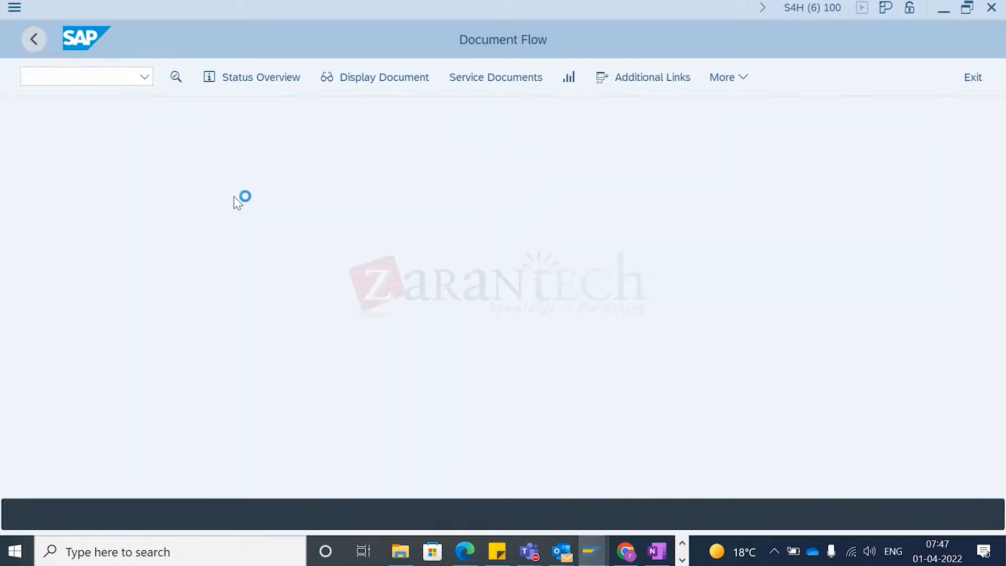
{"action": "key", "text": "alt+Tab"}
{"action": "key", "text": "alt+Tab"}
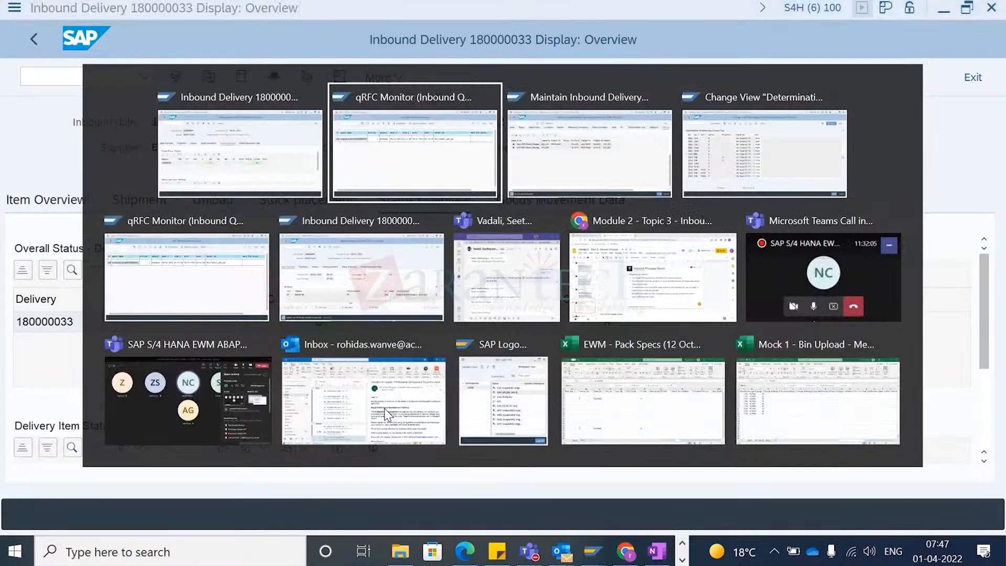
{"action": "key", "text": "alt+shift+Tab"}
{"action": "key", "text": "alt+shift+Tab"}
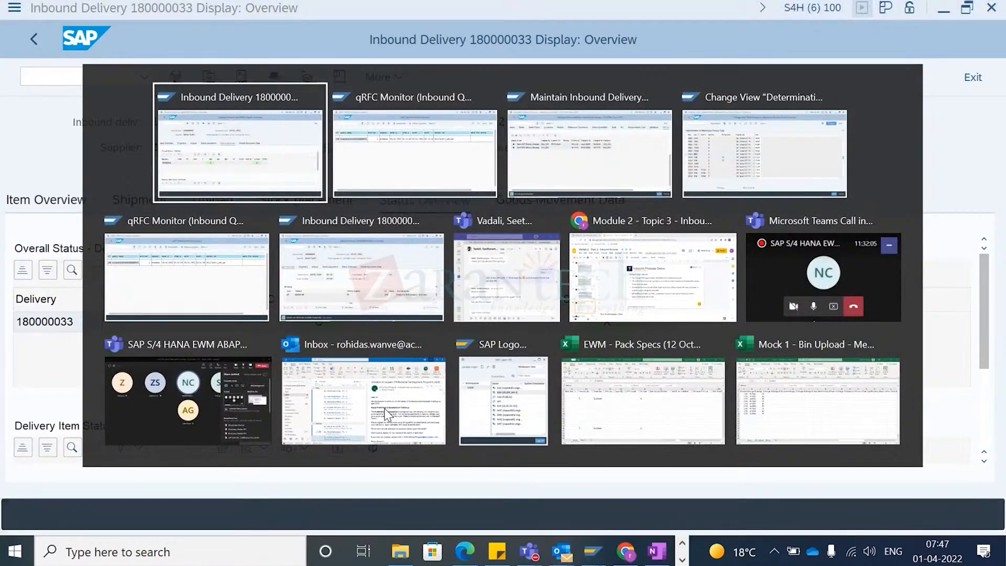
{"action": "key", "text": "alt+Tab"}
{"action": "key", "text": "alt+Tab"}
{"action": "key", "text": "alt+Tab"}
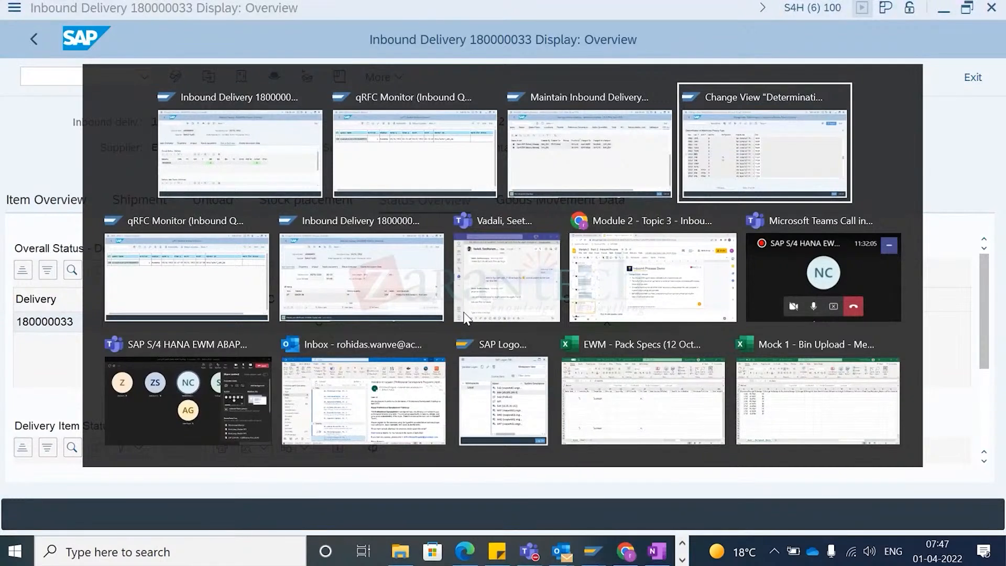
{"action": "key", "text": "alt+shift+Tab"}
{"action": "key", "text": "alt+shift+Tab"}
{"action": "key", "text": "alt+shift+Tab"}
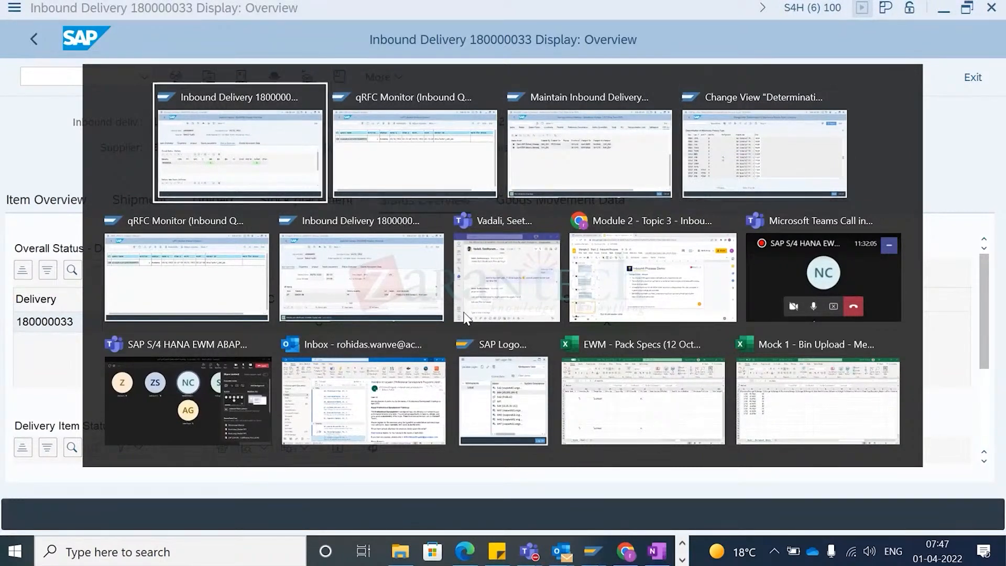
{"action": "key", "text": "alt+Tab"}
{"action": "key", "text": "alt+Tab"}
{"action": "key", "text": "alt+Tab"}
{"action": "key", "text": "alt+shift+Tab"}
{"action": "key", "text": "alt+shift+Tab"}
{"action": "key", "text": "alt+shift+Tab"}
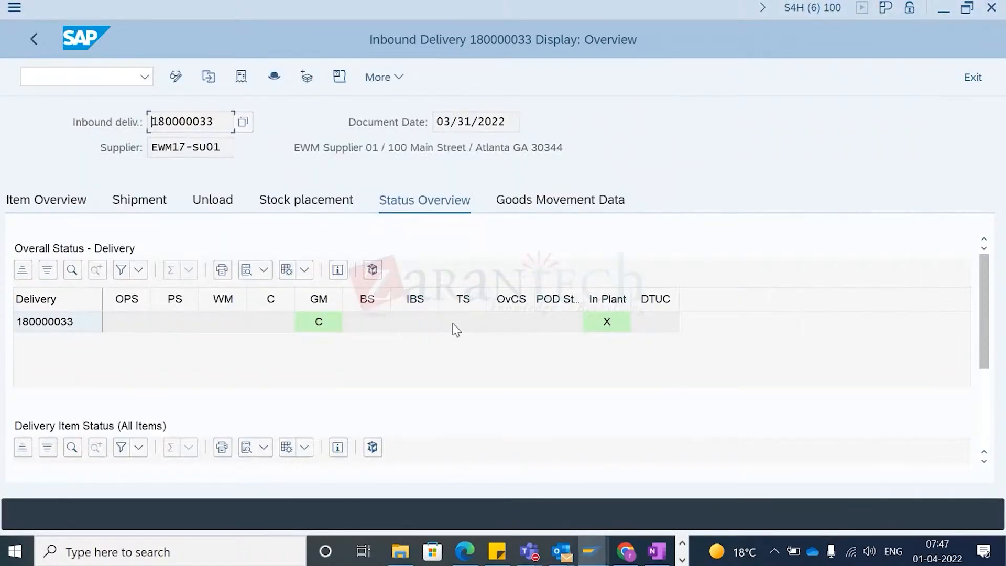
{"action": "mouse_move", "coordinate": [591, 551]}
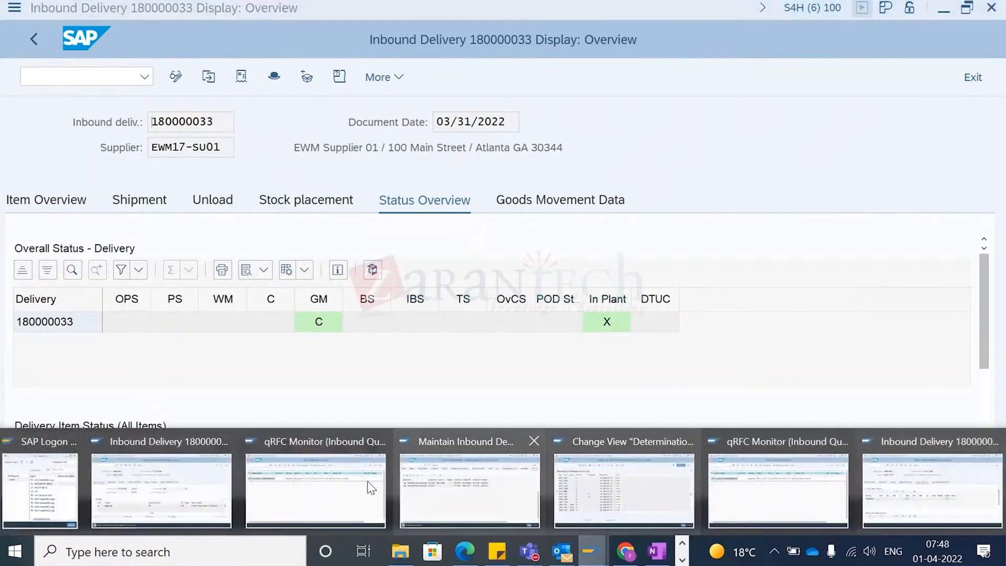
{"action": "mouse_move", "coordinate": [152, 490]}
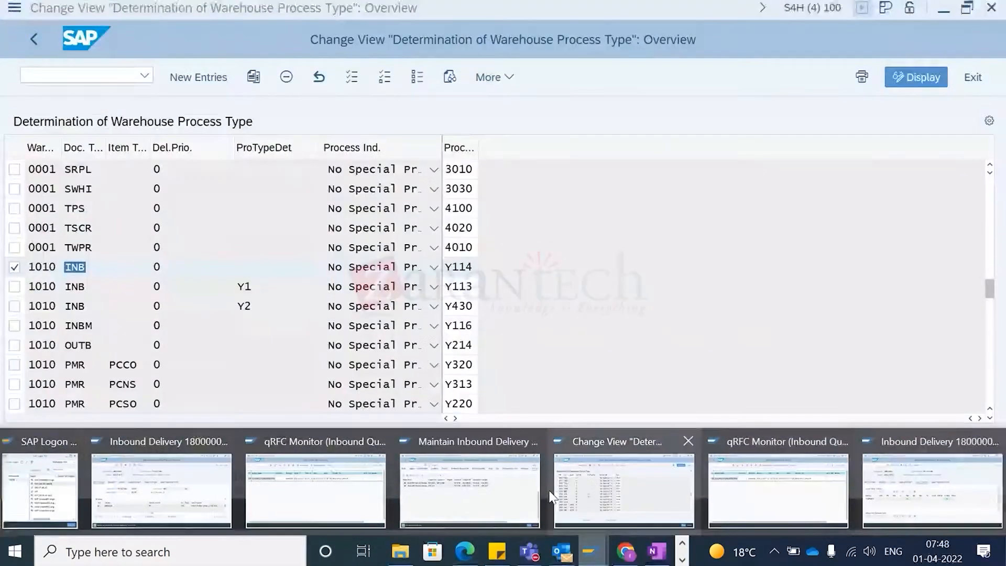
{"action": "mouse_move", "coordinate": [345, 508]}
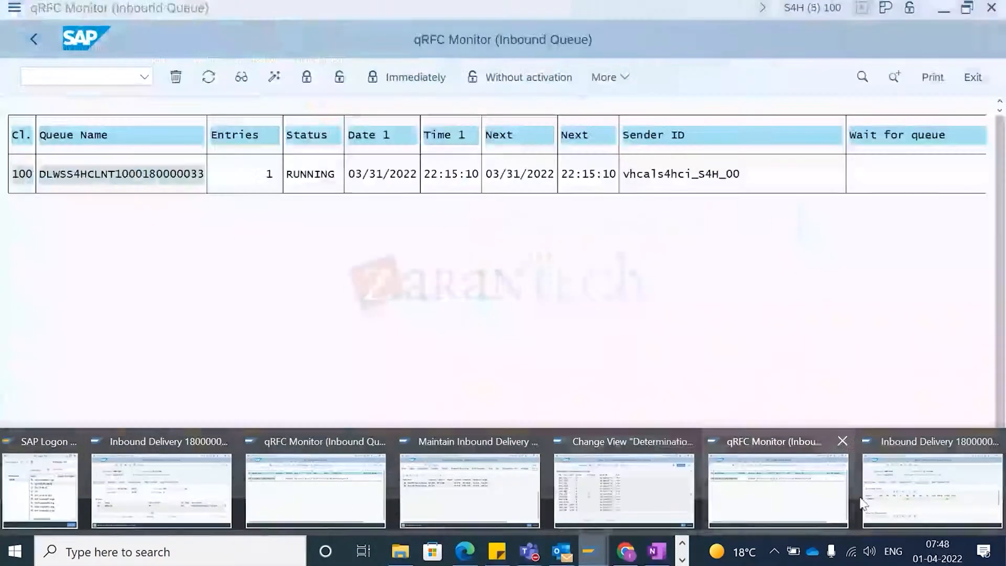
{"action": "mouse_move", "coordinate": [906, 501]}
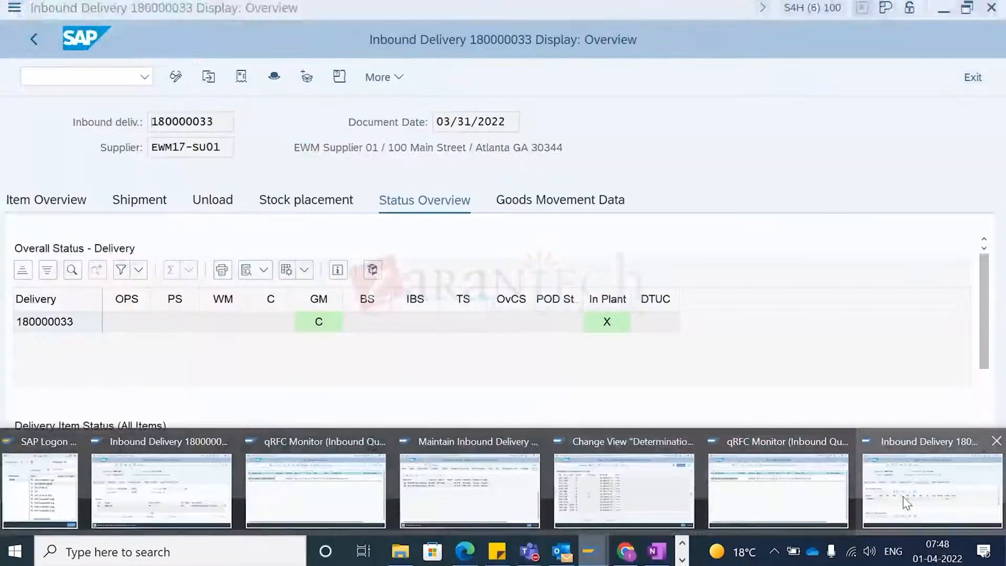
{"action": "left_click", "coordinate": [903, 496]}
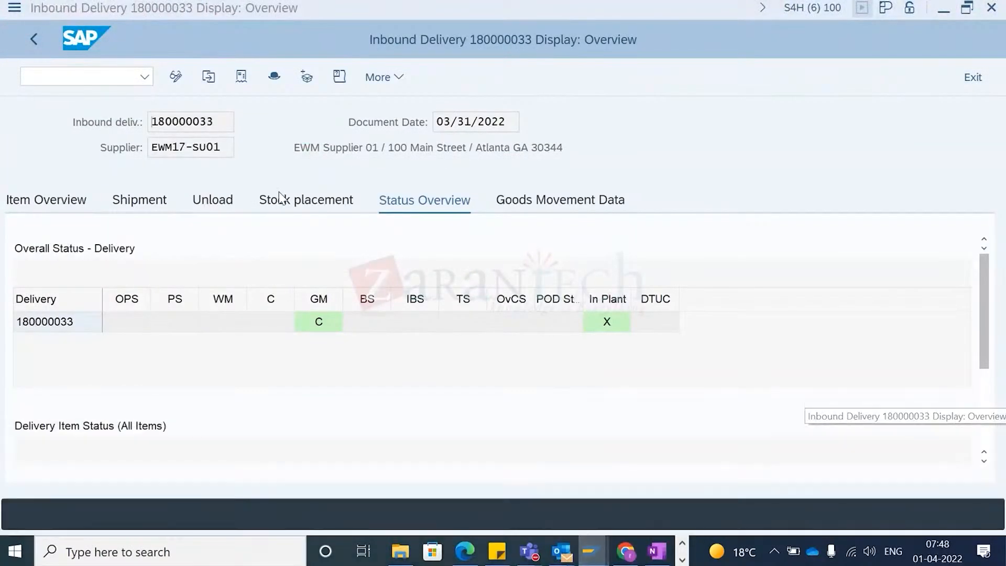
- Open the warehouse management monitor for warehouse 1710 using monitor SAP
{"action": "left_click", "coordinate": [81, 75]}
{"action": "type", "text": "/n/scwm/mon"}
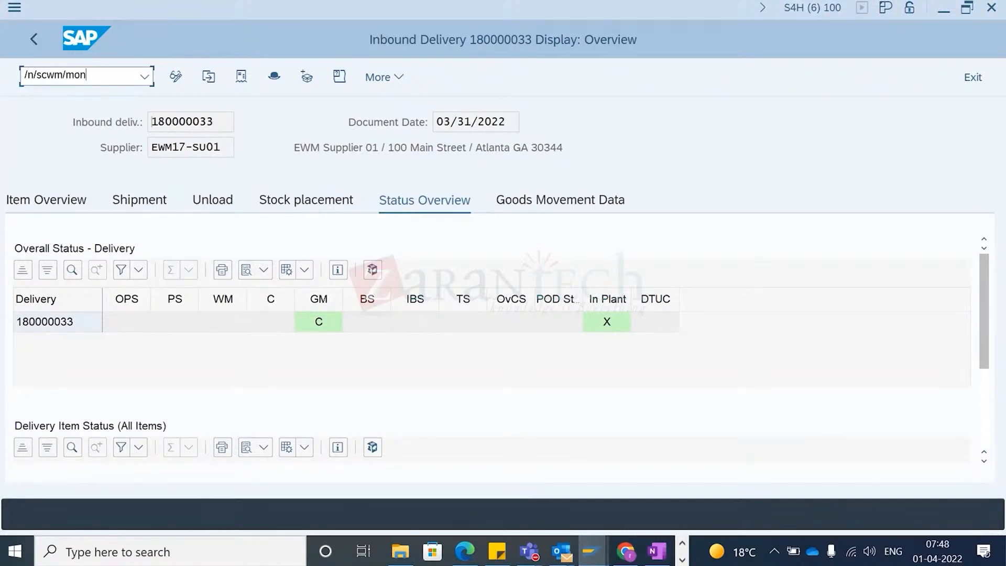
{"action": "key", "text": "Return"}
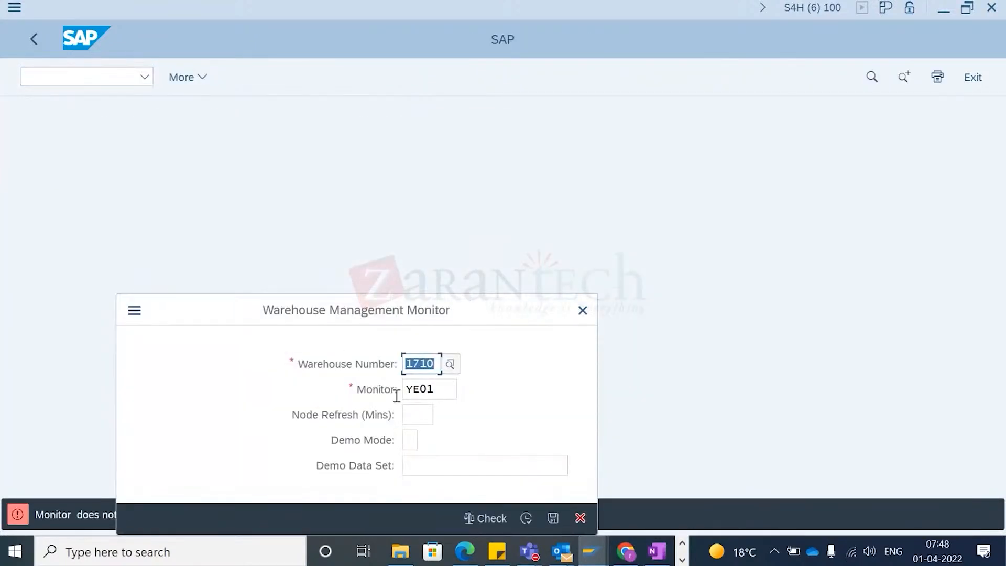
{"action": "left_click", "coordinate": [440, 390]}
{"action": "key", "text": "ctrl+a"}
{"action": "type", "text": "sap"}
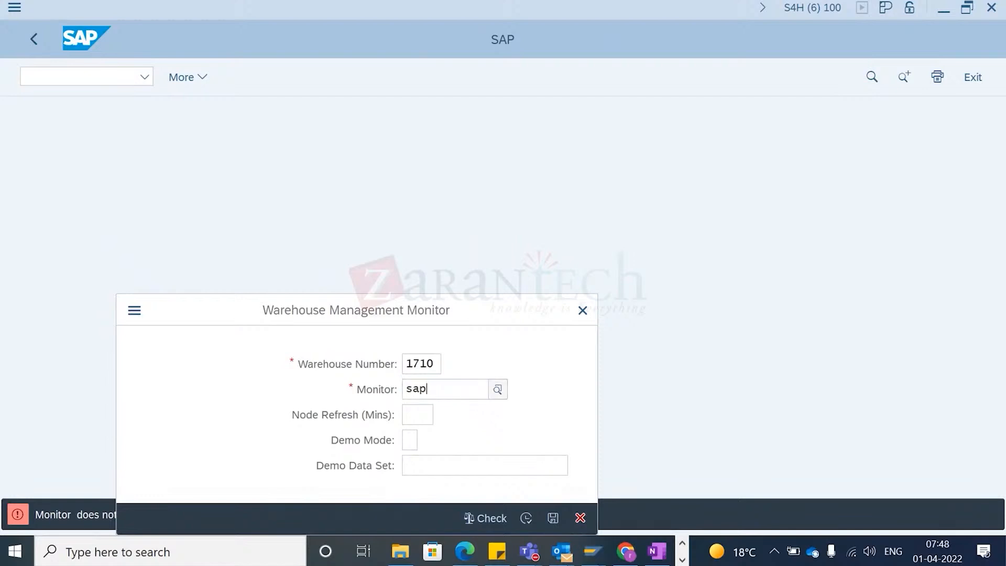
{"action": "key", "text": "Return"}
{"action": "key", "text": "Return"}
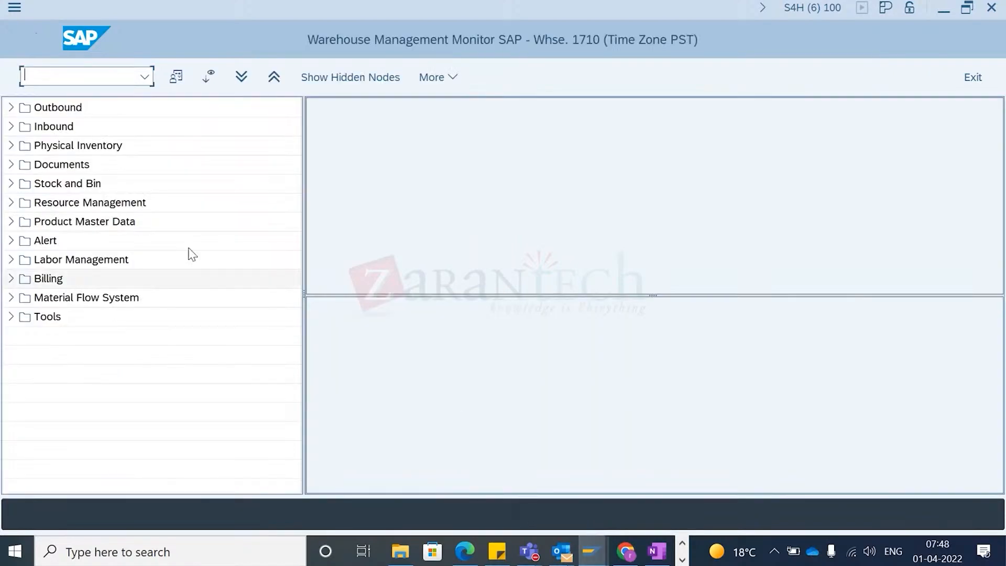
- Search the warehouse tasks under Documents, filtered by creation date
{"action": "left_click", "coordinate": [10, 164]}
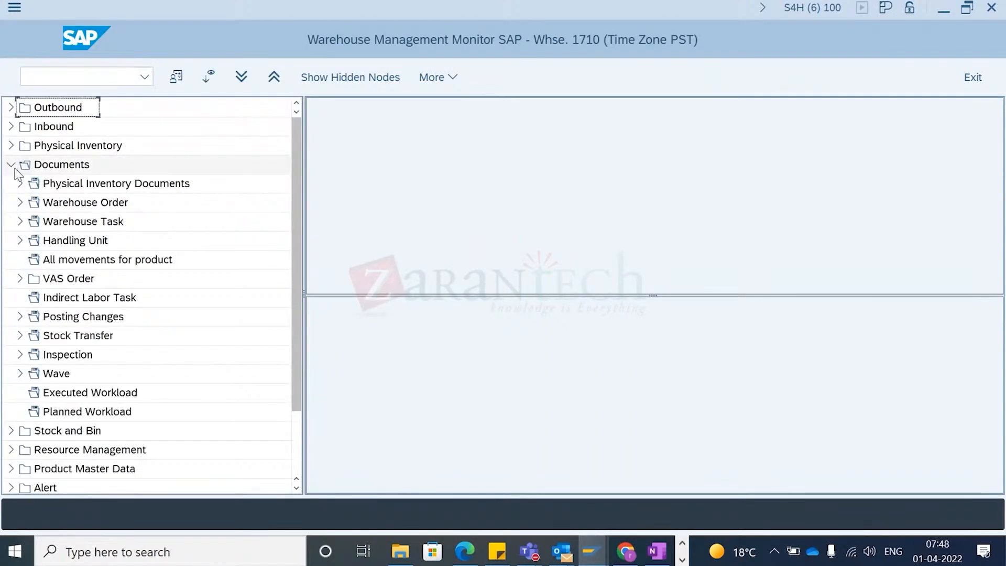
{"action": "double_click", "coordinate": [74, 225]}
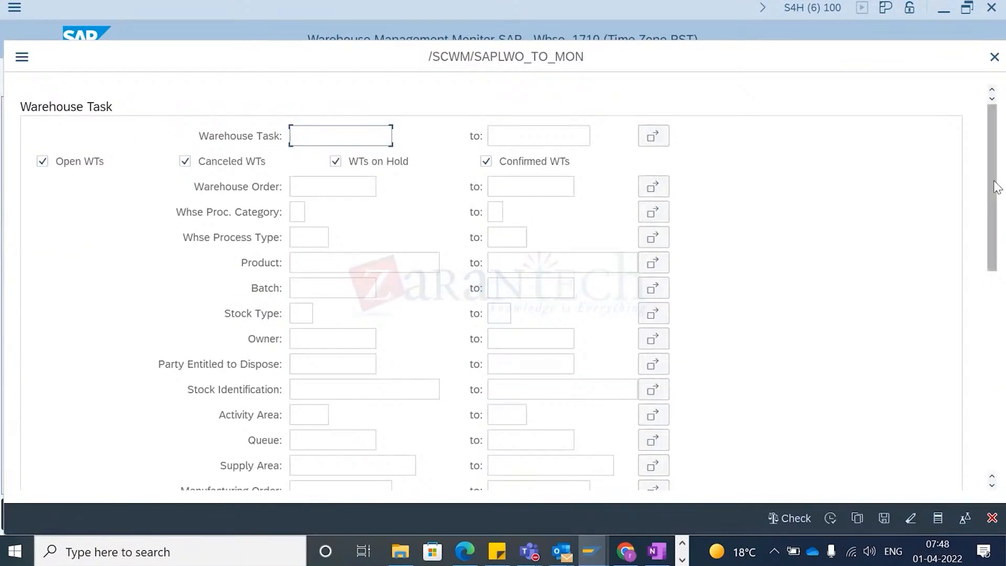
{"action": "scroll", "coordinate": [998, 165], "scroll_direction": "down", "scroll_amount": 5}
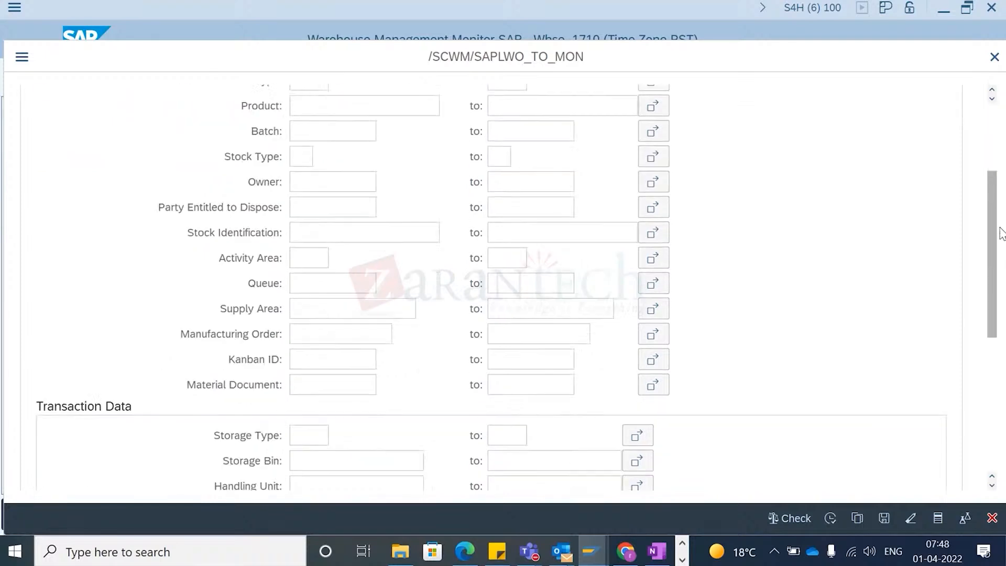
{"action": "left_click", "coordinate": [302, 344]}
{"action": "left_click", "coordinate": [383, 341]}
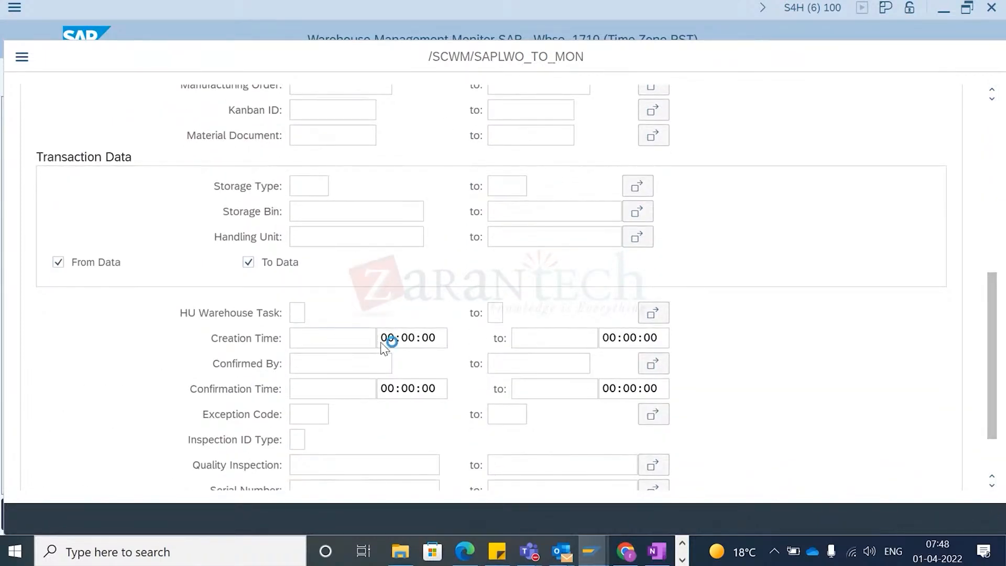
{"action": "double_click", "coordinate": [293, 318]}
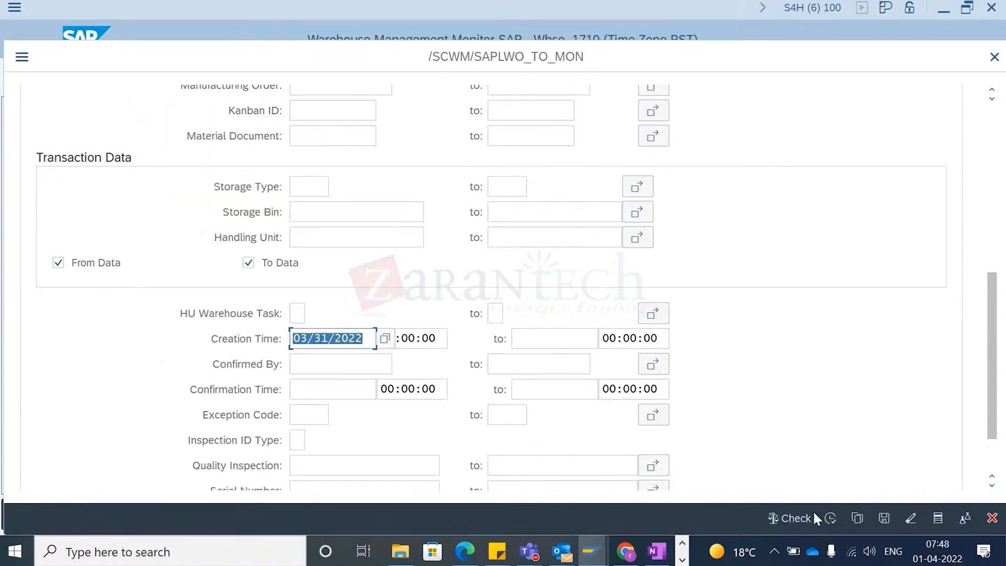
{"action": "left_click", "coordinate": [385, 339]}
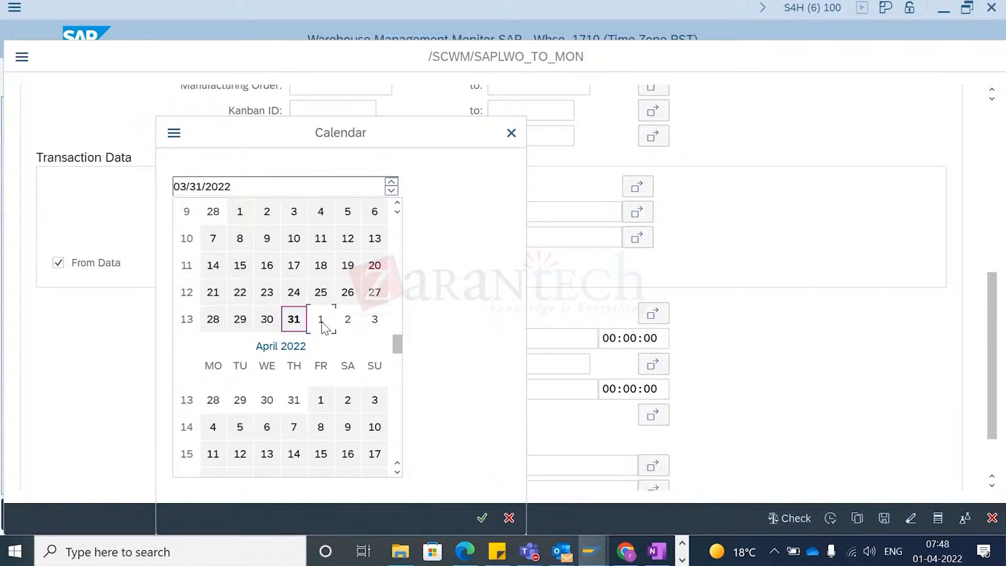
{"action": "double_click", "coordinate": [321, 400]}
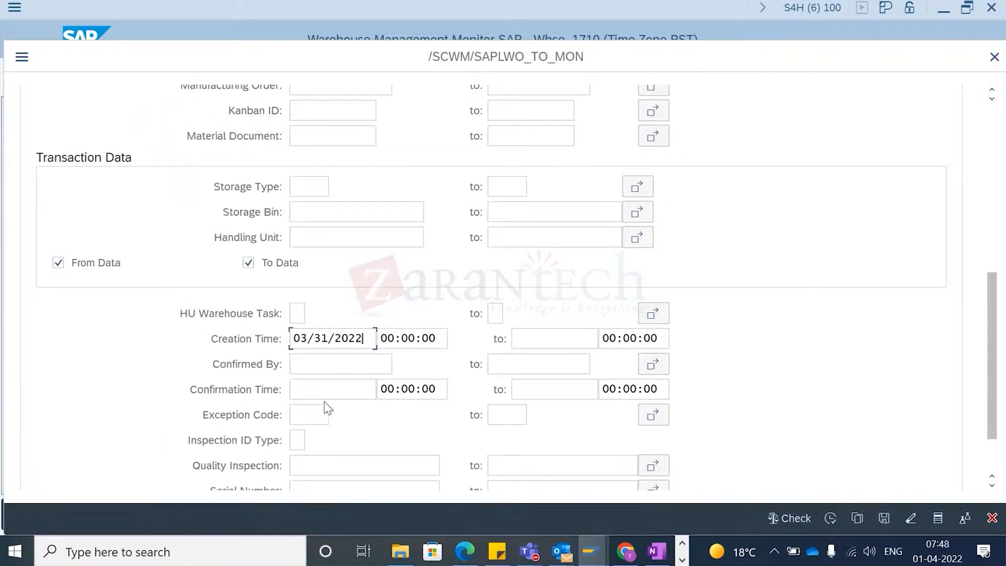
{"action": "left_click", "coordinate": [830, 518]}
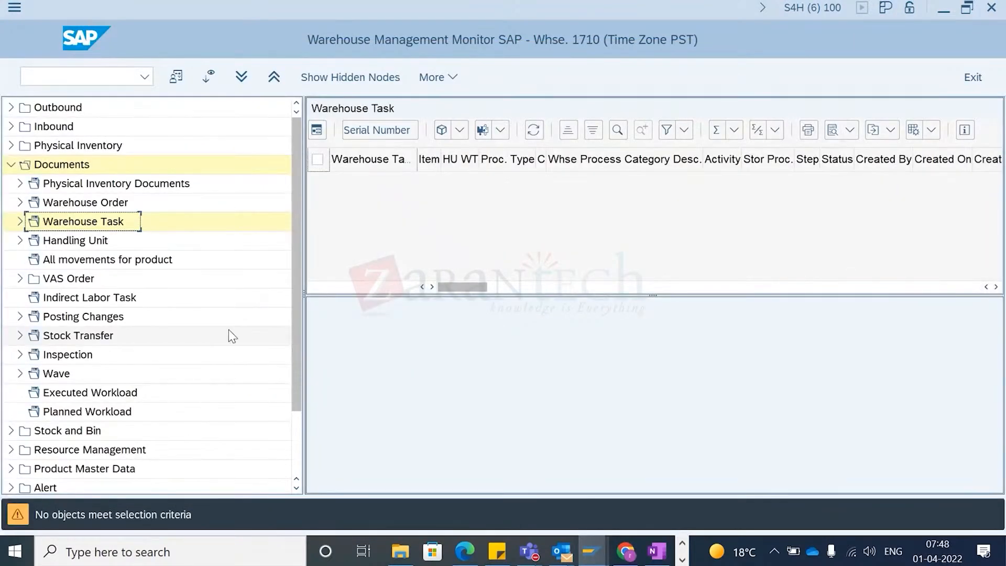
- Rerun the warehouse task search with creation time from 03/31/2022 to 04/01/2022
{"action": "left_click", "coordinate": [20, 241]}
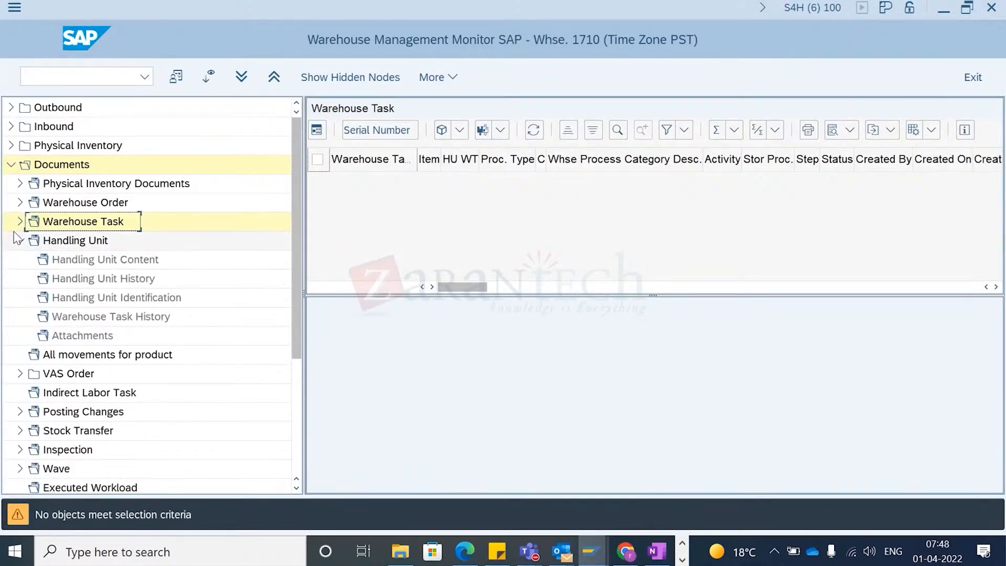
{"action": "left_click", "coordinate": [20, 240]}
{"action": "left_click", "coordinate": [21, 222]}
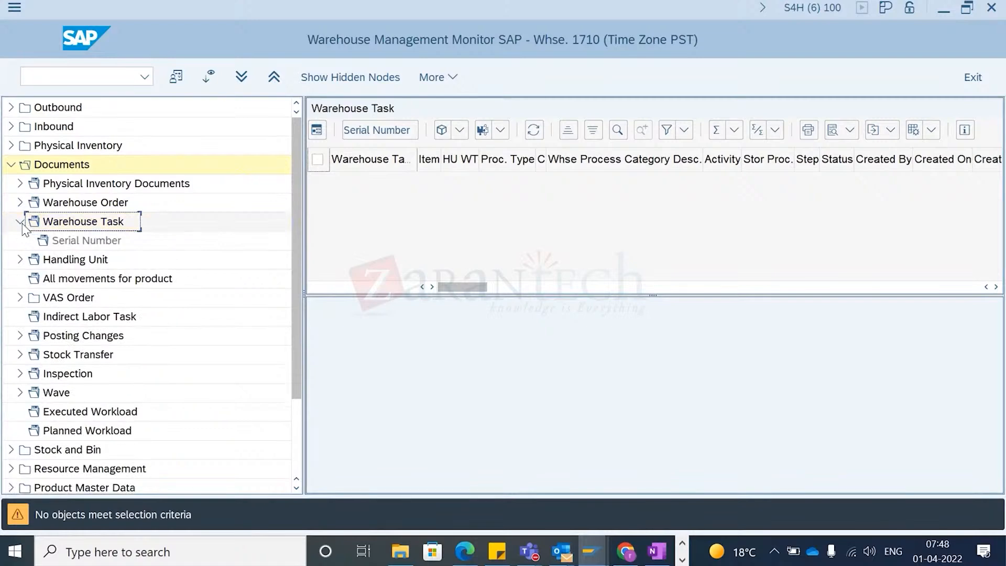
{"action": "double_click", "coordinate": [89, 225]}
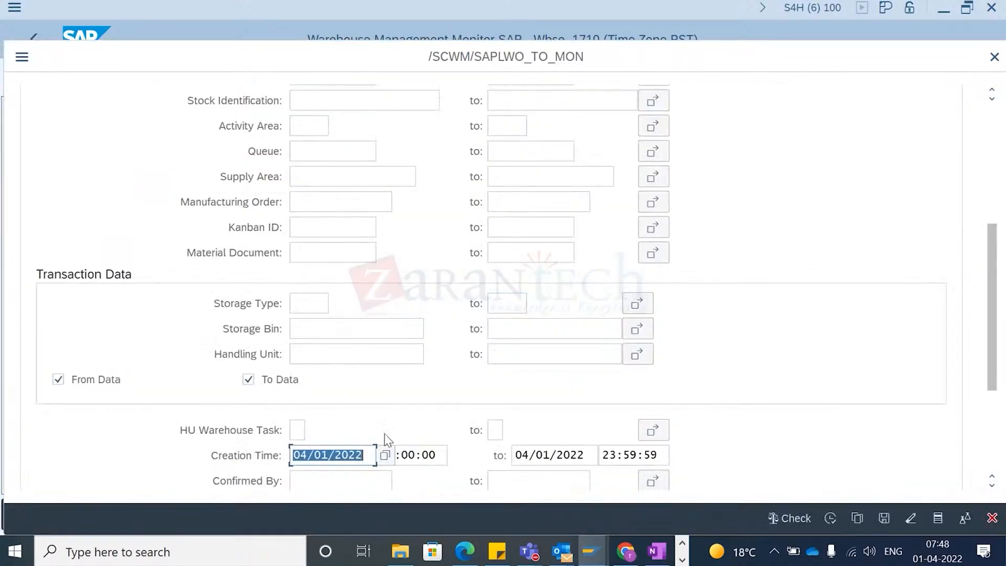
{"action": "scroll", "coordinate": [341, 478], "scroll_direction": "down", "scroll_amount": 5}
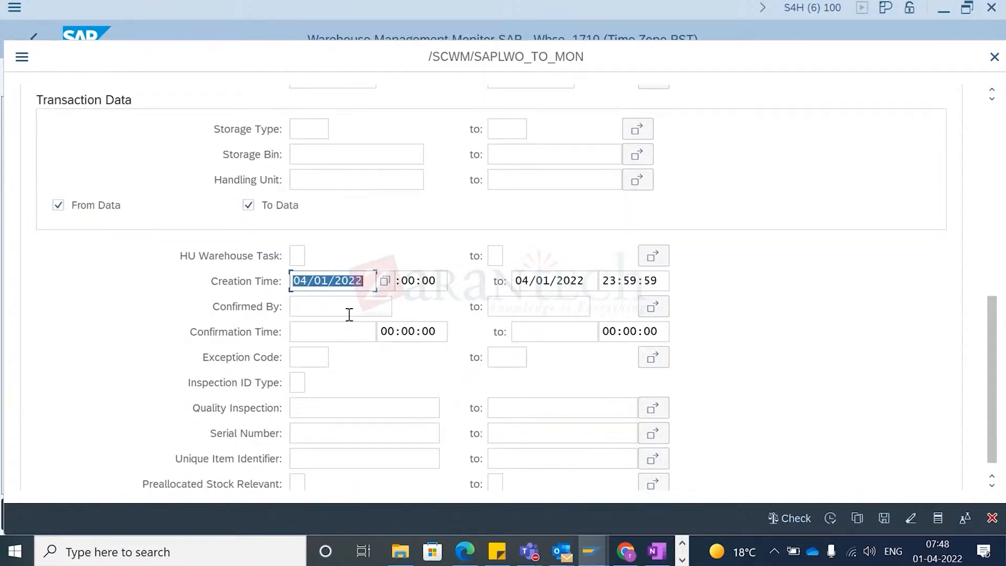
{"action": "key", "text": "BackSpace"}
{"action": "key", "text": "Tab"}
{"action": "key", "text": "Tab"}
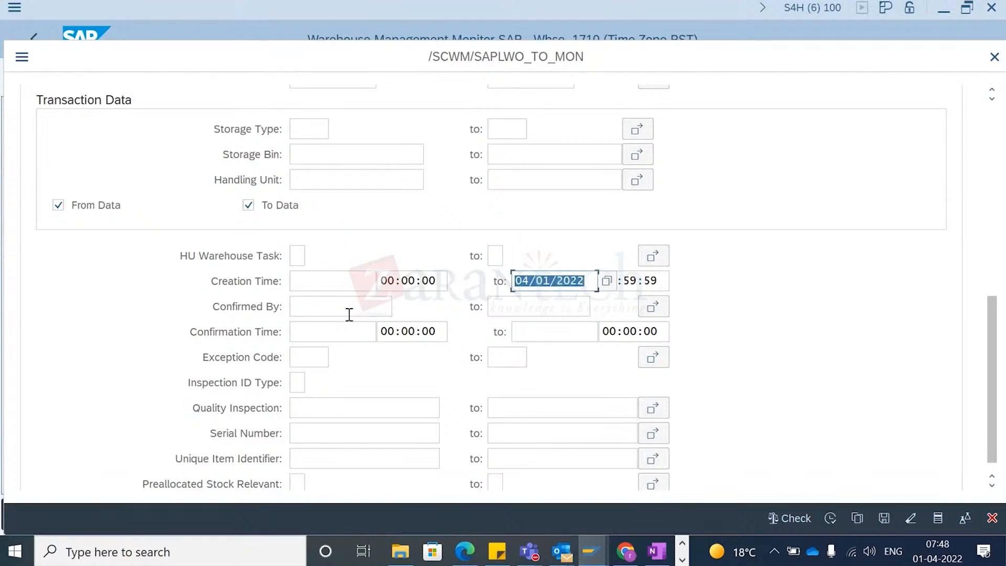
{"action": "left_click", "coordinate": [309, 280]}
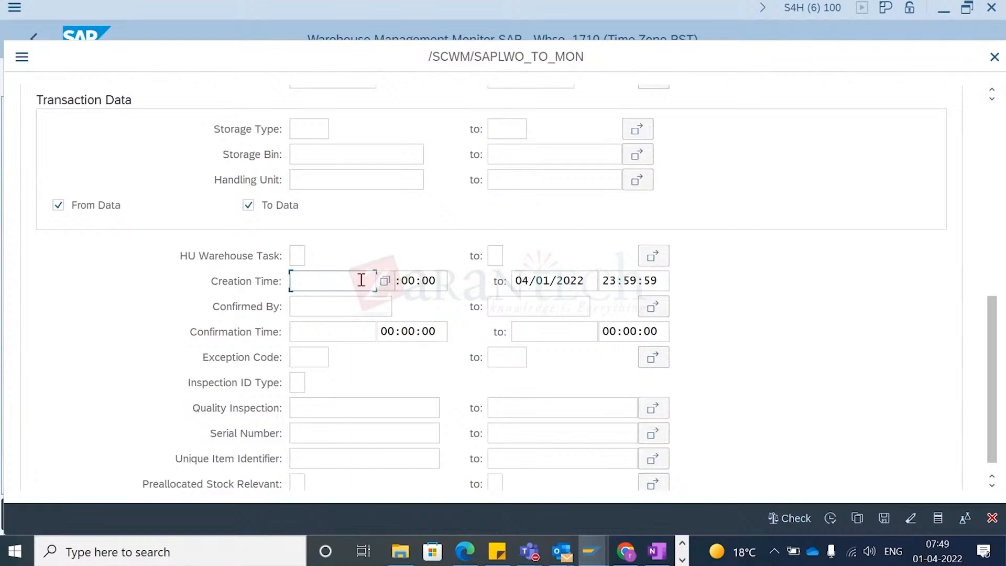
{"action": "left_click", "coordinate": [385, 281]}
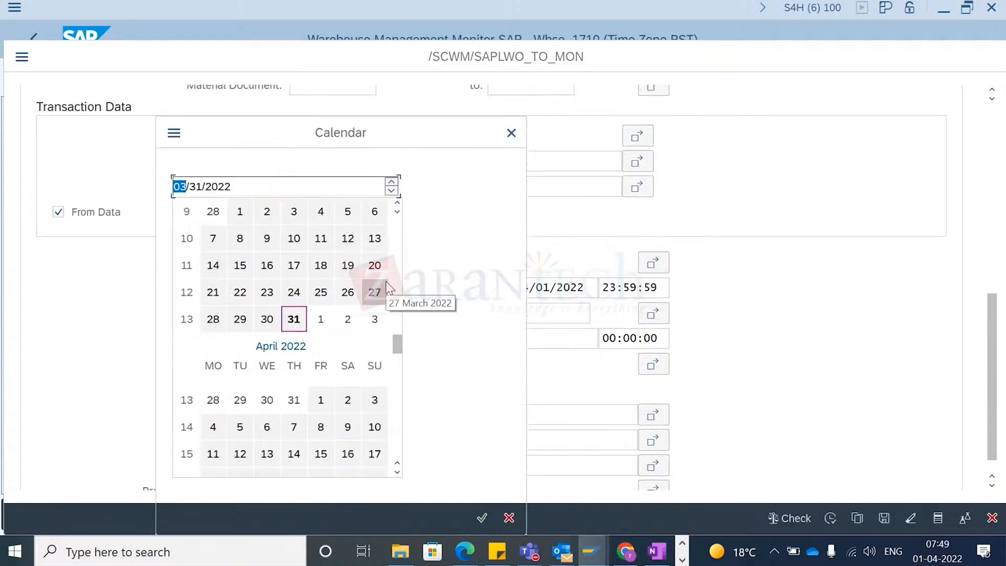
{"action": "double_click", "coordinate": [293, 319]}
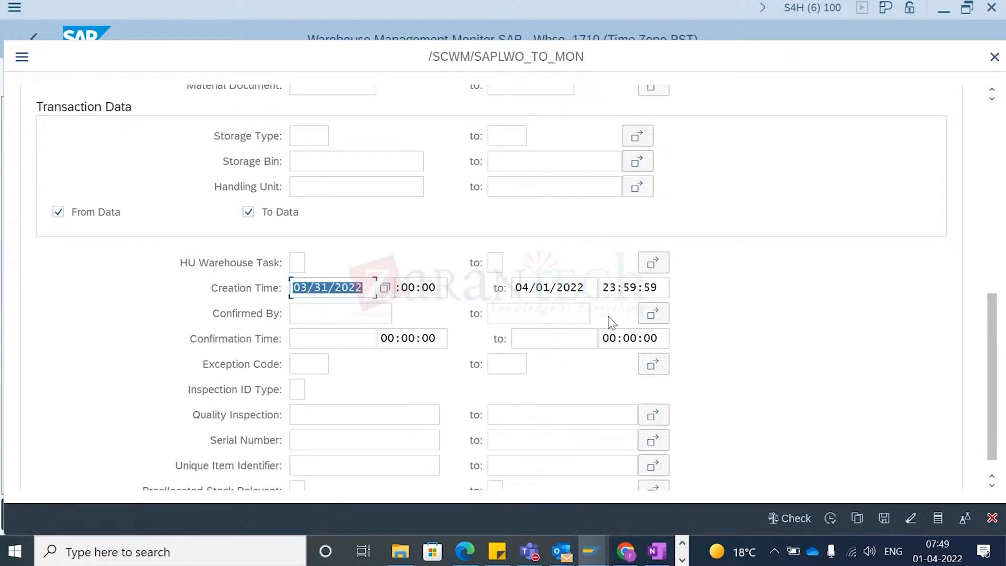
{"action": "left_click", "coordinate": [831, 520]}
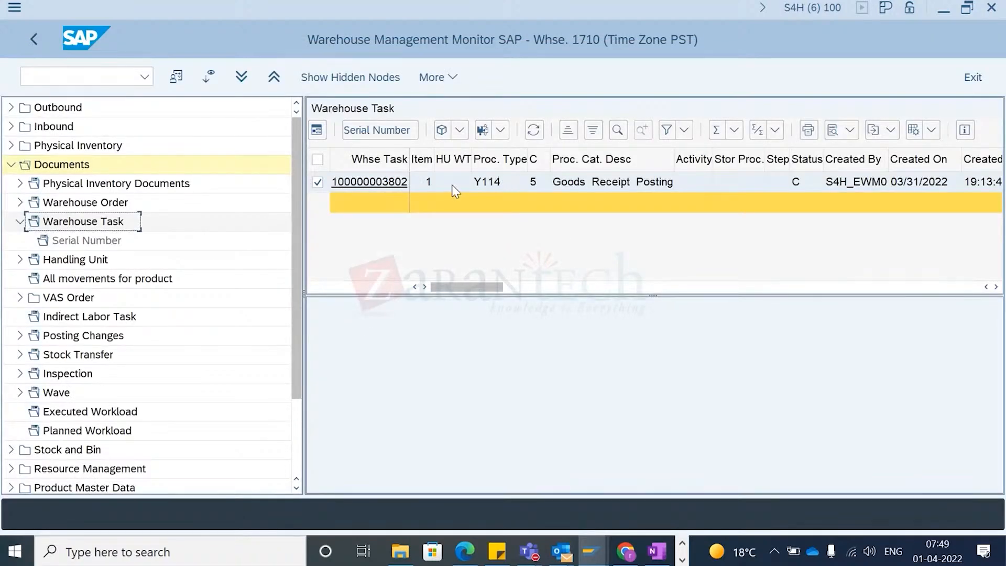
{"action": "left_click", "coordinate": [453, 185]}
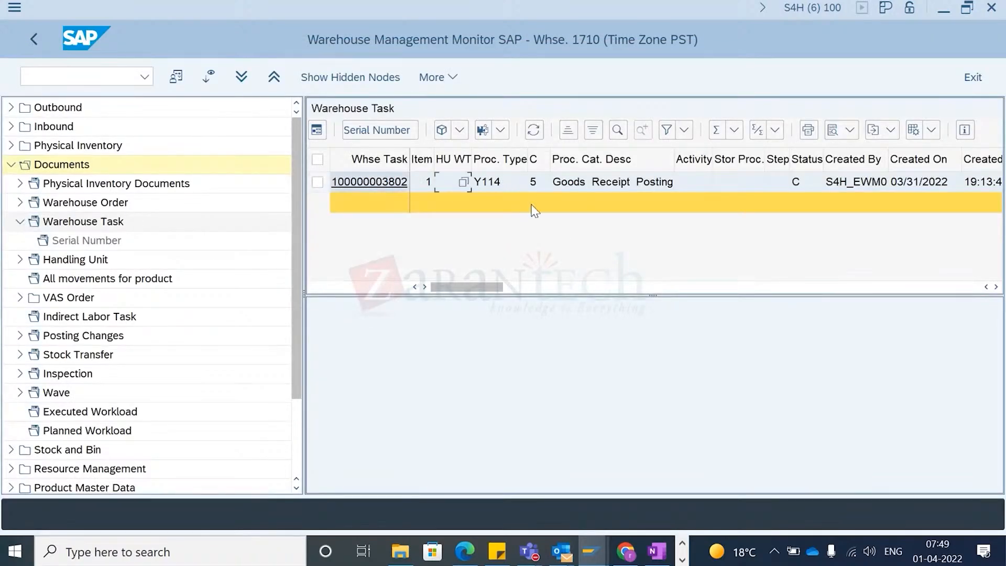
- Examine the goods receipt warehouse task's columns and the list of warehouse process categories
{"action": "left_click", "coordinate": [595, 186]}
{"action": "key", "text": "Left"}
{"action": "key", "text": "Left"}
{"action": "key", "text": "Left"}
{"action": "key", "text": "Left"}
{"action": "key", "text": "Right"}
{"action": "key", "text": "Right"}
{"action": "key", "text": "Right"}
{"action": "key", "text": "Right"}
{"action": "key", "text": "Left"}
{"action": "key", "text": "Left"}
{"action": "left_click", "coordinate": [613, 192]}
{"action": "left_click", "coordinate": [549, 181]}
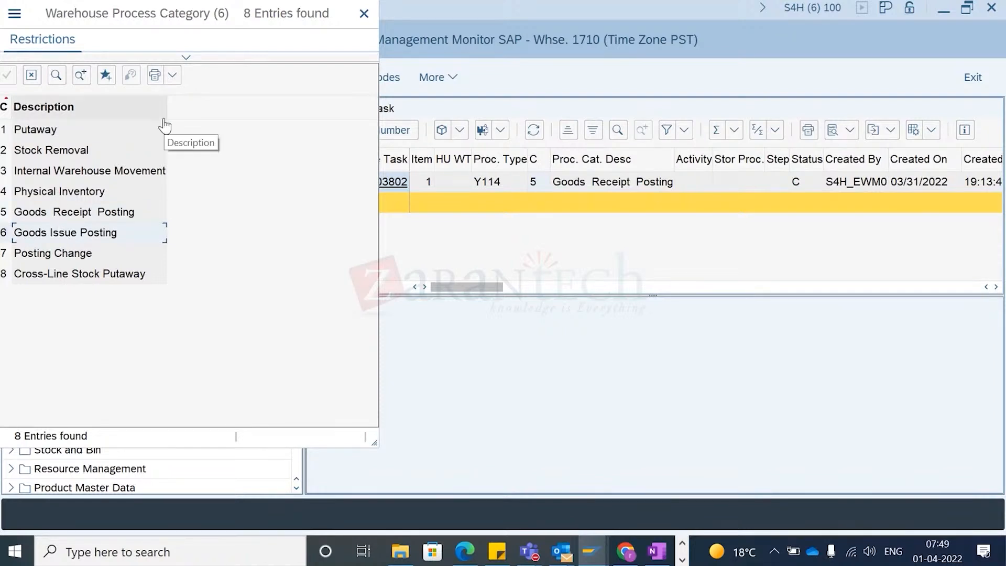
{"action": "left_click", "coordinate": [363, 16]}
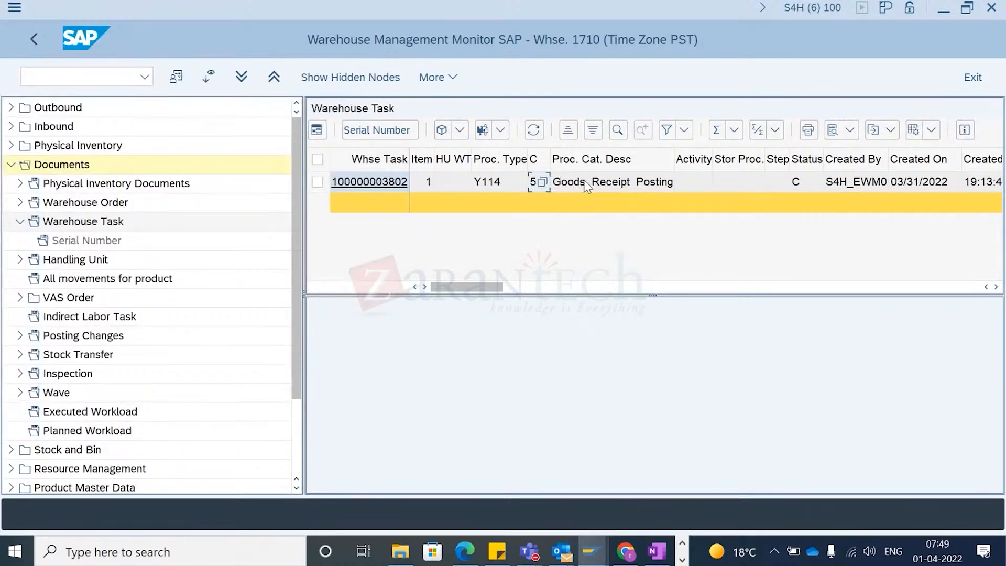
- Examine the goods receipt warehouse task's owner, quantity, storage type and destination bin columns
{"action": "scroll", "coordinate": [606, 219], "scroll_direction": "right", "scroll_amount": 5}
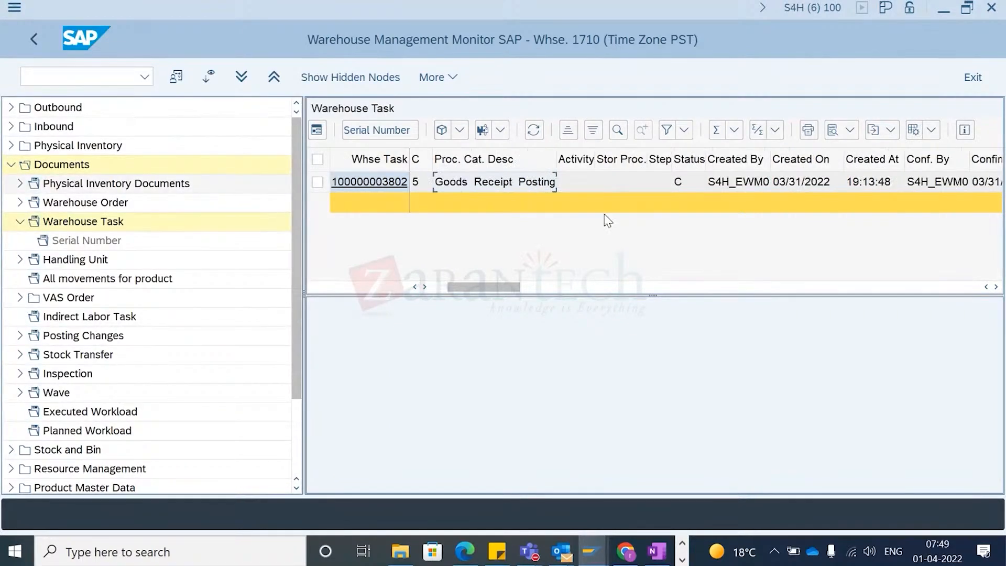
{"action": "scroll", "coordinate": [606, 219], "scroll_direction": "right", "scroll_amount": 10}
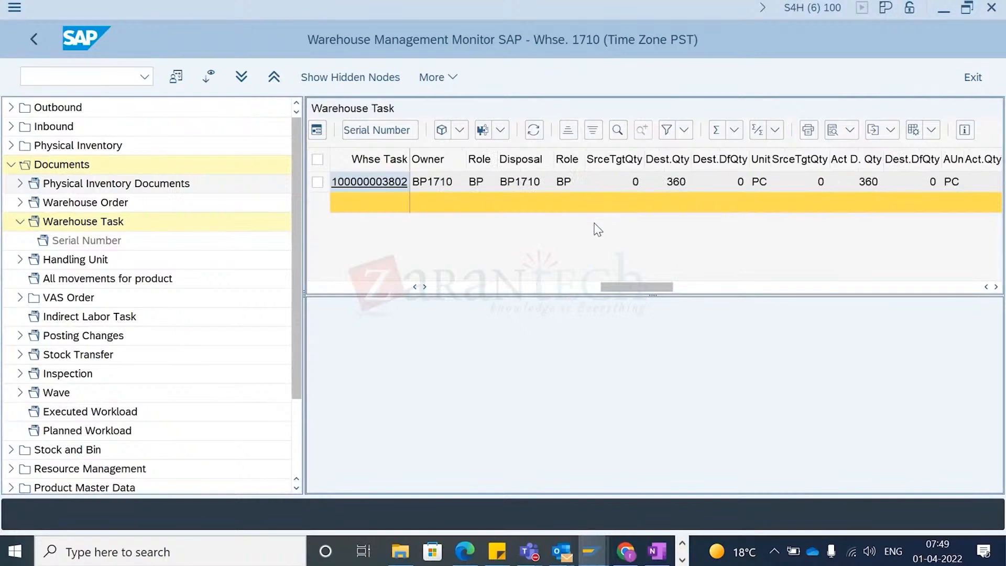
{"action": "scroll", "coordinate": [597, 236], "scroll_direction": "right", "scroll_amount": 3}
{"action": "scroll", "coordinate": [596, 235], "scroll_direction": "right", "scroll_amount": 2}
{"action": "scroll", "coordinate": [596, 235], "scroll_direction": "left", "scroll_amount": 2}
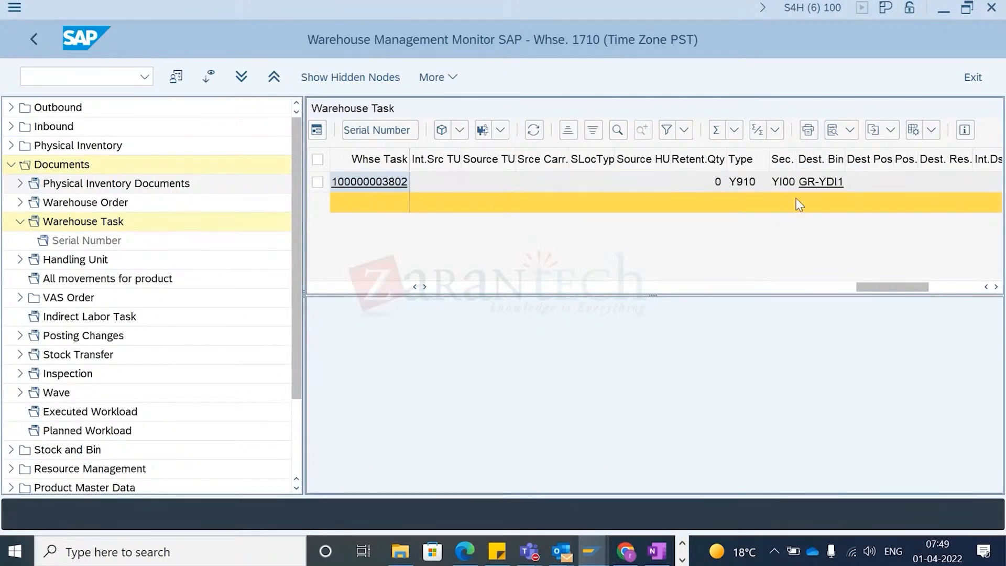
{"action": "scroll", "coordinate": [622, 290], "scroll_direction": "left", "scroll_amount": 6}
{"action": "scroll", "coordinate": [623, 291], "scroll_direction": "left", "scroll_amount": 2}
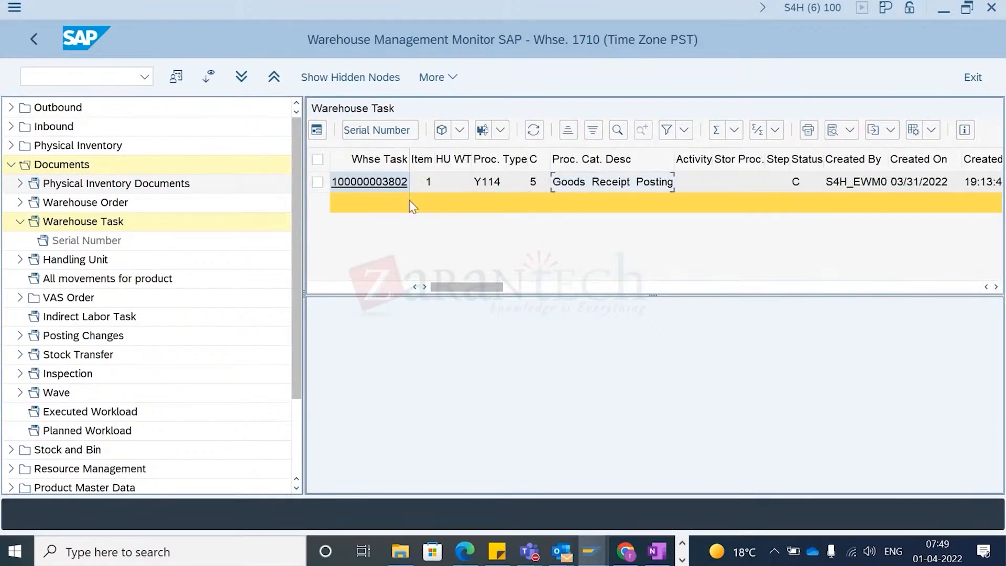
- Switch to the qRFC inbound queue monitor and refresh the queue list
{"action": "key", "text": "alt+Tab"}
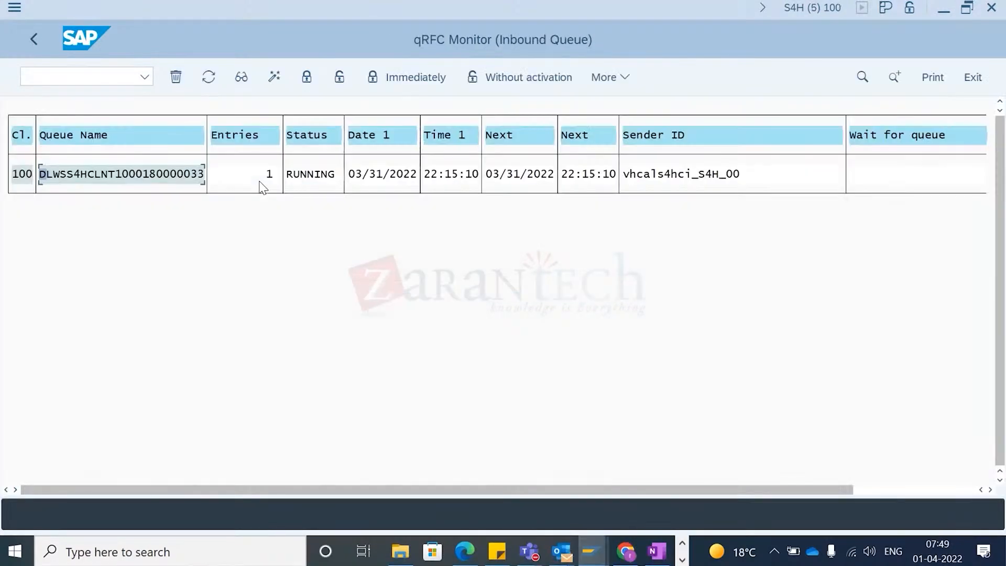
{"action": "key", "text": "alt+Tab"}
{"action": "key", "text": "alt+Tab"}
{"action": "left_click", "coordinate": [208, 81]}
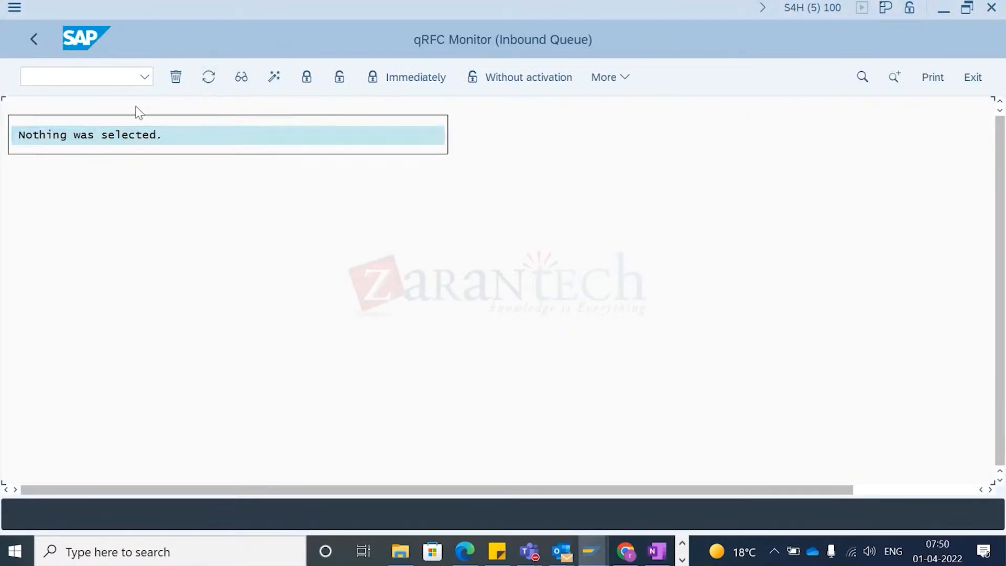
- Switch to the inbound delivery maintenance window and review the delivery header's goods receipt and putaway statuses
{"action": "key", "text": "alt+Tab"}
{"action": "key", "text": "Tab"}
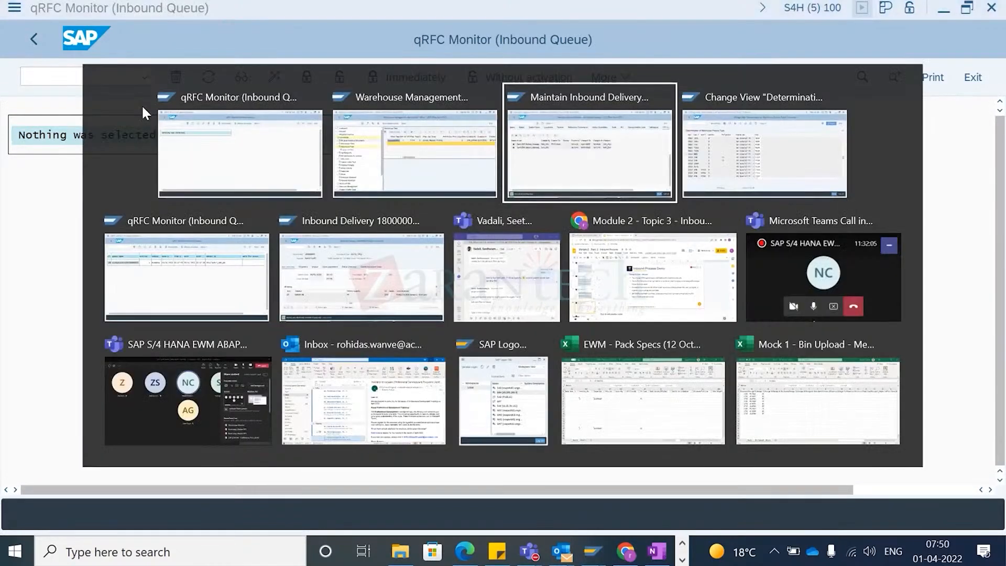
{"action": "key", "text": "alt+shift+Tab"}
{"action": "key", "text": "alt+Tab"}
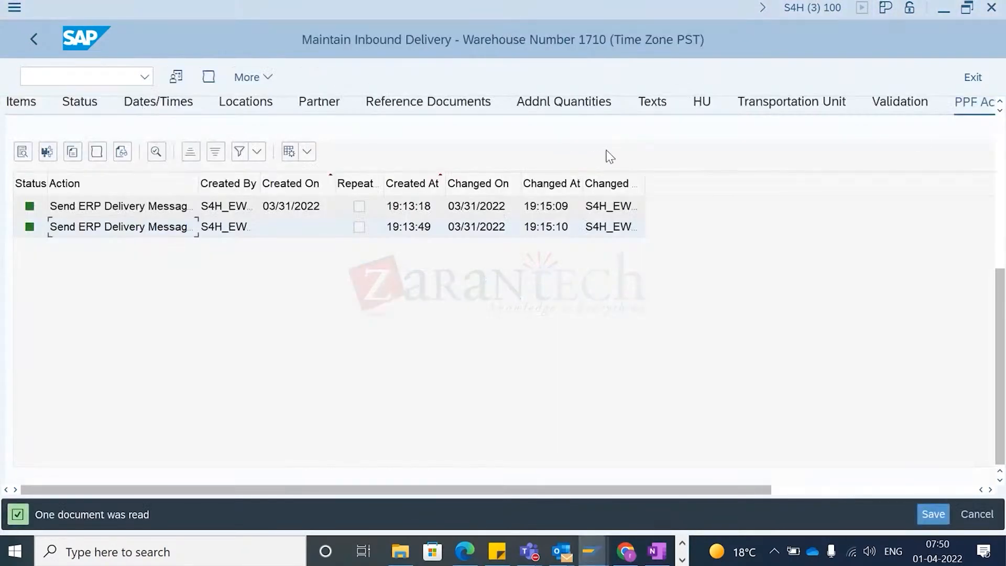
{"action": "left_click", "coordinate": [1001, 132]}
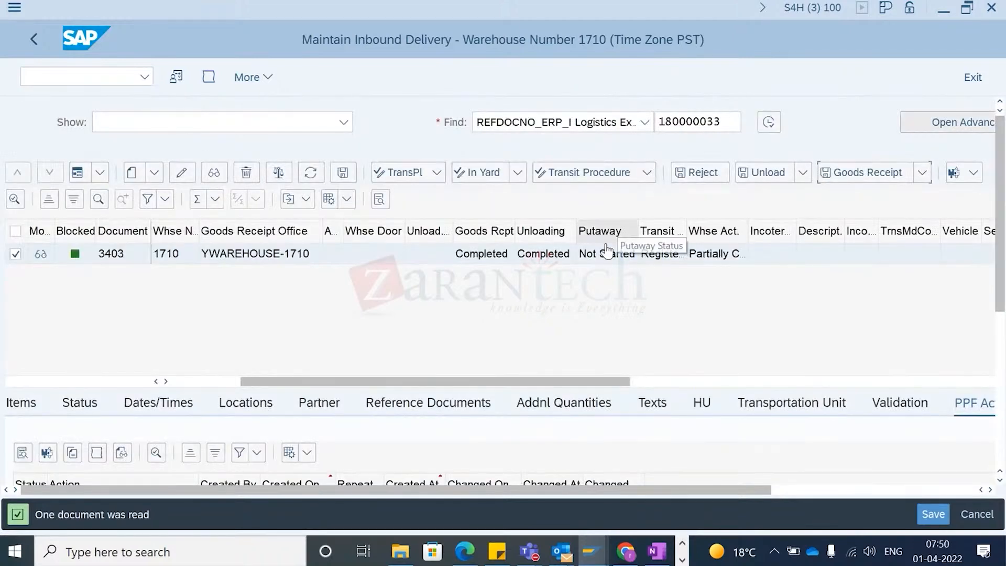
- Return to the warehouse management monitor and review the warehouse task's product, stock type and weight columns
{"action": "key", "text": "alt+Tab"}
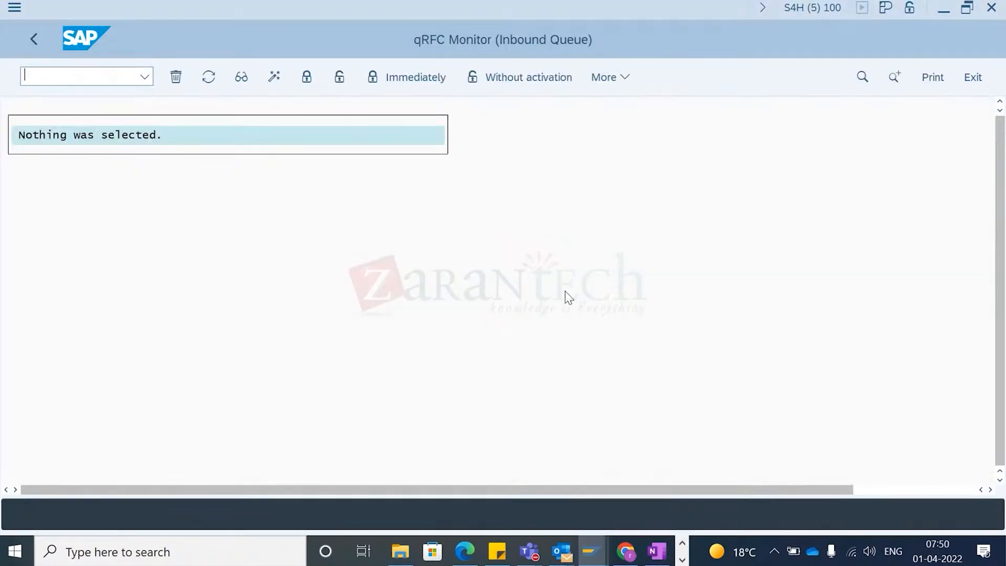
{"action": "key", "text": "alt+Tab"}
{"action": "key", "text": "Tab"}
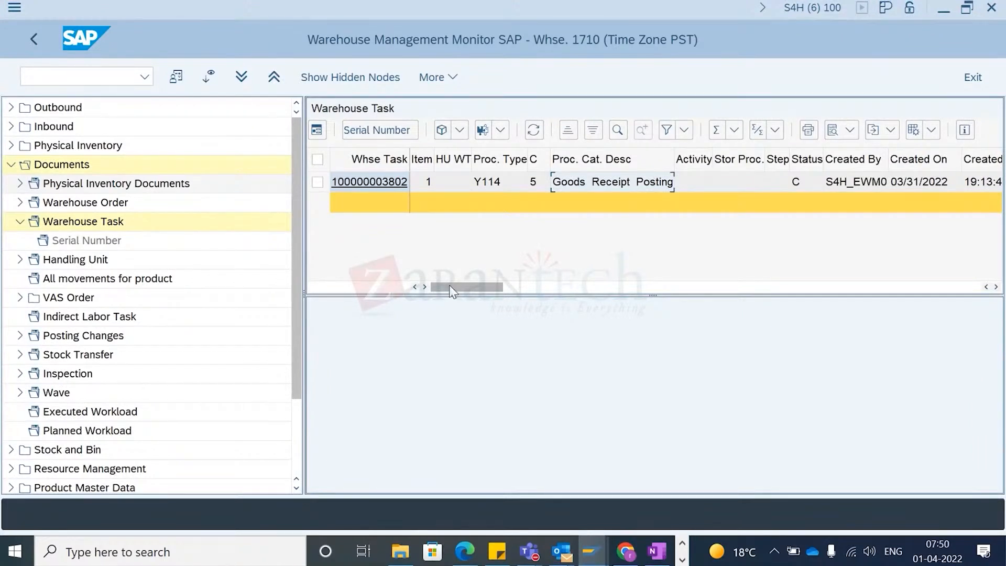
{"action": "left_click", "coordinate": [556, 285]}
{"action": "left_click", "coordinate": [706, 289]}
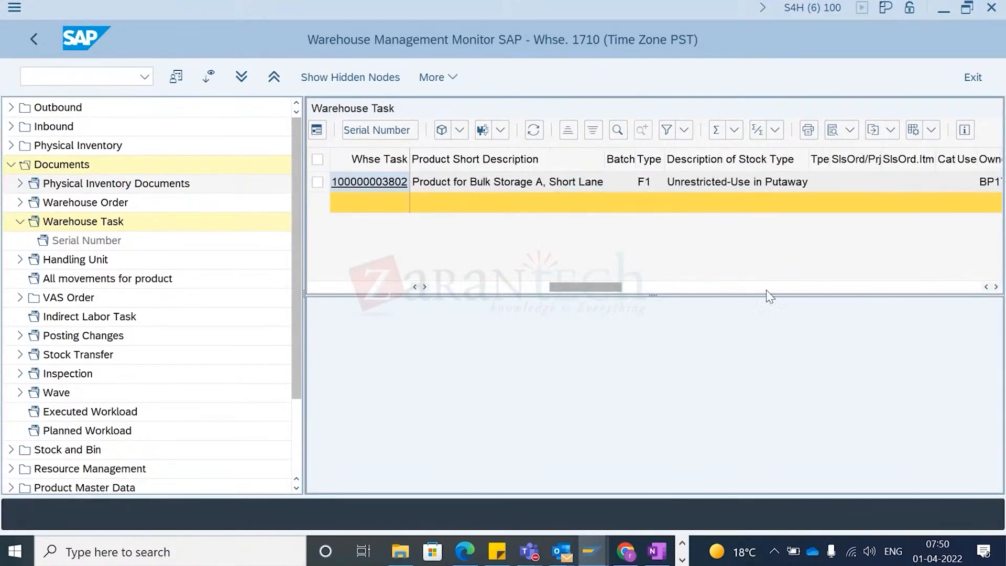
{"action": "left_click", "coordinate": [766, 290]}
{"action": "left_click", "coordinate": [819, 291]}
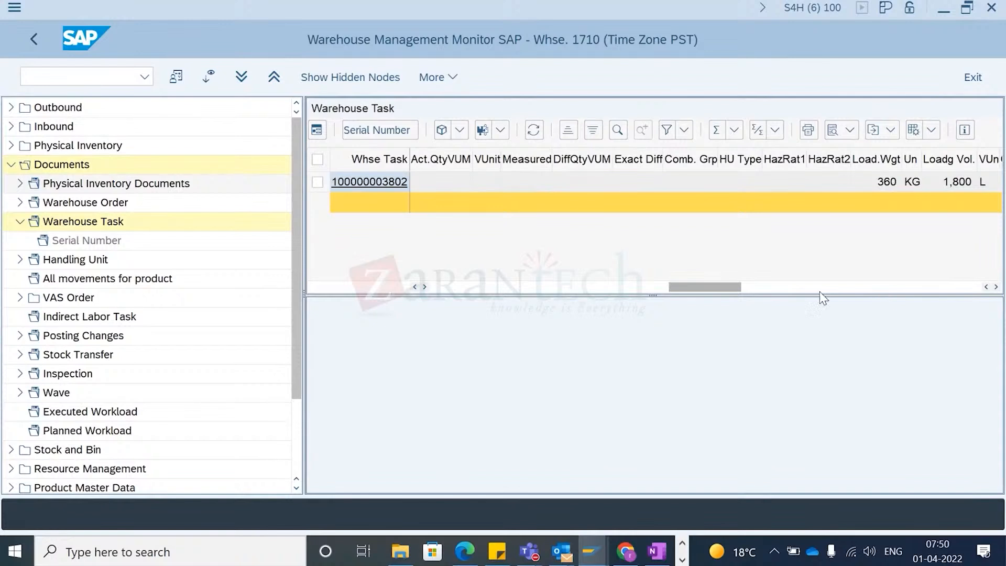
{"action": "left_click", "coordinate": [442, 287]}
{"action": "left_click", "coordinate": [442, 288]}
{"action": "left_click", "coordinate": [442, 287]}
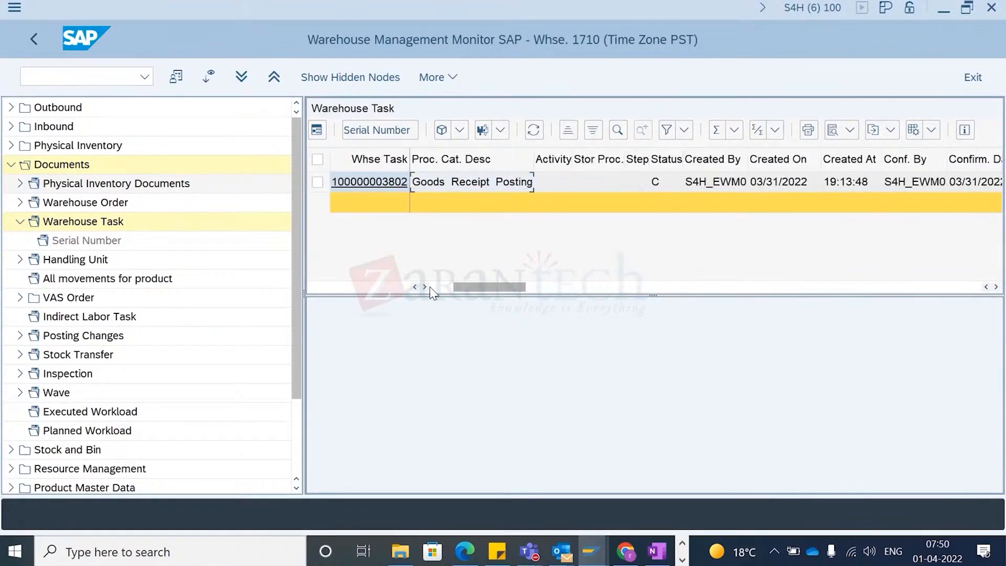
{"action": "left_click", "coordinate": [431, 287]}
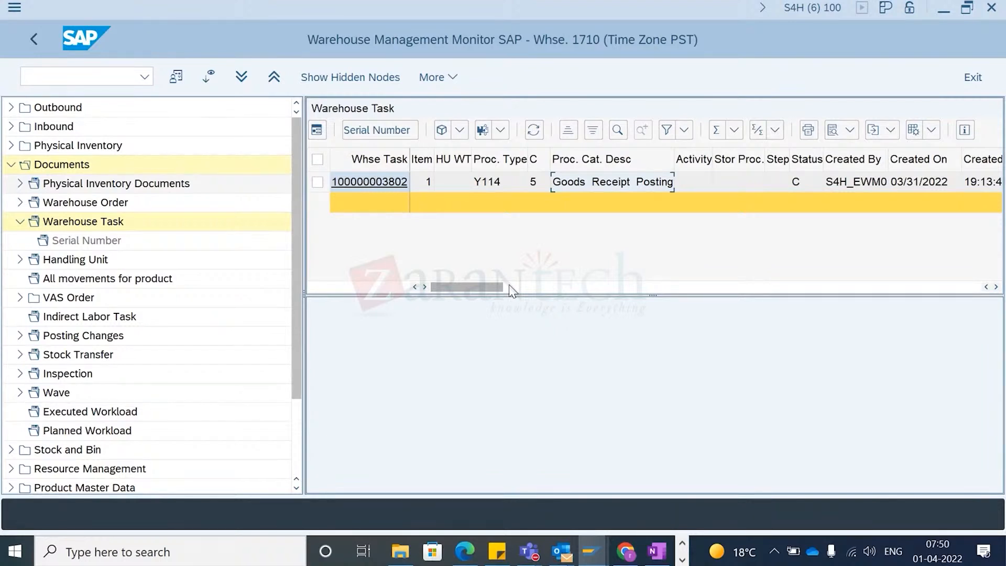
- Review the warehouse task's confirmation date, start time, product and quantity columns
{"action": "left_click", "coordinate": [546, 288]}
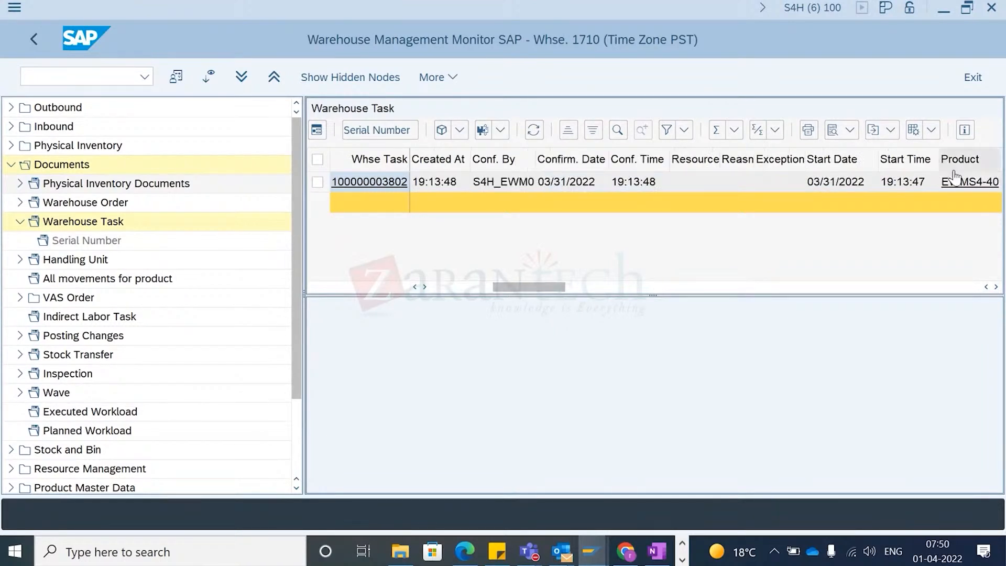
{"action": "left_click", "coordinate": [663, 288]}
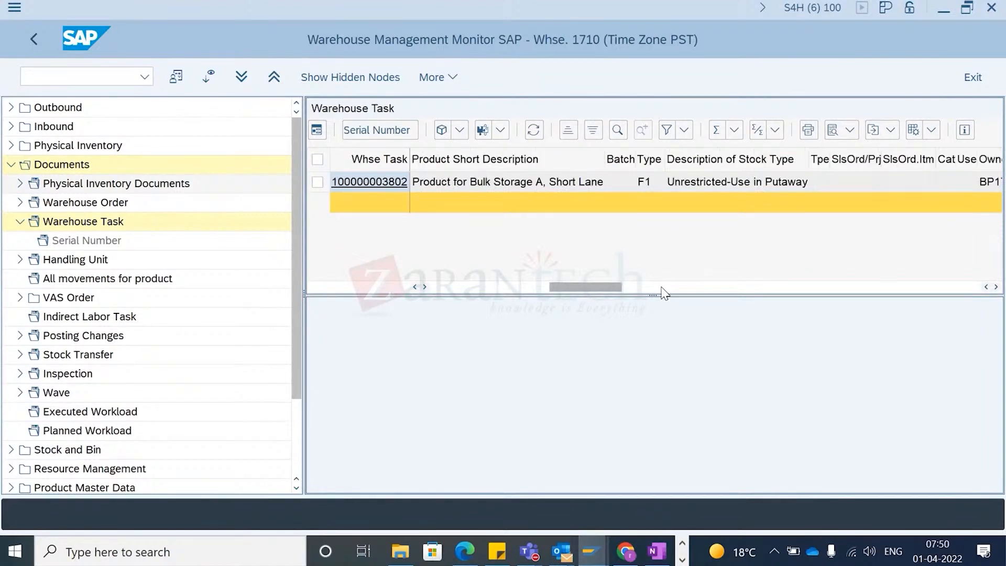
{"action": "left_click", "coordinate": [759, 289]}
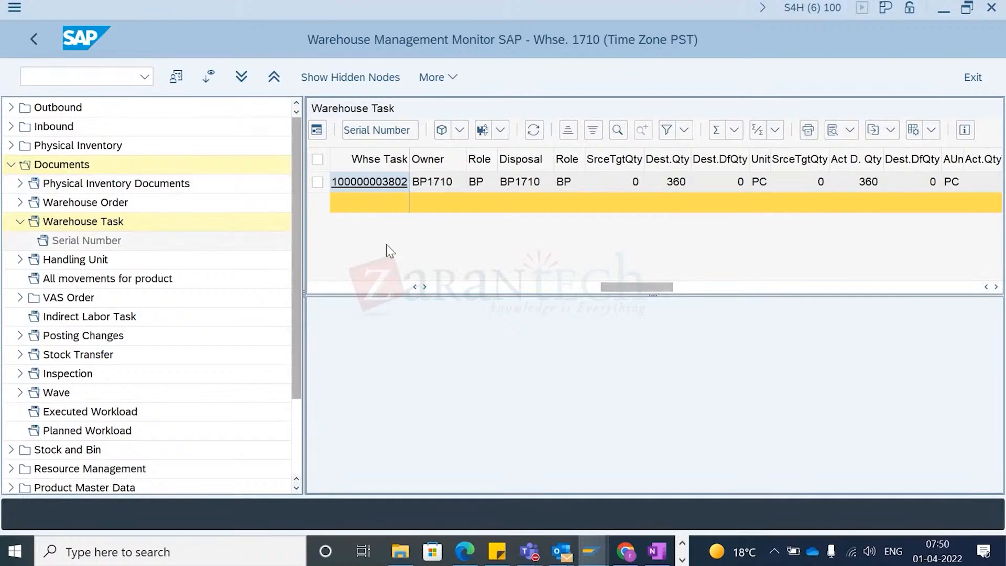
{"action": "left_click", "coordinate": [438, 288]}
{"action": "left_click", "coordinate": [439, 287]}
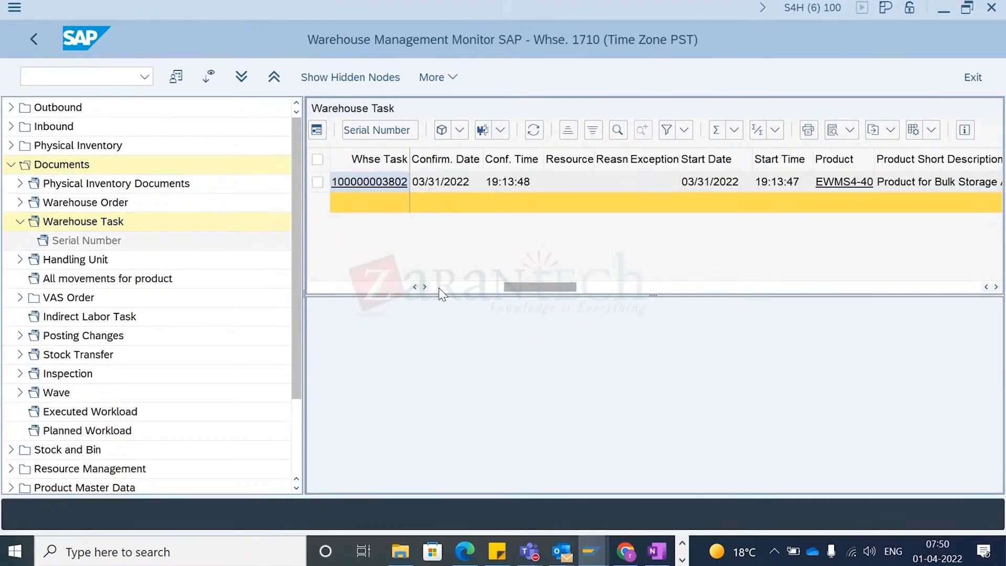
{"action": "left_click", "coordinate": [439, 288]}
{"action": "left_click", "coordinate": [439, 288]}
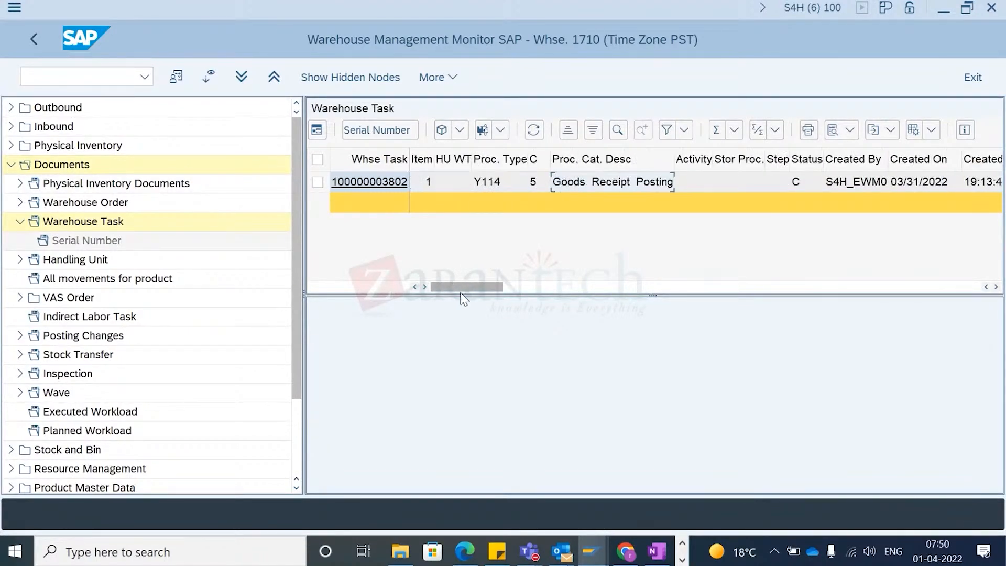
- Collapse the Warehouse Task node in the monitor's Documents tree
{"action": "left_click", "coordinate": [20, 221]}
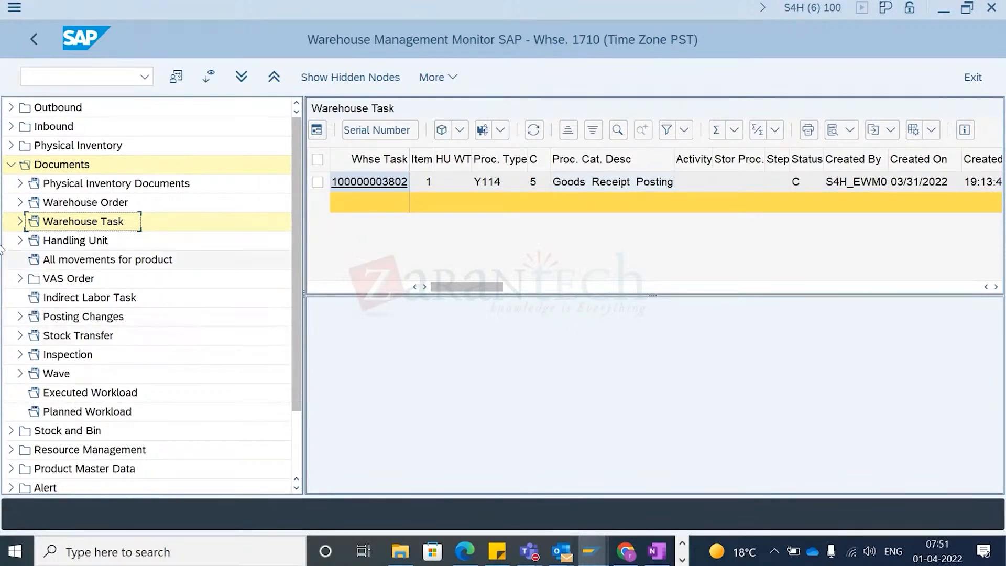
{"action": "left_click", "coordinate": [19, 184]}
{"action": "left_click", "coordinate": [19, 184]}
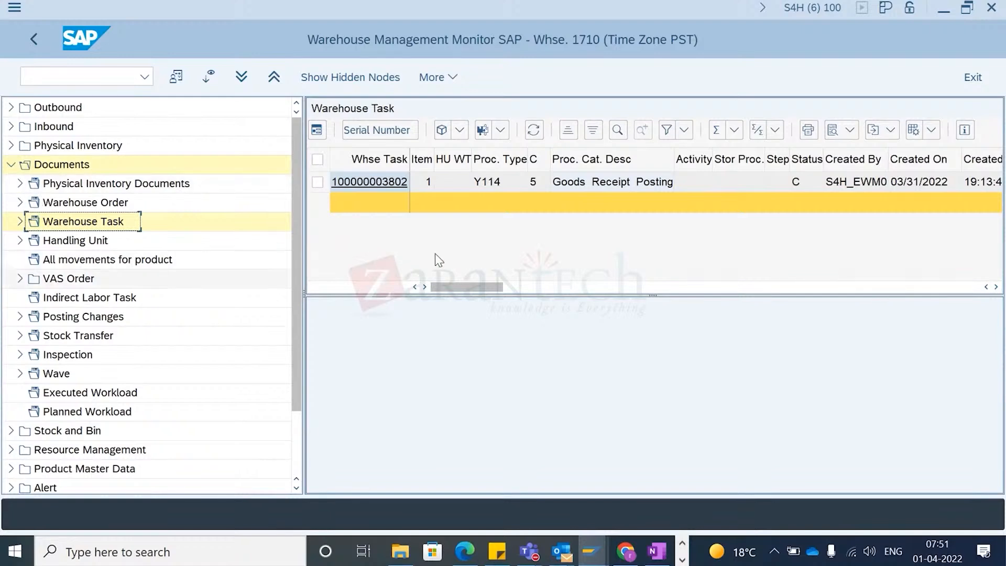
- Switch to the inbound delivery window and review delivery 180000033's document type, goods receipt, unloading and putaway statuses
{"action": "key", "text": "alt+Tab"}
{"action": "key", "text": "alt+Tab"}
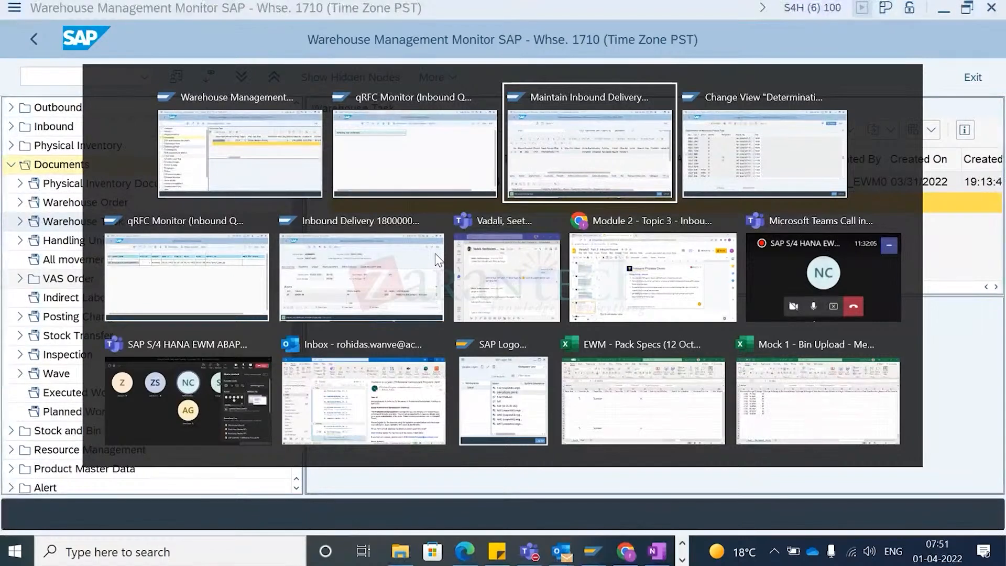
{"action": "key", "text": "alt"}
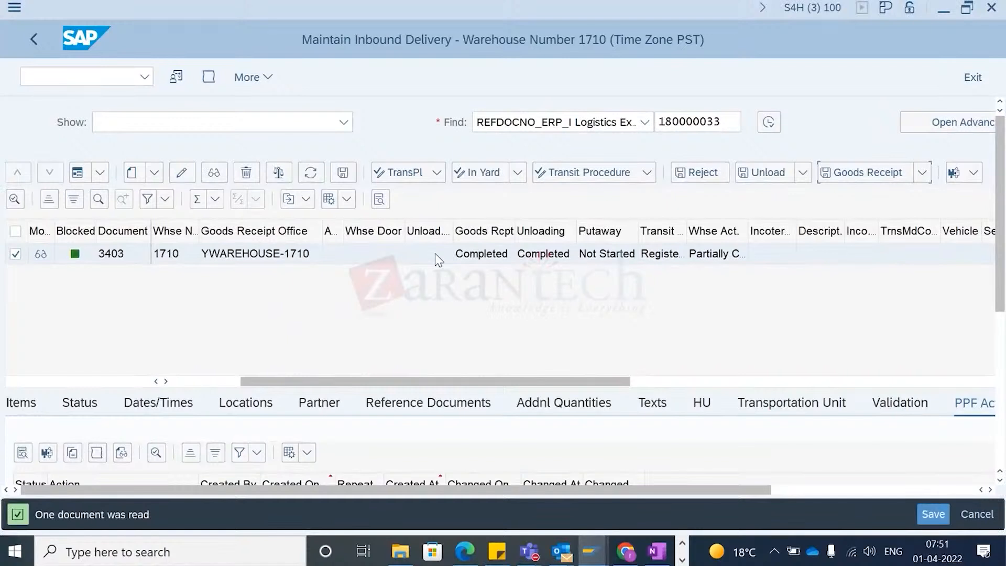
{"action": "left_click", "coordinate": [729, 126]}
{"action": "left_click_drag", "start_coordinate": [729, 126], "coordinate": [660, 123]}
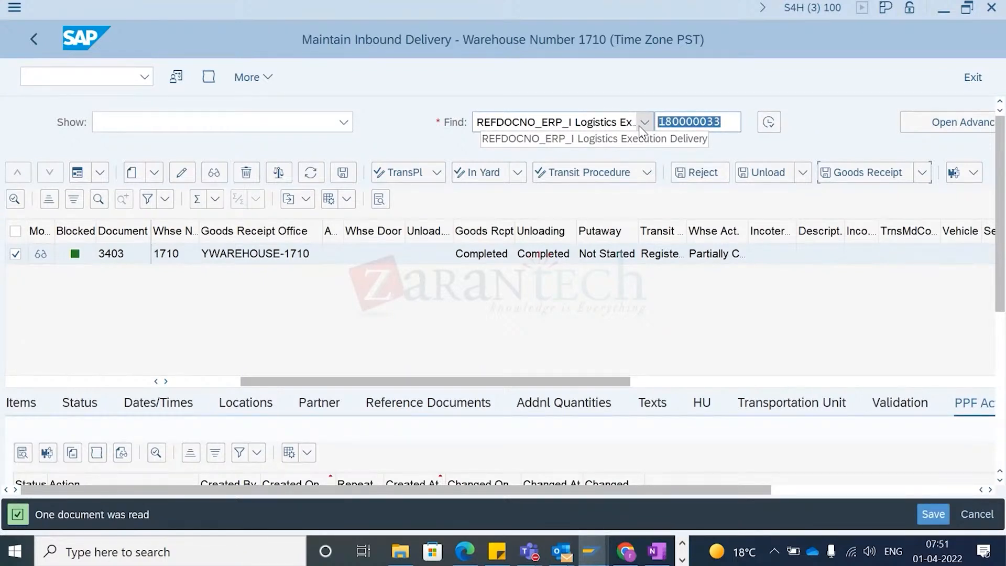
{"action": "scroll", "coordinate": [460, 319], "scroll_direction": "right", "scroll_amount": 5}
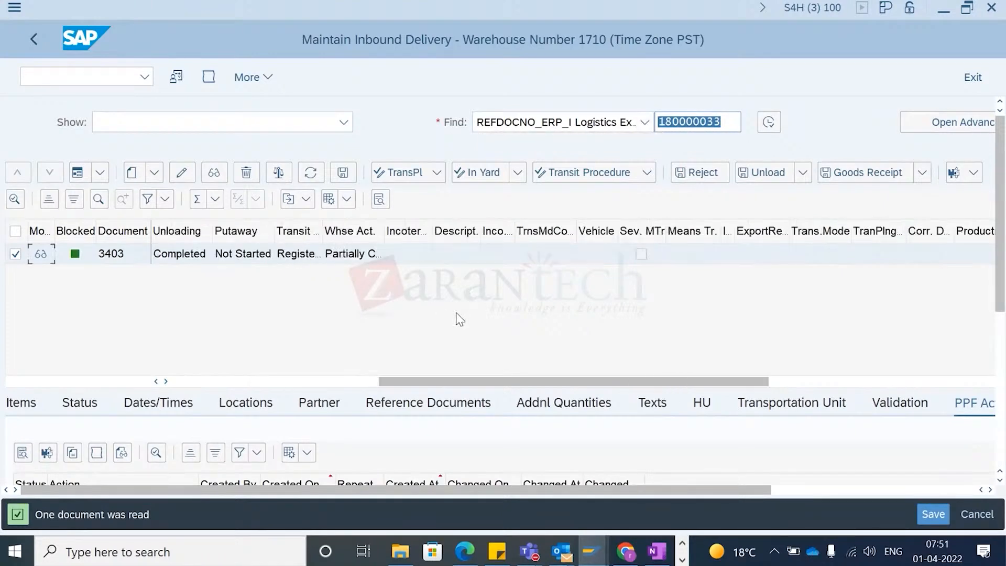
{"action": "scroll", "coordinate": [460, 319], "scroll_direction": "left", "scroll_amount": 5}
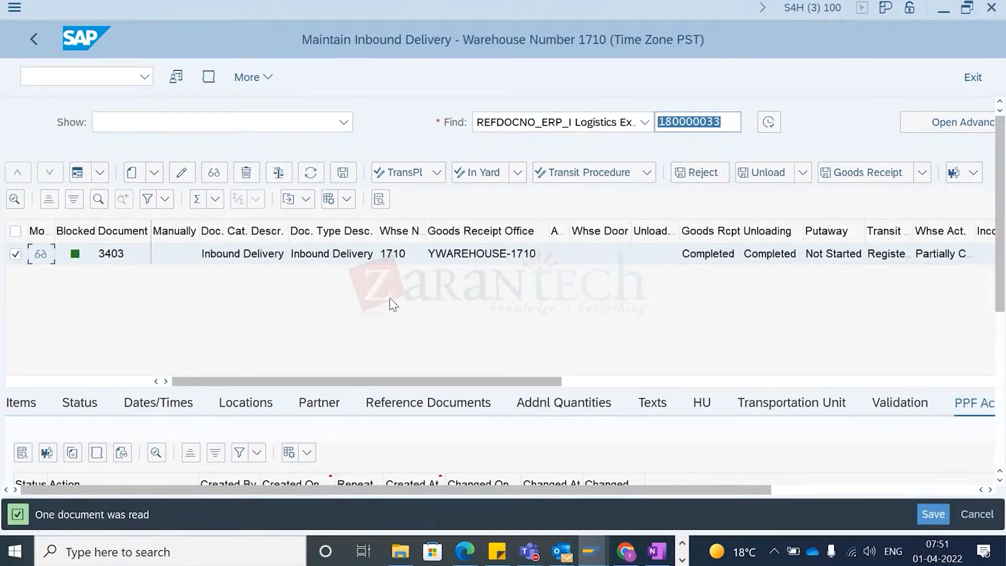
{"action": "scroll", "coordinate": [734, 353], "scroll_direction": "right", "scroll_amount": 5}
{"action": "scroll", "coordinate": [732, 340], "scroll_direction": "left", "scroll_amount": 5}
{"action": "left_click", "coordinate": [792, 257]}
{"action": "scroll", "coordinate": [818, 288], "scroll_direction": "right", "scroll_amount": 3}
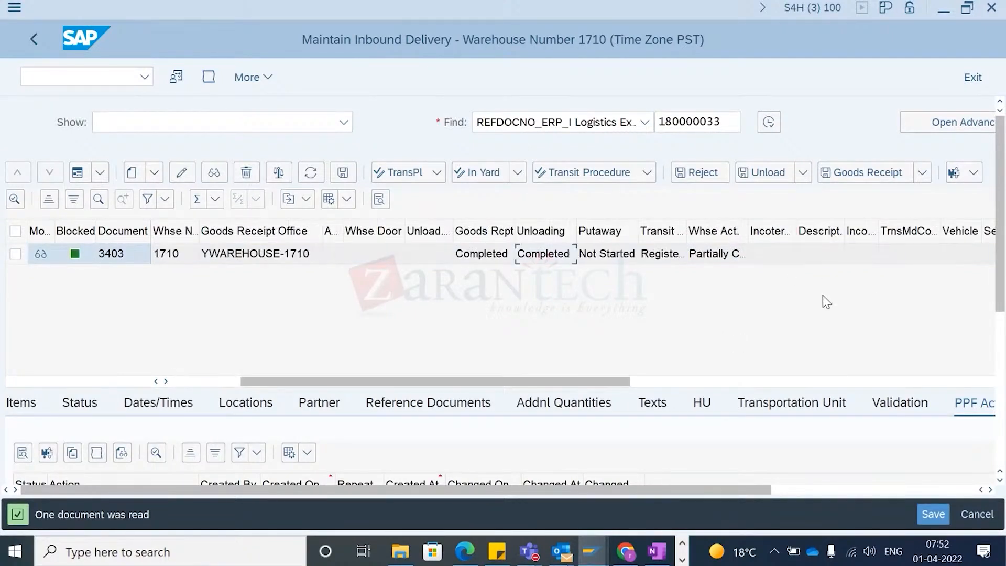
{"action": "scroll", "coordinate": [822, 294], "scroll_direction": "left", "scroll_amount": 3}
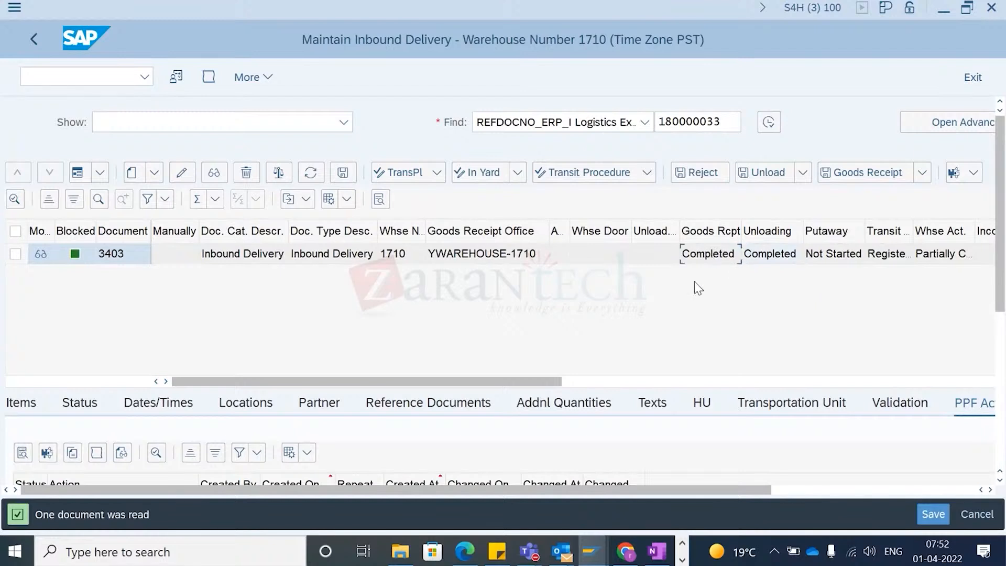
- Review the inbound delivery's PPF actions and return to its Items tab
{"action": "scroll", "coordinate": [695, 282], "scroll_direction": "right", "scroll_amount": 3}
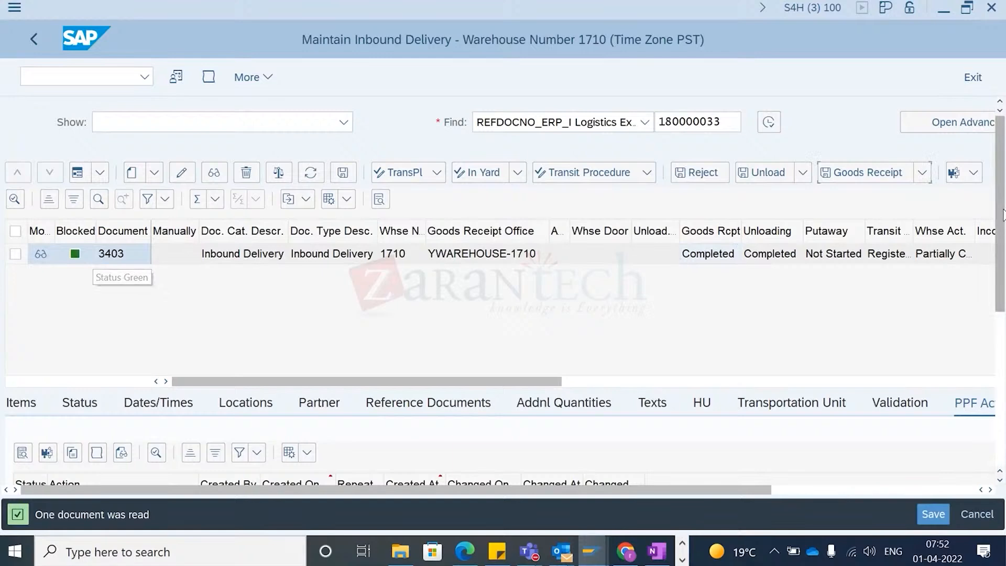
{"action": "scroll", "coordinate": [63, 273], "scroll_direction": "down", "scroll_amount": 5}
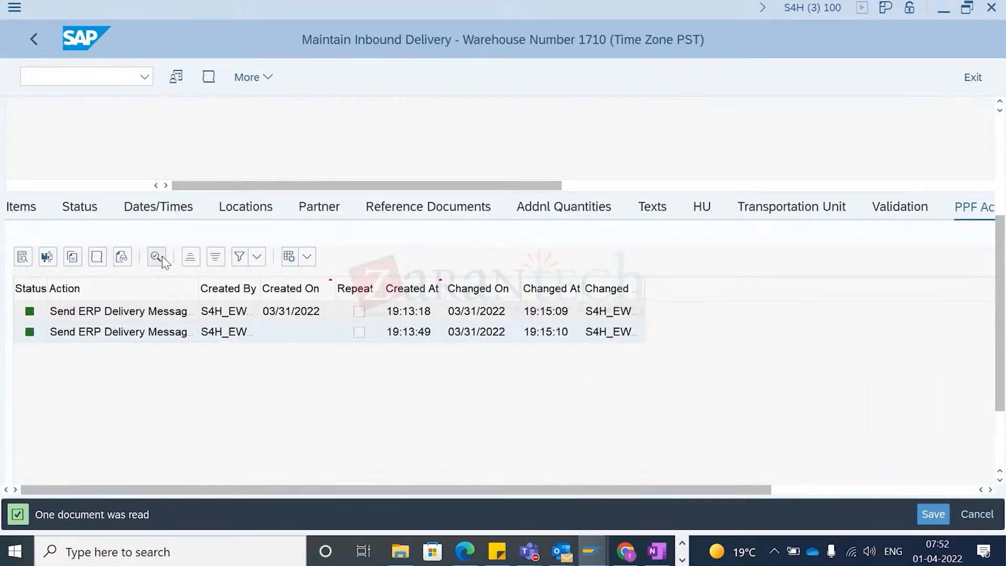
{"action": "left_click", "coordinate": [28, 211]}
{"action": "key", "text": "alt+Tab"}
{"action": "key", "text": "alt+shift+Tab"}
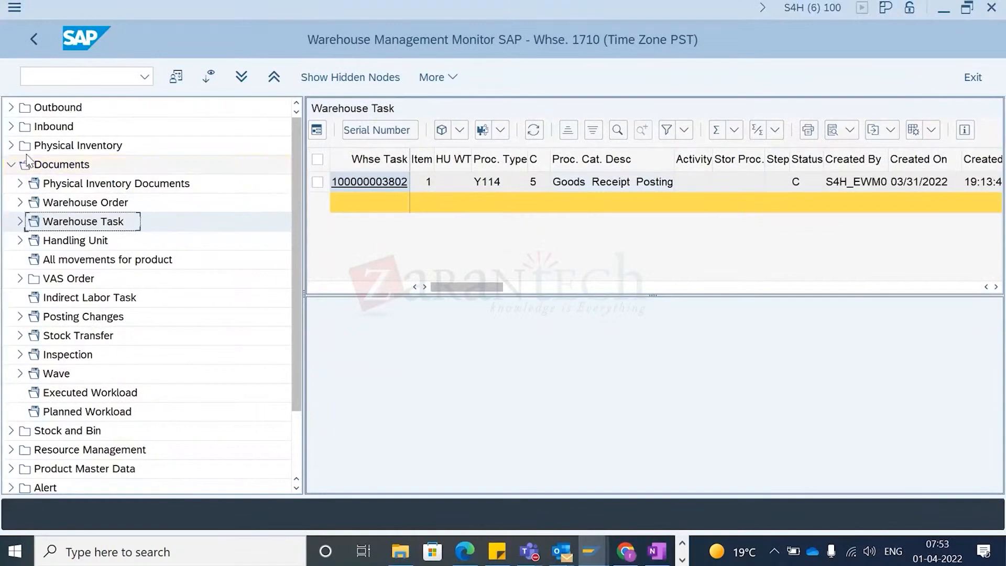
- Expand the Inbound > Documents > Inbound Delivery node in the monitor's tree
{"action": "left_click", "coordinate": [9, 165]}
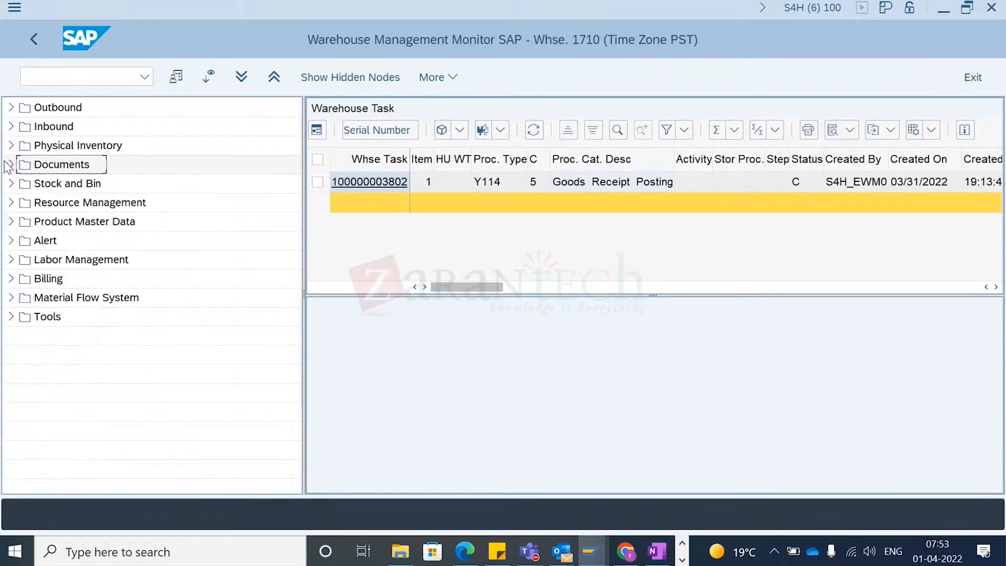
{"action": "left_click", "coordinate": [11, 128]}
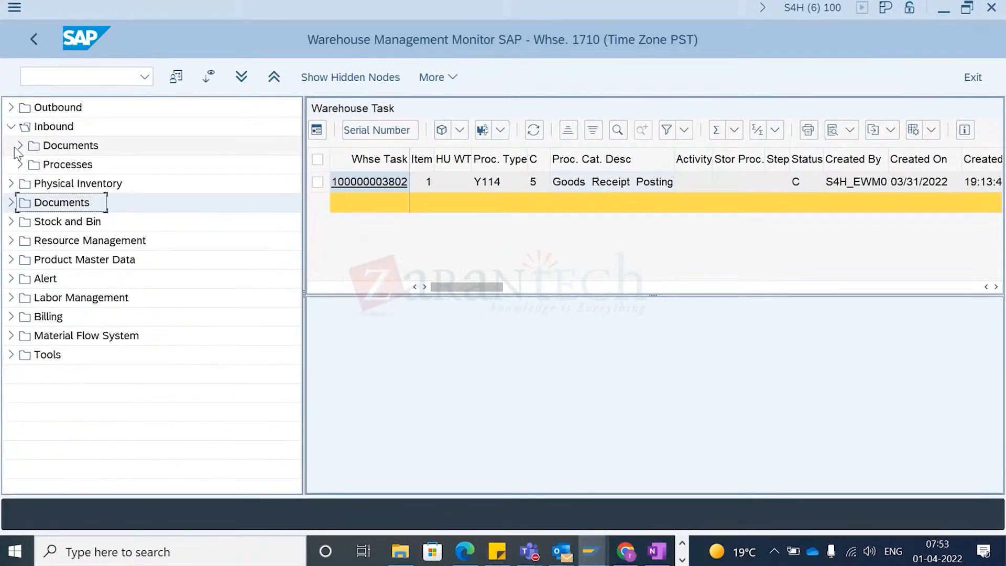
{"action": "left_click", "coordinate": [18, 146]}
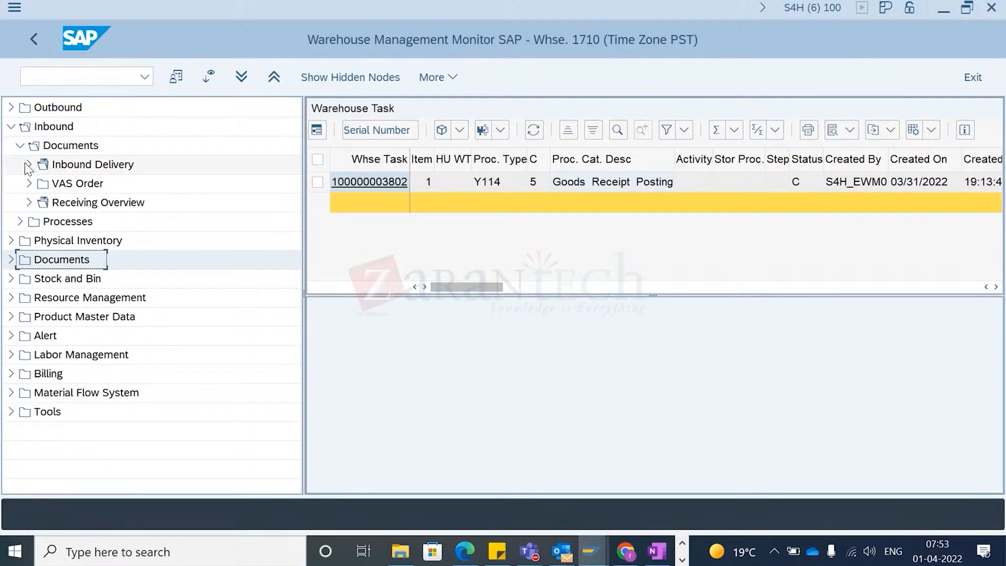
{"action": "left_click", "coordinate": [26, 165]}
{"action": "left_click", "coordinate": [105, 184]}
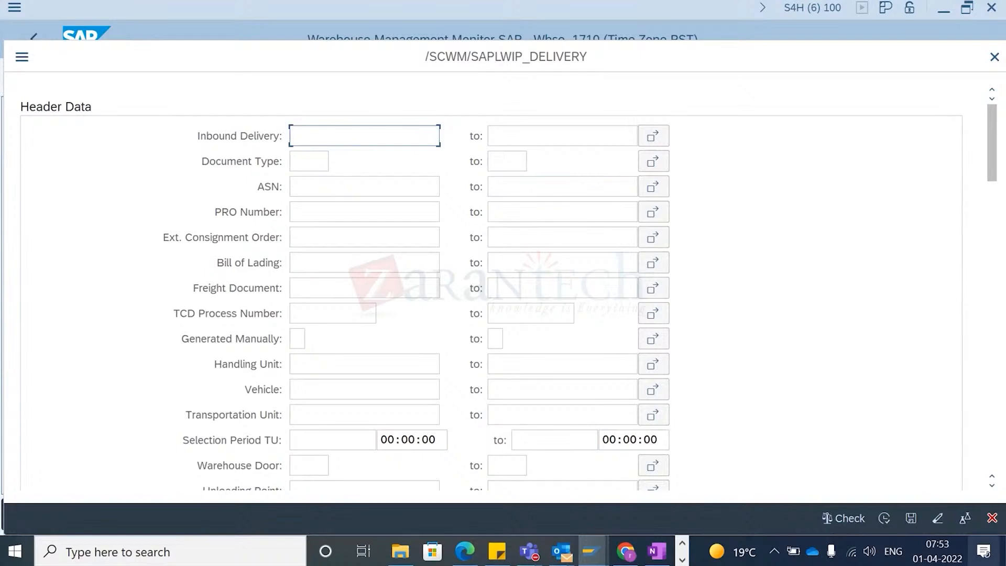
{"action": "left_click", "coordinate": [992, 518]}
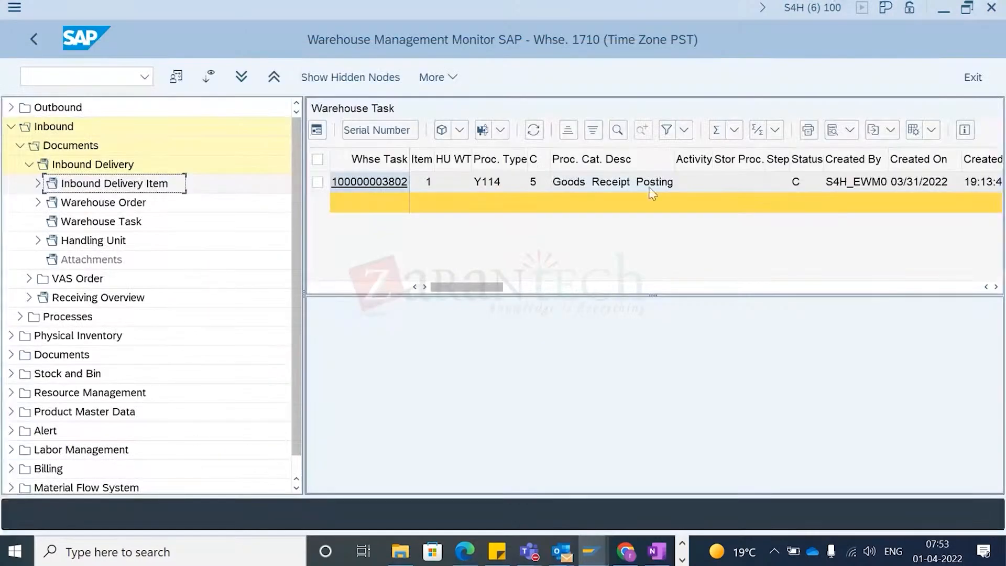
- Scroll through the warehouse task's columns and open its destination bin GR-YDI1
{"action": "scroll", "coordinate": [666, 206], "scroll_direction": "right", "scroll_amount": 10}
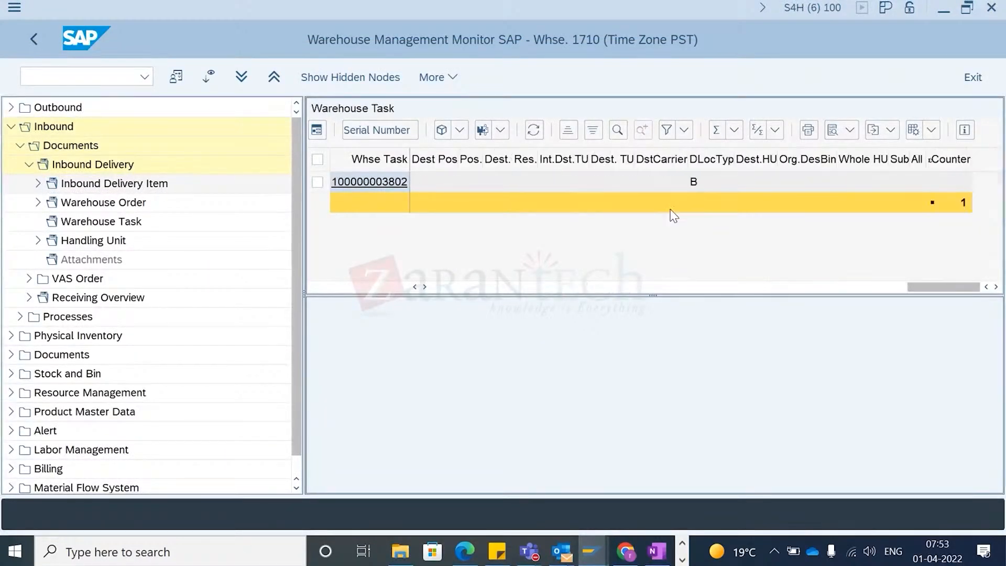
{"action": "scroll", "coordinate": [679, 216], "scroll_direction": "left", "scroll_amount": 10}
{"action": "scroll", "coordinate": [802, 216], "scroll_direction": "right", "scroll_amount": 3}
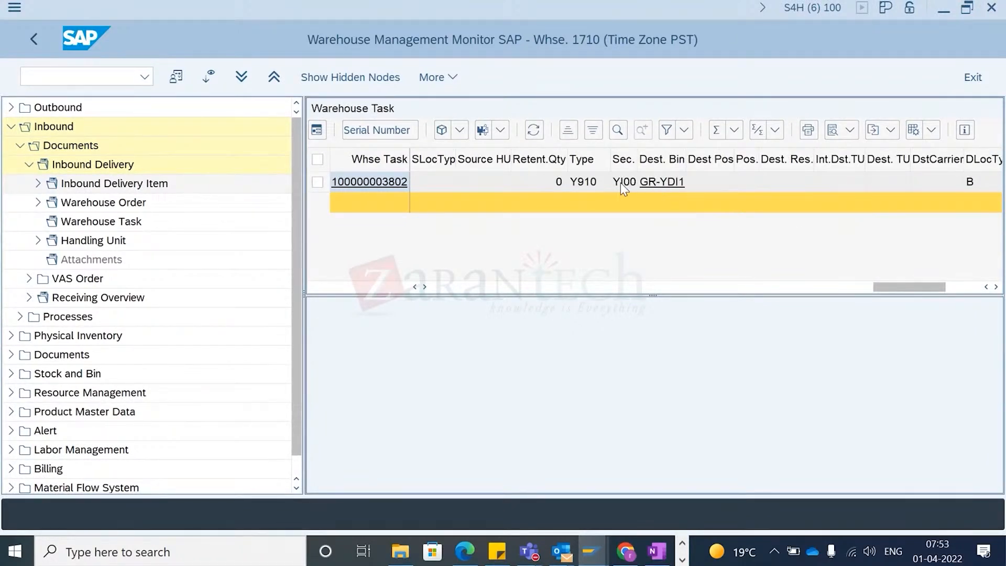
{"action": "left_click", "coordinate": [660, 184]}
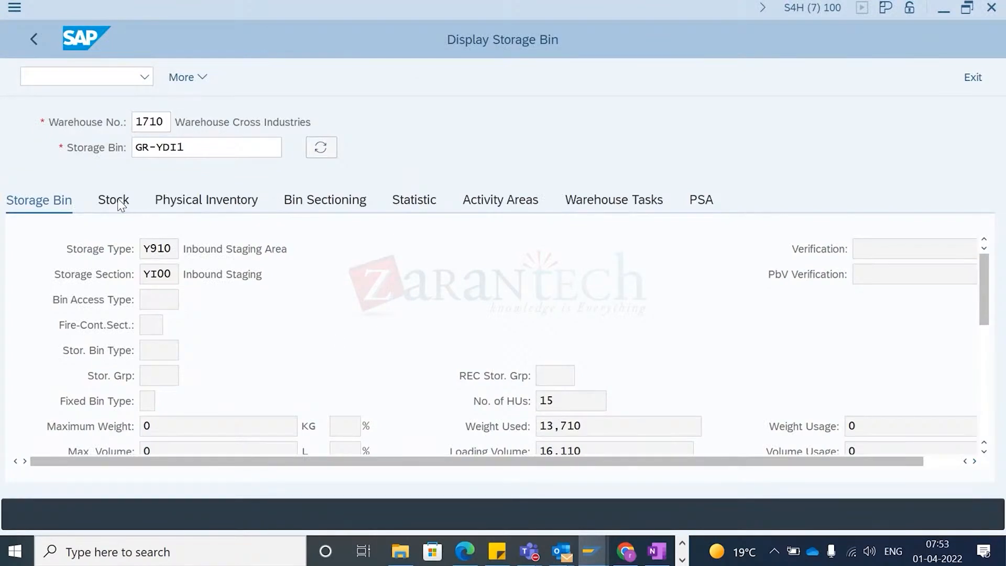
- Review the products, GR dates and available quantities in storage bin GR-YDI1's stock
{"action": "left_click", "coordinate": [116, 202]}
{"action": "left_click", "coordinate": [162, 337]}
{"action": "scroll", "coordinate": [172, 358], "scroll_direction": "down", "scroll_amount": 3}
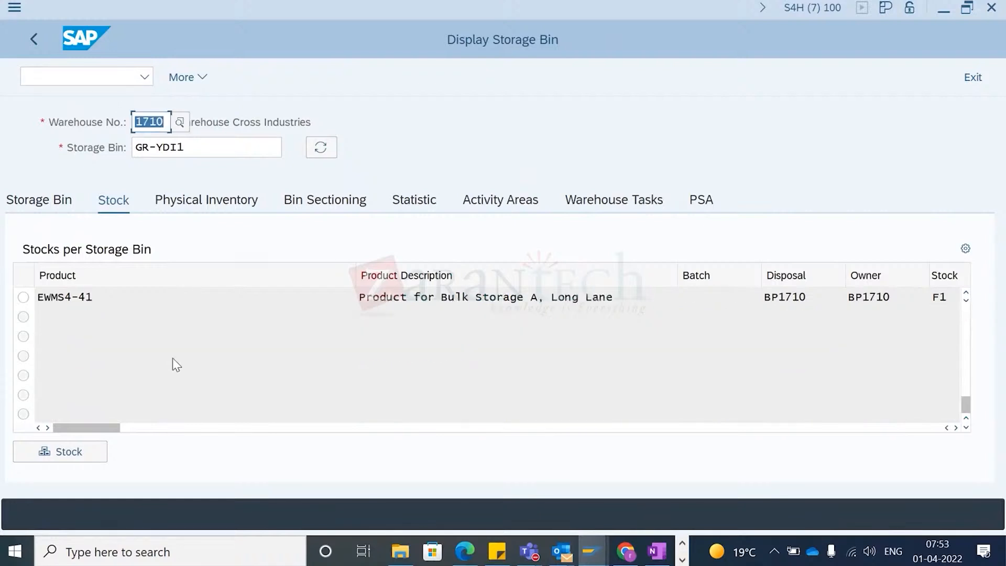
{"action": "scroll", "coordinate": [172, 357], "scroll_direction": "up", "scroll_amount": 1}
{"action": "left_click", "coordinate": [135, 342]}
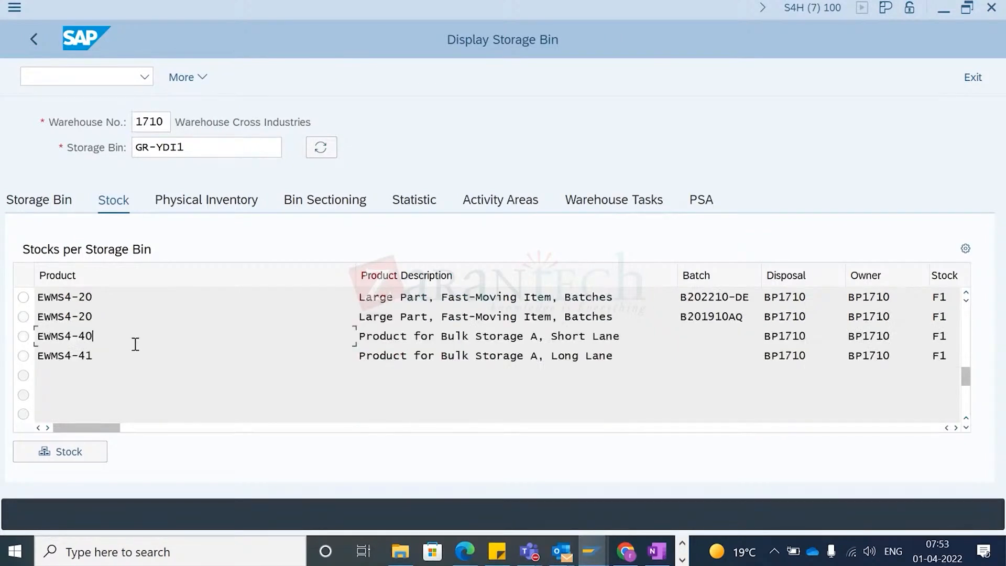
{"action": "left_click_drag", "start_coordinate": [102, 428], "coordinate": [327, 457]}
{"action": "left_click_drag", "start_coordinate": [549, 341], "coordinate": [419, 350]}
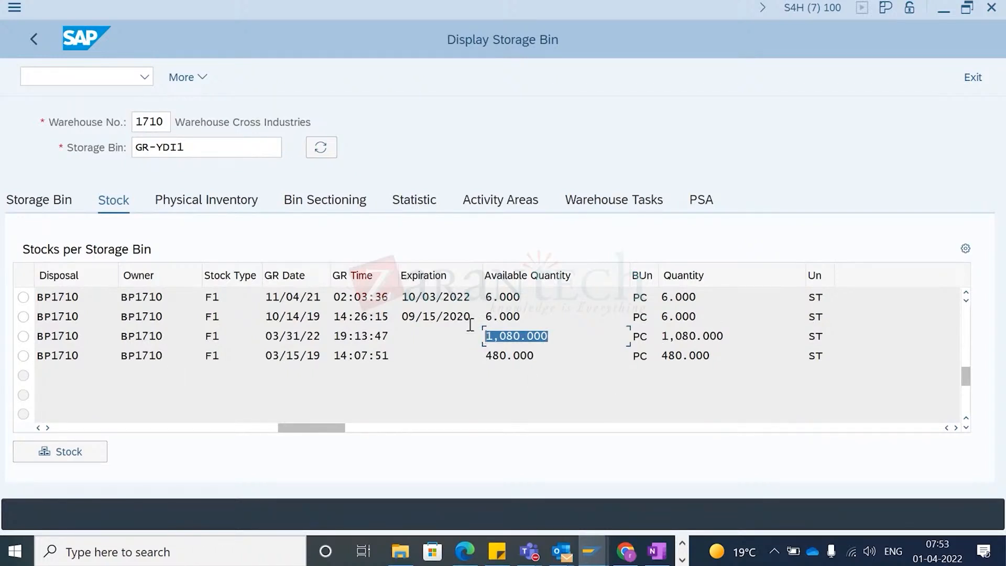
{"action": "left_click_drag", "start_coordinate": [296, 422], "coordinate": [18, 441]}
{"action": "left_click_drag", "start_coordinate": [108, 335], "coordinate": [46, 346]}
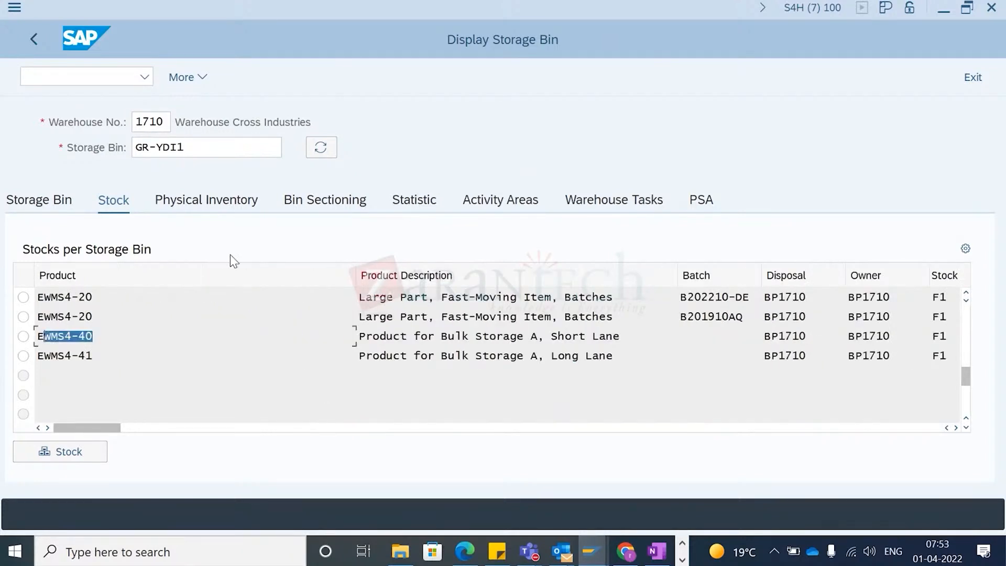
- Return to the monitor and switch back to the inbound delivery window
{"action": "left_click", "coordinate": [35, 38]}
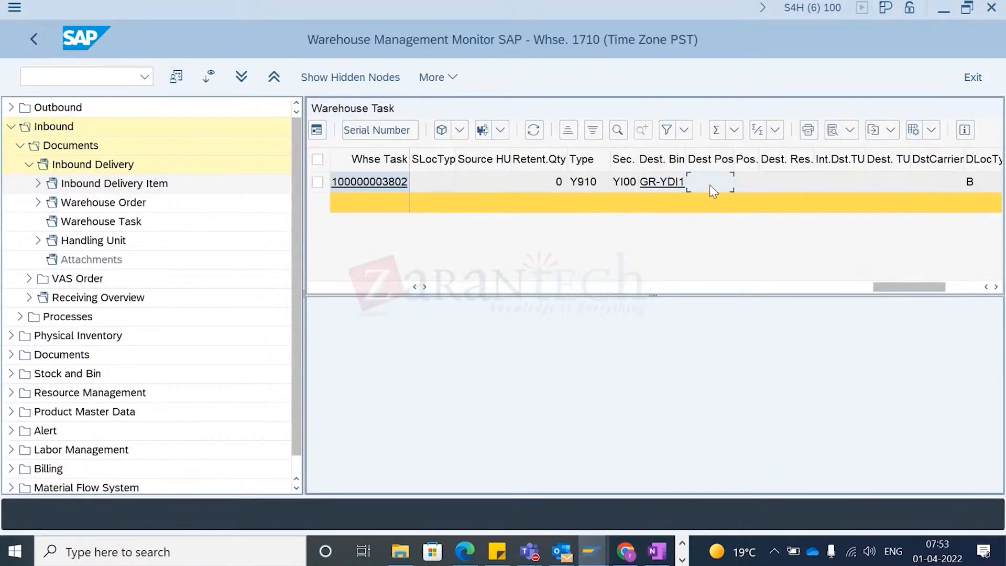
{"action": "key", "text": "Left"}
{"action": "key", "text": "Left"}
{"action": "key", "text": "Left"}
{"action": "key", "text": "alt+Tab"}
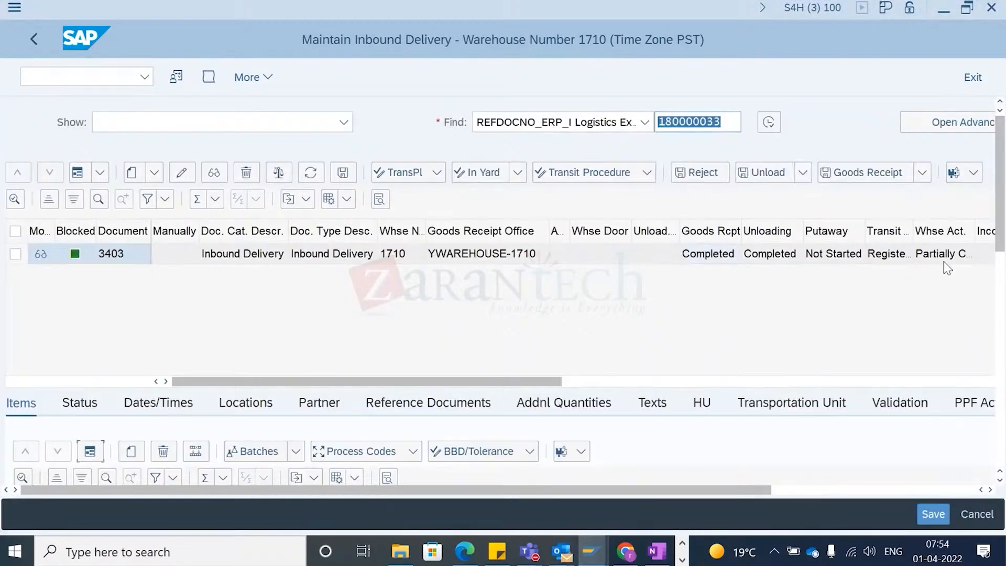
{"action": "left_click", "coordinate": [770, 254]}
{"action": "left_click", "coordinate": [381, 152]}
{"action": "left_click", "coordinate": [251, 78]}
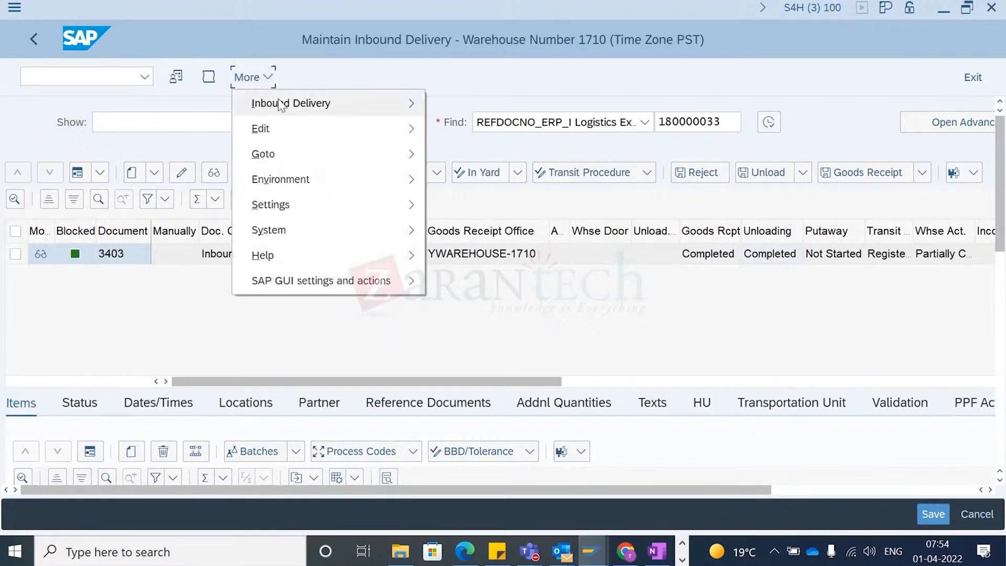
{"action": "mouse_move", "coordinate": [290, 102]}
{"action": "mouse_move", "coordinate": [496, 135]}
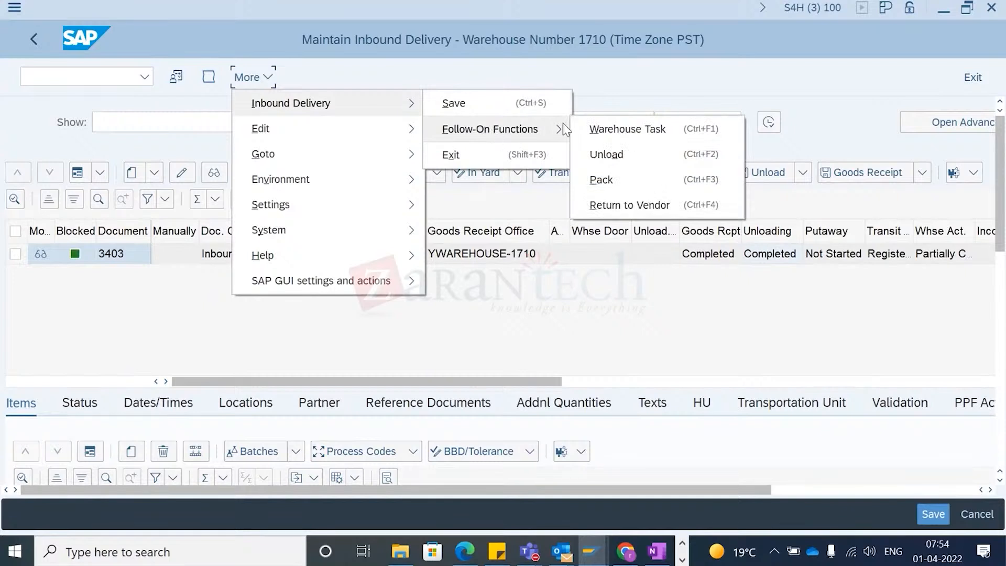
{"action": "left_click", "coordinate": [625, 133]}
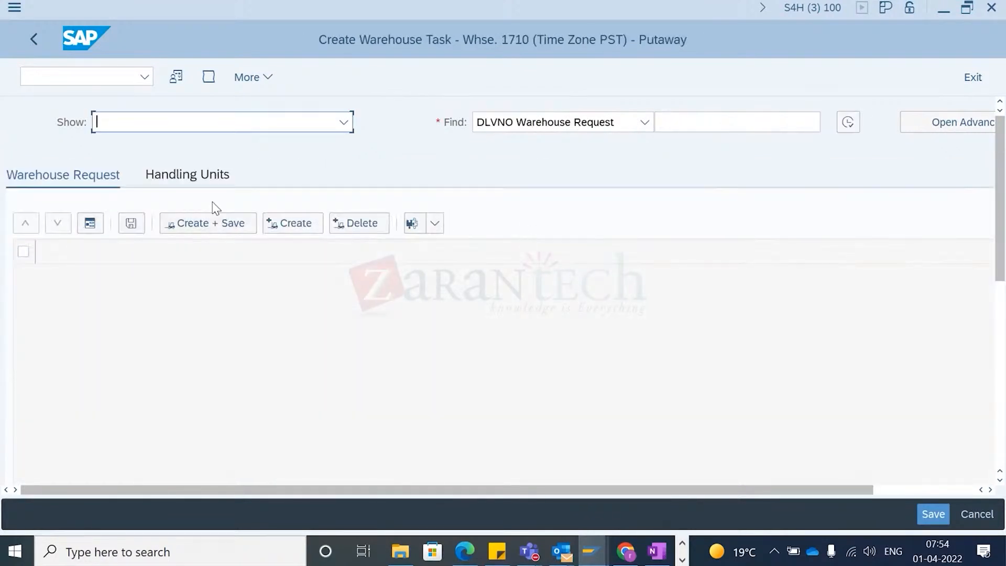
{"action": "left_click", "coordinate": [198, 183]}
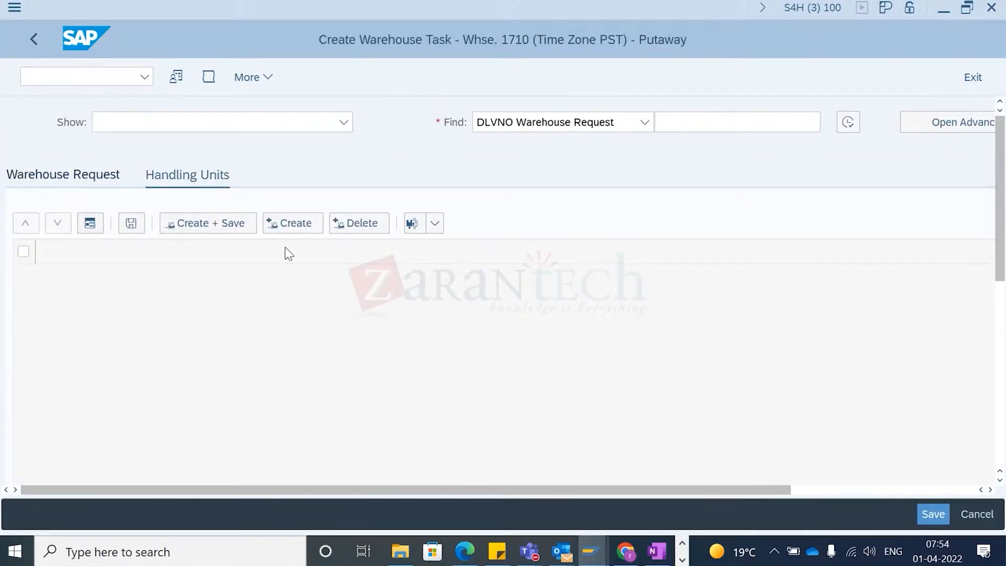
{"action": "left_click", "coordinate": [43, 40]}
- Select inbound delivery 3403 and open putaway warehouse task creation for it
{"action": "left_click", "coordinate": [15, 255]}
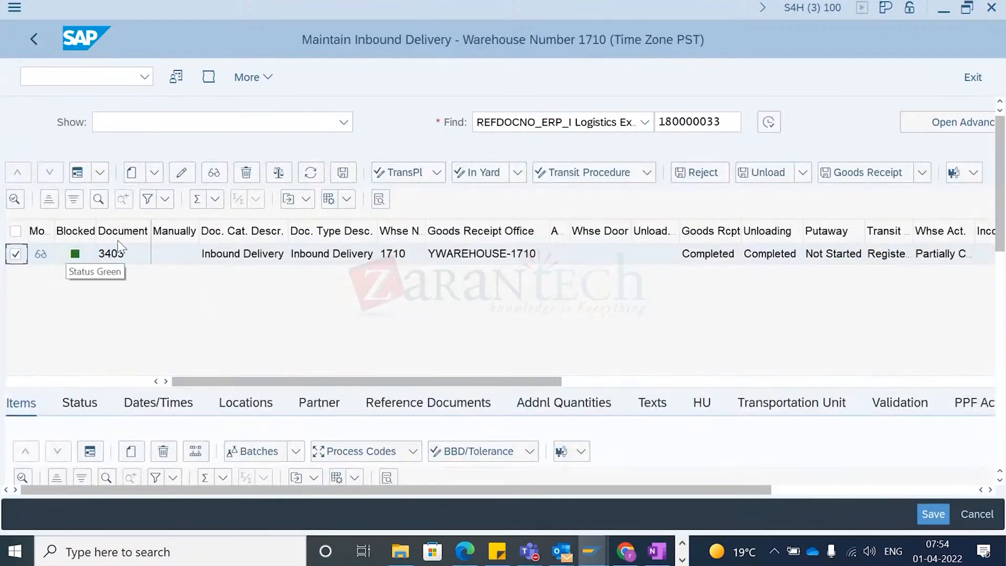
{"action": "left_click", "coordinate": [259, 83]}
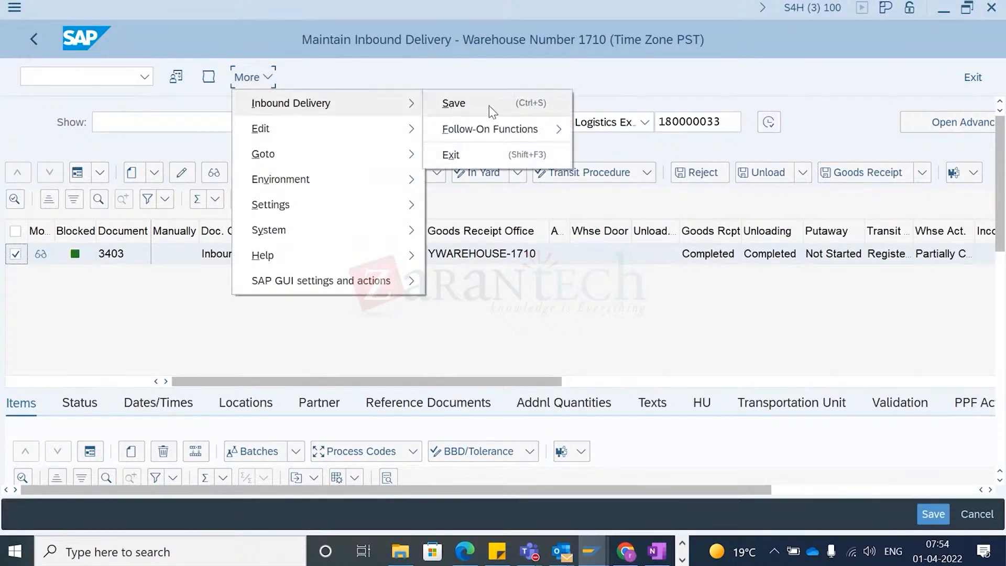
{"action": "mouse_move", "coordinate": [492, 129]}
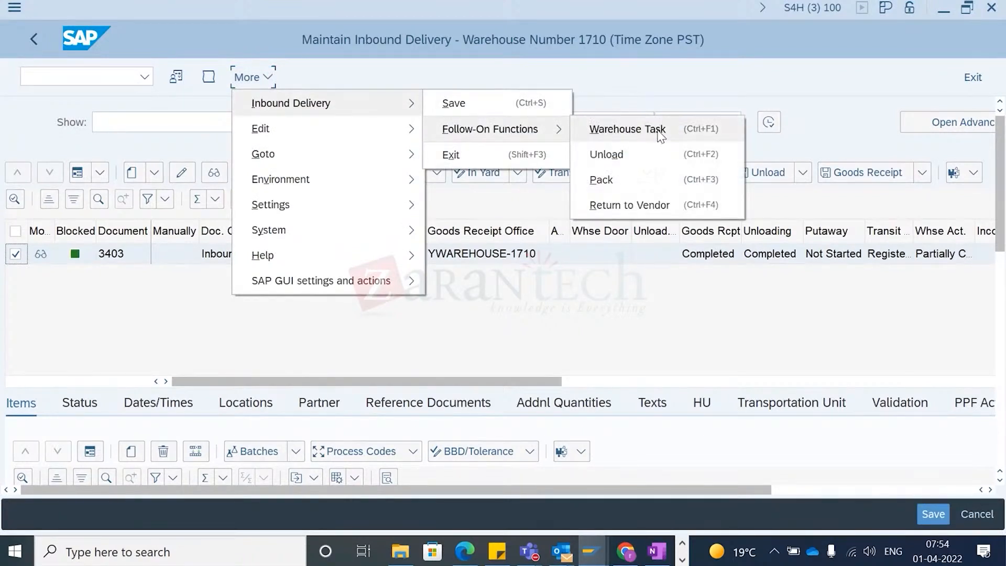
{"action": "left_click", "coordinate": [659, 131]}
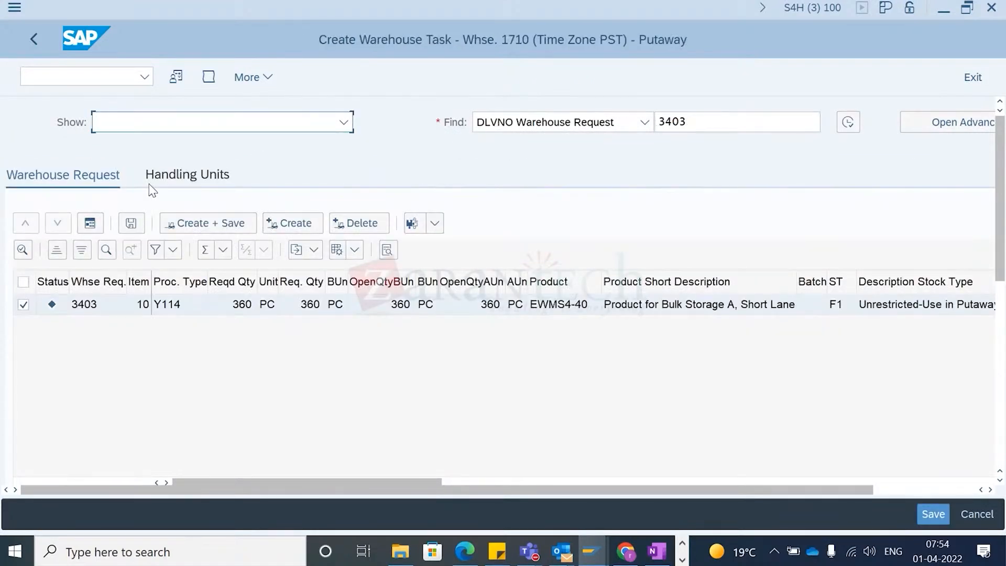
- Review warehouse request 3403's item quantities, product and stock type columns
{"action": "left_click", "coordinate": [178, 176]}
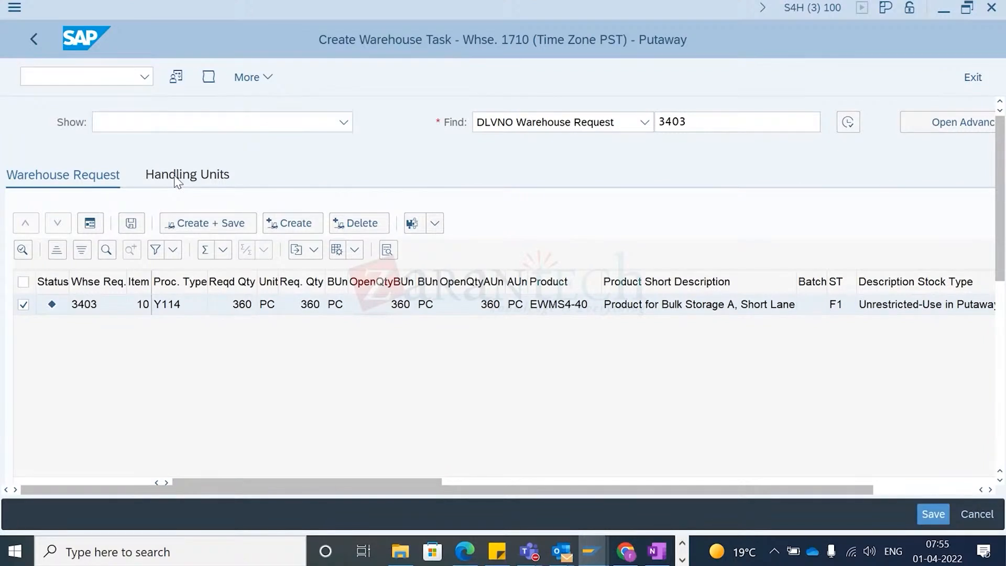
{"action": "left_click", "coordinate": [62, 178]}
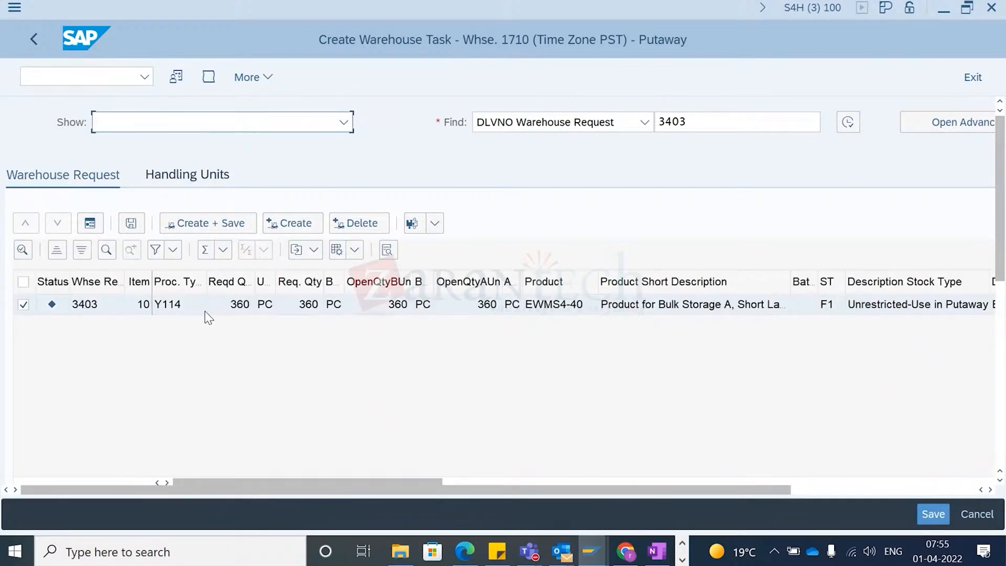
{"action": "left_click", "coordinate": [188, 309]}
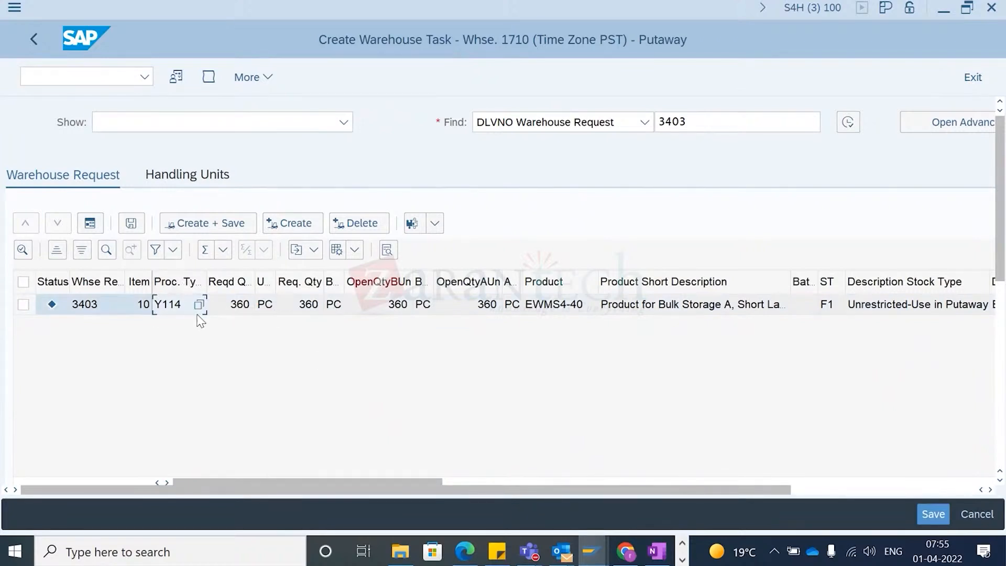
{"action": "scroll", "coordinate": [445, 325], "scroll_direction": "right", "scroll_amount": 5}
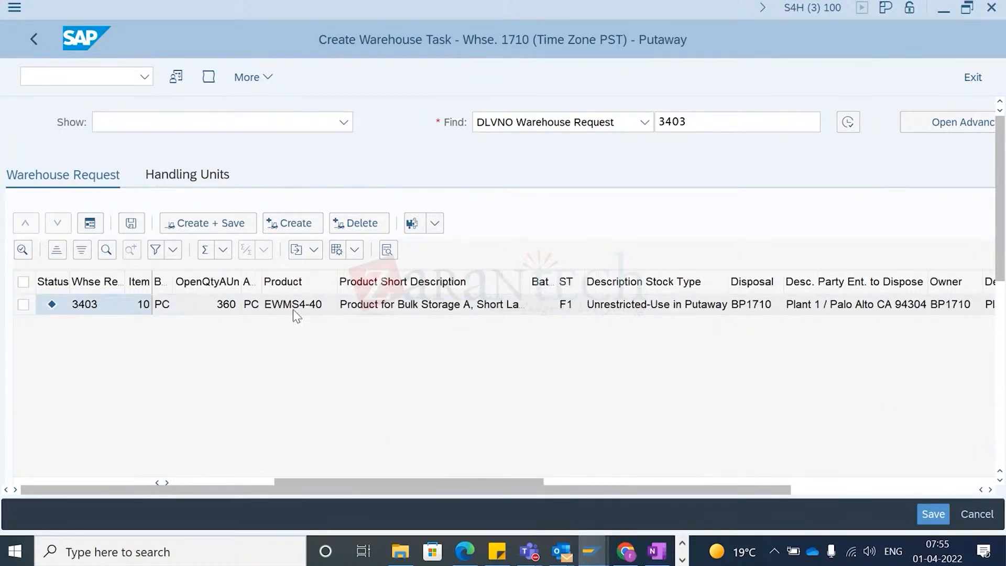
{"action": "scroll", "coordinate": [291, 311], "scroll_direction": "left", "scroll_amount": 5}
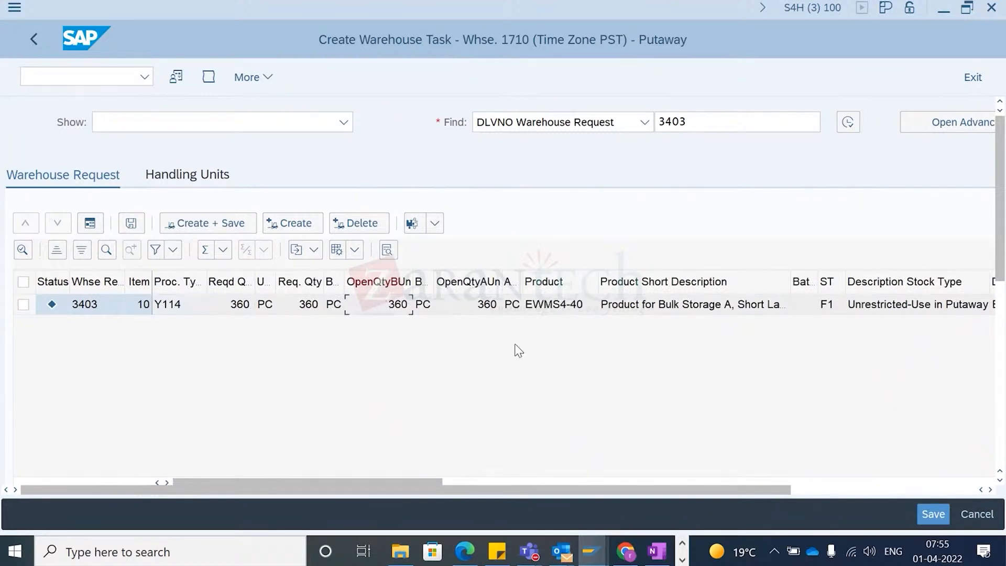
{"action": "scroll", "coordinate": [607, 348], "scroll_direction": "right", "scroll_amount": 5}
{"action": "scroll", "coordinate": [606, 348], "scroll_direction": "left", "scroll_amount": 5}
- Review the warehouse request item's default values, including the source bin
{"action": "left_click_drag", "start_coordinate": [1001, 183], "coordinate": [1004, 299]}
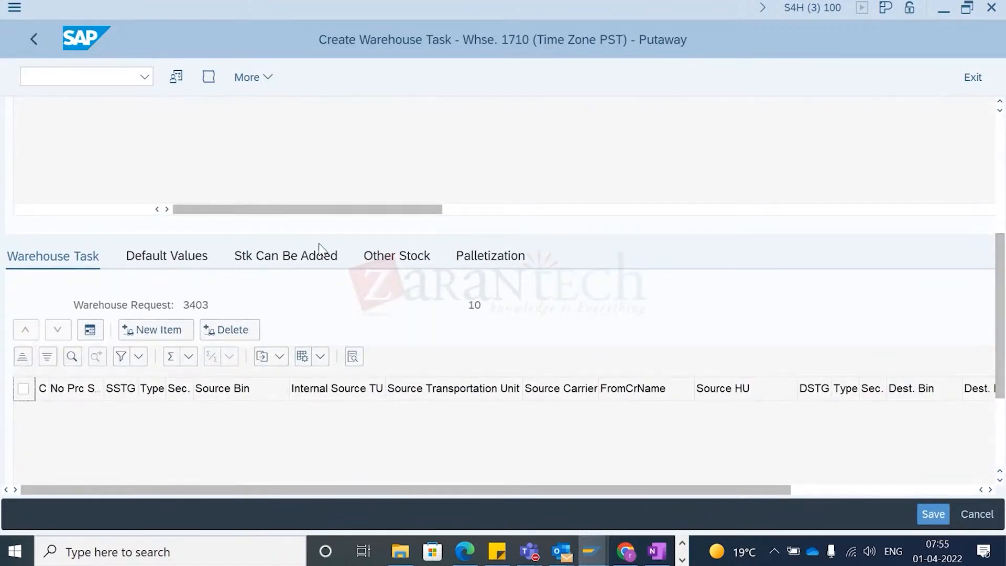
{"action": "left_click", "coordinate": [188, 262]}
{"action": "scroll", "coordinate": [359, 390], "scroll_direction": "down", "scroll_amount": 2}
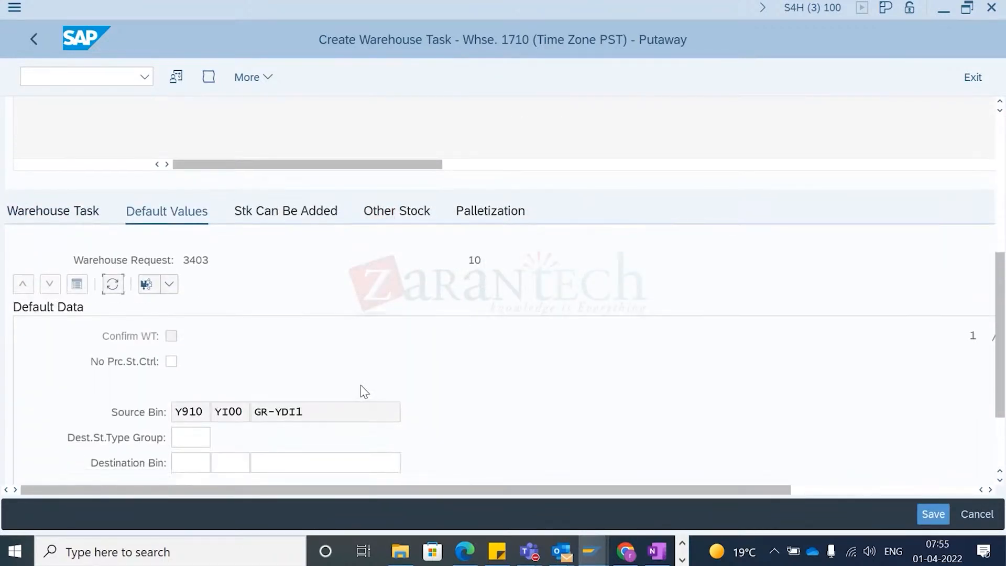
{"action": "left_click_drag", "start_coordinate": [188, 416], "coordinate": [292, 424]}
{"action": "left_click_drag", "start_coordinate": [315, 412], "coordinate": [224, 419]}
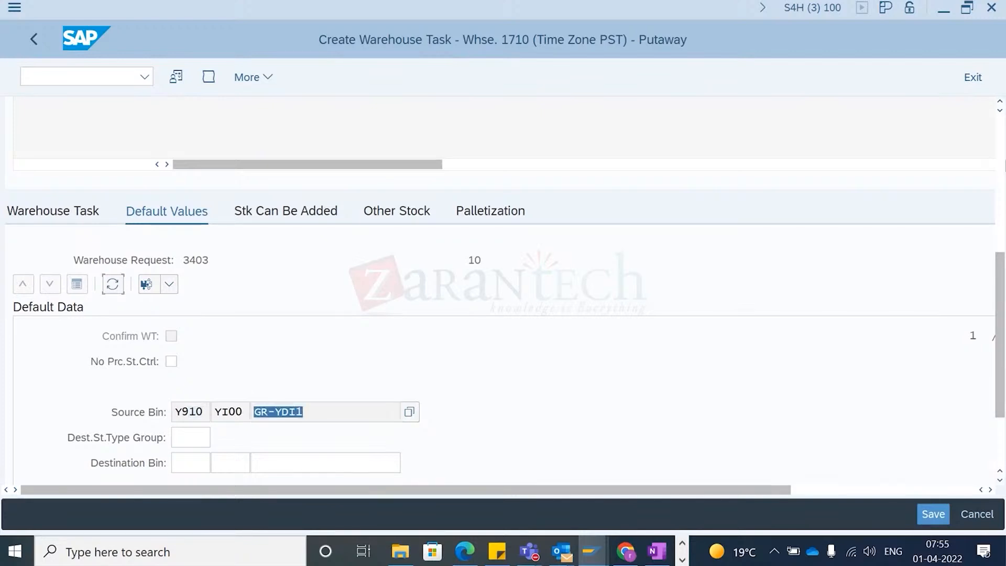
{"action": "left_click", "coordinate": [1001, 156]}
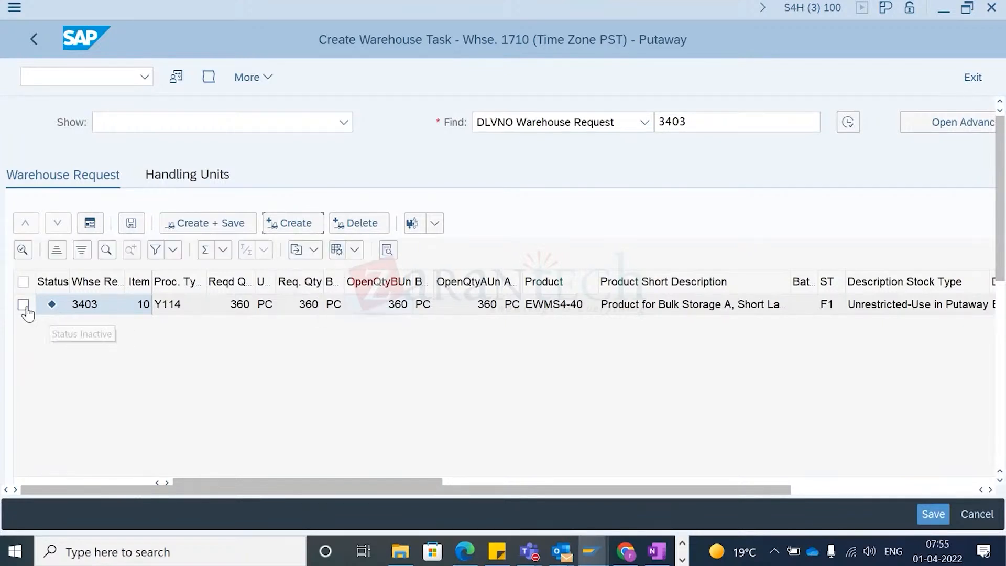
- Create a putaway warehouse task for warehouse request 3403's item and review the proposed task's source and destination bins
{"action": "left_click", "coordinate": [23, 305]}
{"action": "left_click", "coordinate": [292, 224]}
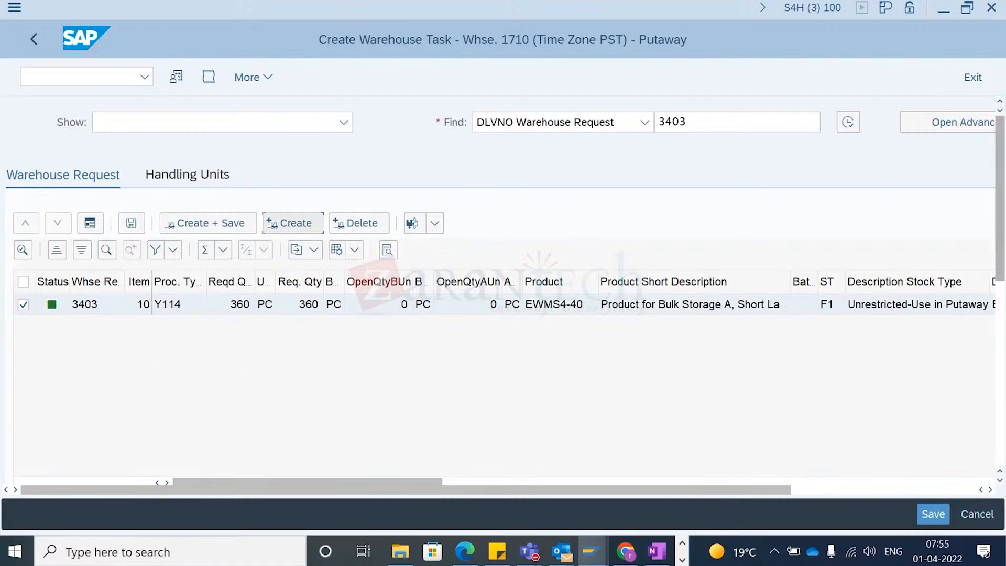
{"action": "scroll", "coordinate": [999, 252], "scroll_direction": "down", "scroll_amount": 5}
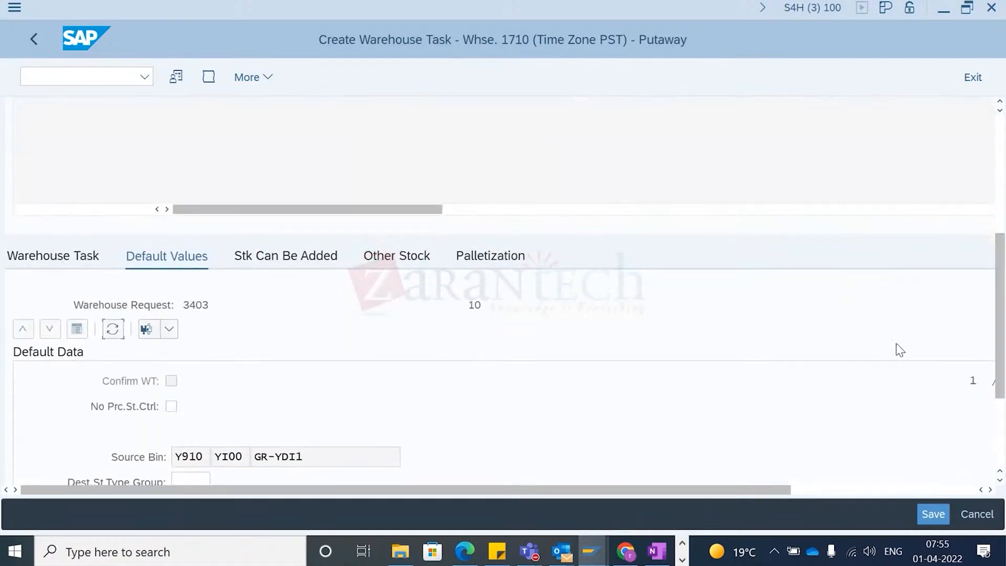
{"action": "left_click", "coordinate": [42, 255]}
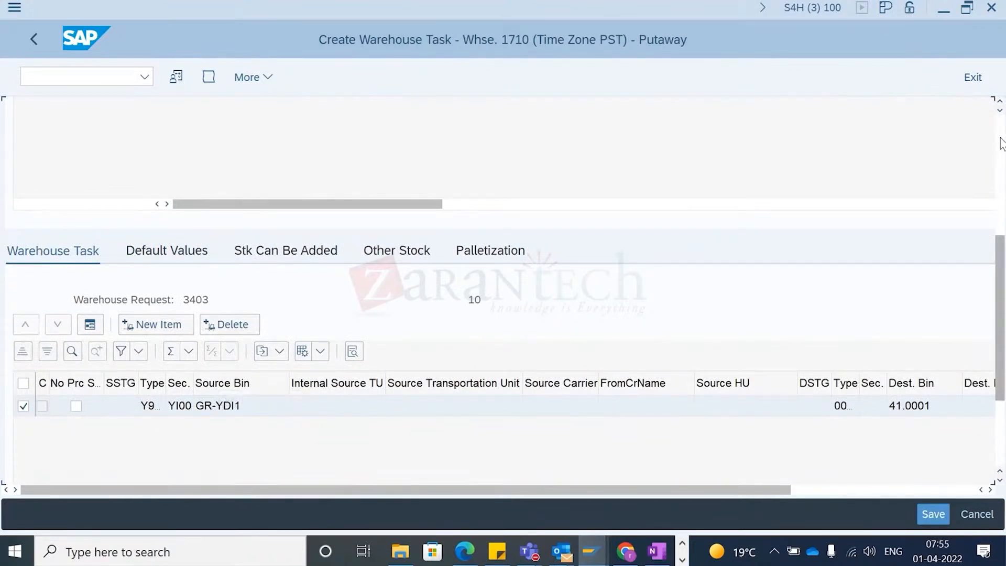
{"action": "scroll", "coordinate": [1001, 143], "scroll_direction": "up", "scroll_amount": 5}
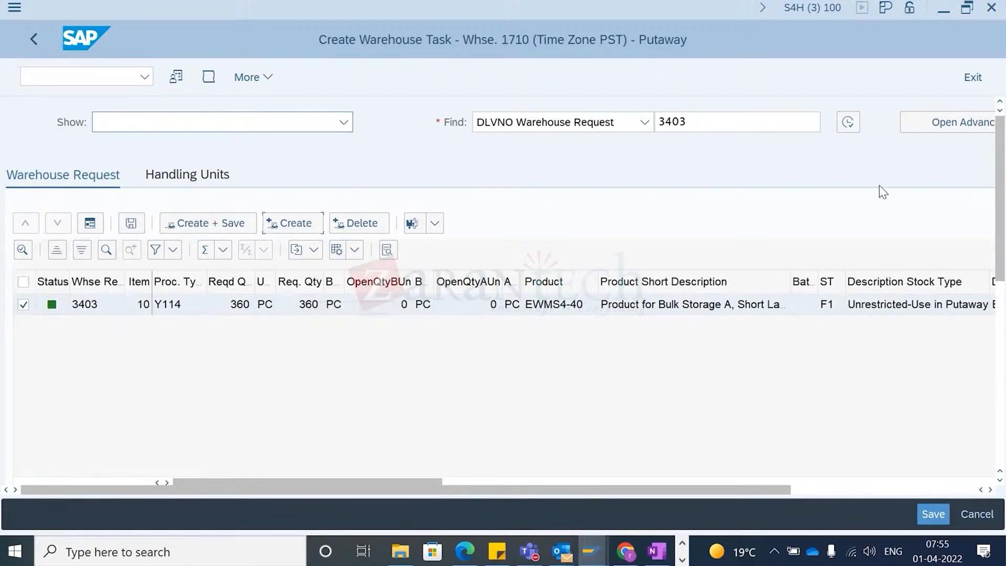
{"action": "scroll", "coordinate": [1001, 156], "scroll_direction": "down", "scroll_amount": 5}
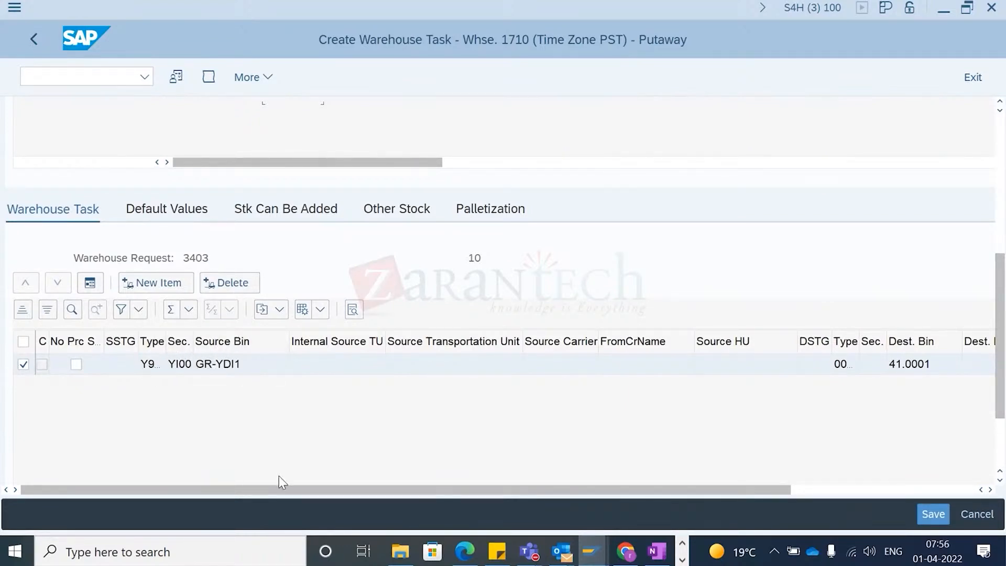
{"action": "scroll", "coordinate": [303, 496], "scroll_direction": "down", "scroll_amount": 1}
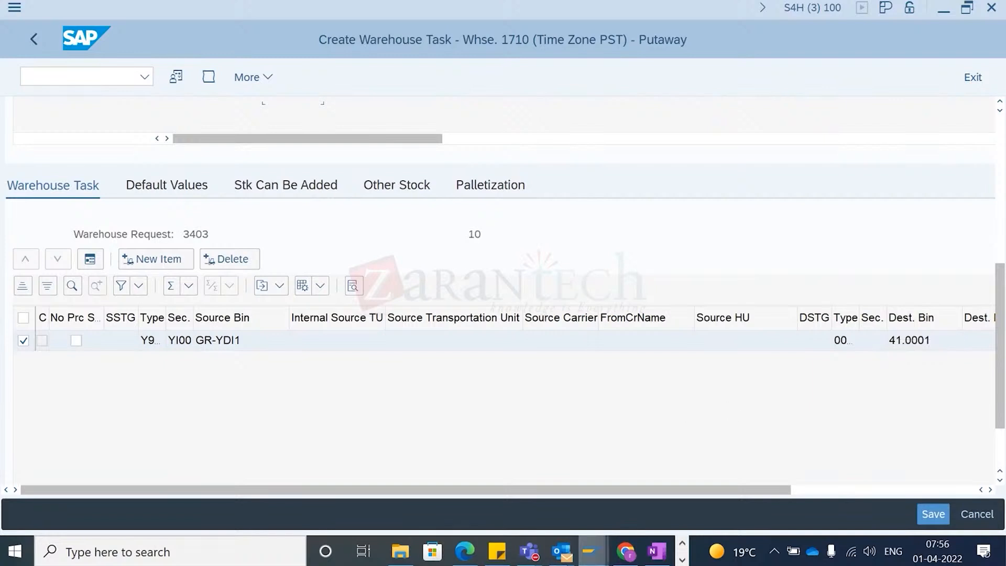
- Switch to the customizing window and browse the IMG's goods receipt putaway strategy settings, including storage type search
{"action": "left_click", "coordinate": [591, 552]}
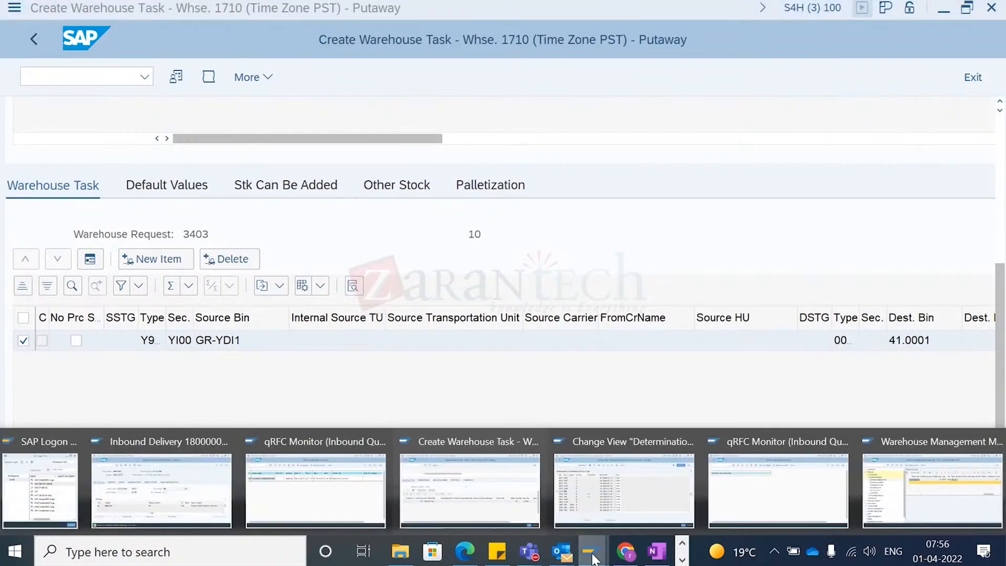
{"action": "left_click", "coordinate": [630, 496]}
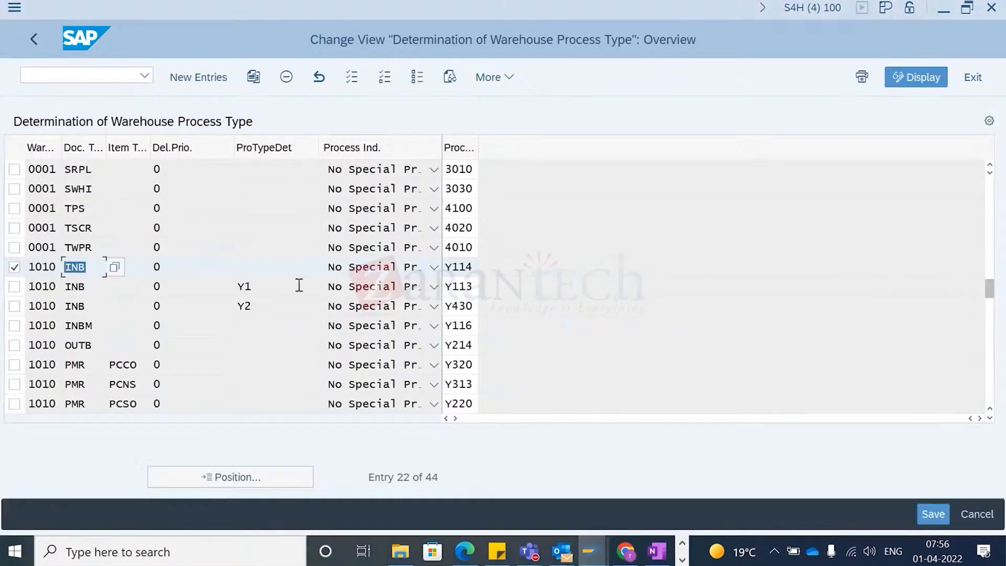
{"action": "left_click", "coordinate": [30, 49]}
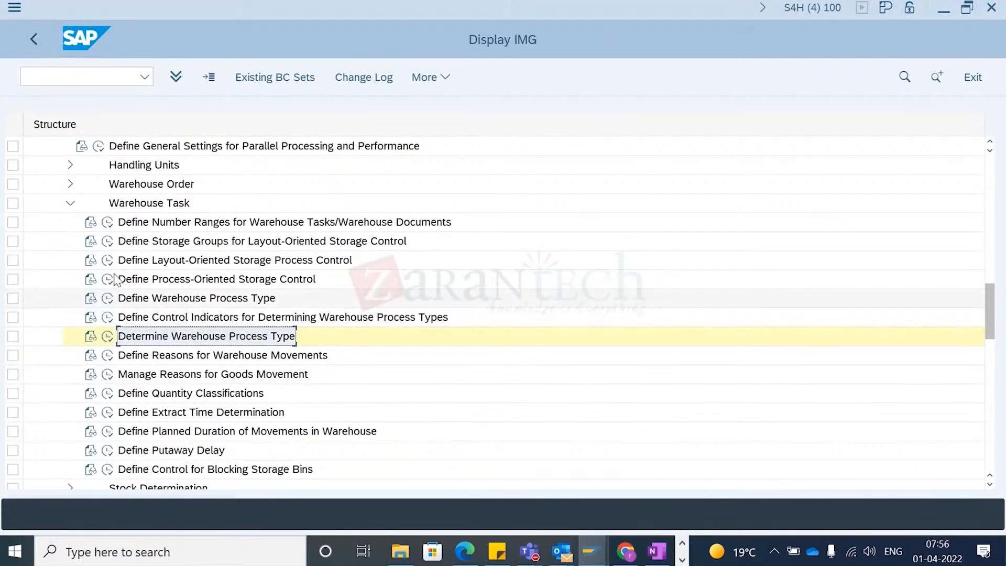
{"action": "left_click", "coordinate": [69, 204]}
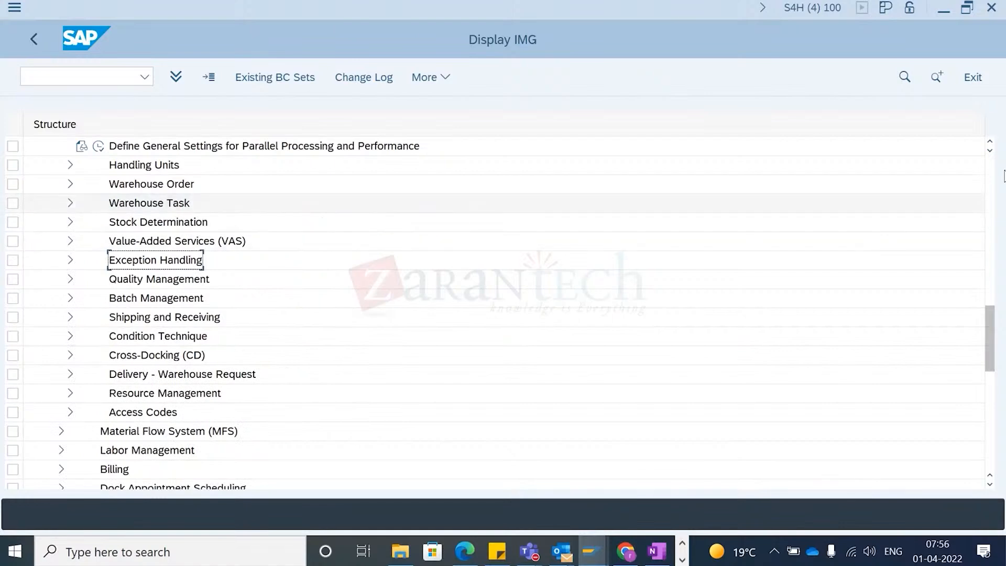
{"action": "scroll", "coordinate": [100, 259], "scroll_direction": "up", "scroll_amount": 4}
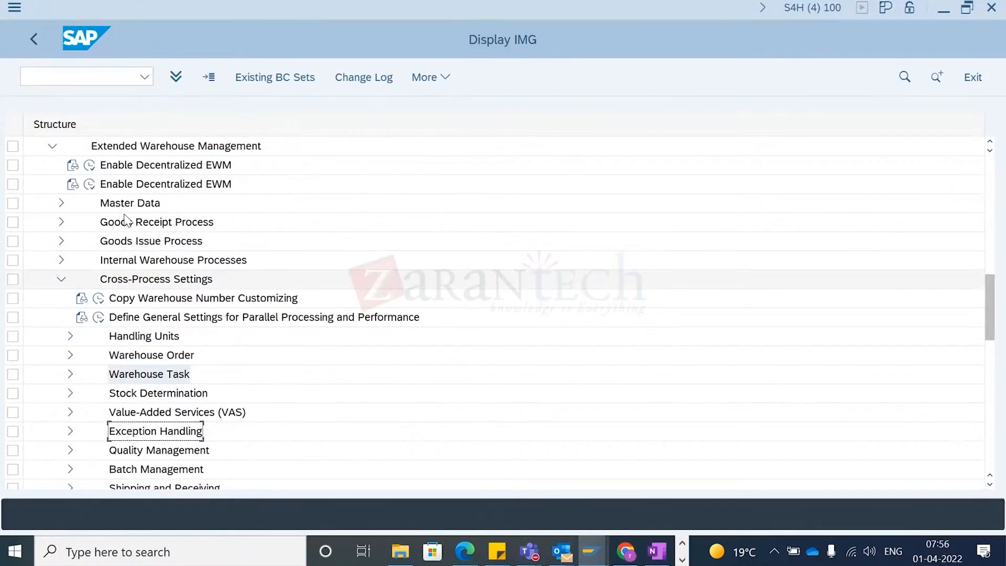
{"action": "left_click", "coordinate": [62, 279]}
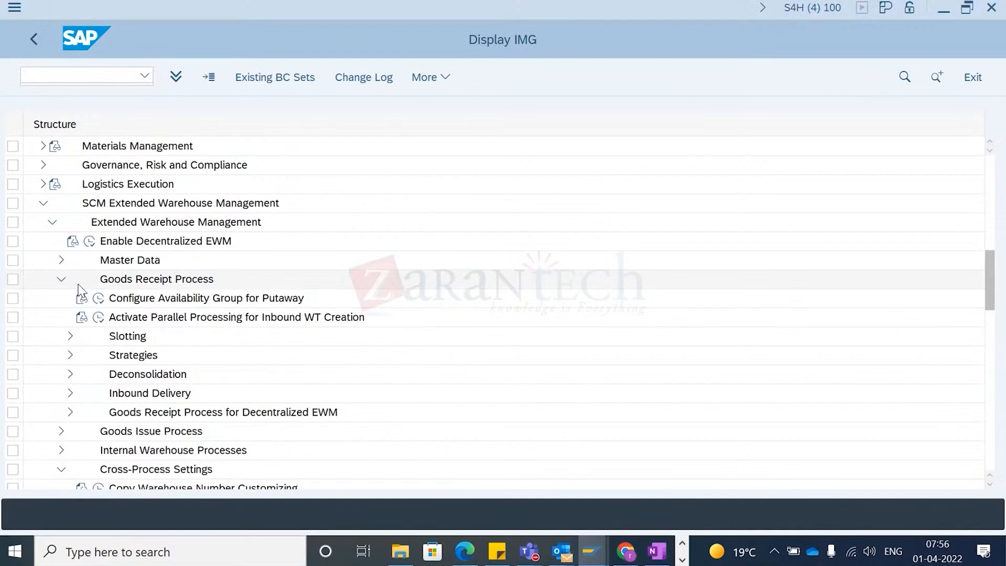
{"action": "left_click", "coordinate": [71, 355]}
{"action": "scroll", "coordinate": [106, 357], "scroll_direction": "down", "scroll_amount": 1}
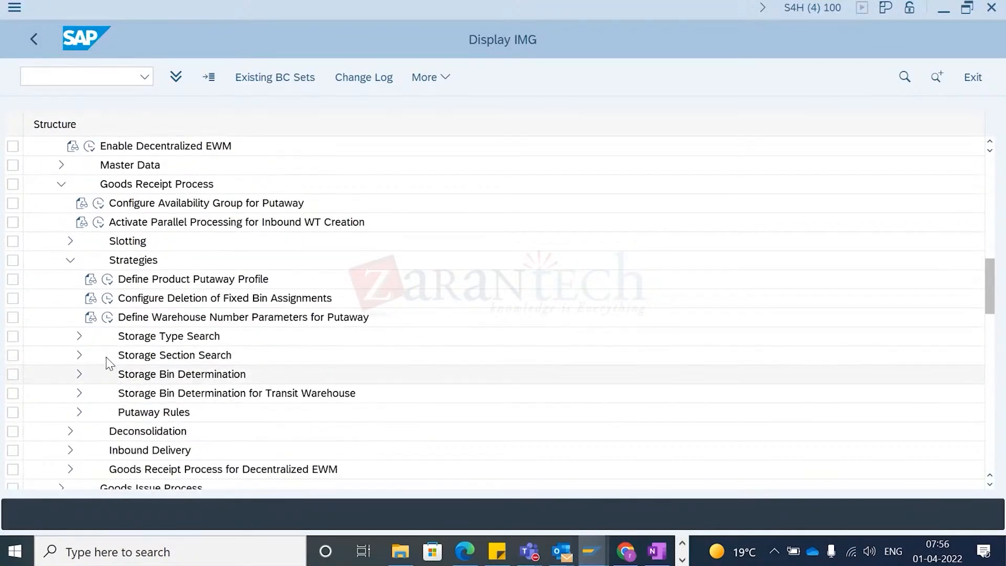
{"action": "left_click", "coordinate": [79, 336]}
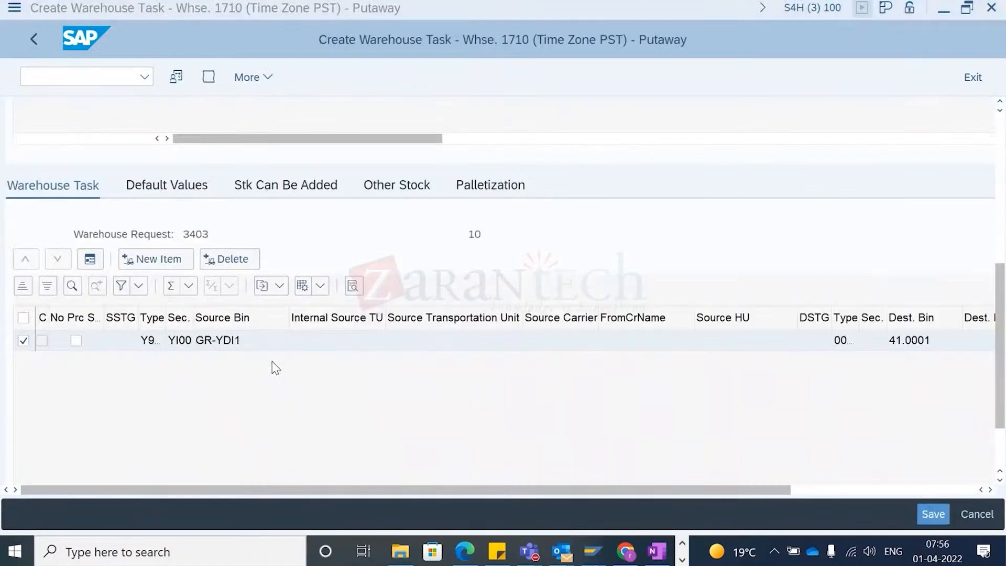
- Open the warehouse task creation log and examine the source data determination messages
{"action": "left_click", "coordinate": [234, 261]}
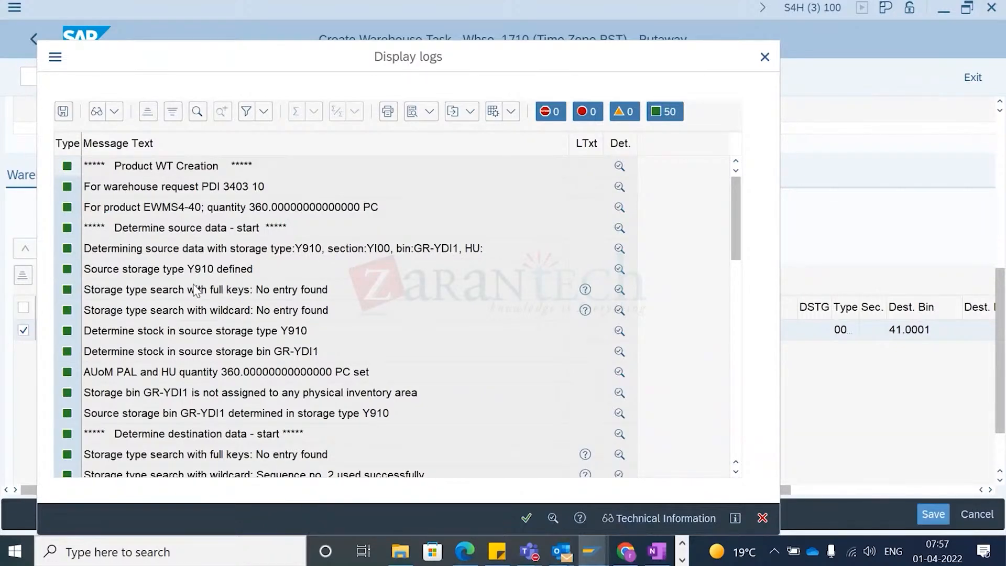
{"action": "scroll", "coordinate": [227, 263], "scroll_direction": "down", "scroll_amount": 1}
{"action": "left_click", "coordinate": [198, 212]}
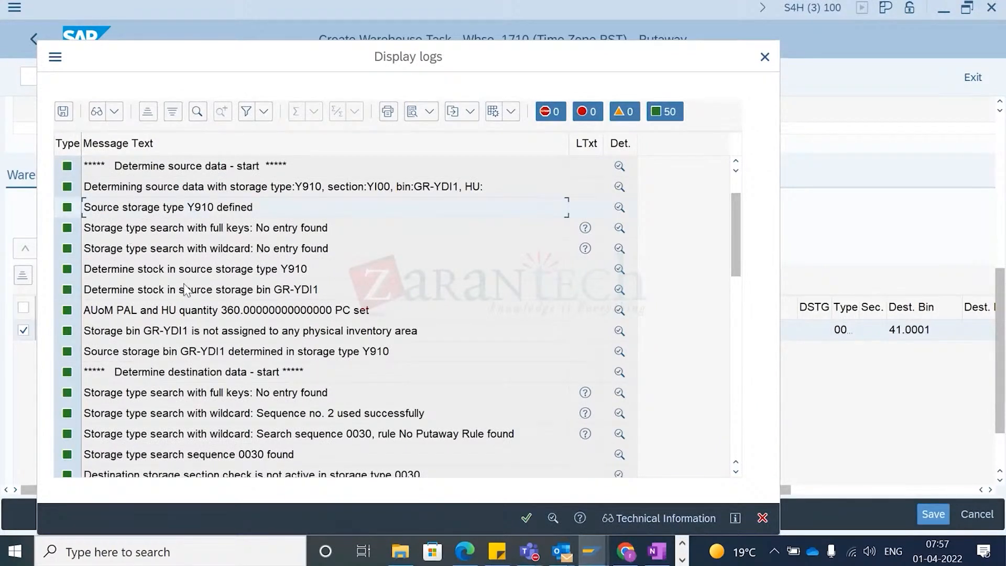
{"action": "left_click", "coordinate": [277, 292]}
{"action": "scroll", "coordinate": [275, 290], "scroll_direction": "down", "scroll_amount": 1}
{"action": "left_click", "coordinate": [170, 256]}
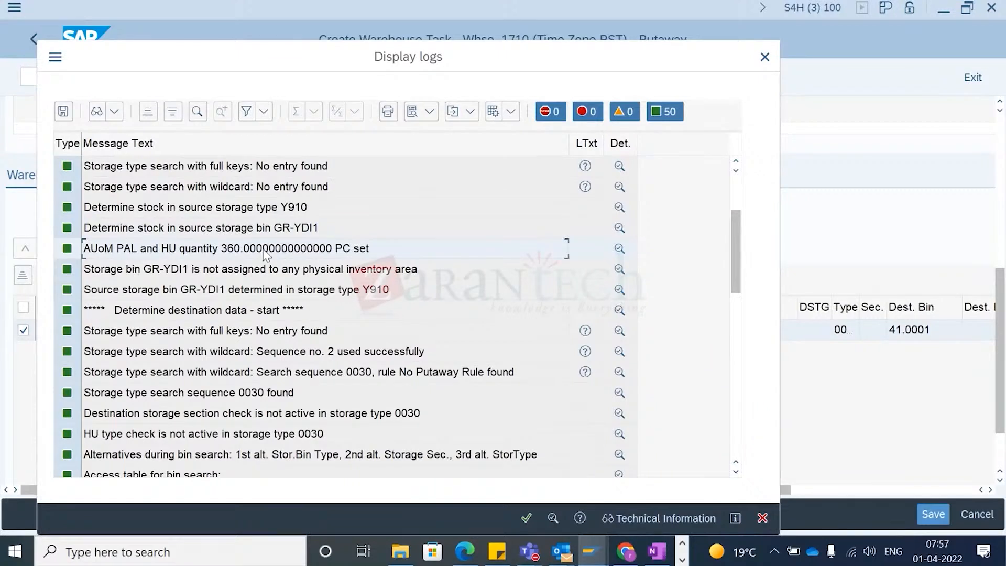
{"action": "left_click", "coordinate": [166, 274]}
{"action": "left_click", "coordinate": [162, 290]}
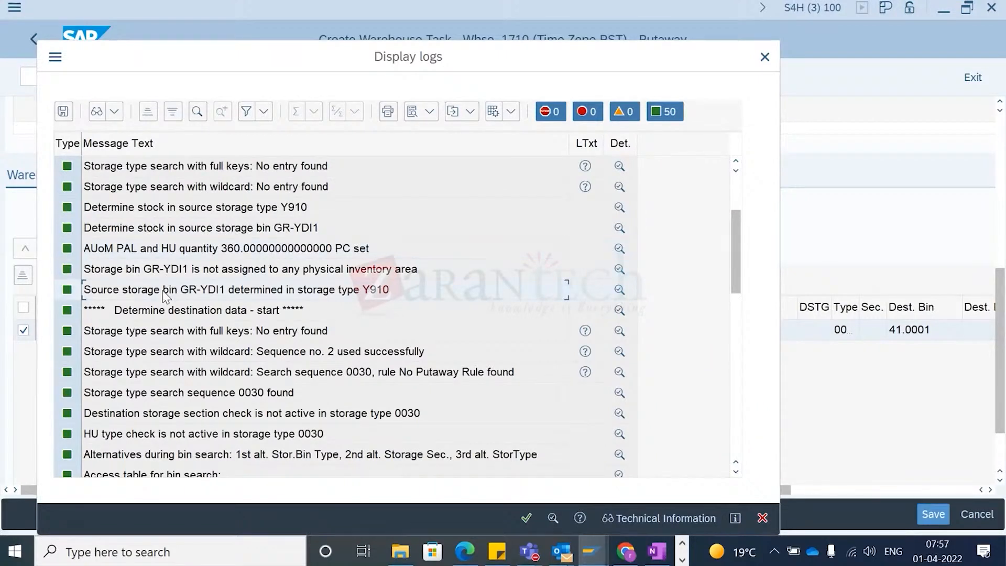
{"action": "left_click", "coordinate": [155, 313]}
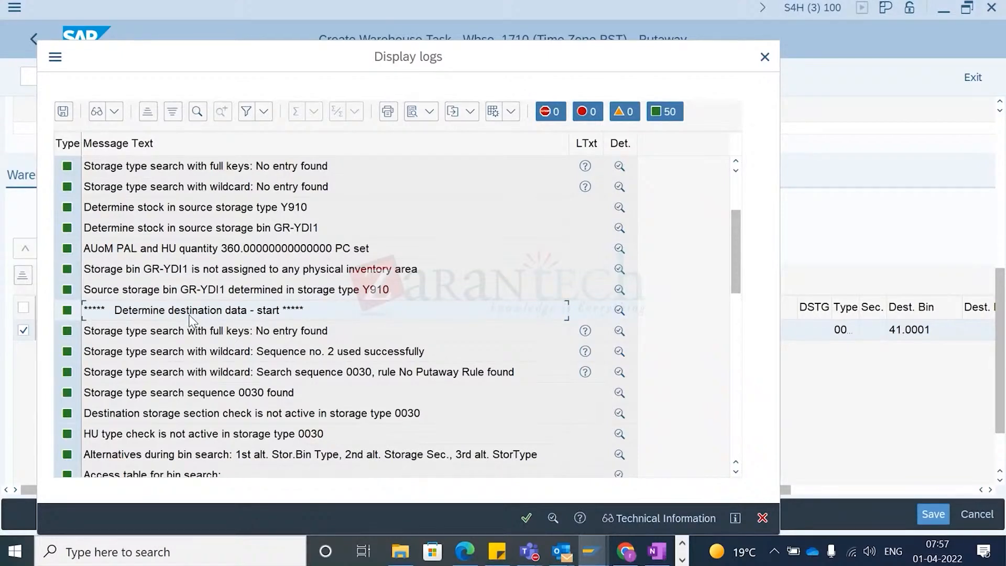
- Examine the log's destination data messages for storage type search and bin search
{"action": "scroll", "coordinate": [202, 322], "scroll_direction": "down", "scroll_amount": 1}
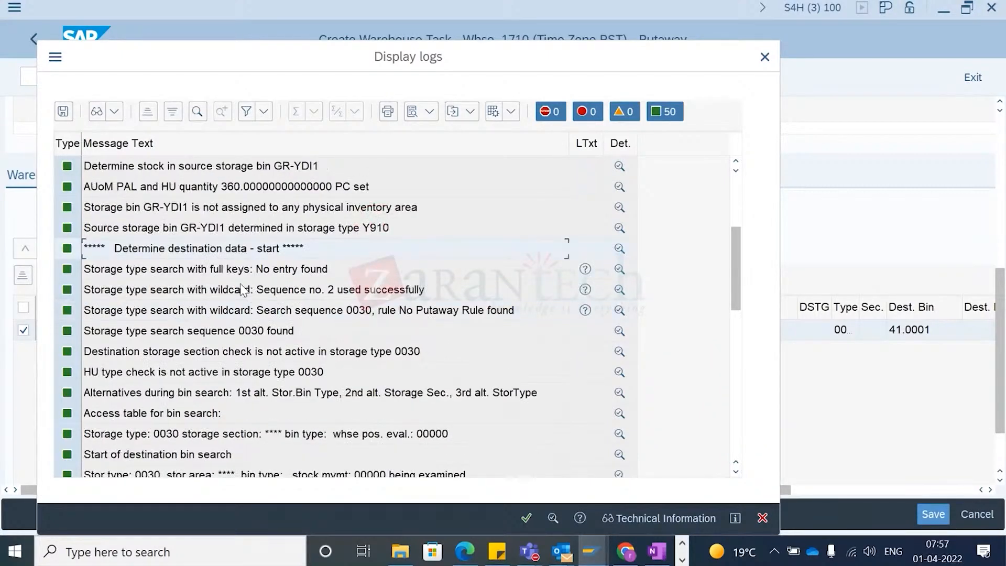
{"action": "left_click", "coordinate": [121, 297]}
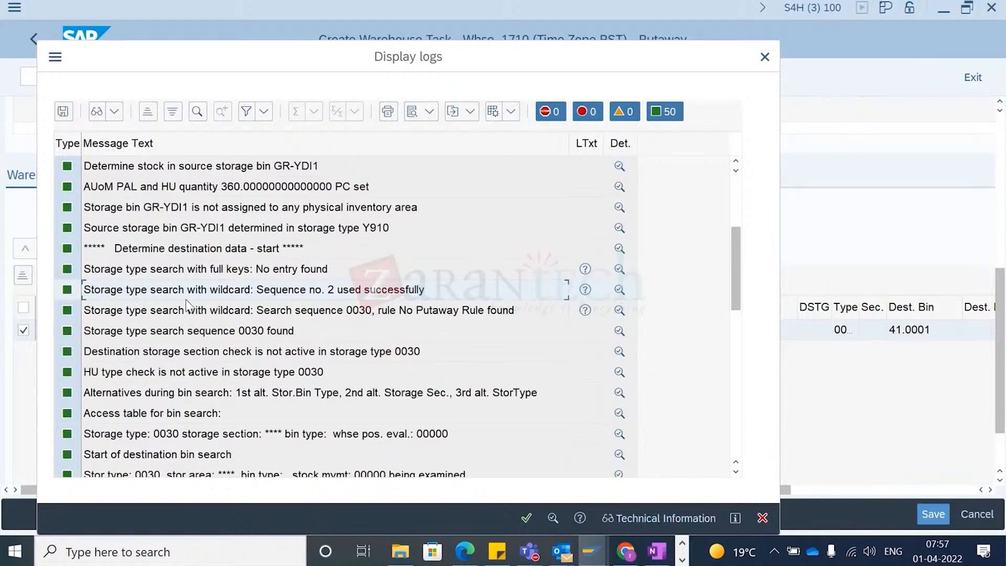
{"action": "left_click", "coordinate": [108, 333]}
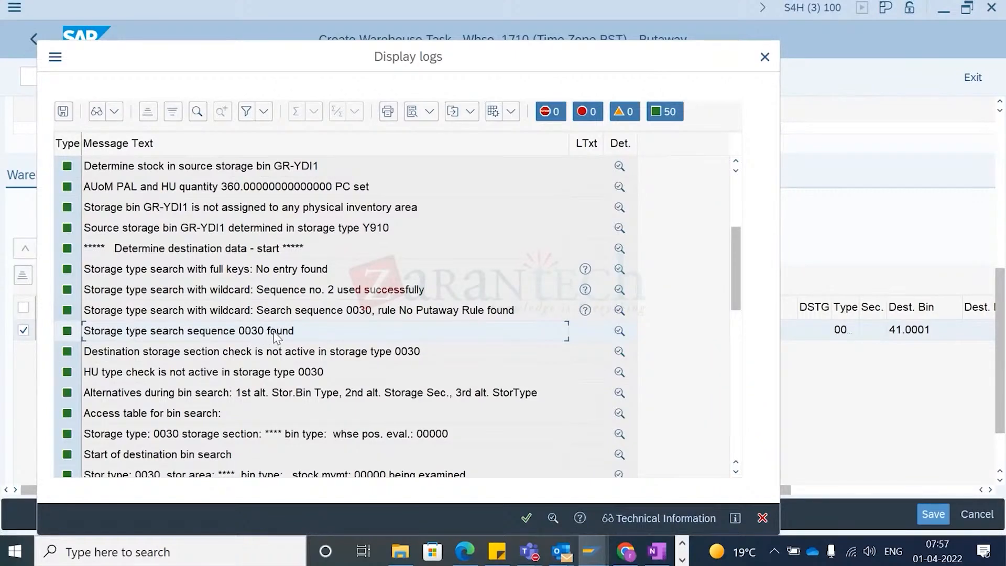
{"action": "scroll", "coordinate": [283, 337], "scroll_direction": "down", "scroll_amount": 2}
{"action": "scroll", "coordinate": [235, 309], "scroll_direction": "up", "scroll_amount": 1}
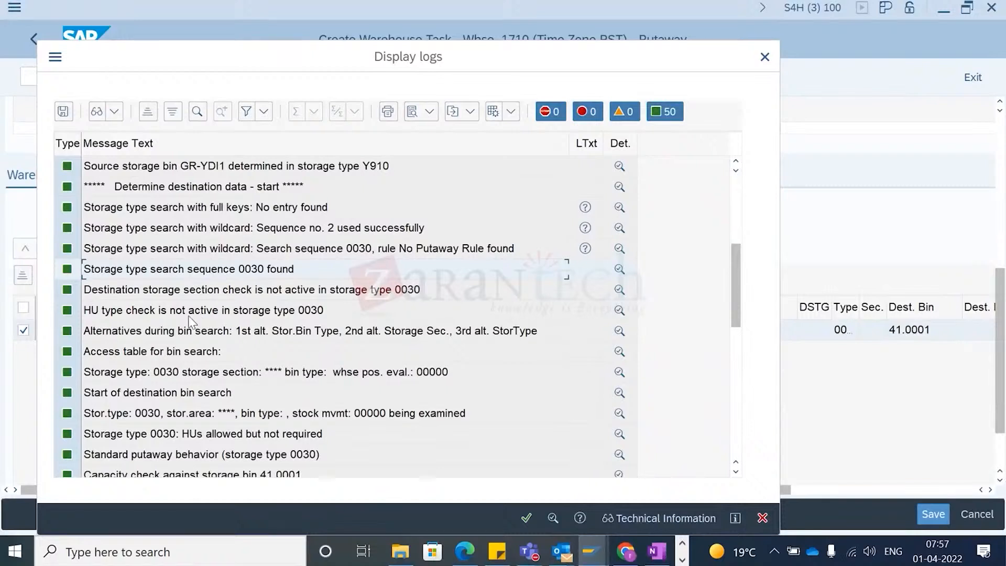
{"action": "left_click", "coordinate": [128, 296]}
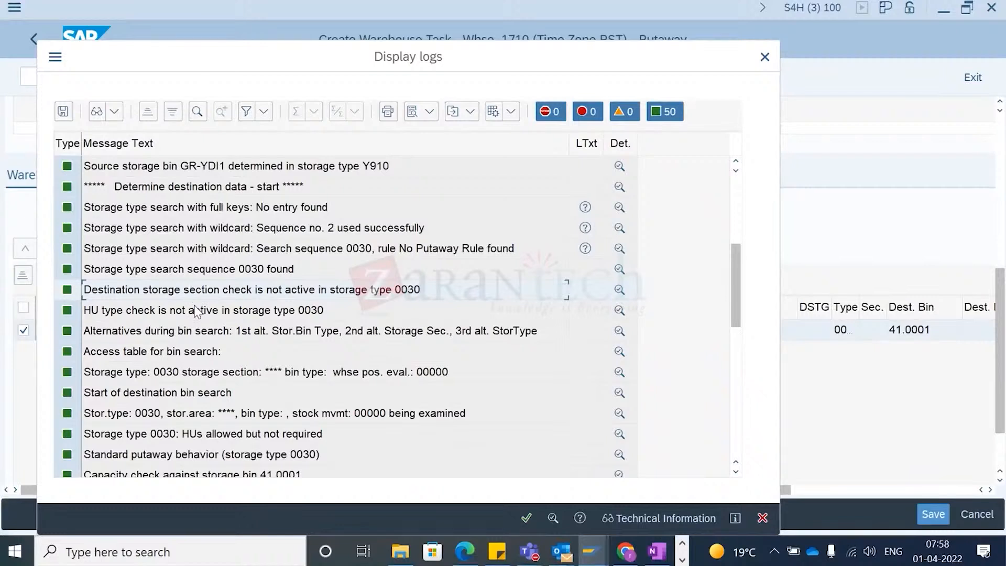
{"action": "left_click", "coordinate": [144, 315]}
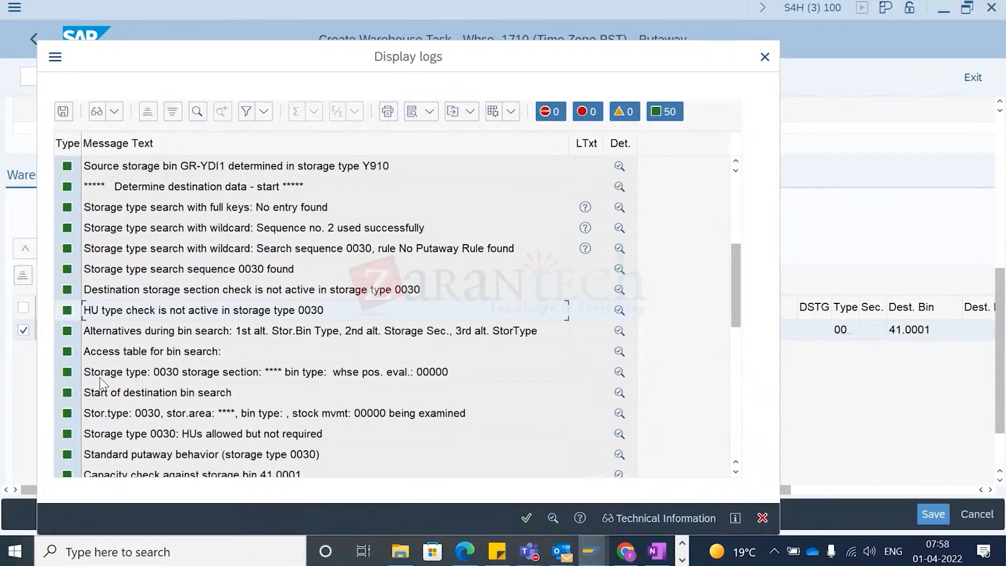
{"action": "scroll", "coordinate": [114, 431], "scroll_direction": "down", "scroll_amount": 1}
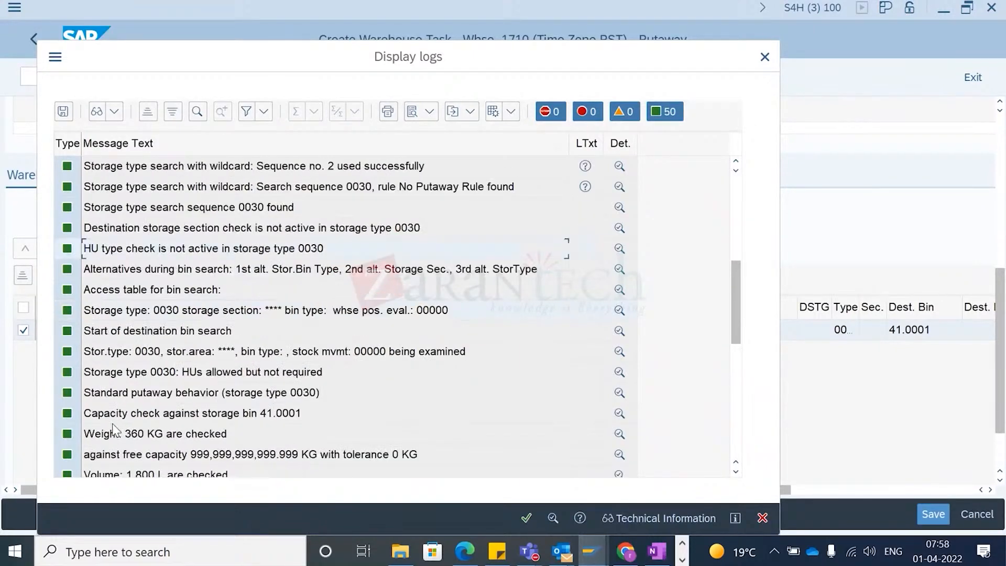
{"action": "left_click", "coordinate": [182, 212]}
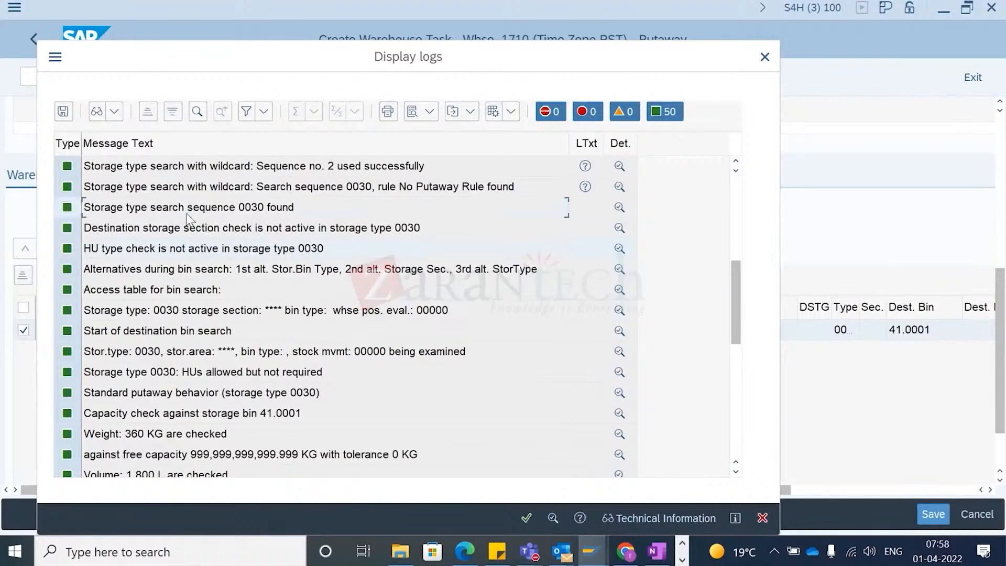
{"action": "scroll", "coordinate": [163, 366], "scroll_direction": "down", "scroll_amount": 2}
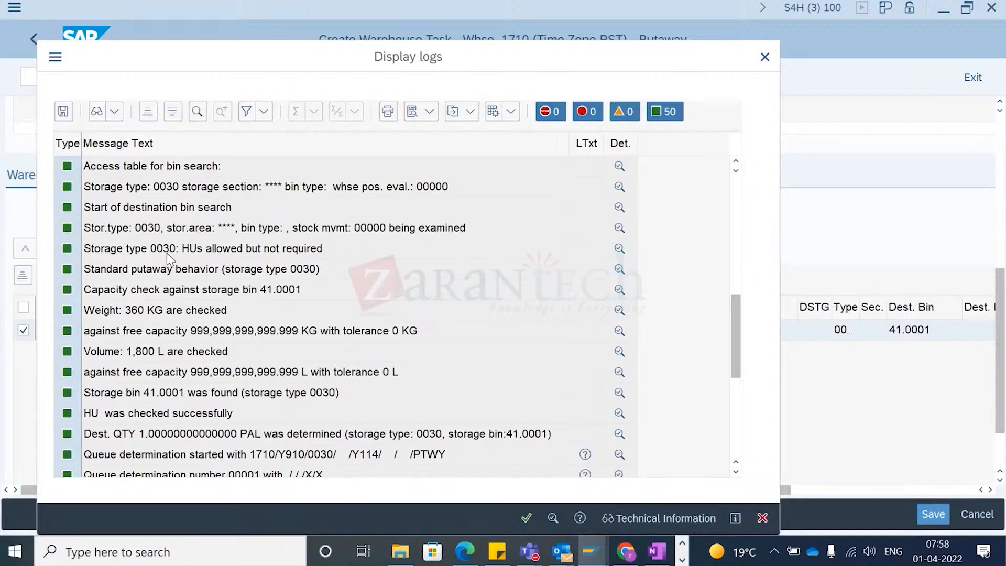
{"action": "left_click", "coordinate": [158, 291]}
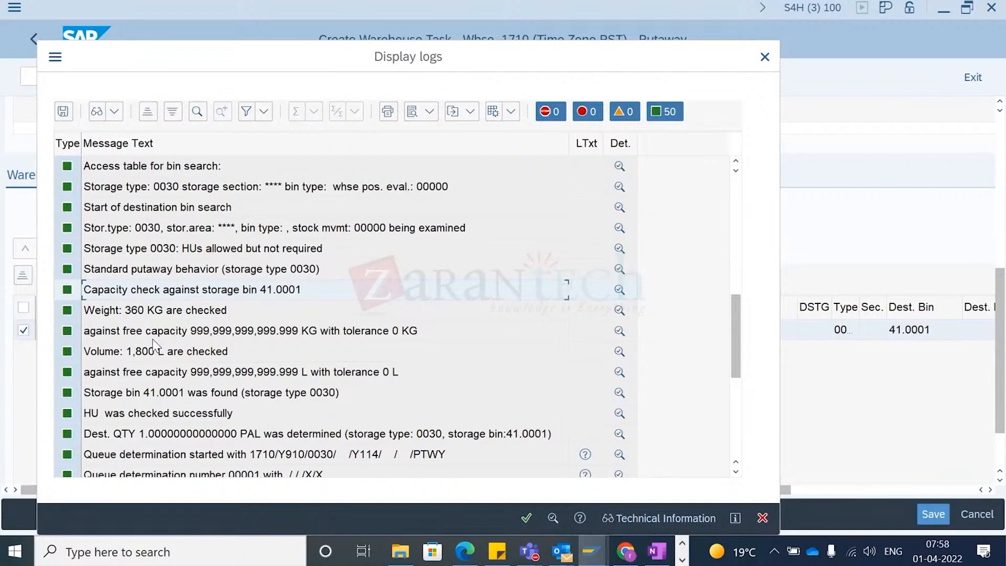
- Examine the log's capacity check, destination bin and queue determination messages
{"action": "left_click", "coordinate": [164, 396]}
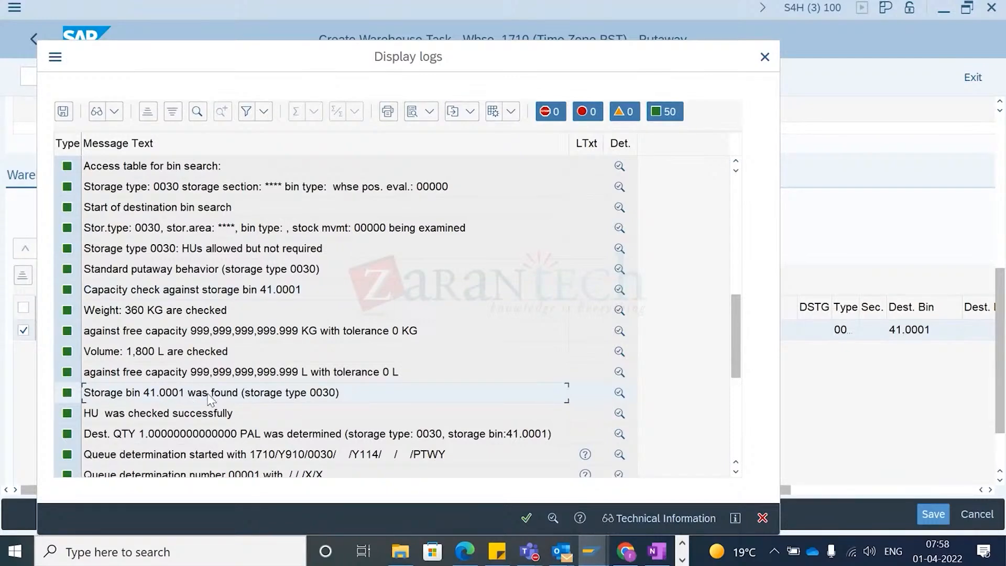
{"action": "scroll", "coordinate": [233, 434], "scroll_direction": "down", "scroll_amount": 1}
{"action": "left_click", "coordinate": [179, 375]}
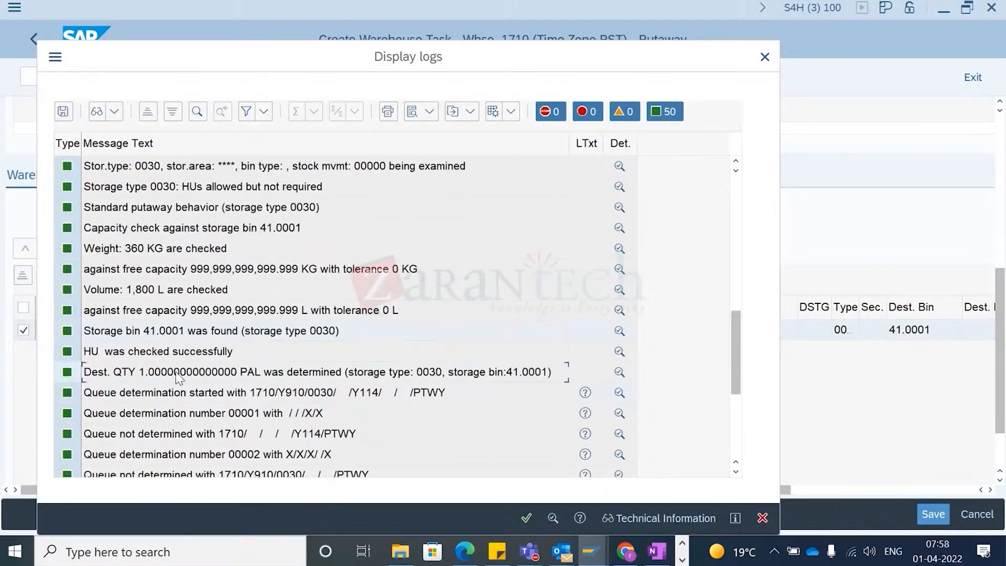
{"action": "scroll", "coordinate": [252, 403], "scroll_direction": "down", "scroll_amount": 1}
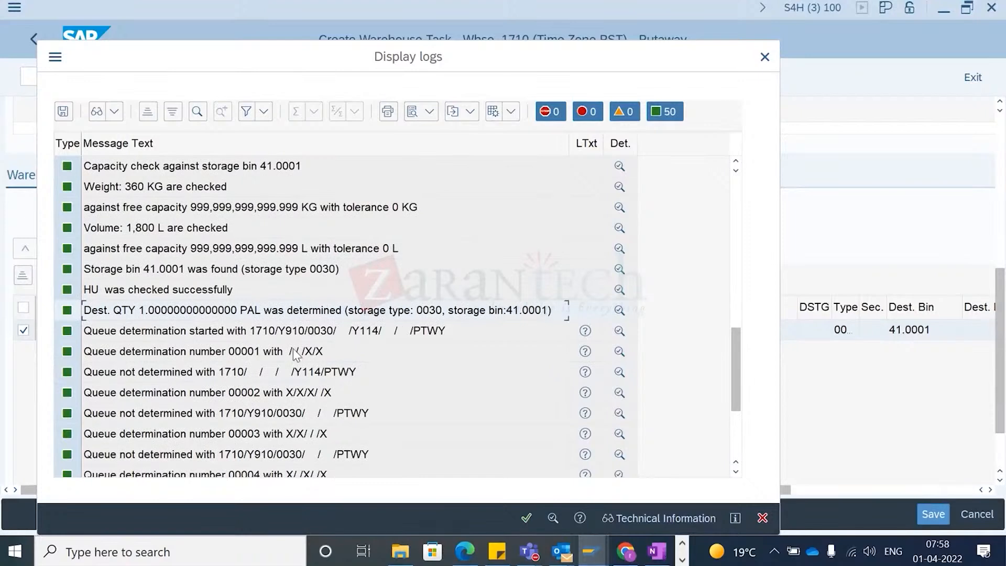
{"action": "scroll", "coordinate": [347, 383], "scroll_direction": "down", "scroll_amount": 3}
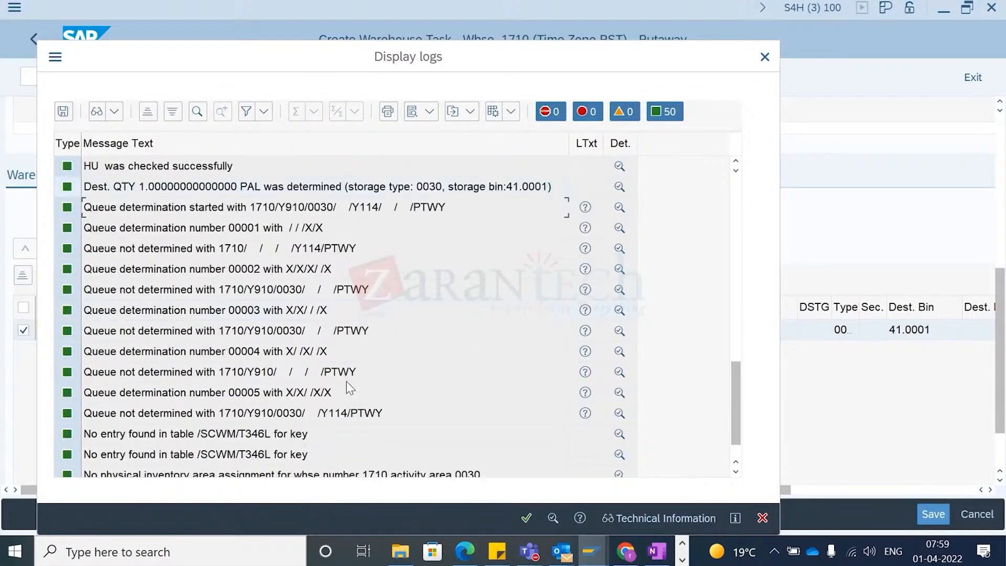
{"action": "scroll", "coordinate": [125, 388], "scroll_direction": "up", "scroll_amount": 1}
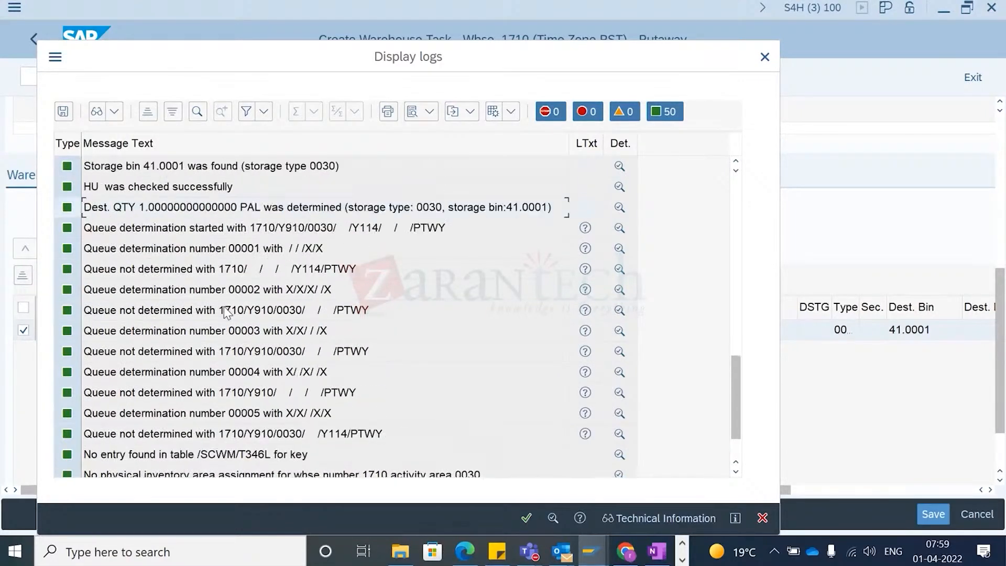
{"action": "scroll", "coordinate": [200, 318], "scroll_direction": "down", "scroll_amount": 1}
{"action": "scroll", "coordinate": [199, 318], "scroll_direction": "up", "scroll_amount": 1}
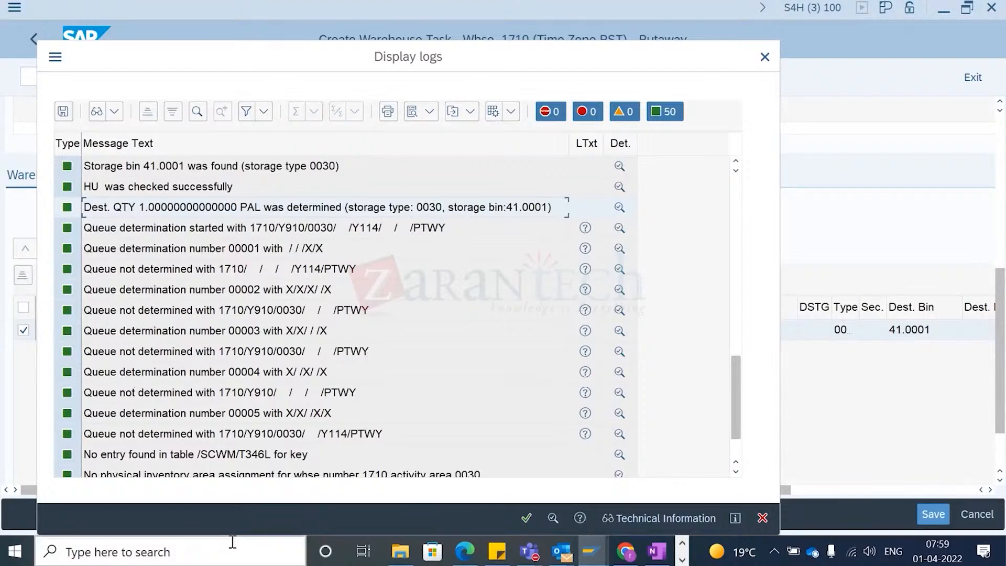
- Close the log and review the warehouse task's default values before returning to the task list
{"action": "left_click", "coordinate": [526, 519]}
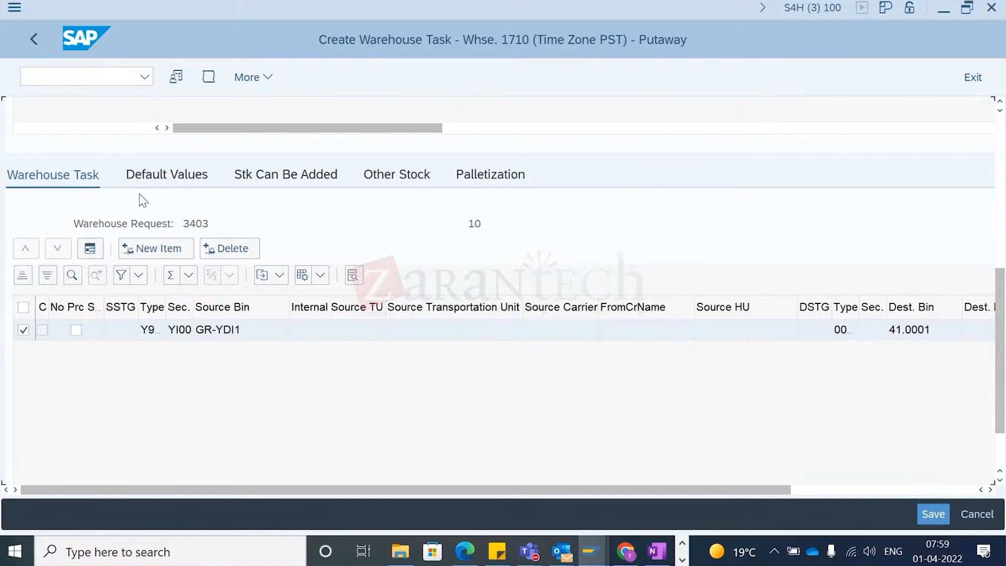
{"action": "left_click", "coordinate": [152, 179]}
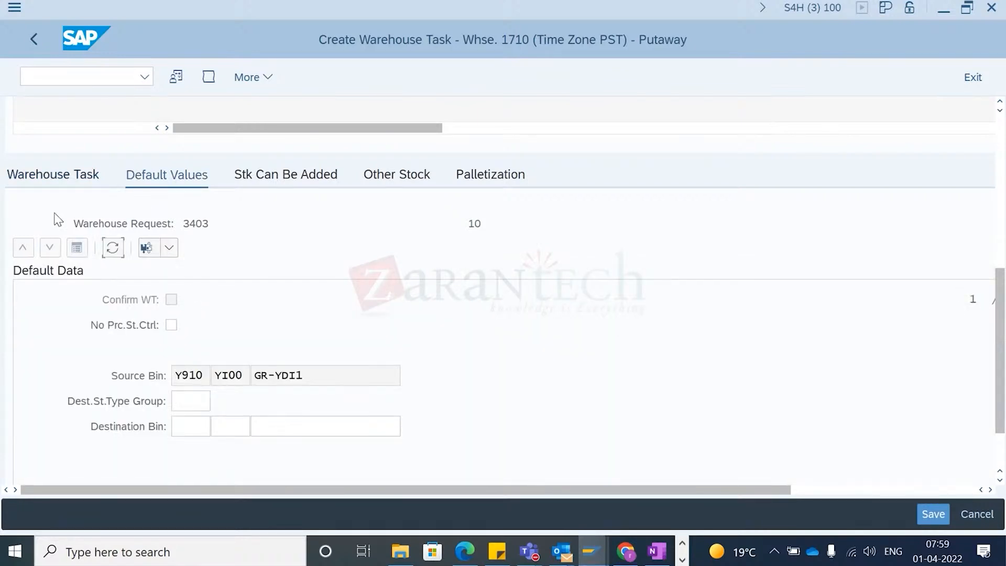
{"action": "left_click", "coordinate": [46, 178]}
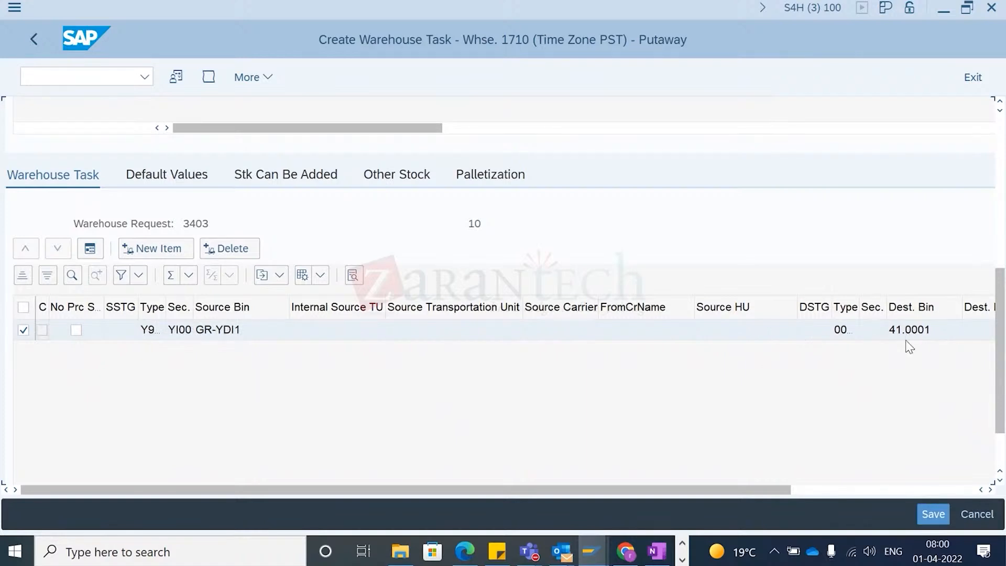
- Switch to the customizing window and review the storage type search sequence definitions for putaway
{"action": "key", "text": "alt+Tab"}
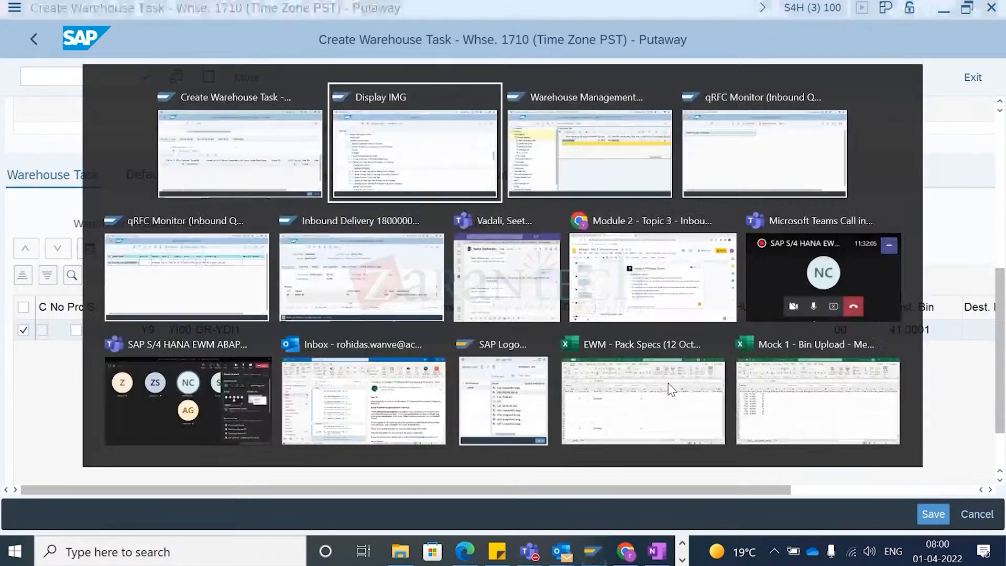
{"action": "scroll", "coordinate": [418, 367], "scroll_direction": "down", "scroll_amount": 3}
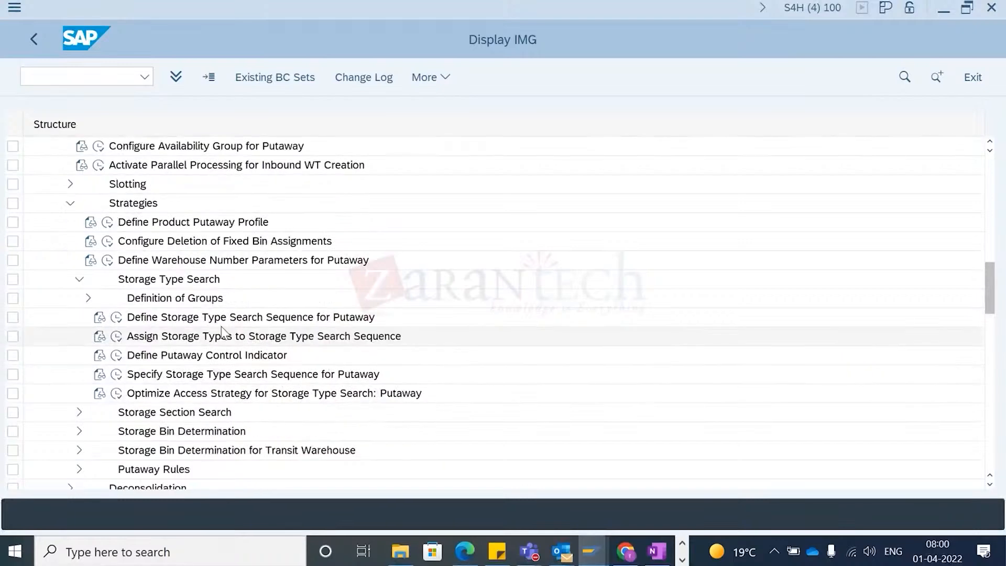
{"action": "scroll", "coordinate": [267, 361], "scroll_direction": "down", "scroll_amount": 1}
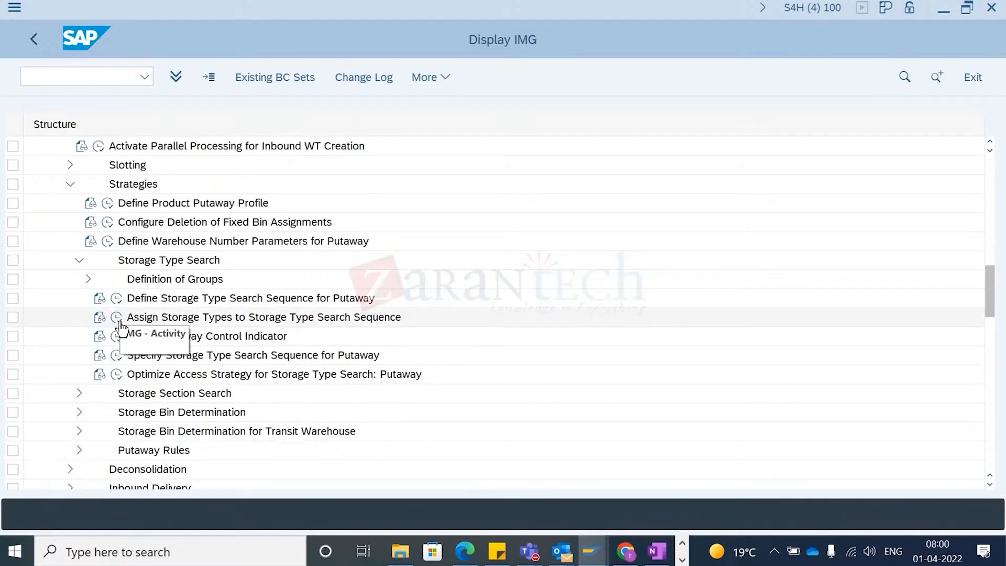
{"action": "left_click", "coordinate": [116, 298]}
{"action": "scroll", "coordinate": [61, 324], "scroll_direction": "down", "scroll_amount": 1}
{"action": "scroll", "coordinate": [61, 323], "scroll_direction": "down", "scroll_amount": 2}
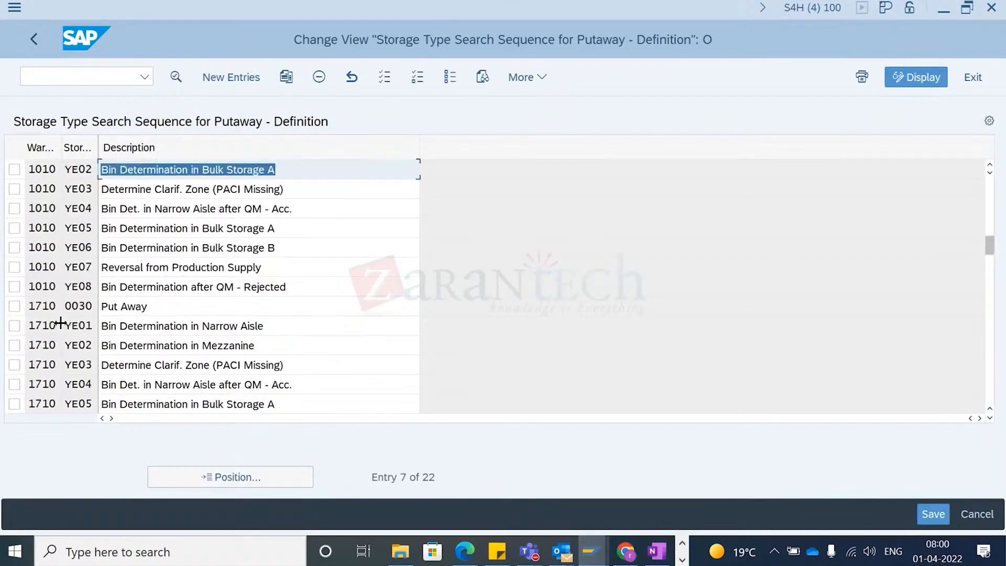
{"action": "left_click", "coordinate": [81, 248]}
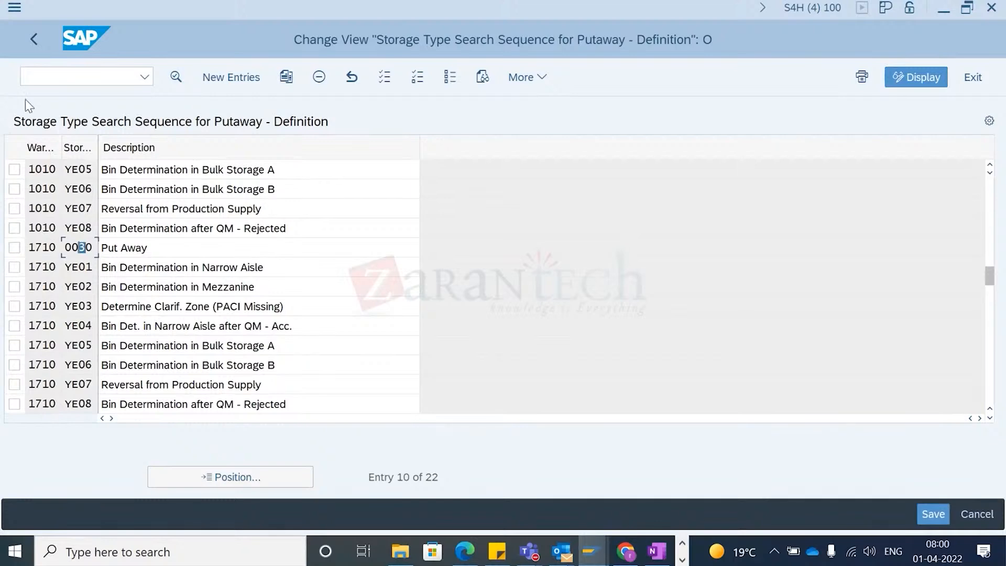
{"action": "left_click", "coordinate": [33, 50]}
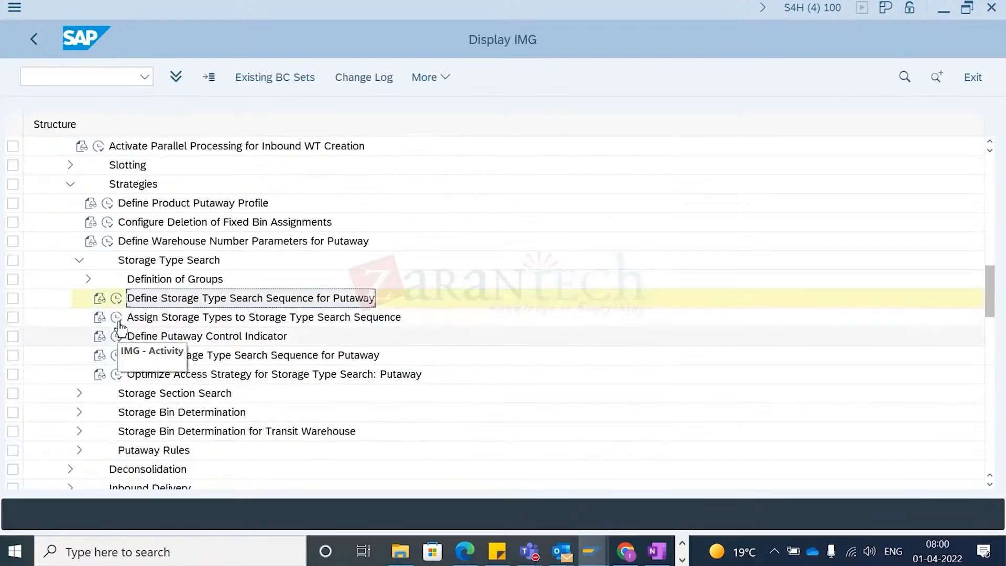
- Open the assignment of storage types to search sequences and examine the warehouse 1710 sequence 0030 entries
{"action": "left_click", "coordinate": [115, 295]}
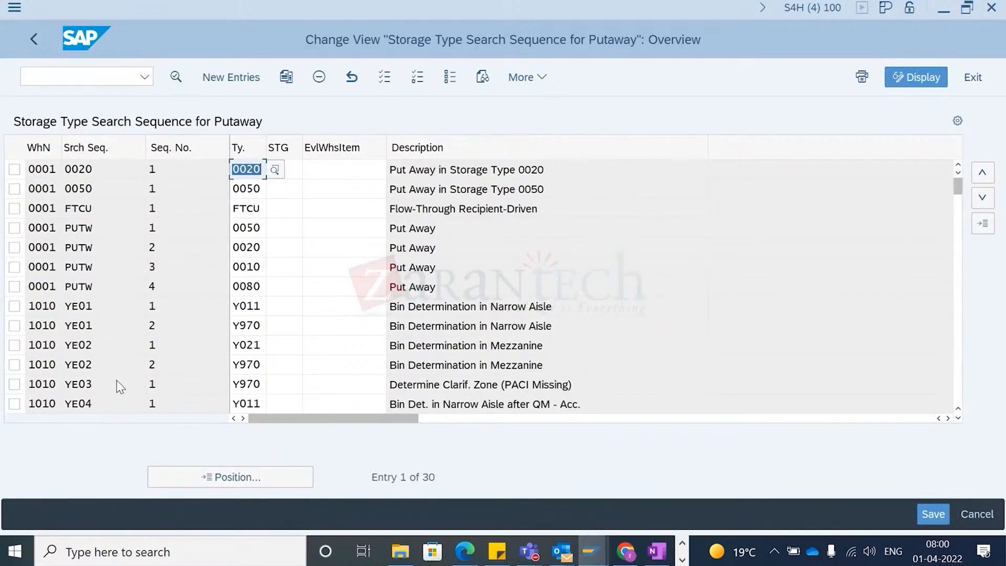
{"action": "scroll", "coordinate": [117, 379], "scroll_direction": "down", "scroll_amount": 2}
{"action": "left_click", "coordinate": [106, 404]}
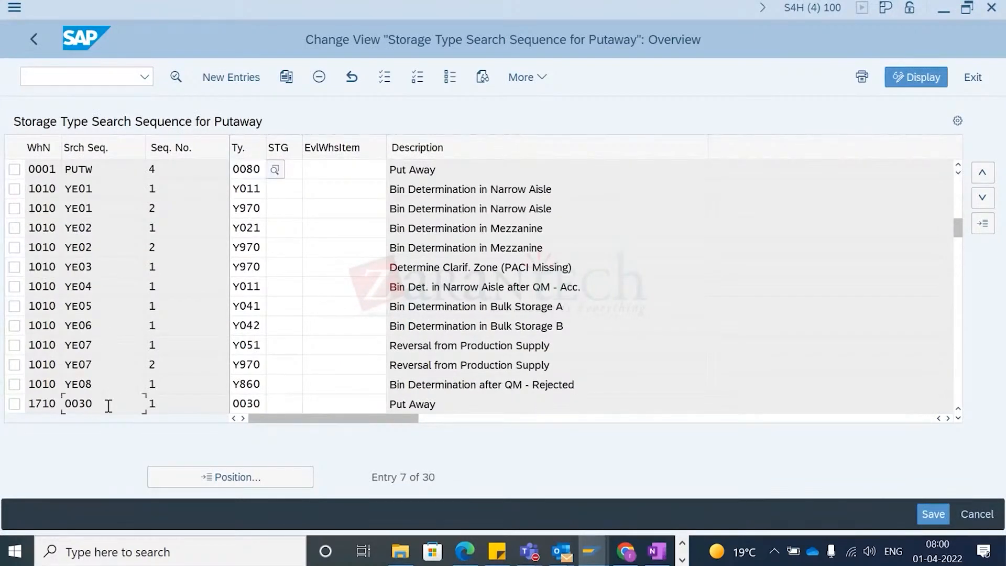
{"action": "left_click", "coordinate": [257, 406]}
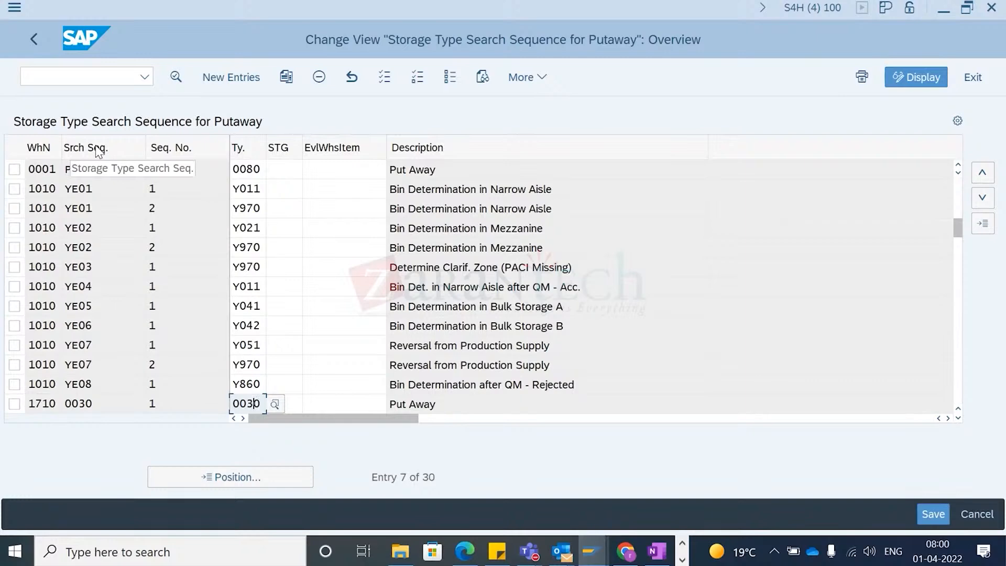
{"action": "key", "text": "Down"}
{"action": "key", "text": "Down"}
{"action": "key", "text": "Down"}
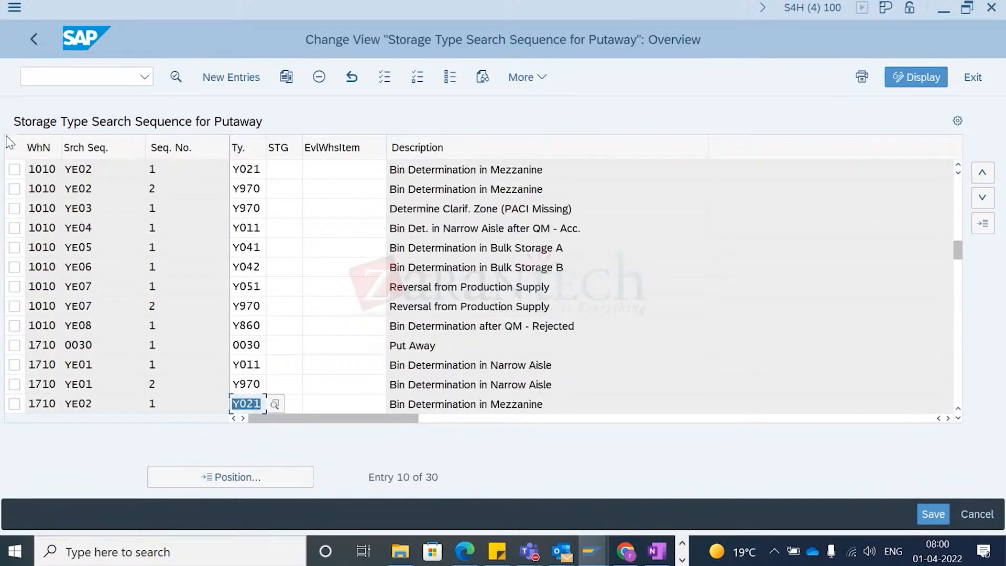
{"action": "left_click", "coordinate": [35, 39]}
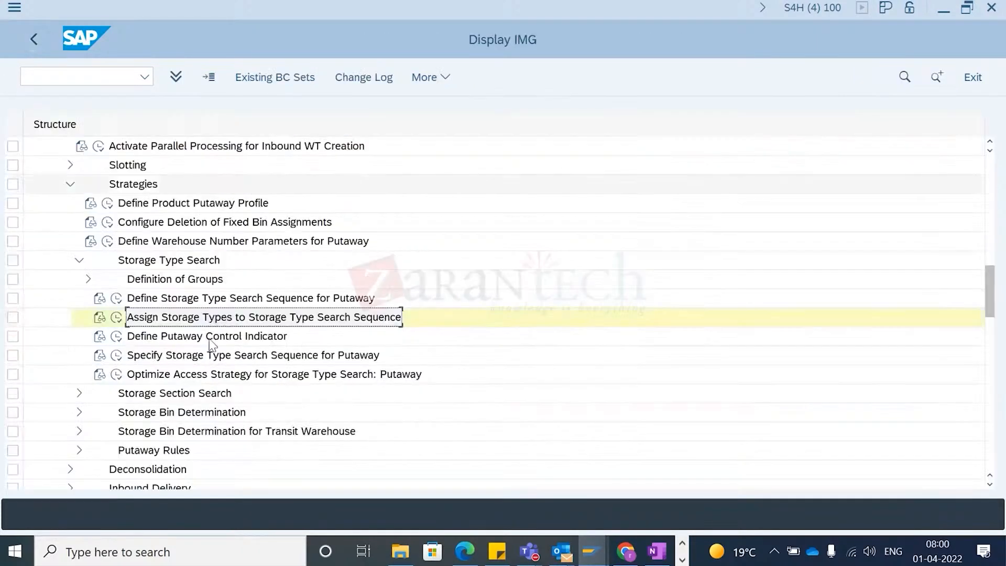
- Open the putaway control indicator settings and examine the 1710 indicator 0030 entry
{"action": "left_click", "coordinate": [116, 338]}
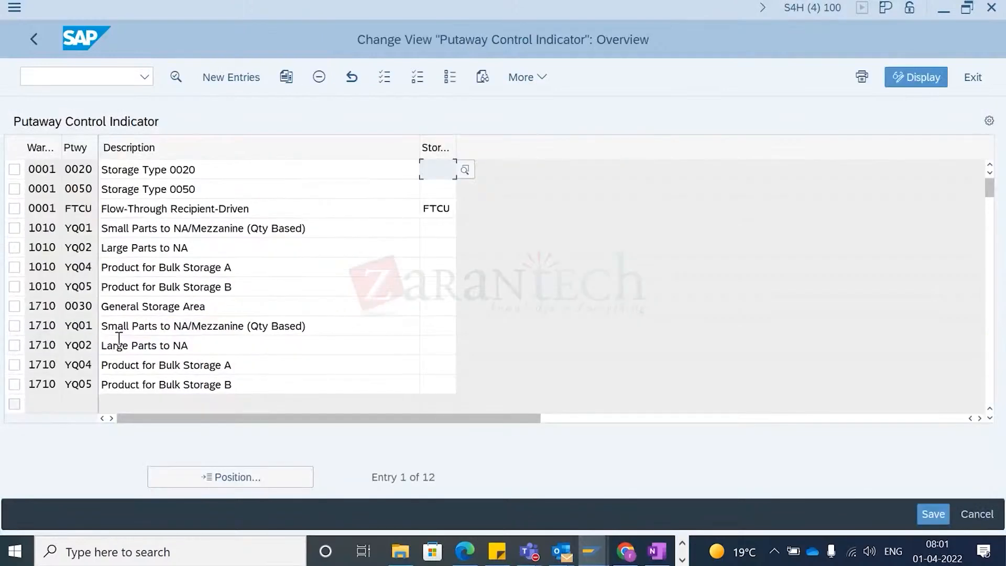
{"action": "left_click", "coordinate": [86, 306]}
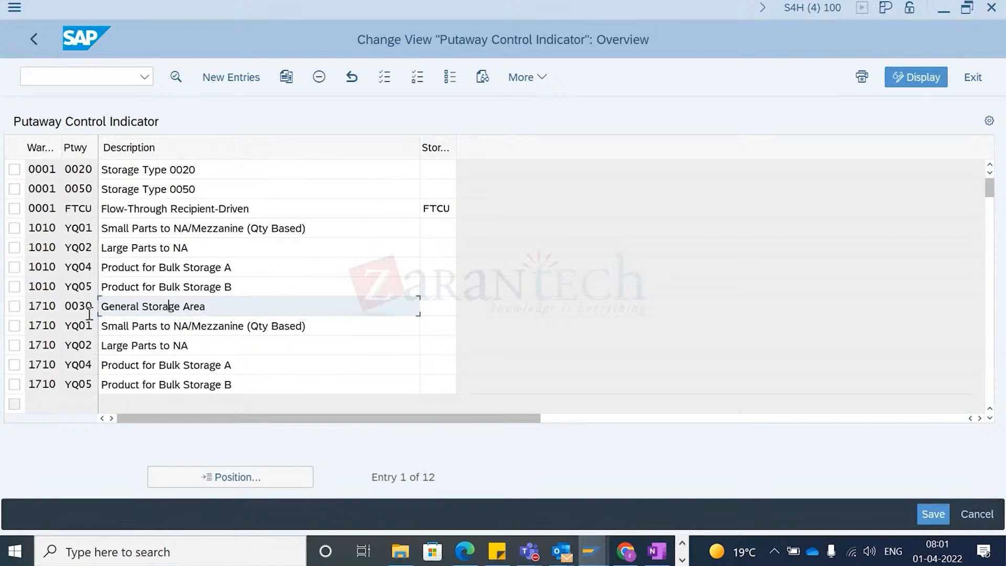
{"action": "left_click", "coordinate": [36, 44]}
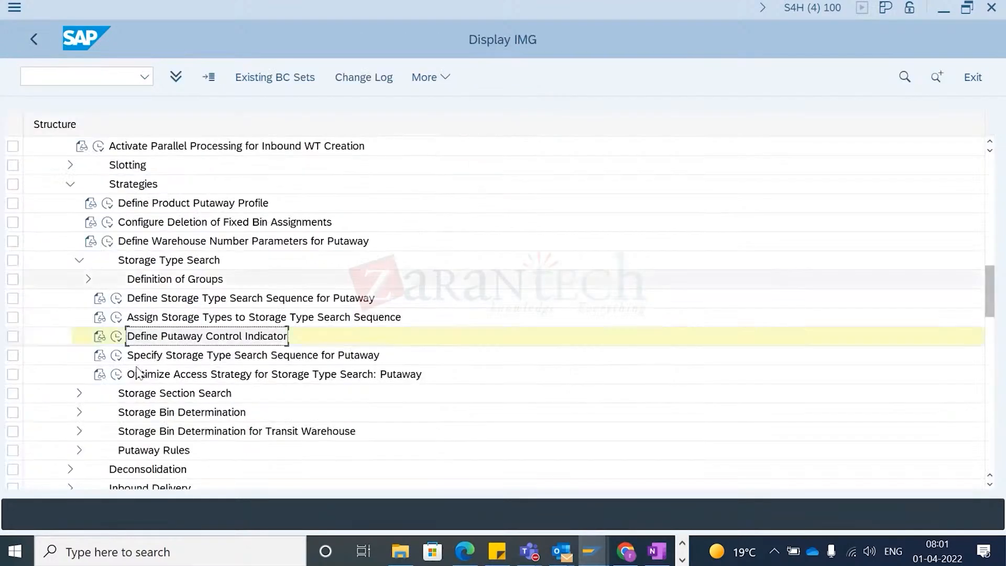
- Open the putaway search sequence specification and examine the warehouse 1710 entry for indicator 0030 and process type Y114
{"action": "left_click", "coordinate": [116, 356]}
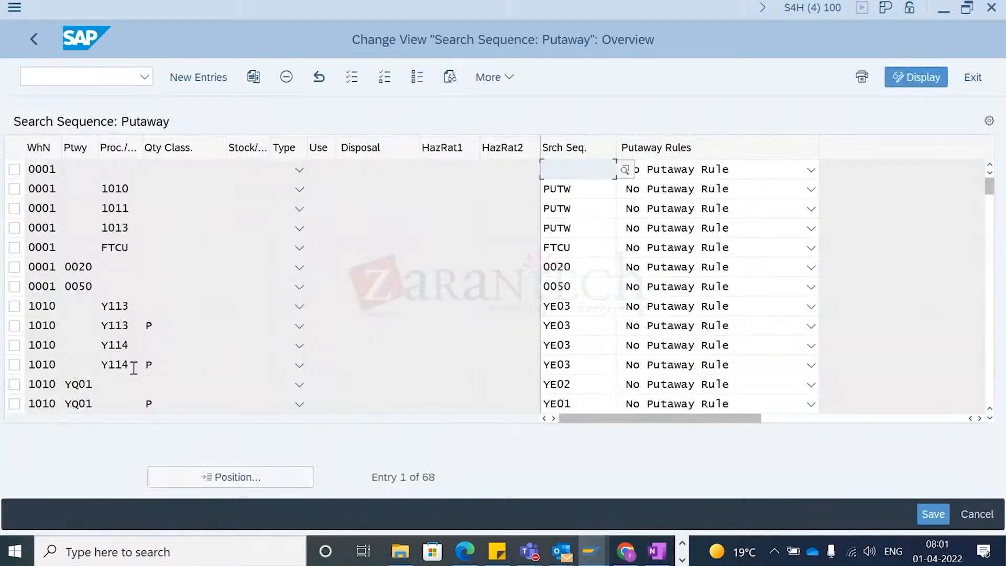
{"action": "scroll", "coordinate": [121, 355], "scroll_direction": "down", "scroll_amount": 3}
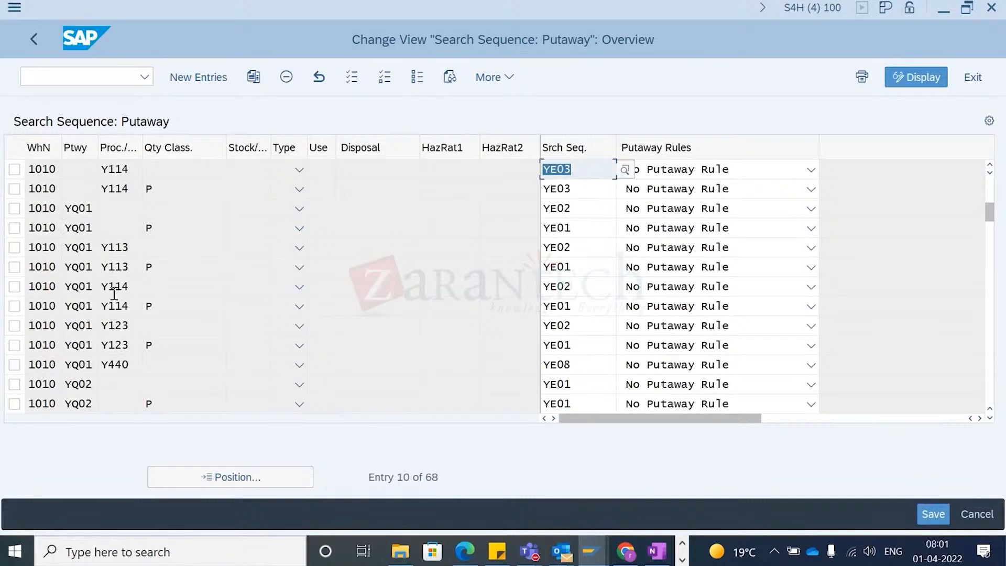
{"action": "scroll", "coordinate": [110, 354], "scroll_direction": "down", "scroll_amount": 6}
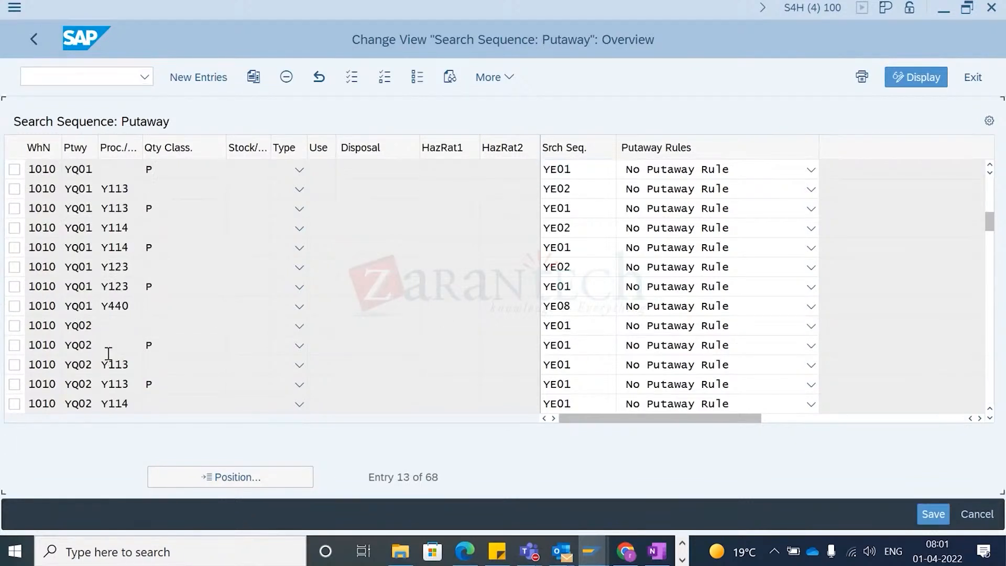
{"action": "scroll", "coordinate": [112, 356], "scroll_direction": "down", "scroll_amount": 3}
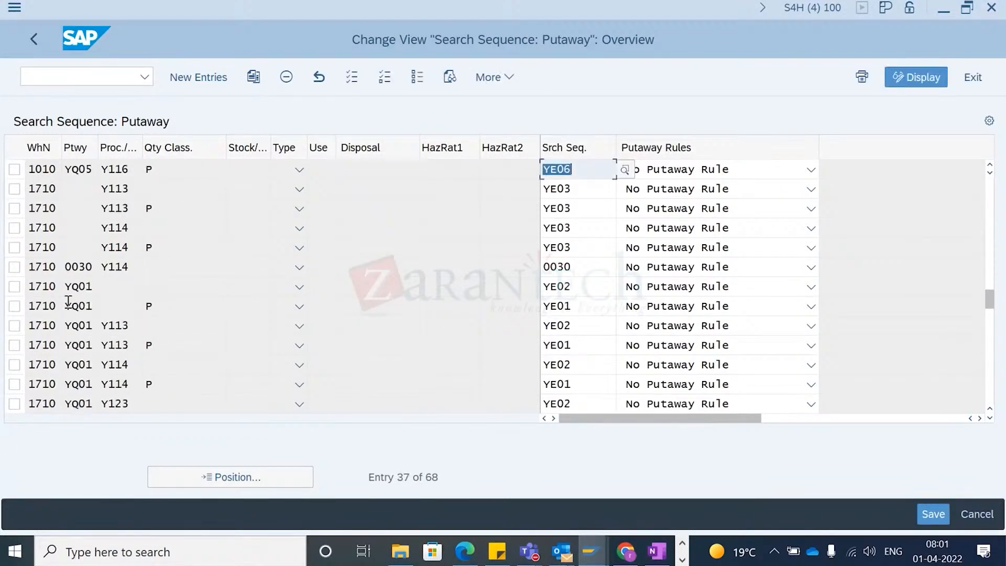
{"action": "left_click", "coordinate": [78, 265]}
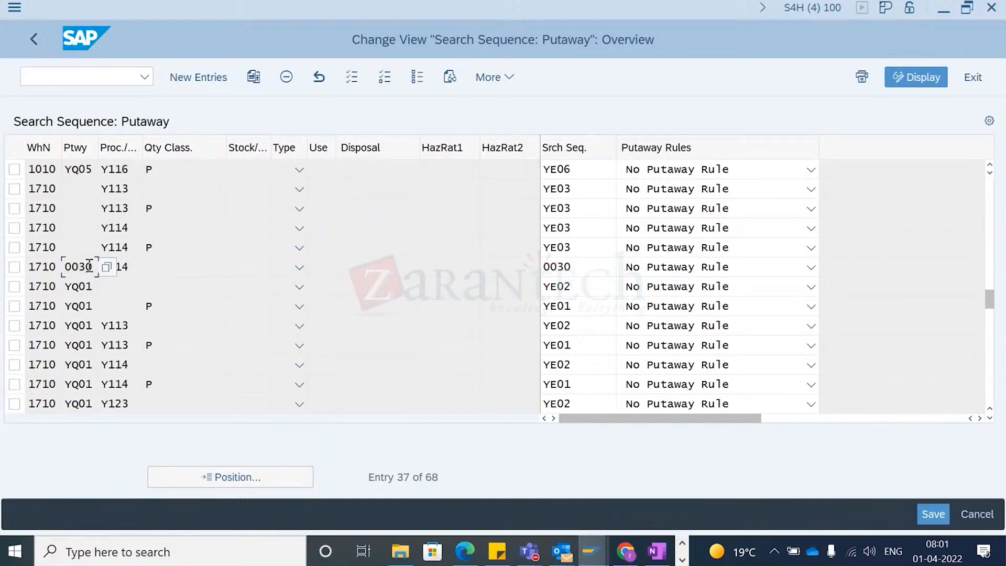
{"action": "left_click", "coordinate": [128, 265]}
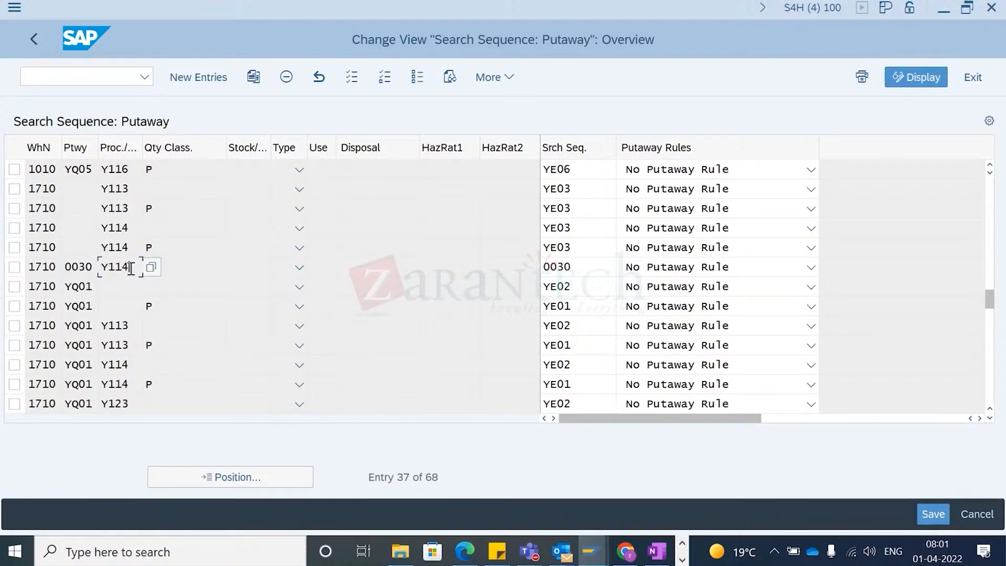
{"action": "left_click_drag", "start_coordinate": [131, 268], "coordinate": [86, 272]}
{"action": "left_click", "coordinate": [70, 267]}
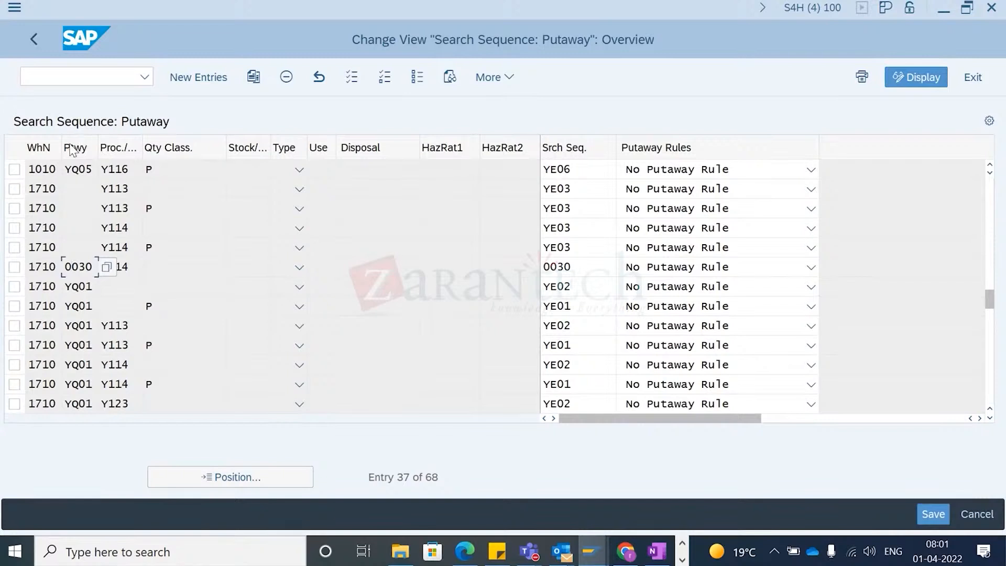
{"action": "left_click_drag", "start_coordinate": [92, 268], "coordinate": [49, 267]}
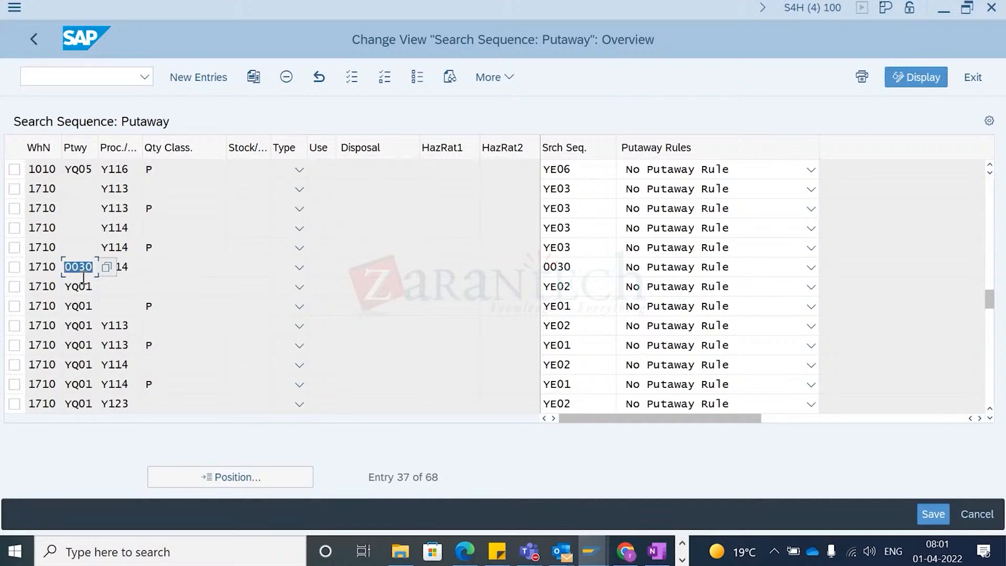
{"action": "left_click", "coordinate": [125, 270]}
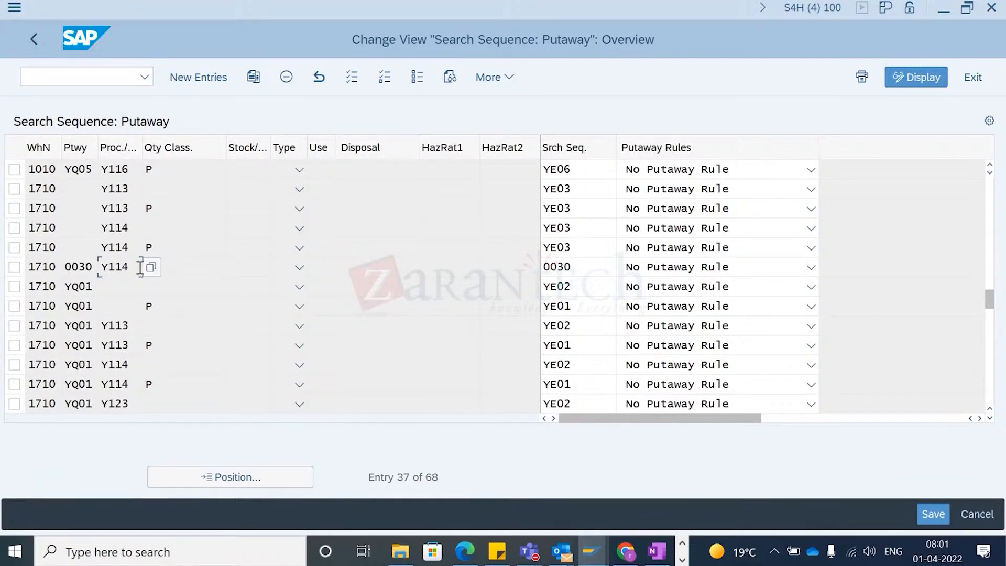
{"action": "double_click", "coordinate": [577, 266]}
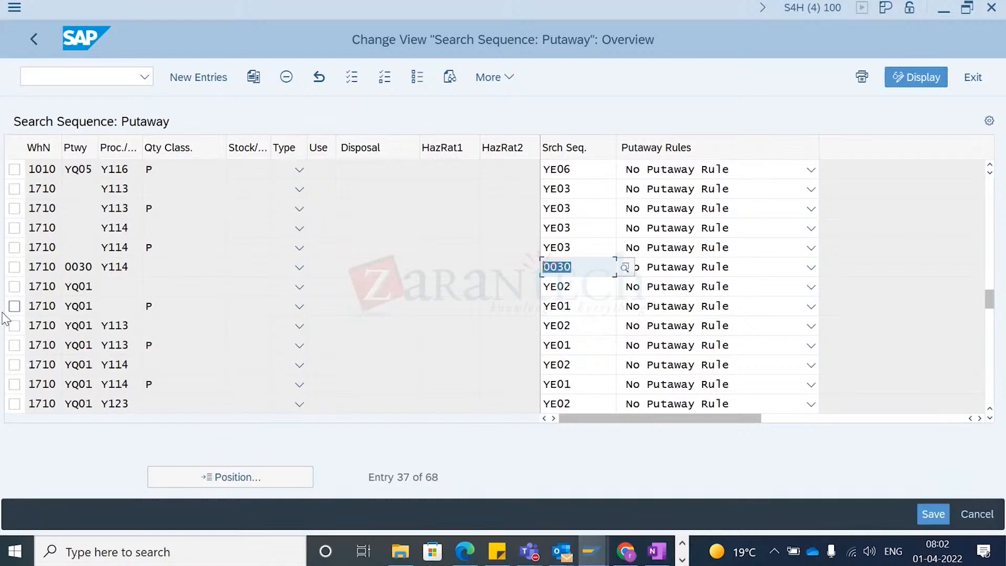
{"action": "left_click", "coordinate": [63, 268]}
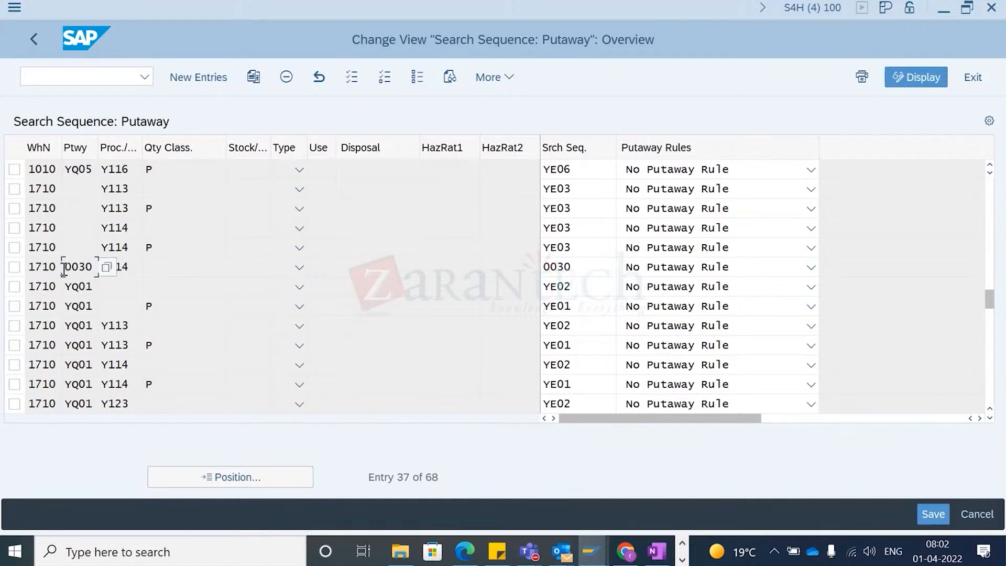
{"action": "left_click", "coordinate": [131, 269]}
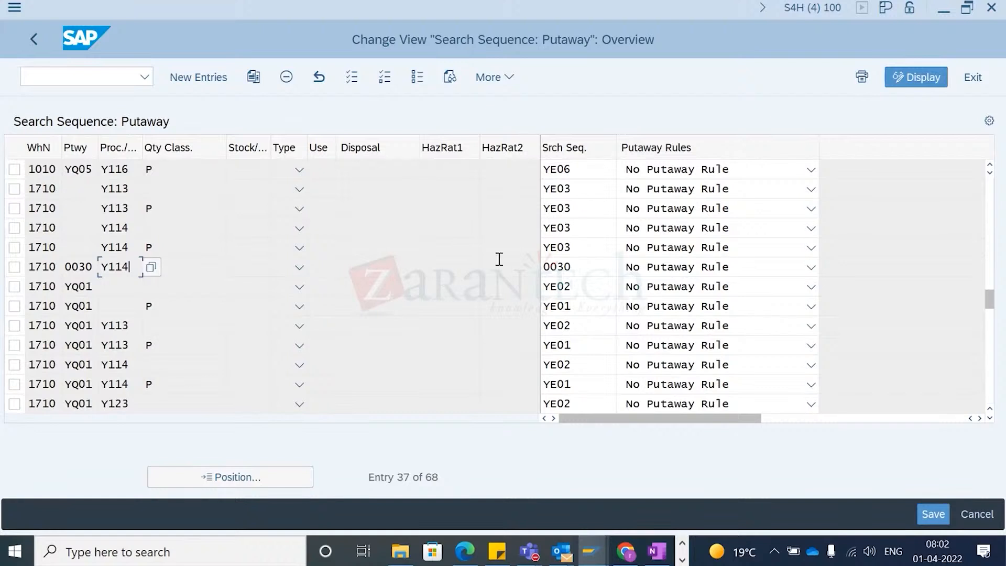
{"action": "left_click", "coordinate": [587, 270]}
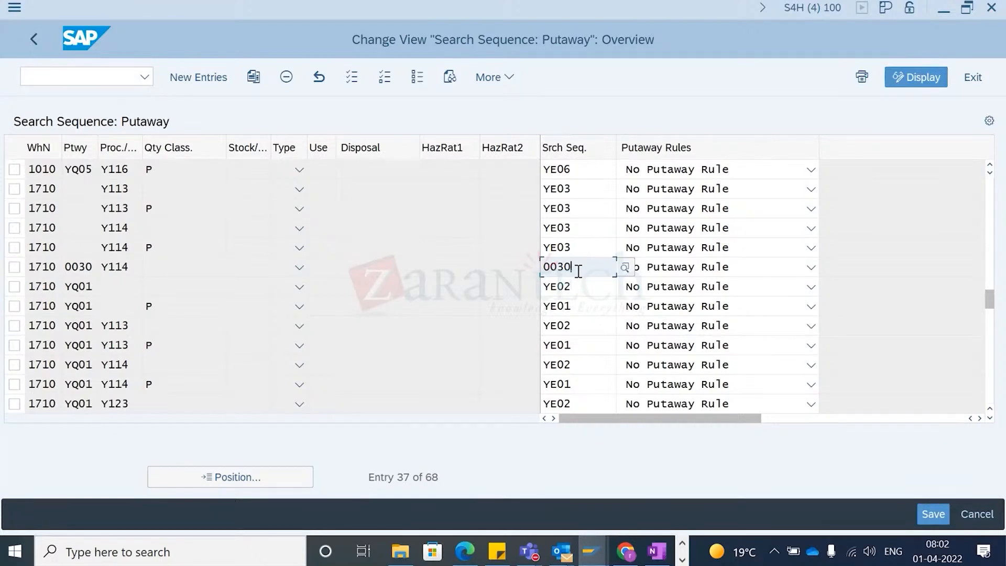
- Switch back to warehouse task creation and create and save the putaway warehouse task for request 3403
{"action": "key", "text": "alt+Tab"}
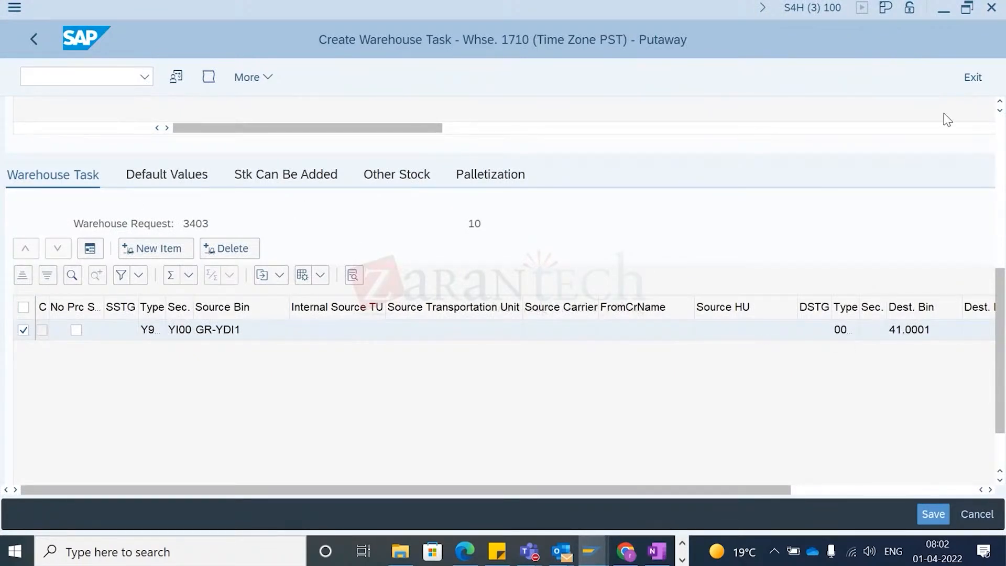
{"action": "scroll", "coordinate": [995, 134], "scroll_direction": "up", "scroll_amount": 5}
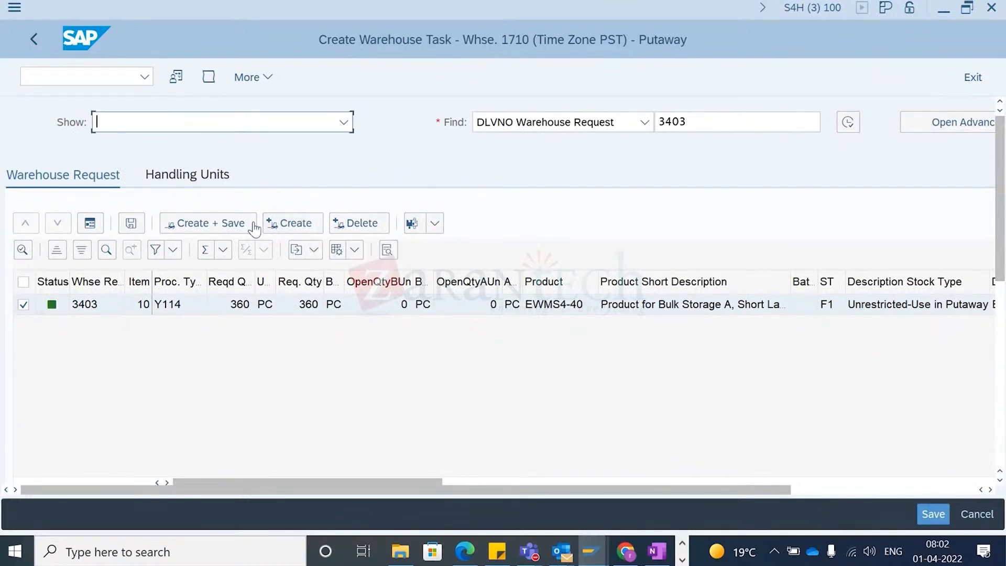
{"action": "left_click_drag", "start_coordinate": [999, 235], "coordinate": [999, 263]}
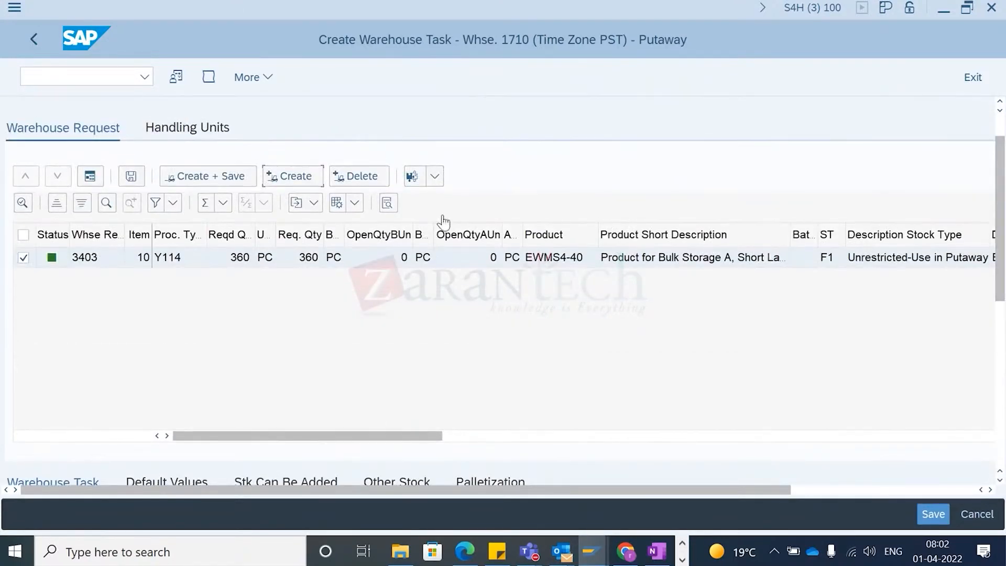
{"action": "left_click", "coordinate": [207, 178]}
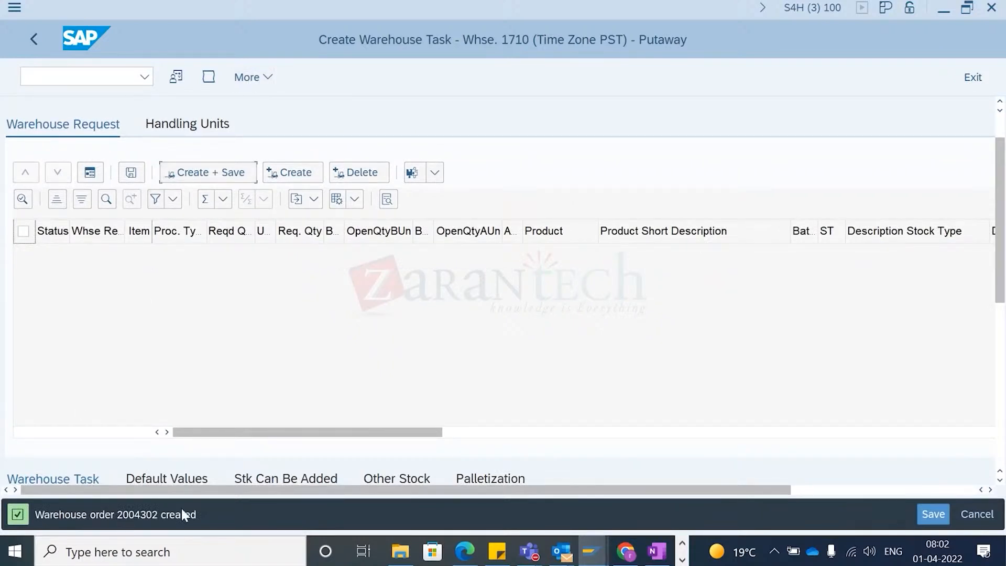
{"action": "left_click", "coordinate": [33, 42]}
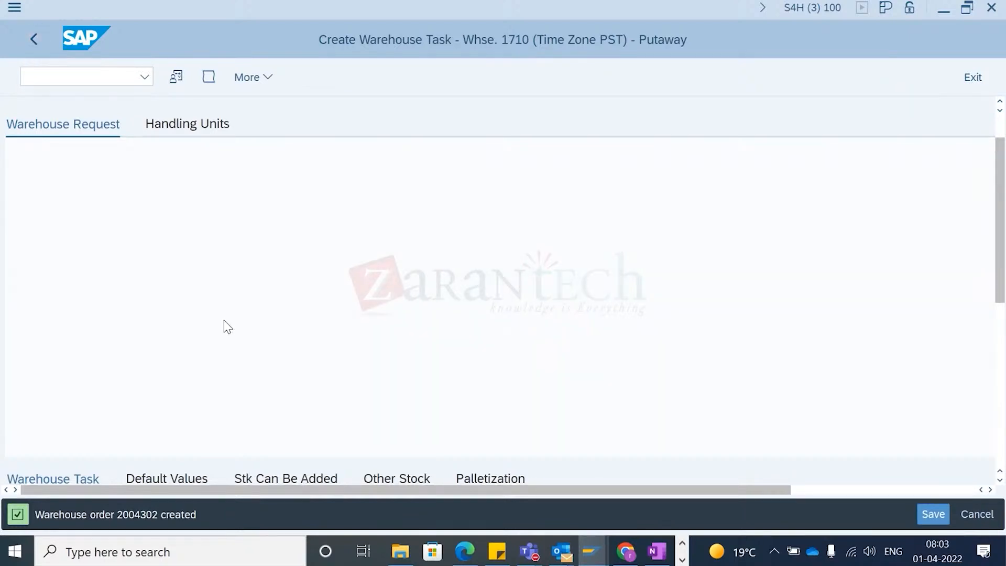
- Switch to the warehouse management monitor and display inbound delivery 3403
{"action": "left_click", "coordinate": [116, 257]}
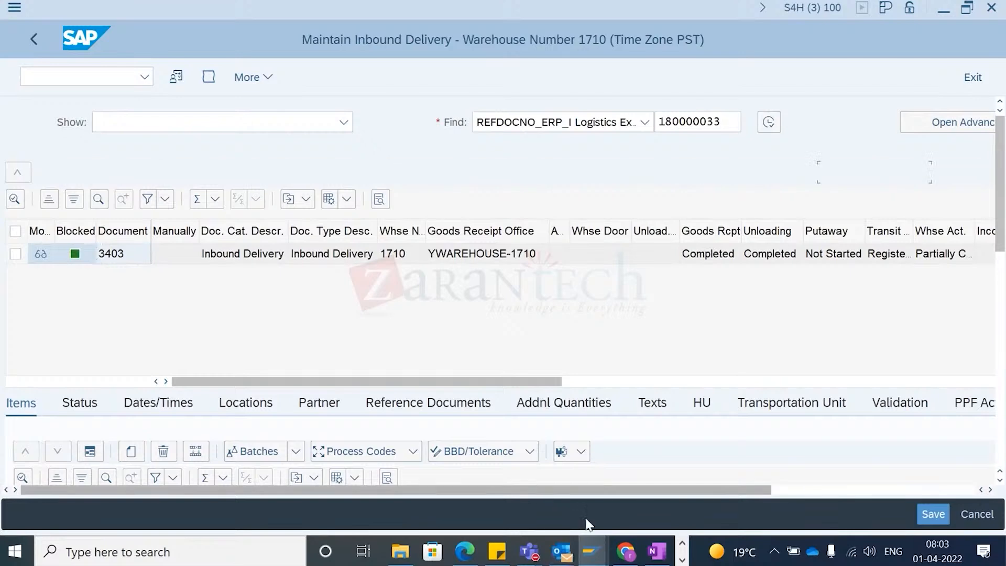
{"action": "mouse_move", "coordinate": [601, 555]}
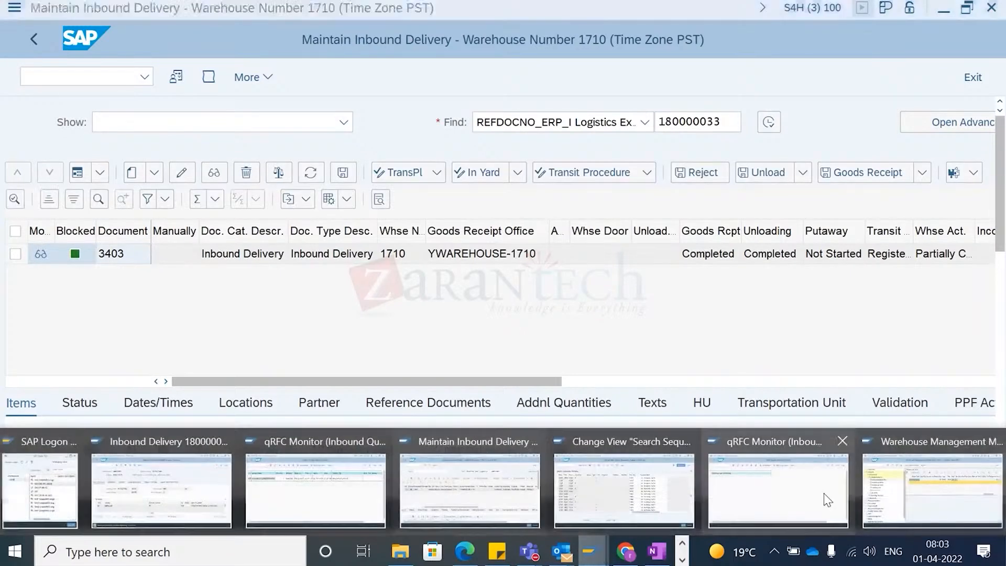
{"action": "left_click", "coordinate": [896, 501]}
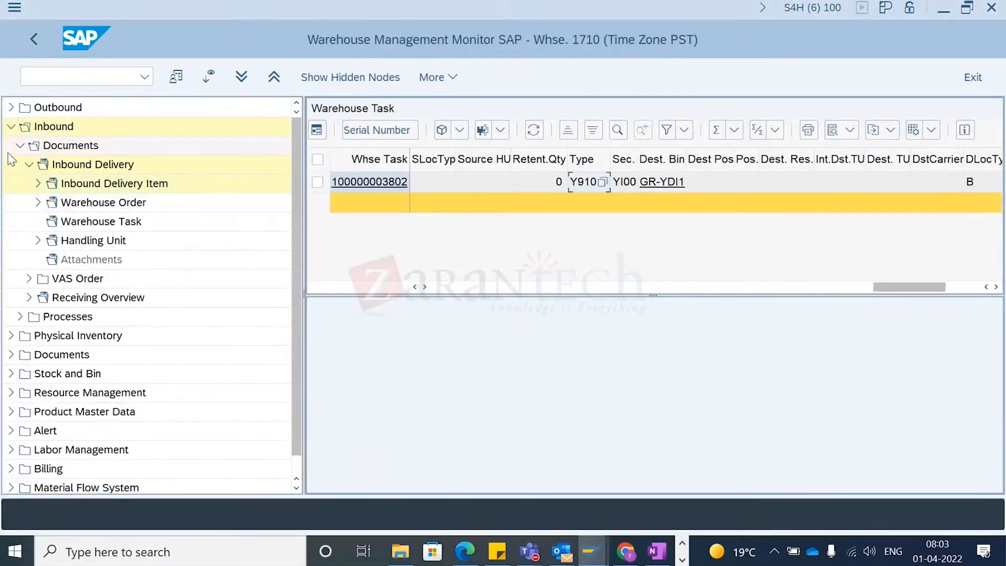
{"action": "left_click", "coordinate": [93, 165]}
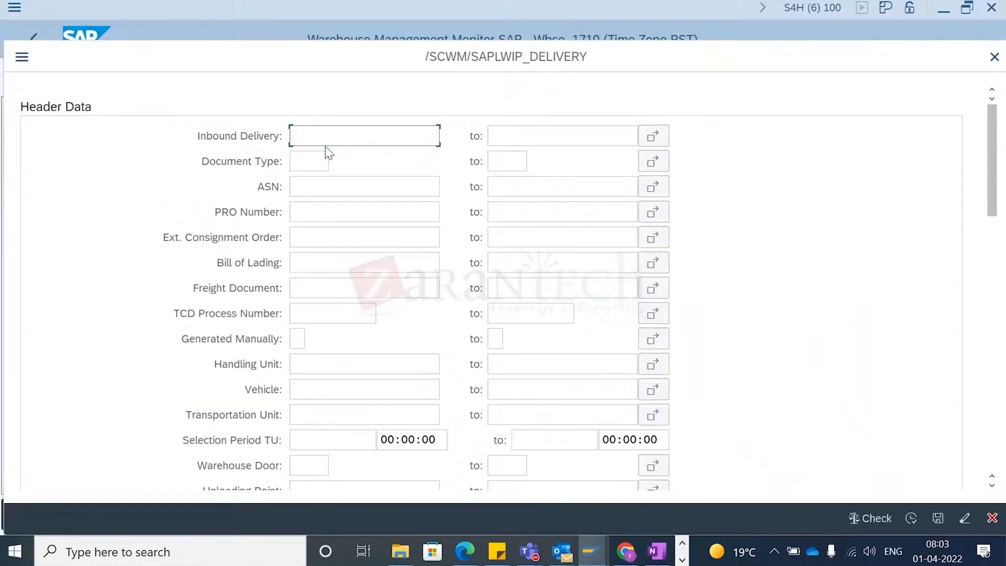
{"action": "type", "text": "3403"}
{"action": "key", "text": "Return"}
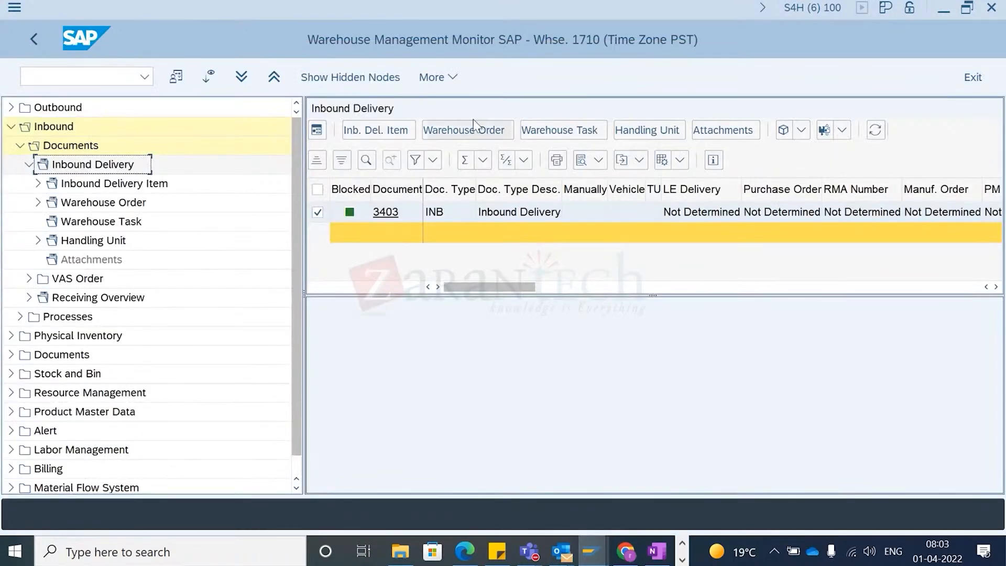
- List the warehouse tasks for delivery 3403 and examine the putaway task's source bin, storage type and destination bin
{"action": "left_click", "coordinate": [547, 134]}
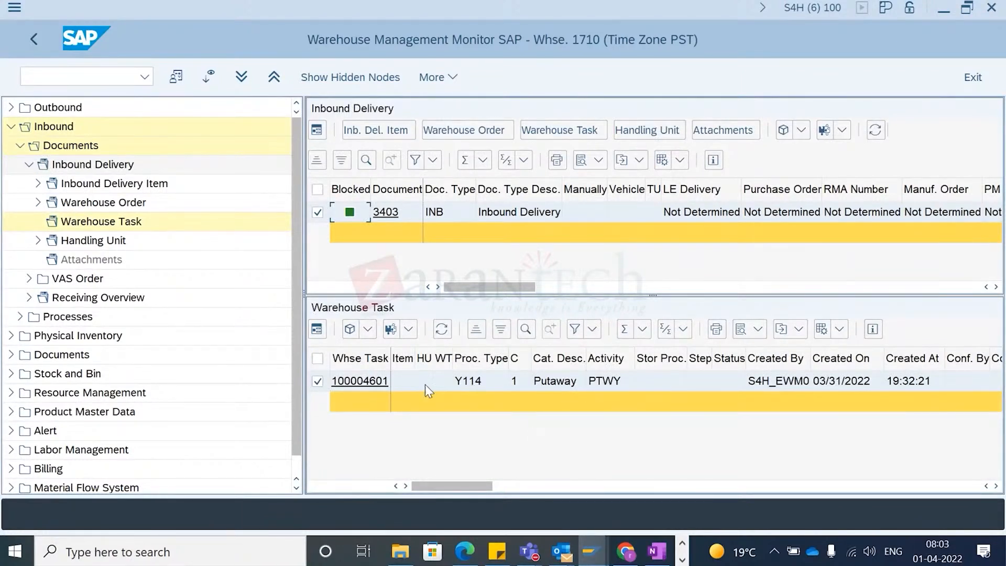
{"action": "left_click", "coordinate": [442, 387]}
{"action": "scroll", "coordinate": [463, 388], "scroll_direction": "right", "scroll_amount": 10}
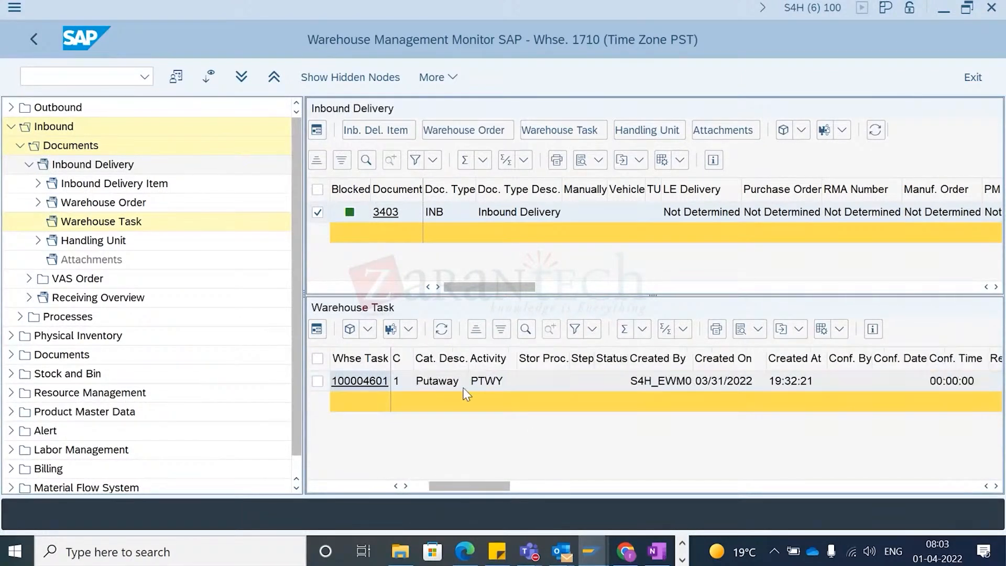
{"action": "scroll", "coordinate": [464, 388], "scroll_direction": "right", "scroll_amount": 15}
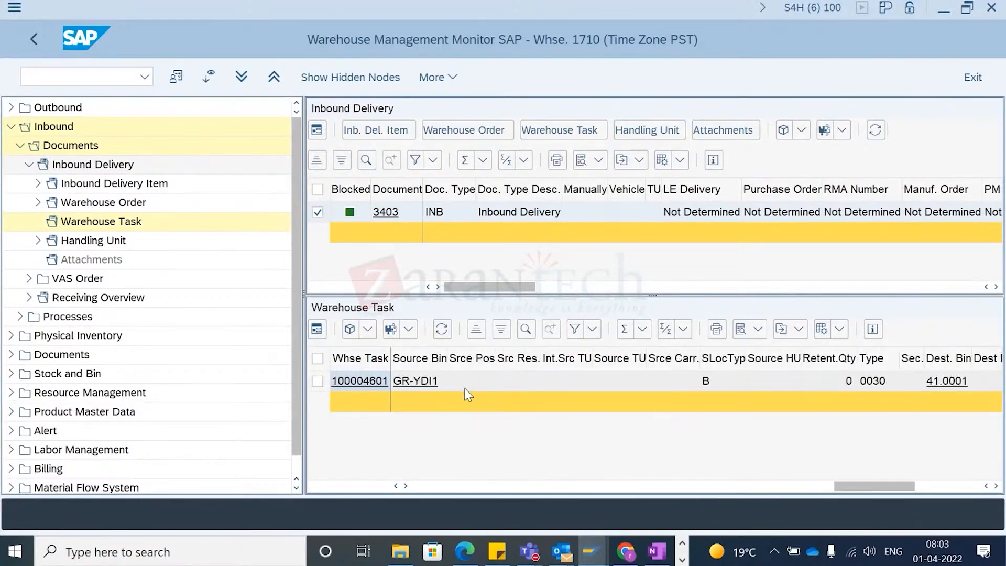
{"action": "scroll", "coordinate": [464, 388], "scroll_direction": "left", "scroll_amount": 3}
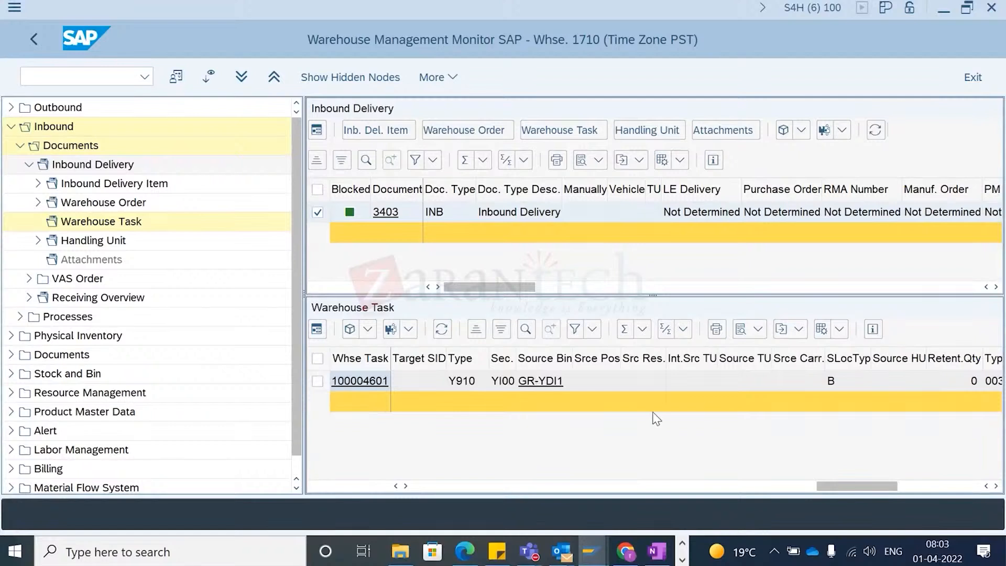
{"action": "scroll", "coordinate": [652, 416], "scroll_direction": "right", "scroll_amount": 6}
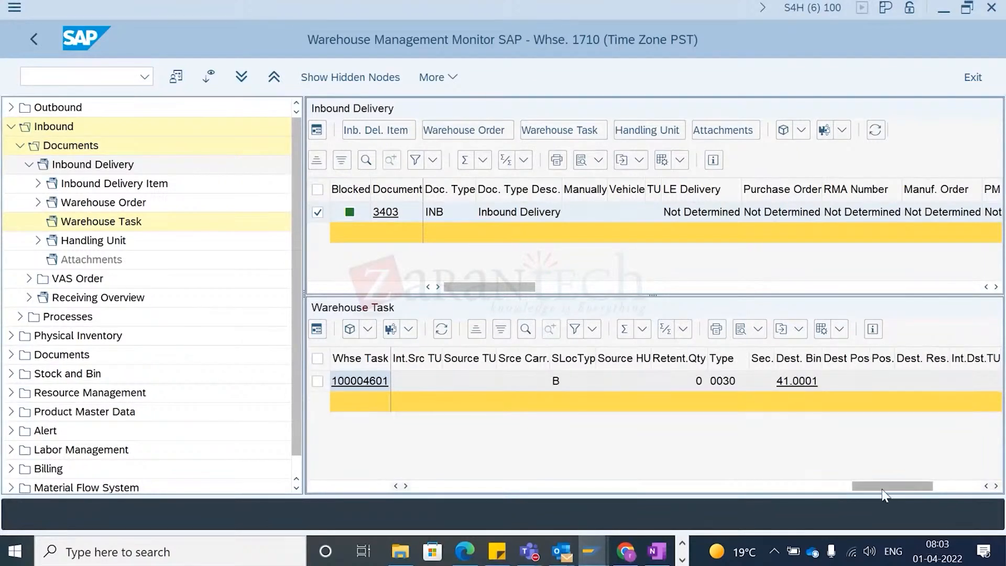
{"action": "left_click_drag", "start_coordinate": [893, 486], "coordinate": [439, 505]}
- Look up the possible warehouse task status values for the putaway task
{"action": "left_click", "coordinate": [318, 381]}
{"action": "left_click", "coordinate": [369, 329]}
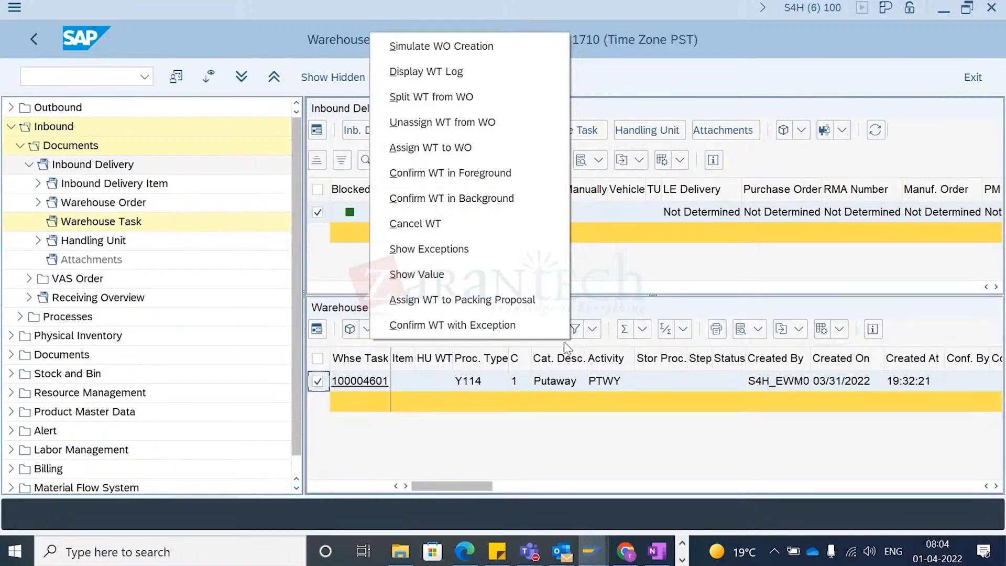
{"action": "left_click", "coordinate": [739, 381]}
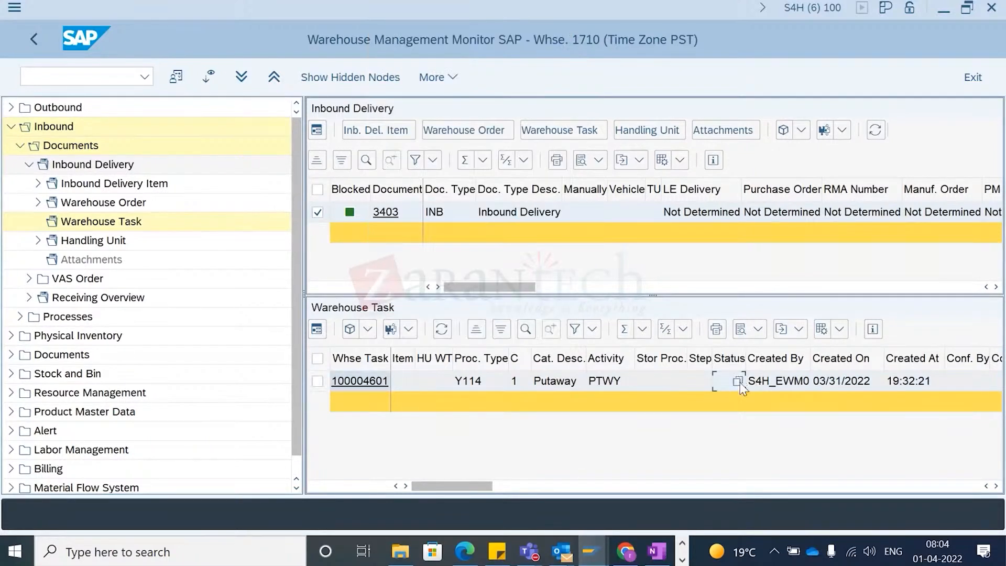
{"action": "left_click", "coordinate": [738, 381]}
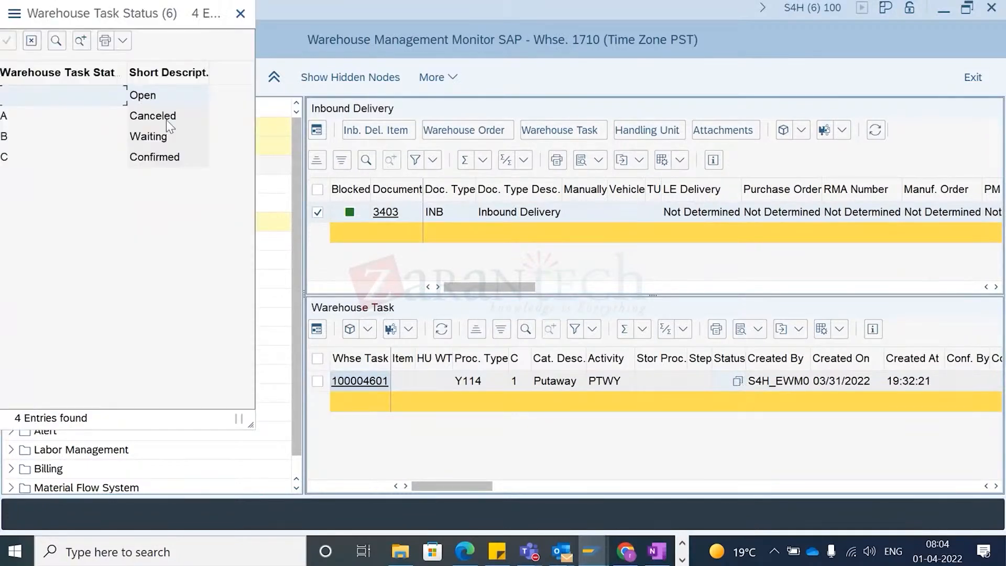
{"action": "left_click", "coordinate": [241, 13]}
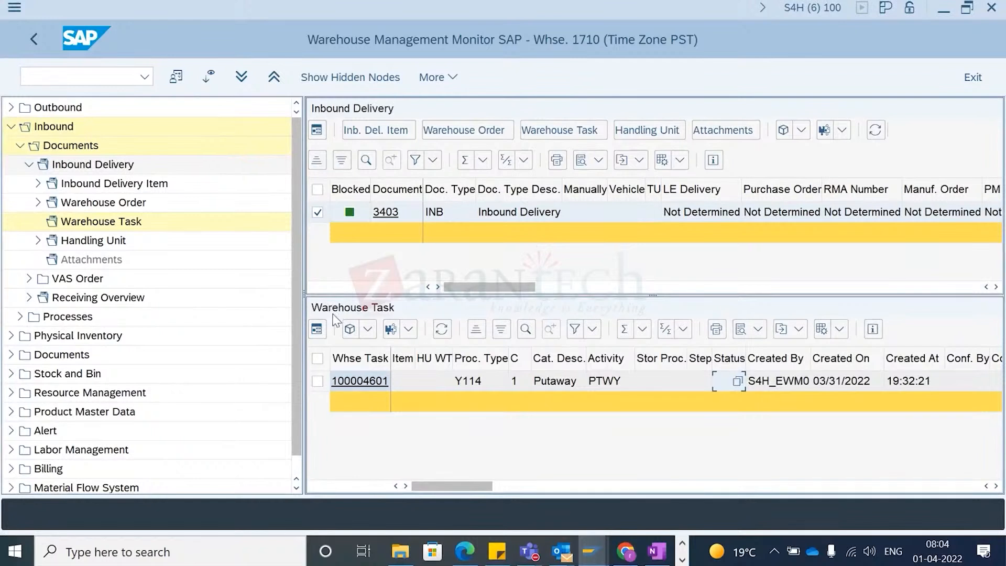
- Confirm putaway warehouse task 100004601 in the background and close the log
{"action": "left_click", "coordinate": [318, 381]}
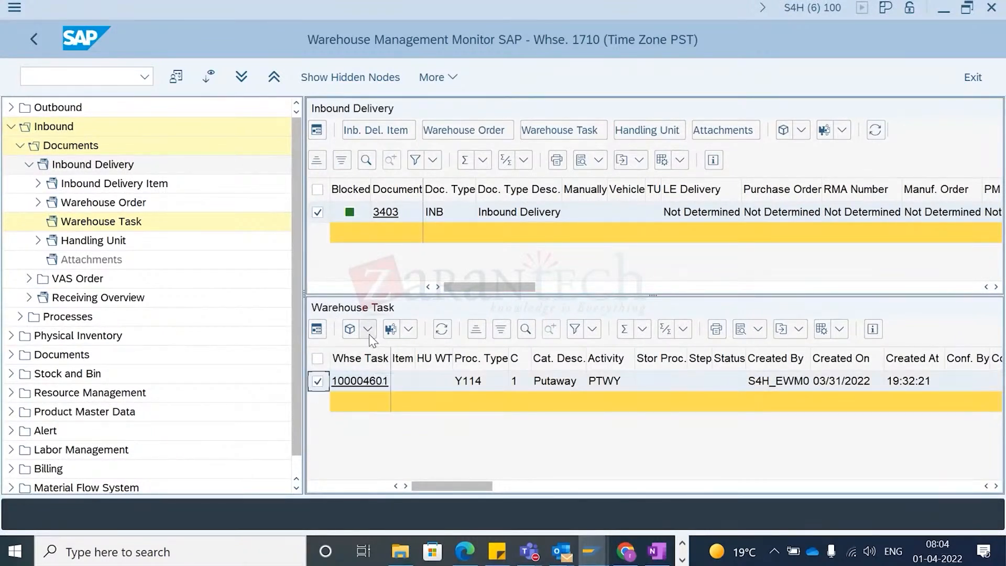
{"action": "left_click", "coordinate": [408, 329]}
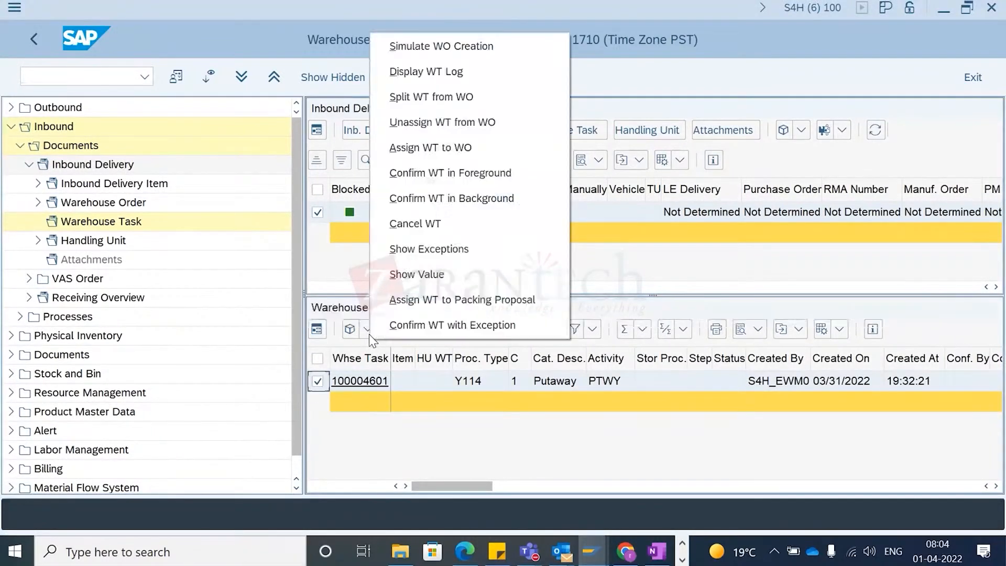
{"action": "left_click", "coordinate": [444, 204]}
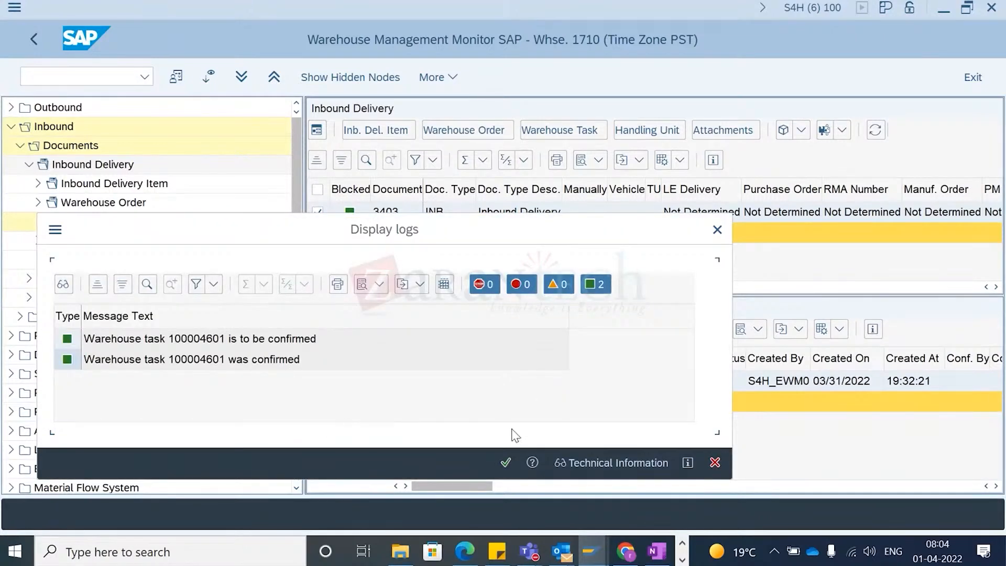
{"action": "left_click", "coordinate": [506, 463]}
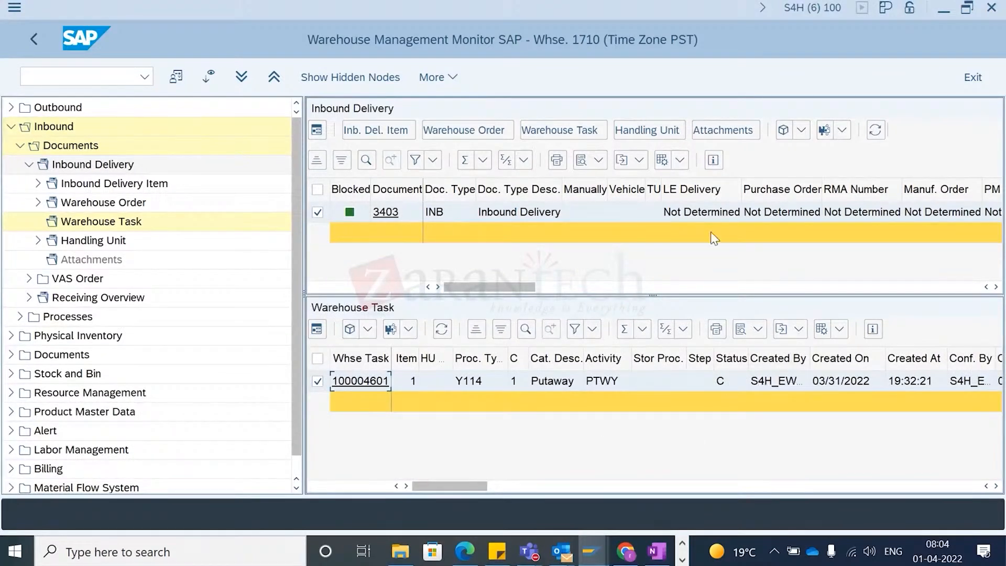
- Examine the inbound delivery's putaway and warehouse activity statuses
{"action": "left_click", "coordinate": [576, 211]}
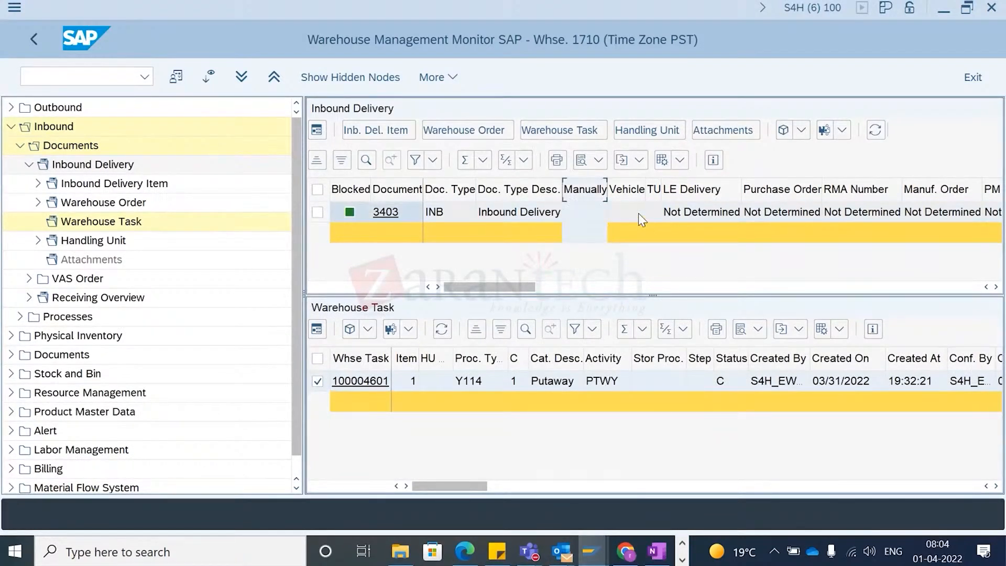
{"action": "scroll", "coordinate": [655, 228], "scroll_direction": "right", "scroll_amount": 6}
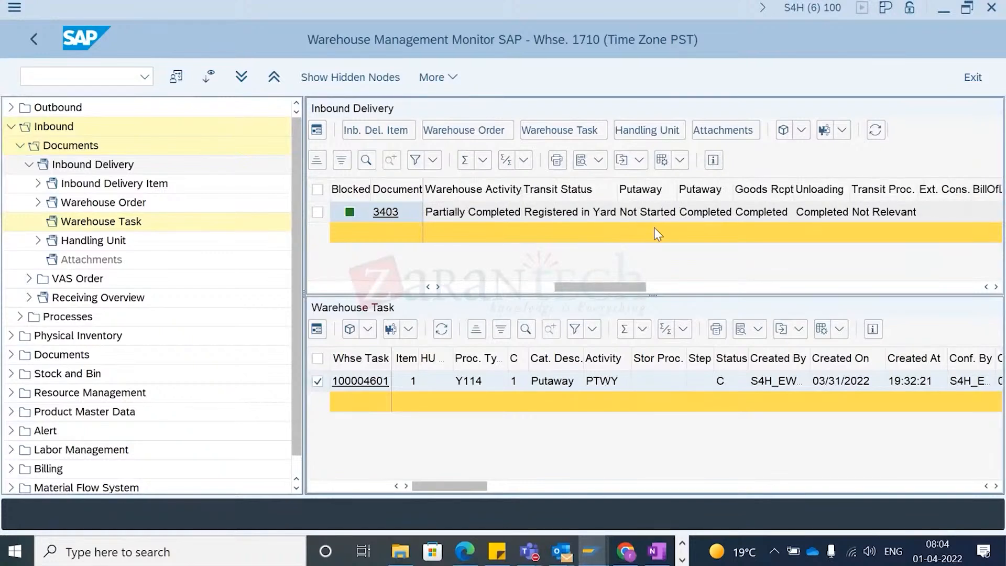
{"action": "scroll", "coordinate": [654, 227], "scroll_direction": "right", "scroll_amount": 2}
{"action": "scroll", "coordinate": [654, 228], "scroll_direction": "left", "scroll_amount": 2}
{"action": "scroll", "coordinate": [838, 210], "scroll_direction": "right", "scroll_amount": 3}
{"action": "scroll", "coordinate": [838, 210], "scroll_direction": "left", "scroll_amount": 8}
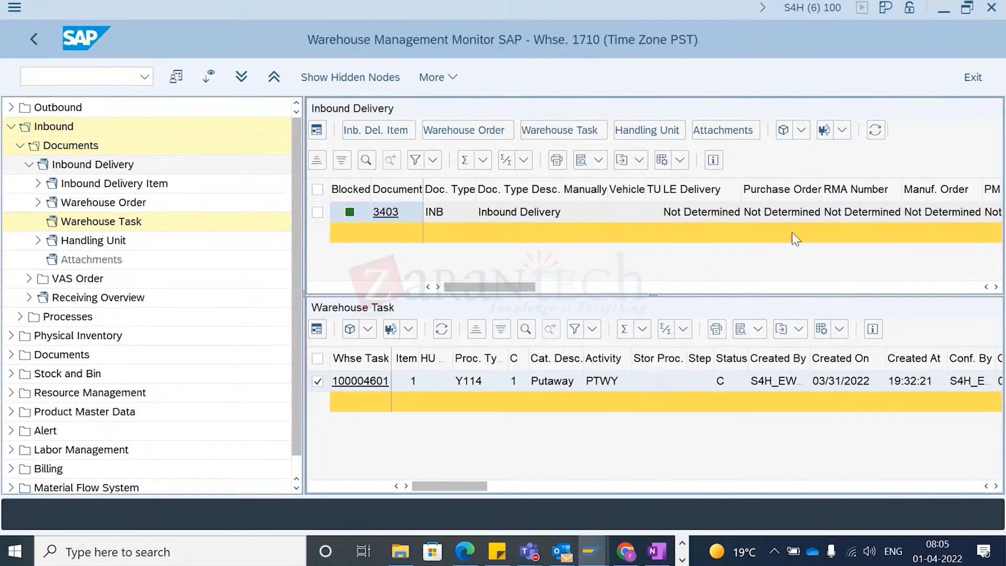
- Switch to inbound delivery maintenance and refresh delivery 3403
{"action": "key", "text": "alt+Tab"}
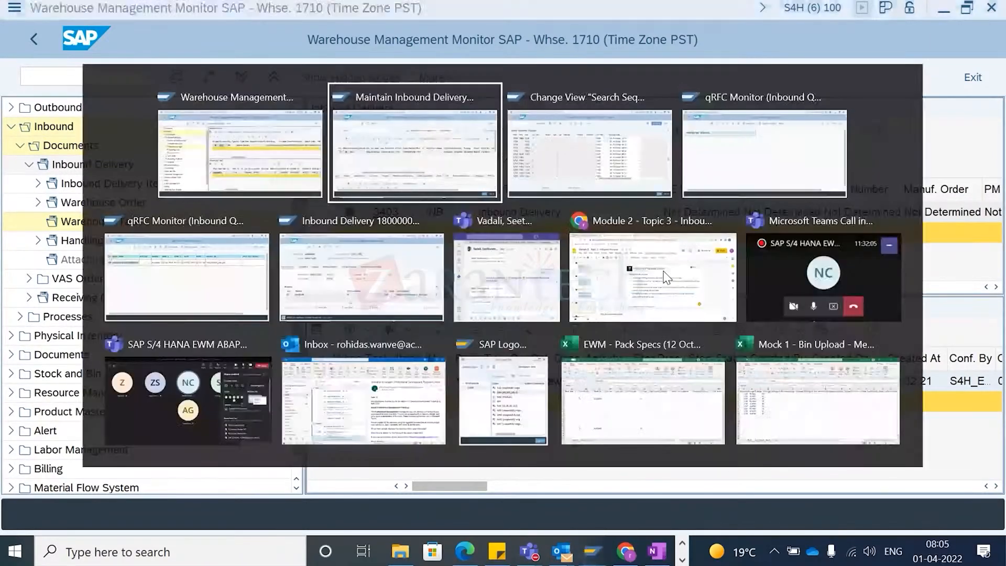
{"action": "left_click", "coordinate": [768, 123]}
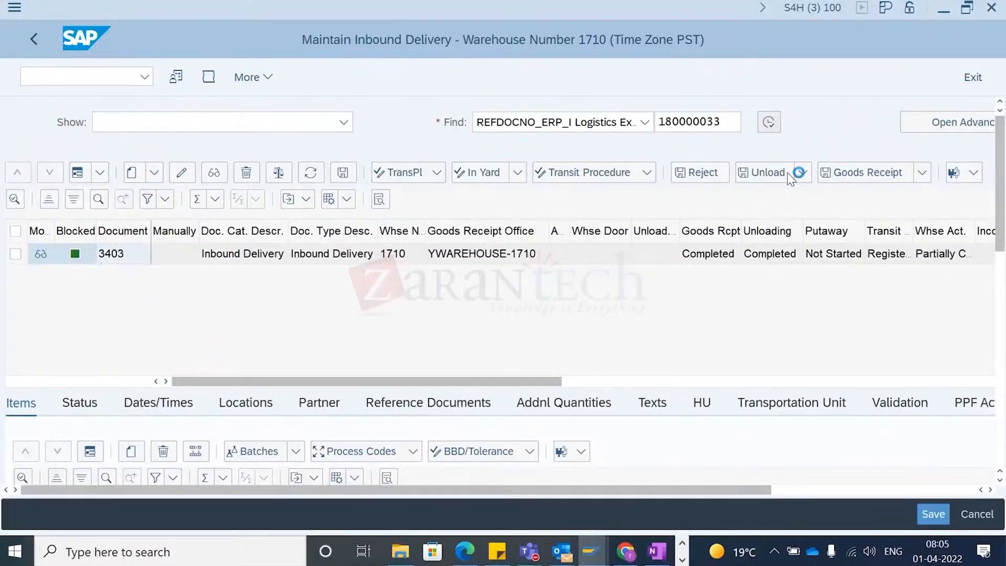
{"action": "left_click", "coordinate": [826, 259]}
{"action": "left_click", "coordinate": [773, 254]}
{"action": "left_click", "coordinate": [950, 256]}
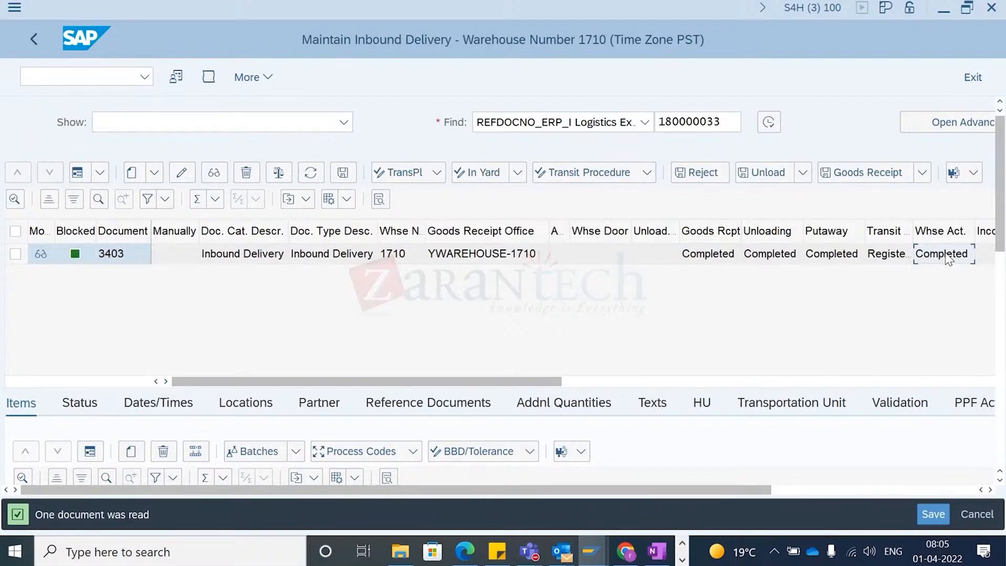
- Open the delivery's PPF actions and examine the unprocessed Send ERP Delivery Message action
{"action": "left_click", "coordinate": [968, 403]}
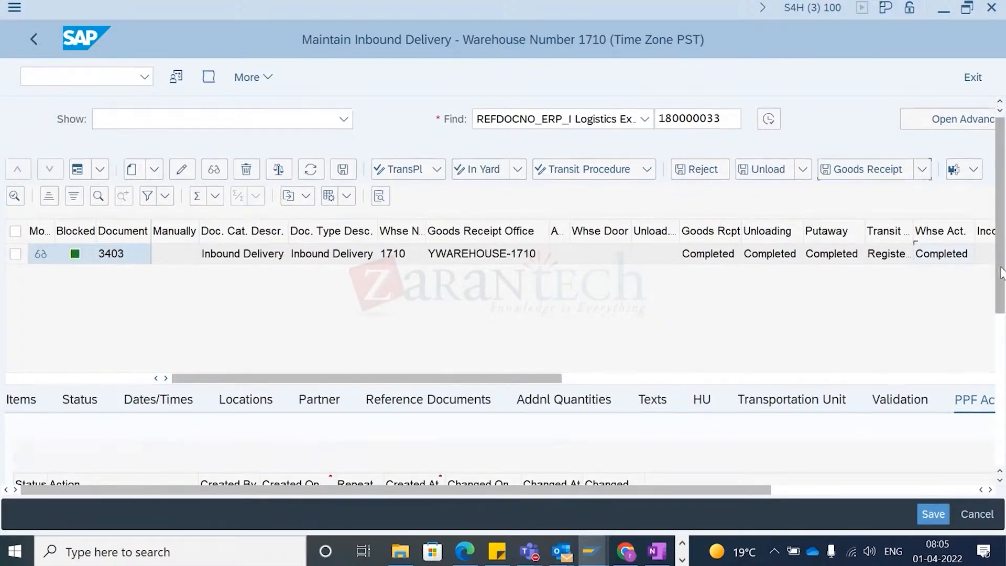
{"action": "left_click", "coordinate": [1001, 314]}
{"action": "mouse_move", "coordinate": [1001, 314]}
{"action": "left_mouse_down"}
{"action": "mouse_move", "coordinate": [1001, 280]}
{"action": "mouse_move", "coordinate": [1002, 296]}
{"action": "left_mouse_up"}
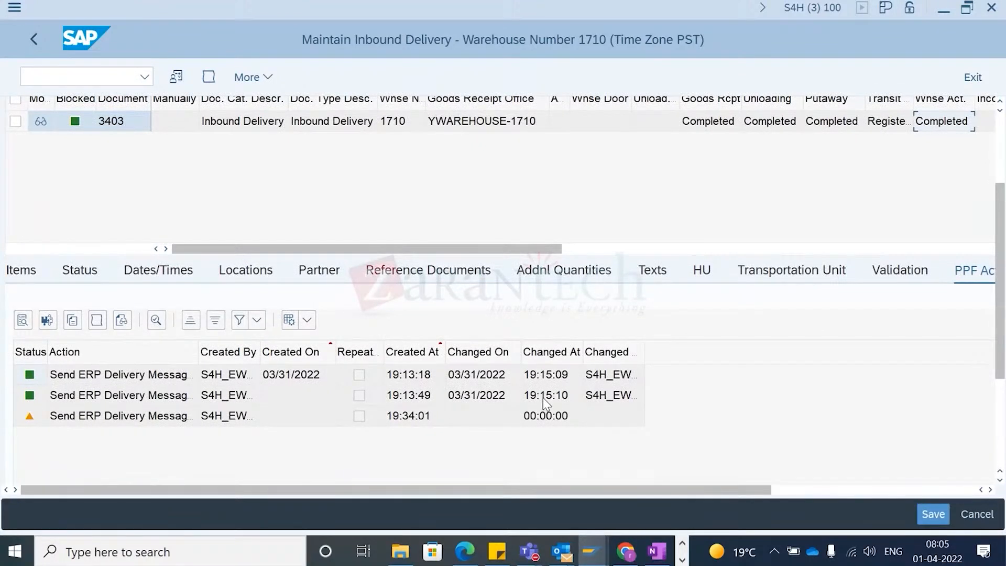
{"action": "left_click", "coordinate": [87, 417]}
{"action": "left_click", "coordinate": [25, 416]}
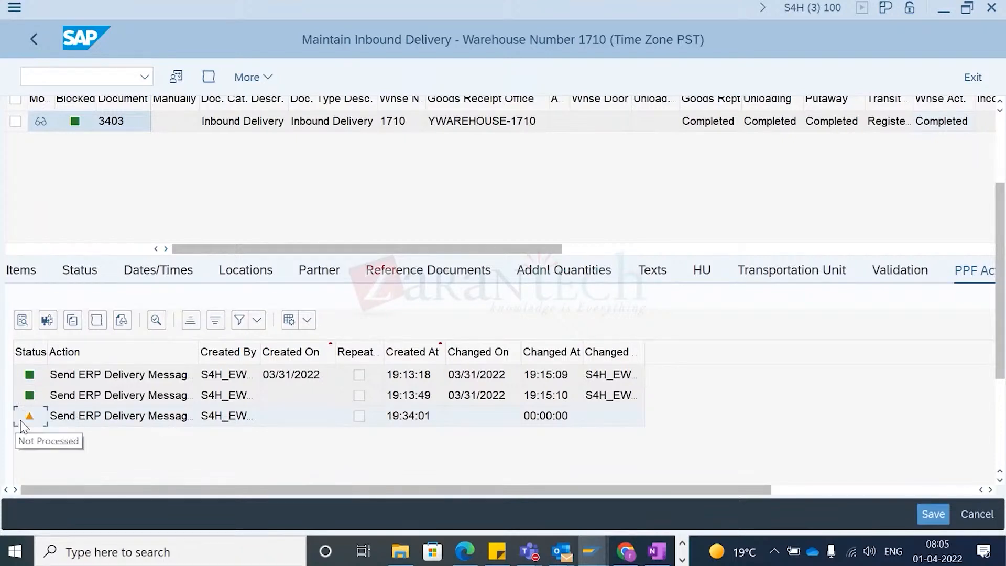
{"action": "left_click", "coordinate": [87, 74]}
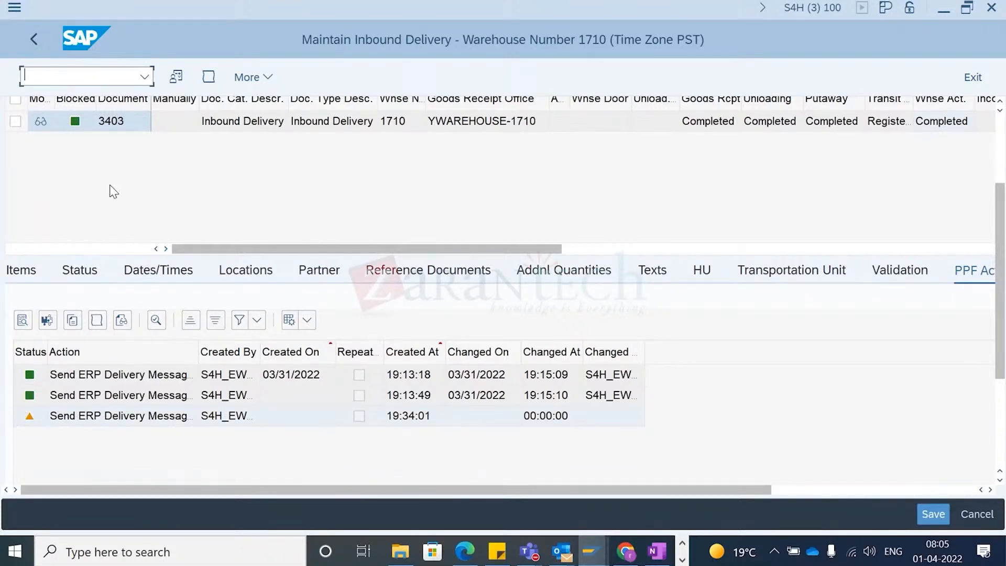
- Switch to another session, start transaction SPPFP and clear the Processed At selection criterion
{"action": "key", "text": "alt+Tab"}
{"action": "key", "text": "alt+Tab"}
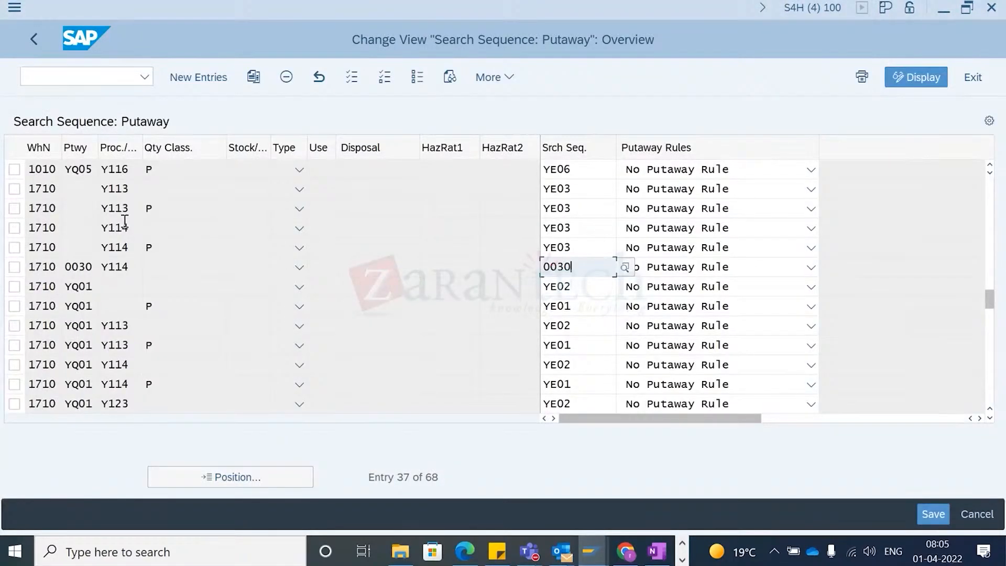
{"action": "left_click", "coordinate": [27, 75]}
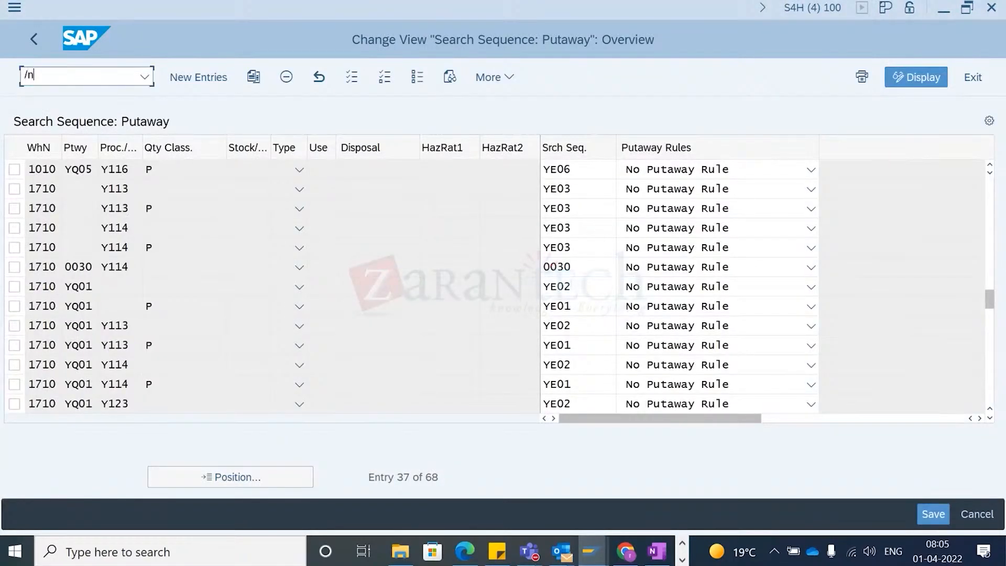
{"action": "type", "text": "/n"}
{"action": "left_click", "coordinate": [124, 221]}
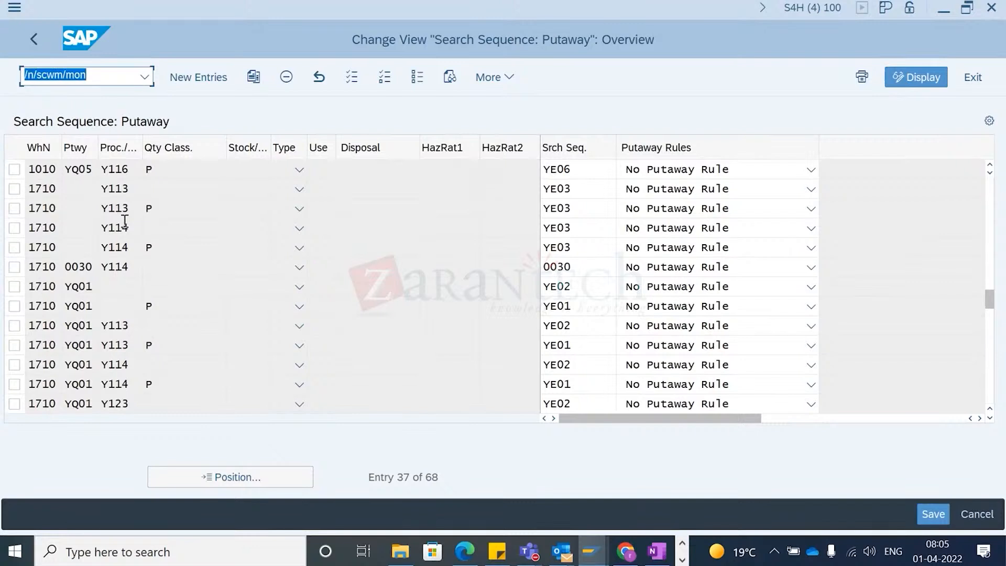
{"action": "left_click", "coordinate": [145, 78]}
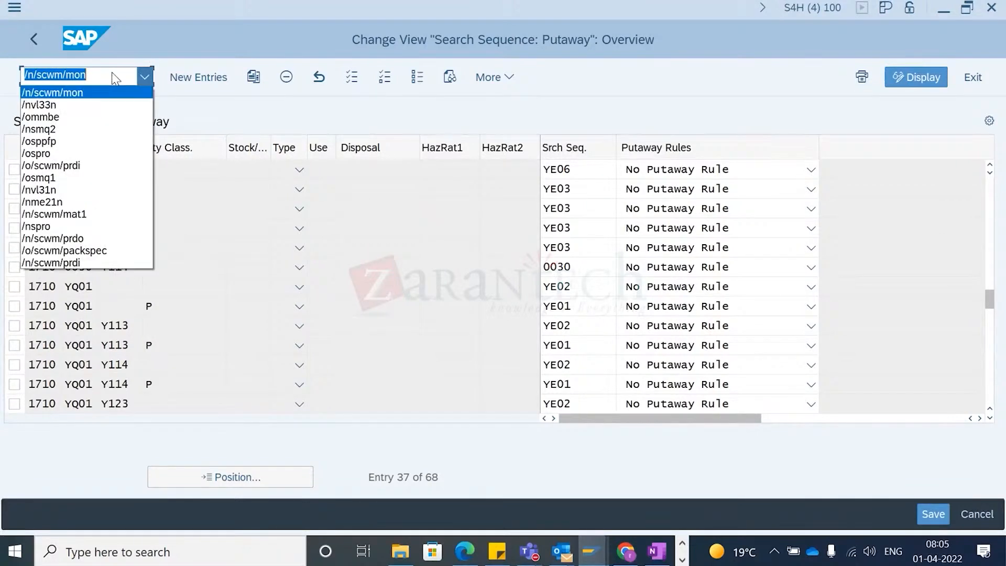
{"action": "left_click", "coordinate": [79, 141]}
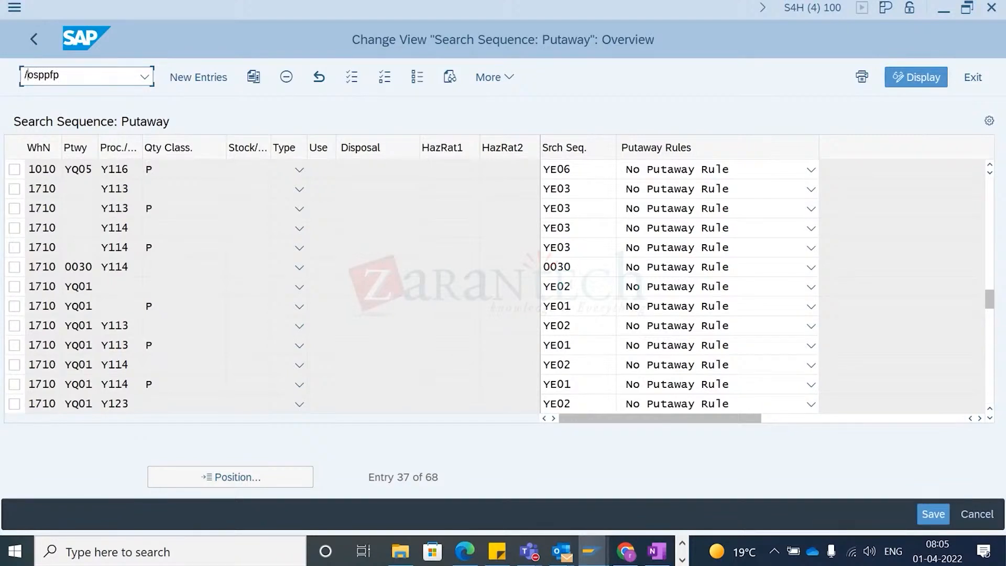
{"action": "key", "text": "BackSpace"}
{"action": "type", "text": "n"}
{"action": "key", "text": "Return"}
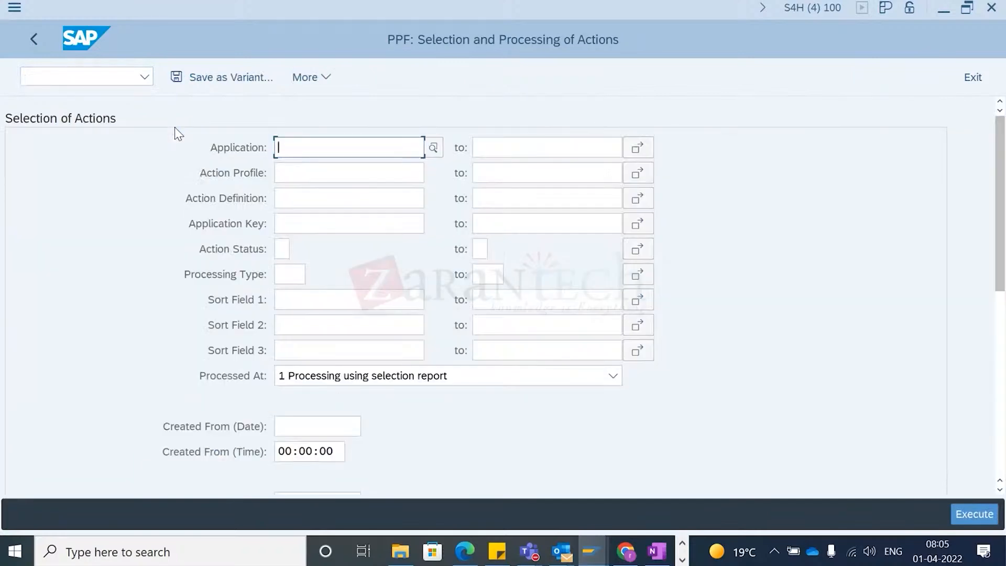
{"action": "left_click", "coordinate": [391, 382]}
{"action": "left_click", "coordinate": [333, 469]}
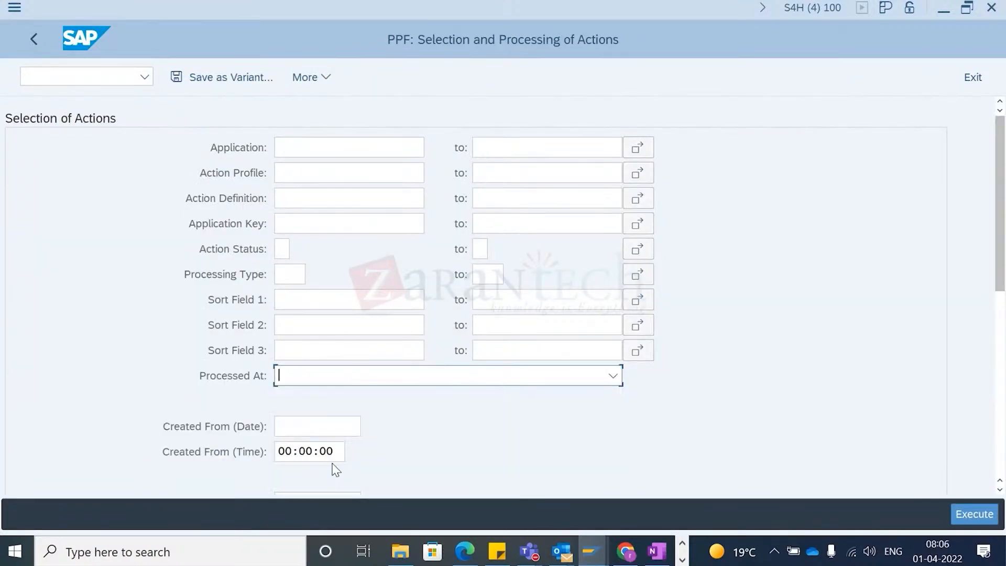
- Run the PPF action selection without any creation date restriction
{"action": "left_click_drag", "start_coordinate": [999, 262], "coordinate": [1004, 365]}
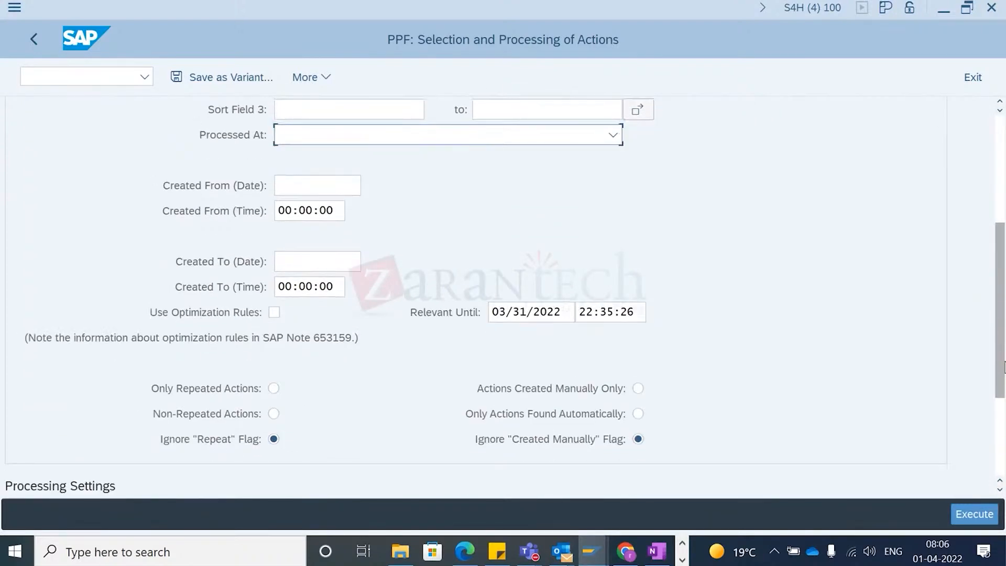
{"action": "left_click_drag", "start_coordinate": [1004, 365], "coordinate": [1001, 300]}
{"action": "left_click", "coordinate": [312, 329]}
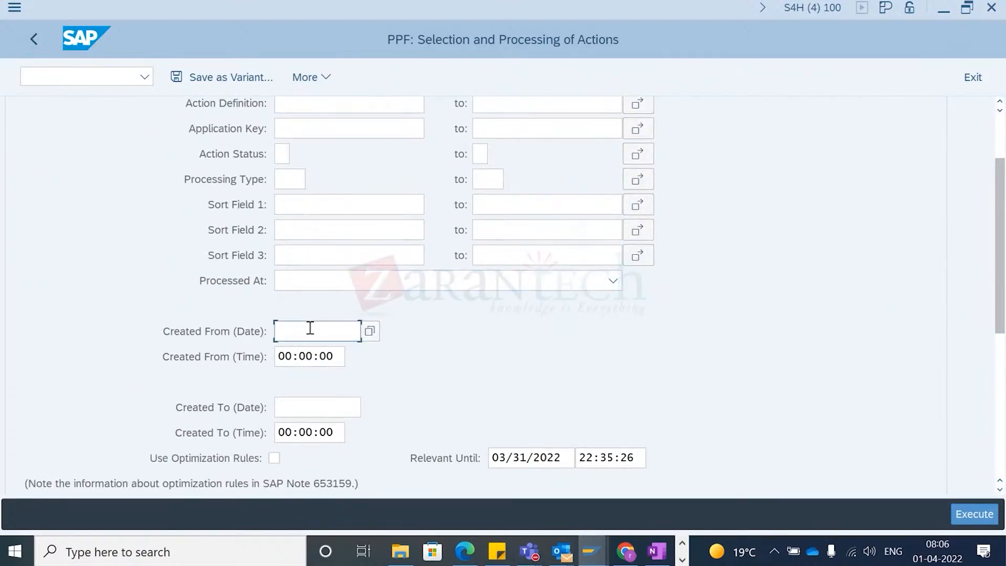
{"action": "key", "text": "F8"}
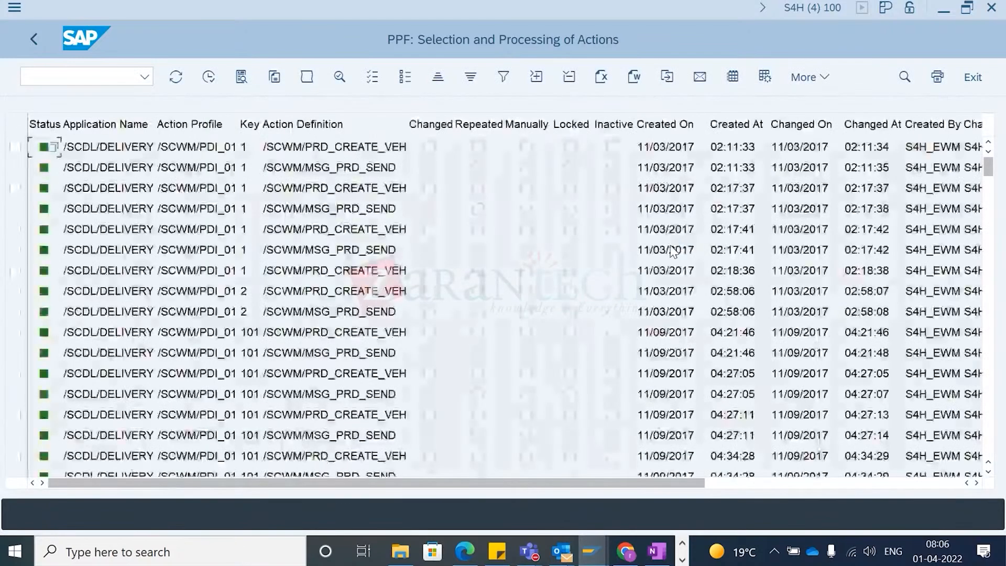
- Scroll the action list to the delivery 3403 entries and select its unprocessed MSG_PRD_SEND action
{"action": "scroll", "coordinate": [679, 251], "scroll_direction": "down", "scroll_amount": 10}
{"action": "left_click_drag", "start_coordinate": [981, 172], "coordinate": [988, 448]}
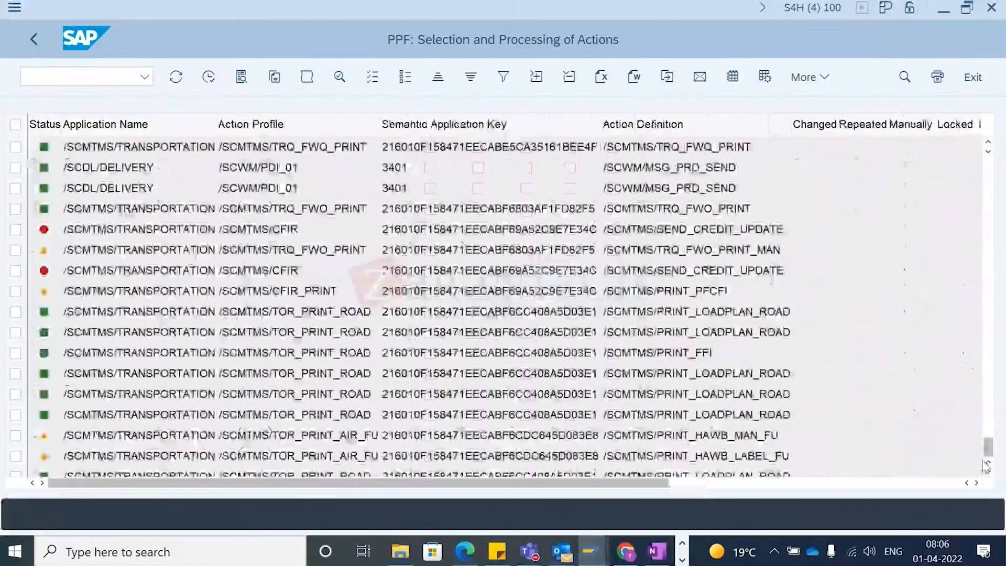
{"action": "scroll", "coordinate": [278, 435], "scroll_direction": "down", "scroll_amount": 8}
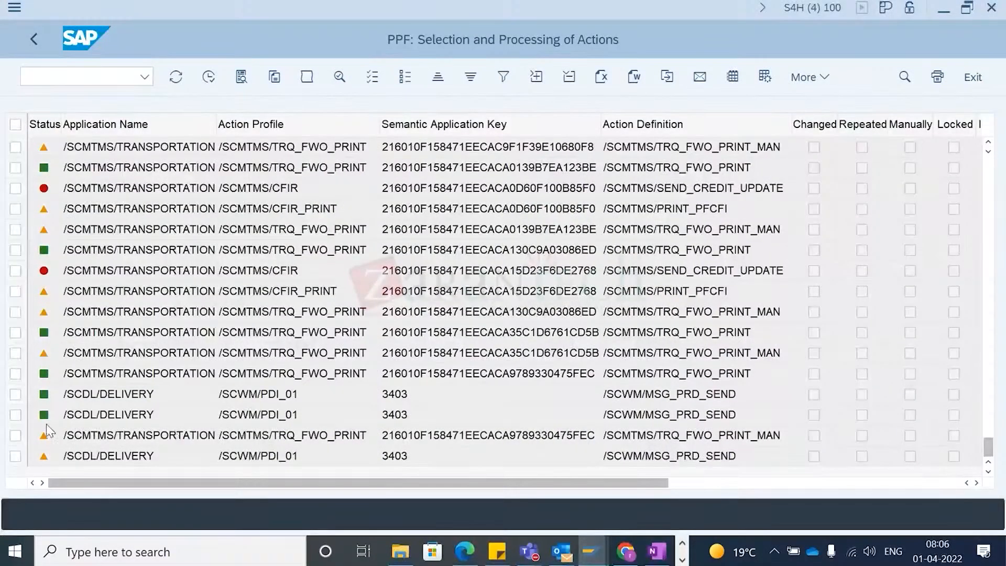
{"action": "left_click", "coordinate": [15, 456]}
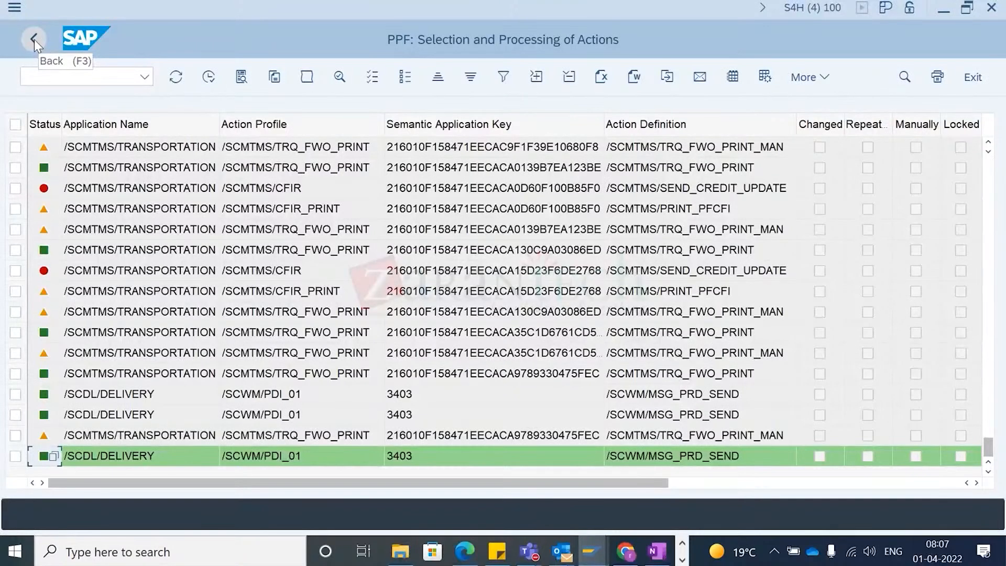
- Switch to the warehouse monitor, select inbound delivery 3403 and display its warehouse order
{"action": "key", "text": "alt+Tab"}
{"action": "key", "text": "Tab"}
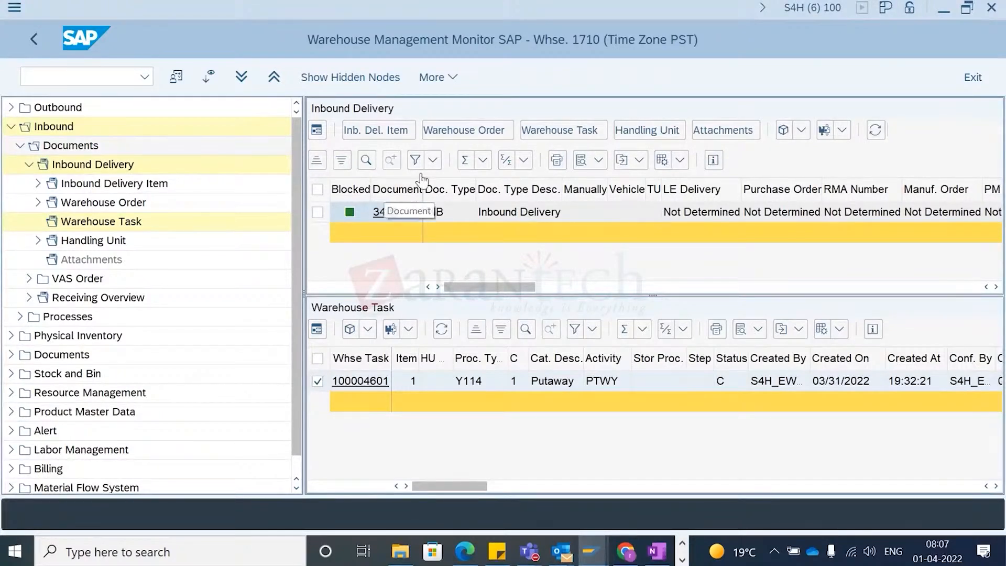
{"action": "left_click", "coordinate": [319, 213]}
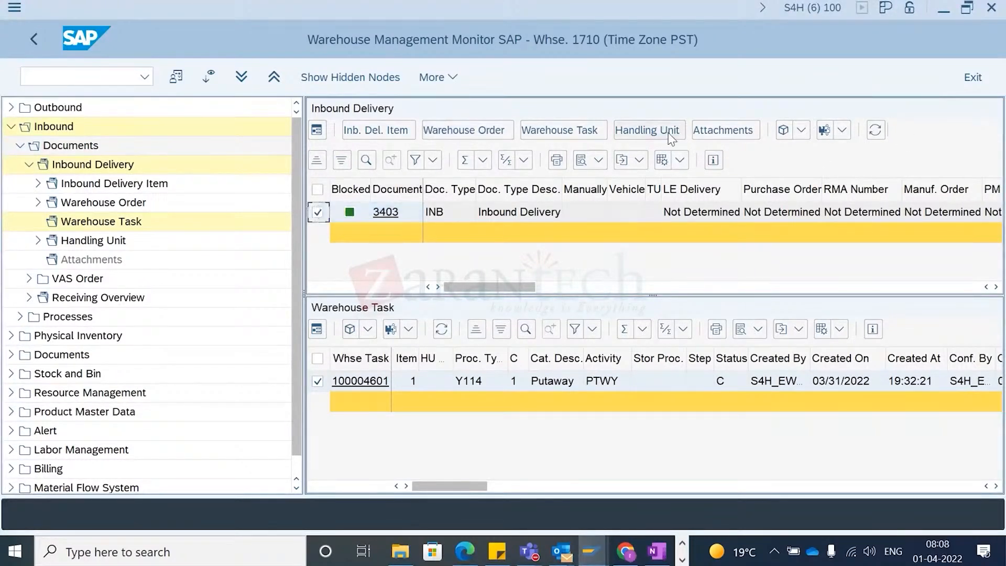
{"action": "left_click", "coordinate": [875, 133]}
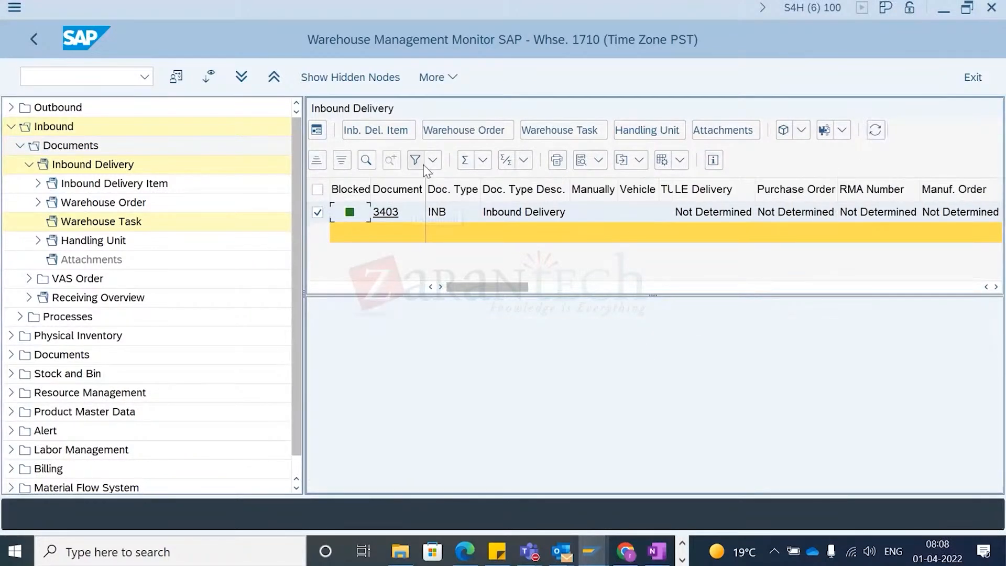
{"action": "left_click", "coordinate": [474, 132]}
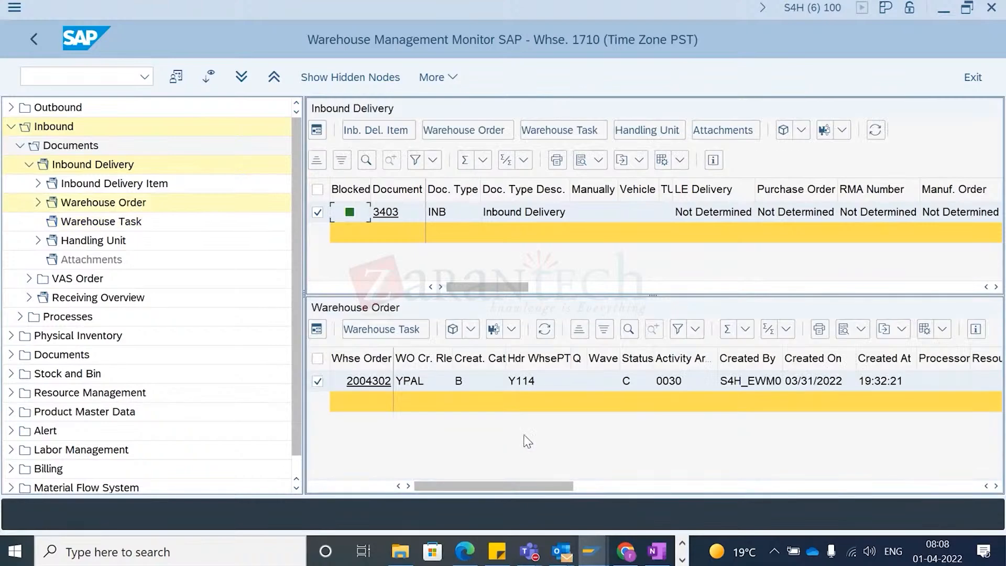
- Examine the columns of the delivery's warehouse order 2004302
{"action": "double_click", "coordinate": [607, 389]}
{"action": "scroll", "coordinate": [611, 390], "scroll_direction": "right", "scroll_amount": 5}
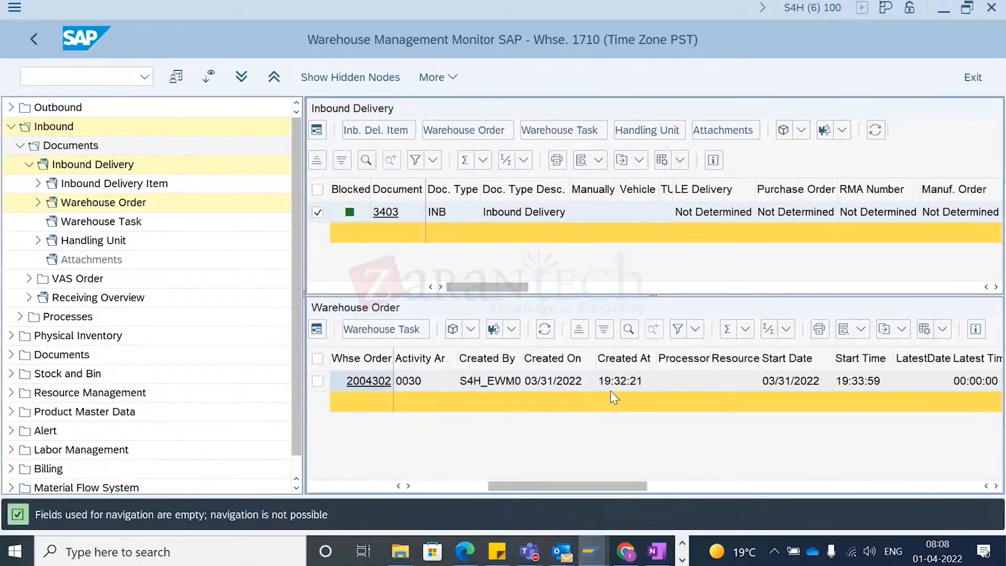
{"action": "scroll", "coordinate": [621, 396], "scroll_direction": "right", "scroll_amount": 10}
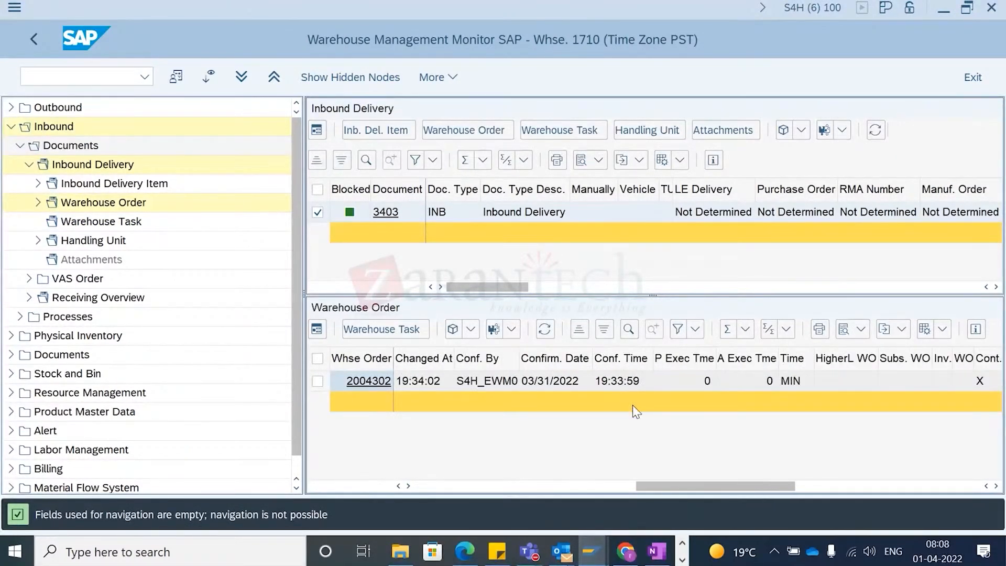
{"action": "scroll", "coordinate": [637, 411], "scroll_direction": "left", "scroll_amount": 8}
{"action": "scroll", "coordinate": [793, 399], "scroll_direction": "left", "scroll_amount": 5}
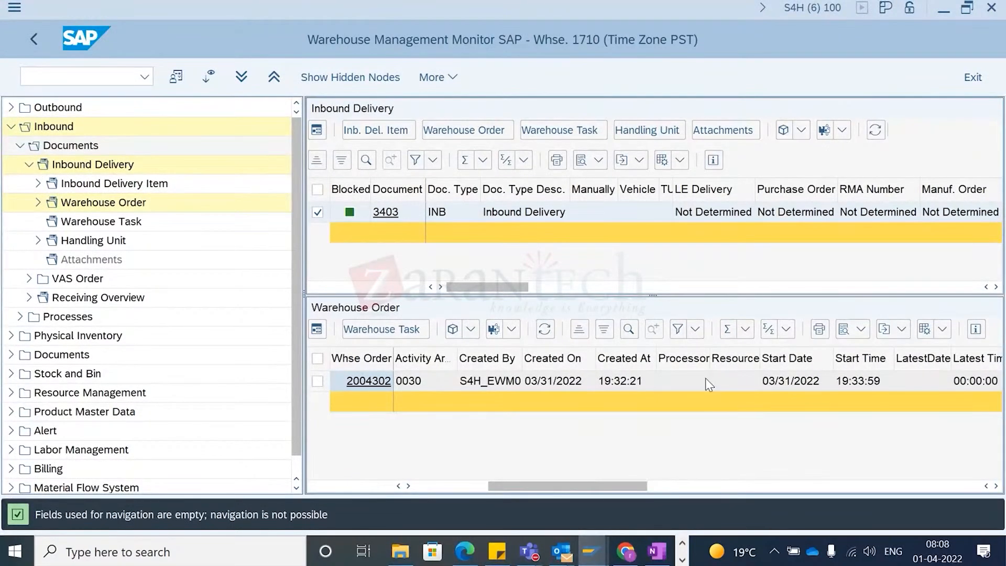
{"action": "left_click", "coordinate": [737, 381]}
{"action": "scroll", "coordinate": [781, 393], "scroll_direction": "right", "scroll_amount": 3}
{"action": "scroll", "coordinate": [800, 389], "scroll_direction": "right", "scroll_amount": 5}
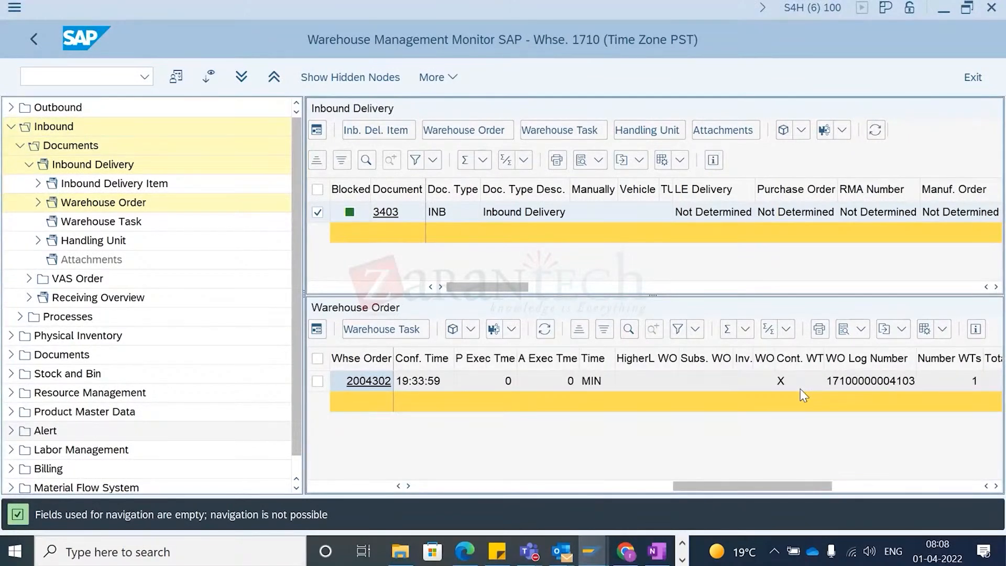
{"action": "scroll", "coordinate": [707, 392], "scroll_direction": "right", "scroll_amount": 6}
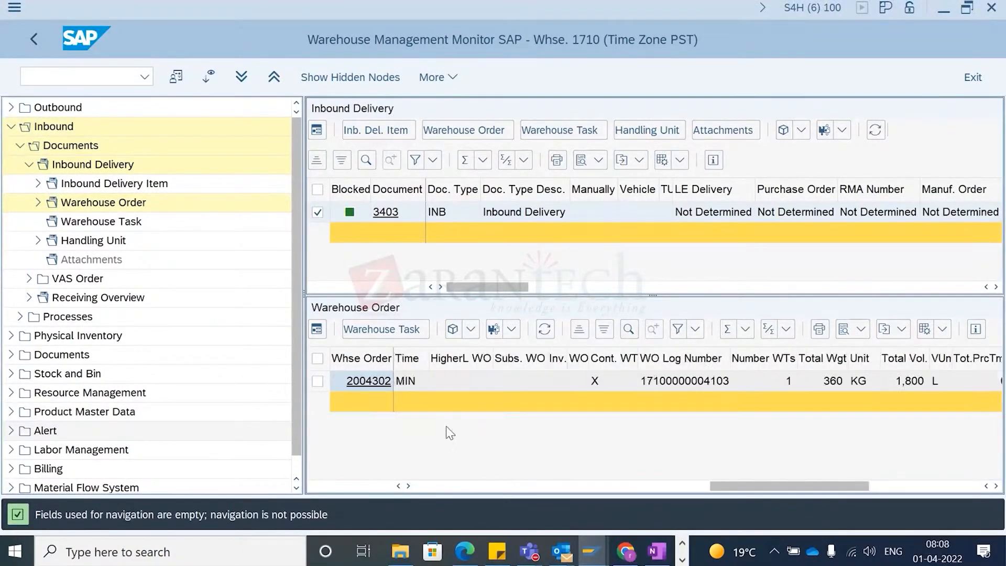
{"action": "scroll", "coordinate": [450, 433], "scroll_direction": "left", "scroll_amount": 10}
{"action": "left_click", "coordinate": [318, 381]}
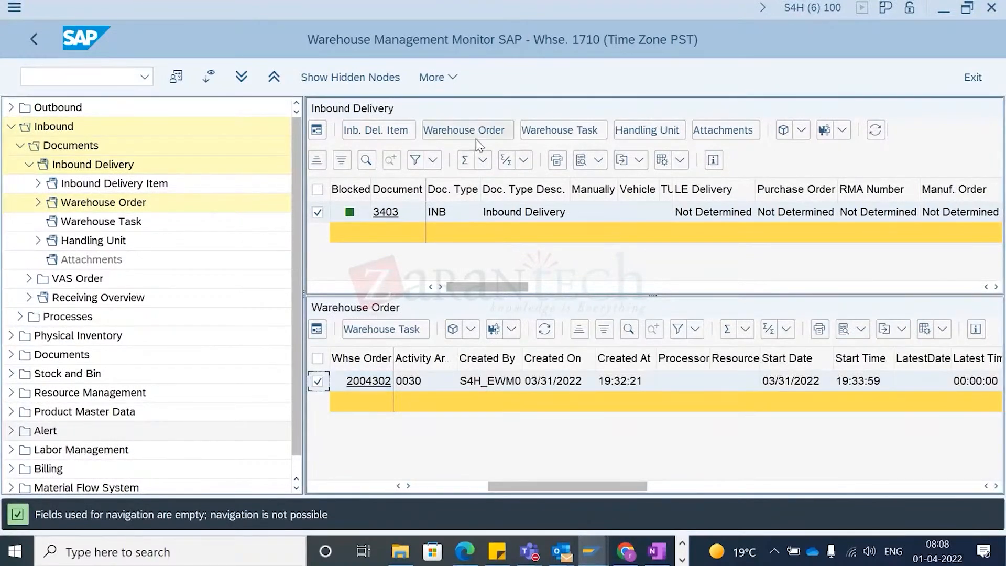
- Display the delivery's warehouse task 100004601 in detail form view
{"action": "left_click", "coordinate": [530, 131]}
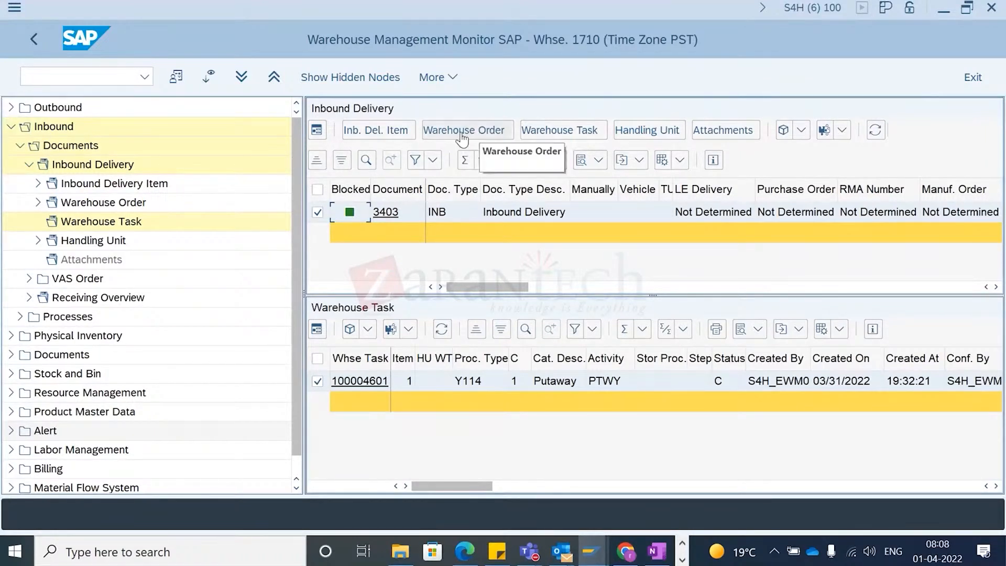
{"action": "left_click", "coordinate": [352, 386]}
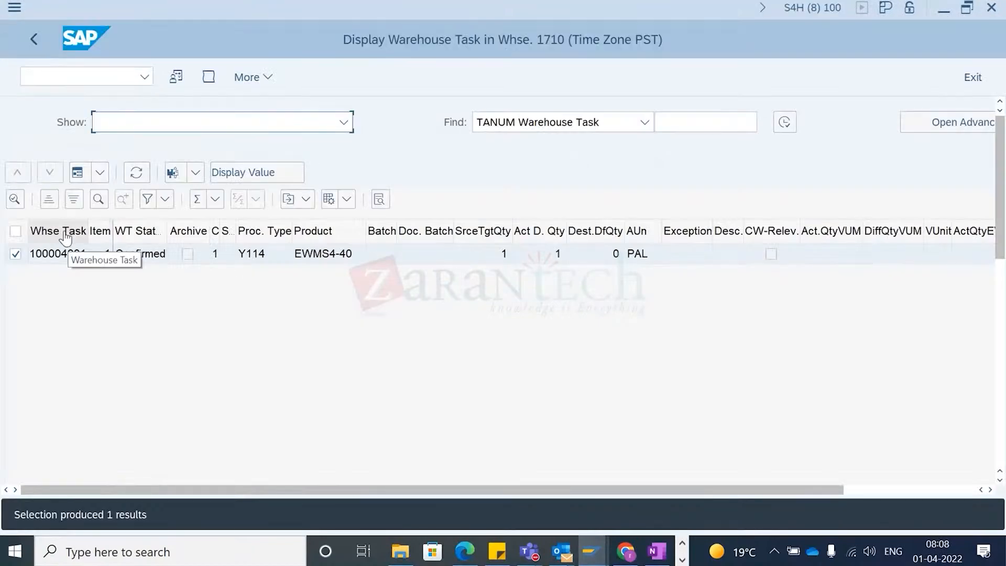
{"action": "left_click", "coordinate": [80, 174]}
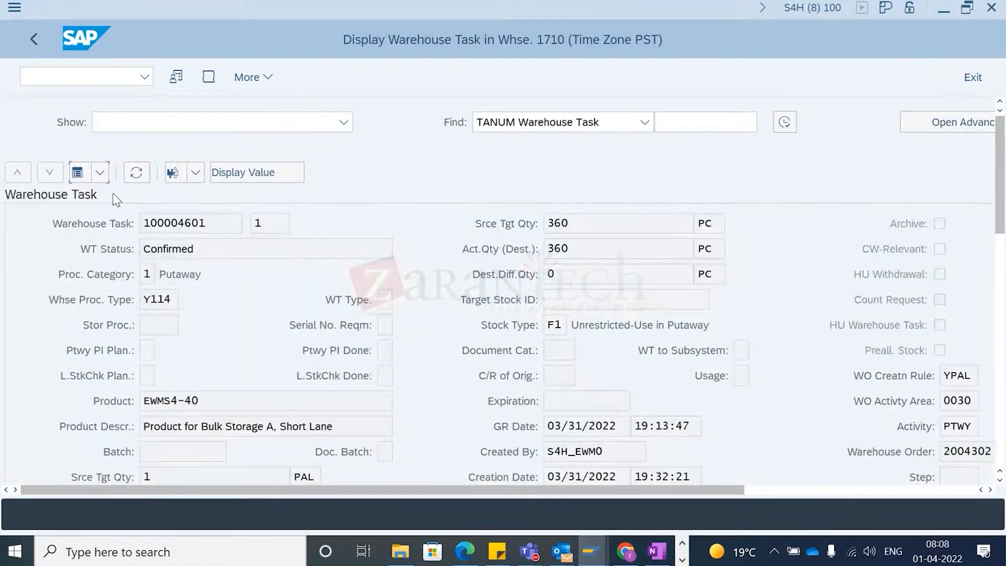
- Examine the warehouse task details such as creator, confirmer, dates and source and destination bins
{"action": "left_click", "coordinate": [247, 271]}
{"action": "scroll", "coordinate": [581, 442], "scroll_direction": "down", "scroll_amount": 2}
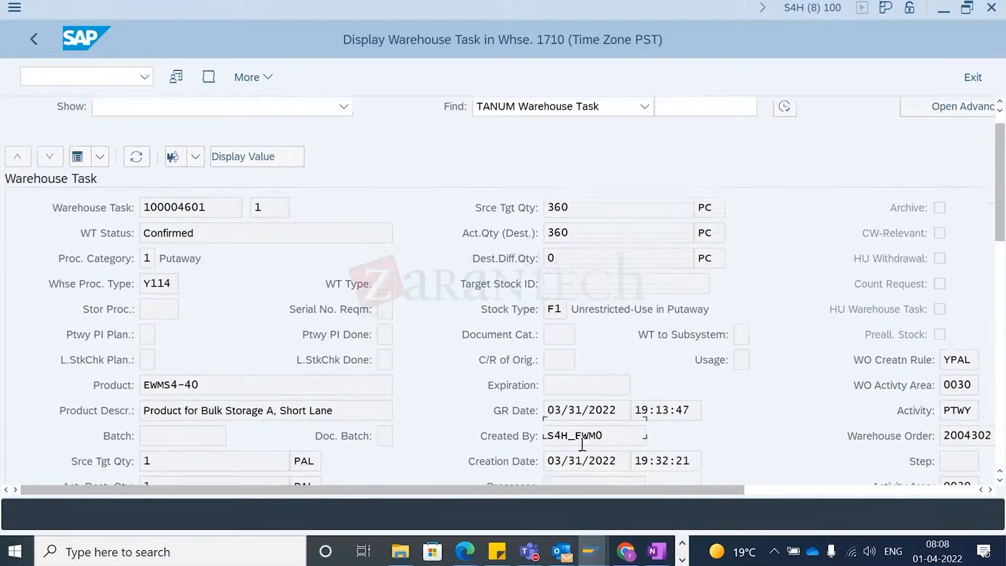
{"action": "scroll", "coordinate": [583, 443], "scroll_direction": "down", "scroll_amount": 4}
{"action": "left_click_drag", "start_coordinate": [622, 427], "coordinate": [515, 427]}
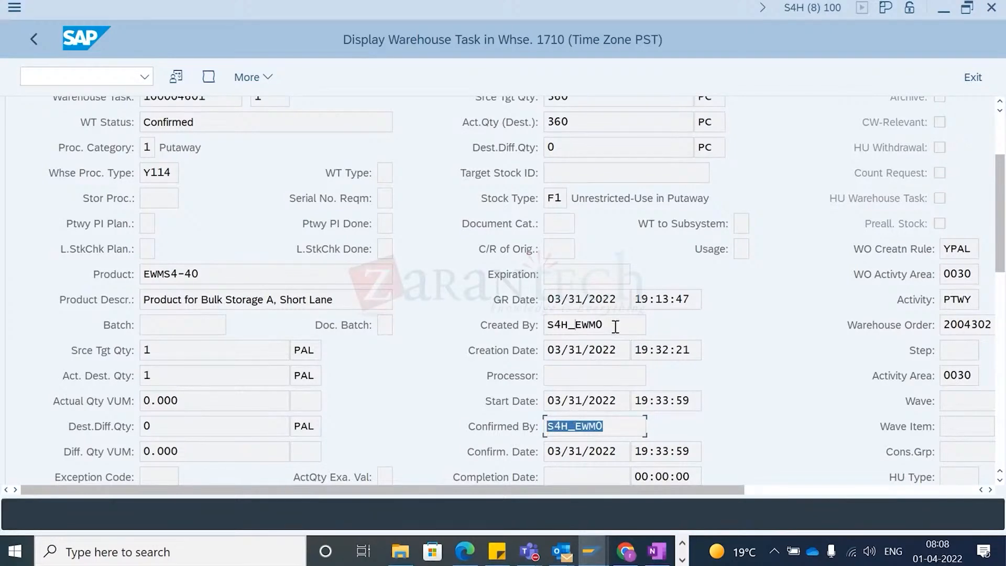
{"action": "left_click_drag", "start_coordinate": [616, 326], "coordinate": [492, 342]}
{"action": "scroll", "coordinate": [575, 404], "scroll_direction": "down", "scroll_amount": 3}
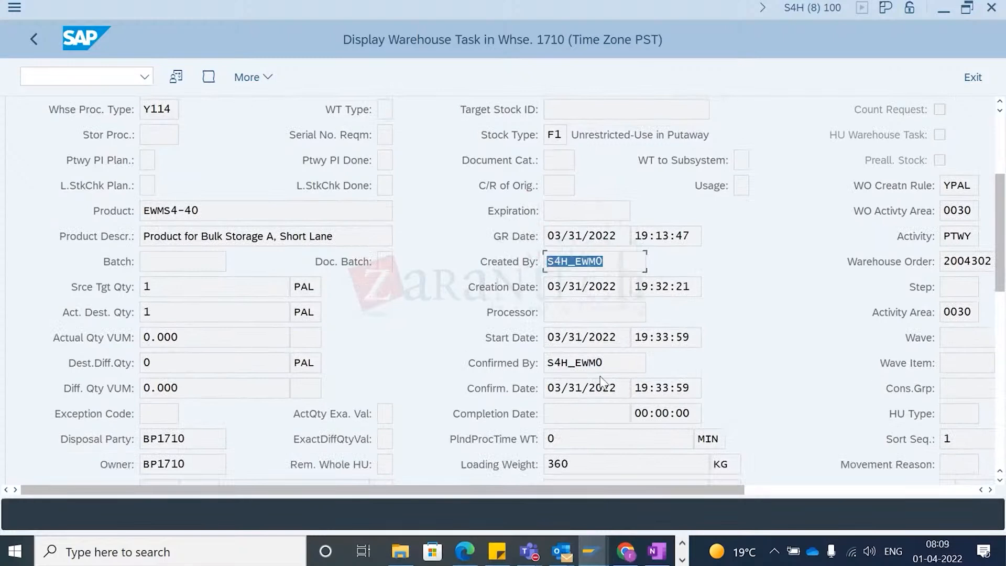
{"action": "left_click_drag", "start_coordinate": [608, 365], "coordinate": [513, 374]}
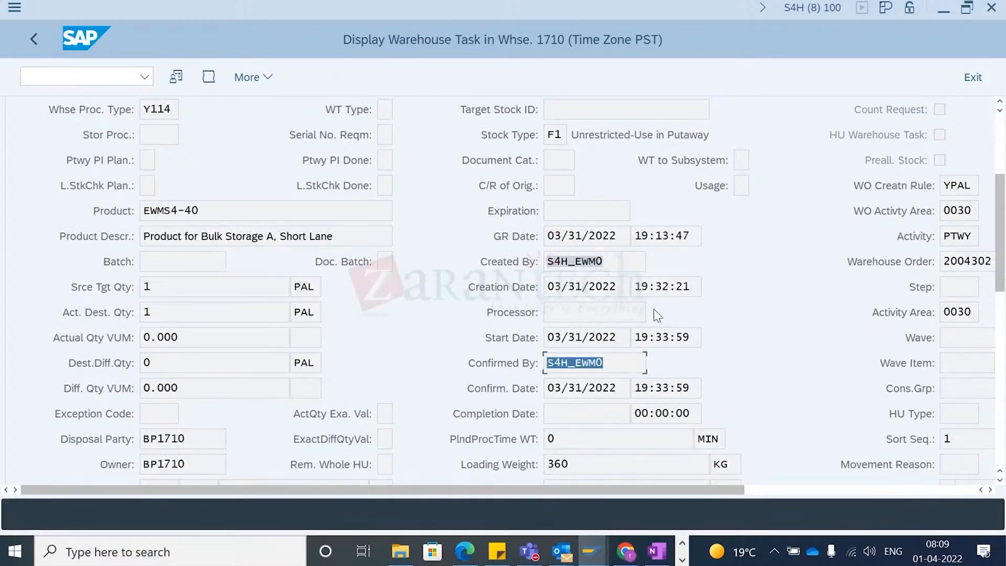
{"action": "scroll", "coordinate": [637, 388], "scroll_direction": "down", "scroll_amount": 5}
{"action": "scroll", "coordinate": [649, 396], "scroll_direction": "down", "scroll_amount": 3}
{"action": "left_click", "coordinate": [572, 335]}
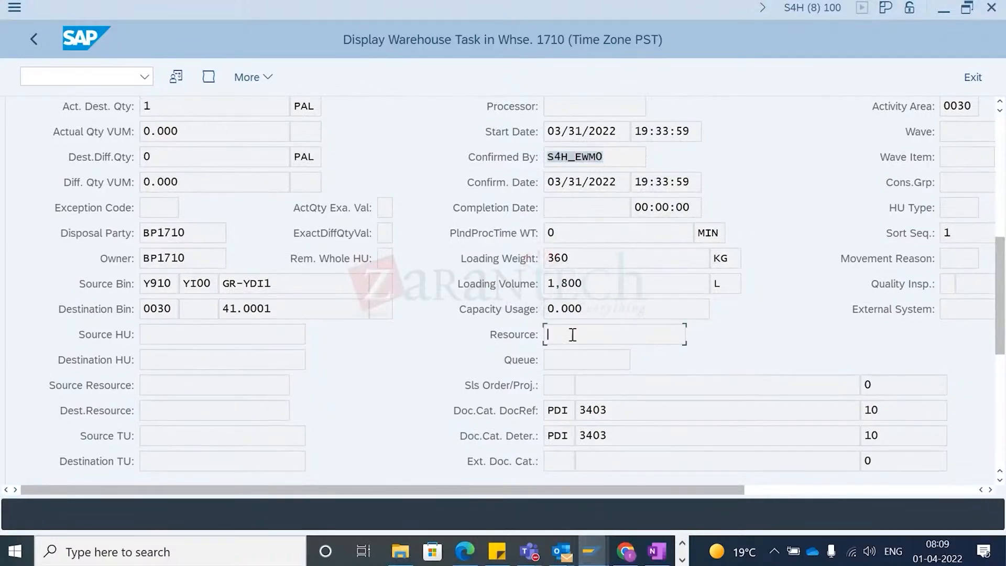
{"action": "left_click", "coordinate": [597, 156]}
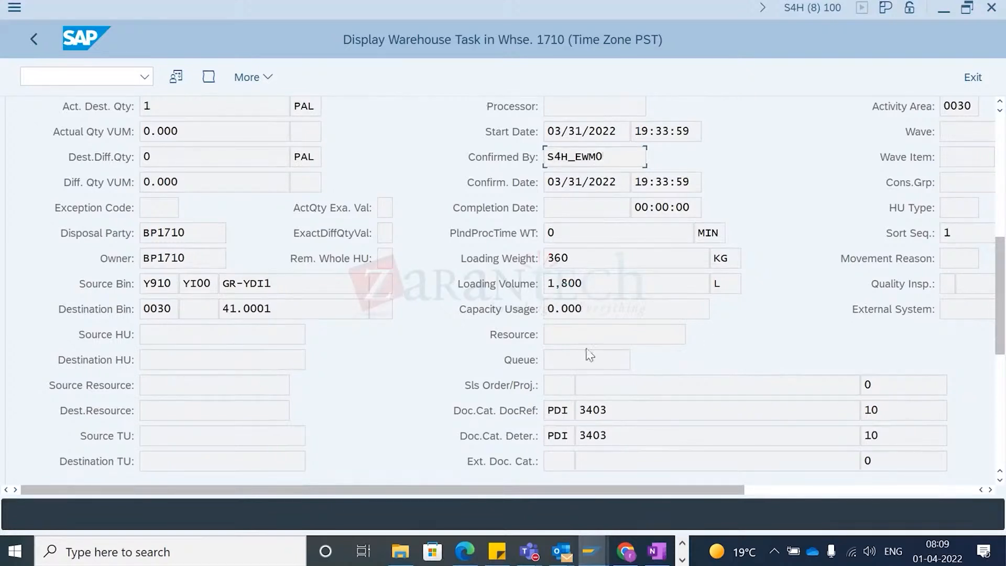
{"action": "left_click", "coordinate": [560, 361]}
{"action": "left_click", "coordinate": [558, 330]}
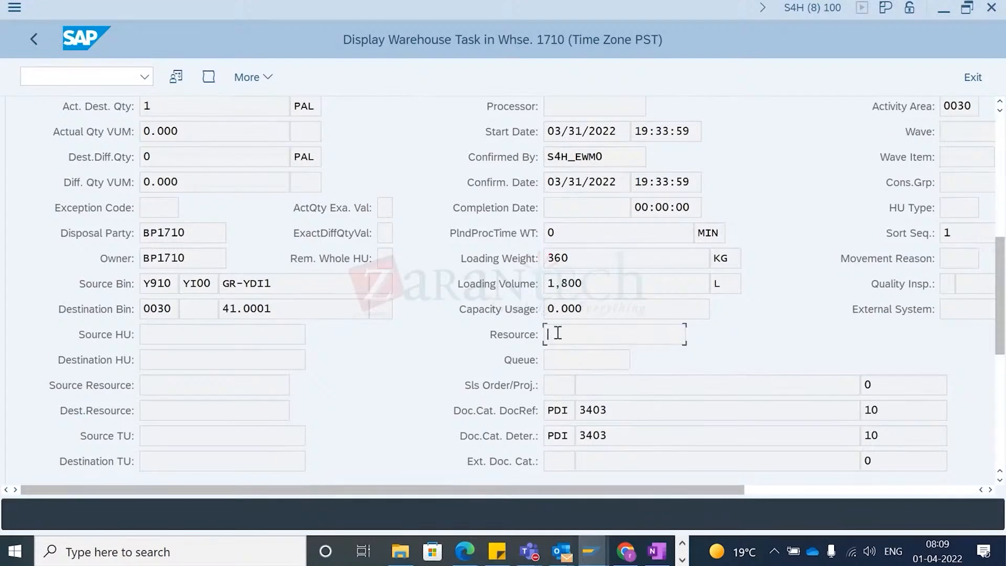
{"action": "left_click", "coordinate": [555, 364]}
{"action": "scroll", "coordinate": [426, 317], "scroll_direction": "up", "scroll_amount": 5}
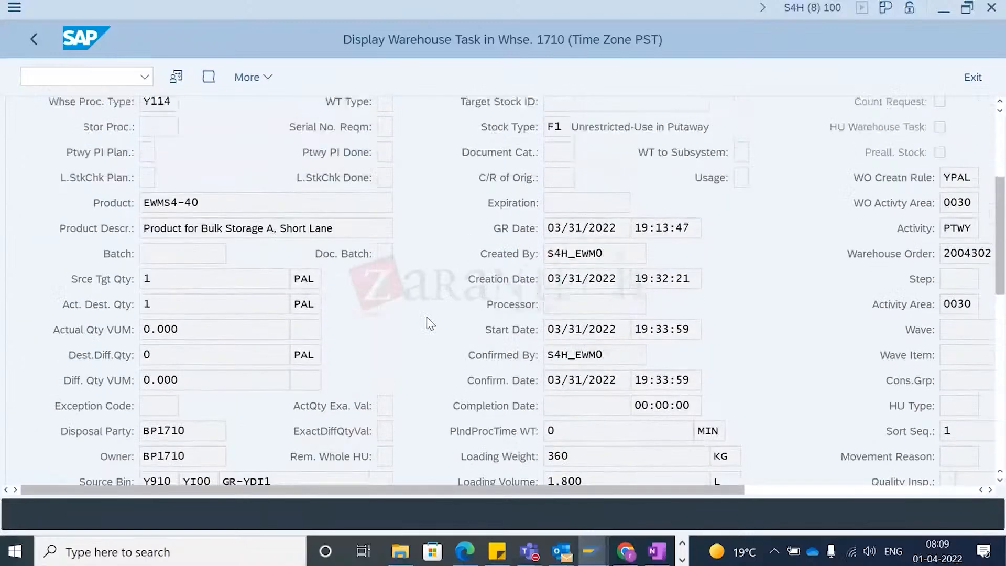
{"action": "scroll", "coordinate": [427, 317], "scroll_direction": "up", "scroll_amount": 2}
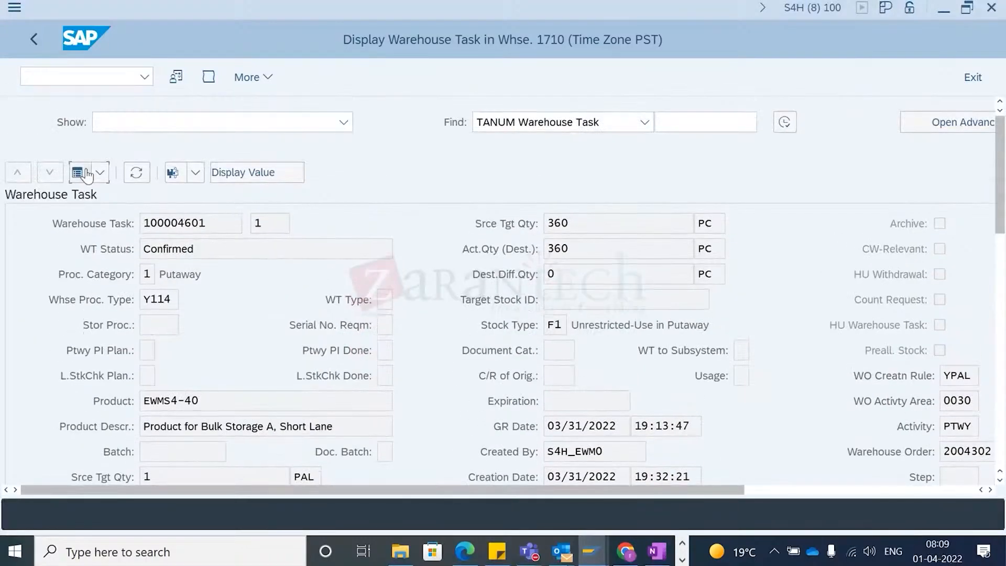
- Return to the warehouse monitor and scroll through the warehouse task's columns
{"action": "left_click", "coordinate": [77, 173]}
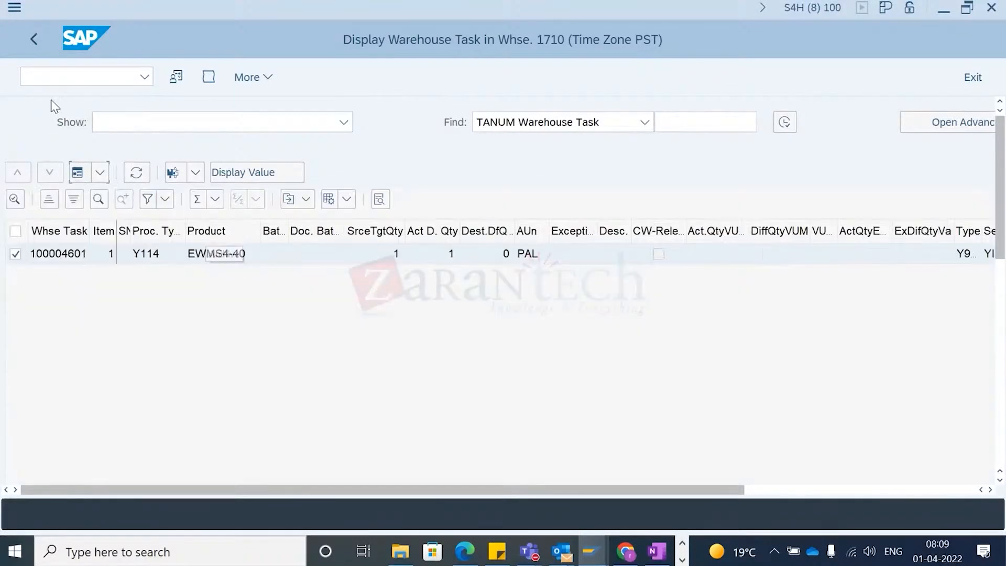
{"action": "left_click", "coordinate": [42, 37]}
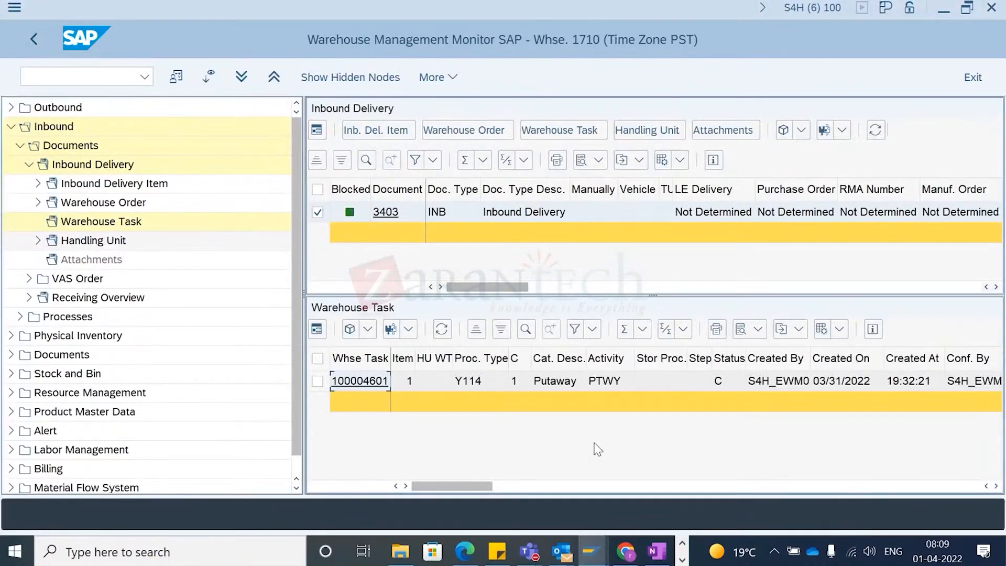
{"action": "scroll", "coordinate": [647, 393], "scroll_direction": "right", "scroll_amount": 10}
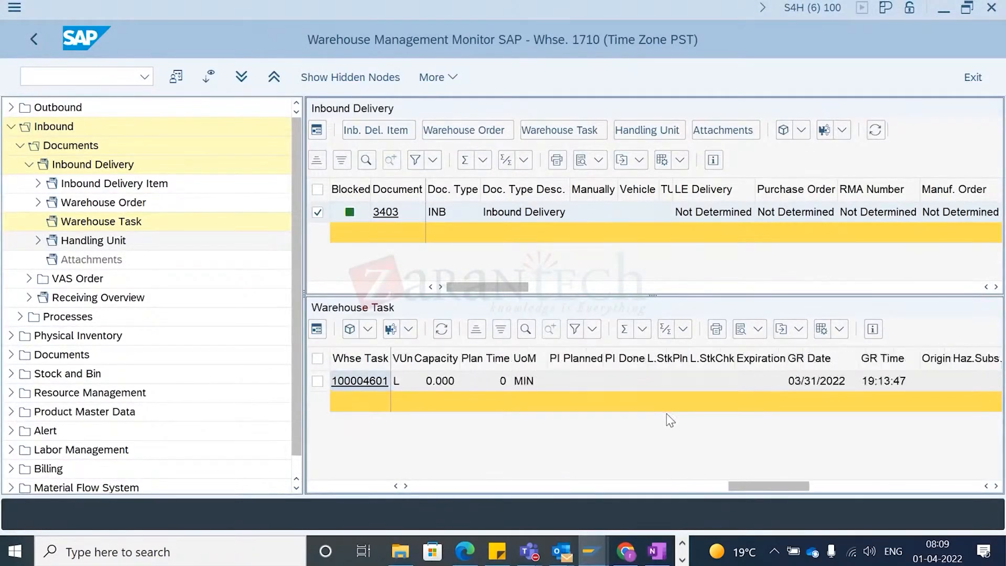
{"action": "scroll", "coordinate": [671, 420], "scroll_direction": "left", "scroll_amount": 10}
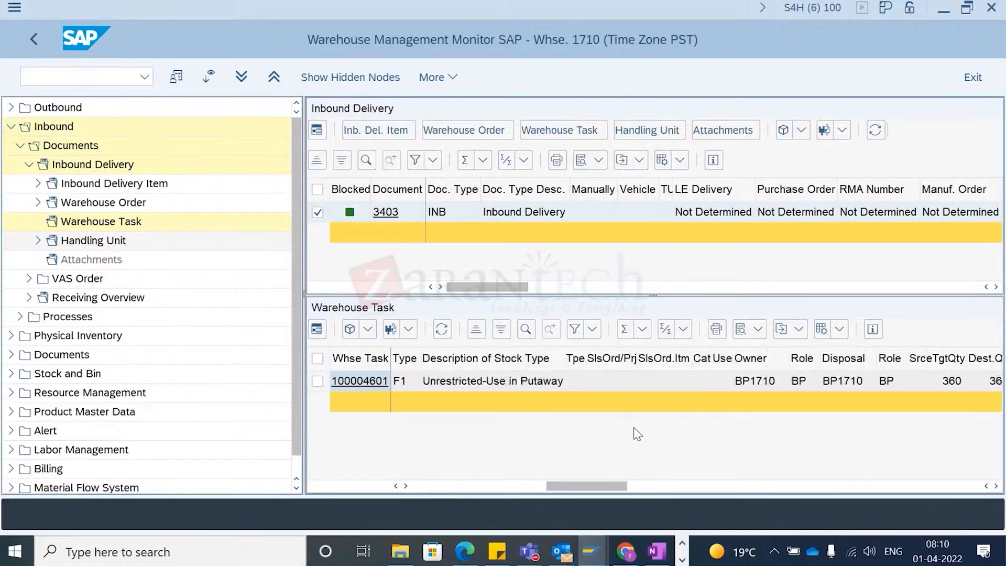
{"action": "scroll", "coordinate": [631, 429], "scroll_direction": "left", "scroll_amount": 3}
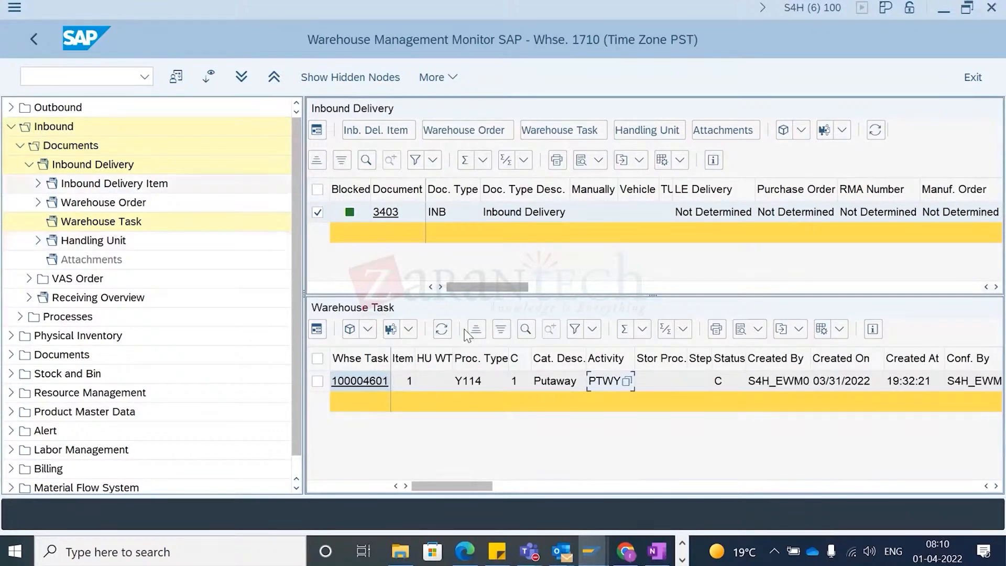
{"action": "key", "text": "alt+Tab"}
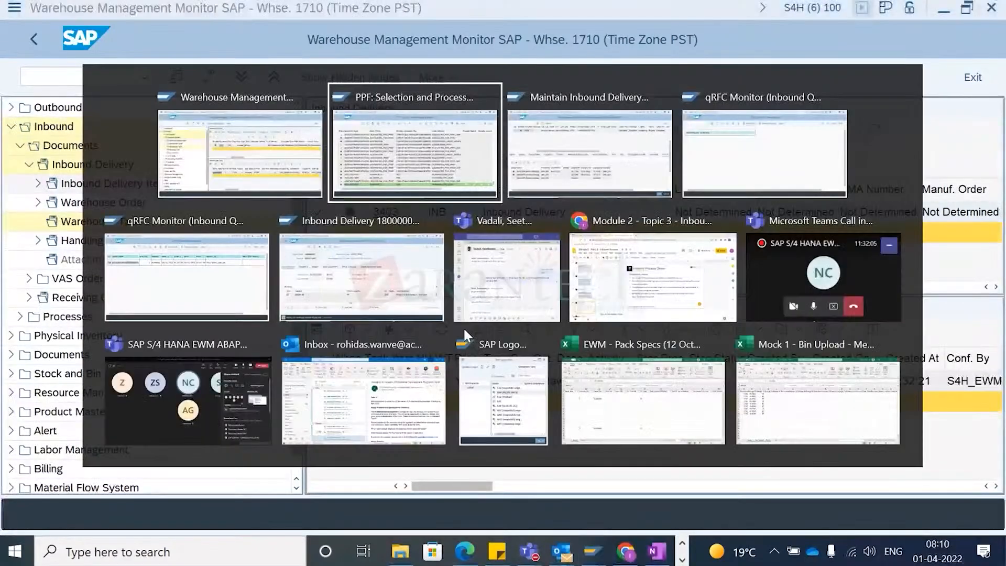
{"action": "key", "text": "alt+Tab"}
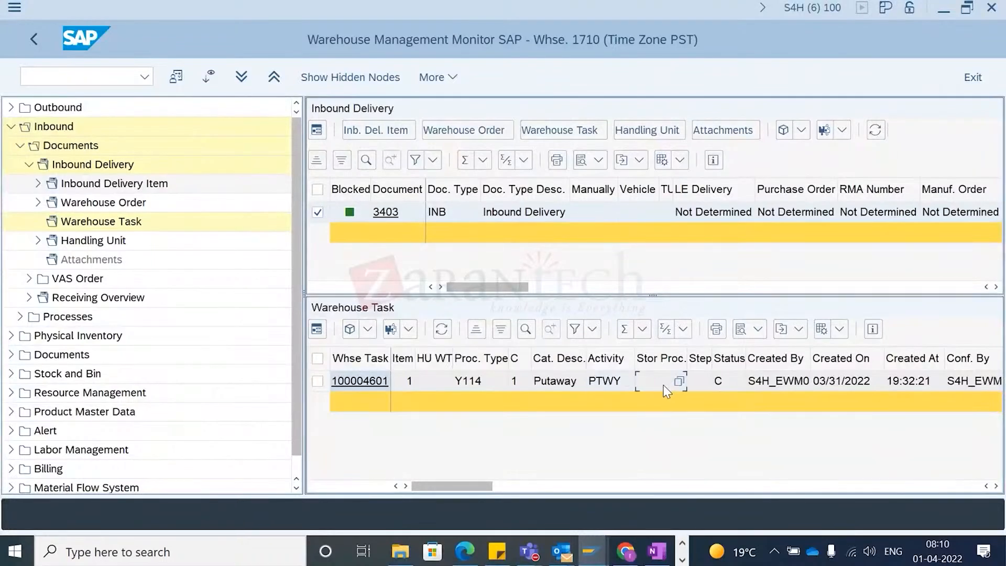
{"action": "scroll", "coordinate": [693, 405], "scroll_direction": "right", "scroll_amount": 6}
{"action": "scroll", "coordinate": [693, 404], "scroll_direction": "left", "scroll_amount": 4}
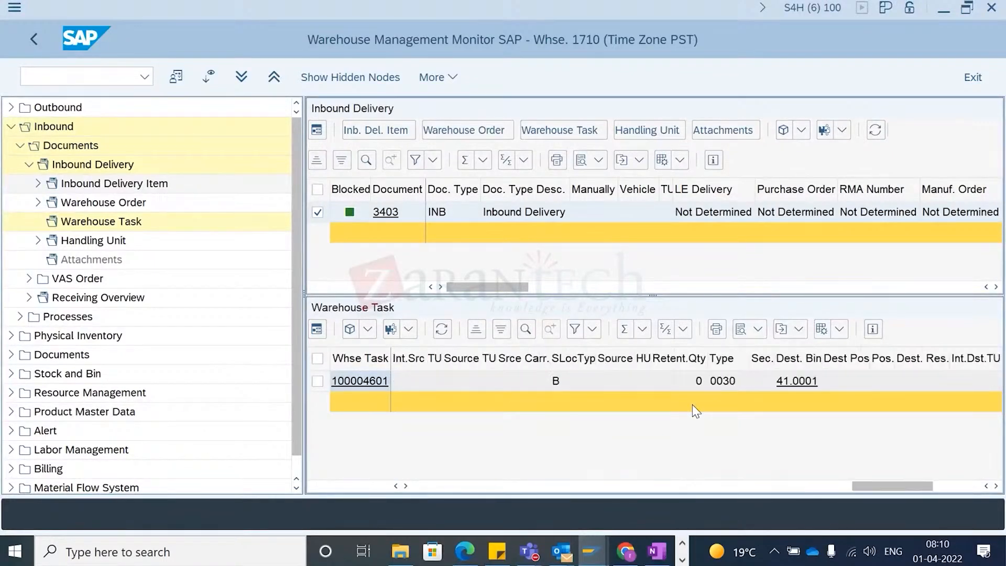
- Scroll through the warehouse task's columns in the warehouse monitor
{"action": "scroll", "coordinate": [693, 405], "scroll_direction": "left", "scroll_amount": 5}
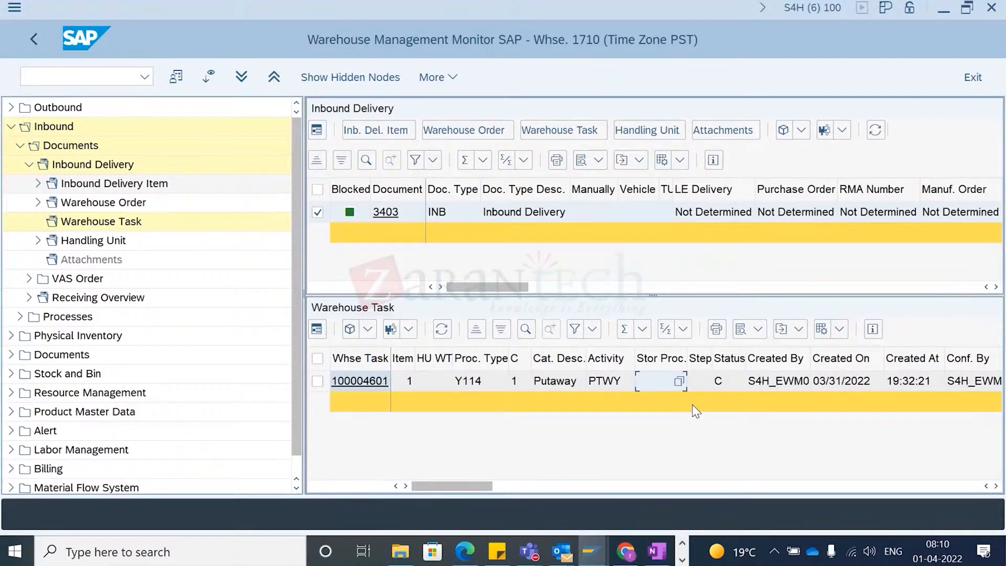
{"action": "scroll", "coordinate": [513, 443], "scroll_direction": "right", "scroll_amount": 3}
{"action": "scroll", "coordinate": [513, 443], "scroll_direction": "left", "scroll_amount": 3}
- Switch to the inbound delivery maintenance window and refresh delivery 3403 to recheck its PPF actions
{"action": "key", "text": "alt+Tab"}
{"action": "key", "text": "alt+Tab"}
{"action": "key", "text": "alt+shift+Tab"}
{"action": "key", "text": "alt+Tab"}
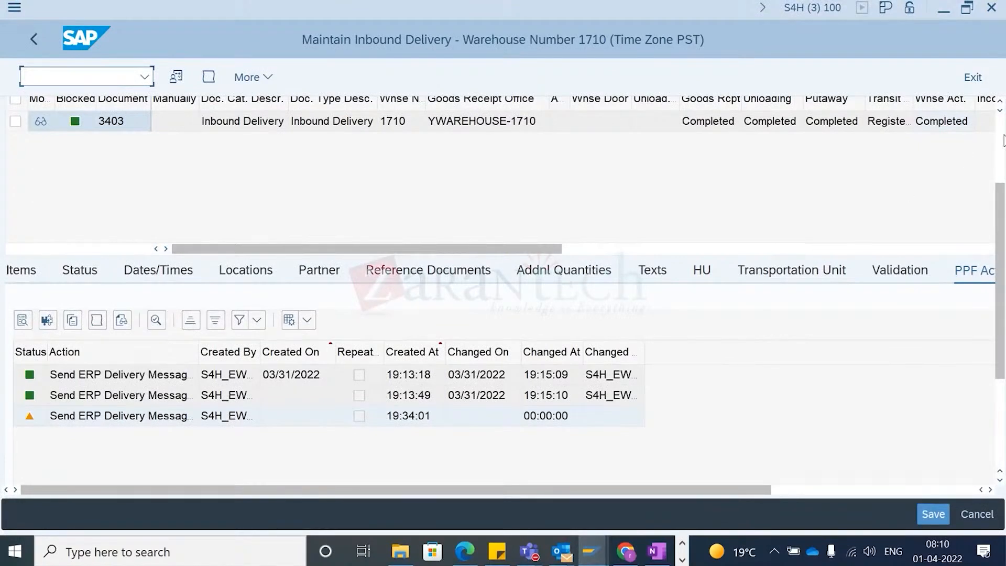
{"action": "scroll", "coordinate": [891, 133], "scroll_direction": "up", "scroll_amount": 3}
{"action": "left_click", "coordinate": [769, 122]}
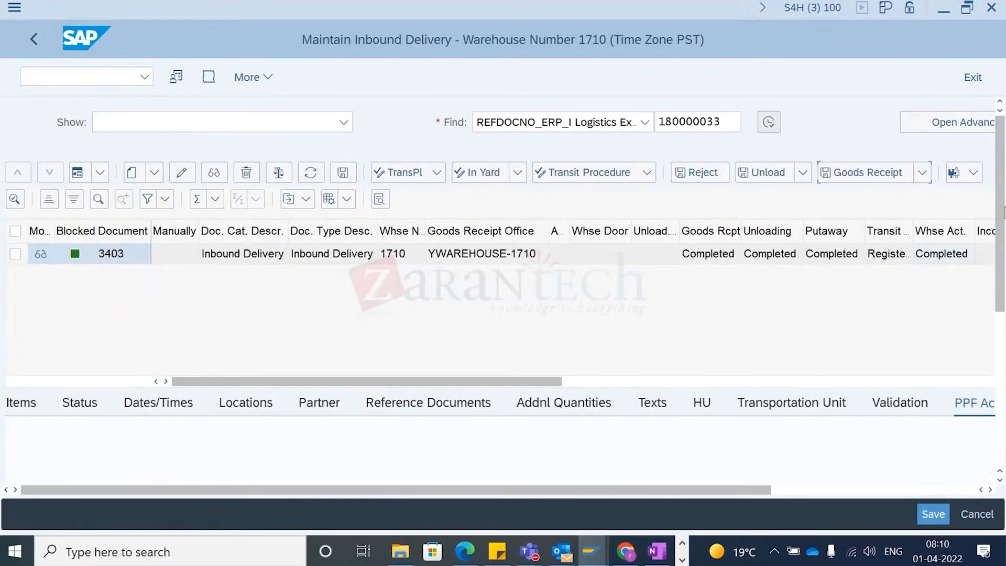
{"action": "scroll", "coordinate": [962, 362], "scroll_direction": "down", "scroll_amount": 3}
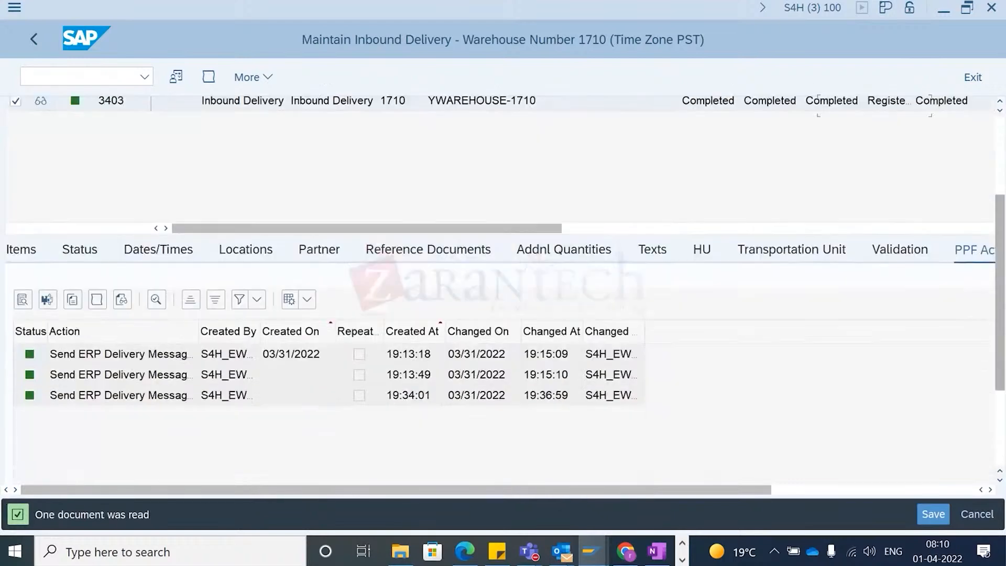
{"action": "left_click", "coordinate": [256, 400]}
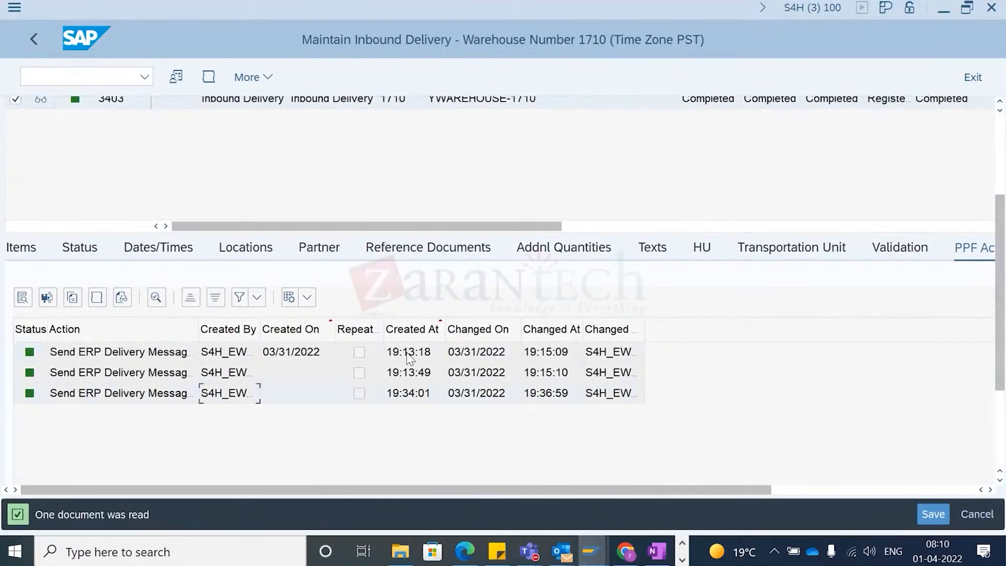
- Switch to the qRFC inbound queue monitor and refresh its queue list
{"action": "key", "text": "alt+Tab"}
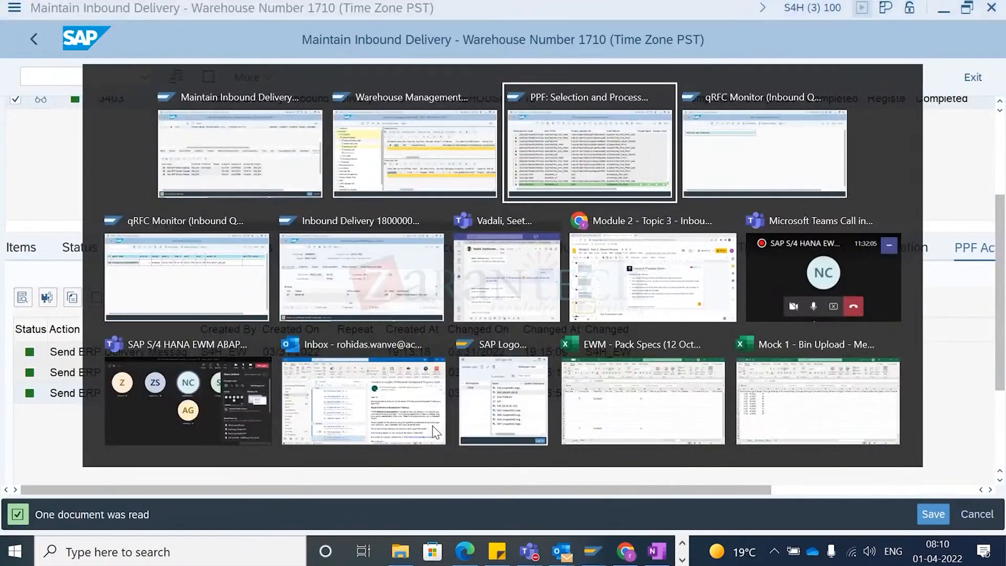
{"action": "key", "text": "alt+Tab"}
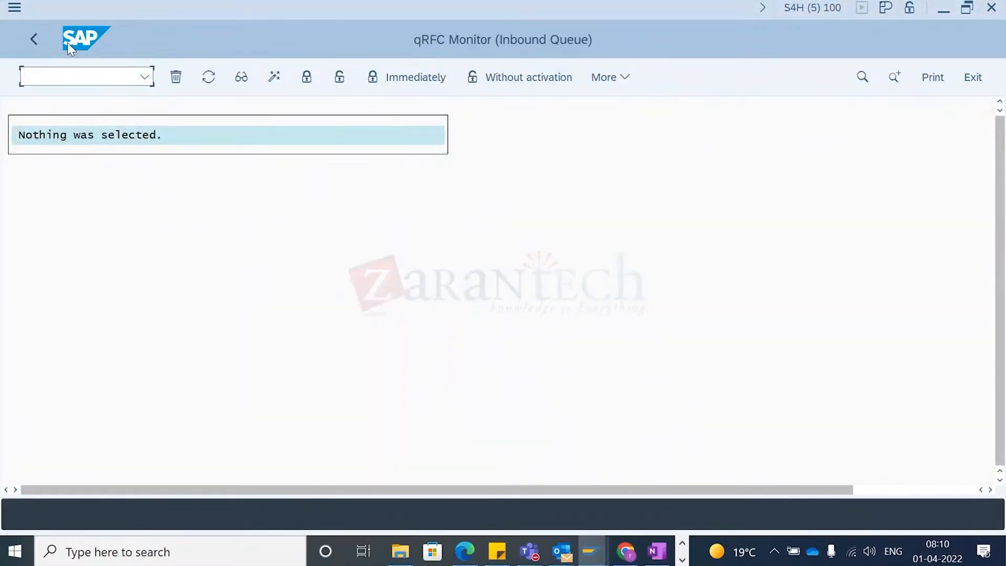
{"action": "left_click", "coordinate": [210, 80]}
{"action": "left_click", "coordinate": [101, 175]}
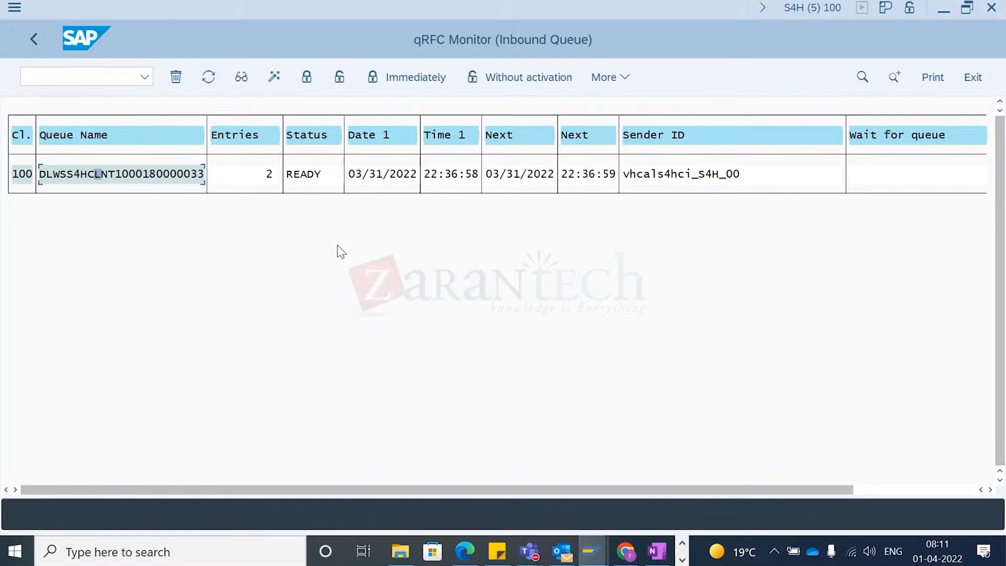
- Return to the warehouse monitor and refresh the warehouse task list for the delivery
{"action": "key", "text": "alt+Tab"}
{"action": "key", "text": "Tab"}
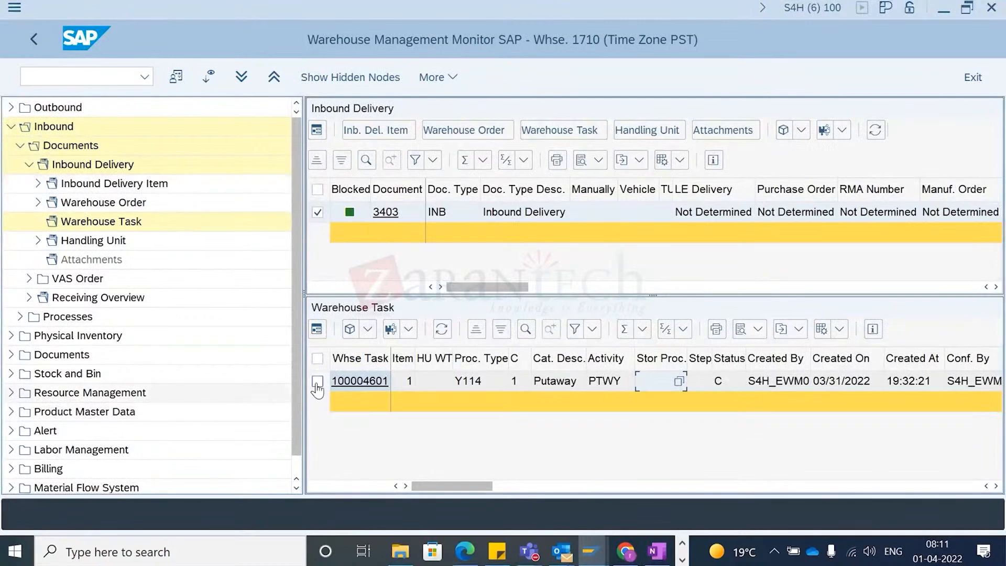
{"action": "left_click", "coordinate": [317, 381]}
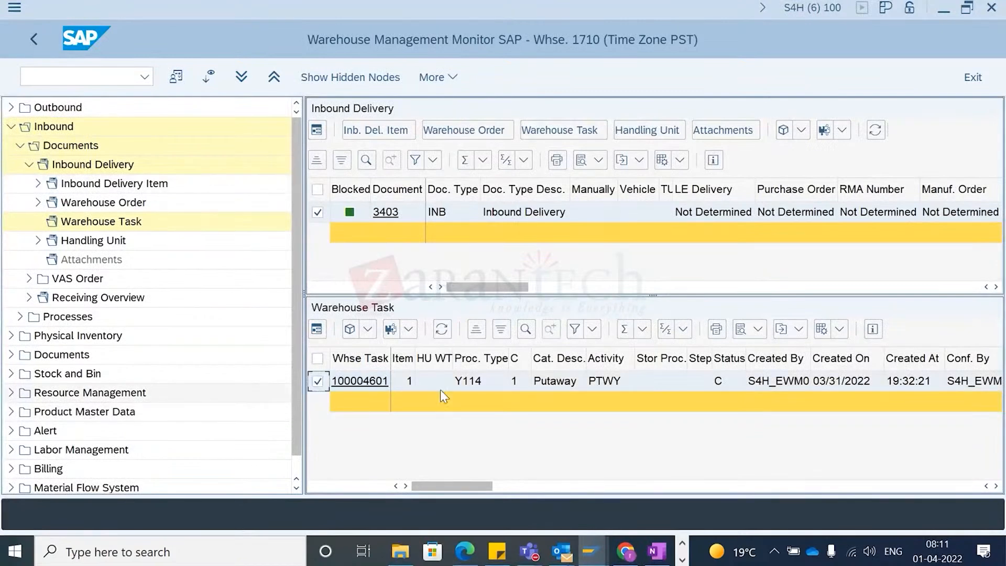
{"action": "left_click", "coordinate": [442, 329]}
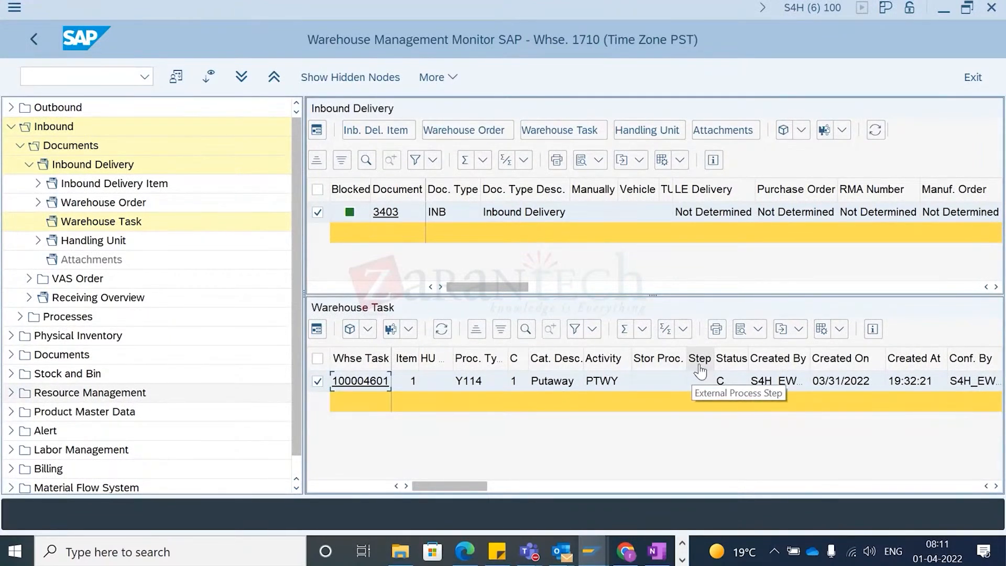
{"action": "left_click", "coordinate": [669, 379]}
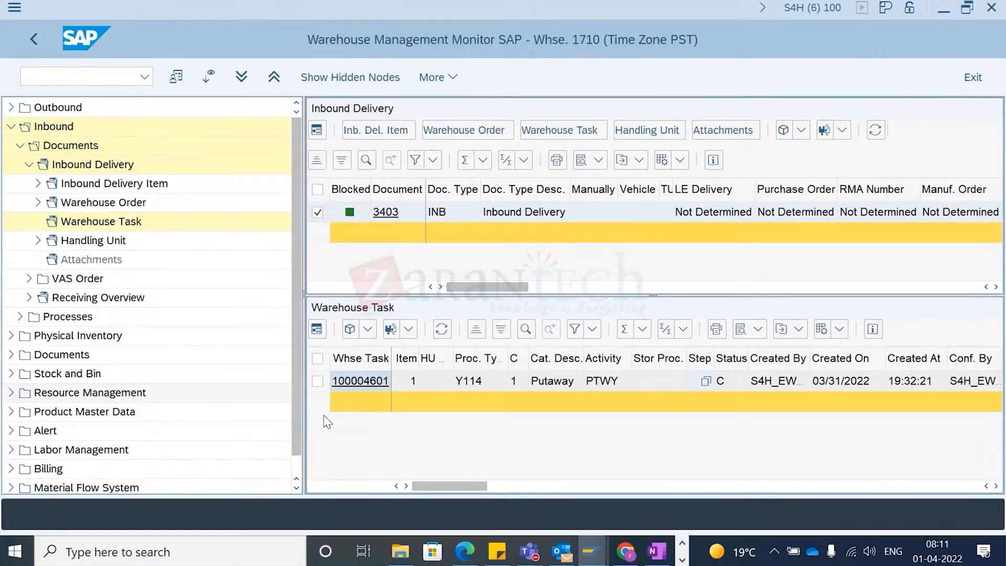
{"action": "key", "text": "alt+Tab"}
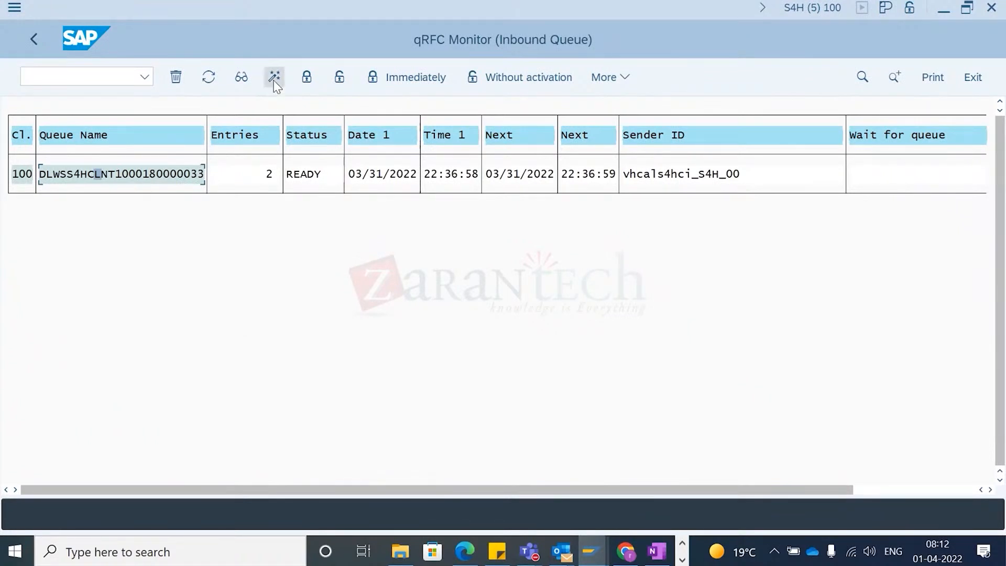
{"action": "left_click", "coordinate": [308, 78]}
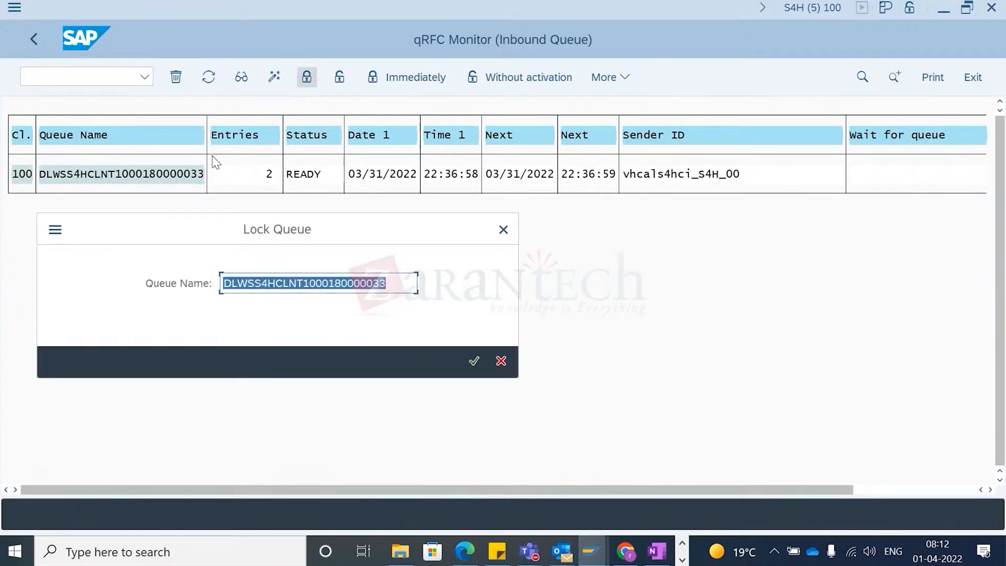
{"action": "key", "text": "Return"}
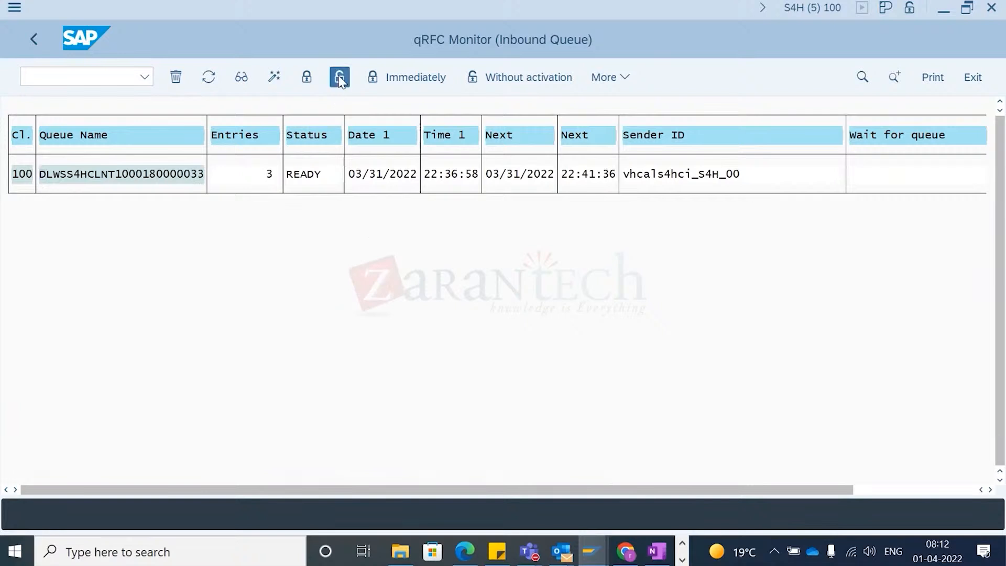
{"action": "left_click", "coordinate": [339, 77]}
{"action": "key", "text": "Return"}
{"action": "left_click", "coordinate": [210, 82]}
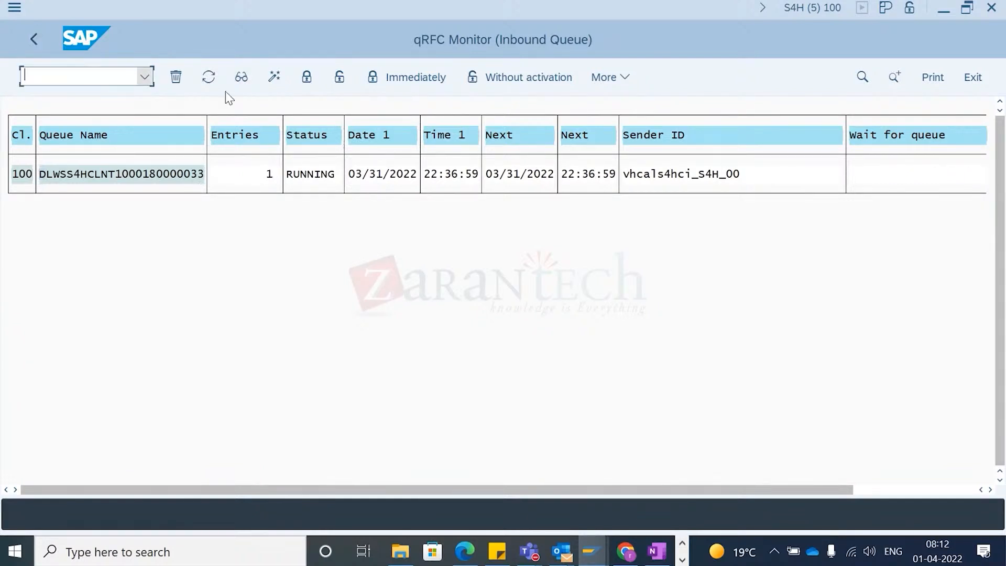
- Switch to another SAP session and run the stock overview (MMB) for material EWMS4-40 in plant 1710
{"action": "key", "text": "alt+Tab"}
{"action": "key", "text": "alt+Right"}
{"action": "key", "text": "alt+Down"}
{"action": "key", "text": "alt+Left"}
{"action": "key", "text": "alt+Left"}
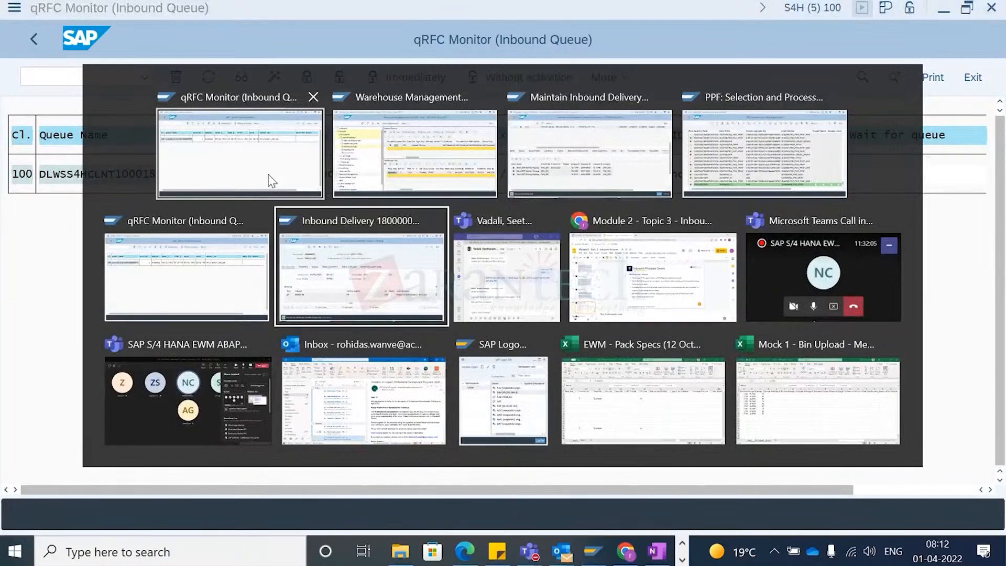
{"action": "key", "text": "alt+Left"}
{"action": "key", "text": "alt+Right"}
{"action": "key", "text": "alt+Left"}
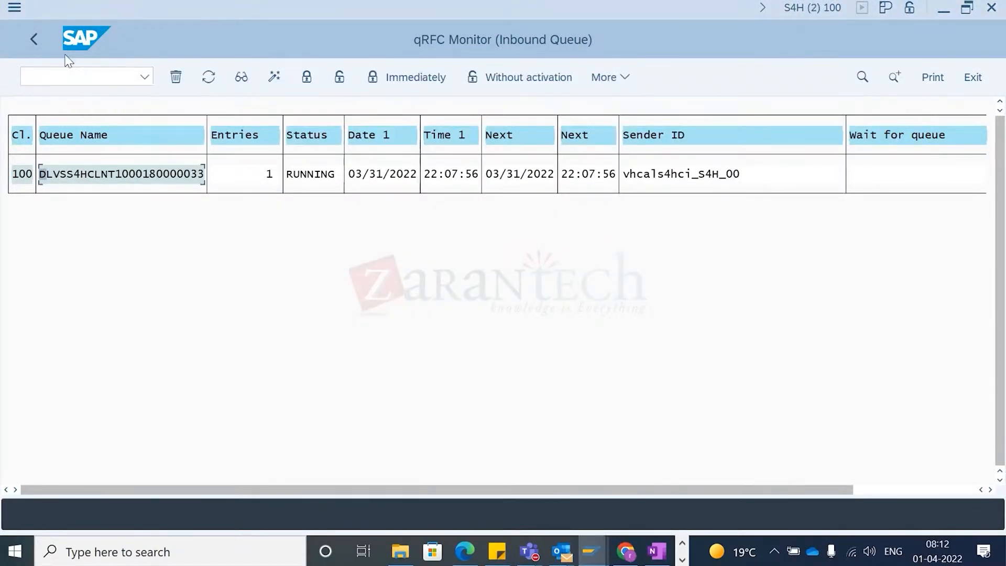
{"action": "left_click", "coordinate": [63, 78]}
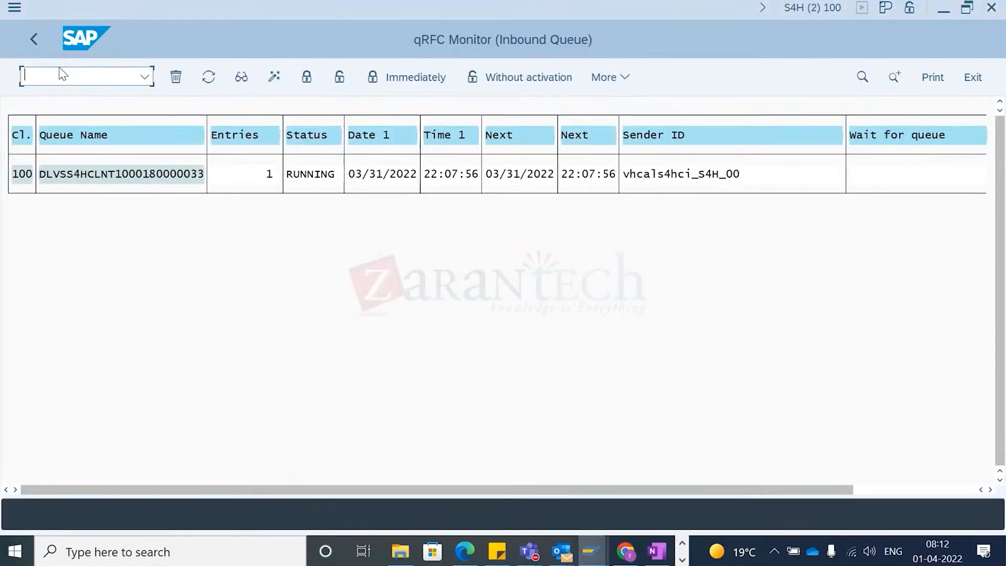
{"action": "type", "text": "/nmmbe"}
{"action": "key", "text": "Return"}
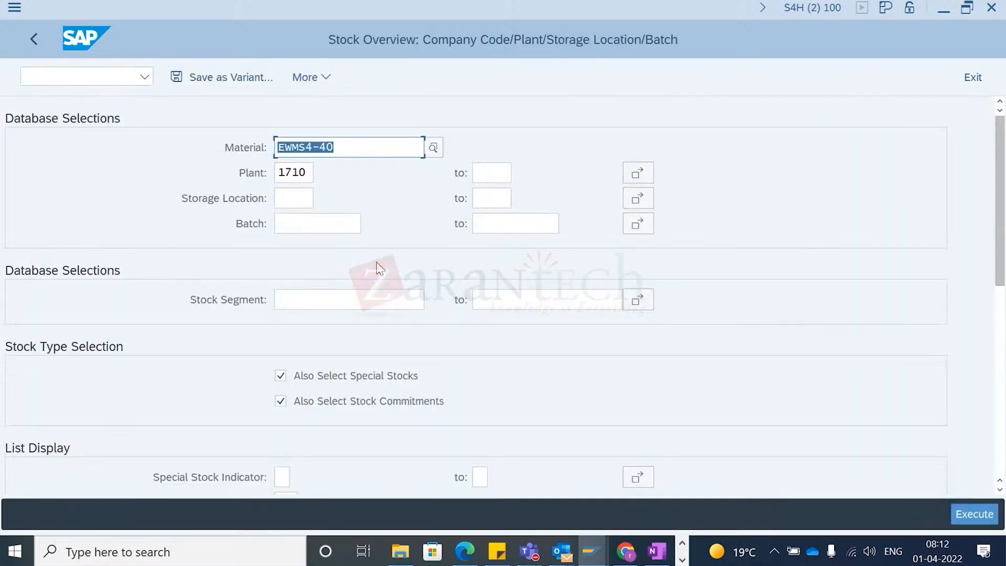
{"action": "key", "text": "F8"}
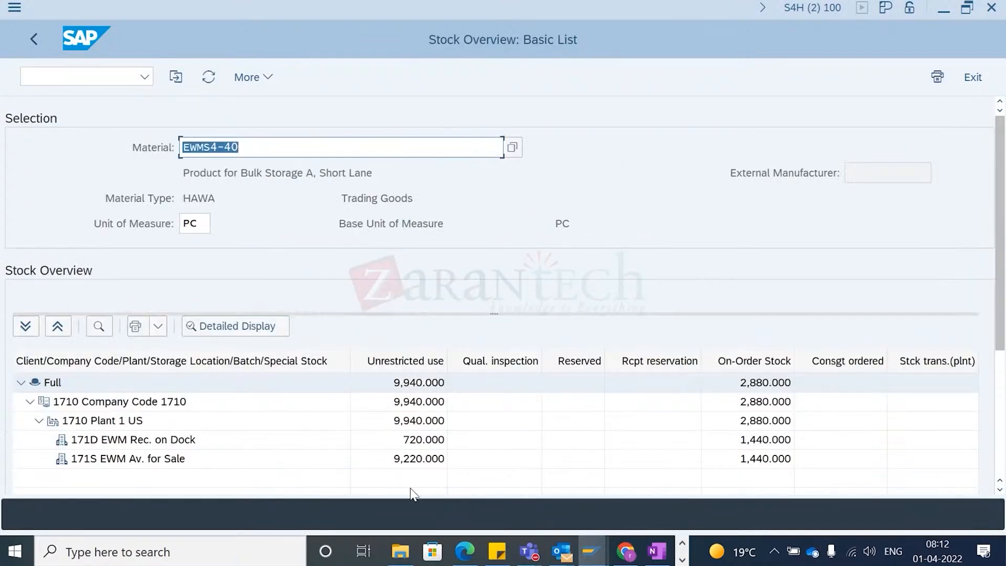
- Examine the unrestricted stock of storage locations 171D EWM Rec. on Dock and 171S EWM Av. for Sale
{"action": "left_click", "coordinate": [419, 442]}
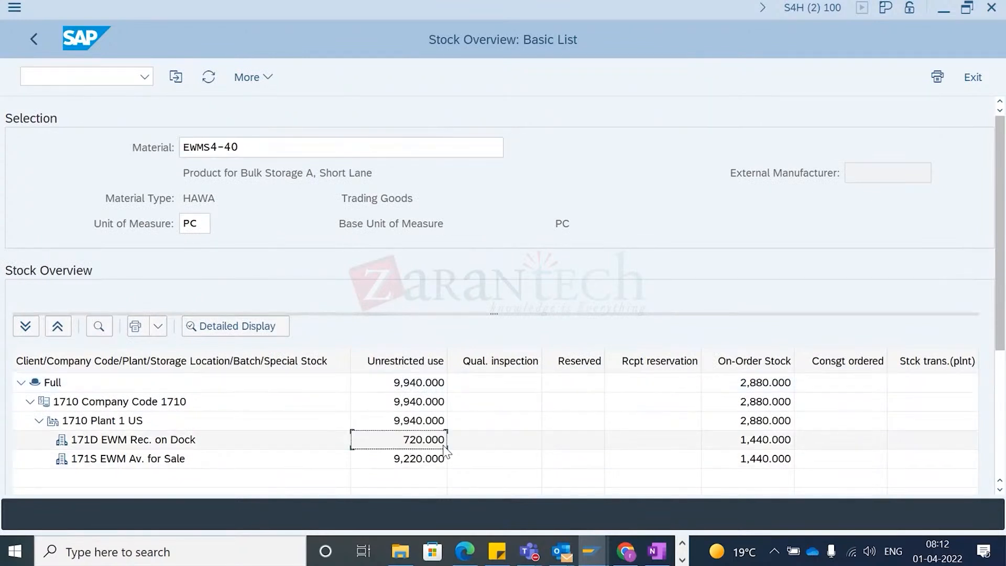
{"action": "left_click", "coordinate": [176, 445]}
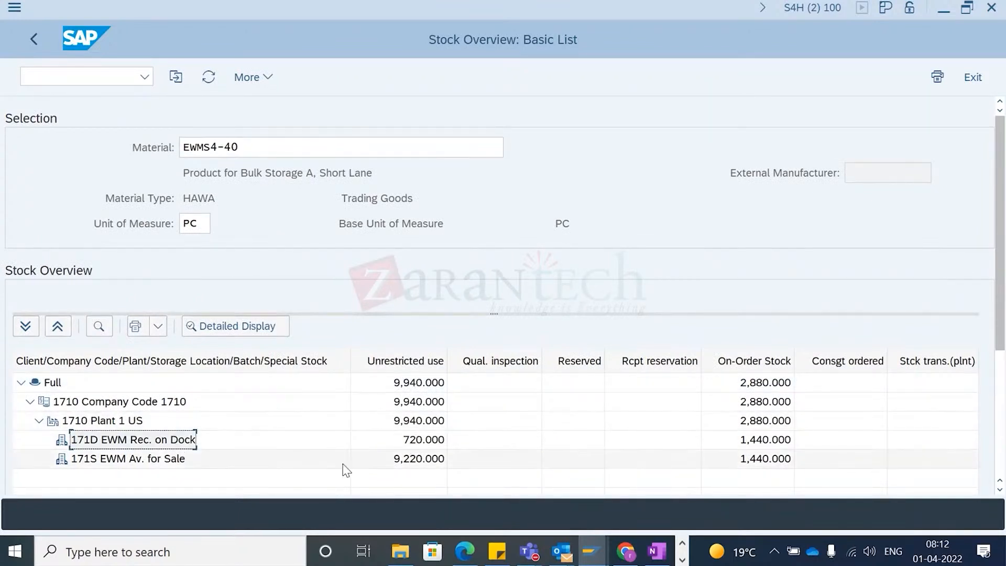
{"action": "left_click", "coordinate": [384, 462]}
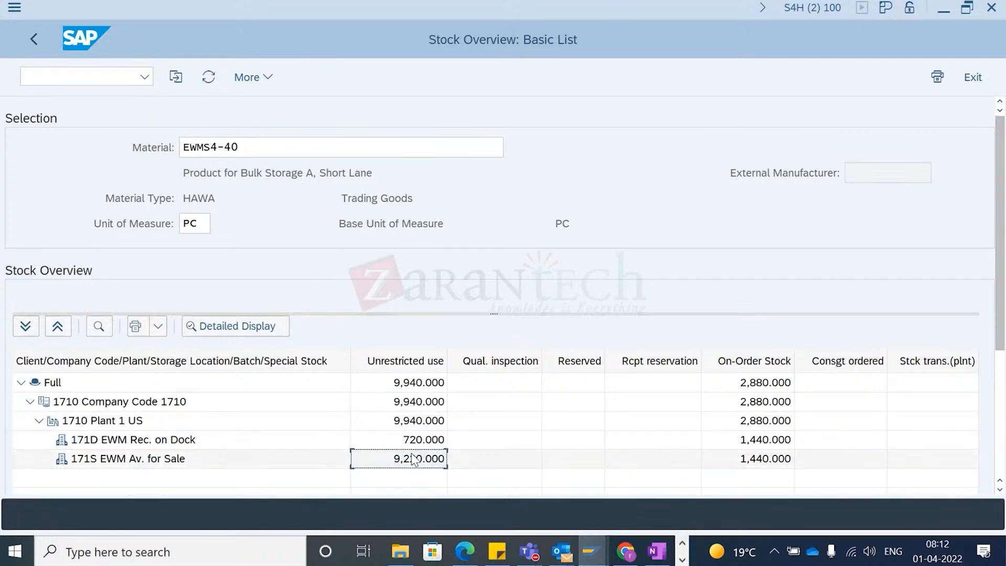
{"action": "left_click", "coordinate": [175, 458]}
{"action": "left_click", "coordinate": [421, 463]}
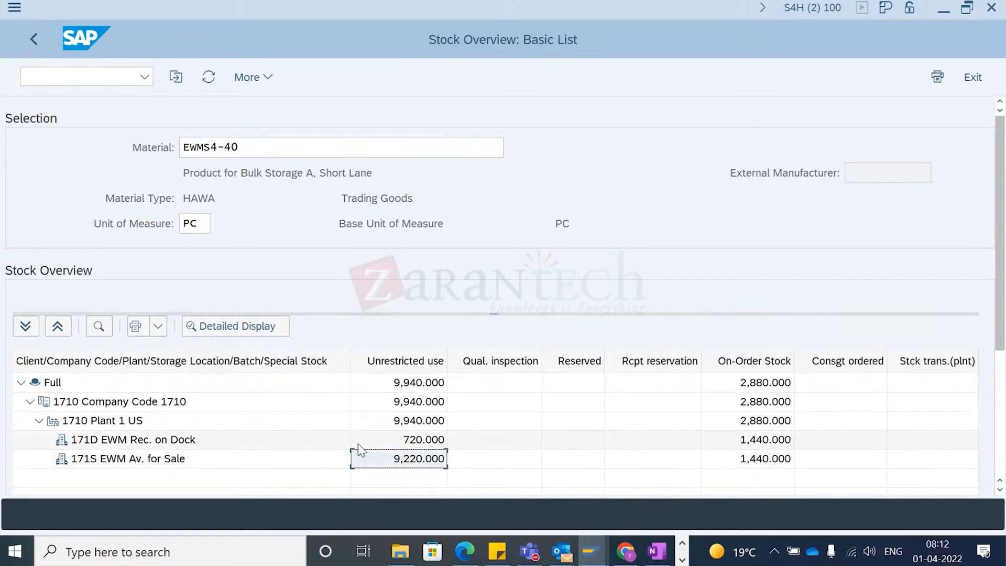
- Switch to the Inbound Process presentation and move to the slide after Storage Control - Inbound
{"action": "key", "text": "alt+Tab"}
{"action": "key", "text": "alt+Tab"}
{"action": "key", "text": "alt+shift+Tab"}
{"action": "key", "text": "alt+shift+Tab"}
{"action": "key", "text": "alt+Tab"}
{"action": "key", "text": "alt+Tab"}
{"action": "key", "text": "alt+Tab"}
{"action": "key", "text": "alt+Tab"}
{"action": "key", "text": "alt+Tab"}
{"action": "key", "text": "alt+Tab"}
{"action": "key", "text": "alt+Tab"}
{"action": "key", "text": "alt+Tab"}
{"action": "key", "text": "alt+Tab"}
{"action": "key", "text": "alt+Tab"}
{"action": "key", "text": "alt+Tab"}
{"action": "key", "text": "alt+shift+Tab"}
{"action": "key", "text": "alt+shift+Tab"}
{"action": "key", "text": "alt+shift+Tab"}
{"action": "key", "text": "alt+shift+Tab"}
{"action": "key", "text": "alt+shift+Tab"}
{"action": "key", "text": "alt+Tab"}
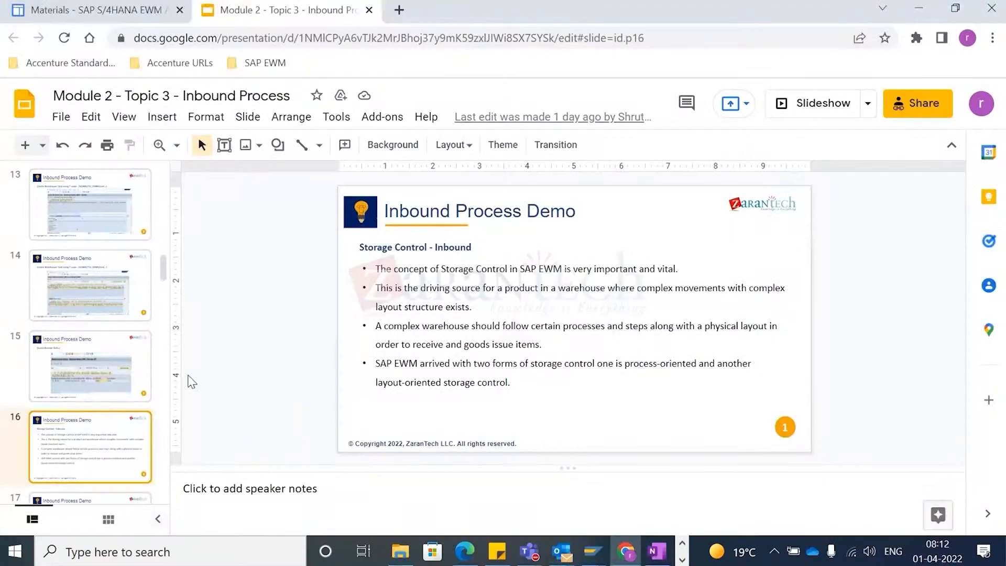
{"action": "scroll", "coordinate": [150, 424], "scroll_direction": "down", "scroll_amount": 3}
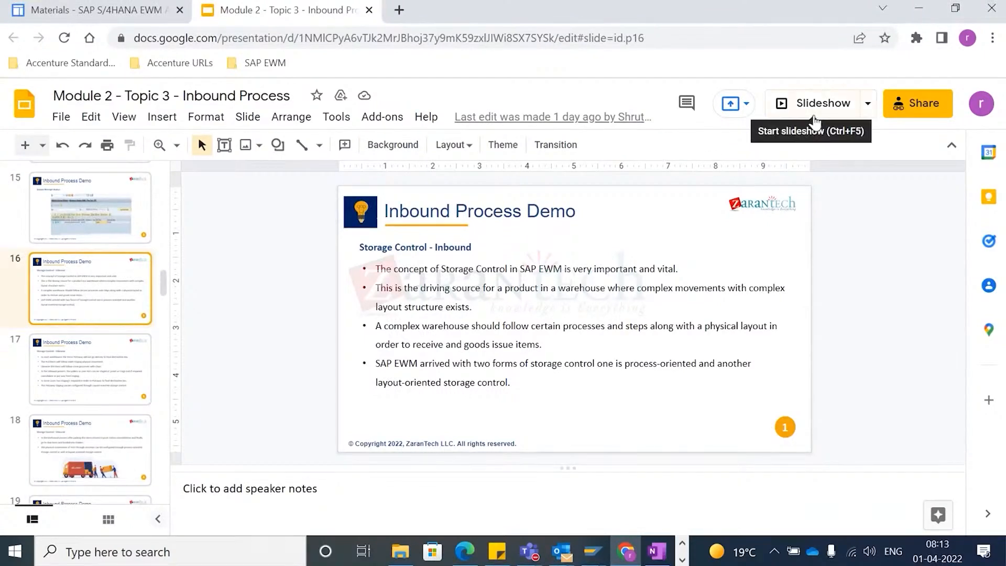
{"action": "left_click", "coordinate": [100, 391]}
- Return to SAP and open the customizing implementation guide with transaction SPRO
{"action": "key", "text": "alt+Tab"}
{"action": "key", "text": "Tab"}
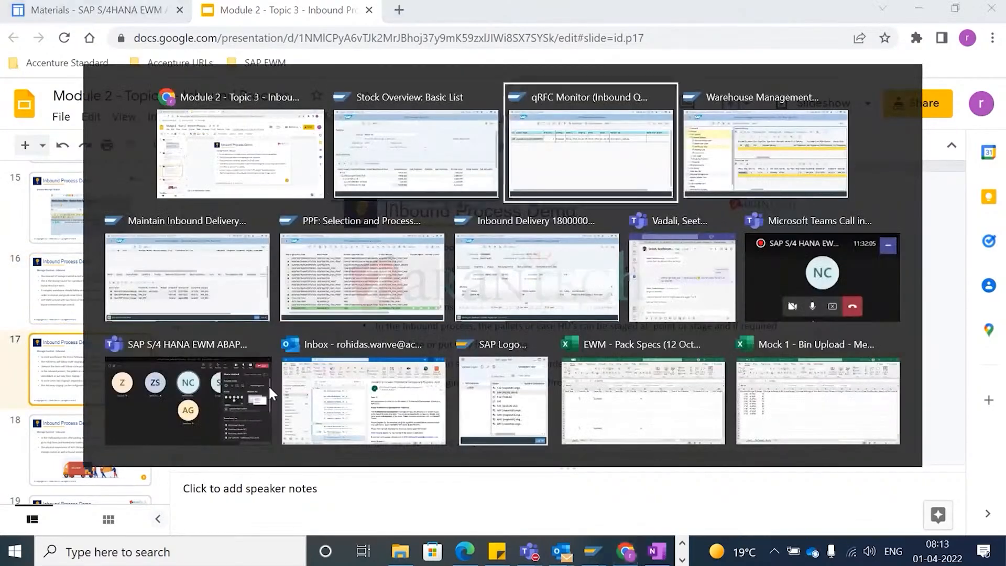
{"action": "key", "text": "alt+shift+Tab"}
{"action": "key", "text": "alt+Tab"}
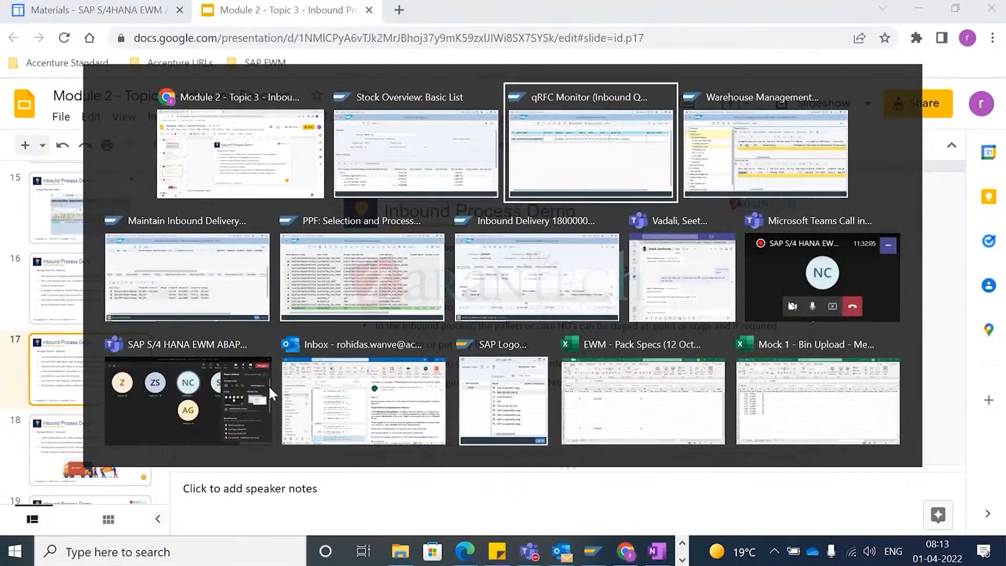
{"action": "type", "text": "/nsp"}
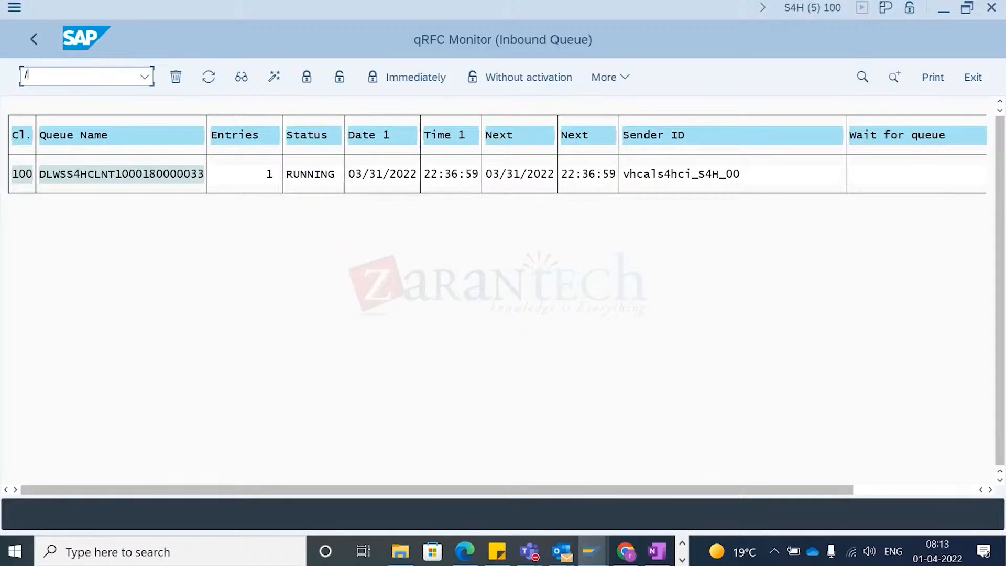
{"action": "type", "text": "ro"}
{"action": "key", "text": "Return"}
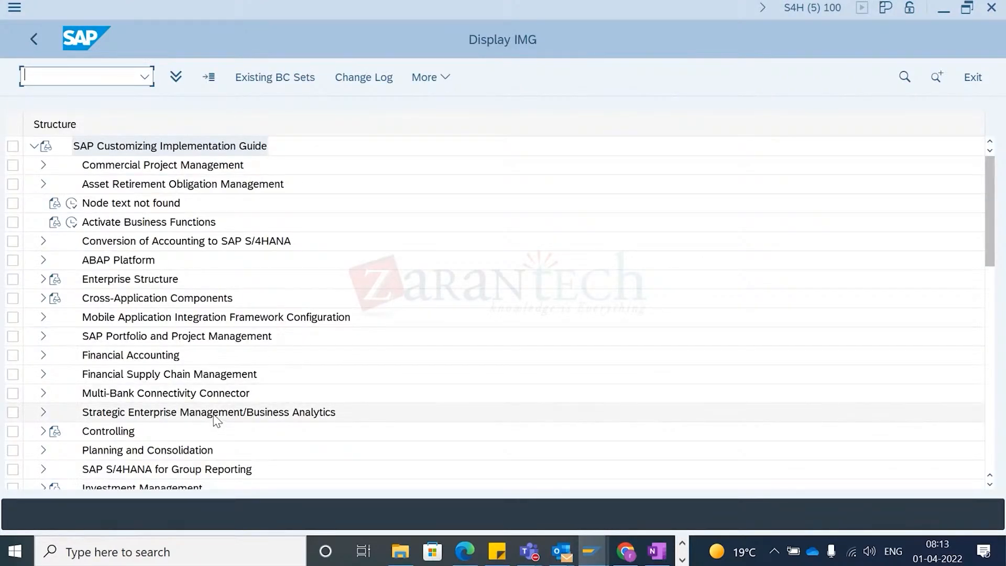
- Navigate the IMG to SCM Extended Warehouse Management cross-process settings for warehouse tasks
{"action": "scroll", "coordinate": [216, 418], "scroll_direction": "down", "scroll_amount": 2}
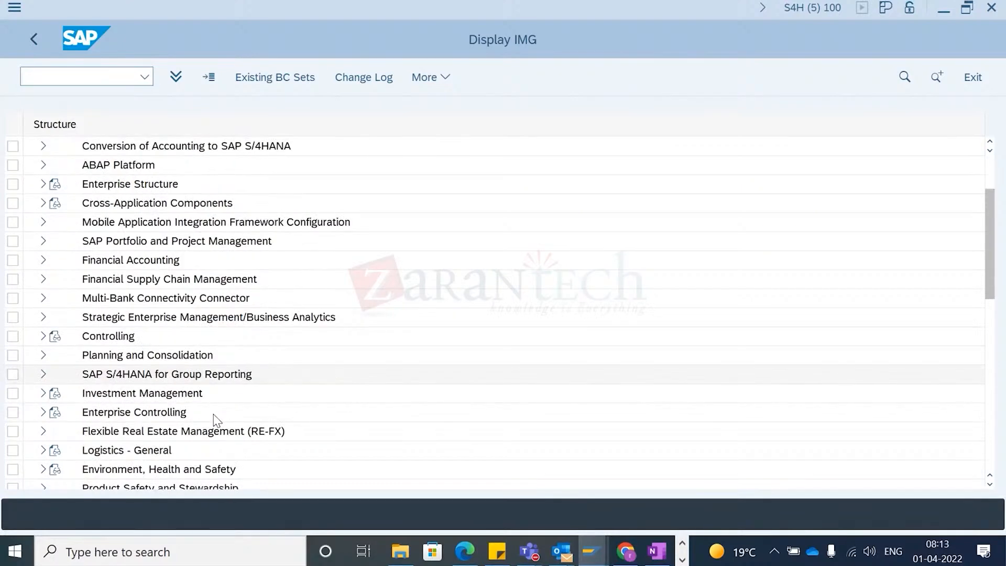
{"action": "scroll", "coordinate": [213, 415], "scroll_direction": "down", "scroll_amount": 2}
{"action": "scroll", "coordinate": [214, 417], "scroll_direction": "down", "scroll_amount": 1}
{"action": "scroll", "coordinate": [231, 378], "scroll_direction": "down", "scroll_amount": 3}
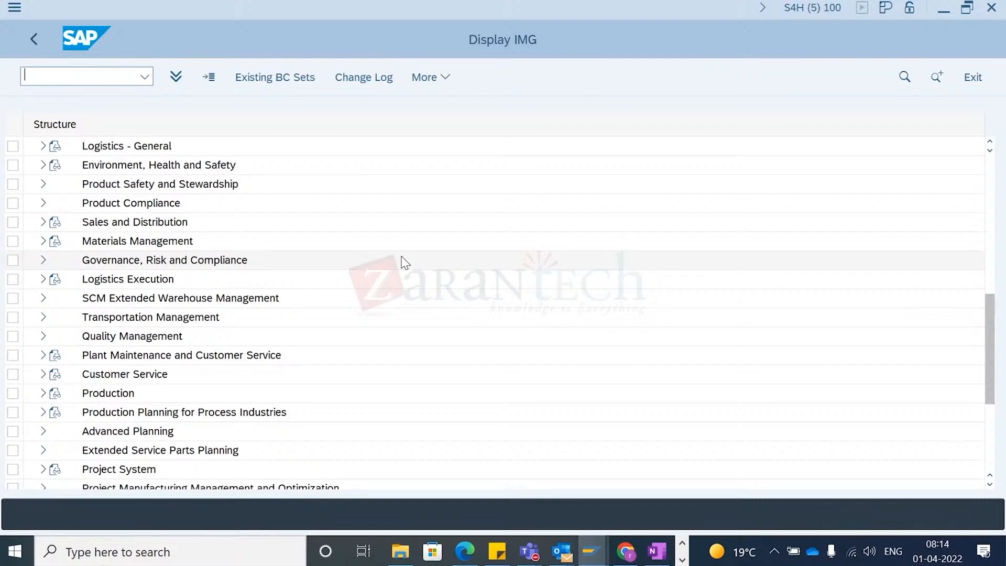
{"action": "left_click", "coordinate": [43, 298]}
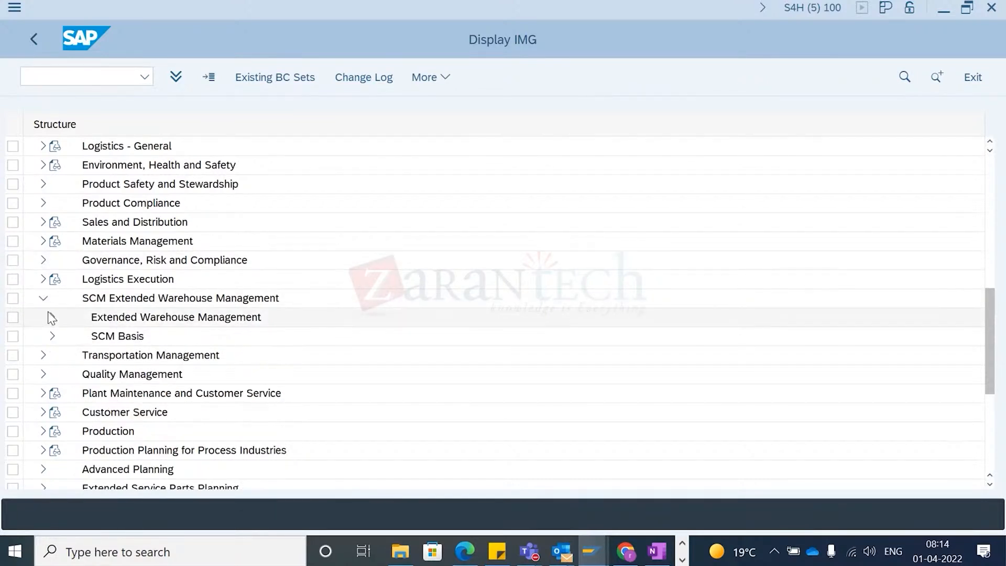
{"action": "left_click", "coordinate": [52, 316]}
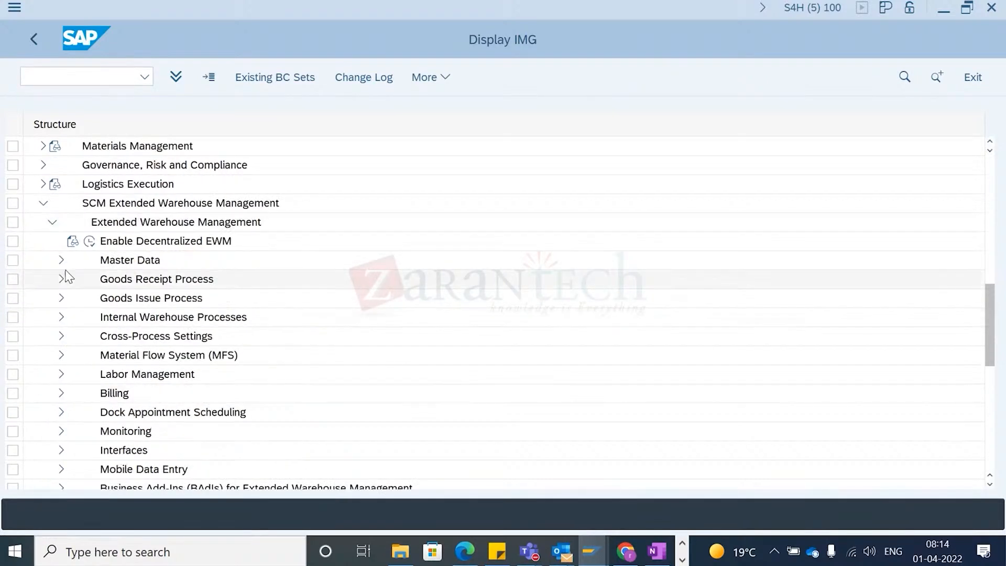
{"action": "left_click", "coordinate": [61, 337]}
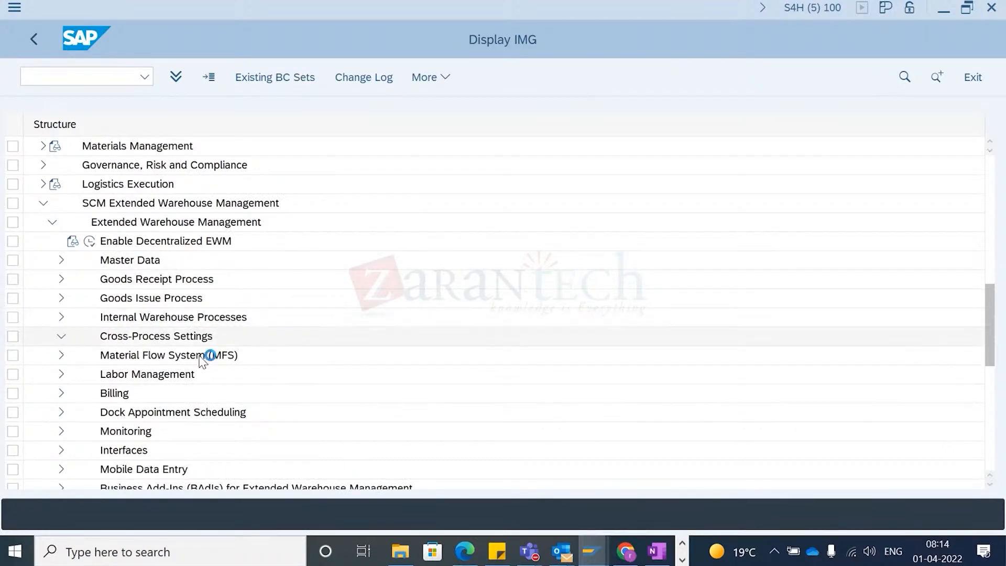
{"action": "left_click", "coordinate": [71, 280]}
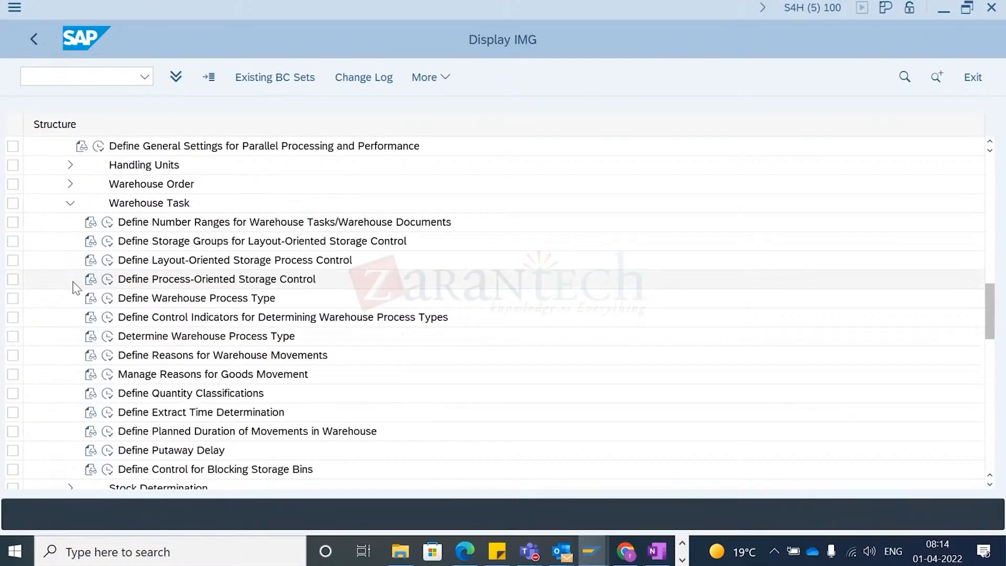
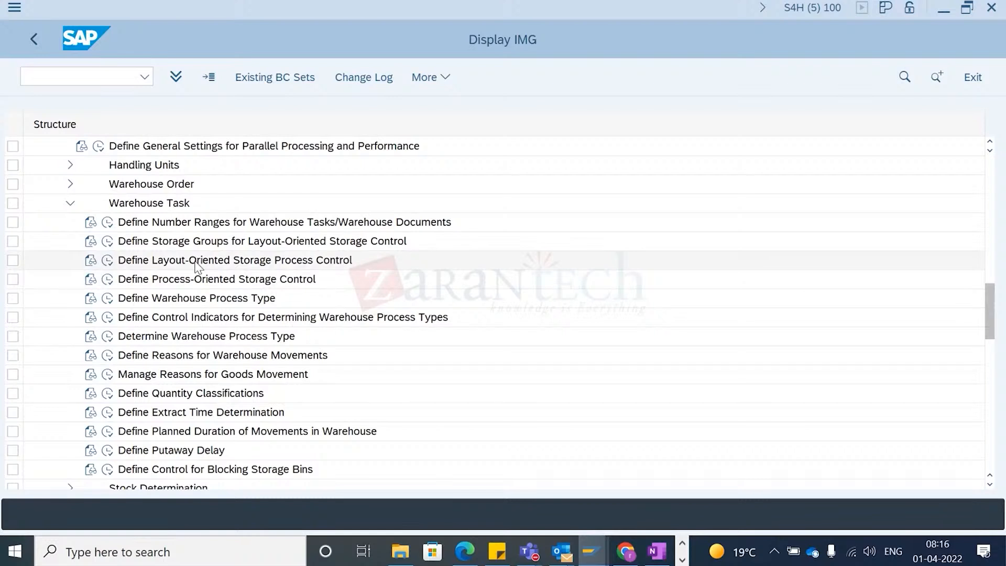
- Open the Define Process-Oriented Storage Control activity in the warehouse task settings
{"action": "left_click", "coordinate": [164, 262]}
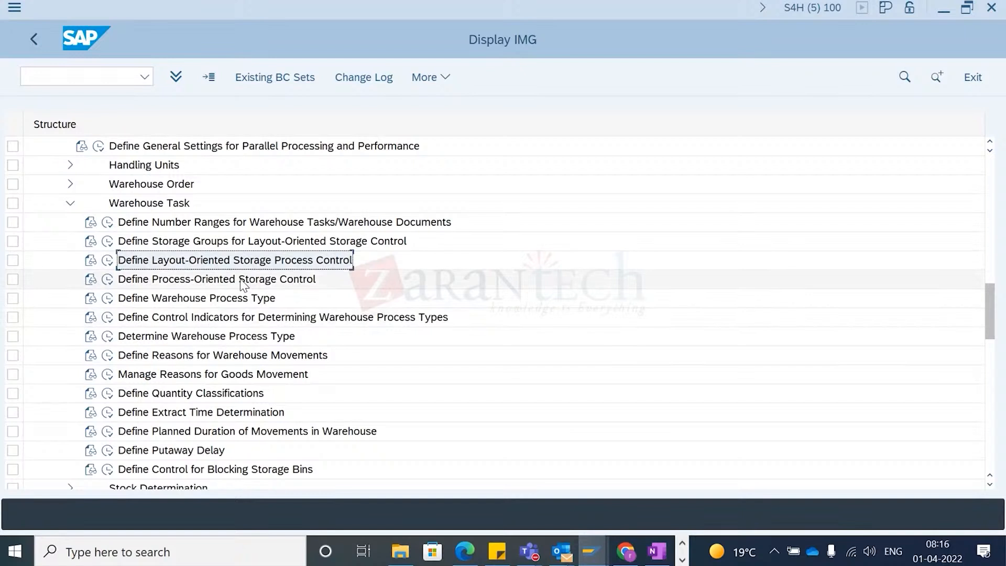
{"action": "left_click", "coordinate": [158, 276]}
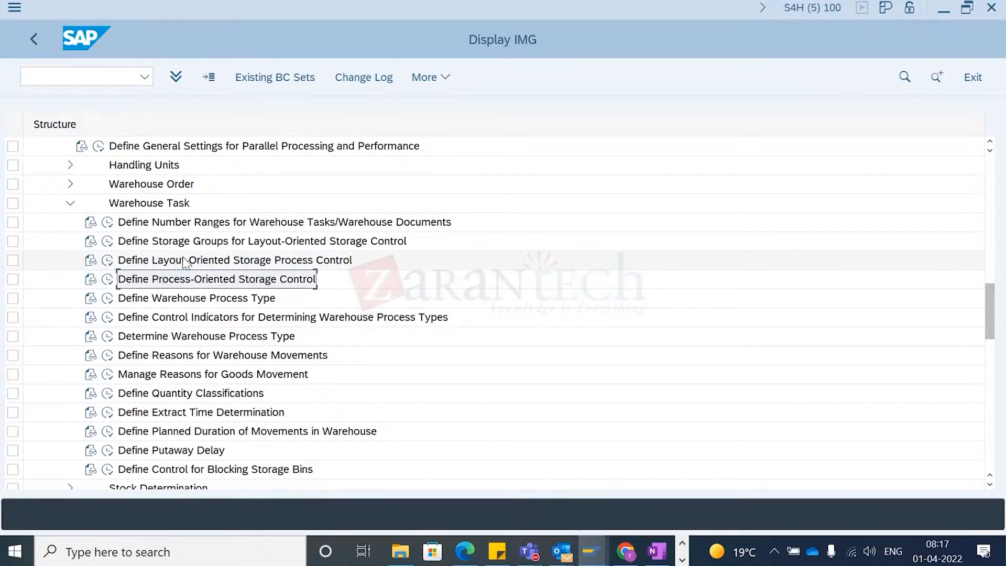
{"action": "left_click", "coordinate": [178, 269]}
{"action": "left_click", "coordinate": [177, 276]}
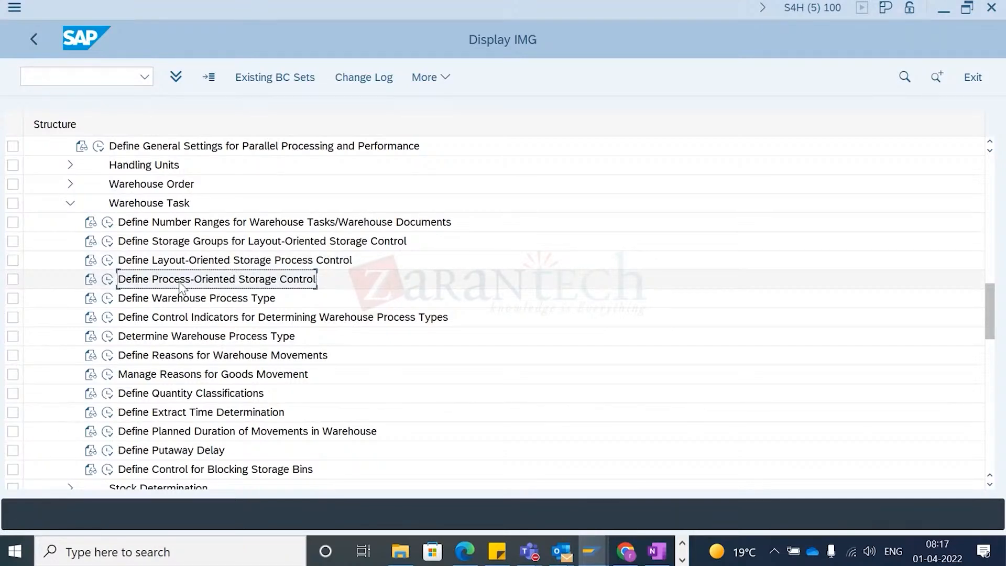
{"action": "left_click", "coordinate": [108, 280]}
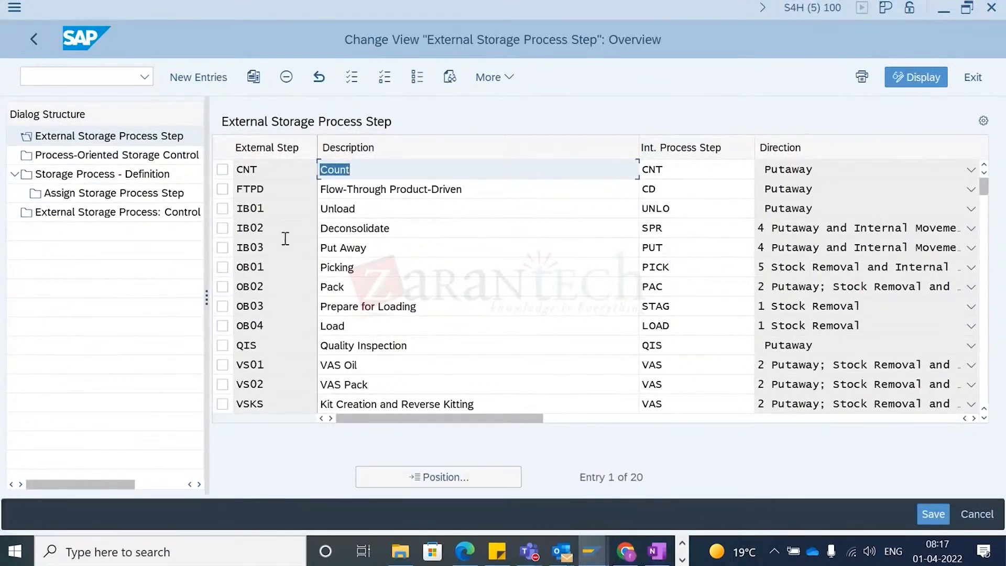
- Examine the external storage process steps and the value help of internal storage process steps for FTPD
{"action": "left_click", "coordinate": [273, 208]}
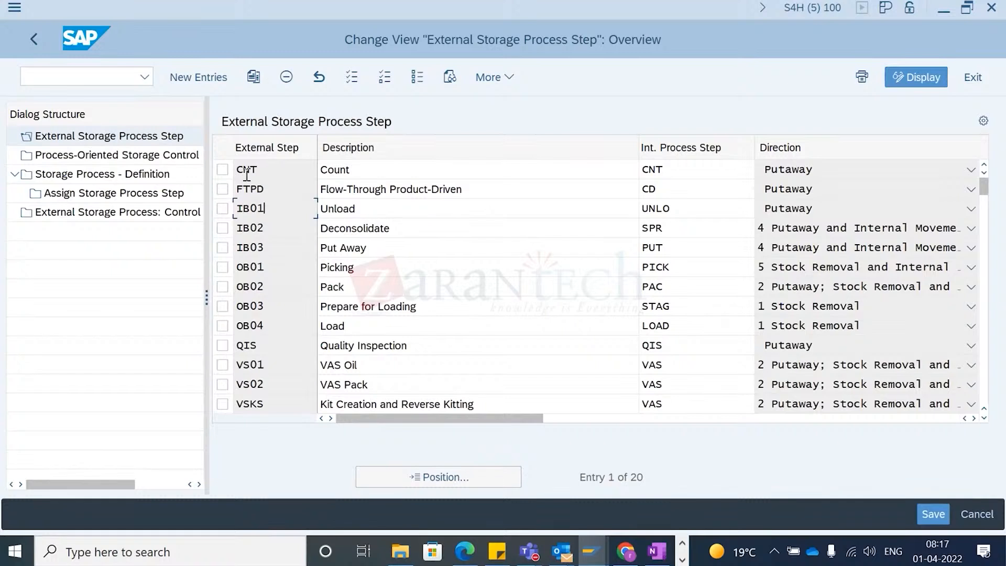
{"action": "left_click_drag", "start_coordinate": [281, 168], "coordinate": [224, 181]}
{"action": "left_click_drag", "start_coordinate": [394, 171], "coordinate": [308, 178]}
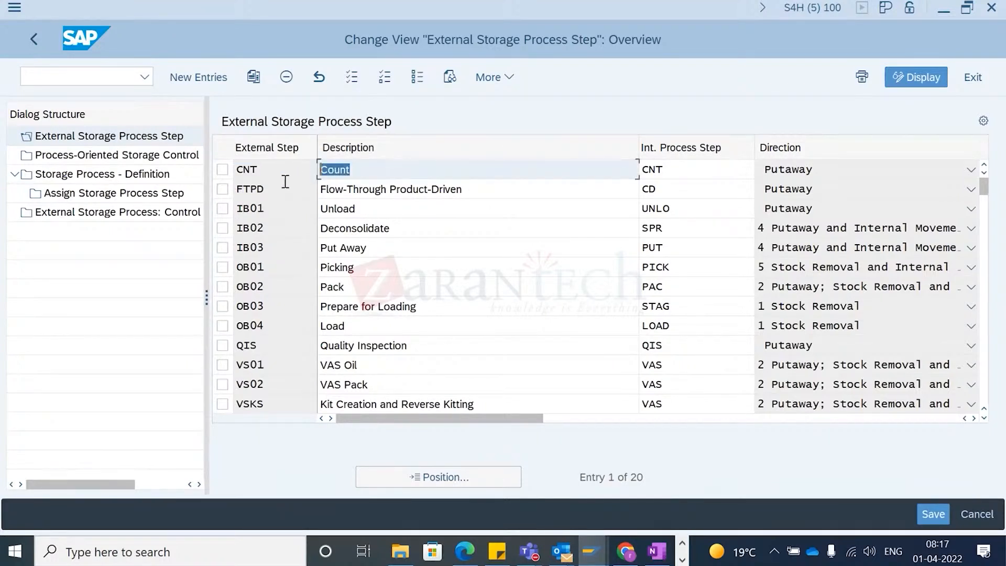
{"action": "left_click", "coordinate": [283, 178]}
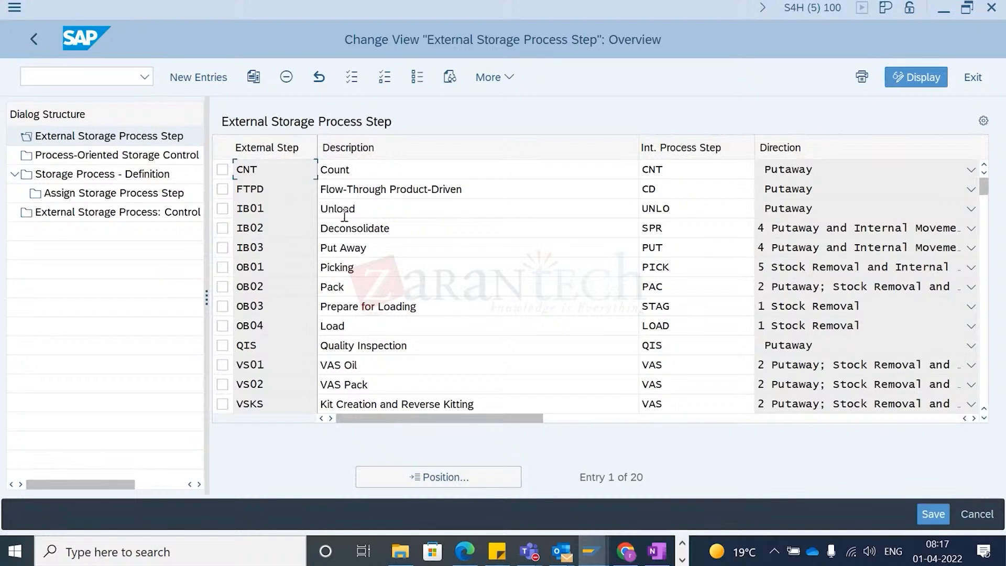
{"action": "left_click_drag", "start_coordinate": [474, 195], "coordinate": [315, 207]}
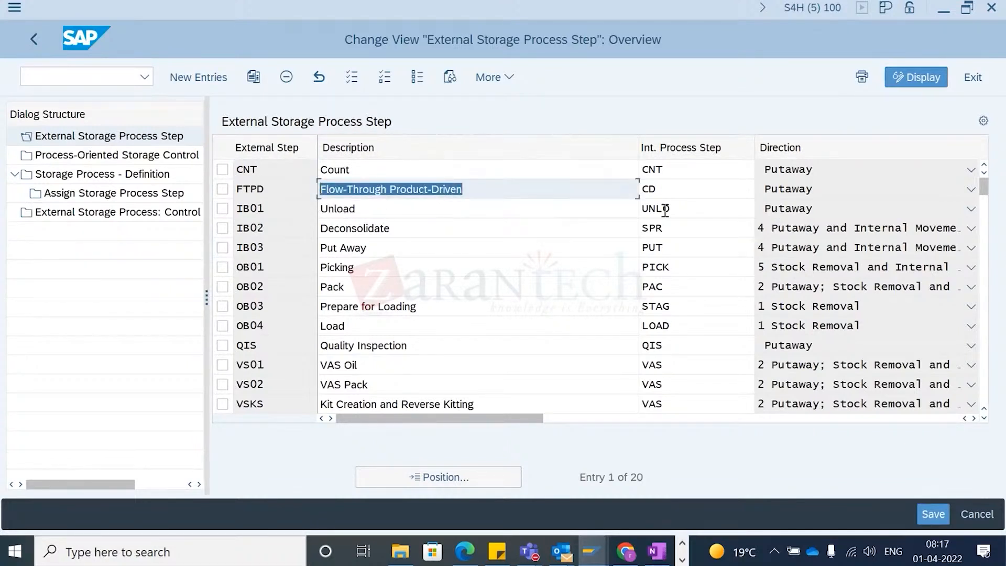
{"action": "left_click", "coordinate": [686, 191]}
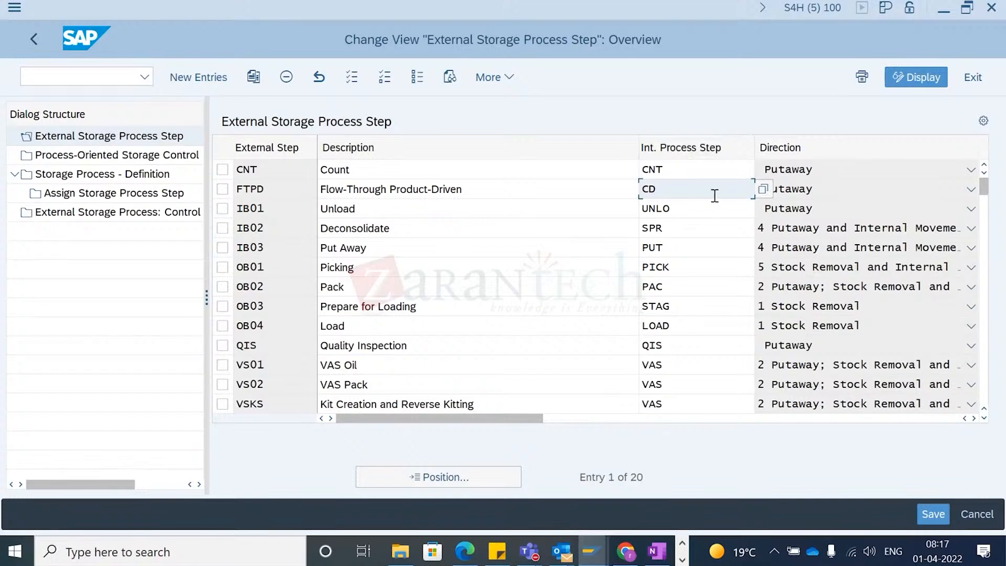
{"action": "left_click", "coordinate": [764, 190]}
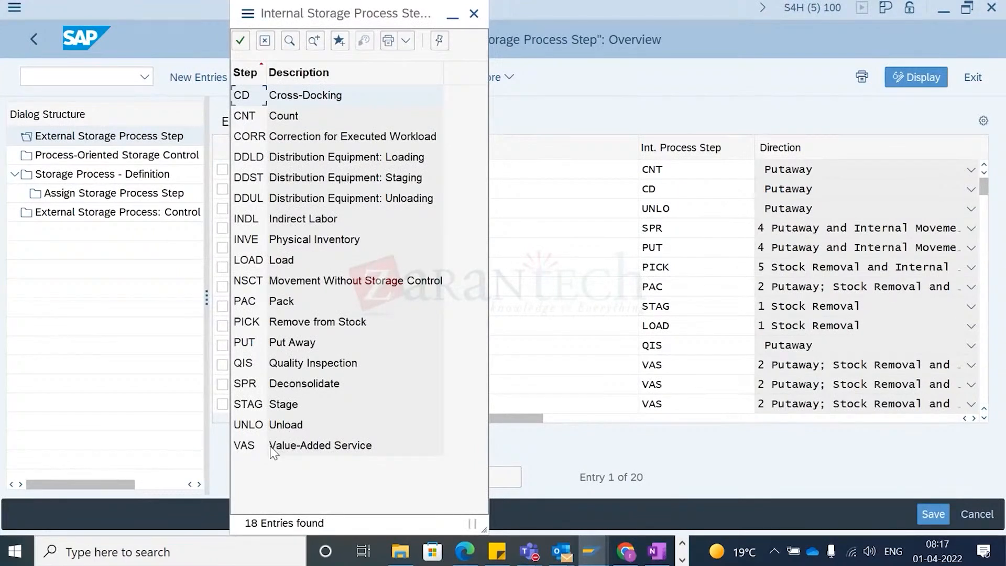
{"action": "left_click", "coordinate": [251, 115]}
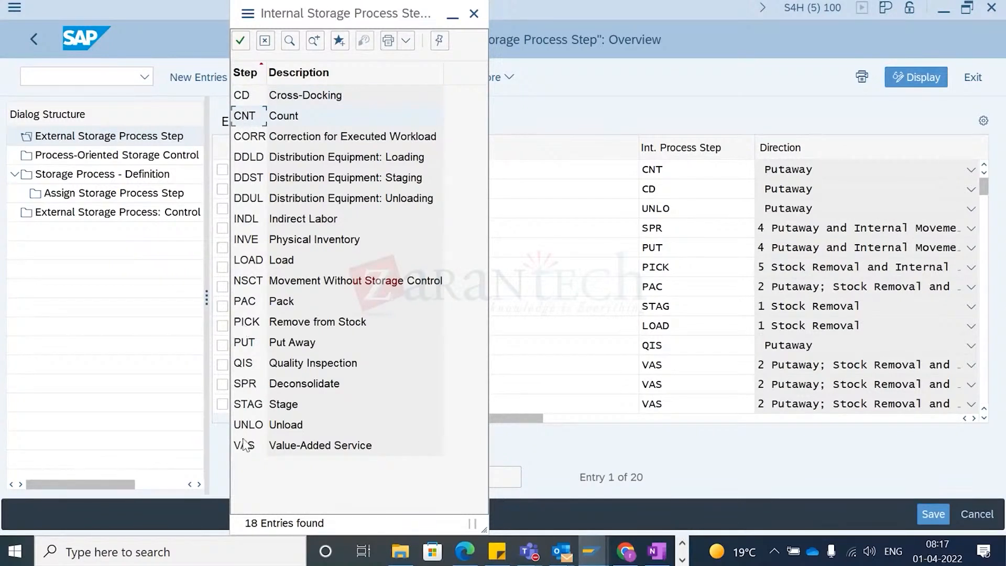
{"action": "left_click", "coordinate": [474, 13]}
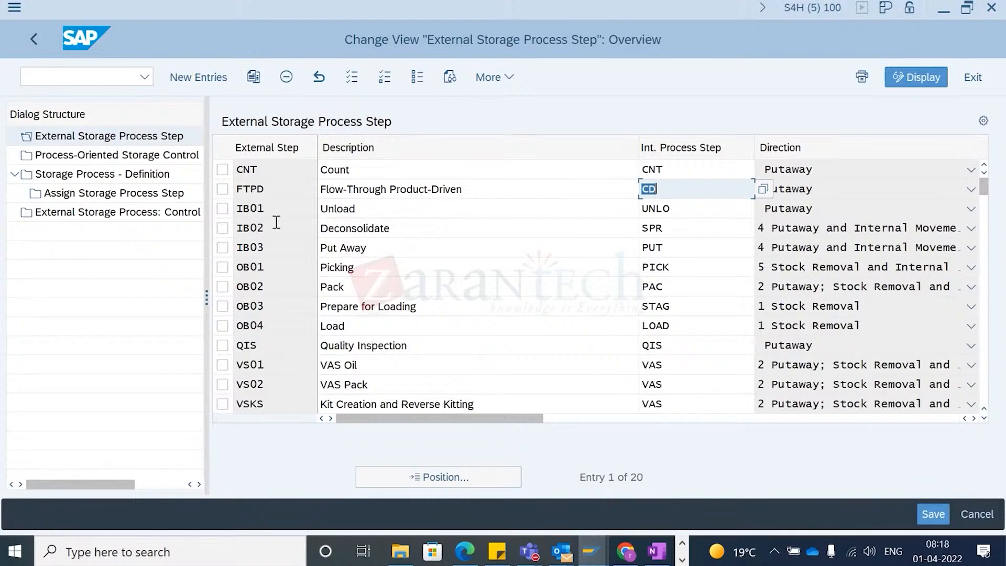
- Mark the inbound steps IB01, IB02, IB03 and VS01 and review the direction options for IB02
{"action": "left_click", "coordinate": [222, 208]}
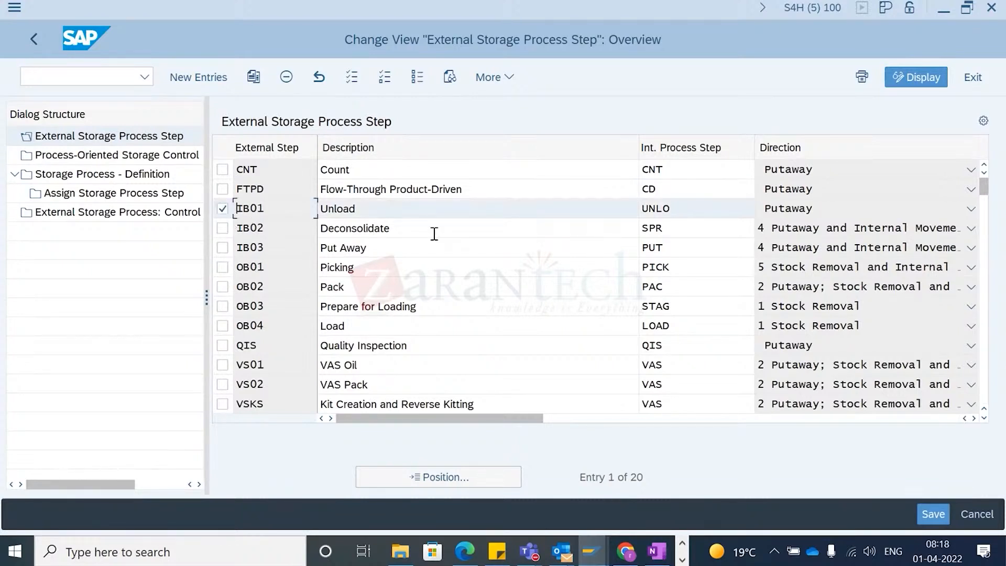
{"action": "double_click", "coordinate": [447, 208]}
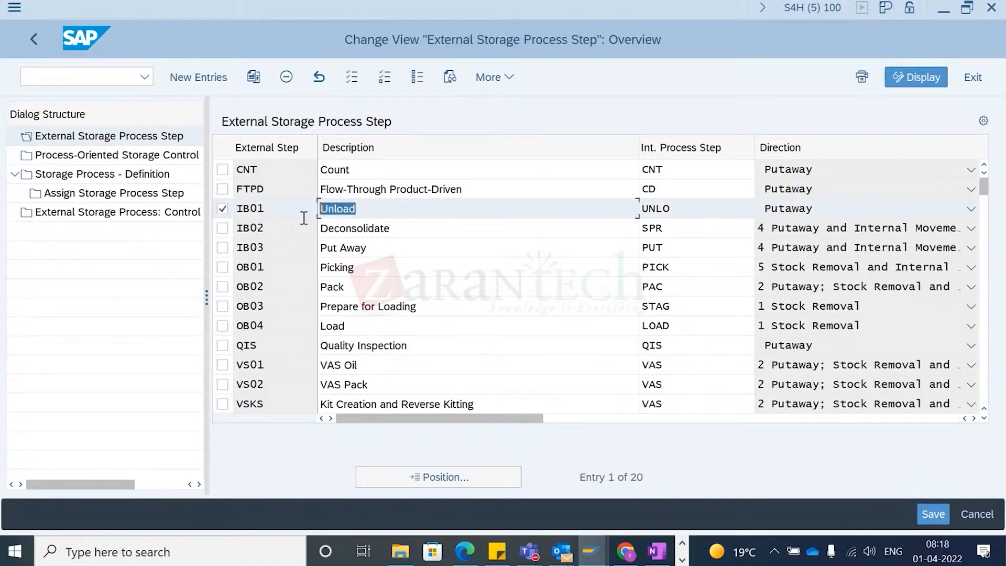
{"action": "left_click", "coordinate": [222, 228]}
{"action": "double_click", "coordinate": [423, 229]}
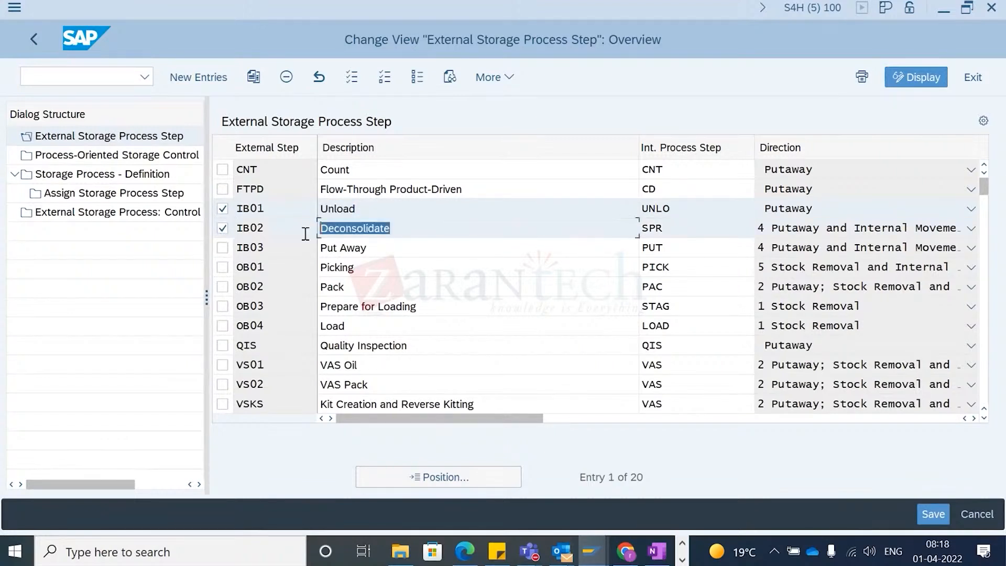
{"action": "left_click", "coordinate": [223, 247]}
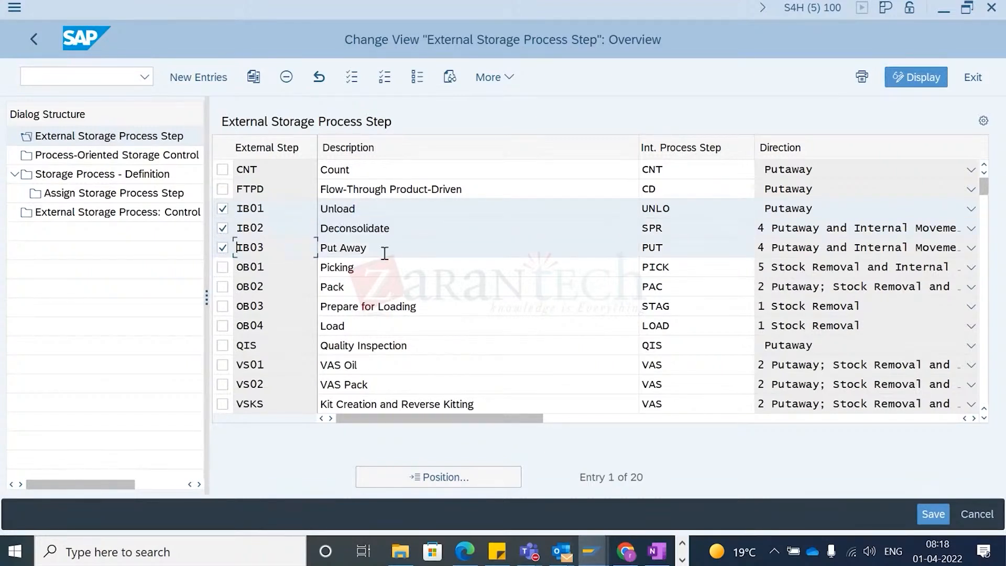
{"action": "double_click", "coordinate": [346, 249]}
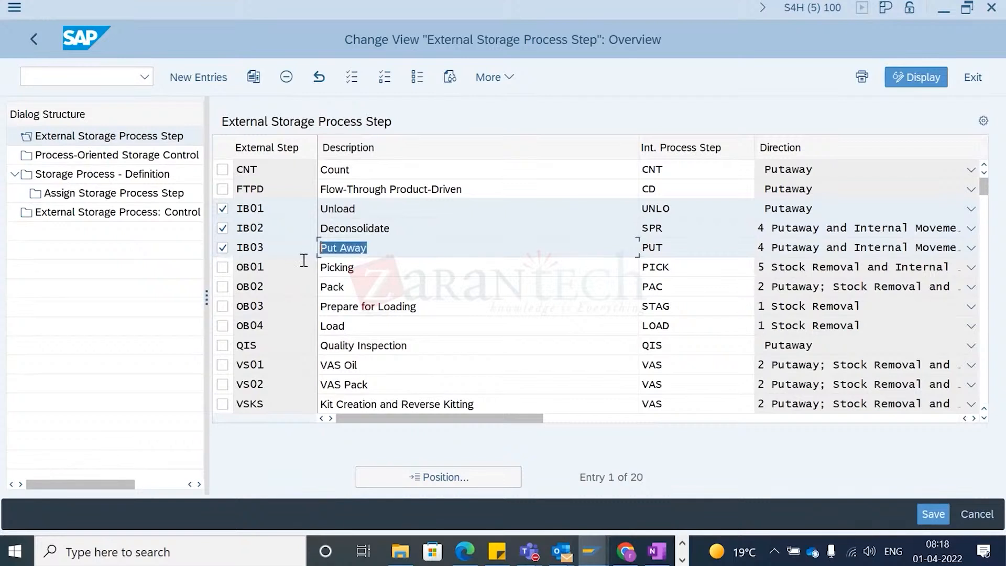
{"action": "left_click", "coordinate": [222, 366]}
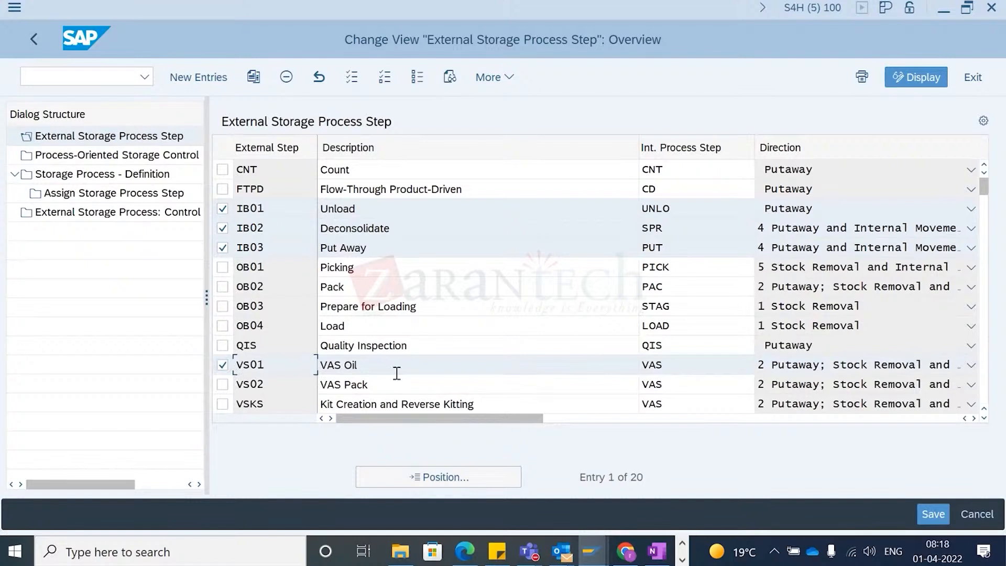
{"action": "left_click", "coordinate": [700, 365]}
{"action": "left_click", "coordinate": [392, 385]}
{"action": "left_click_drag", "start_coordinate": [393, 385], "coordinate": [303, 392]}
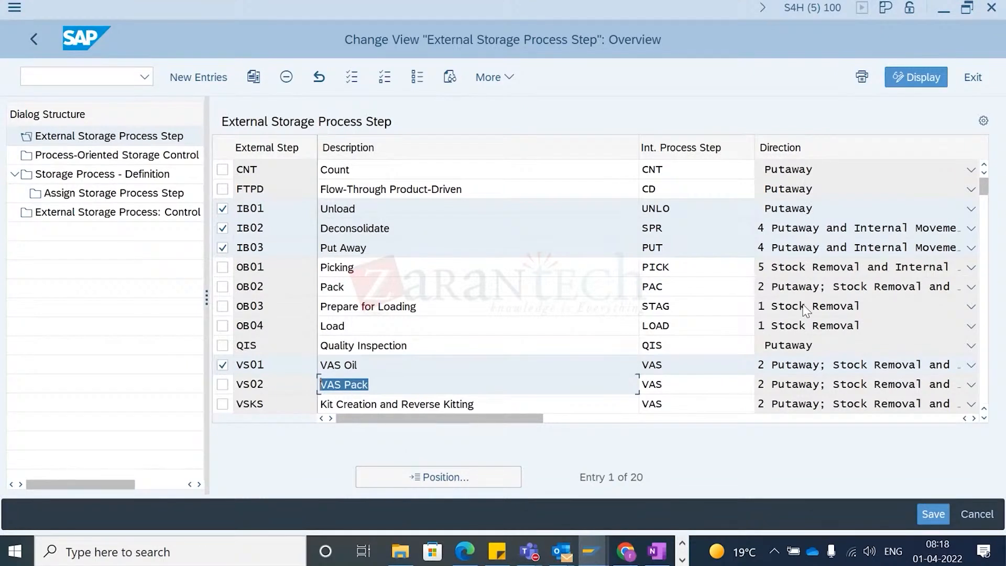
{"action": "left_click", "coordinate": [796, 233]}
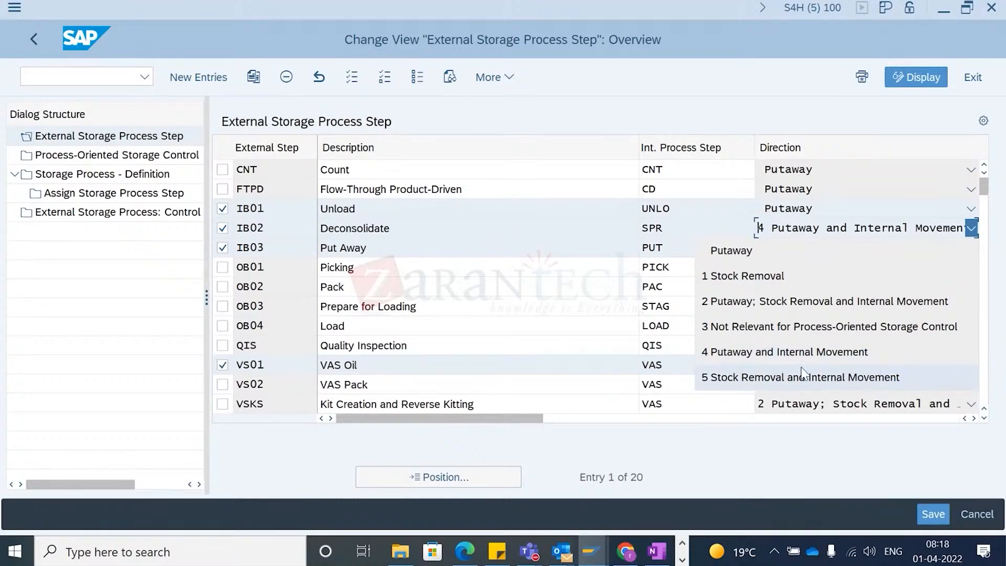
{"action": "key", "text": "Escape"}
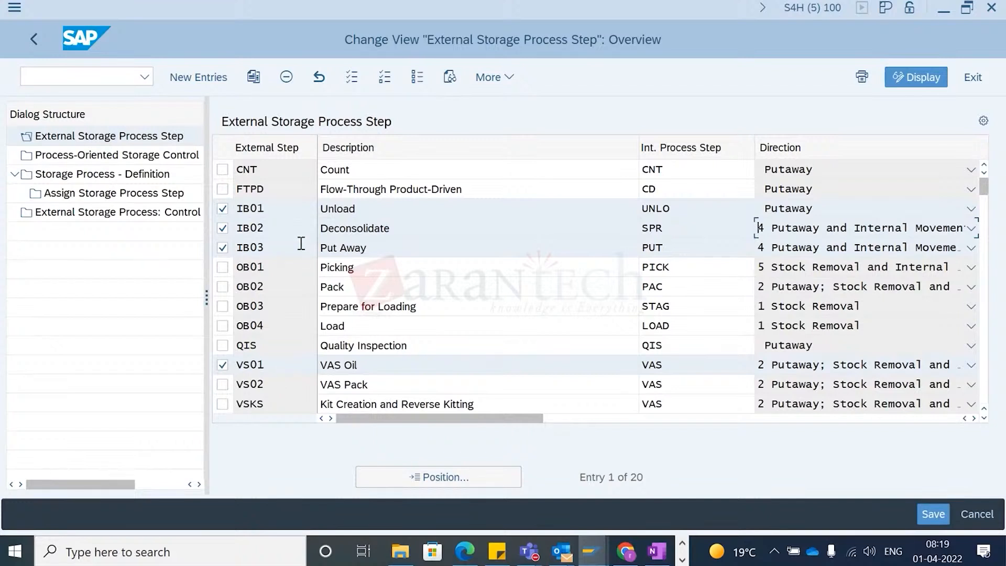
- Open Process-Oriented Storage Control and review the warehouse process types assigned to each external step
{"action": "double_click", "coordinate": [156, 159]}
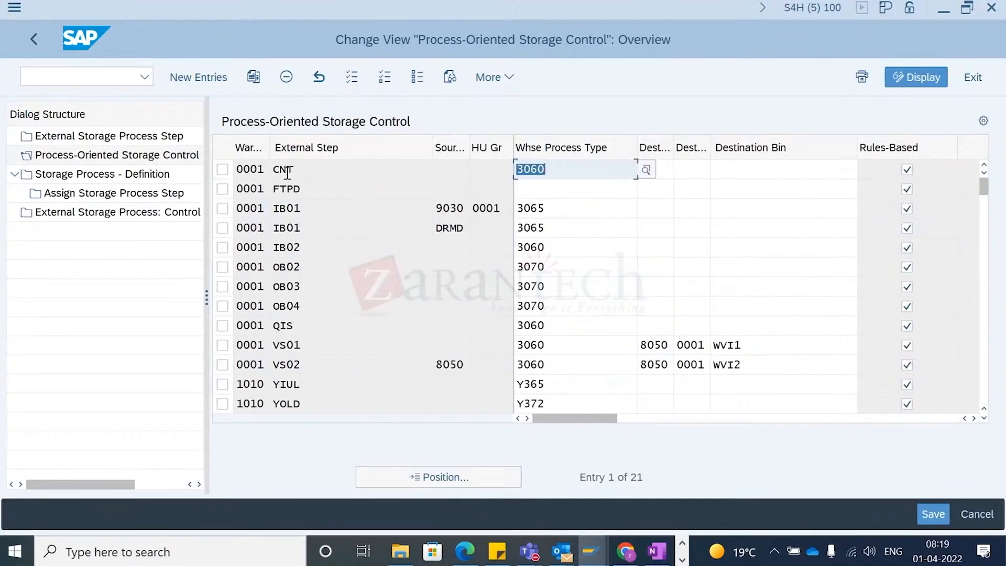
{"action": "left_click", "coordinate": [330, 192]}
{"action": "left_click", "coordinate": [331, 317]}
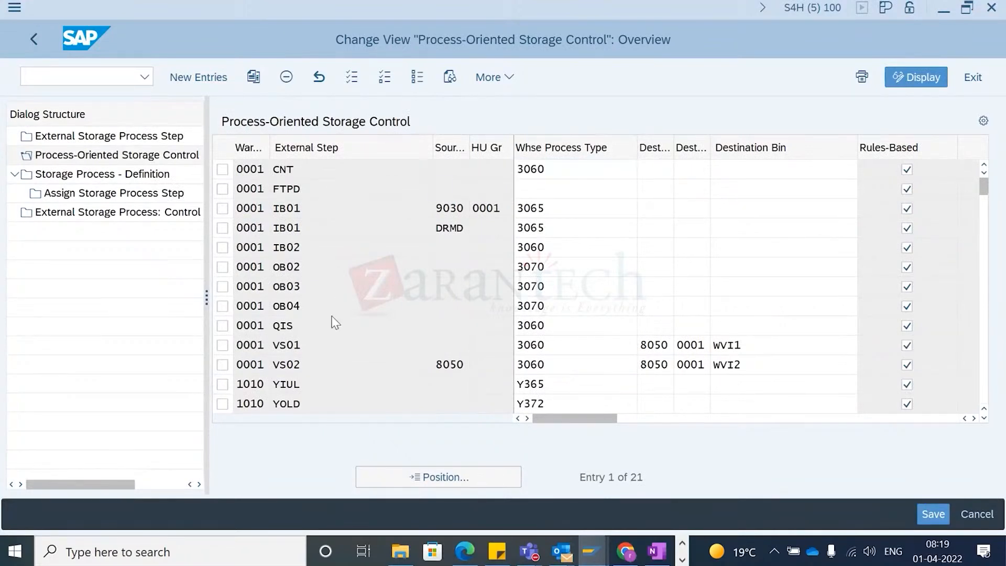
{"action": "scroll", "coordinate": [332, 323], "scroll_direction": "down", "scroll_amount": 1}
- Open Storage Process - Definition and view the steps assigned to storage process YI01 of warehouse 1710
{"action": "double_click", "coordinate": [107, 174]}
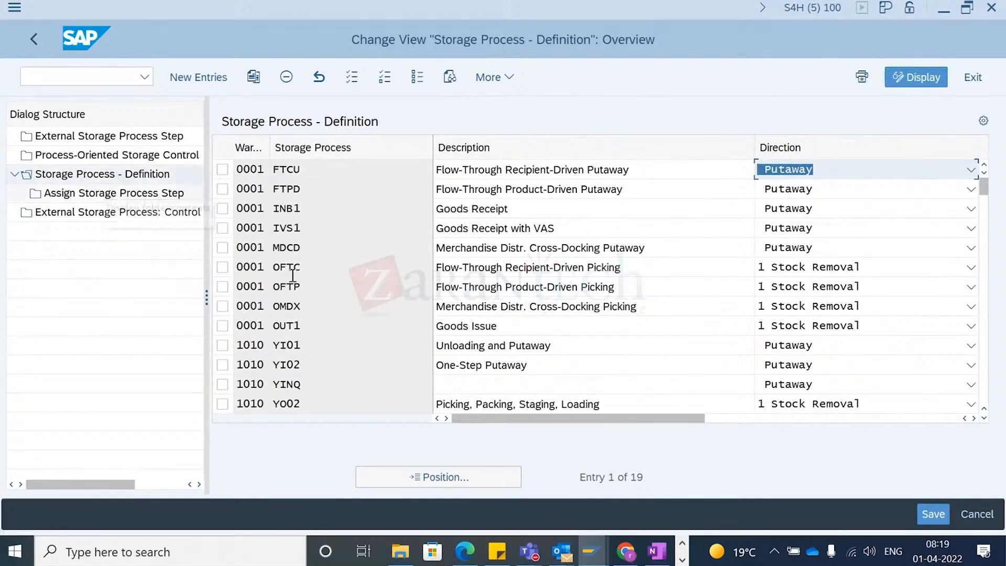
{"action": "left_click", "coordinate": [336, 323]}
{"action": "scroll", "coordinate": [340, 328], "scroll_direction": "down", "scroll_amount": 1}
{"action": "scroll", "coordinate": [341, 329], "scroll_direction": "down", "scroll_amount": 1}
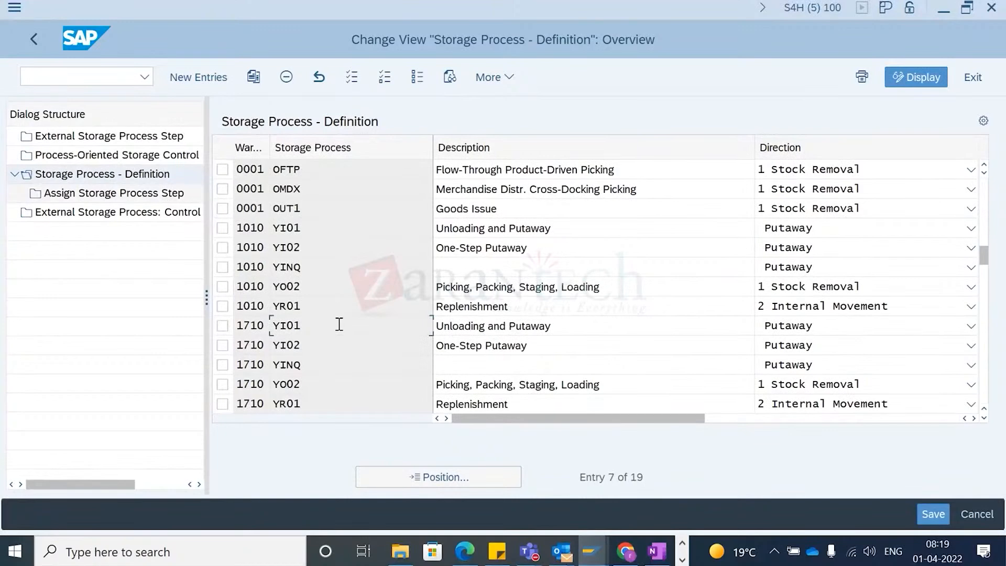
{"action": "scroll", "coordinate": [345, 330], "scroll_direction": "down", "scroll_amount": 1}
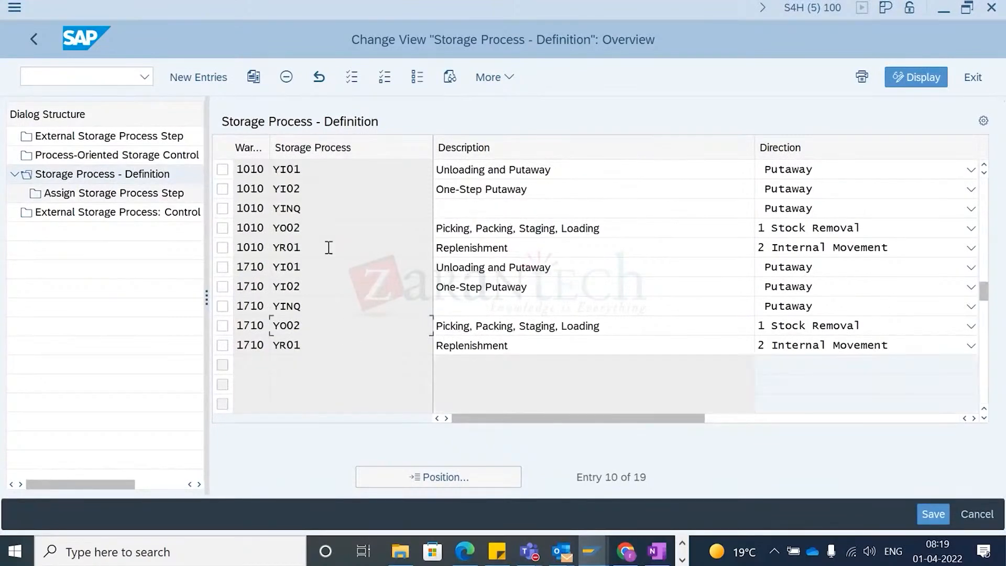
{"action": "scroll", "coordinate": [354, 288], "scroll_direction": "up", "scroll_amount": 1}
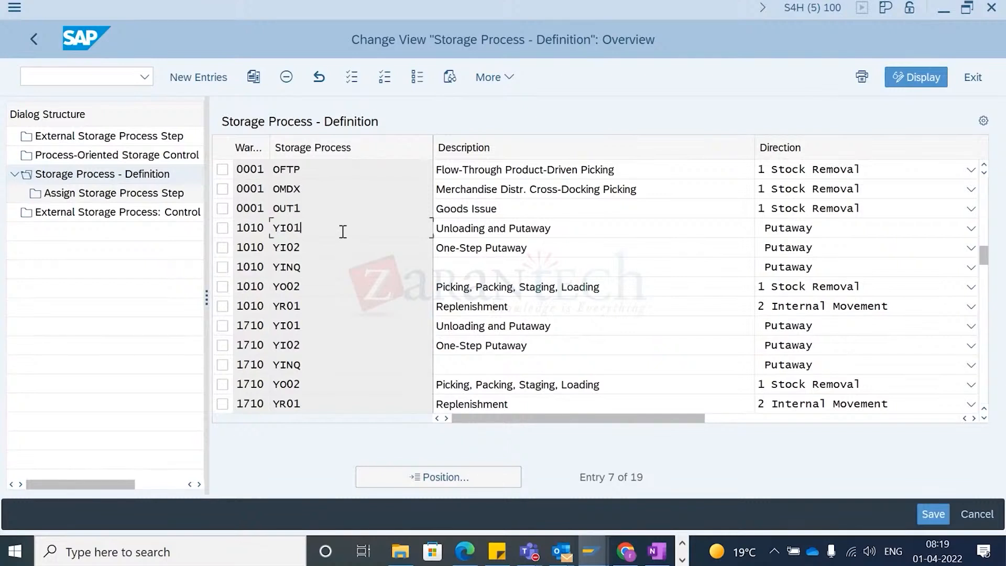
{"action": "left_click", "coordinate": [227, 328]}
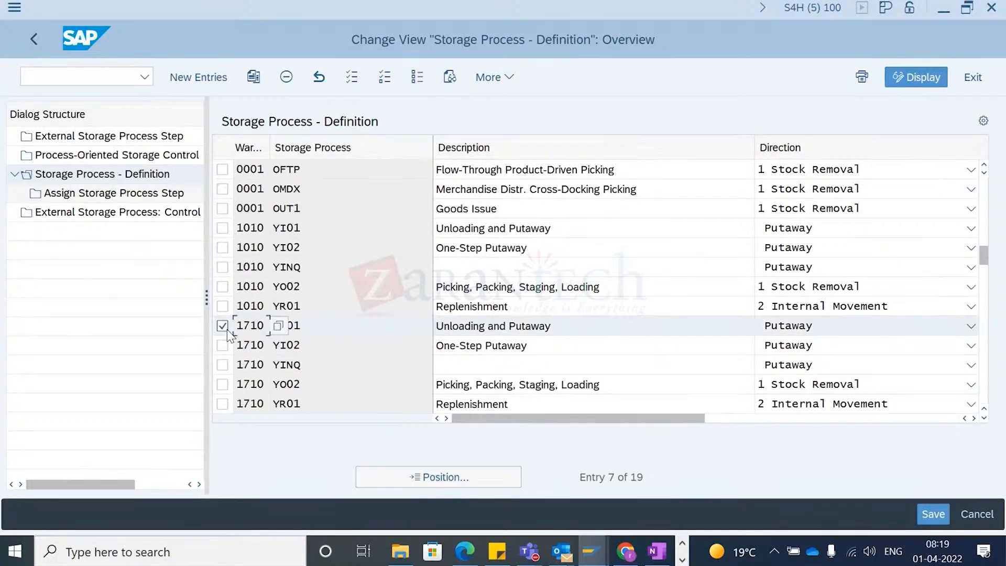
{"action": "left_click", "coordinate": [119, 199]}
{"action": "double_click", "coordinate": [119, 197]}
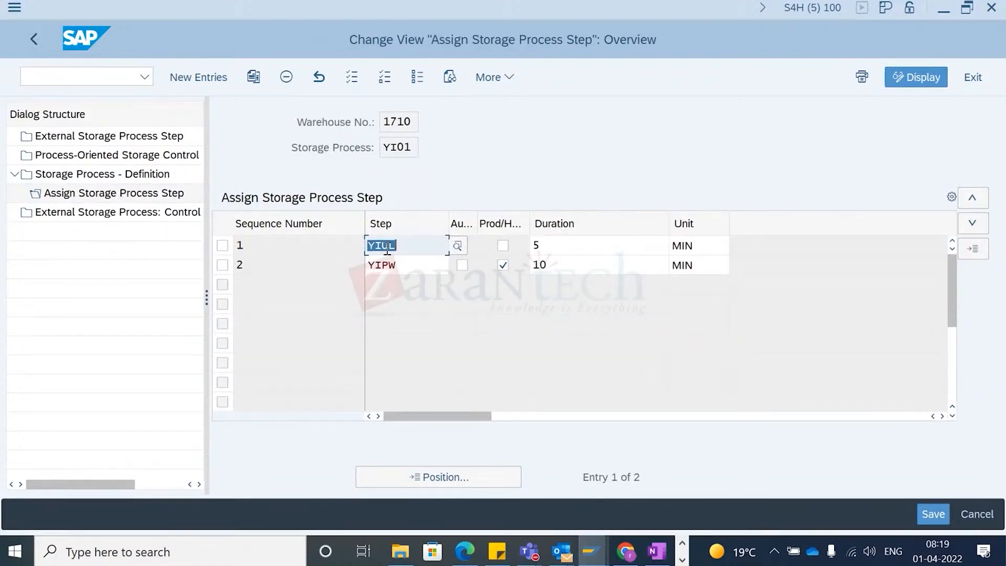
{"action": "left_click", "coordinate": [31, 40]}
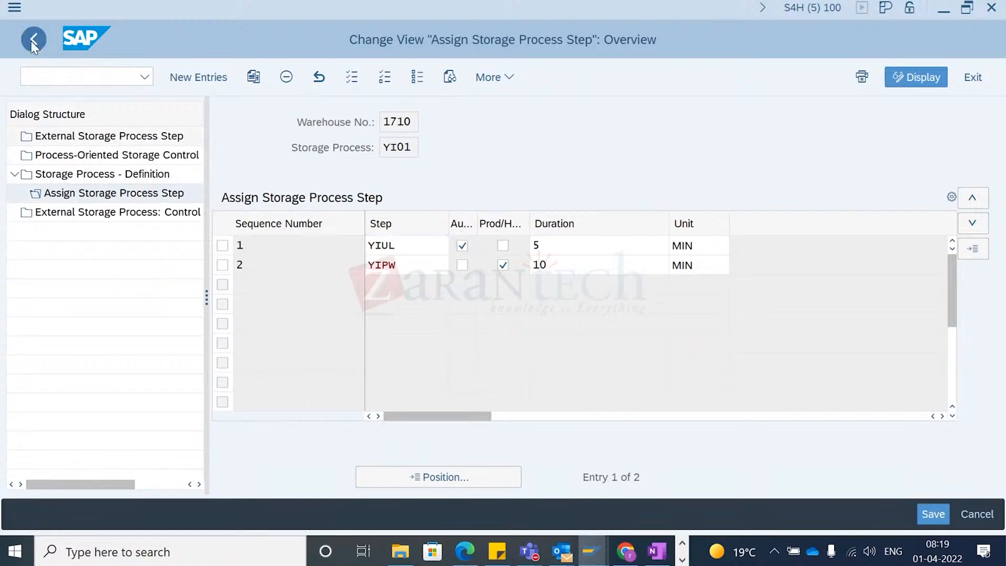
- Review the steps assigned to storage process INB1 of warehouse 0001 and open the external step value help
{"action": "scroll", "coordinate": [309, 241], "scroll_direction": "up", "scroll_amount": 2}
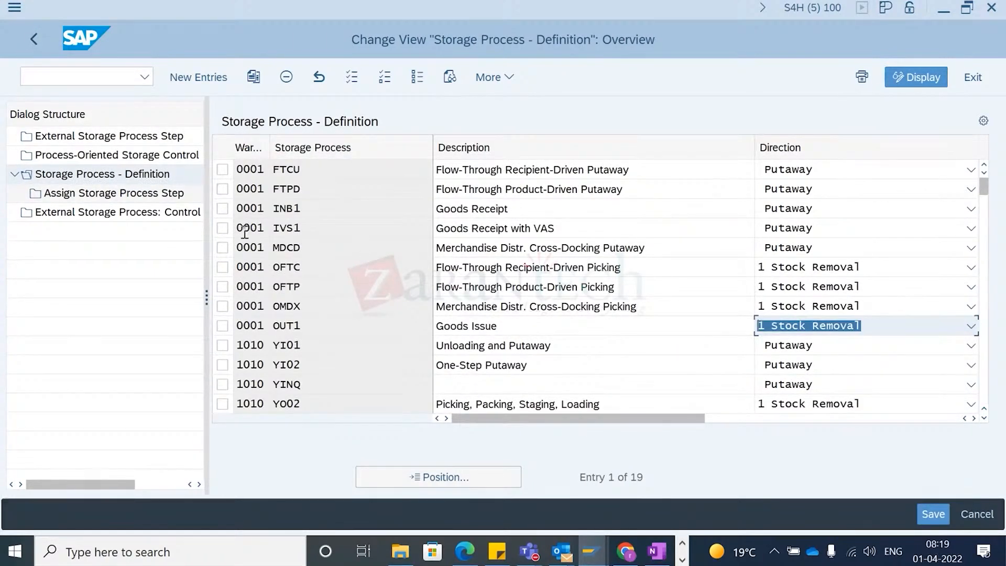
{"action": "left_click", "coordinate": [223, 209]}
{"action": "left_click", "coordinate": [120, 194]}
{"action": "double_click", "coordinate": [121, 194]}
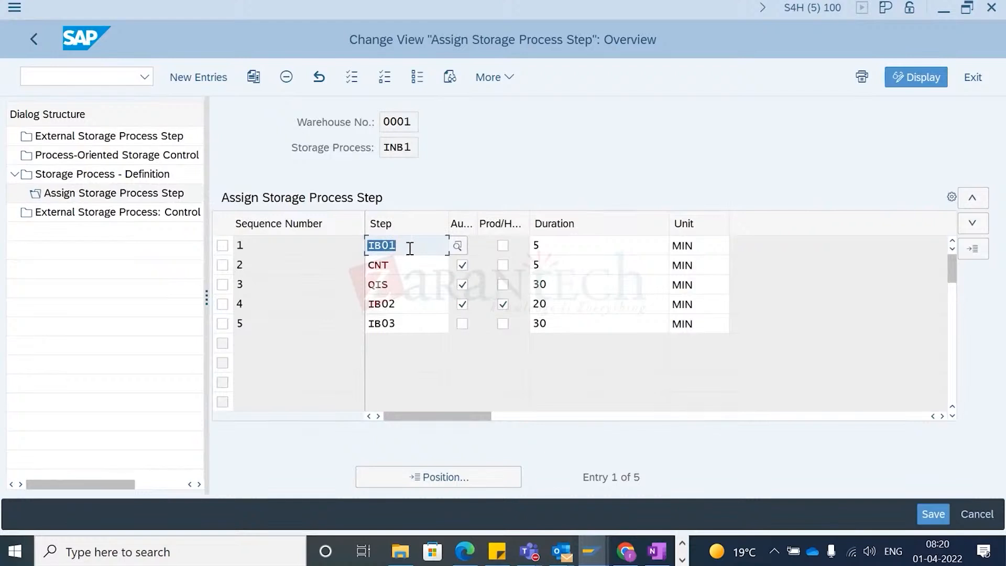
{"action": "left_click", "coordinate": [414, 266]}
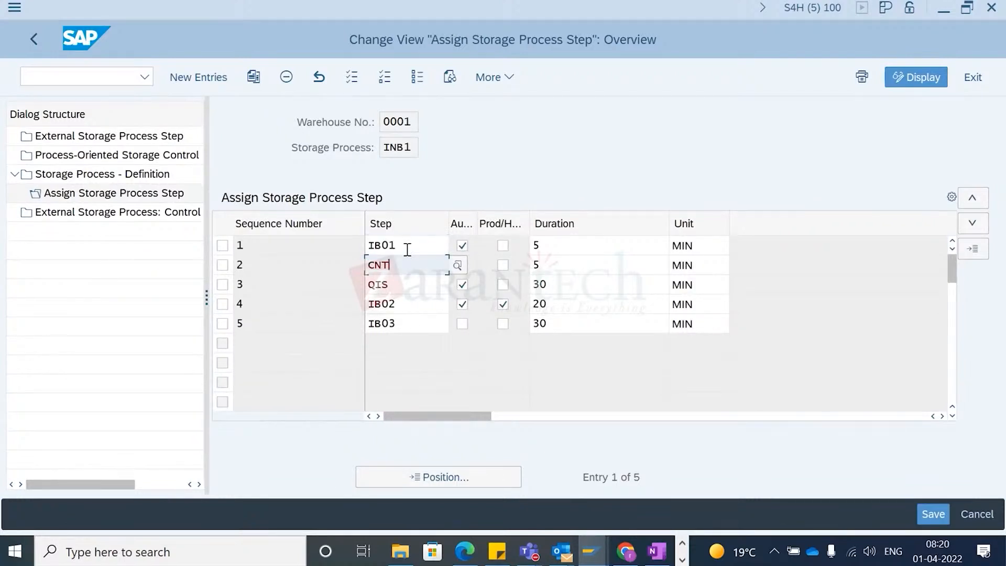
{"action": "left_click", "coordinate": [408, 246]}
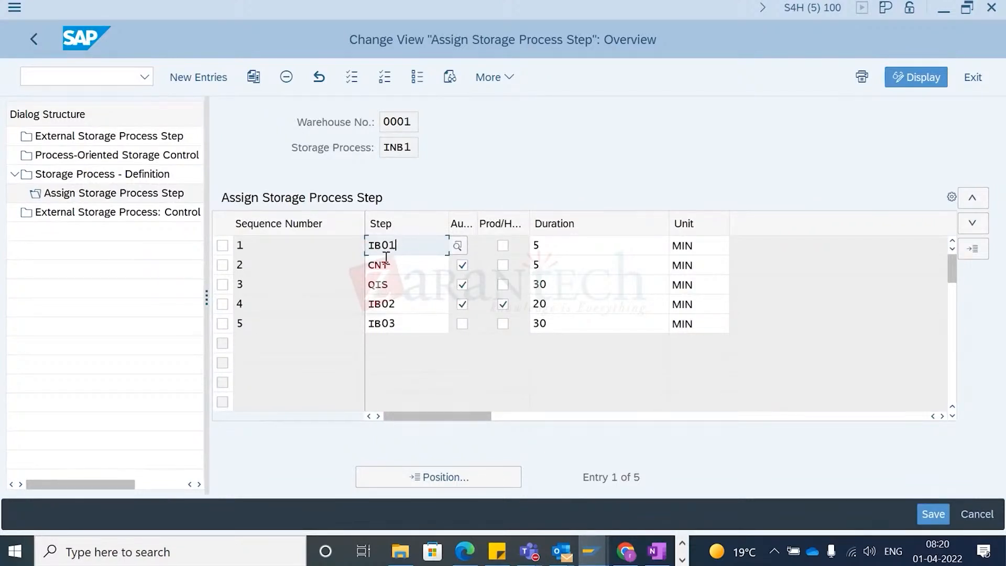
{"action": "left_click", "coordinate": [319, 256]}
{"action": "left_click", "coordinate": [419, 249]}
{"action": "left_click", "coordinate": [455, 247]}
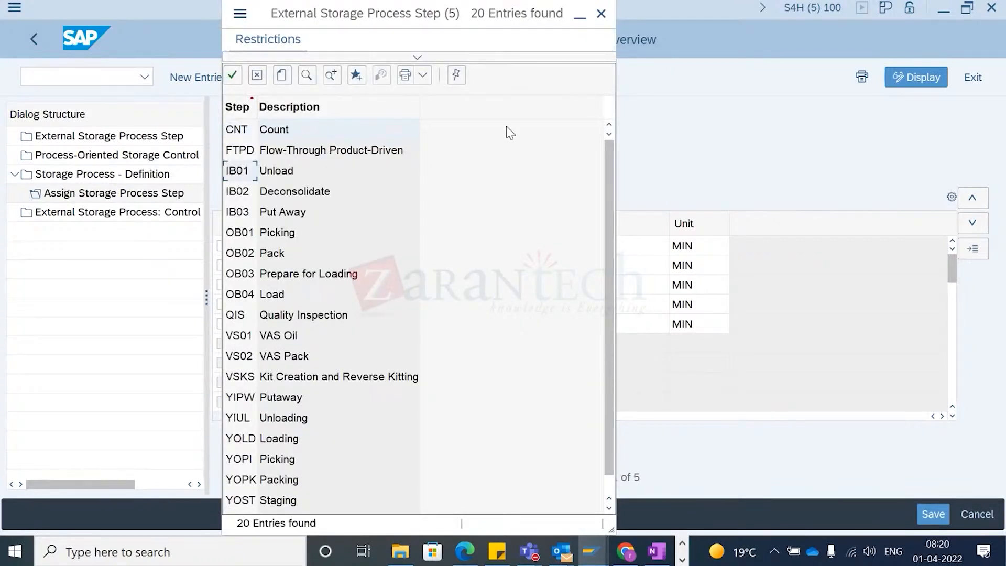
- Review the external steps assigned to storage process INB1, opening the step value help for several rows
{"action": "left_click", "coordinate": [601, 13]}
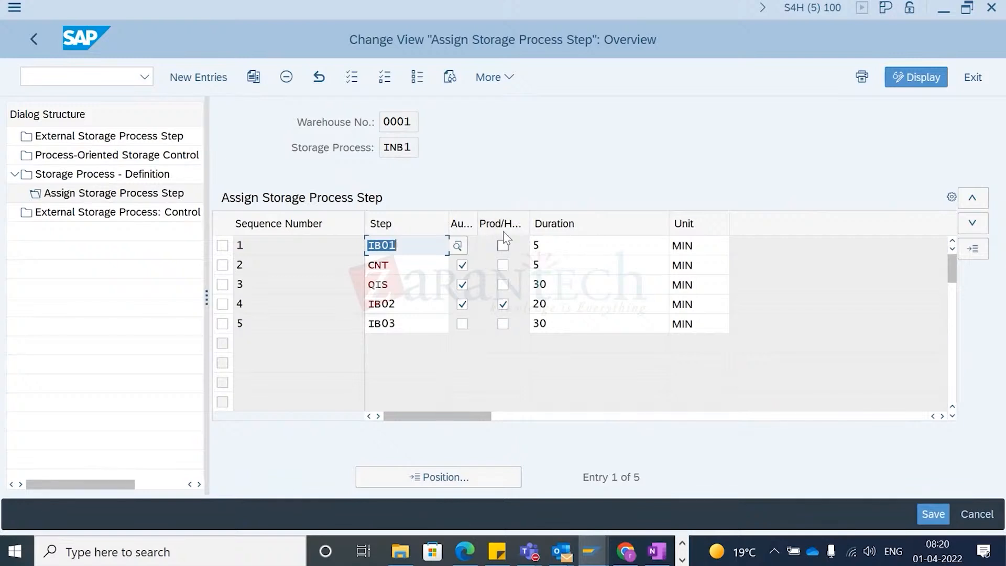
{"action": "left_click", "coordinate": [404, 268]}
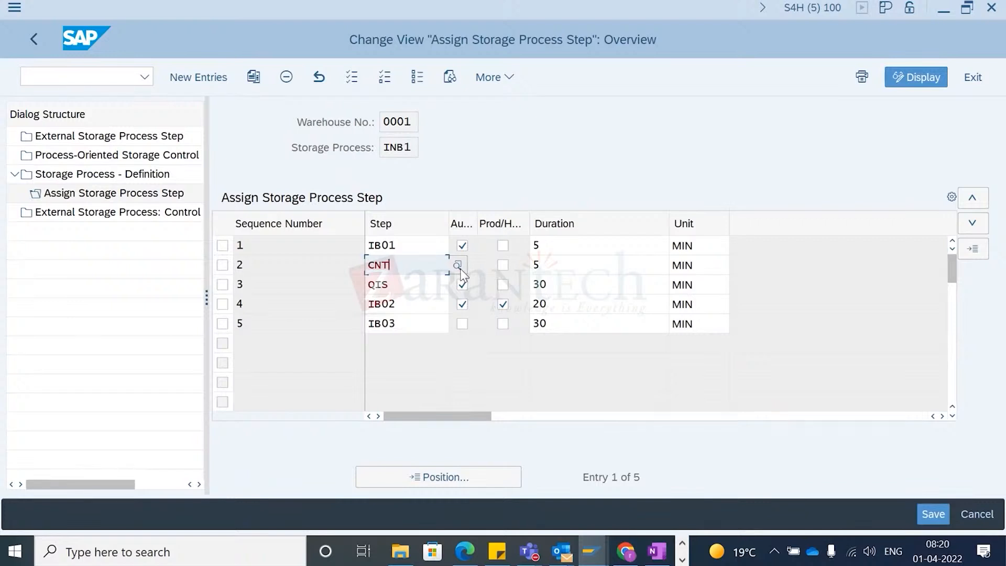
{"action": "left_click", "coordinate": [417, 290]}
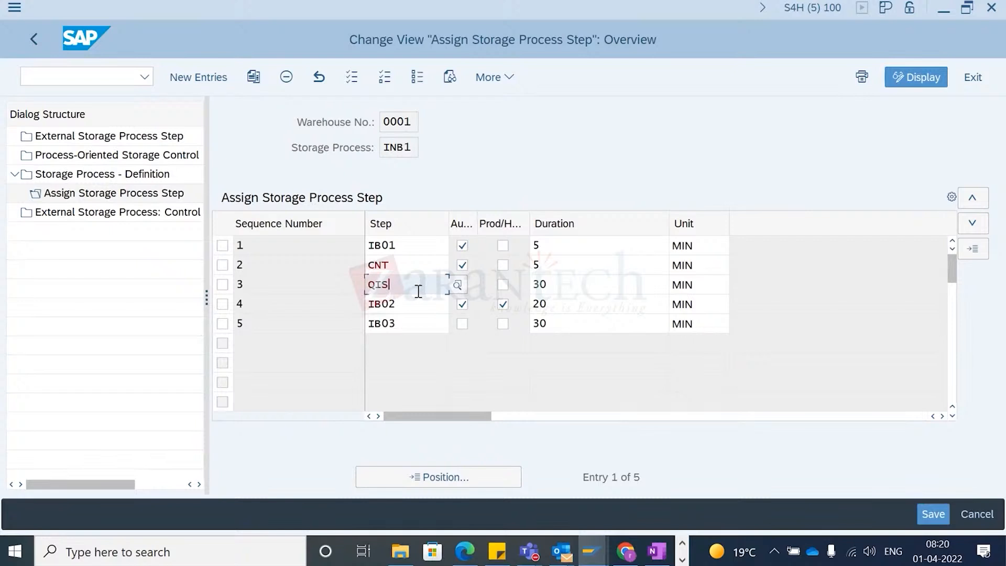
{"action": "left_click", "coordinate": [461, 286]}
{"action": "left_click", "coordinate": [419, 308]}
{"action": "left_click", "coordinate": [461, 306]}
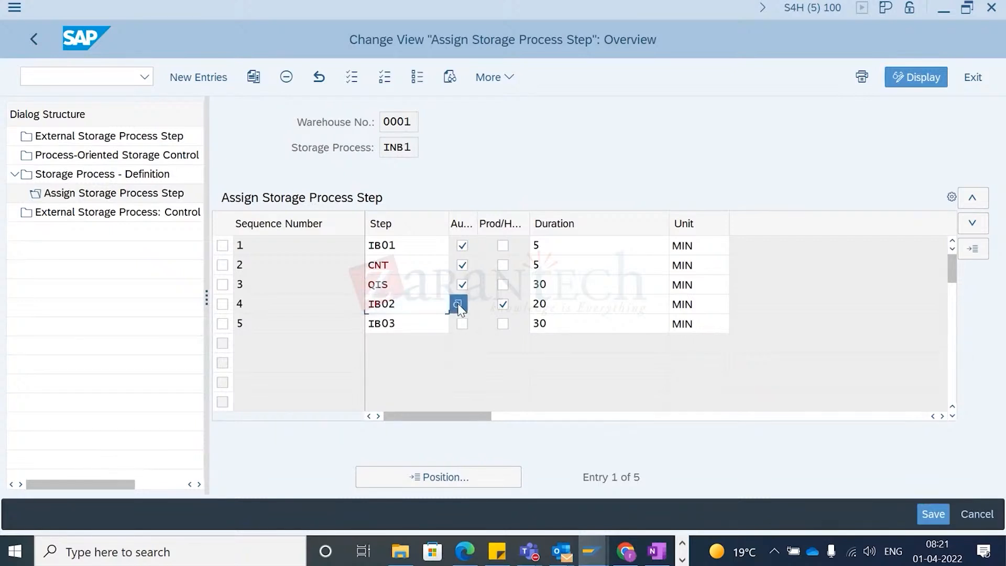
{"action": "key", "text": "F4"}
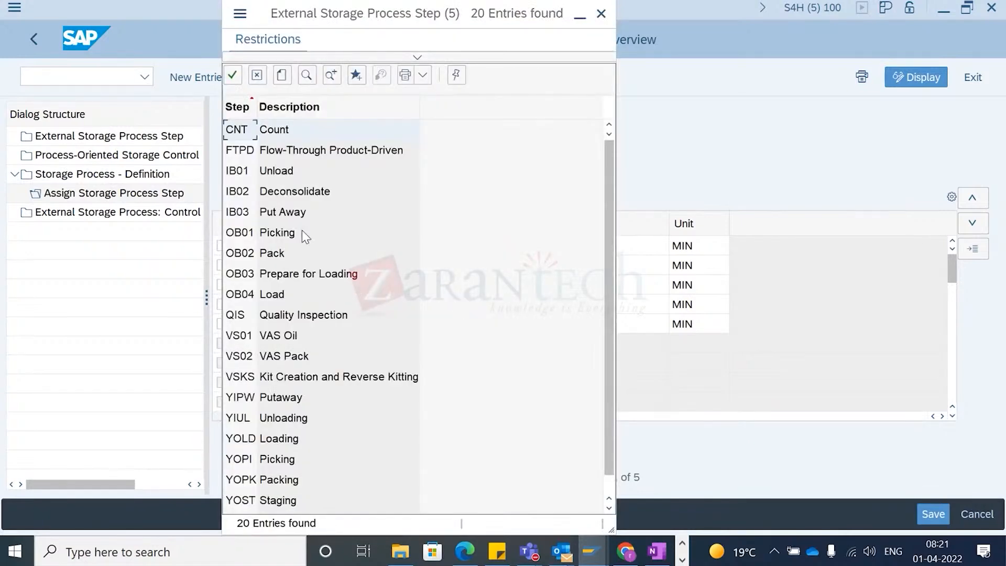
{"action": "left_click", "coordinate": [292, 194]}
{"action": "left_click", "coordinate": [601, 13]}
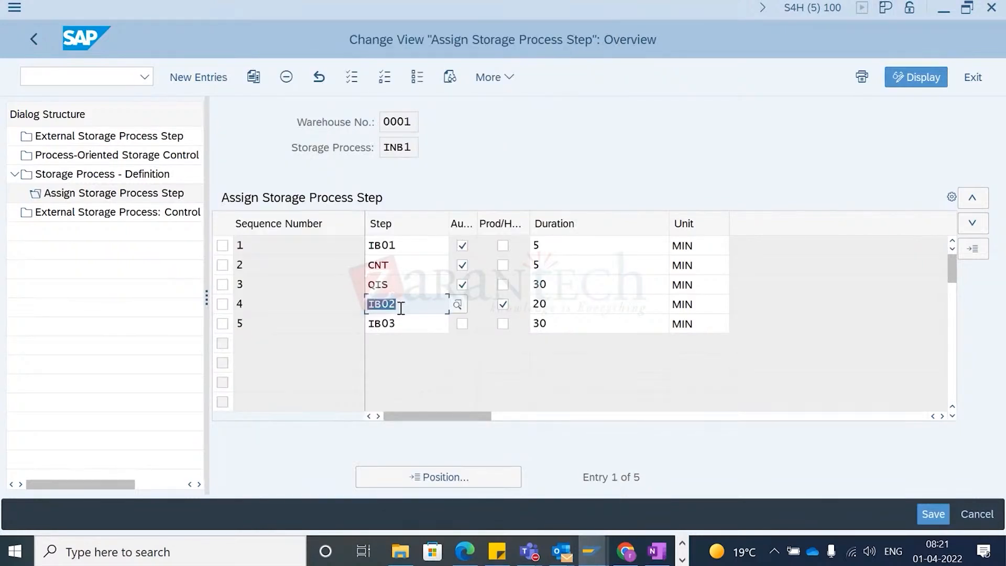
{"action": "left_click", "coordinate": [404, 324]}
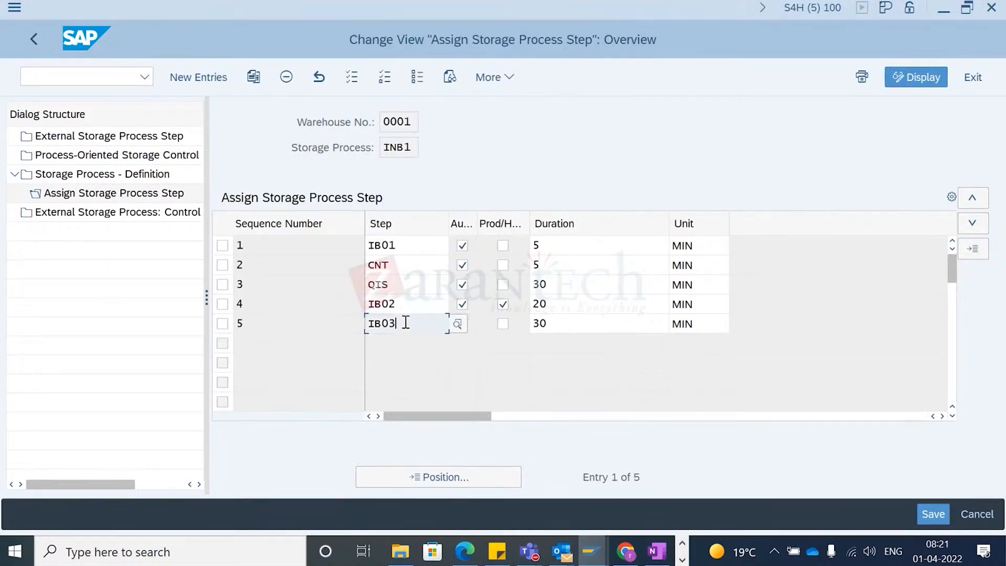
{"action": "left_click", "coordinate": [457, 325]}
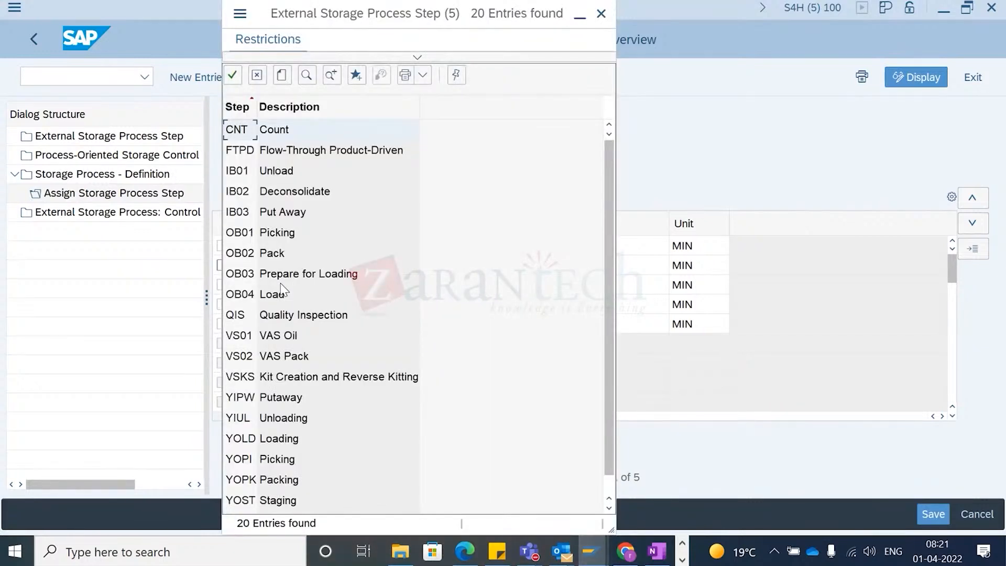
{"action": "left_click", "coordinate": [282, 213]}
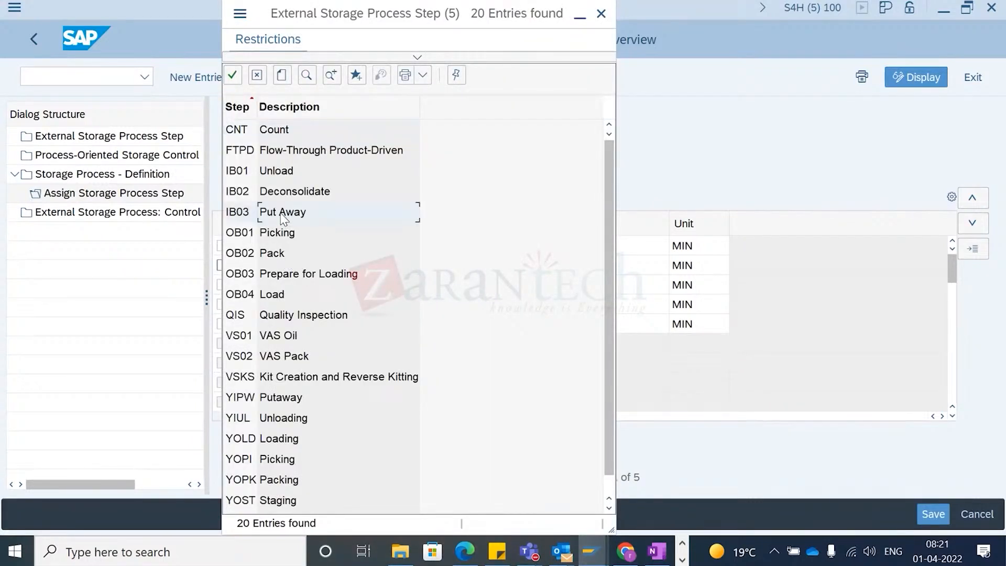
{"action": "left_click", "coordinate": [600, 15]}
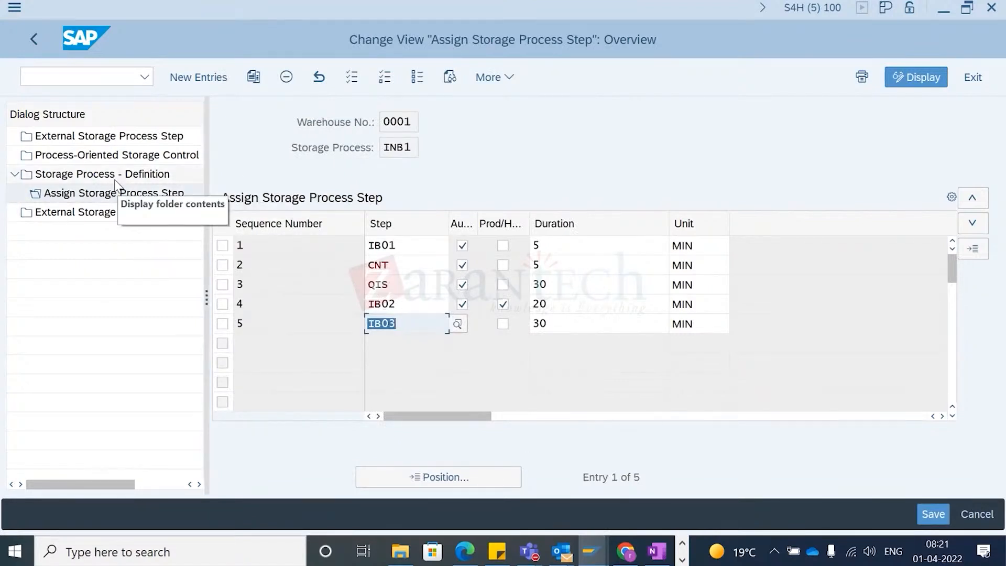
- Return to the Storage Process - Definition list and switch to the Warehouse Management Monitor window
{"action": "double_click", "coordinate": [94, 174]}
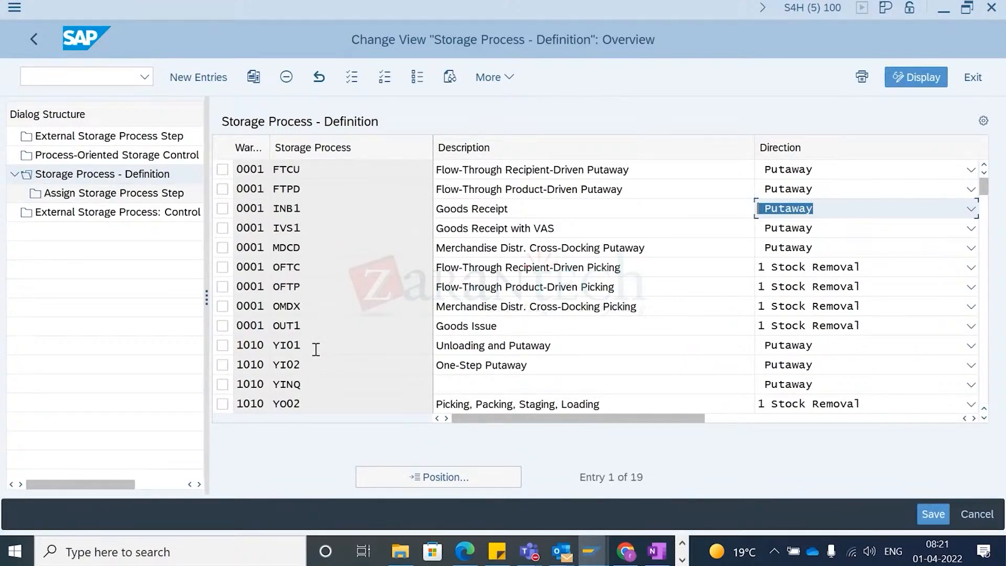
{"action": "key", "text": "alt+Tab"}
{"action": "key", "text": "alt+Tab"}
{"action": "key", "text": "alt+Tab"}
{"action": "key", "text": "alt+Tab"}
{"action": "key", "text": "alt+Tab"}
{"action": "key", "text": "alt+Tab"}
{"action": "key", "text": "alt+Up"}
{"action": "key", "text": "alt+Right"}
{"action": "key", "text": "alt+Left"}
{"action": "key", "text": "alt+Right"}
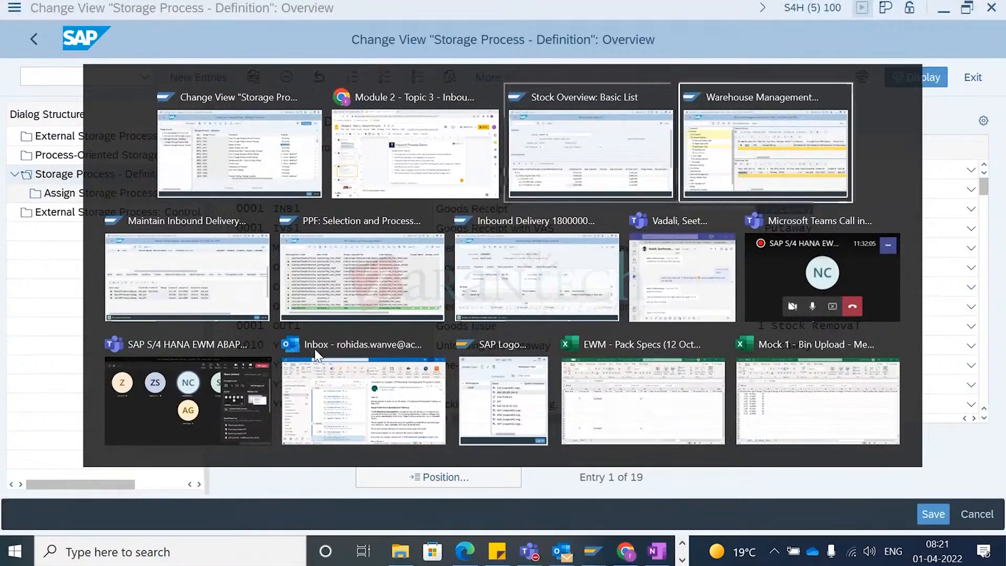
{"action": "key", "text": "alt"}
- Open product EWMS4-40 from the warehouse task and review its warehouse data, including putaway control
{"action": "scroll", "coordinate": [723, 406], "scroll_direction": "right", "scroll_amount": 5}
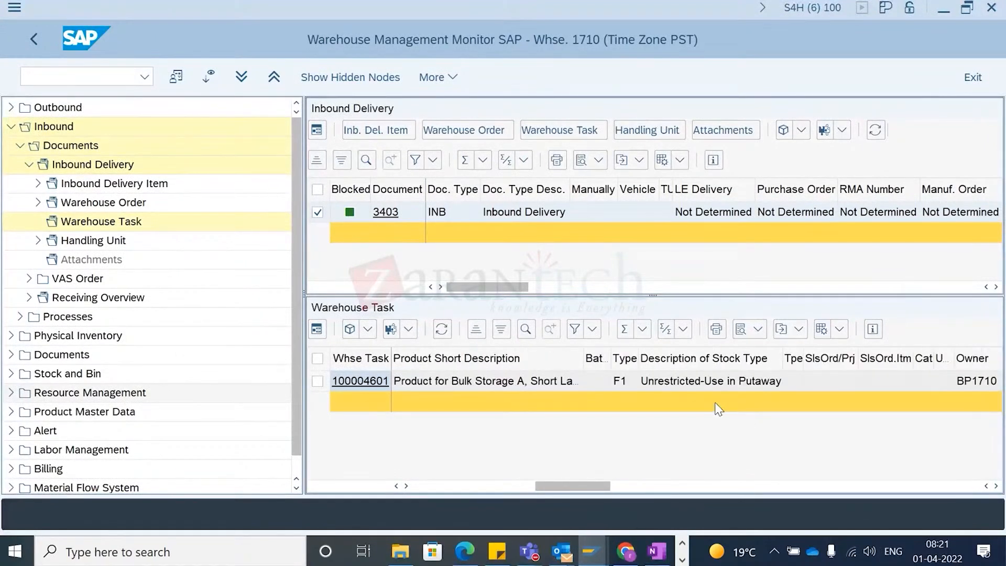
{"action": "scroll", "coordinate": [687, 394], "scroll_direction": "left", "scroll_amount": 3}
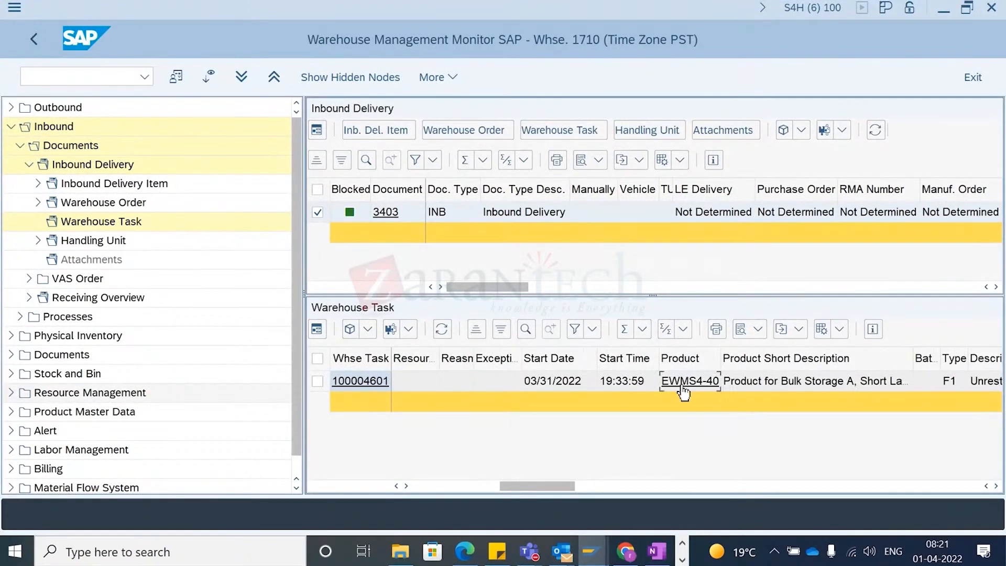
{"action": "left_click", "coordinate": [684, 381]}
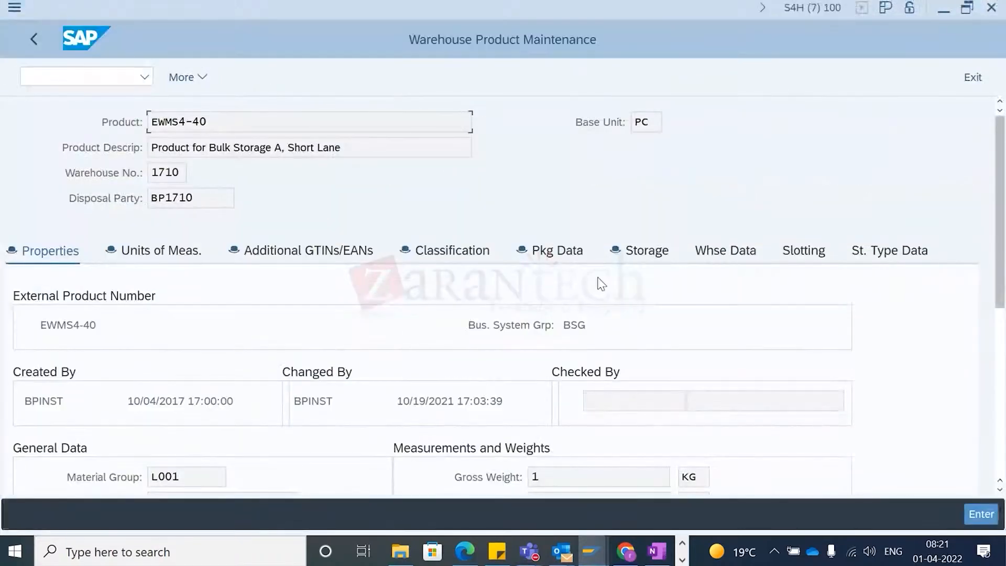
{"action": "left_click", "coordinate": [724, 252]}
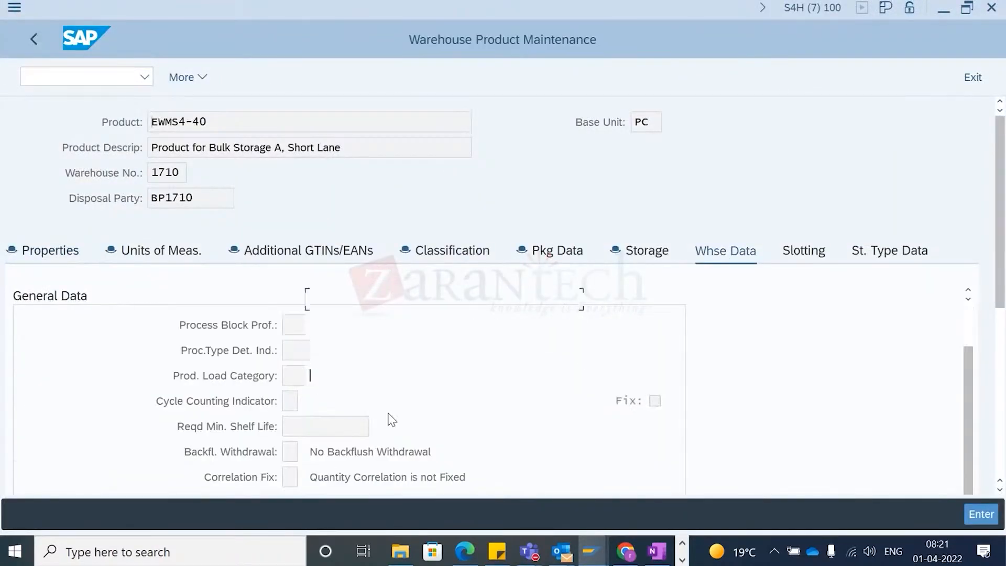
{"action": "scroll", "coordinate": [409, 425], "scroll_direction": "down", "scroll_amount": 5}
{"action": "left_click", "coordinate": [295, 443]}
{"action": "scroll", "coordinate": [317, 465], "scroll_direction": "down", "scroll_amount": 5}
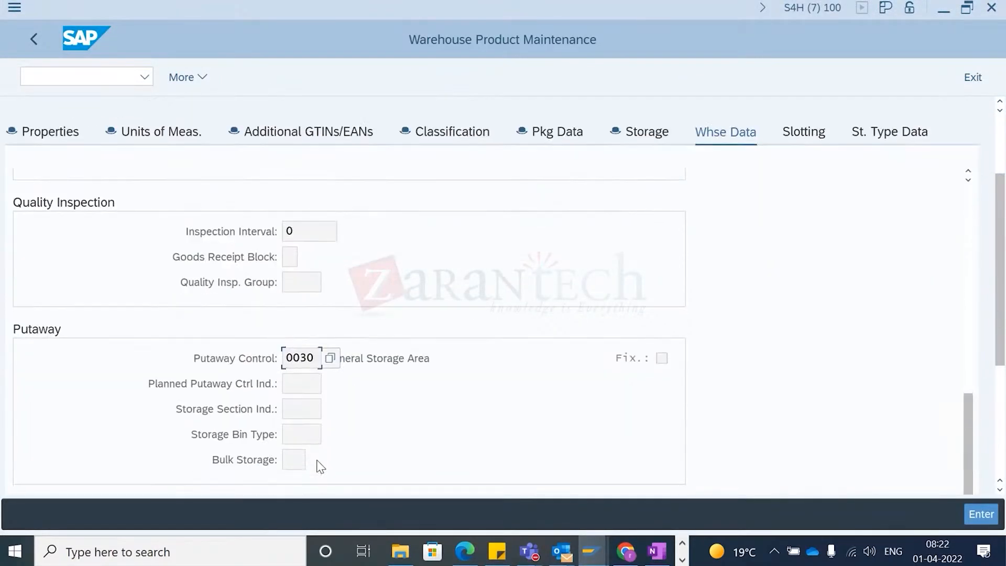
{"action": "scroll", "coordinate": [317, 461], "scroll_direction": "down", "scroll_amount": 4}
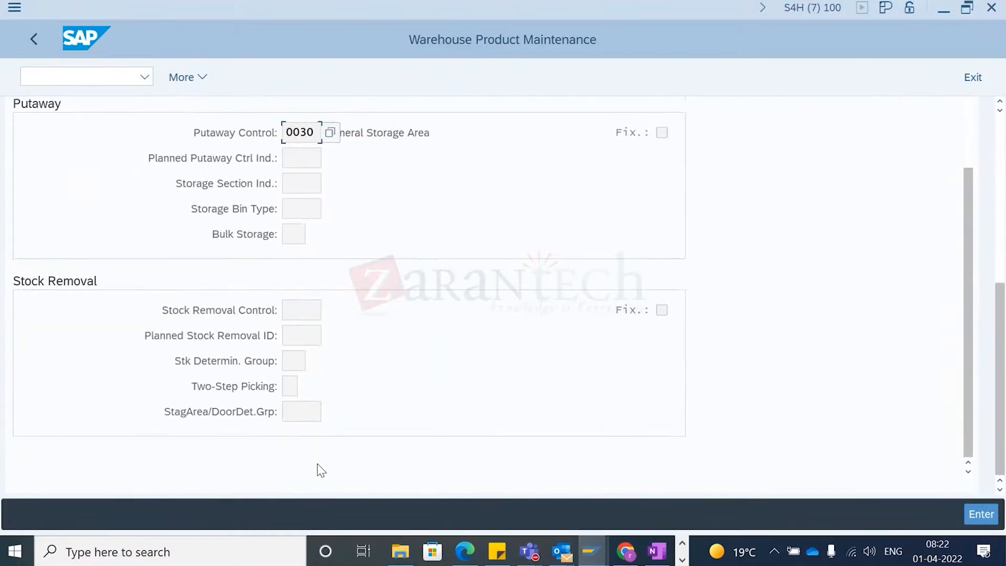
{"action": "scroll", "coordinate": [322, 470], "scroll_direction": "up", "scroll_amount": 5}
{"action": "scroll", "coordinate": [327, 476], "scroll_direction": "up", "scroll_amount": 8}
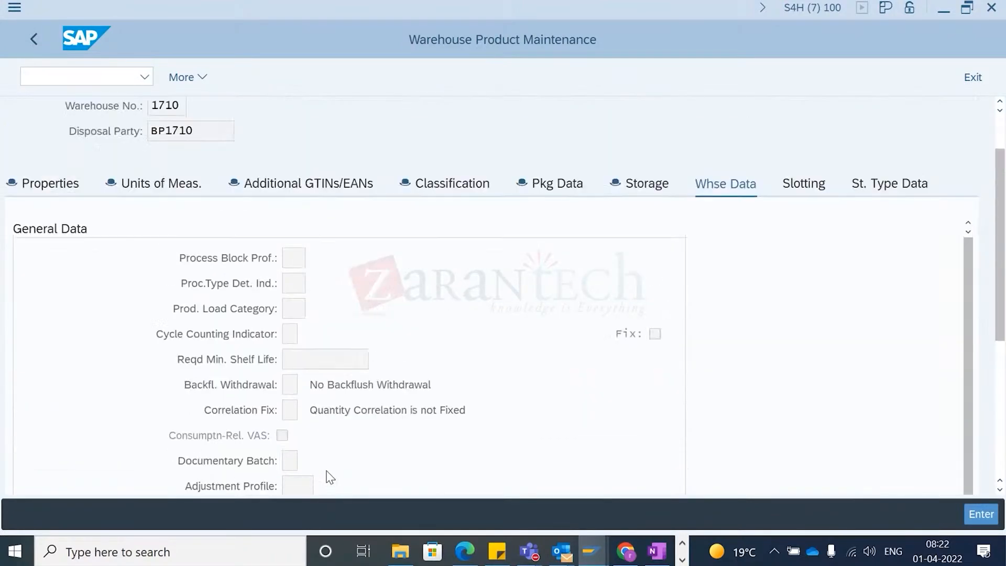
- Go back to the monitor and examine the warehouse task's destination storage type and bin columns
{"action": "left_click", "coordinate": [35, 39]}
{"action": "scroll", "coordinate": [473, 378], "scroll_direction": "right", "scroll_amount": 10}
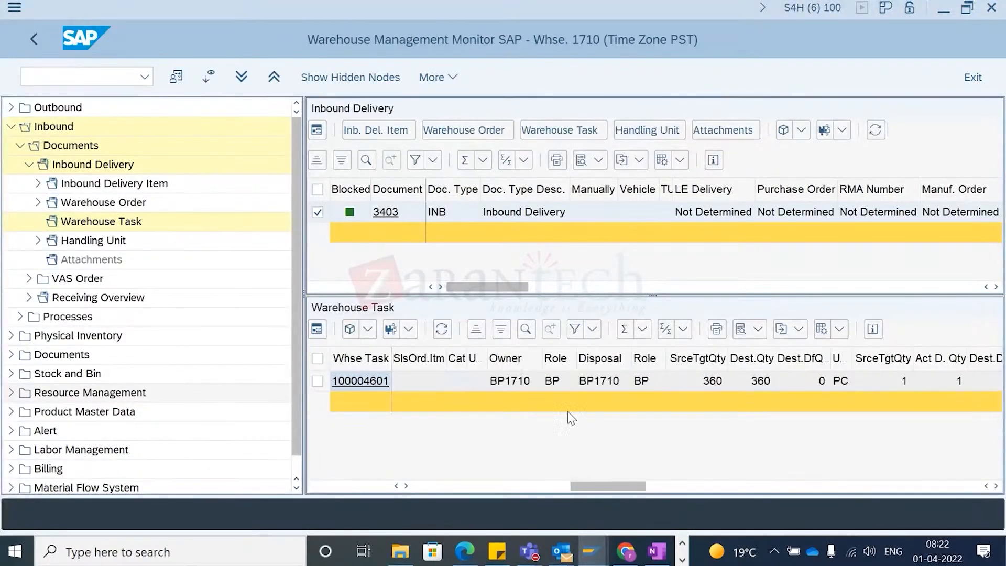
{"action": "scroll", "coordinate": [680, 417], "scroll_direction": "right", "scroll_amount": 5}
{"action": "scroll", "coordinate": [779, 411], "scroll_direction": "left", "scroll_amount": 5}
{"action": "scroll", "coordinate": [815, 416], "scroll_direction": "right", "scroll_amount": 4}
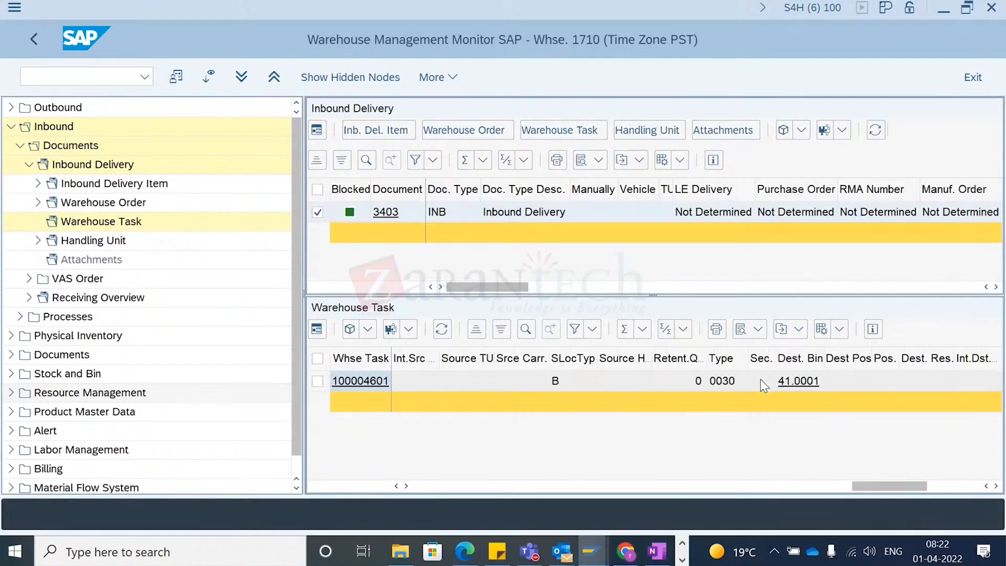
{"action": "left_click", "coordinate": [723, 380]}
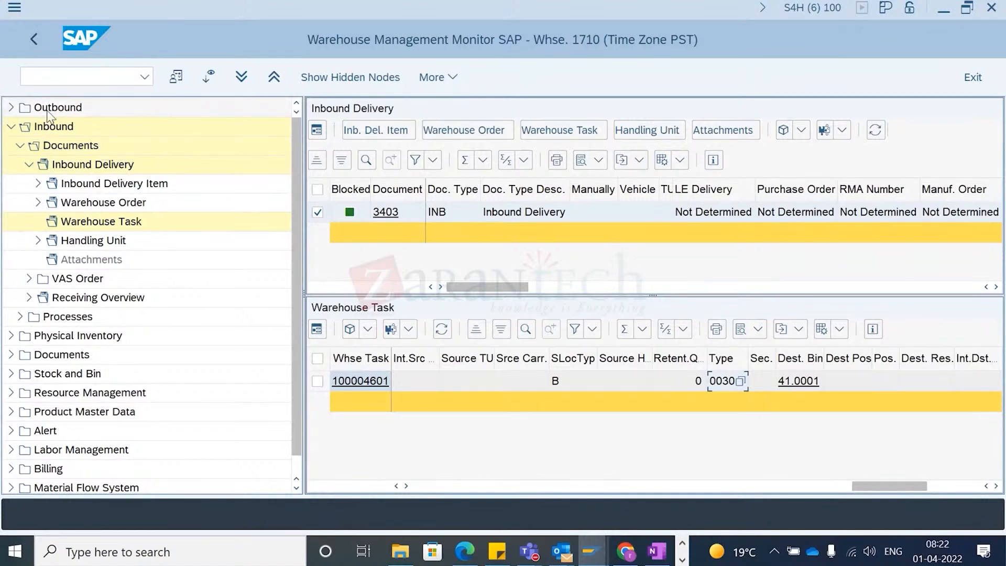
- Display the storage bins of storage type 0030 from the Stock and Bin node of the monitor
{"action": "left_click", "coordinate": [11, 126]}
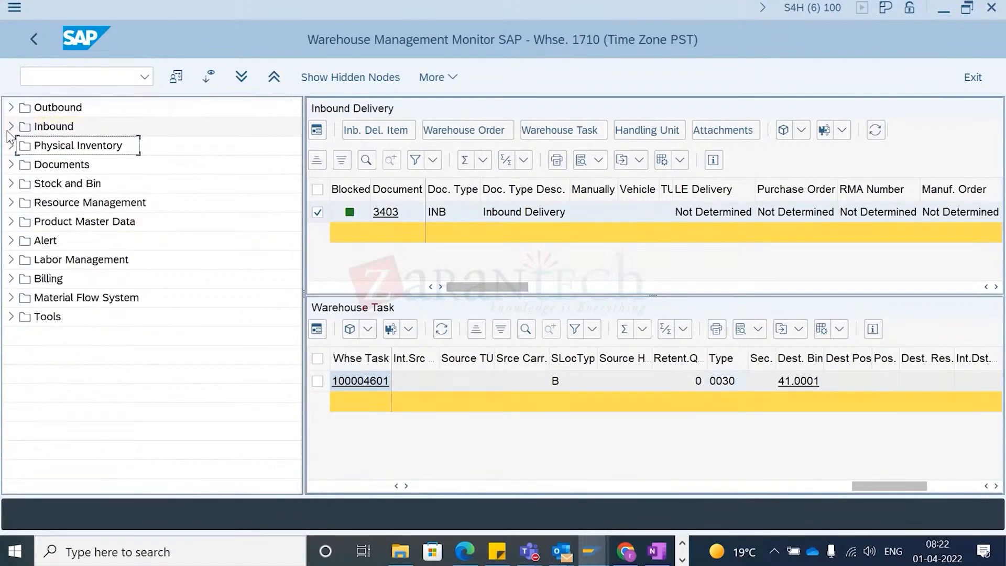
{"action": "left_click", "coordinate": [11, 183]}
{"action": "double_click", "coordinate": [55, 202]}
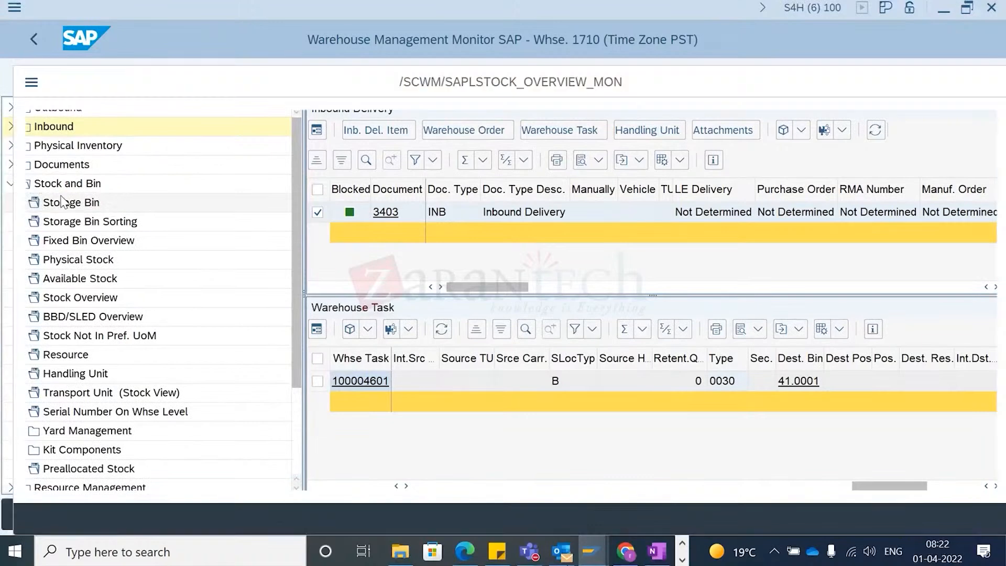
{"action": "left_click", "coordinate": [329, 191]}
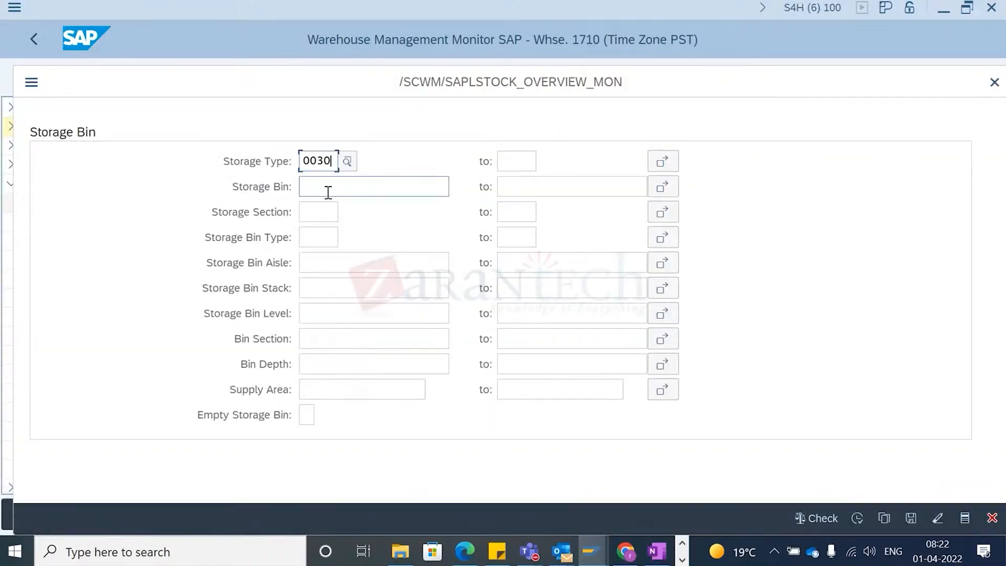
{"action": "key", "text": "F8"}
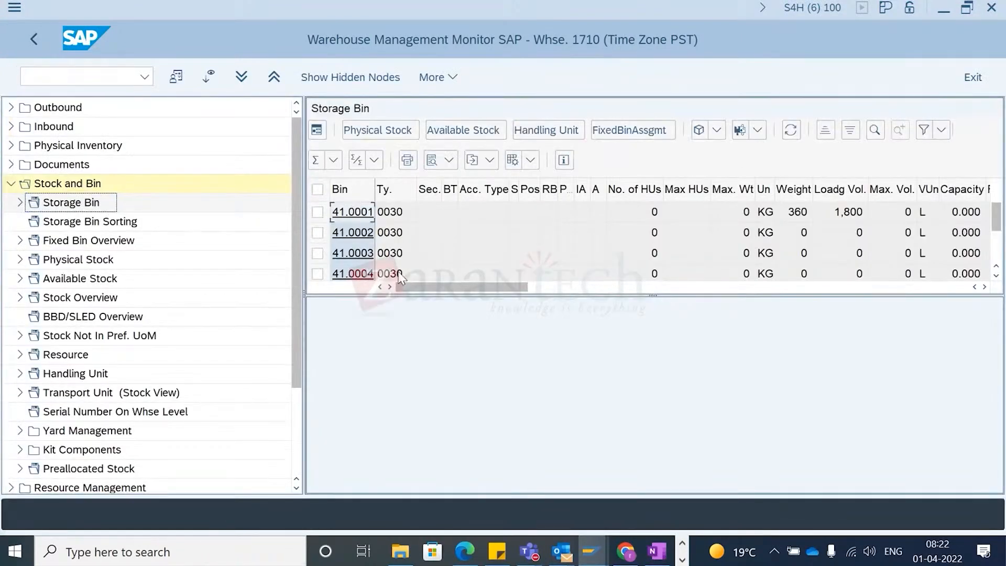
- Leave the monitor, open the Customizing IMG and go to Define Storage Types under EWM Master Data
{"action": "left_click", "coordinate": [50, 69]}
{"action": "type", "text": "/nspro"}
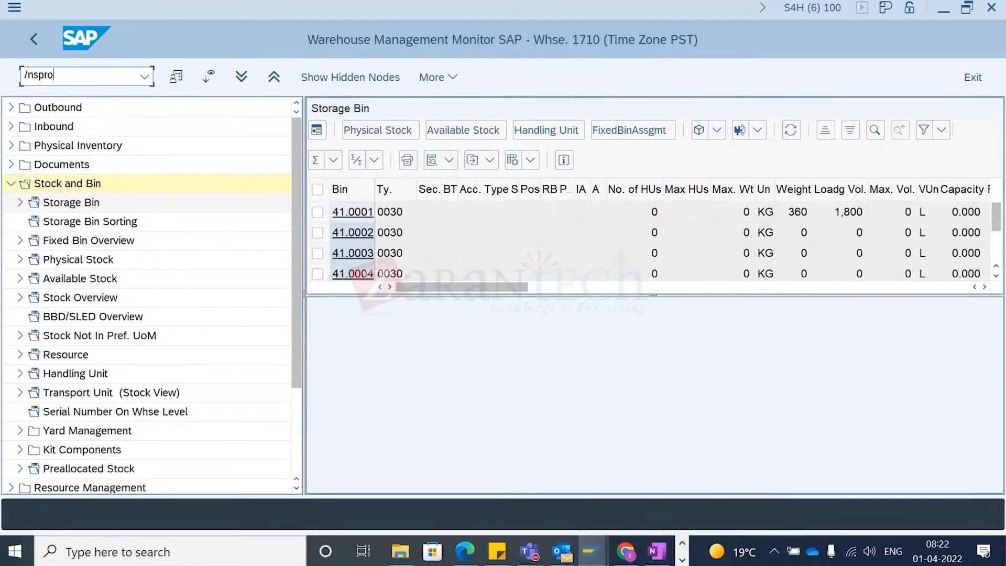
{"action": "key", "text": "Return"}
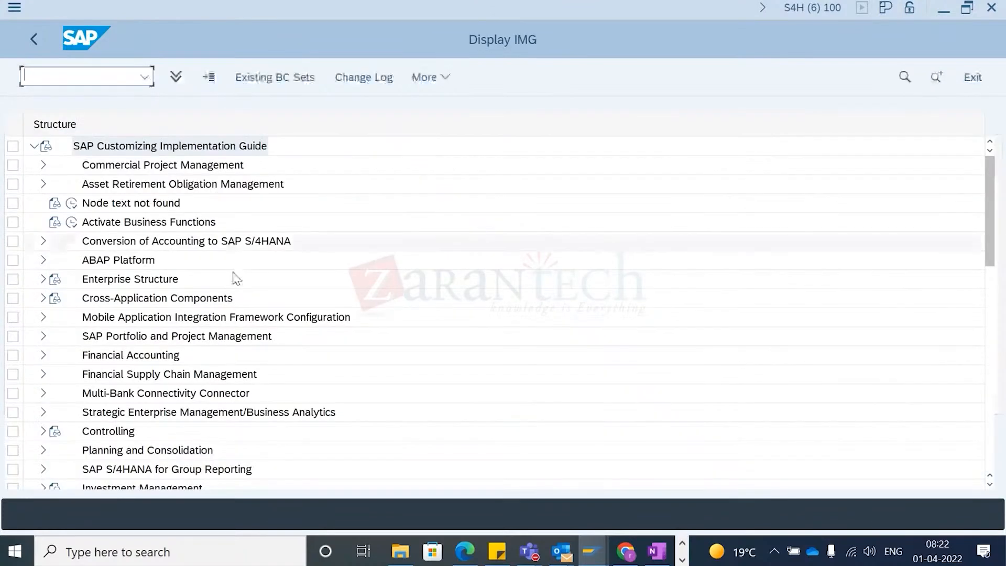
{"action": "scroll", "coordinate": [157, 340], "scroll_direction": "down", "scroll_amount": 5}
{"action": "scroll", "coordinate": [77, 427], "scroll_direction": "down", "scroll_amount": 3}
{"action": "left_click", "coordinate": [43, 297]}
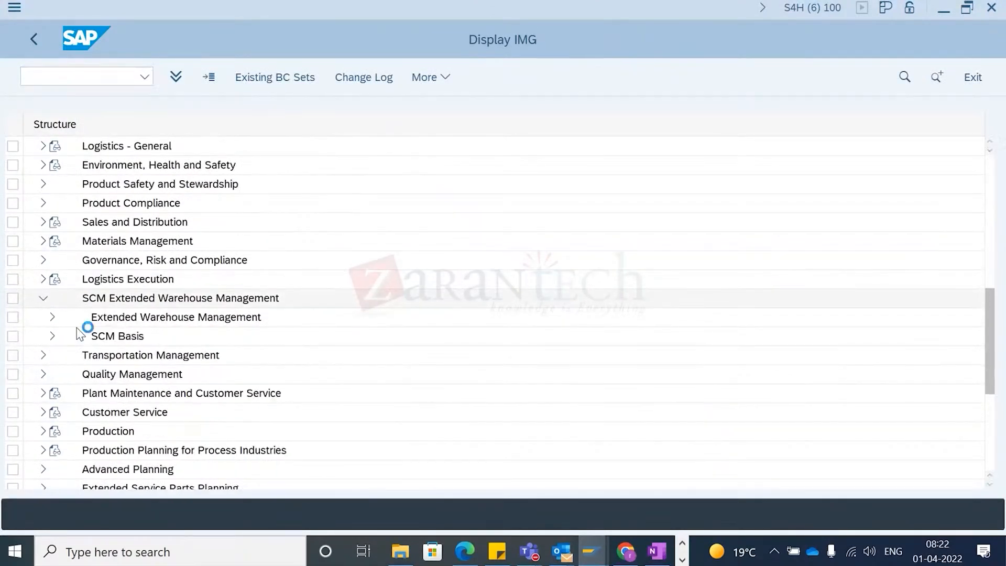
{"action": "left_click", "coordinate": [52, 317]}
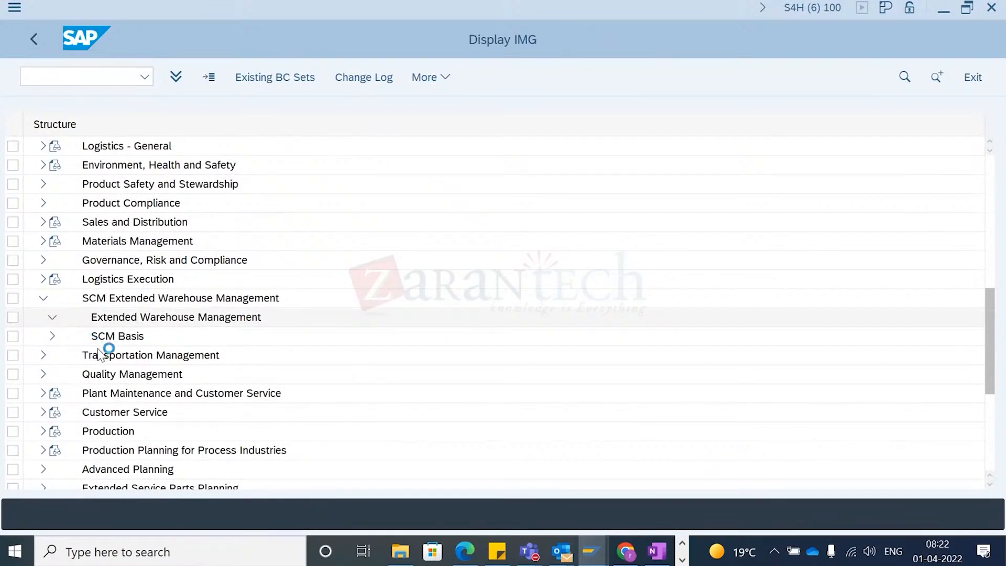
{"action": "left_click", "coordinate": [60, 260]}
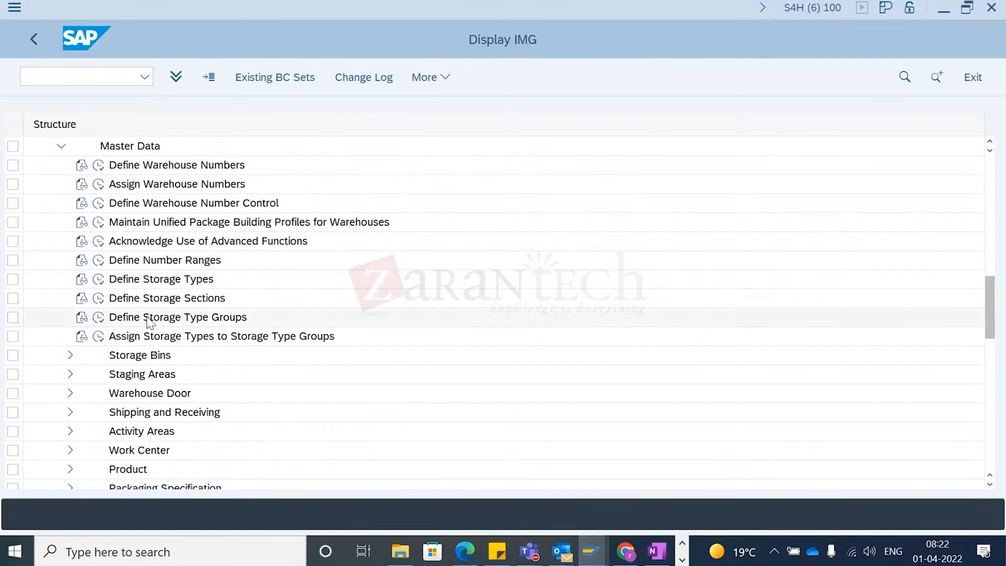
{"action": "left_click", "coordinate": [98, 279]}
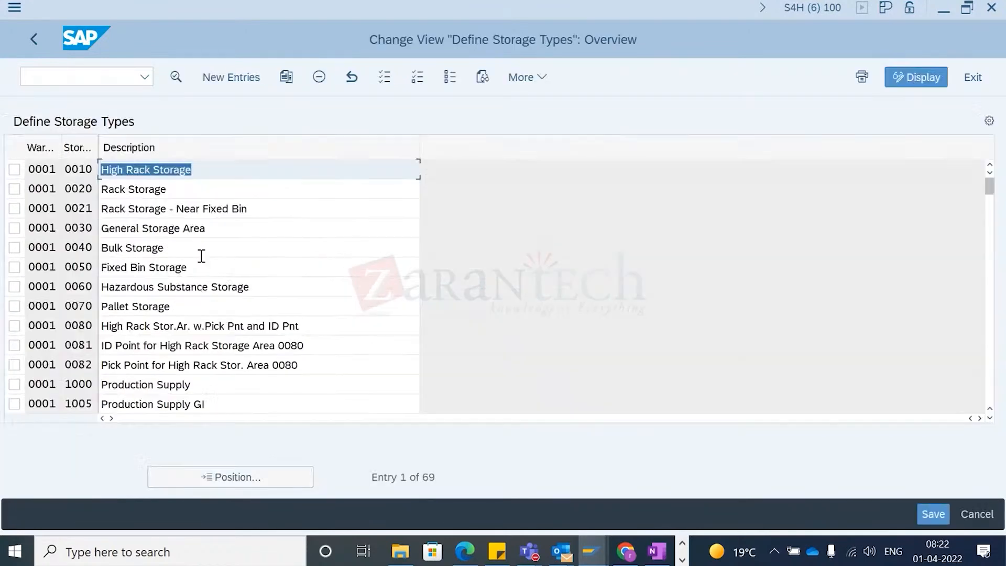
- Open a storage type's details and review its general and putaway control settings
{"action": "scroll", "coordinate": [173, 325], "scroll_direction": "down", "scroll_amount": 3}
{"action": "scroll", "coordinate": [170, 338], "scroll_direction": "down", "scroll_amount": 6}
{"action": "scroll", "coordinate": [125, 309], "scroll_direction": "up", "scroll_amount": 3}
{"action": "double_click", "coordinate": [39, 206]}
{"action": "scroll", "coordinate": [411, 312], "scroll_direction": "down", "scroll_amount": 2}
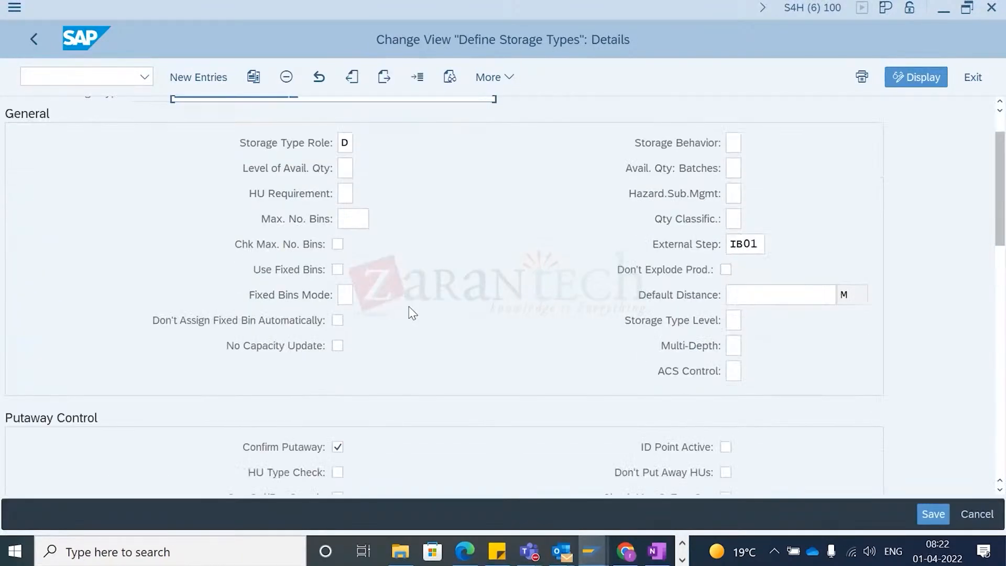
{"action": "scroll", "coordinate": [410, 309], "scroll_direction": "down", "scroll_amount": 5}
{"action": "scroll", "coordinate": [676, 359], "scroll_direction": "up", "scroll_amount": 1}
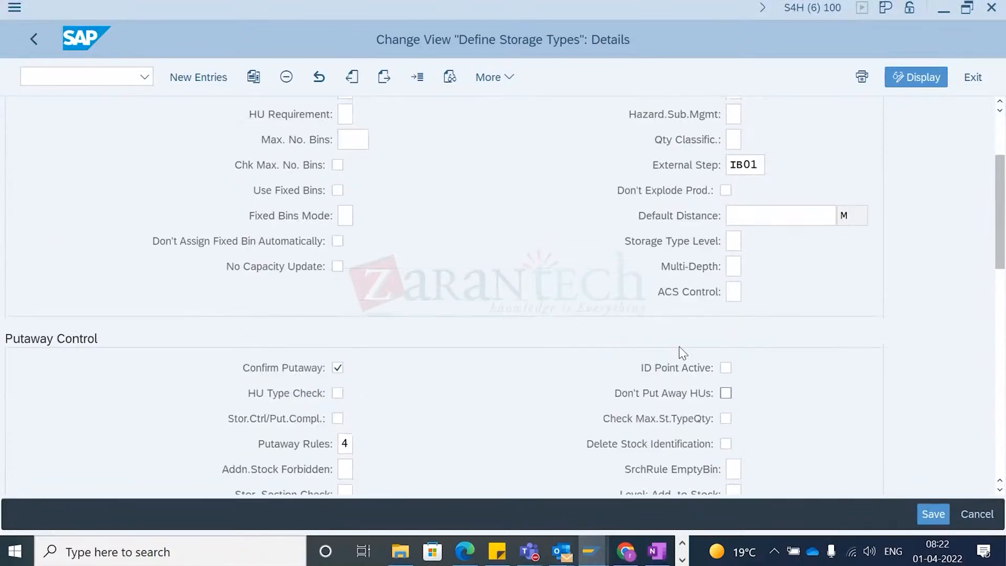
{"action": "scroll", "coordinate": [429, 229], "scroll_direction": "down", "scroll_amount": 4}
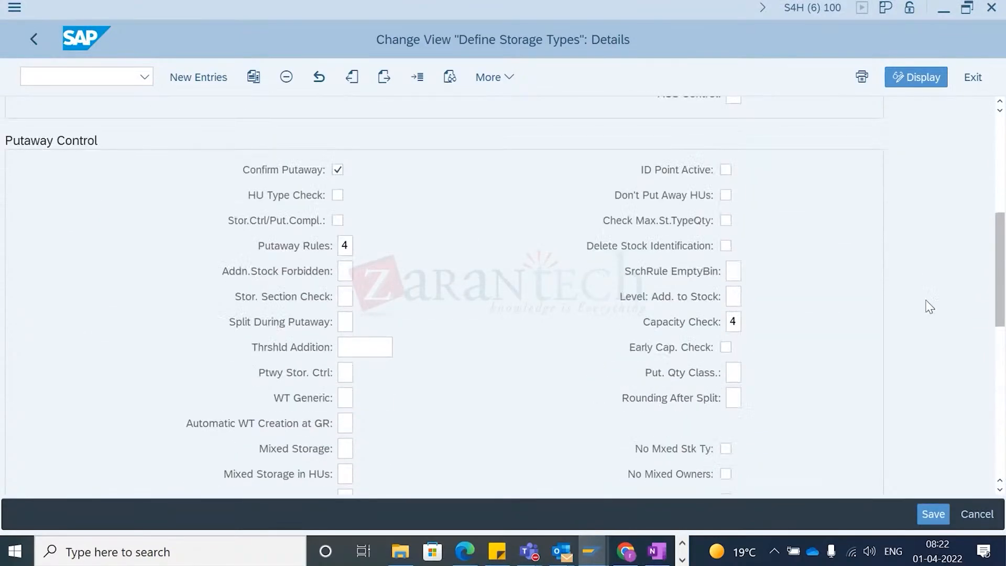
- Review the storage type's putaway, stock removal, goods movement and replenishment control settings
{"action": "left_click_drag", "start_coordinate": [1004, 296], "coordinate": [977, 433]}
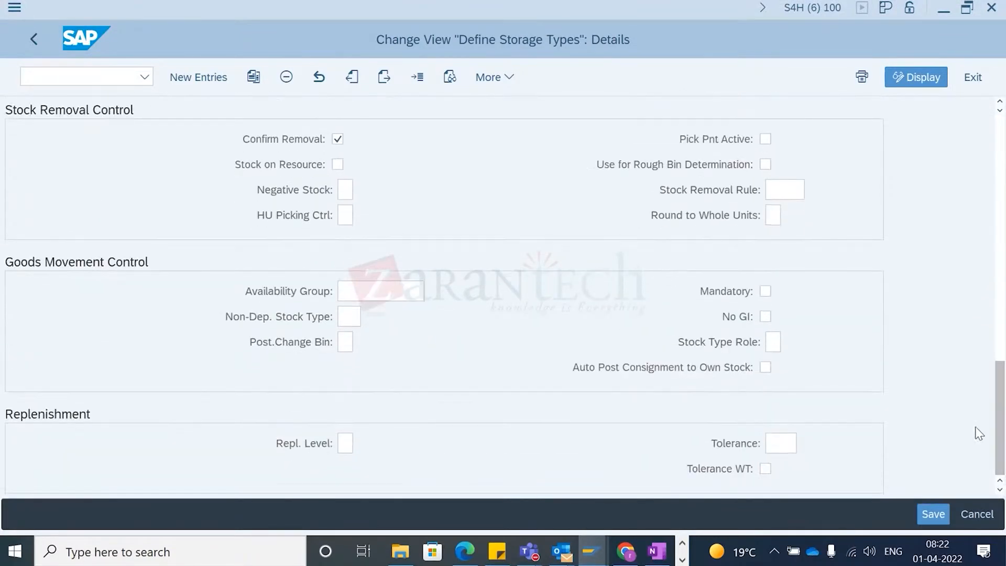
{"action": "left_click", "coordinate": [378, 291]}
{"action": "scroll", "coordinate": [378, 291], "scroll_direction": "up", "scroll_amount": 5}
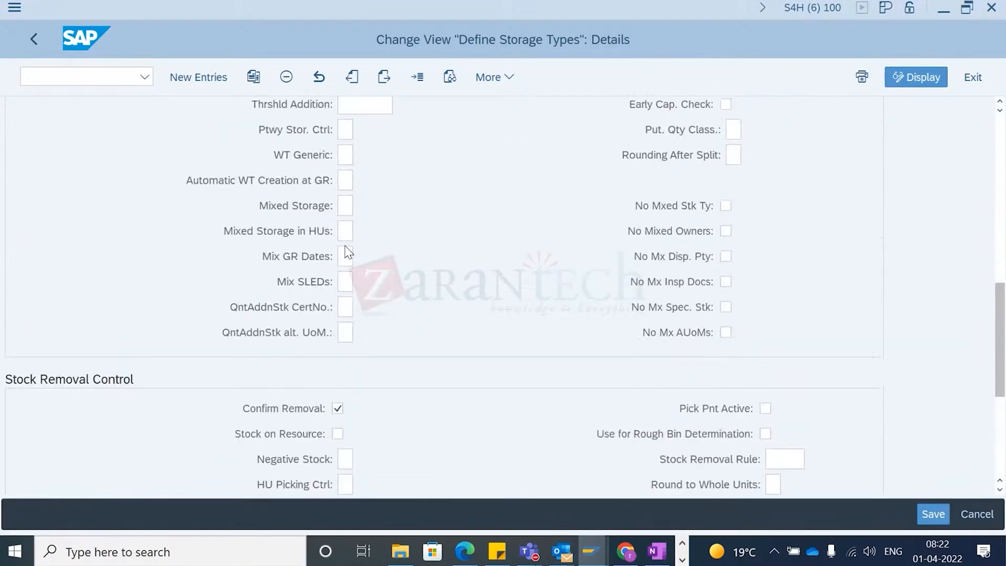
{"action": "scroll", "coordinate": [346, 251], "scroll_direction": "up", "scroll_amount": 7}
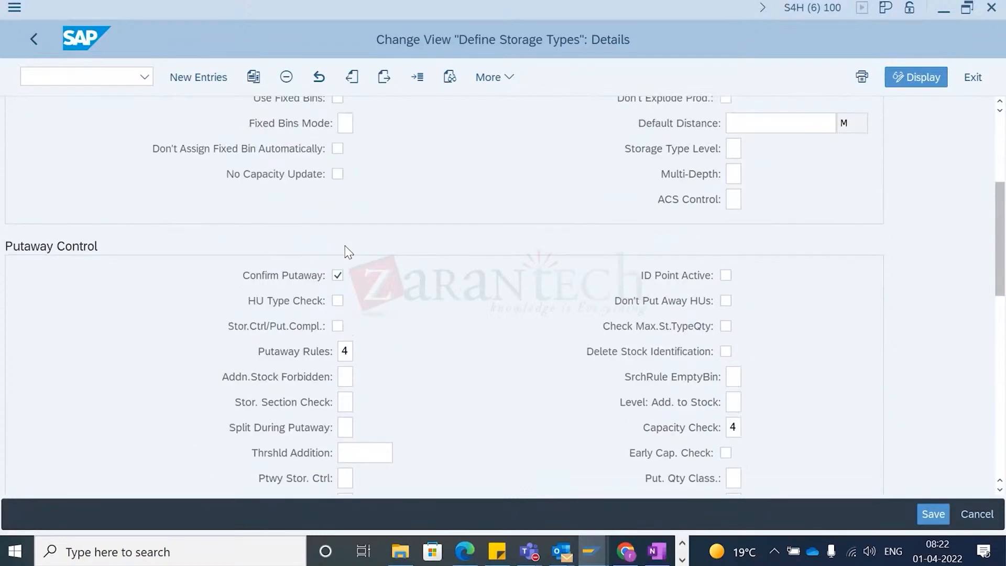
{"action": "scroll", "coordinate": [346, 252], "scroll_direction": "up", "scroll_amount": 6}
{"action": "scroll", "coordinate": [346, 251], "scroll_direction": "down", "scroll_amount": 3}
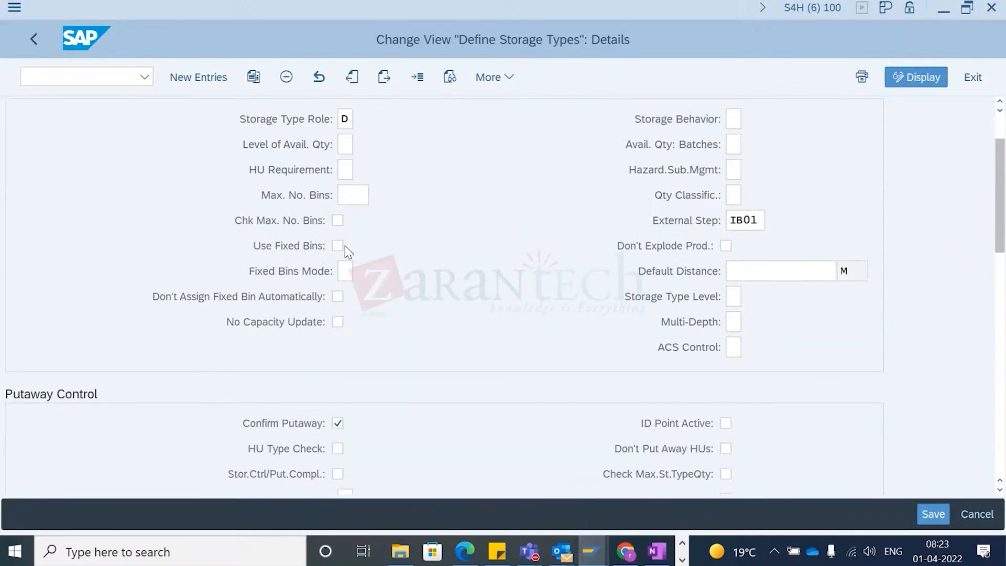
{"action": "scroll", "coordinate": [346, 252], "scroll_direction": "down", "scroll_amount": 10}
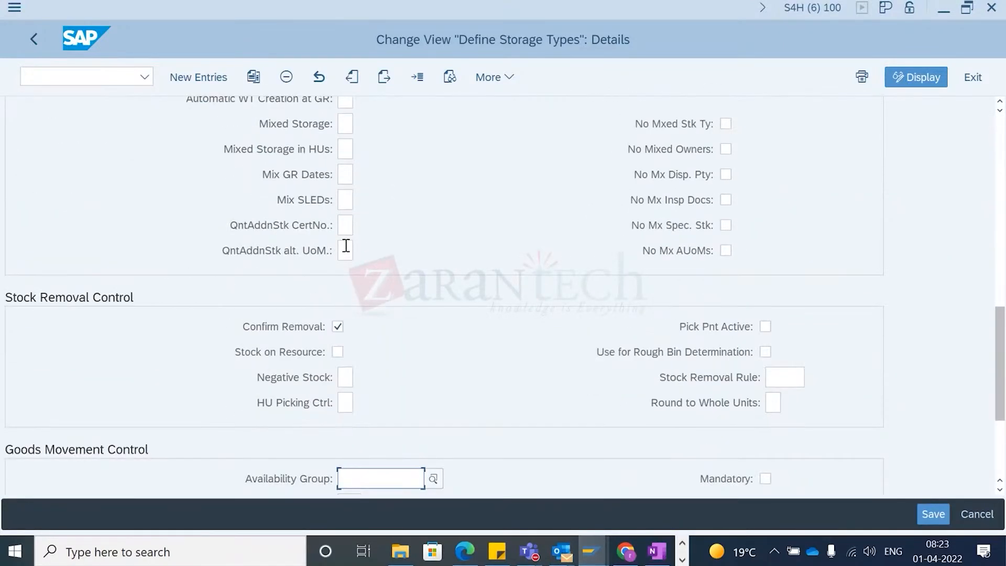
{"action": "scroll", "coordinate": [346, 246], "scroll_direction": "down", "scroll_amount": 3}
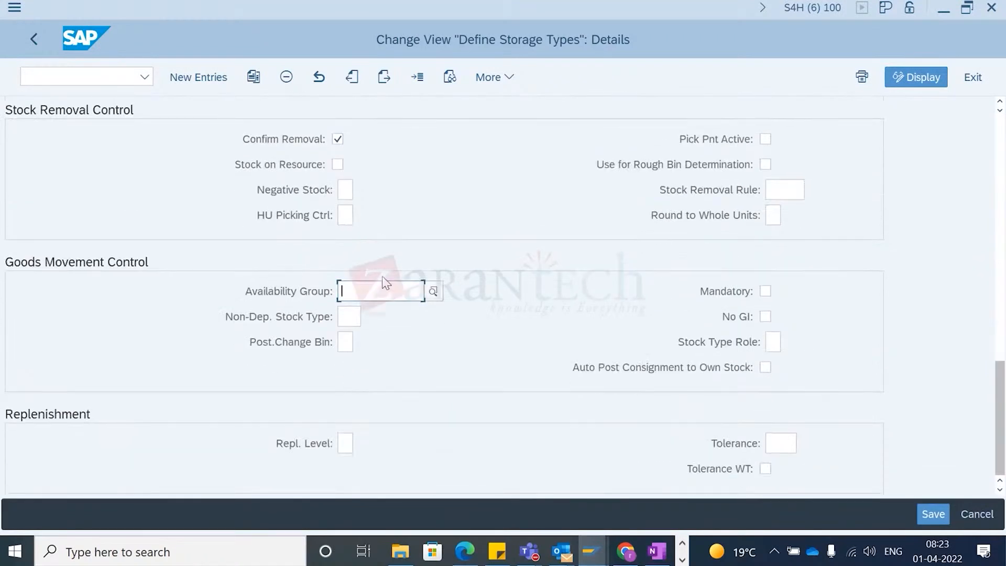
{"action": "scroll", "coordinate": [417, 256], "scroll_direction": "up", "scroll_amount": 3}
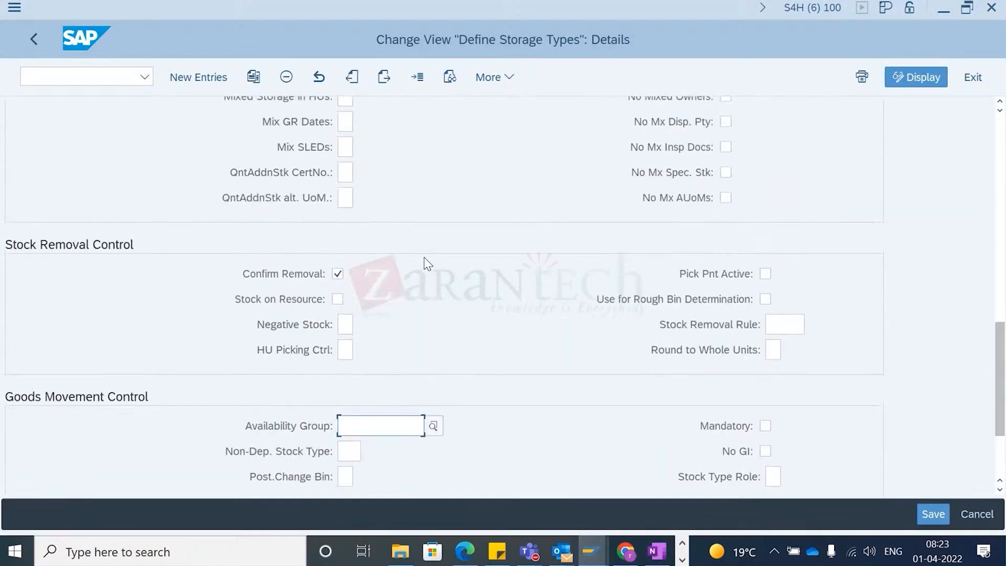
{"action": "scroll", "coordinate": [278, 257], "scroll_direction": "up", "scroll_amount": 6}
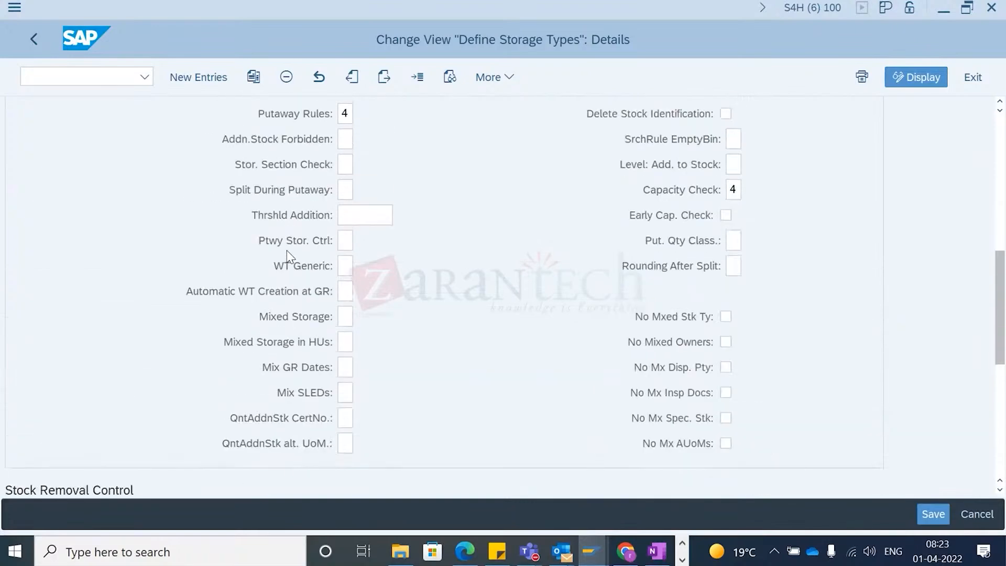
- Leave the storage type details and open warehouse process type 1012 under Cross-Process Settings, Warehouse Task, Define Warehouse Process Type
{"action": "key", "text": "alt+Tab"}
{"action": "key", "text": "alt+shift+Tab"}
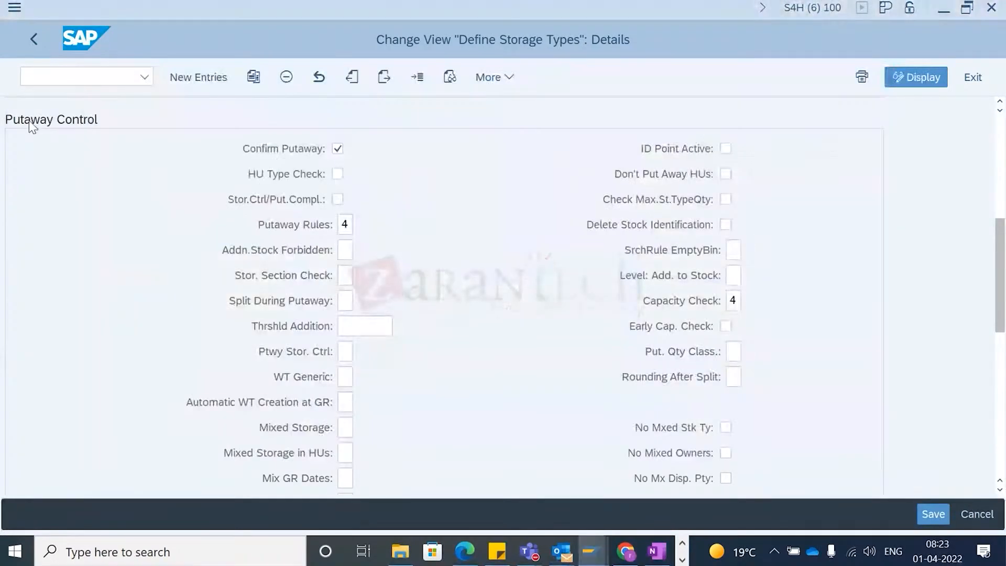
{"action": "left_click", "coordinate": [33, 39]}
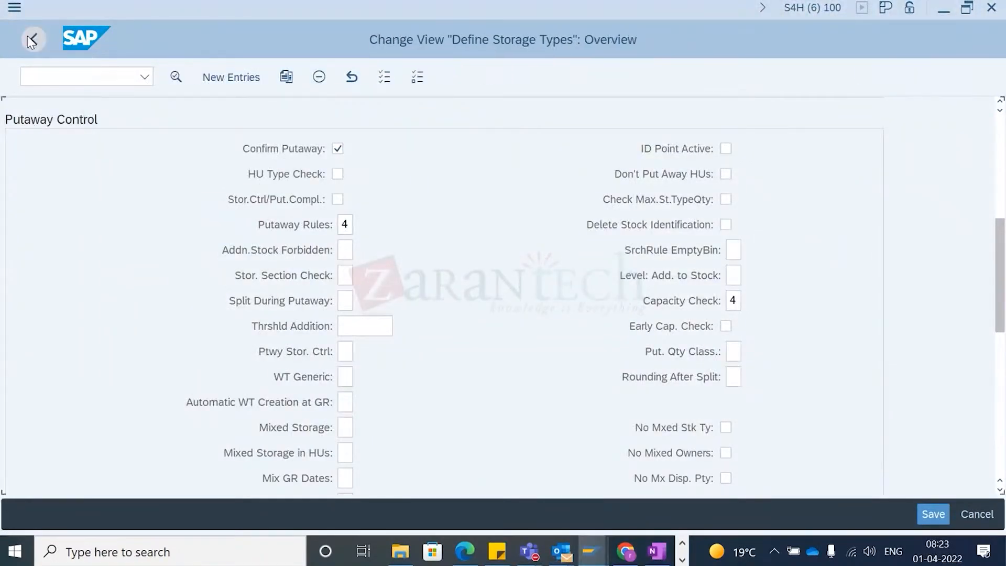
{"action": "left_click", "coordinate": [35, 41]}
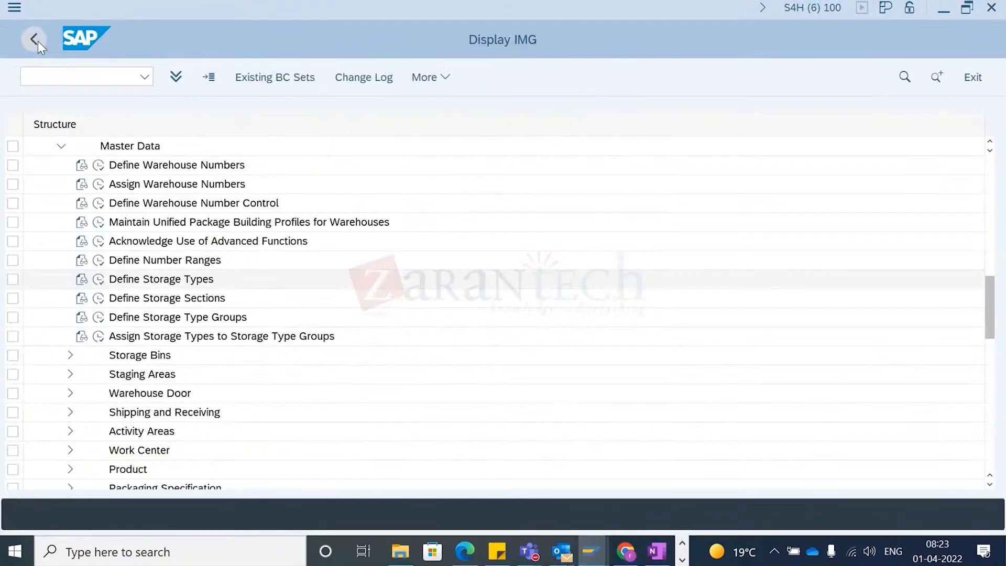
{"action": "scroll", "coordinate": [134, 396], "scroll_direction": "down", "scroll_amount": 4}
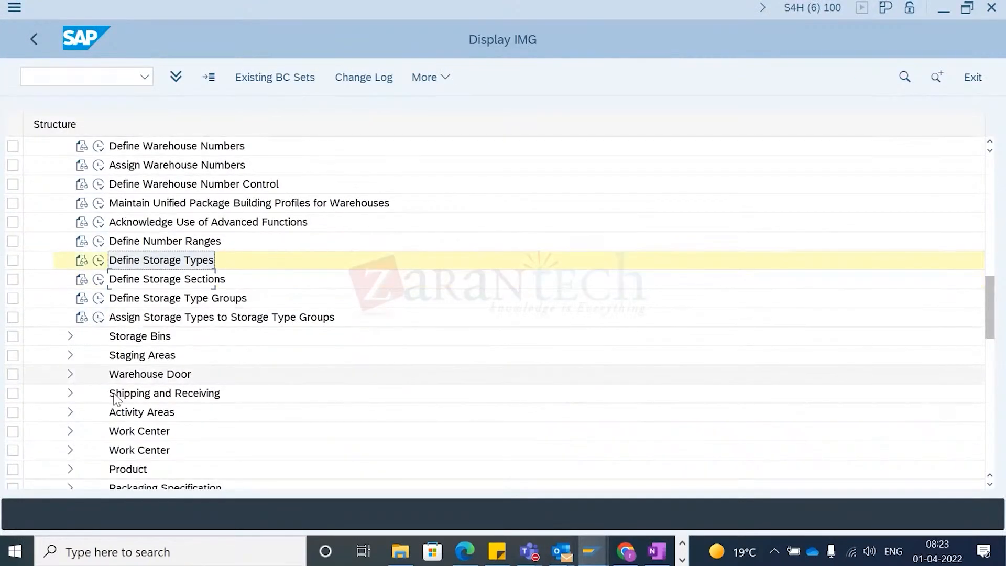
{"action": "scroll", "coordinate": [133, 396], "scroll_direction": "down", "scroll_amount": 4}
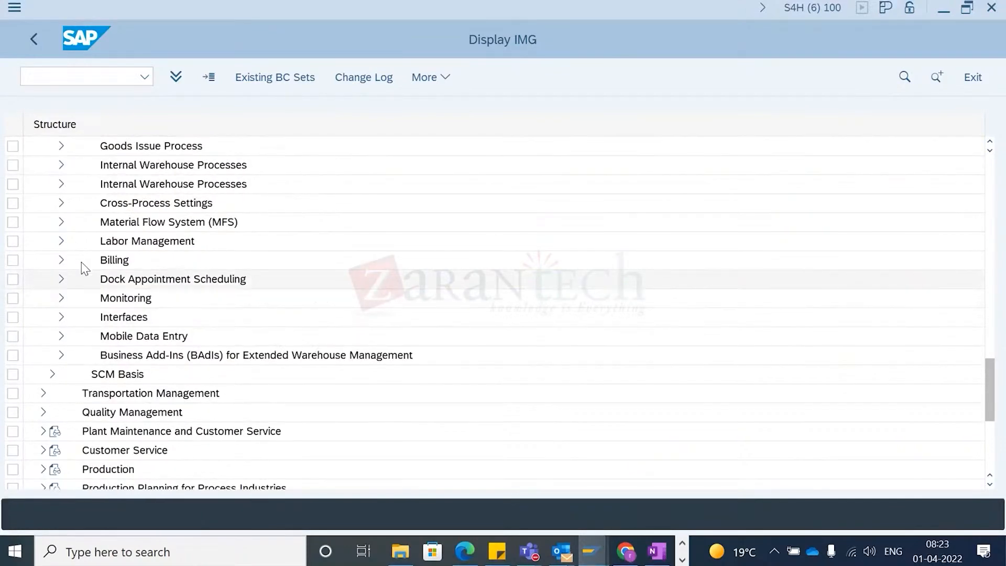
{"action": "scroll", "coordinate": [82, 262], "scroll_direction": "up", "scroll_amount": 1}
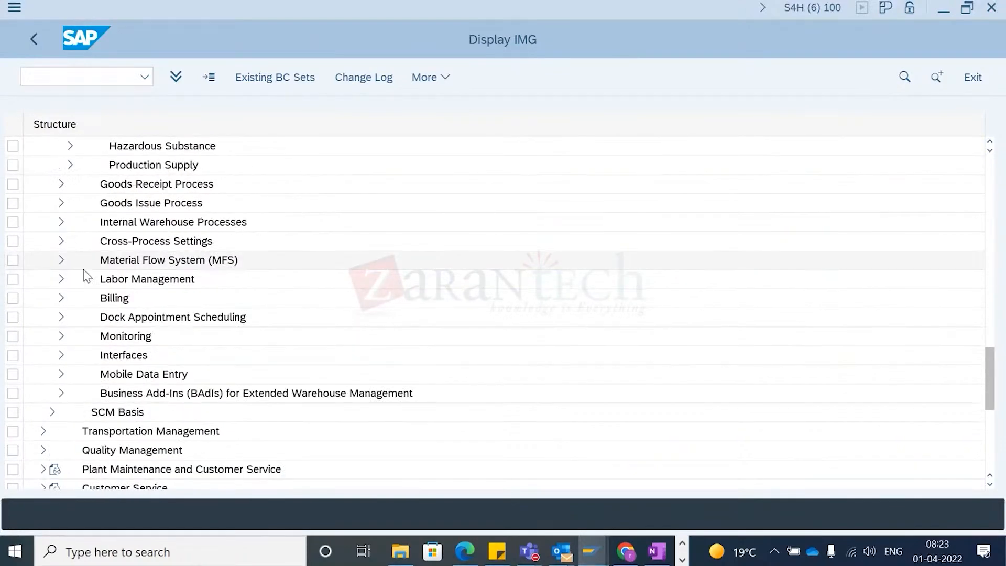
{"action": "left_click", "coordinate": [60, 247]}
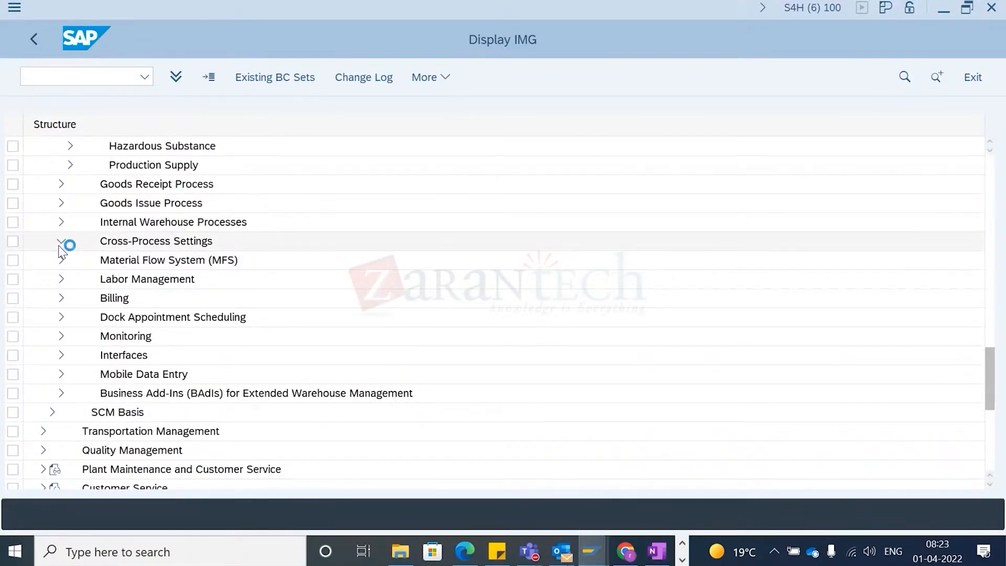
{"action": "left_click", "coordinate": [73, 279]}
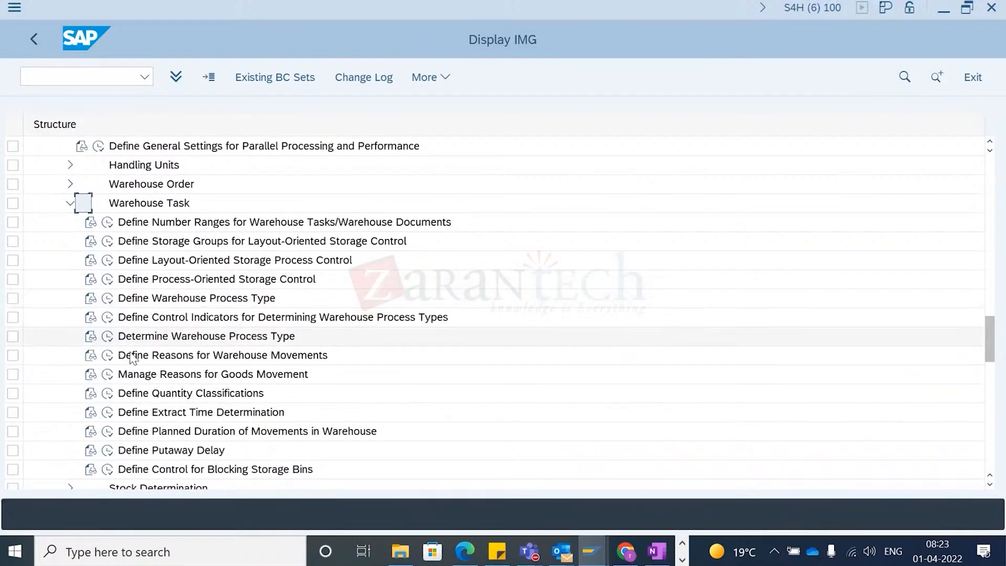
{"action": "left_click", "coordinate": [112, 300]}
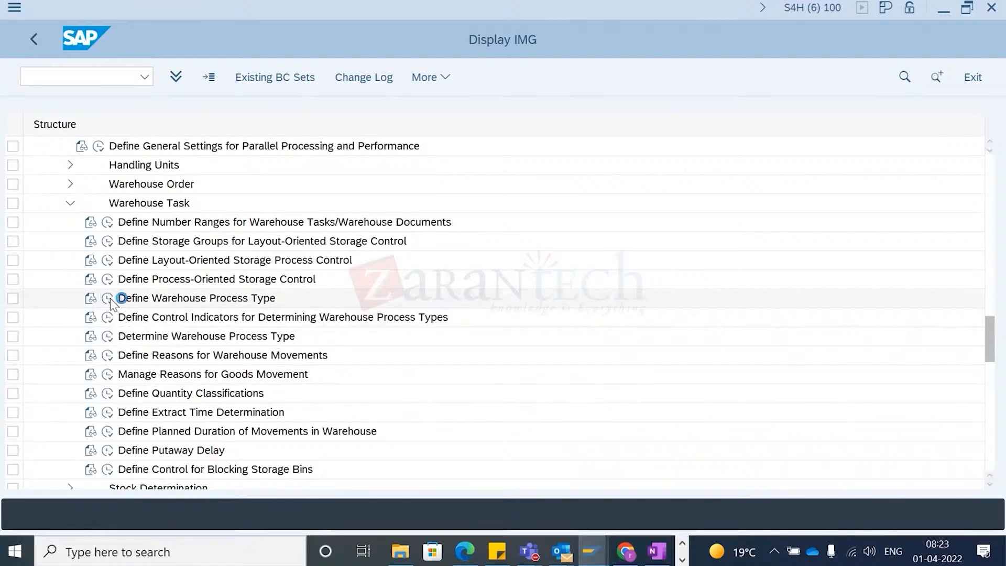
{"action": "double_click", "coordinate": [85, 207]}
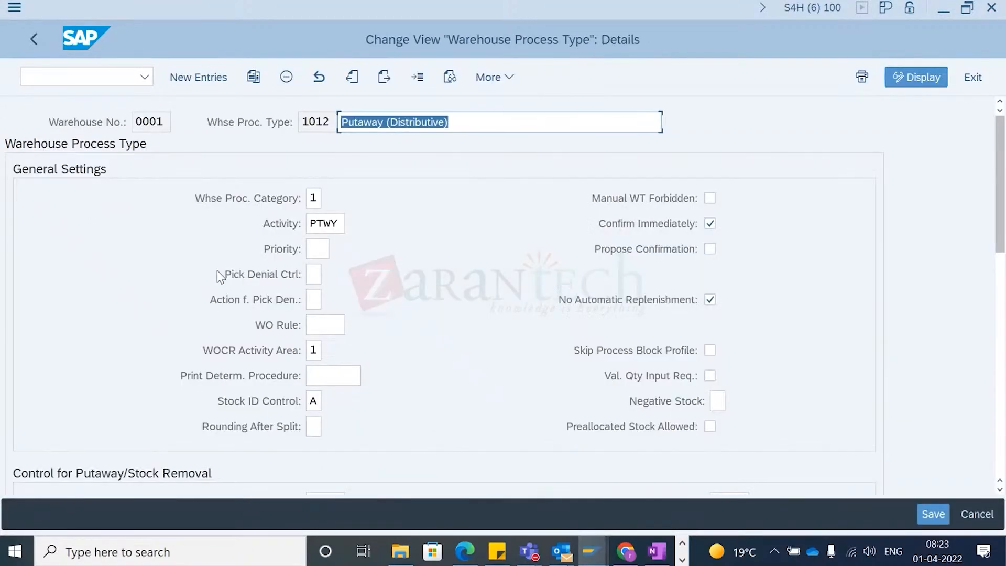
- Review warehouse process type 1012's general, putaway/stock removal and storage process settings, then return to the process type list
{"action": "left_click_drag", "start_coordinate": [1000, 183], "coordinate": [1002, 402]}
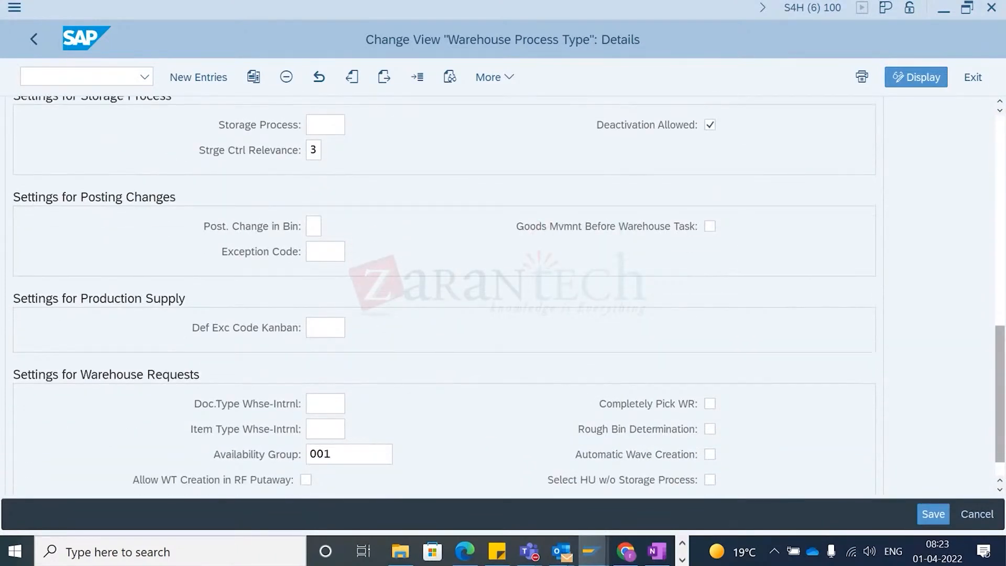
{"action": "scroll", "coordinate": [721, 316], "scroll_direction": "up", "scroll_amount": 3}
{"action": "left_click", "coordinate": [317, 215]}
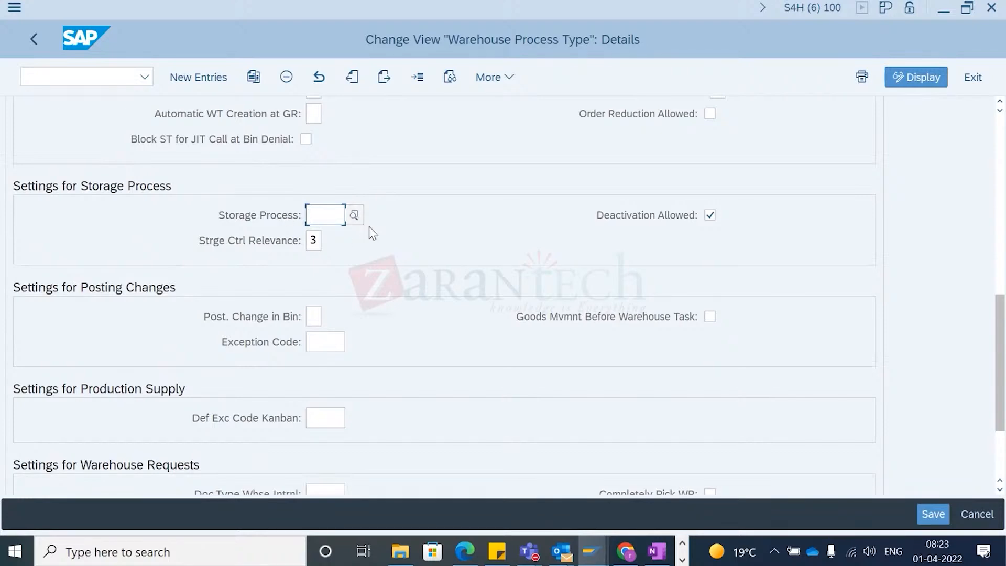
{"action": "scroll", "coordinate": [369, 226], "scroll_direction": "up", "scroll_amount": 3}
{"action": "scroll", "coordinate": [360, 212], "scroll_direction": "up", "scroll_amount": 9}
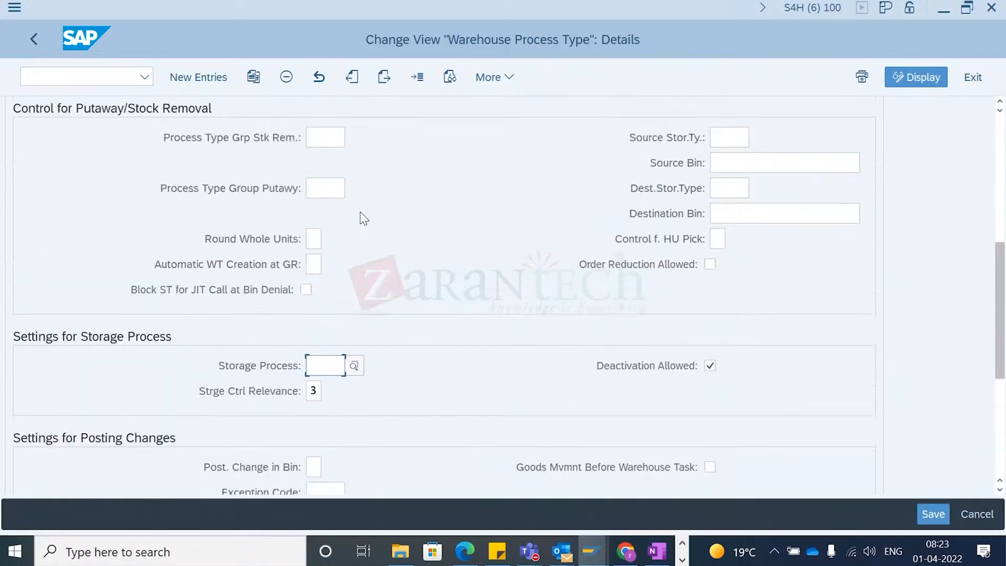
{"action": "scroll", "coordinate": [362, 207], "scroll_direction": "up", "scroll_amount": 3}
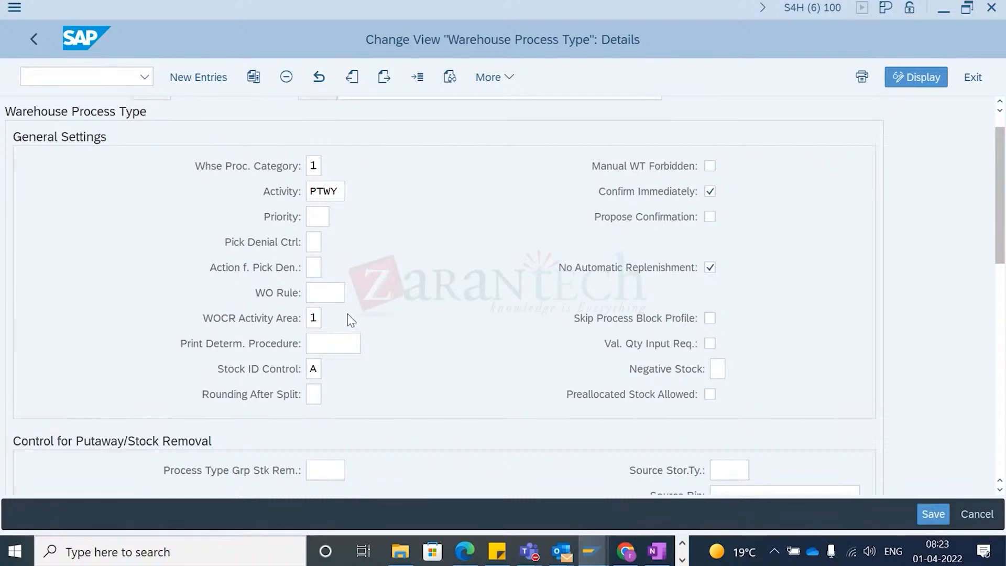
{"action": "scroll", "coordinate": [393, 406], "scroll_direction": "down", "scroll_amount": 5}
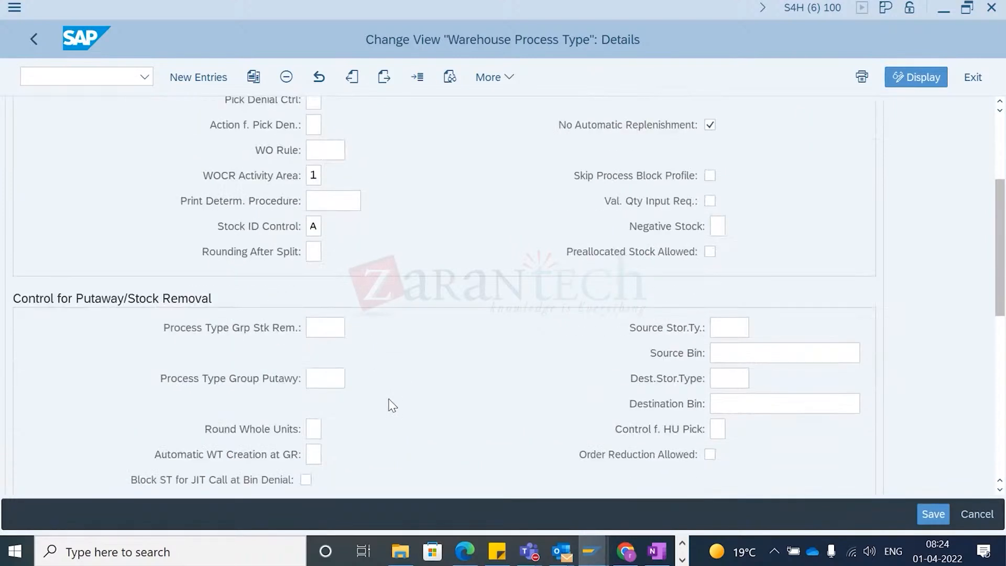
{"action": "left_click", "coordinate": [314, 405]}
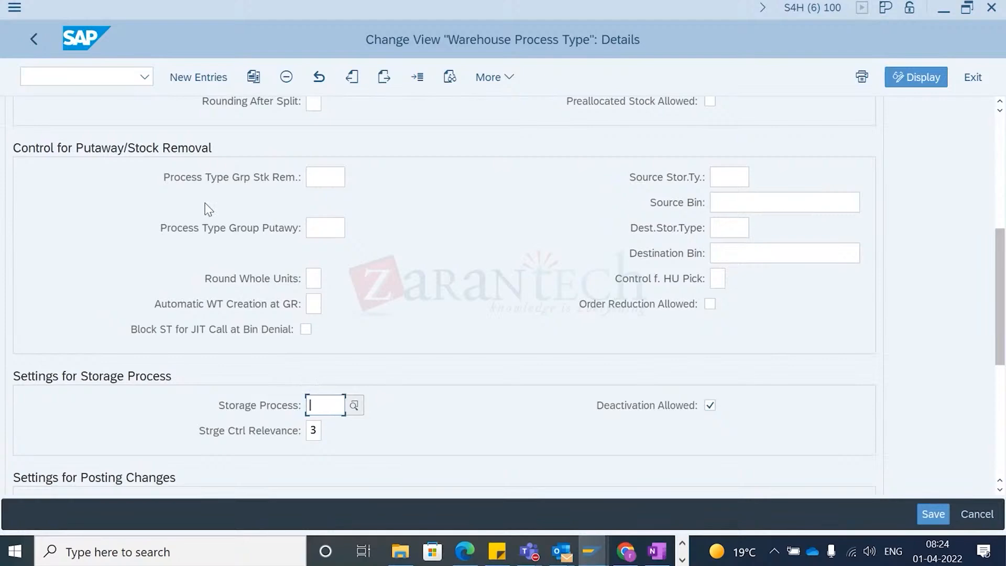
{"action": "left_click", "coordinate": [34, 39]}
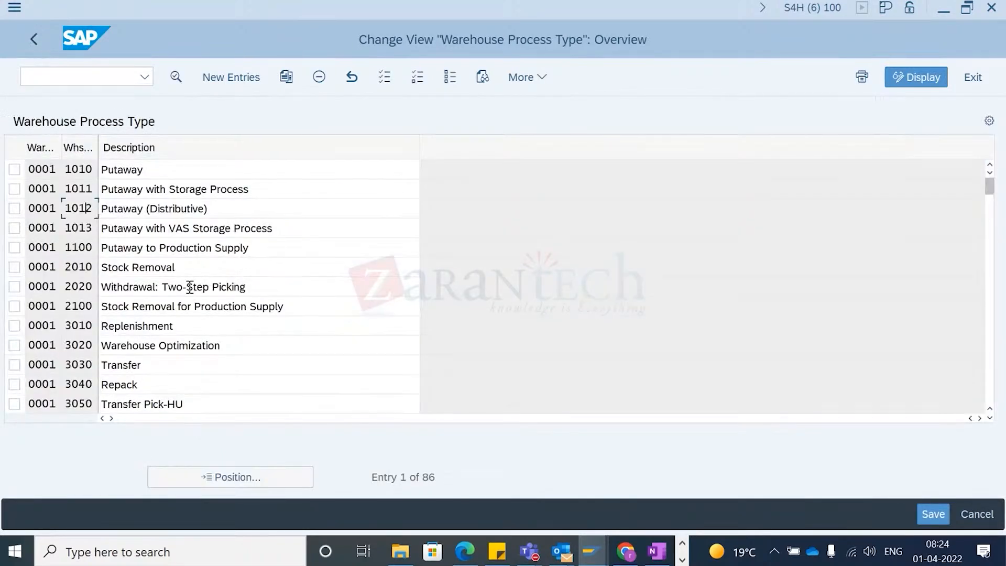
- Switch to the storage process configuration and examine the Process-Oriented Storage Control entries for external steps and warehouse process types
{"action": "key", "text": "alt+Tab"}
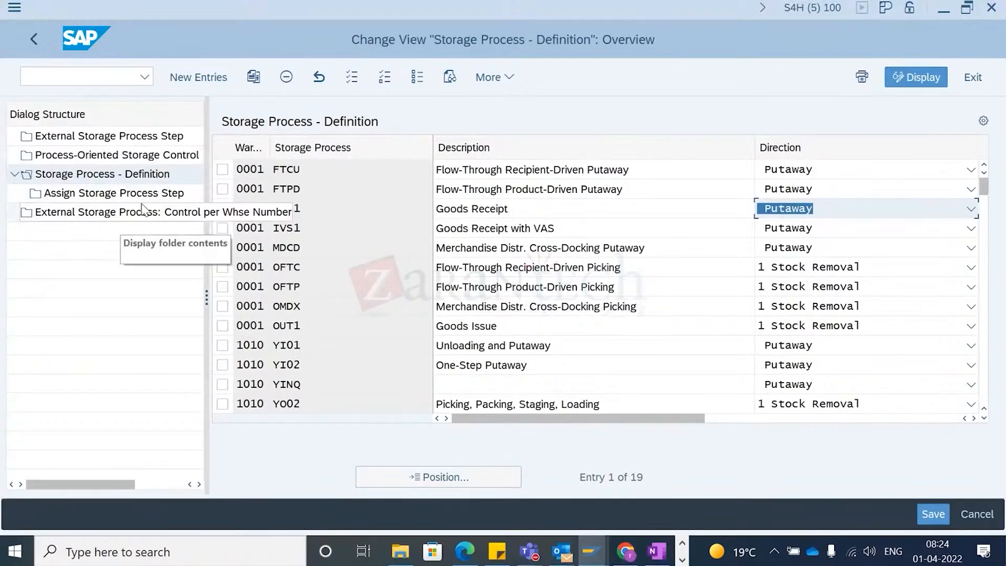
{"action": "double_click", "coordinate": [148, 156]}
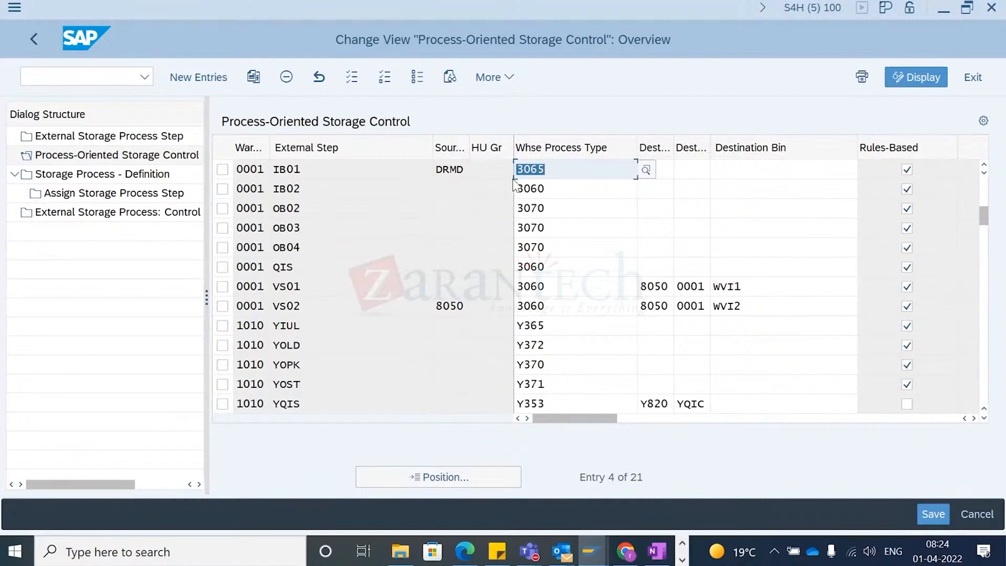
{"action": "left_click", "coordinate": [283, 347]}
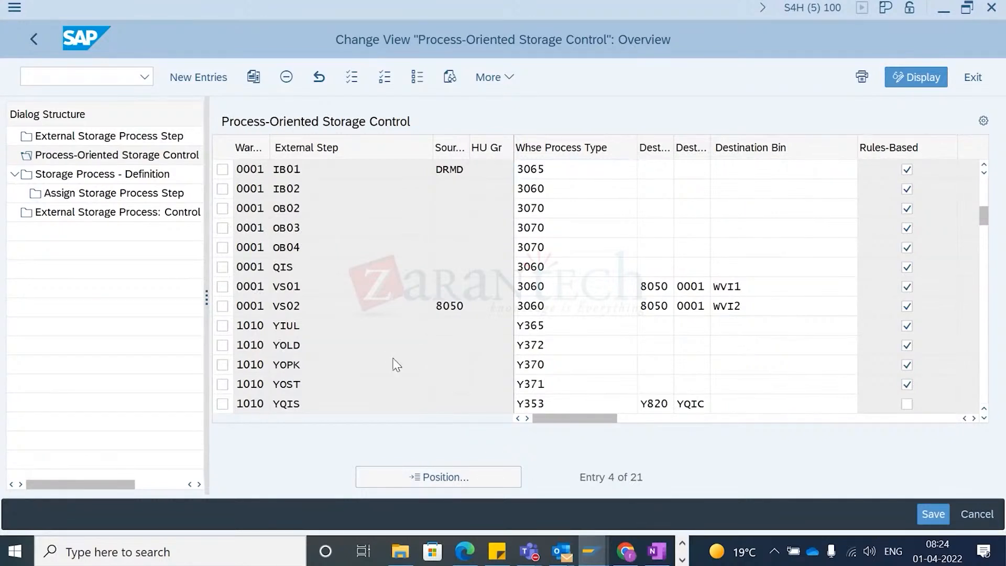
{"action": "scroll", "coordinate": [433, 369], "scroll_direction": "down", "scroll_amount": 1}
{"action": "left_click", "coordinate": [559, 227]}
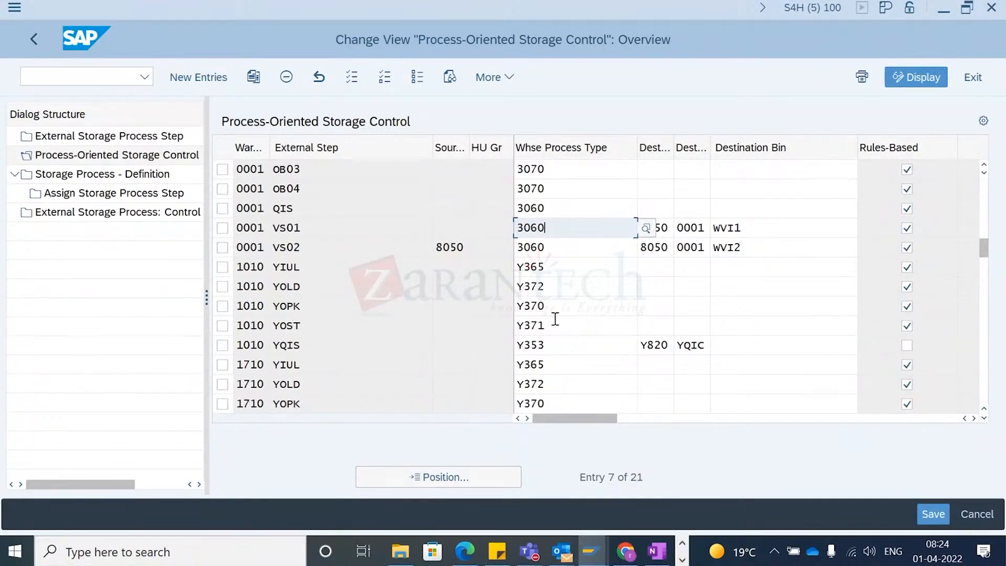
{"action": "scroll", "coordinate": [322, 316], "scroll_direction": "down", "scroll_amount": 2}
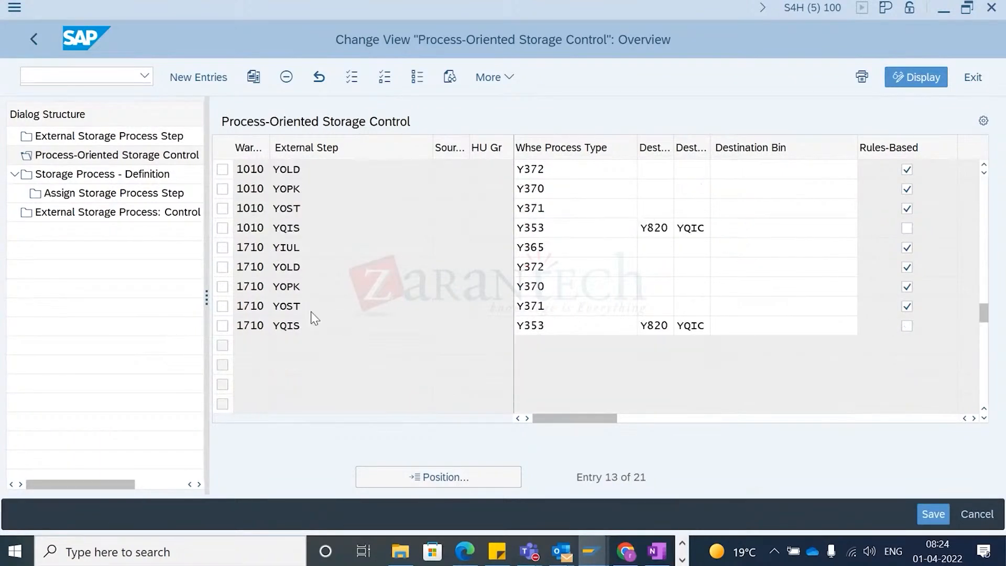
{"action": "scroll", "coordinate": [310, 312], "scroll_direction": "up", "scroll_amount": 1}
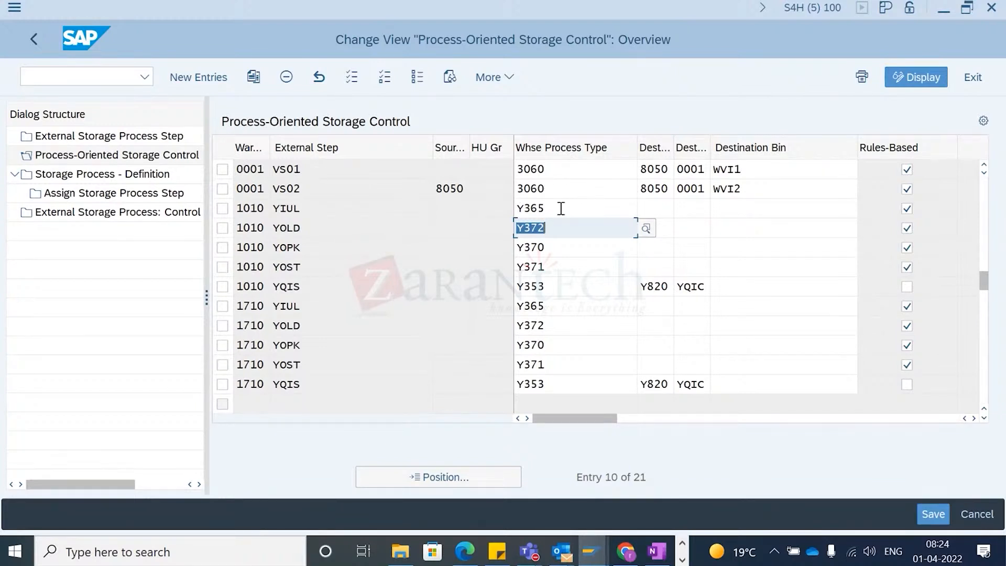
{"action": "scroll", "coordinate": [575, 181], "scroll_direction": "up", "scroll_amount": 1}
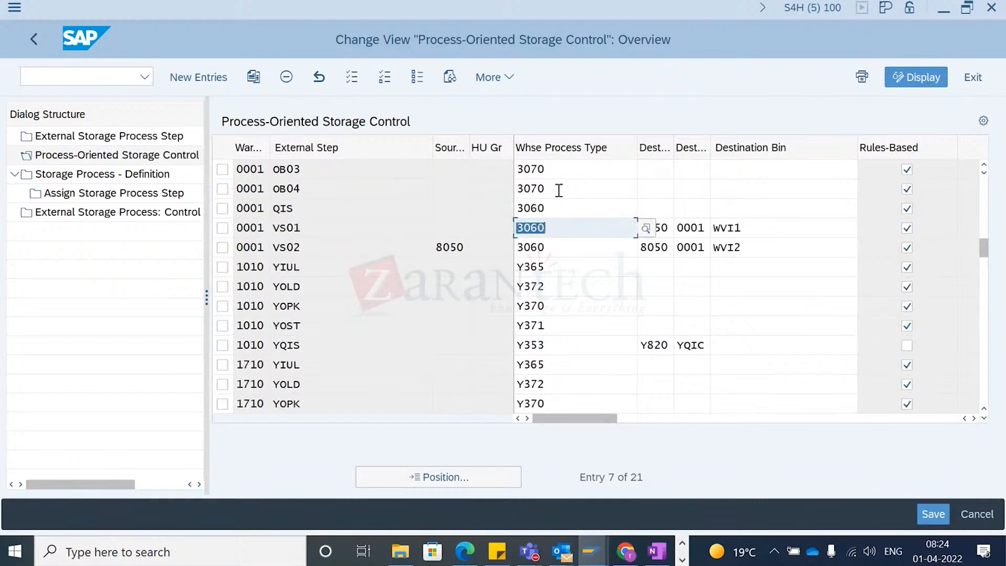
{"action": "key", "text": "Up"}
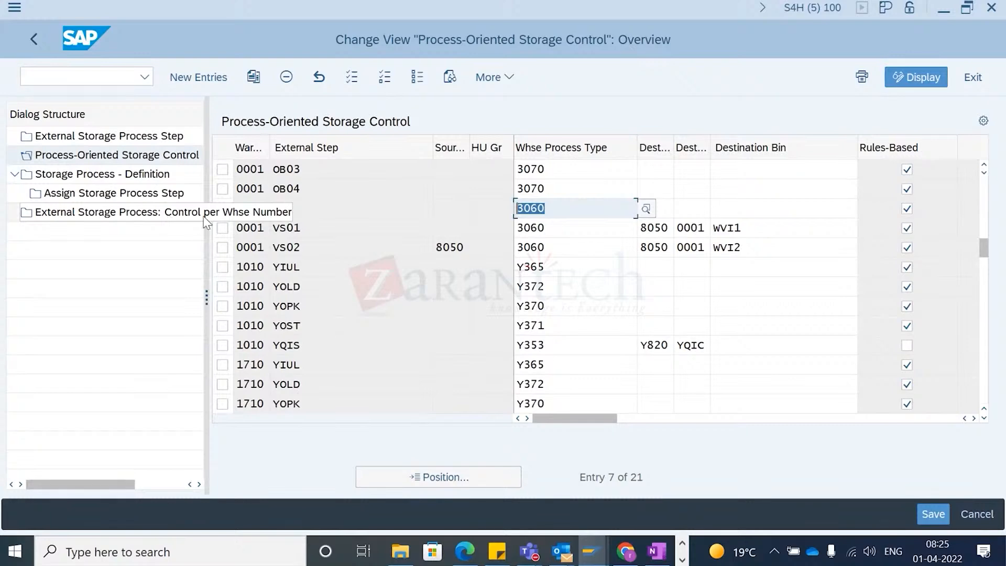
{"action": "key", "text": "alt+Tab"}
{"action": "key", "text": "Tab"}
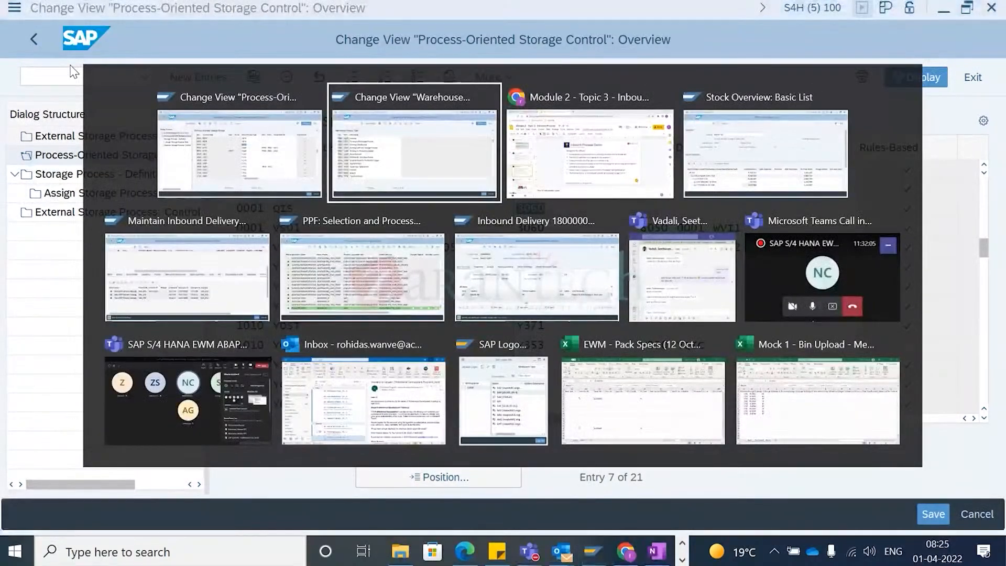
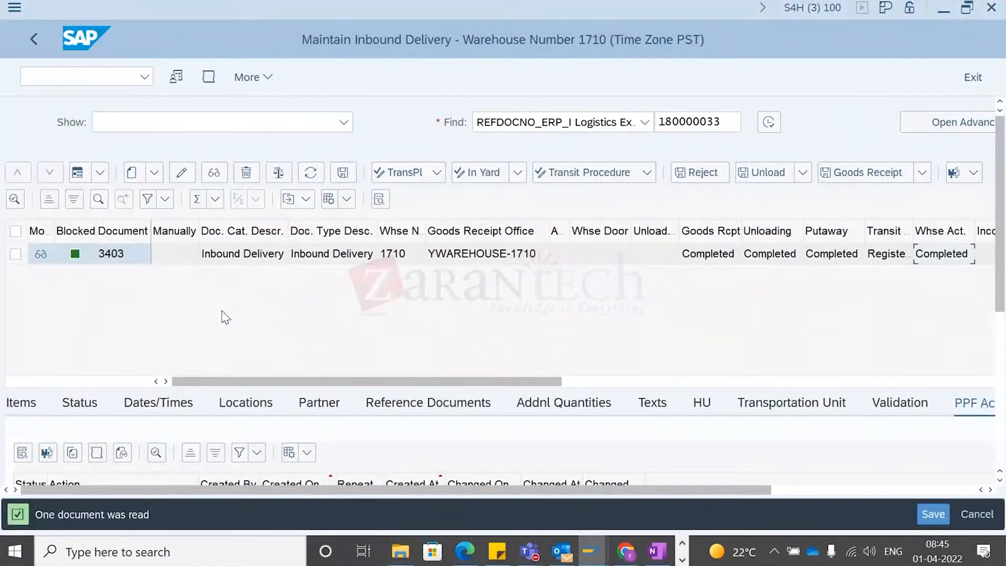
- Open the outbound delivery order maintenance transaction /SCWM/PRDO
{"action": "key", "text": "ctrl+slash"}
{"action": "type", "text": "//n"}
{"action": "key", "text": "BackSpace"}
{"action": "key", "text": "BackSpace"}
{"action": "type", "text": "n"}
{"action": "key", "text": "BackSpace"}
{"action": "type", "text": "n"}
{"action": "key", "text": "BackSpace"}
{"action": "key", "text": "BackSpace"}
{"action": "type", "text": "/o"}
{"action": "type", "text": "scwm"}
{"action": "key", "text": "BackSpace"}
{"action": "key", "text": "BackSpace"}
{"action": "key", "text": "BackSpace"}
{"action": "key", "text": "BackSpace"}
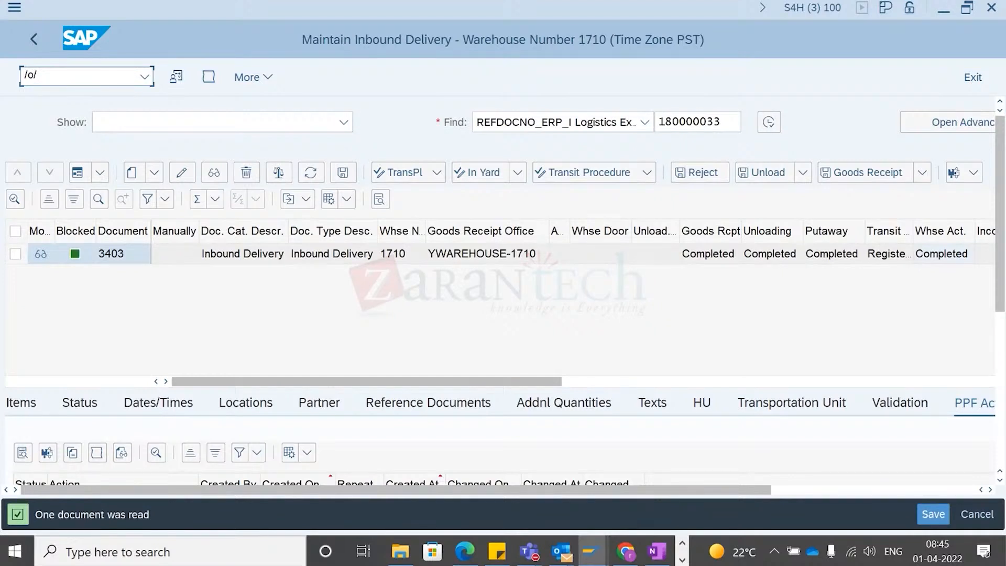
{"action": "key", "text": "BackSpace"}
{"action": "key", "text": "BackSpace"}
{"action": "type", "text": "/n/scwm/prdo"}
{"action": "key", "text": "Return"}
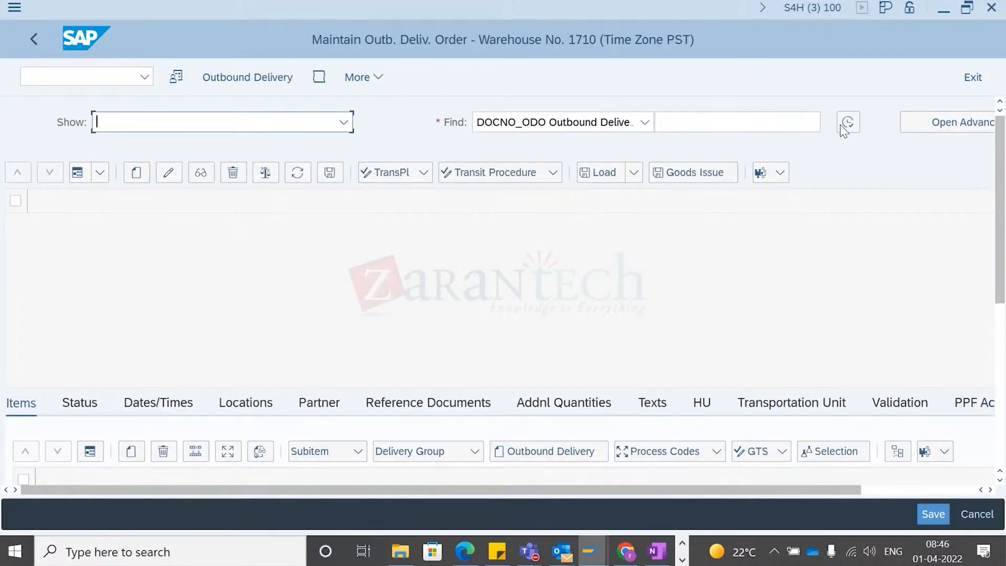
- Search outbound delivery orders by product EWMS4-40, copied from the inbound delivery, using the advanced search
{"action": "left_click", "coordinate": [937, 127]}
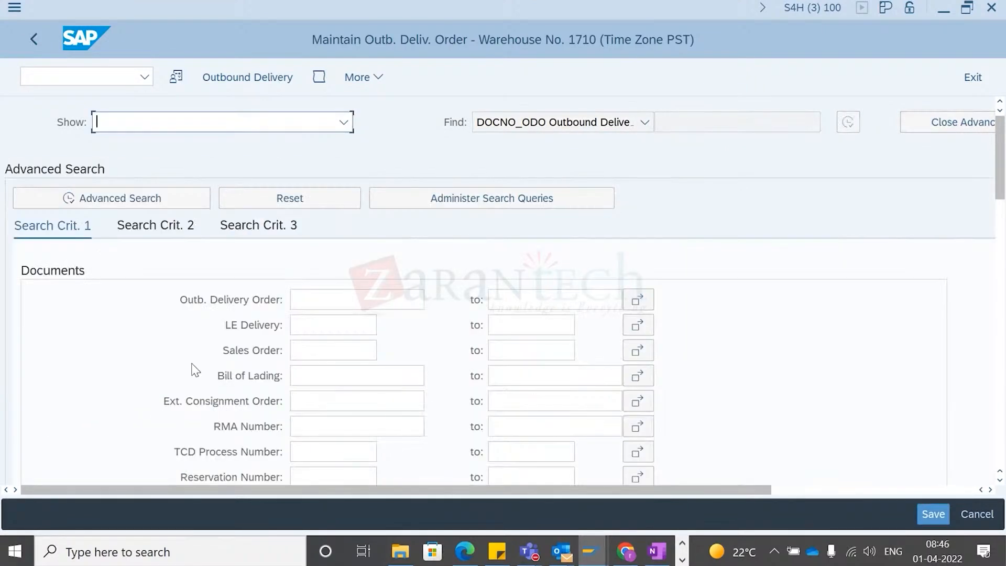
{"action": "left_click", "coordinate": [163, 231]}
{"action": "left_click", "coordinate": [329, 296]}
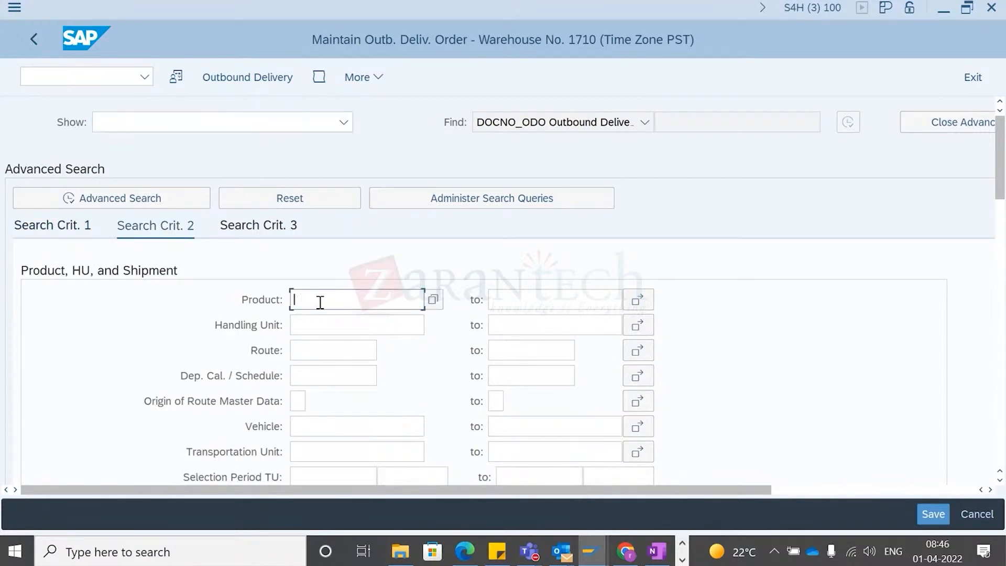
{"action": "key", "text": "alt+Tab"}
{"action": "key", "text": "alt+Tab"}
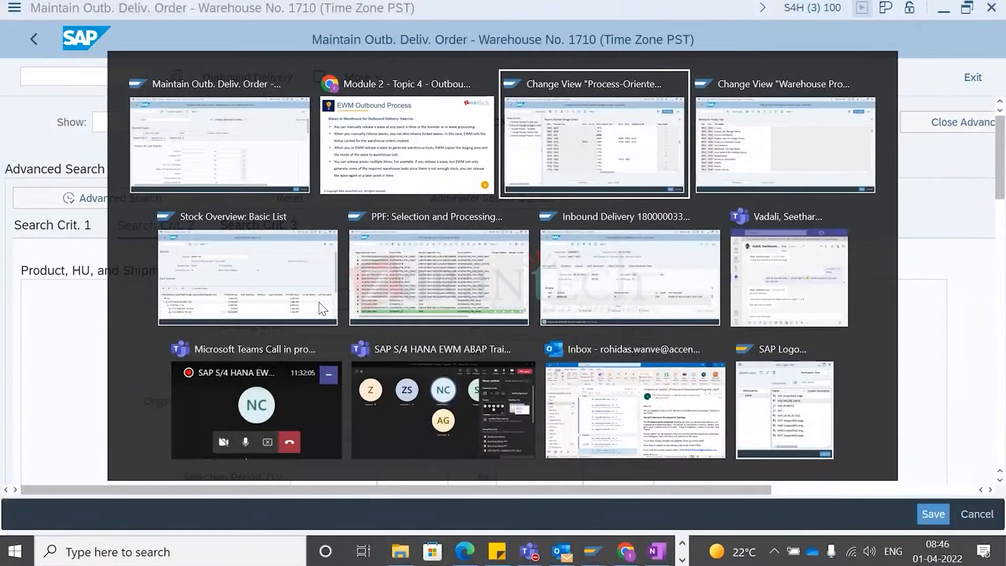
{"action": "key", "text": "alt+Tab"}
{"action": "key", "text": "alt+Tab"}
{"action": "key", "text": "alt+Tab"}
{"action": "key", "text": "alt+Tab"}
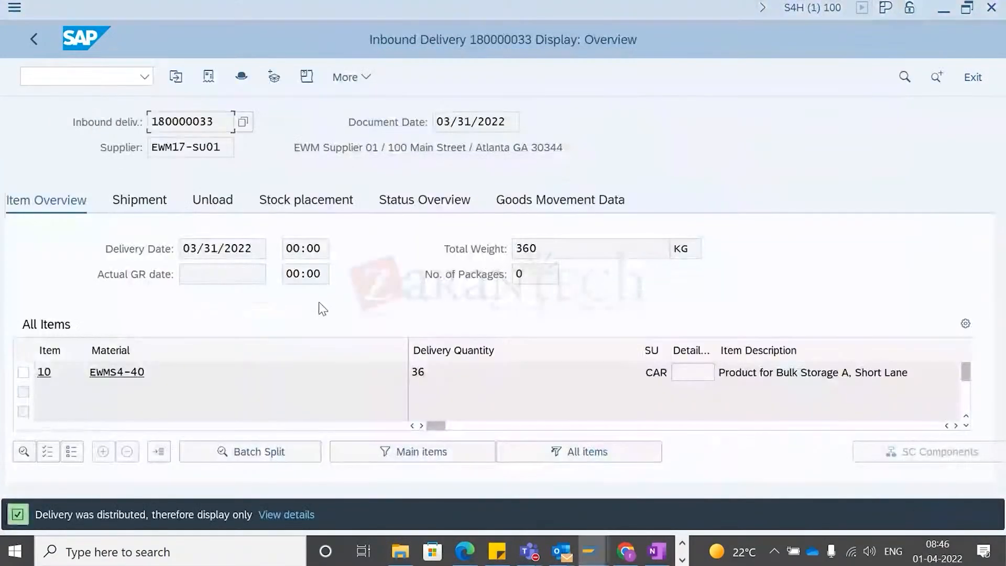
{"action": "left_click_drag", "start_coordinate": [176, 372], "coordinate": [62, 382]}
{"action": "key", "text": "ctrl+c"}
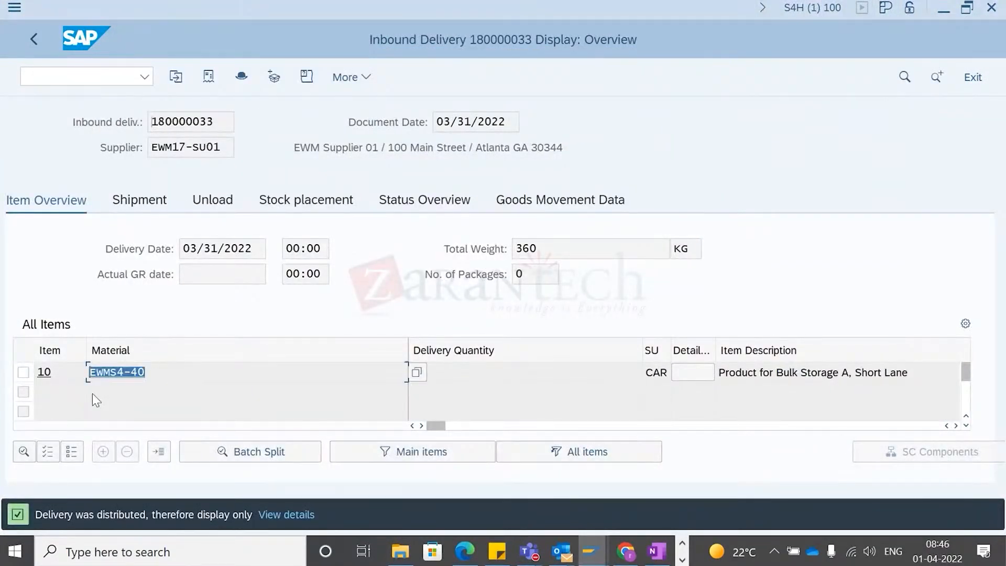
{"action": "key", "text": "alt+Tab"}
{"action": "key", "text": "ctrl+v"}
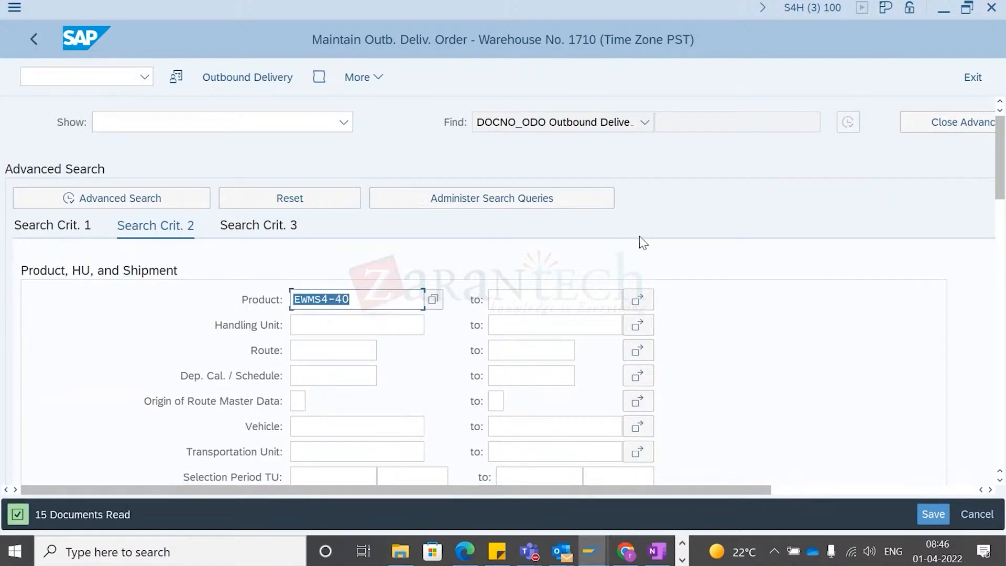
{"action": "left_click", "coordinate": [942, 122]}
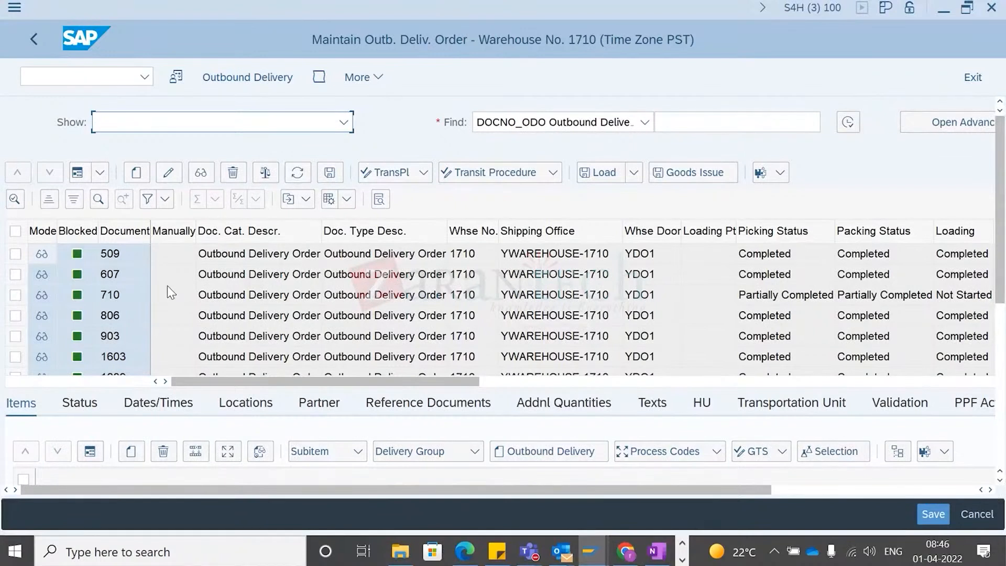
- Select outbound delivery order 3109 and display its items
{"action": "left_click", "coordinate": [115, 356]}
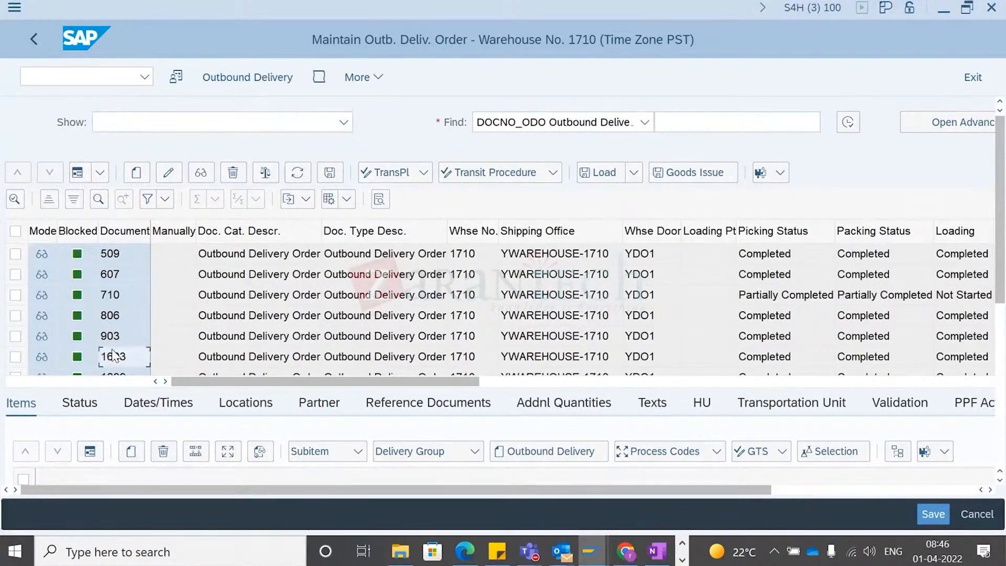
{"action": "scroll", "coordinate": [115, 355], "scroll_direction": "down", "scroll_amount": 10}
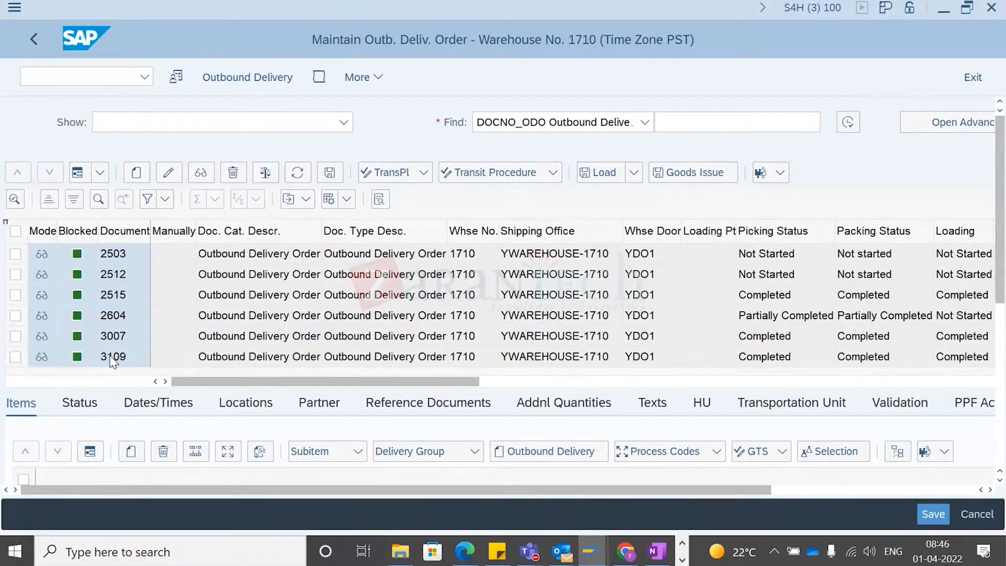
{"action": "left_click", "coordinate": [16, 357]}
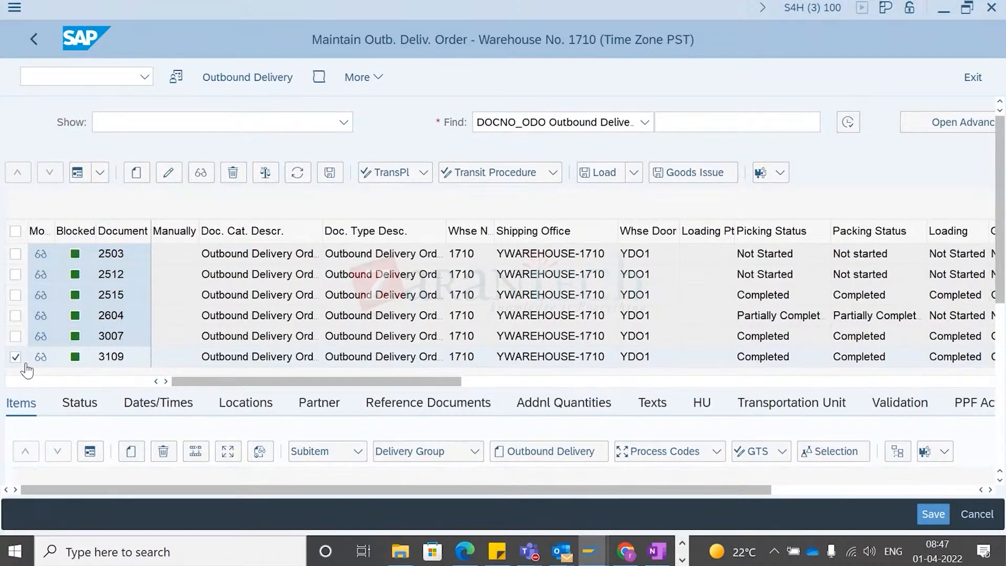
{"action": "left_click_drag", "start_coordinate": [1000, 143], "coordinate": [998, 232]}
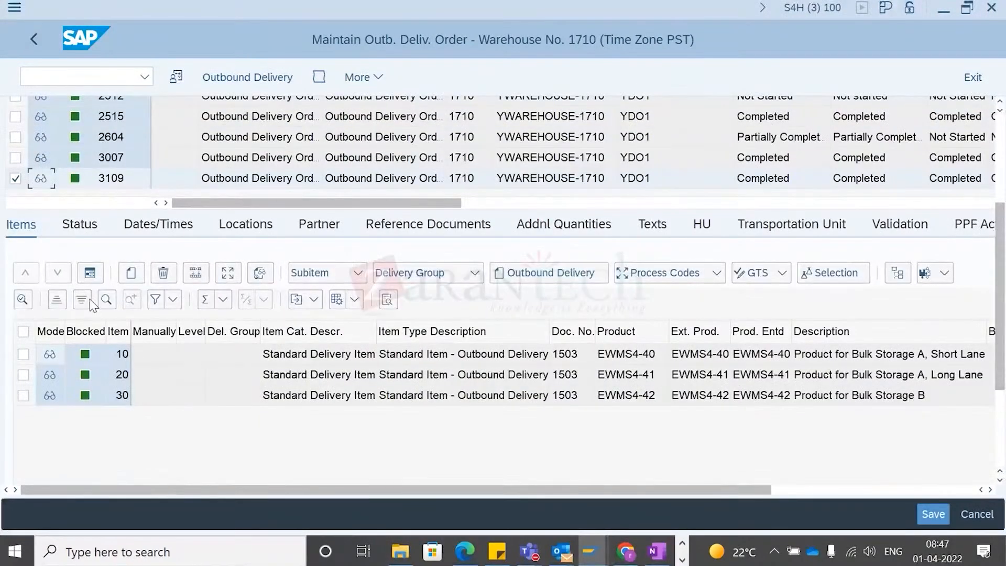
- Review the delivery order's ERP reference documents, then return to its item list
{"action": "left_click", "coordinate": [401, 226]}
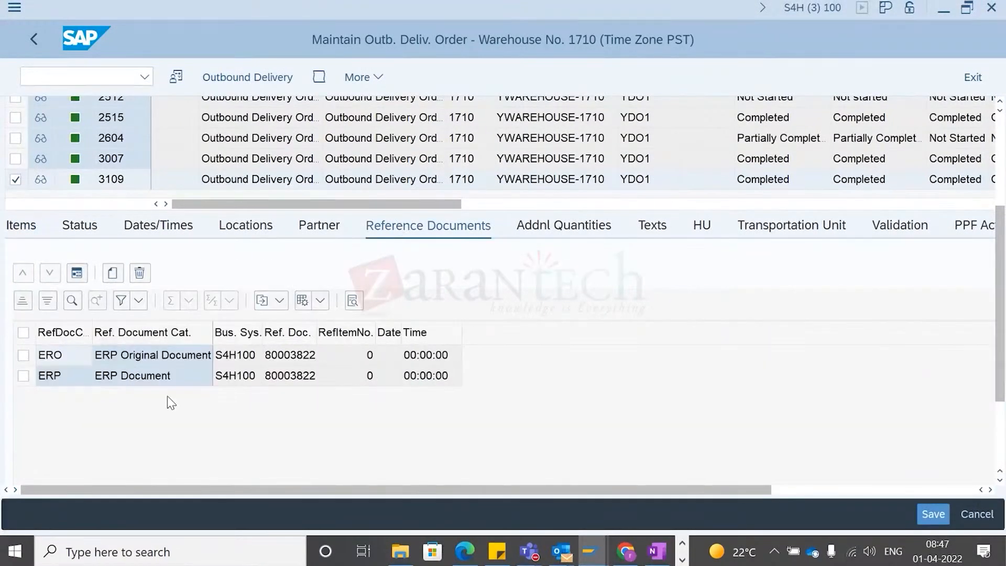
{"action": "left_click", "coordinate": [293, 377]}
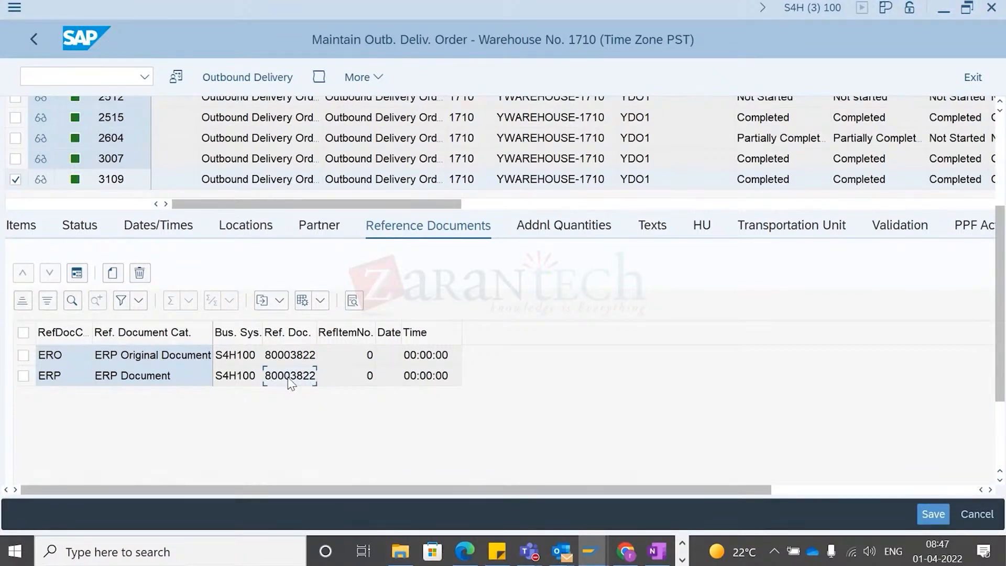
{"action": "left_click", "coordinate": [18, 227]}
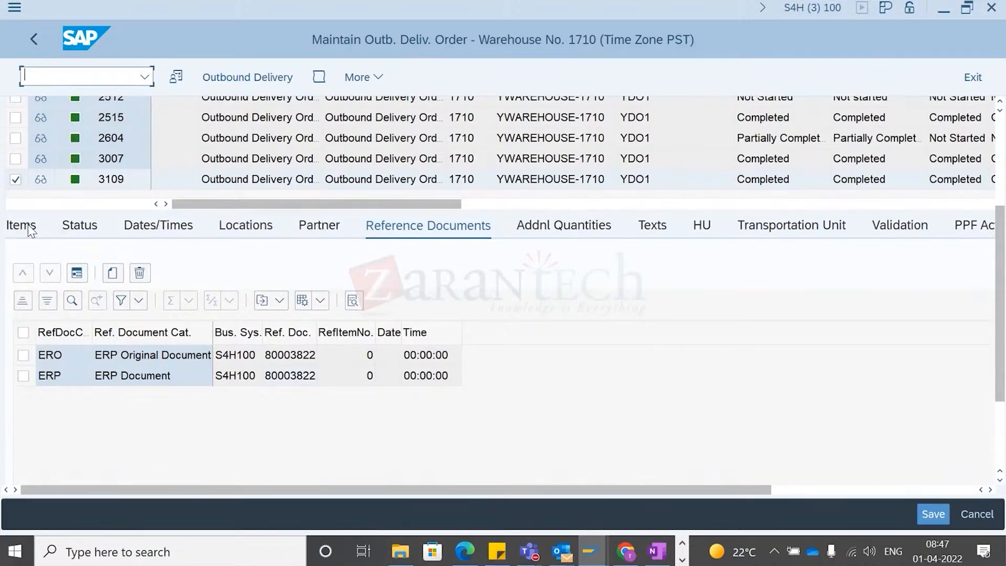
{"action": "left_click", "coordinate": [27, 224]}
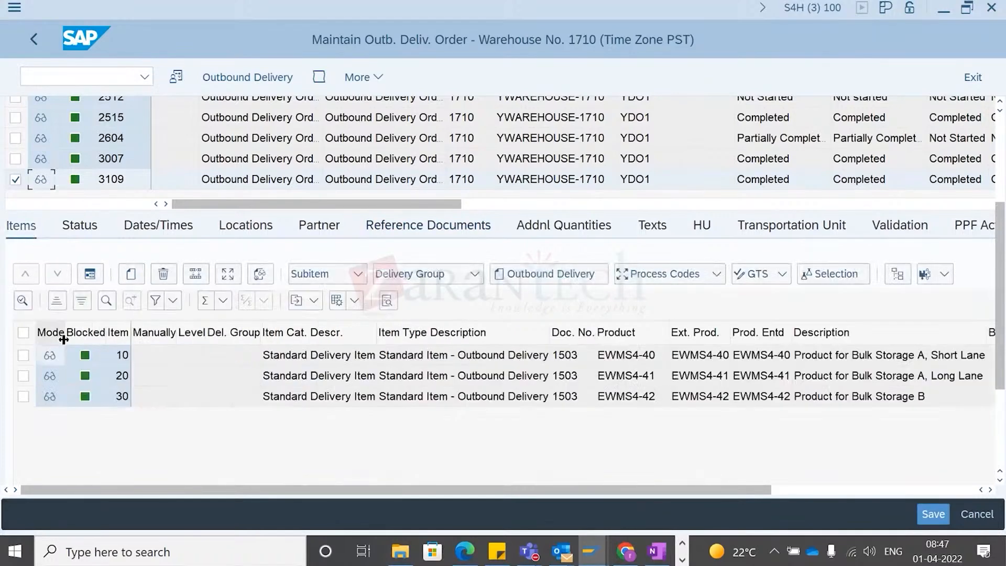
- Select item 10 and review its document flow and reference documents, including the sales order reference
{"action": "left_click", "coordinate": [23, 355]}
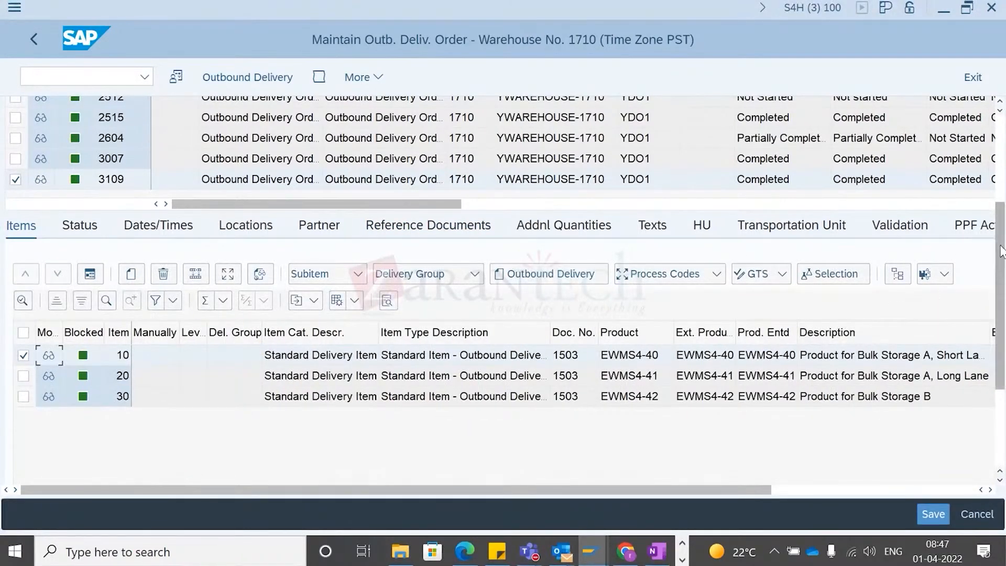
{"action": "scroll", "coordinate": [1002, 250], "scroll_direction": "down", "scroll_amount": 5}
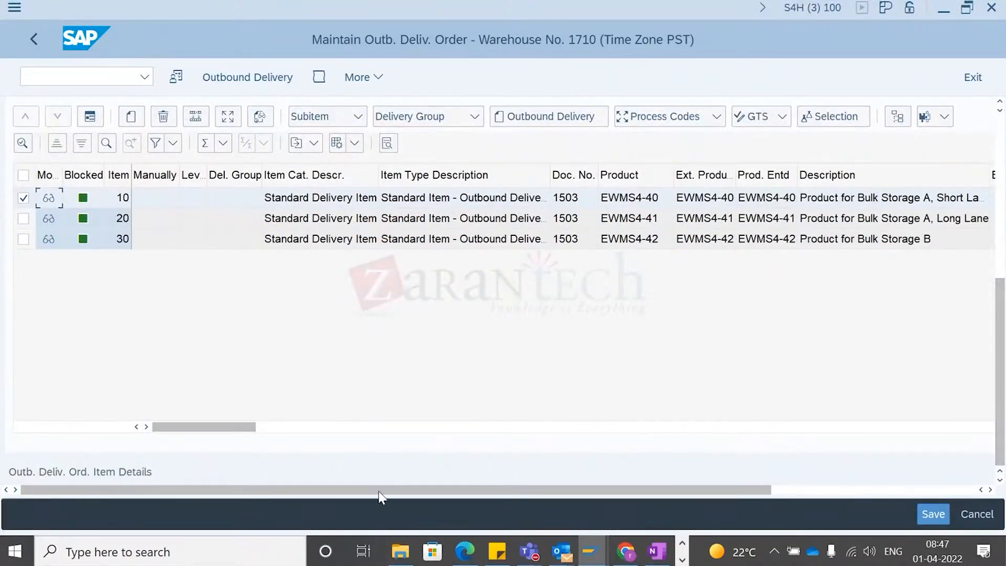
{"action": "left_click_drag", "start_coordinate": [178, 491], "coordinate": [629, 511]}
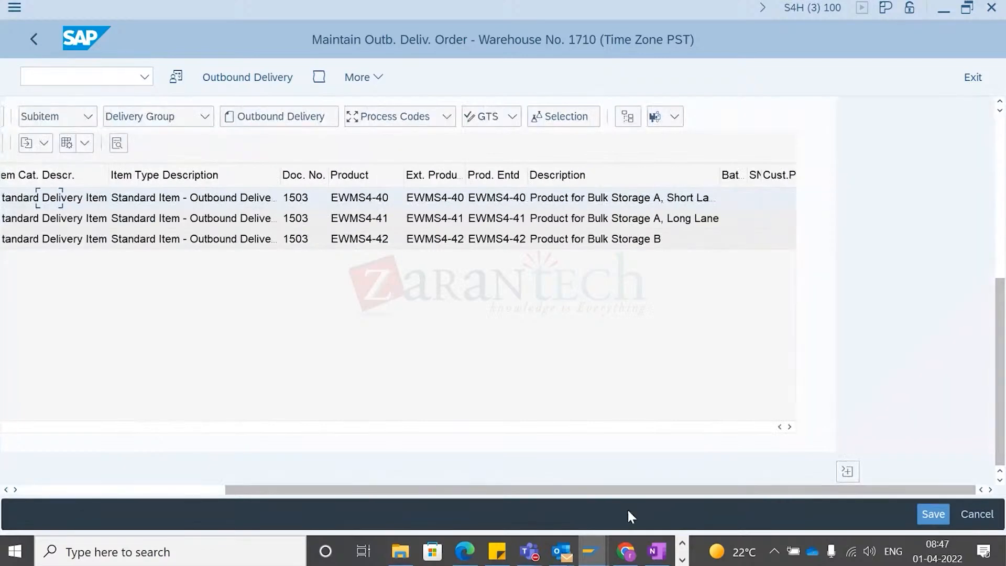
{"action": "left_click", "coordinate": [849, 473]}
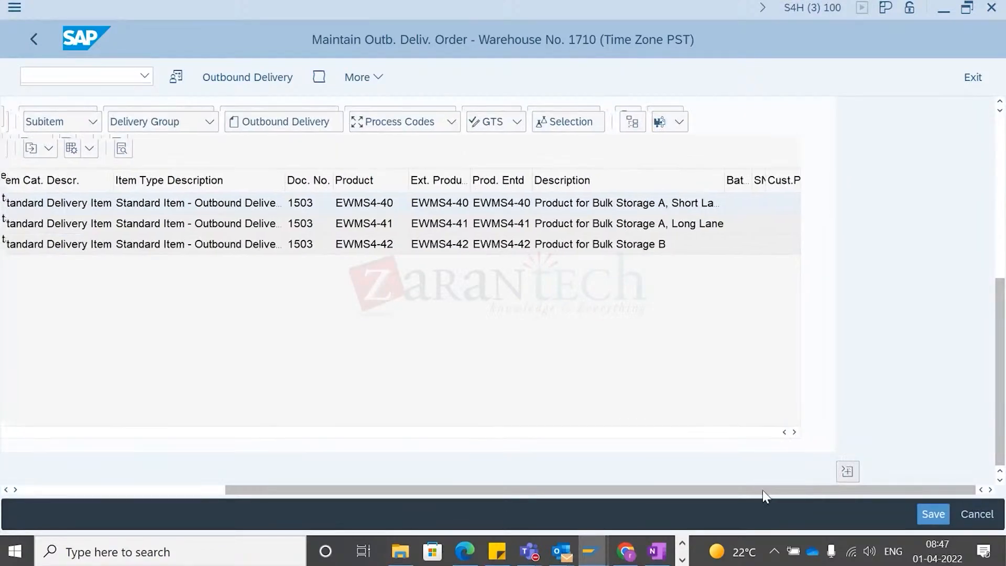
{"action": "left_click_drag", "start_coordinate": [627, 489], "coordinate": [62, 496]}
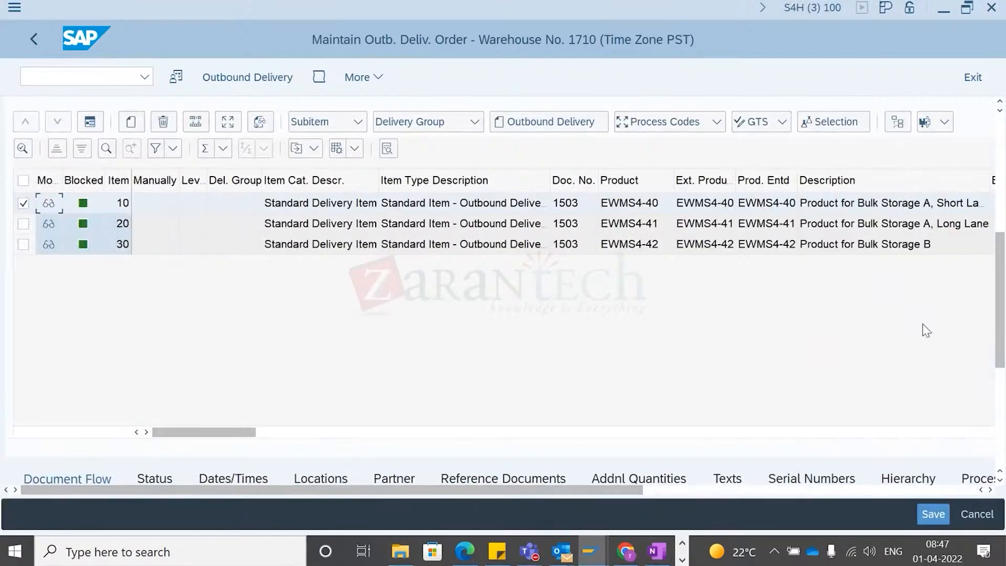
{"action": "left_click_drag", "start_coordinate": [1001, 266], "coordinate": [1001, 352]}
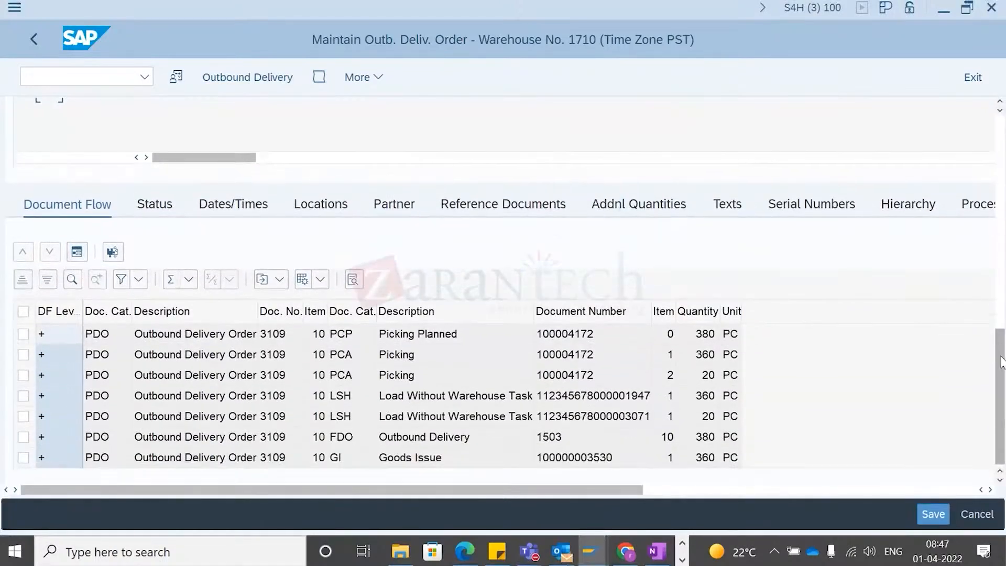
{"action": "left_click", "coordinate": [498, 203]}
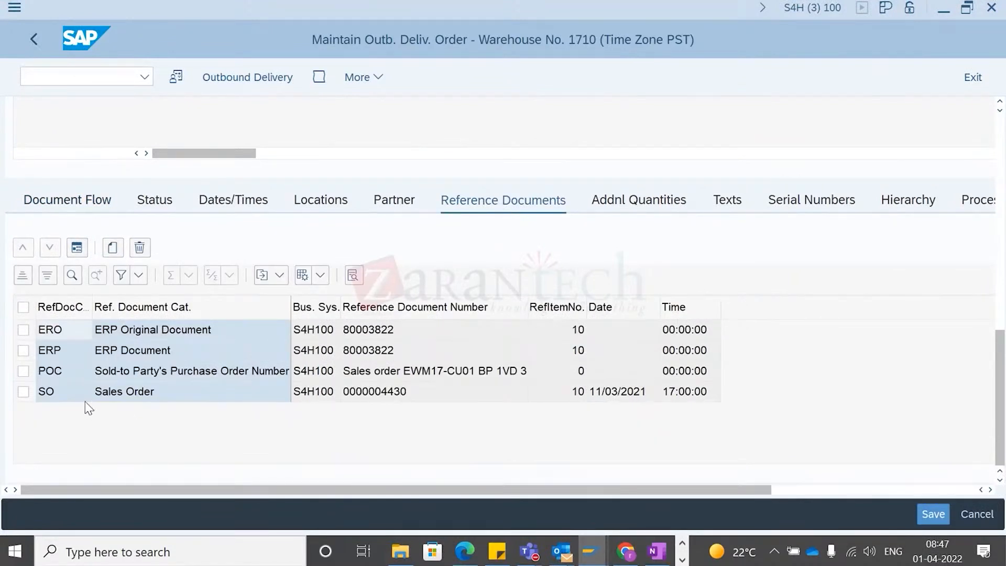
{"action": "left_click", "coordinate": [128, 401]}
{"action": "left_click", "coordinate": [396, 401]}
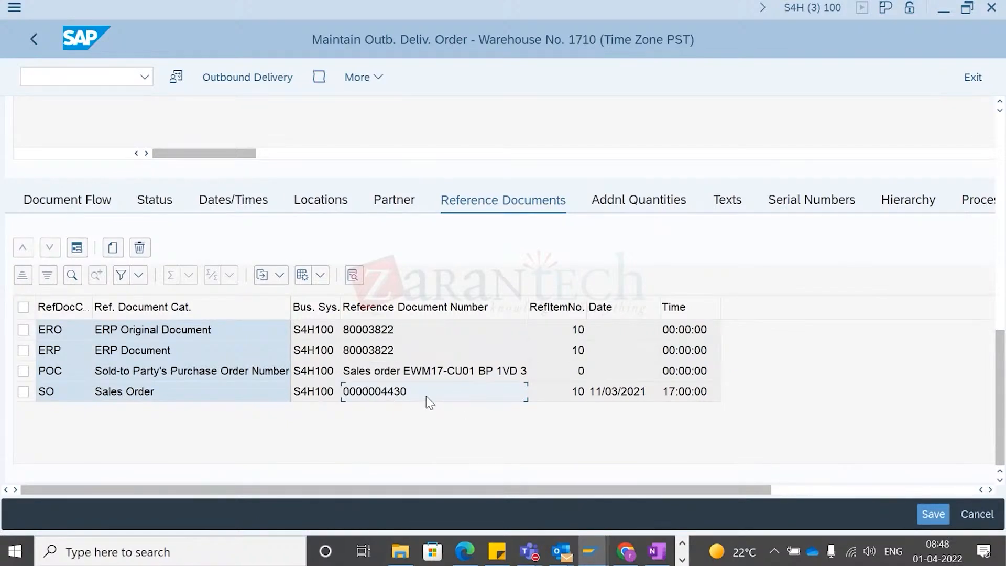
- Open the Create Sales Documents transaction in a new session
{"action": "left_click", "coordinate": [79, 77]}
{"action": "type", "text": "/o"}
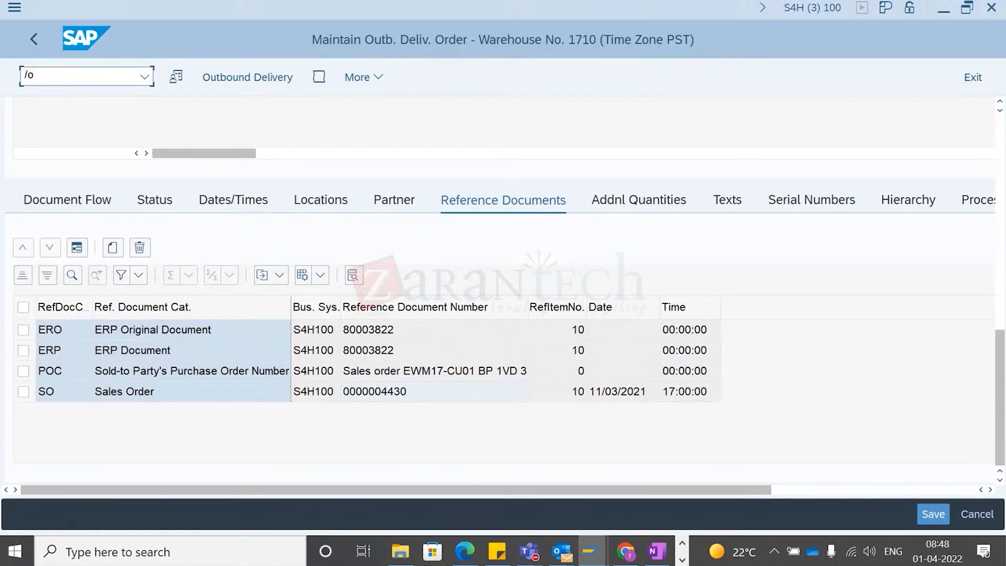
{"action": "type", "text": "/scwm/"}
{"action": "key", "text": "BackSpace"}
{"action": "key", "text": "BackSpace"}
{"action": "key", "text": "BackSpace"}
{"action": "key", "text": "BackSpace"}
{"action": "key", "text": "BackSpace"}
{"action": "type", "text": "va03"}
{"action": "key", "text": "Return"}
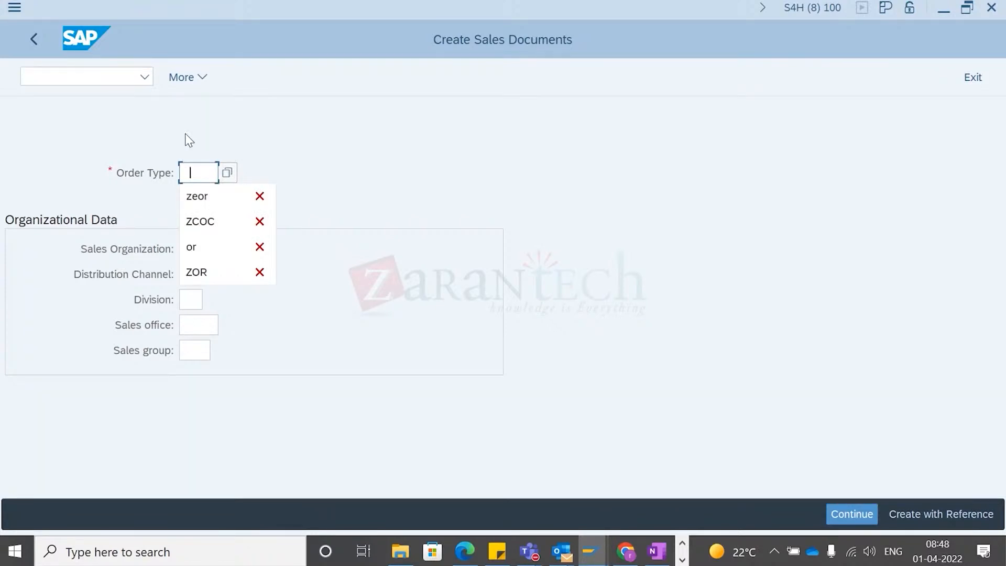
- Browse the list of available sales document types for the order type
{"action": "left_click", "coordinate": [187, 170]}
{"action": "key", "text": "alt+Tab"}
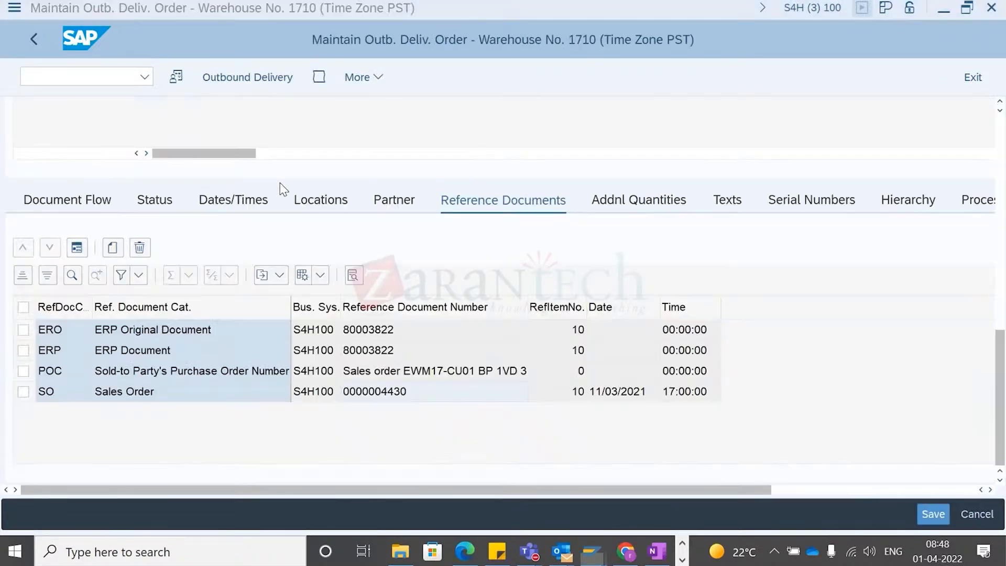
{"action": "key", "text": "alt+Tab"}
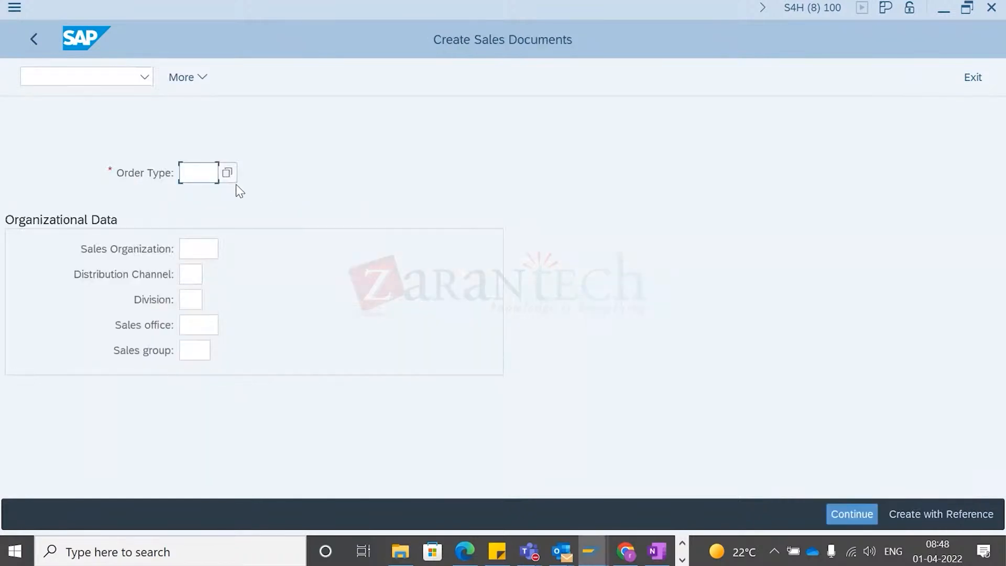
{"action": "key", "text": "F4"}
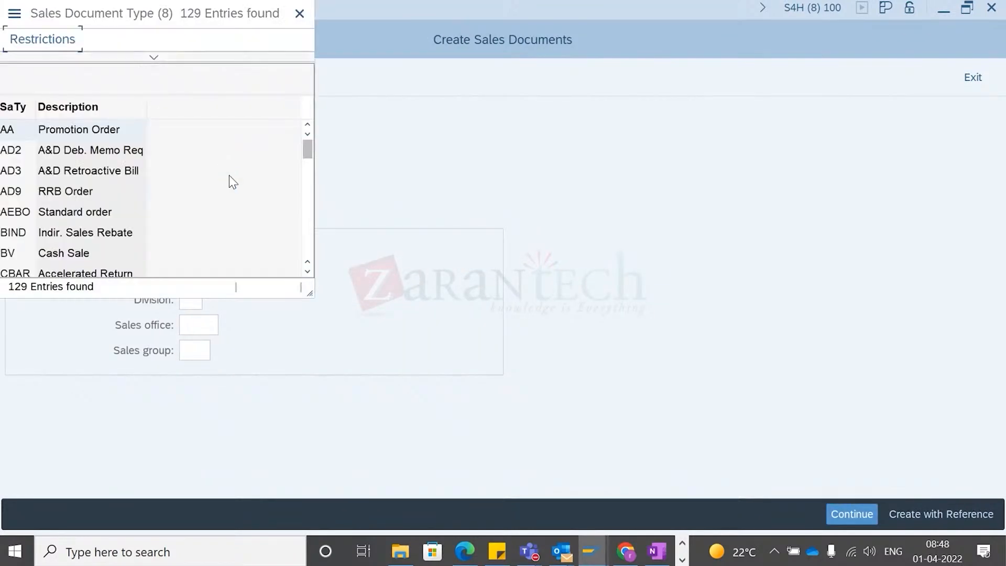
{"action": "left_click_drag", "start_coordinate": [106, 22], "coordinate": [337, 36]}
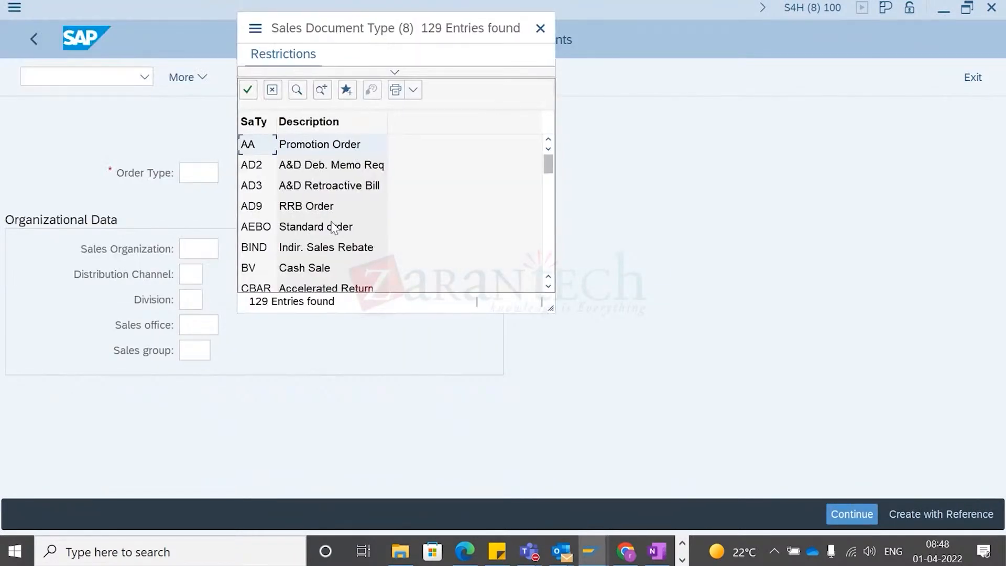
{"action": "scroll", "coordinate": [332, 243], "scroll_direction": "down", "scroll_amount": 3}
{"action": "scroll", "coordinate": [331, 243], "scroll_direction": "down", "scroll_amount": 10}
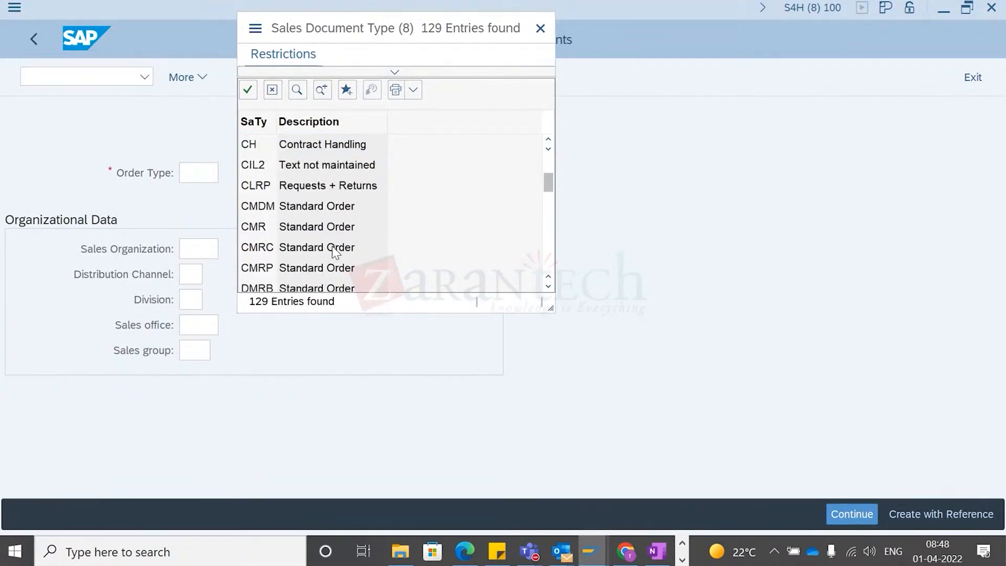
{"action": "scroll", "coordinate": [332, 247], "scroll_direction": "down", "scroll_amount": 3}
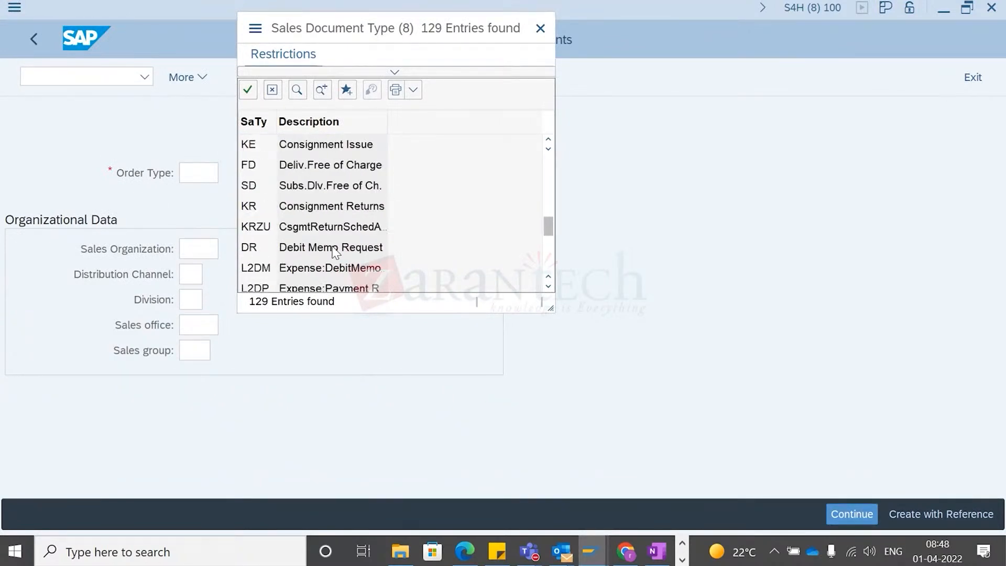
{"action": "scroll", "coordinate": [336, 203], "scroll_direction": "down", "scroll_amount": 2}
{"action": "scroll", "coordinate": [341, 220], "scroll_direction": "down", "scroll_amount": 3}
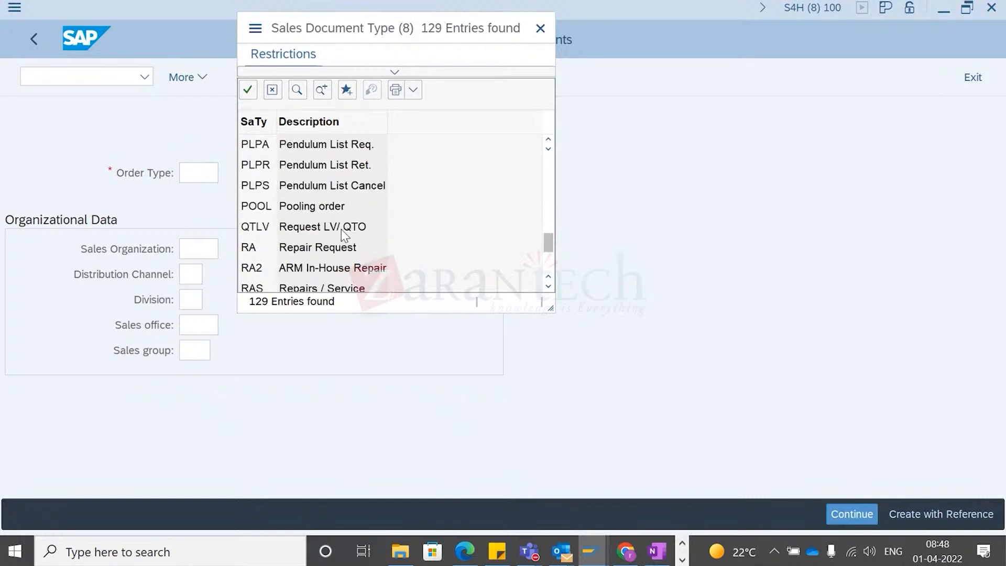
{"action": "scroll", "coordinate": [343, 233], "scroll_direction": "down", "scroll_amount": 5}
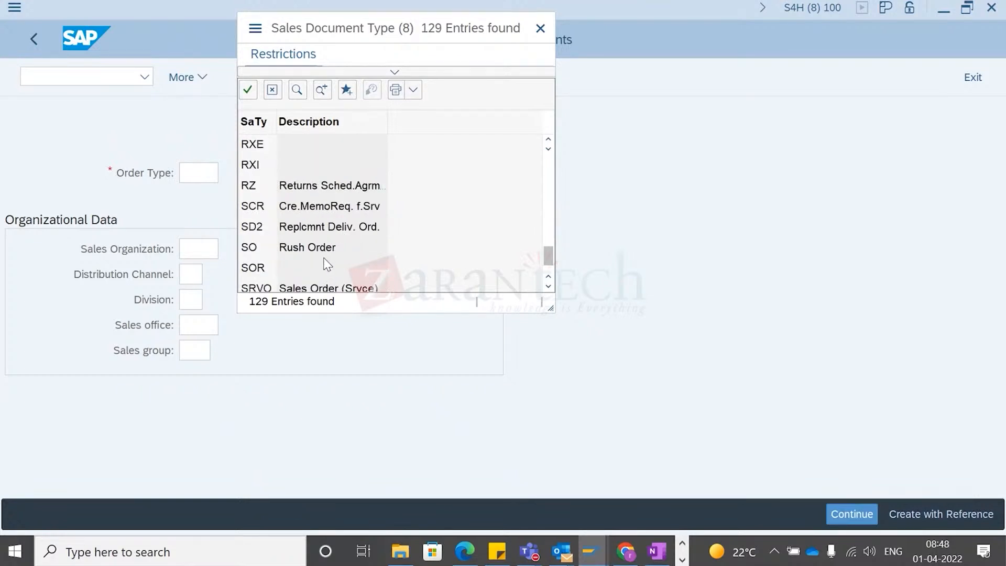
{"action": "scroll", "coordinate": [283, 219], "scroll_direction": "down", "scroll_amount": 2}
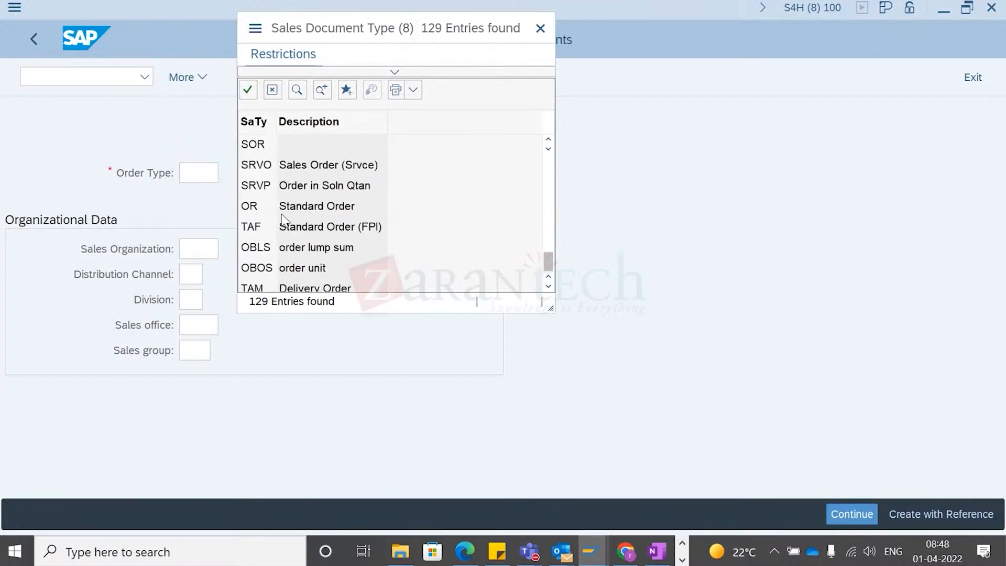
{"action": "scroll", "coordinate": [317, 242], "scroll_direction": "down", "scroll_amount": 2}
{"action": "scroll", "coordinate": [318, 234], "scroll_direction": "down", "scroll_amount": 3}
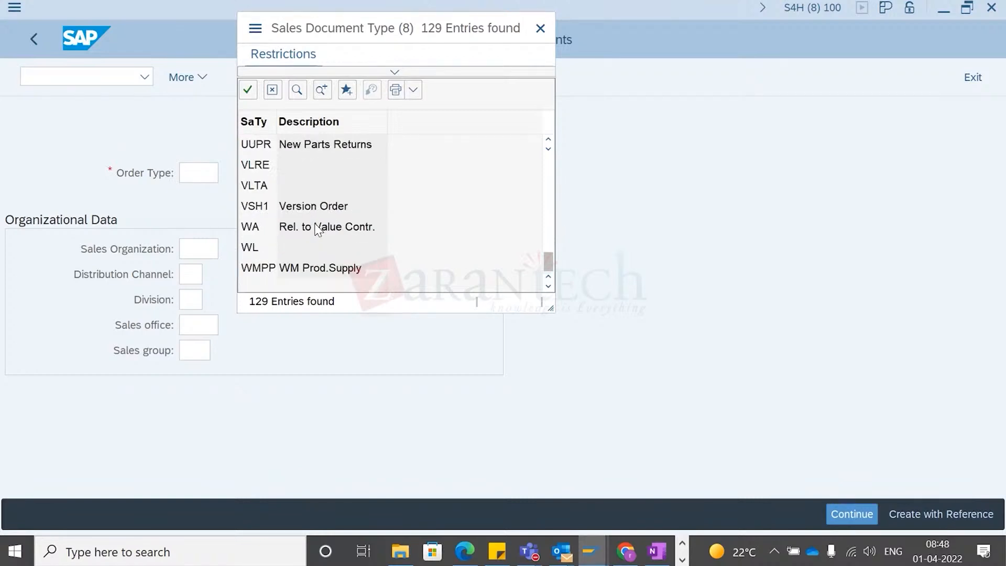
{"action": "scroll", "coordinate": [318, 231], "scroll_direction": "up", "scroll_amount": 5}
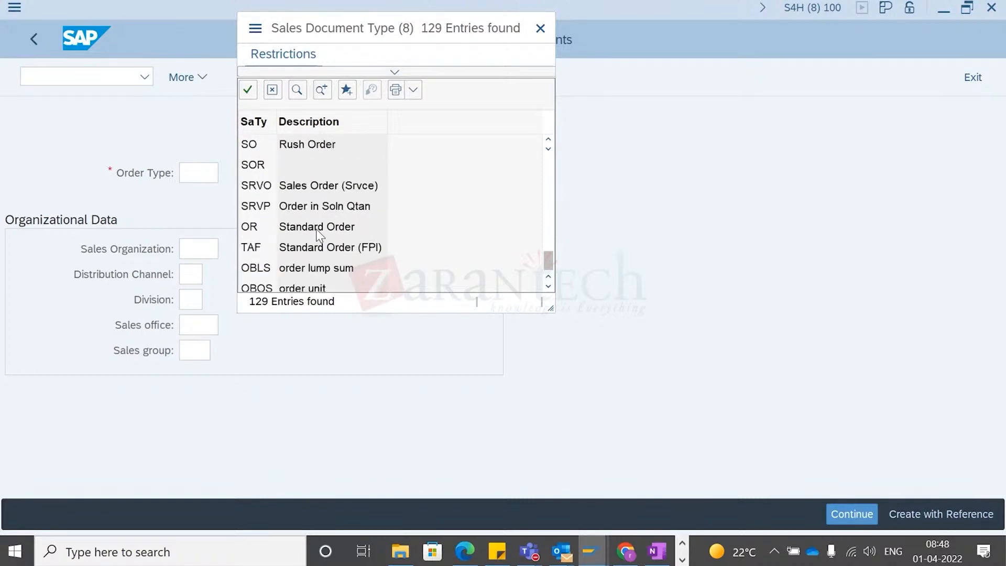
{"action": "scroll", "coordinate": [320, 234], "scroll_direction": "up", "scroll_amount": 1}
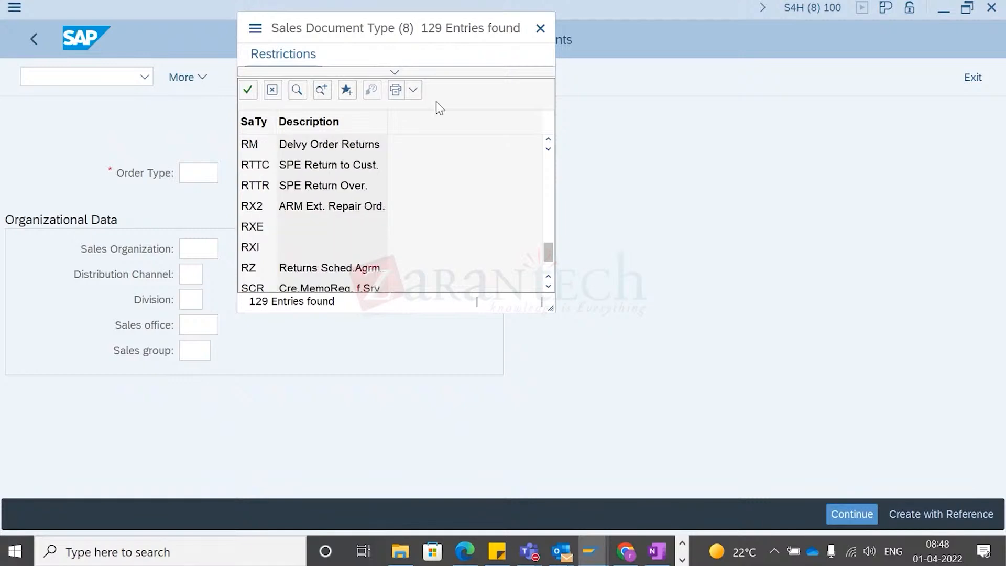
{"action": "left_click", "coordinate": [540, 28]}
- Display sales order 4430 in the Display Sales Order transaction
{"action": "type", "text": "/ova03"}
{"action": "key", "text": "Return"}
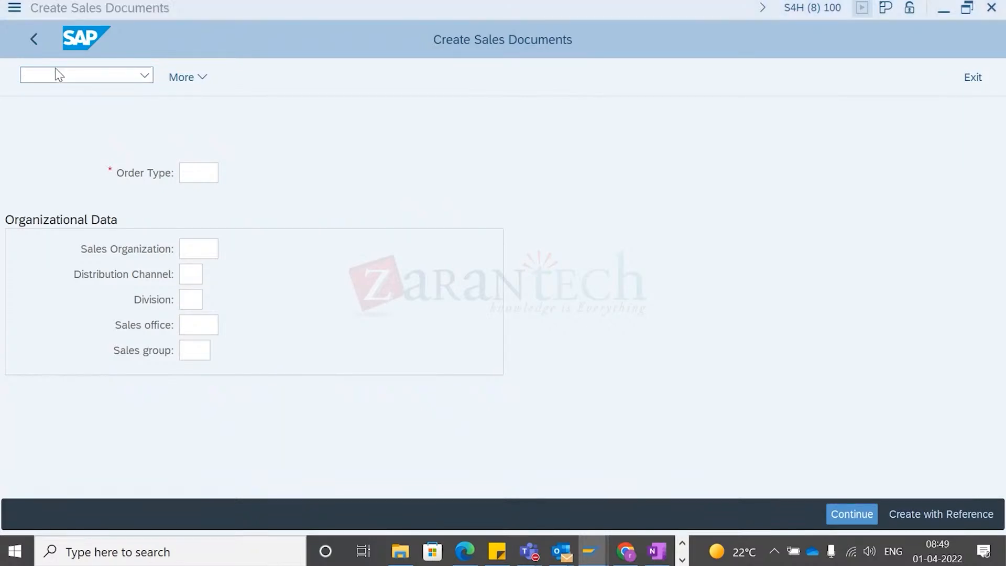
{"action": "key", "text": "ctrl+v"}
{"action": "key", "text": "Return"}
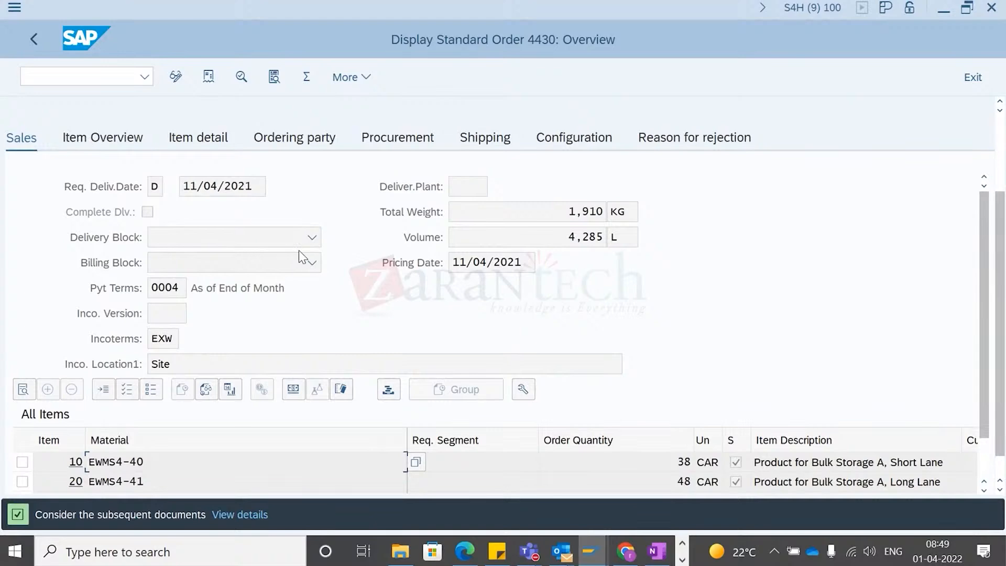
- Review the sales order's item overview and its header sales data, including the order type
{"action": "scroll", "coordinate": [316, 259], "scroll_direction": "down", "scroll_amount": 1}
{"action": "scroll", "coordinate": [218, 217], "scroll_direction": "up", "scroll_amount": 1}
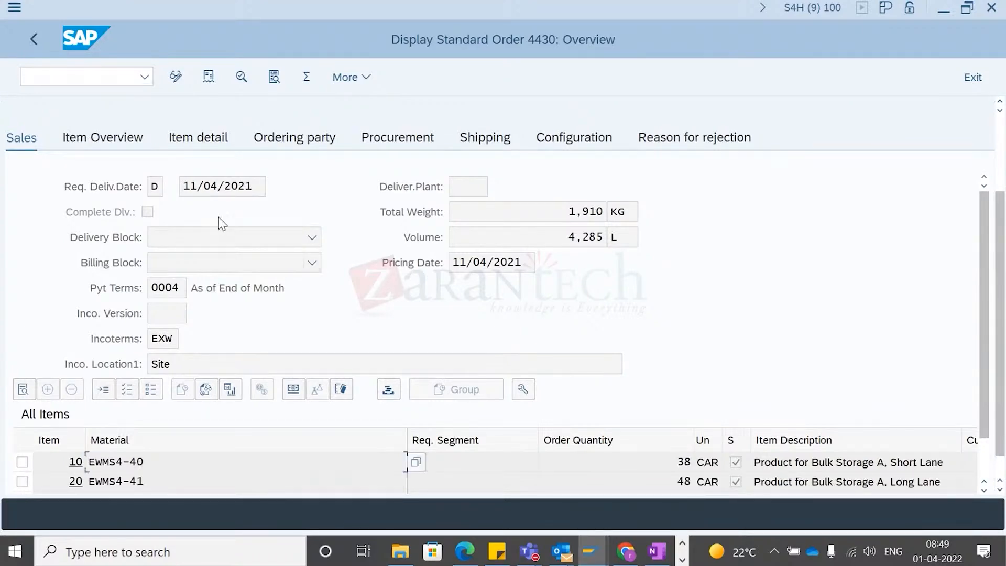
{"action": "left_click", "coordinate": [96, 142]}
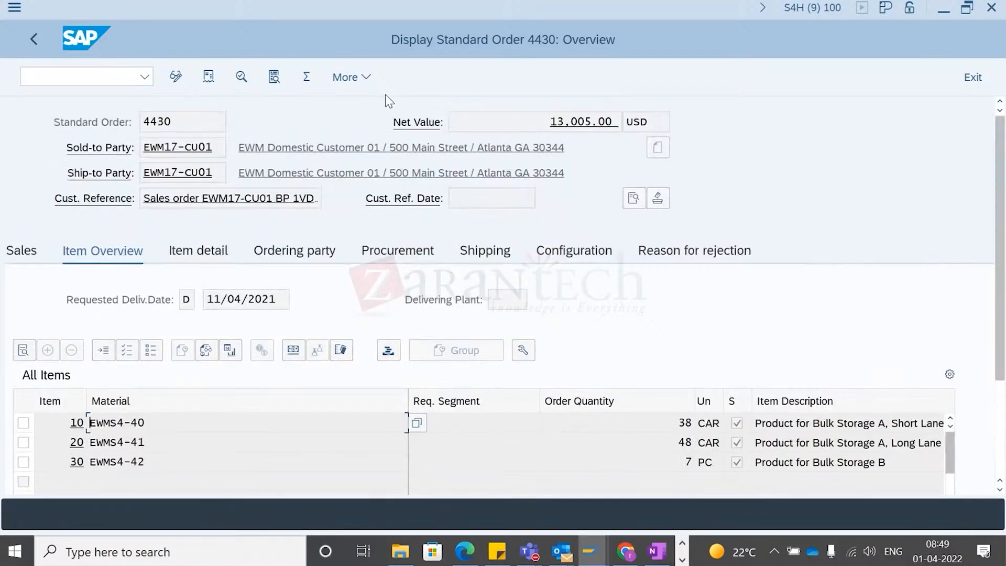
{"action": "left_click", "coordinate": [369, 77]}
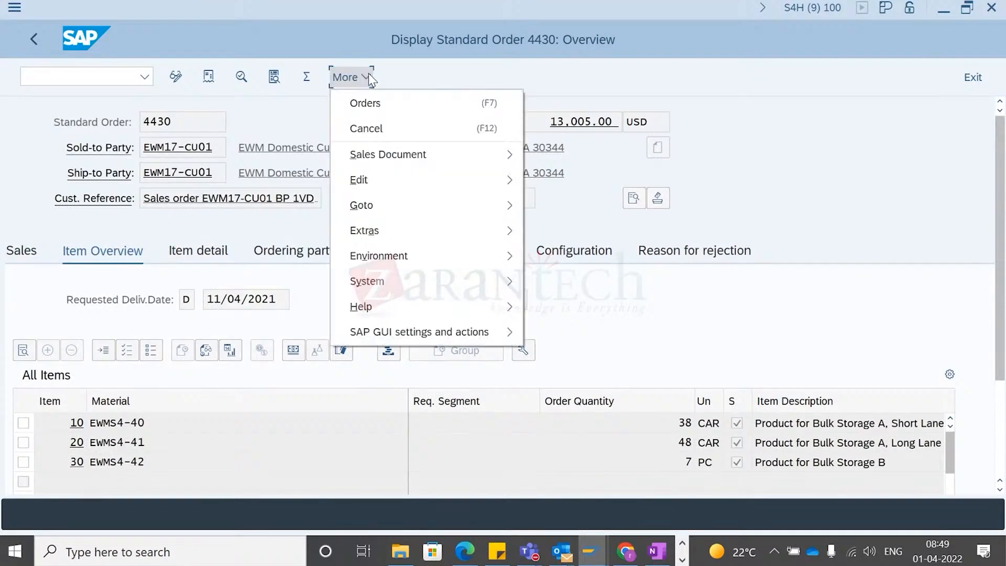
{"action": "mouse_move", "coordinate": [419, 154]}
{"action": "mouse_move", "coordinate": [453, 190]}
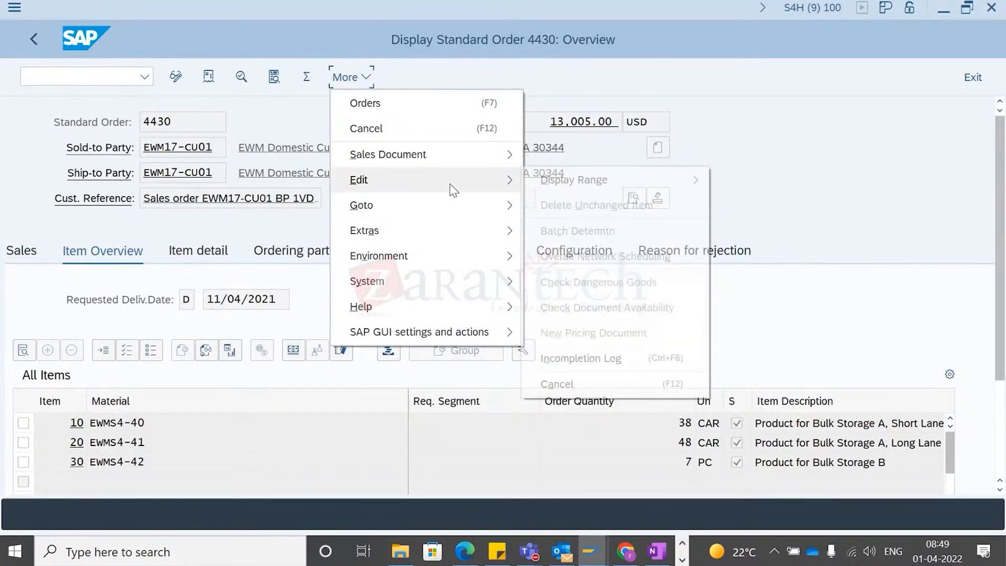
{"action": "mouse_move", "coordinate": [428, 207]}
{"action": "mouse_move", "coordinate": [766, 255]}
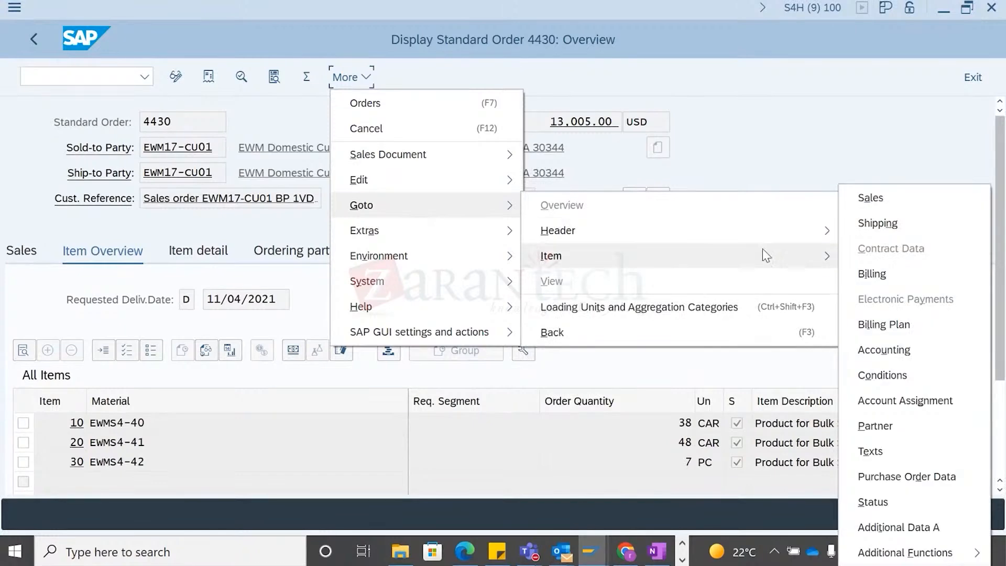
{"action": "mouse_move", "coordinate": [791, 235]}
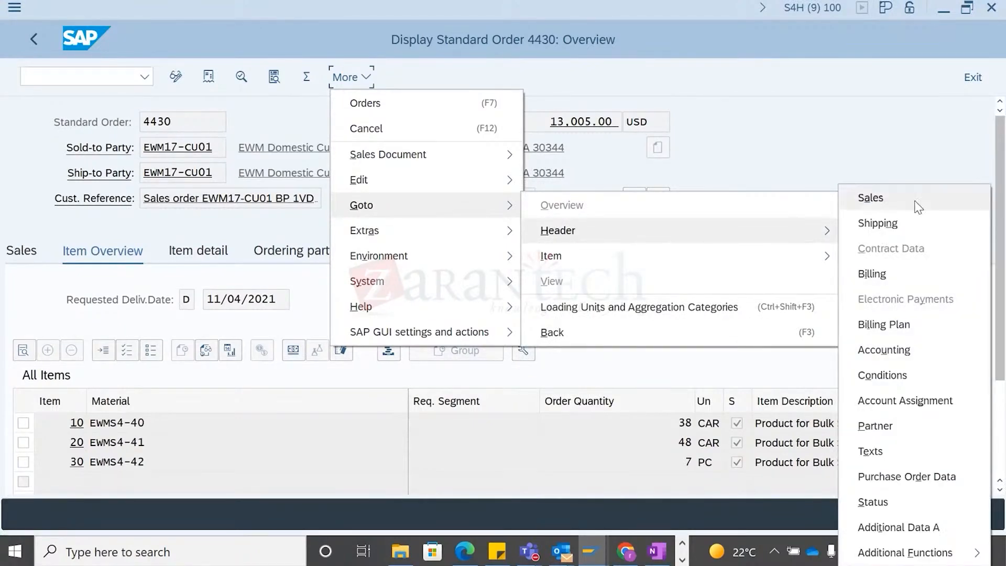
{"action": "left_click", "coordinate": [918, 207]}
{"action": "left_click_drag", "start_coordinate": [177, 251], "coordinate": [98, 261]}
- Create a sales document of order type OR with reference to order 4430, copying its items
{"action": "key", "text": "alt+Tab"}
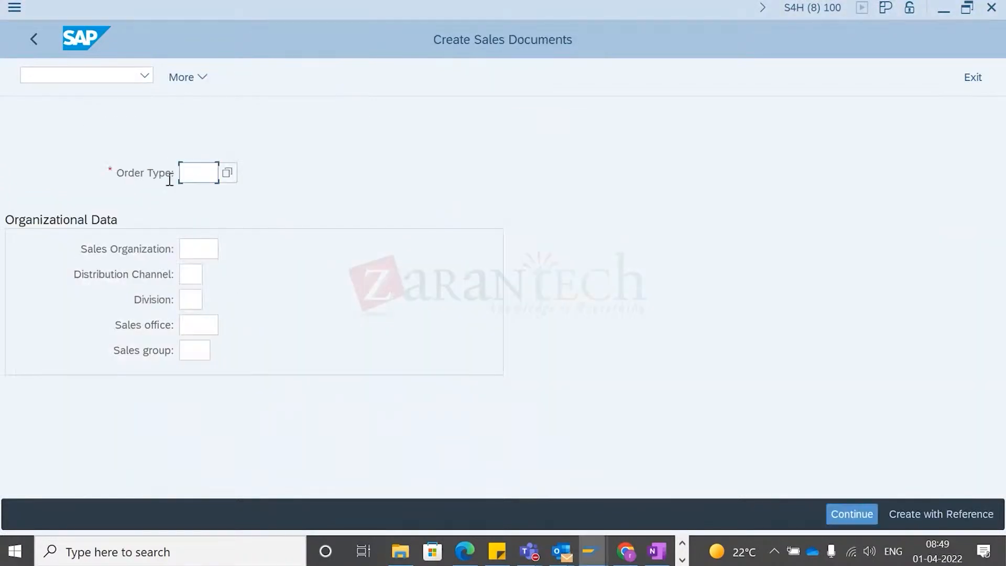
{"action": "type", "text": "or"}
{"action": "key", "text": "Tab"}
{"action": "left_click", "coordinate": [939, 520]}
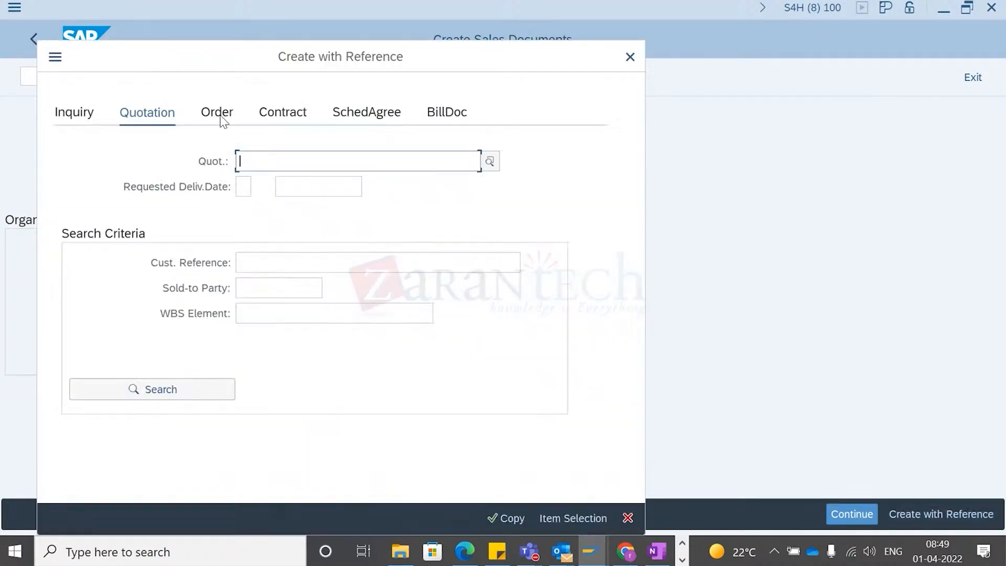
{"action": "left_click", "coordinate": [222, 118]}
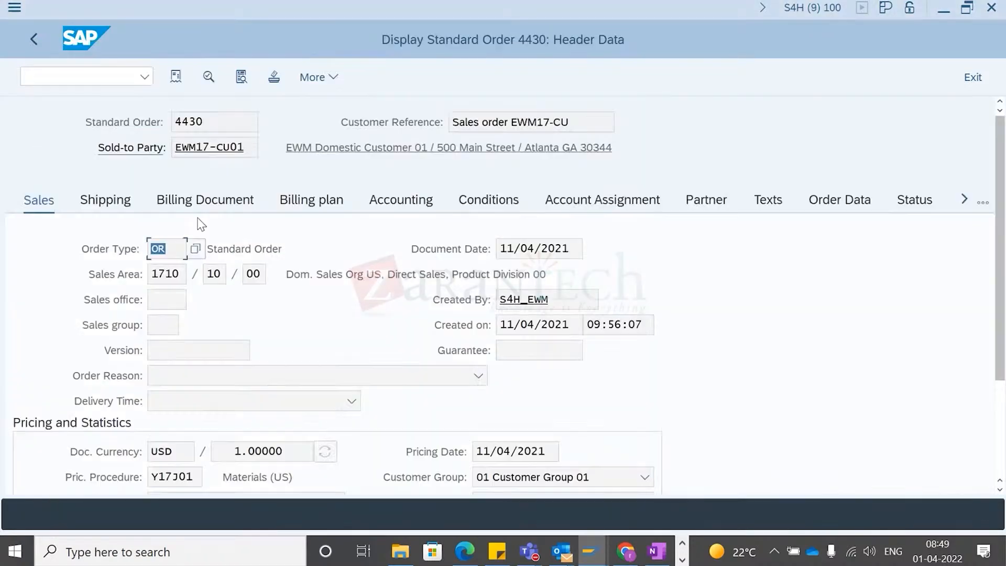
{"action": "left_click_drag", "start_coordinate": [213, 121], "coordinate": [151, 171]}
{"action": "key", "text": "ctrl+c"}
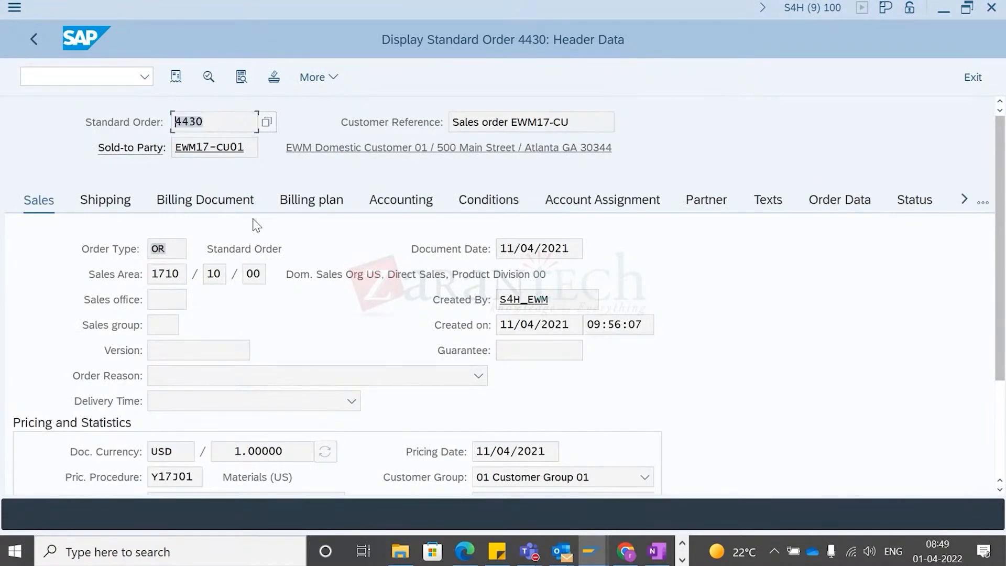
{"action": "key", "text": "alt+Tab"}
{"action": "key", "text": "ctrl+v"}
{"action": "left_click", "coordinate": [505, 517]}
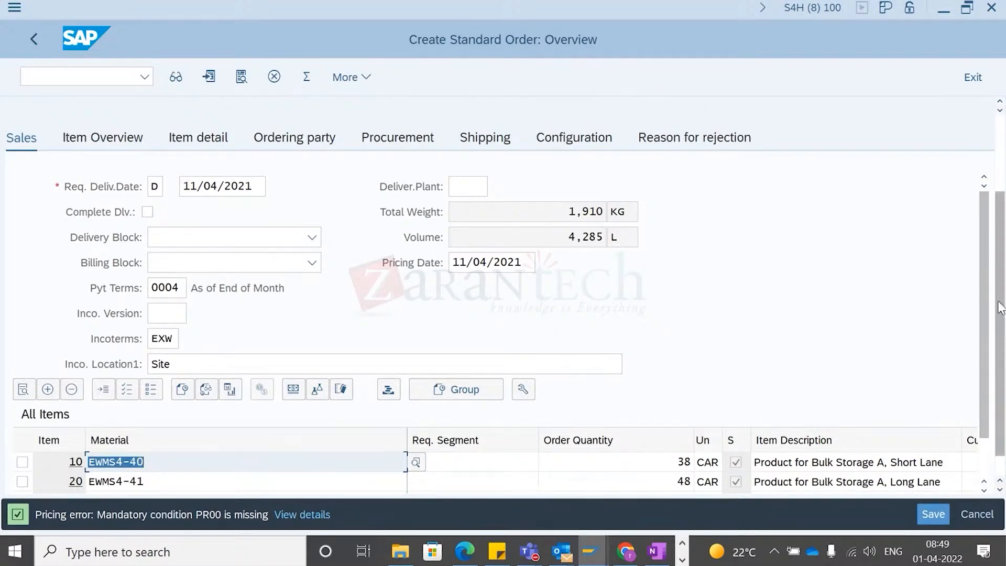
- Enter test1 as the customer reference of the new standard order
{"action": "scroll", "coordinate": [1001, 308], "scroll_direction": "down", "scroll_amount": 1}
{"action": "key", "text": "Return"}
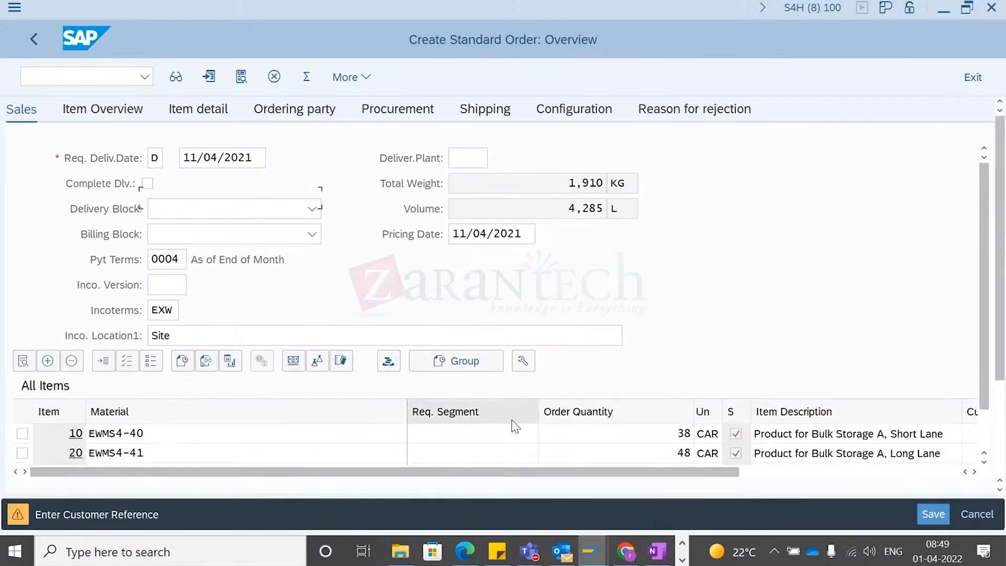
{"action": "left_click", "coordinate": [177, 196]}
{"action": "left_click", "coordinate": [175, 196]}
{"action": "type", "text": "test1"}
{"action": "key", "text": "Return"}
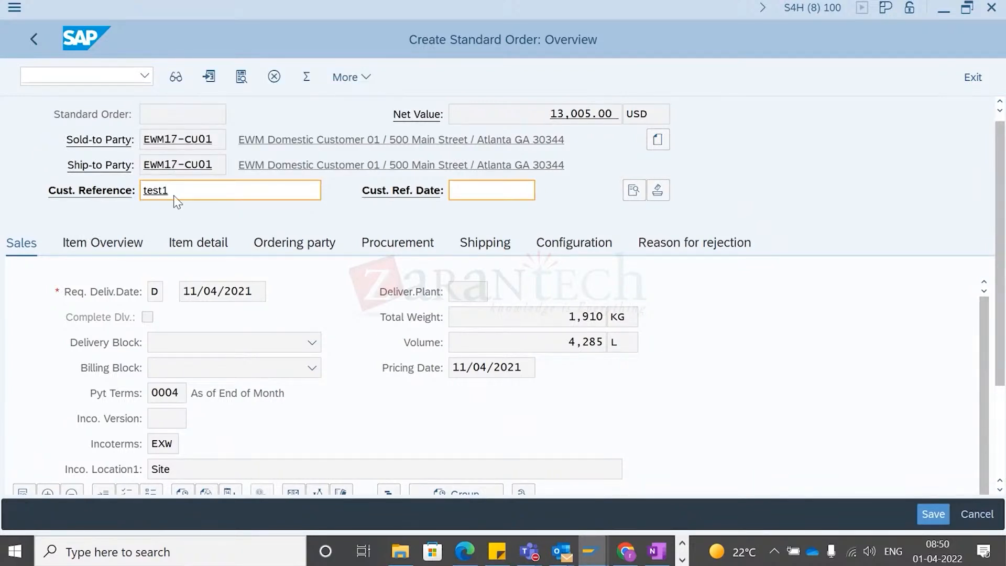
- Delete items 20 and 30 (EWMS4-41 and EWMS4-42) from the new order's item overview
{"action": "scroll", "coordinate": [498, 349], "scroll_direction": "down", "scroll_amount": 3}
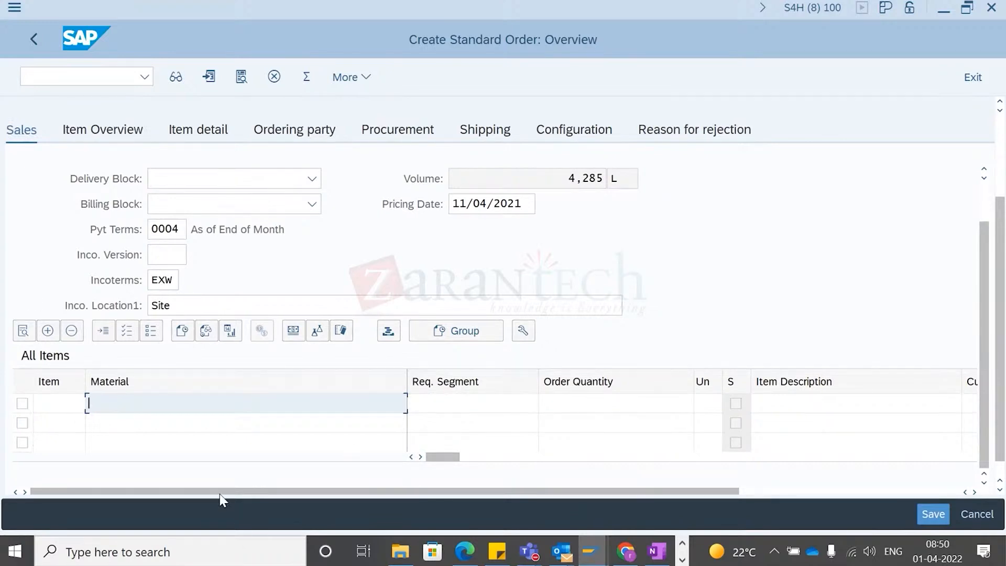
{"action": "scroll", "coordinate": [175, 411], "scroll_direction": "down", "scroll_amount": 1}
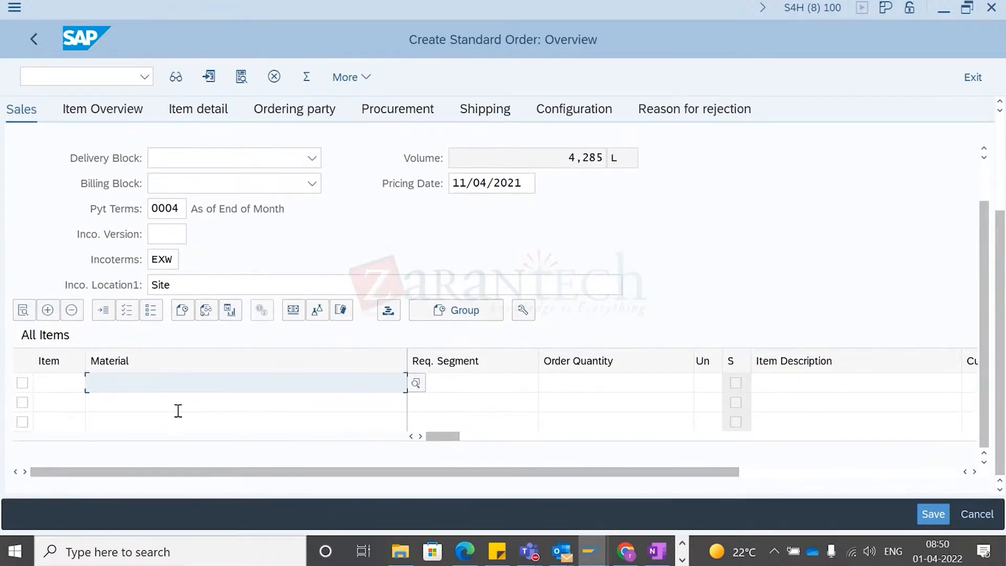
{"action": "scroll", "coordinate": [180, 415], "scroll_direction": "up", "scroll_amount": 3}
{"action": "scroll", "coordinate": [226, 393], "scroll_direction": "up", "scroll_amount": 1}
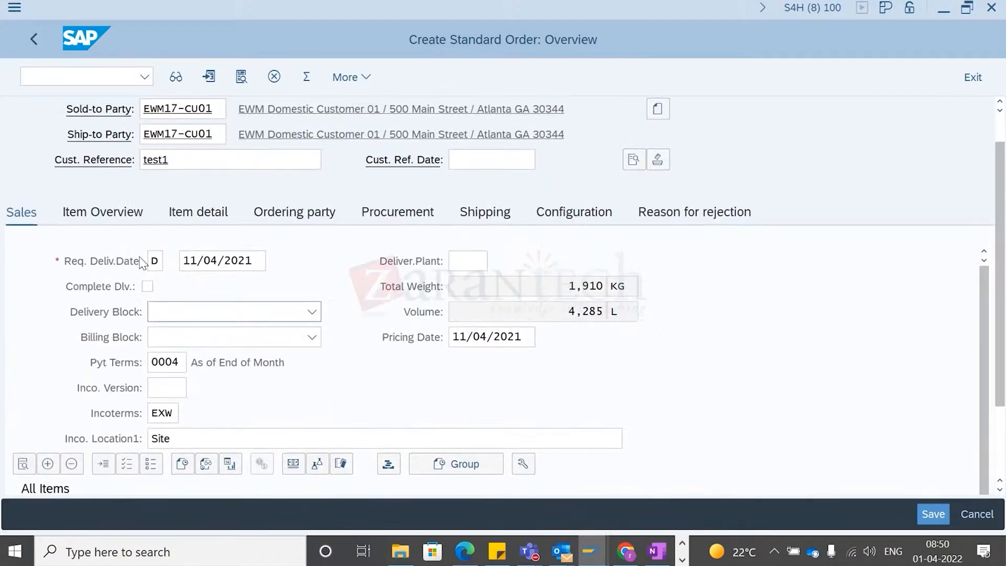
{"action": "left_click", "coordinate": [87, 217]}
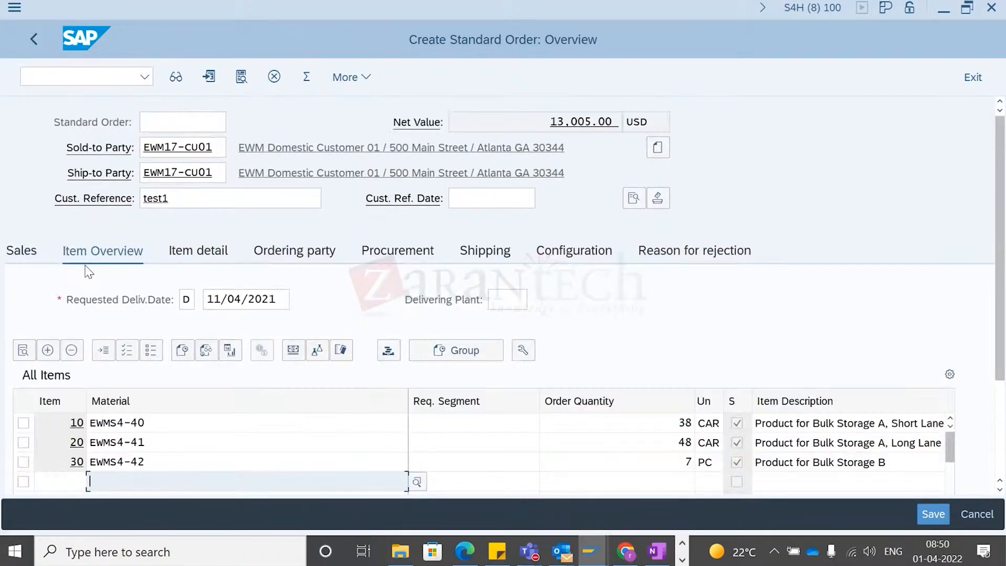
{"action": "left_click", "coordinate": [164, 445]}
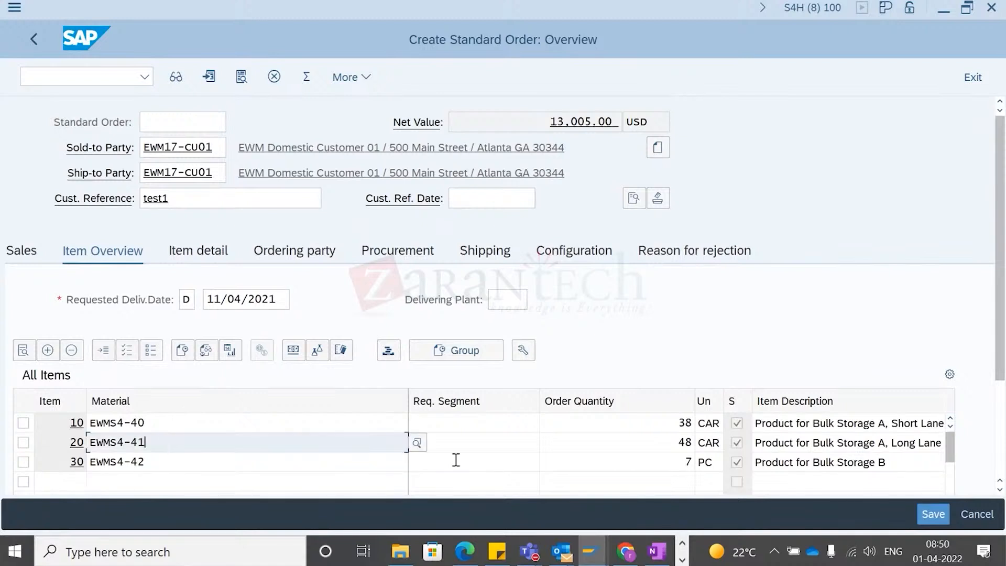
{"action": "left_click", "coordinate": [23, 443]}
{"action": "left_click", "coordinate": [24, 462]}
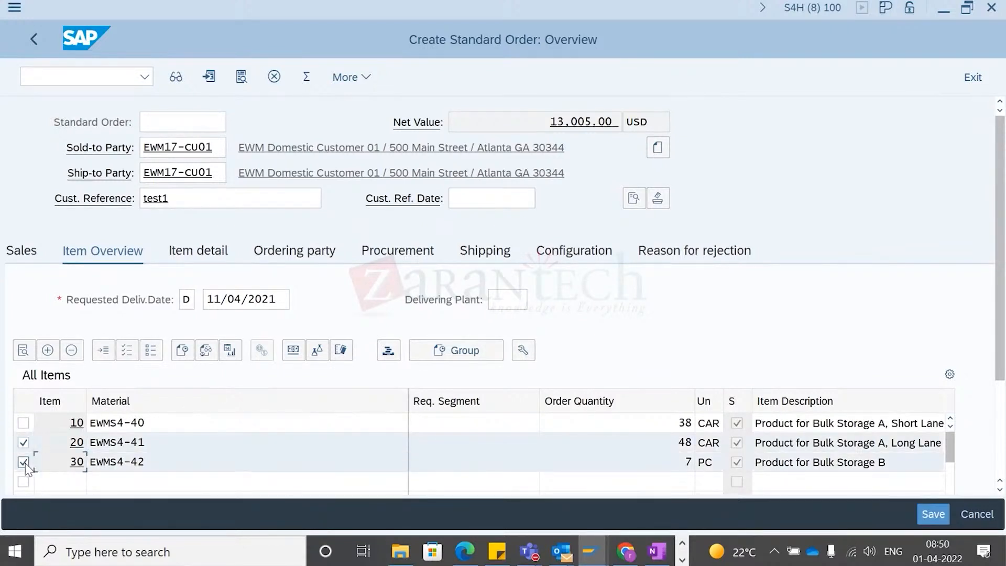
{"action": "left_click", "coordinate": [72, 350]}
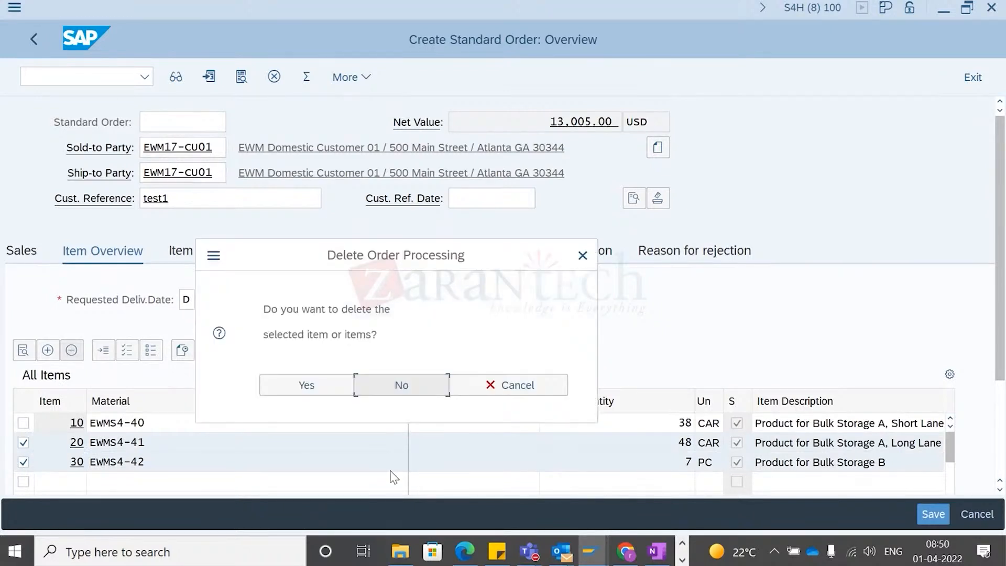
{"action": "left_click", "coordinate": [311, 387]}
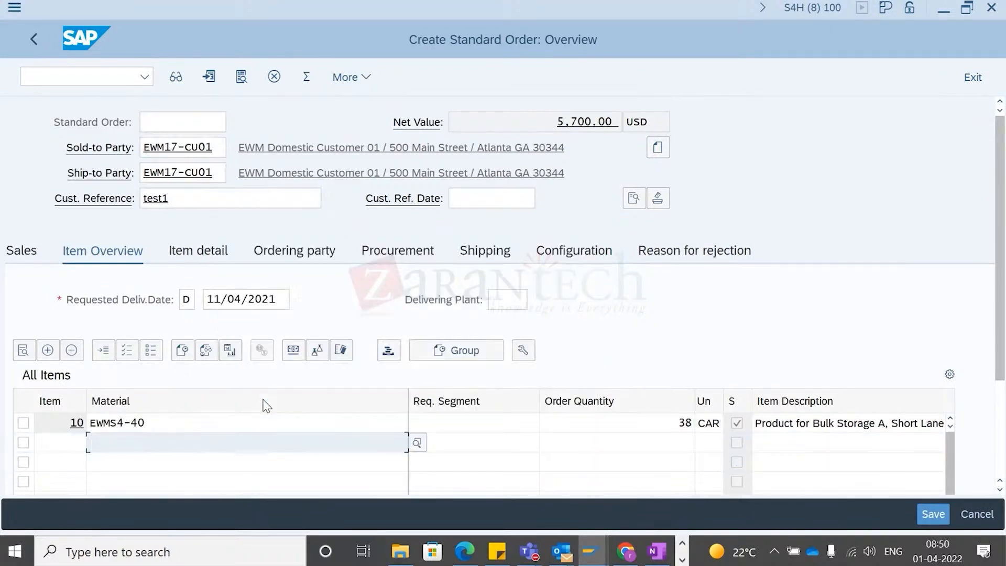
- Set the order quantity of item 10 (EWMS4-40) to 36 after comparing with the open delivery windows
{"action": "left_click", "coordinate": [668, 422]}
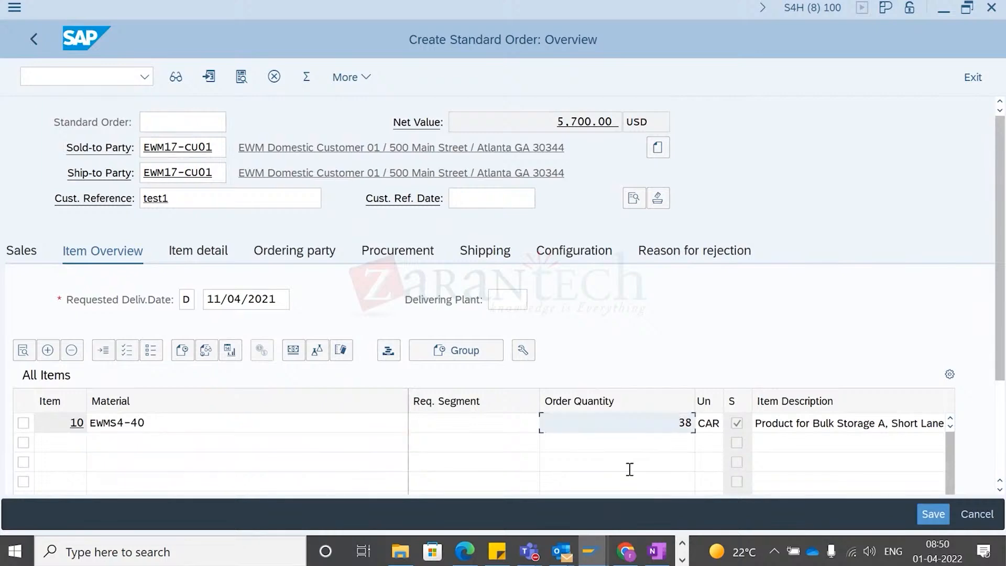
{"action": "key", "text": "alt+Tab"}
{"action": "key", "text": "alt+Tab"}
{"action": "key", "text": "alt+Down"}
{"action": "key", "text": "alt+Up"}
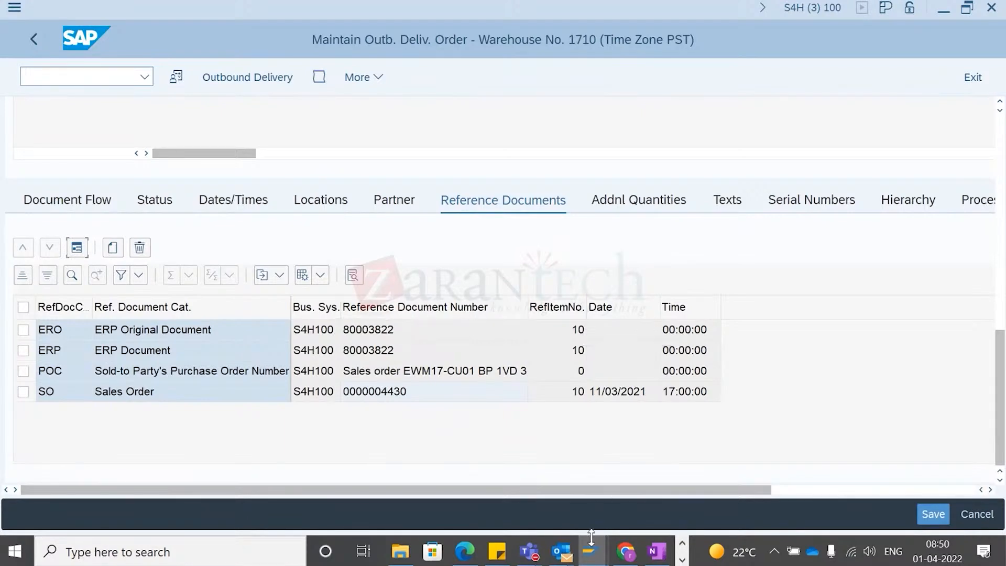
{"action": "left_click", "coordinate": [591, 542]}
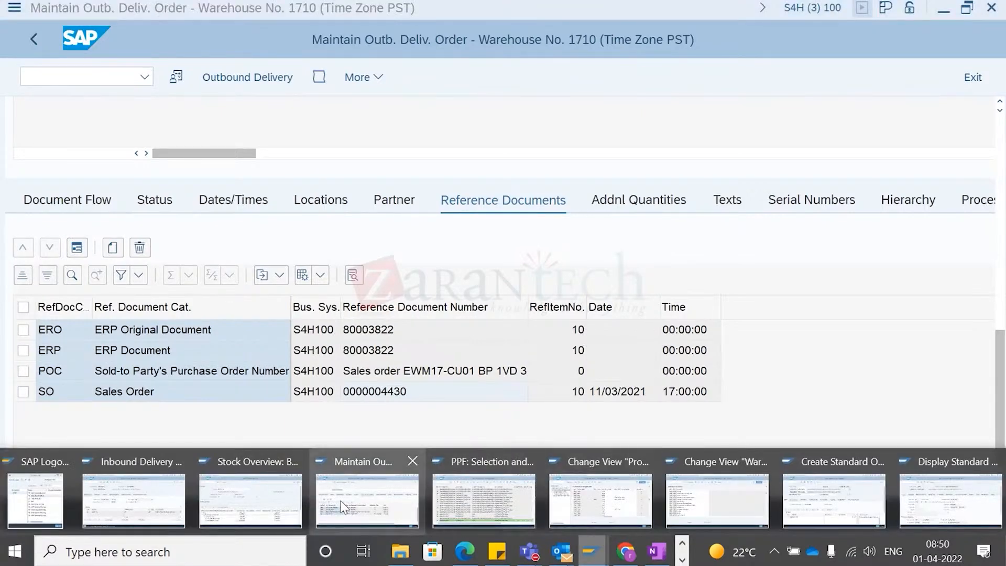
{"action": "mouse_move", "coordinate": [230, 495]}
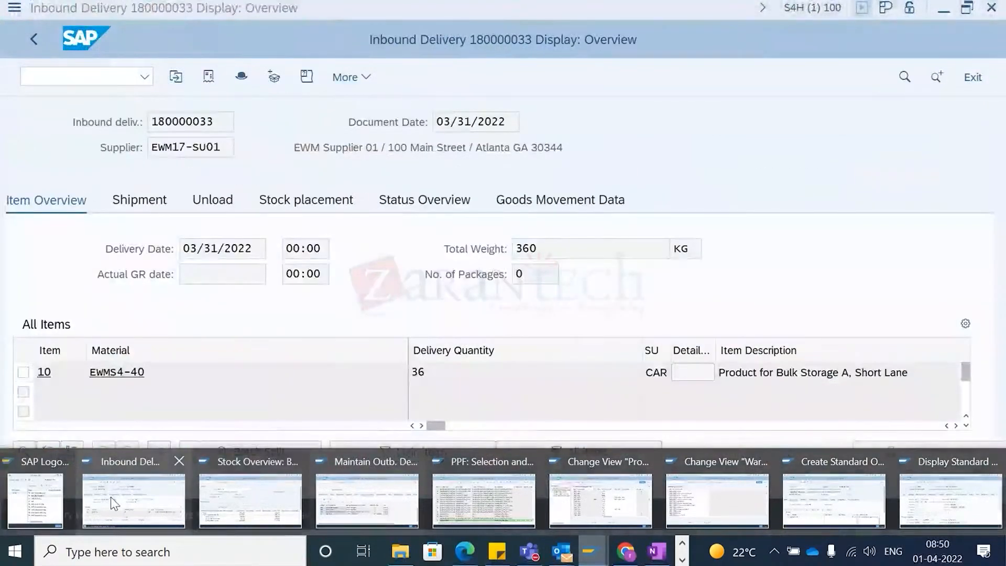
{"action": "left_click", "coordinate": [111, 497]}
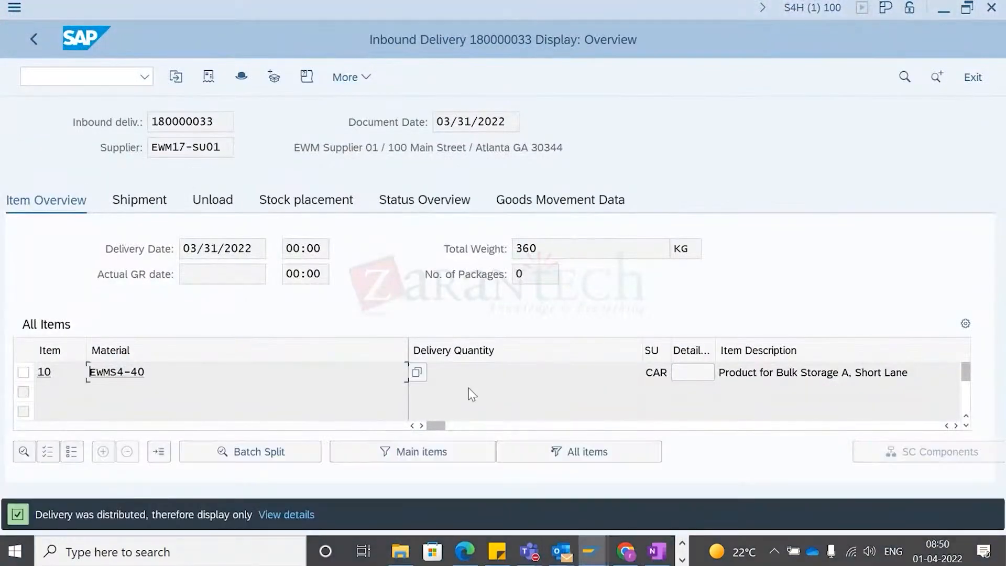
{"action": "left_click", "coordinate": [493, 377]}
{"action": "left_click_drag", "start_coordinate": [508, 371], "coordinate": [361, 393]}
{"action": "key", "text": "alt+Tab"}
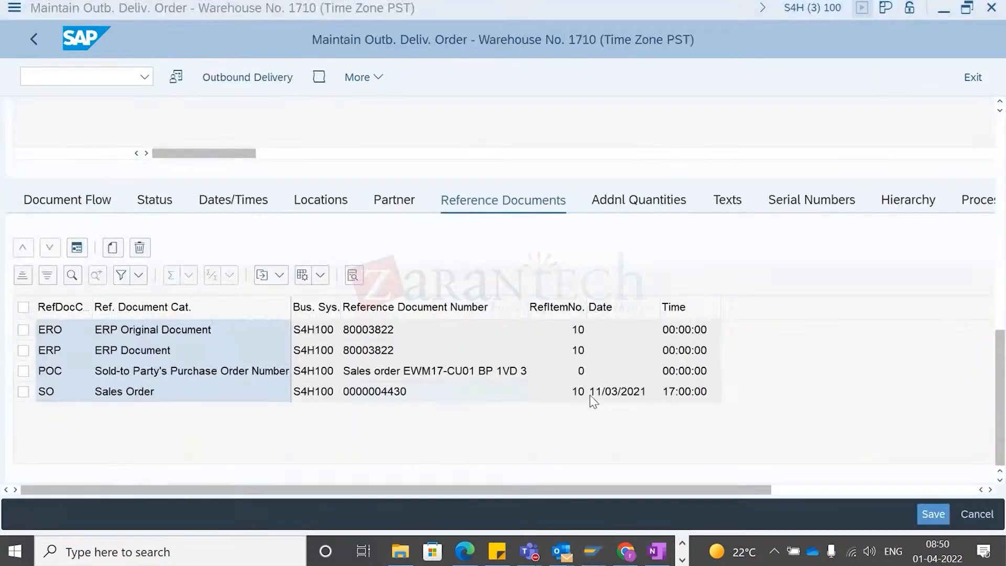
{"action": "key", "text": "alt+Tab"}
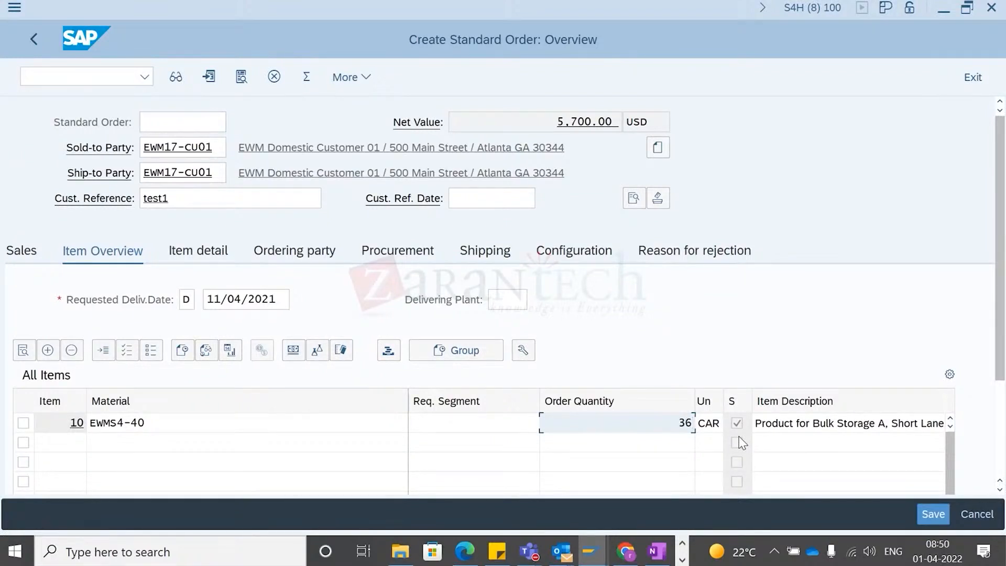
{"action": "key", "text": "alt+Tab"}
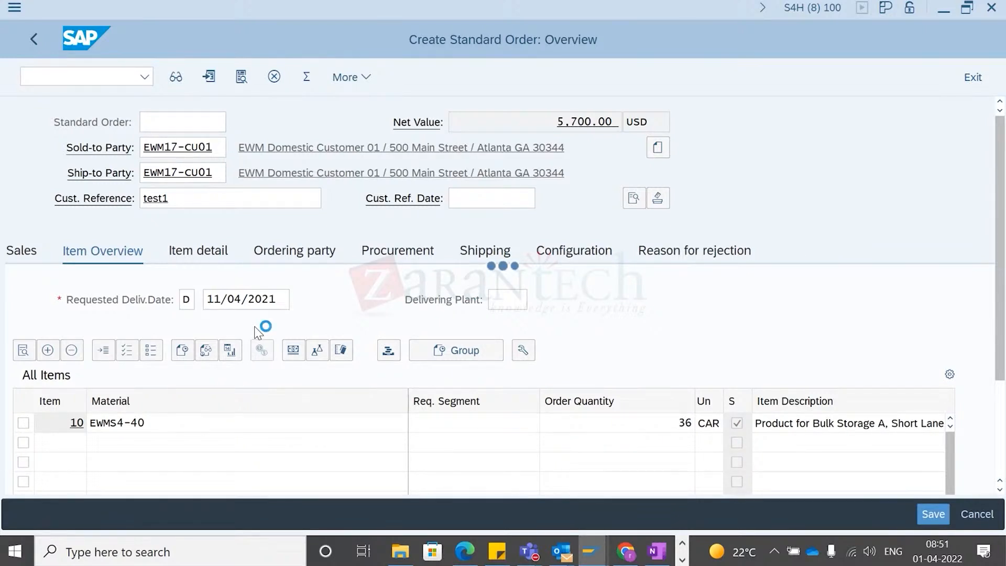
- Set the requested delivery date to 03/31/2022 and confirm the billing date information
{"action": "left_click", "coordinate": [303, 300]}
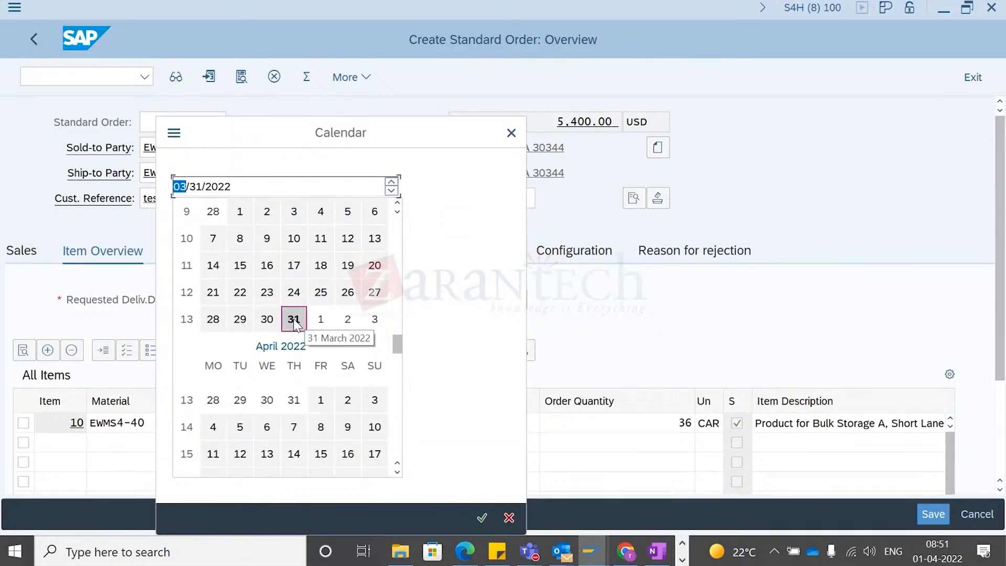
{"action": "double_click", "coordinate": [294, 319]}
{"action": "key", "text": "Return"}
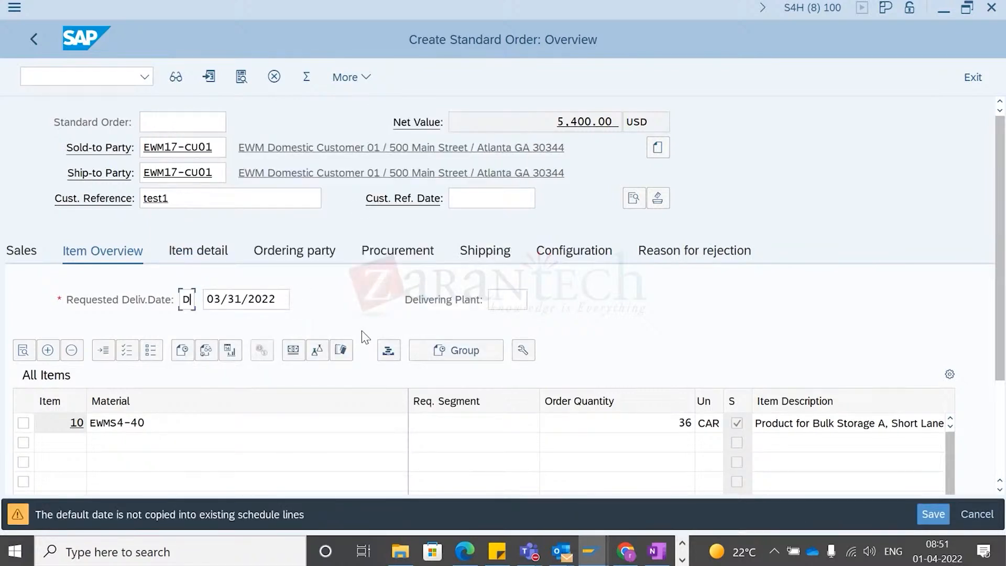
{"action": "key", "text": "Return"}
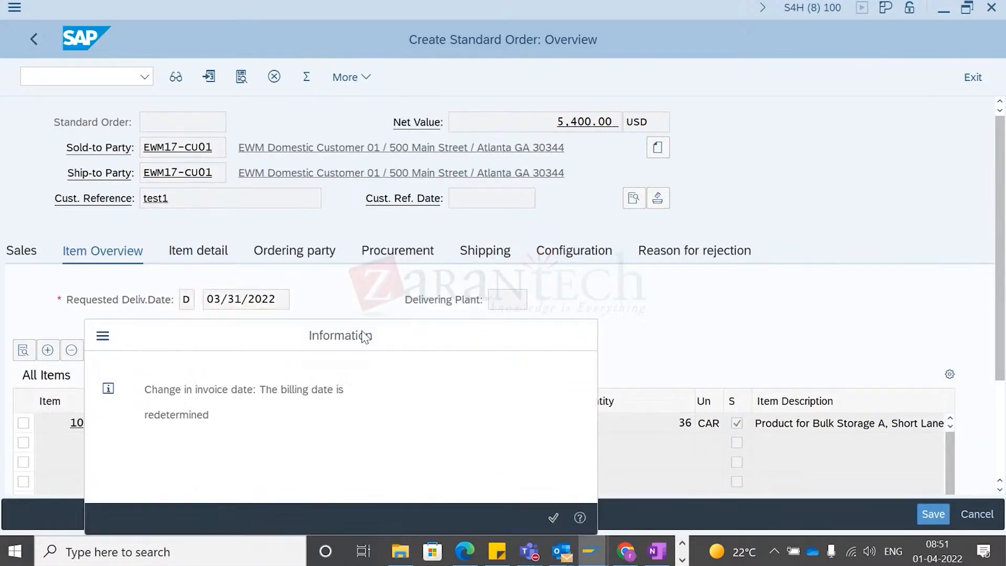
{"action": "key", "text": "Return"}
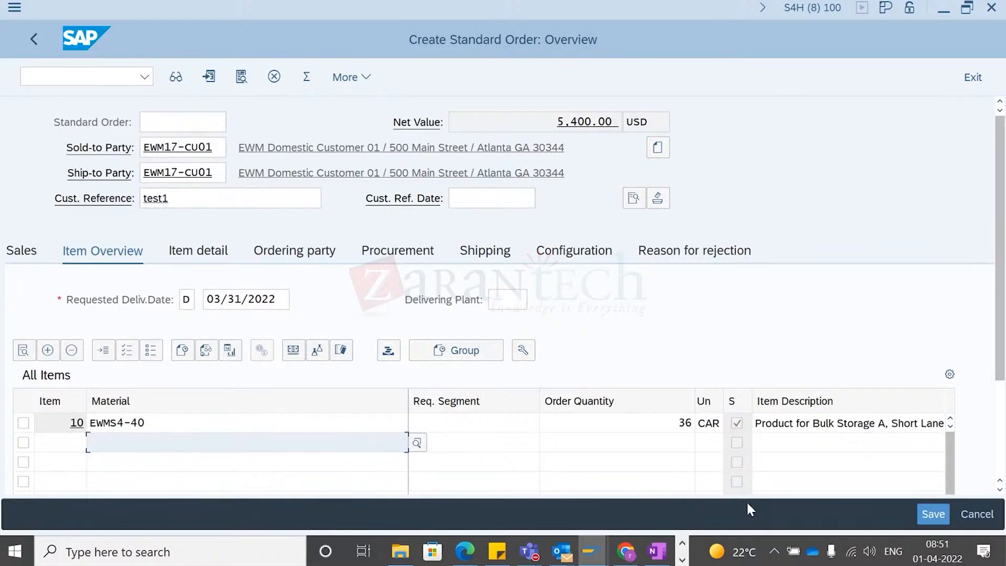
- Scroll across the item table columns to check the schedule line first dates
{"action": "scroll", "coordinate": [949, 354], "scroll_direction": "down", "scroll_amount": 2}
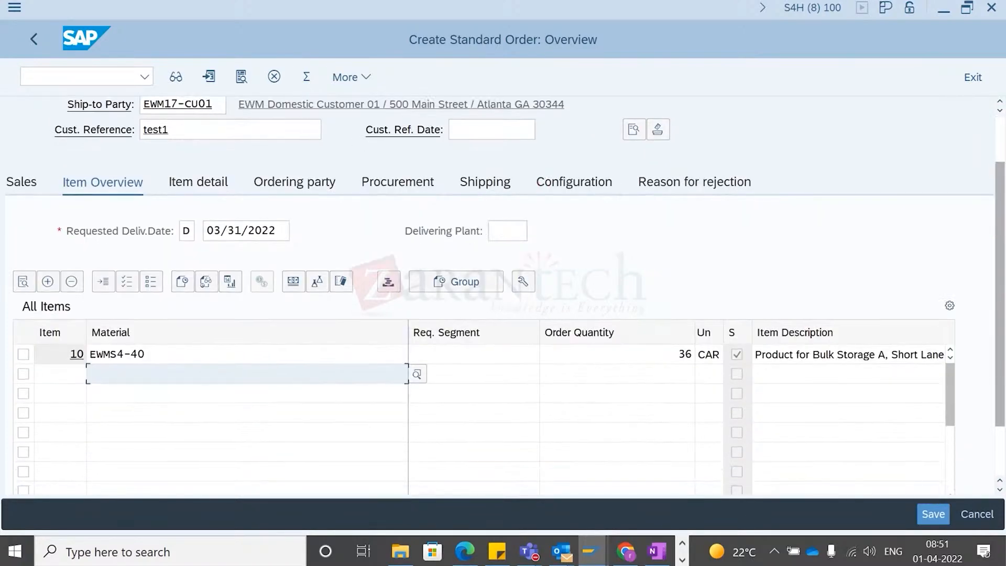
{"action": "scroll", "coordinate": [957, 360], "scroll_direction": "down", "scroll_amount": 2}
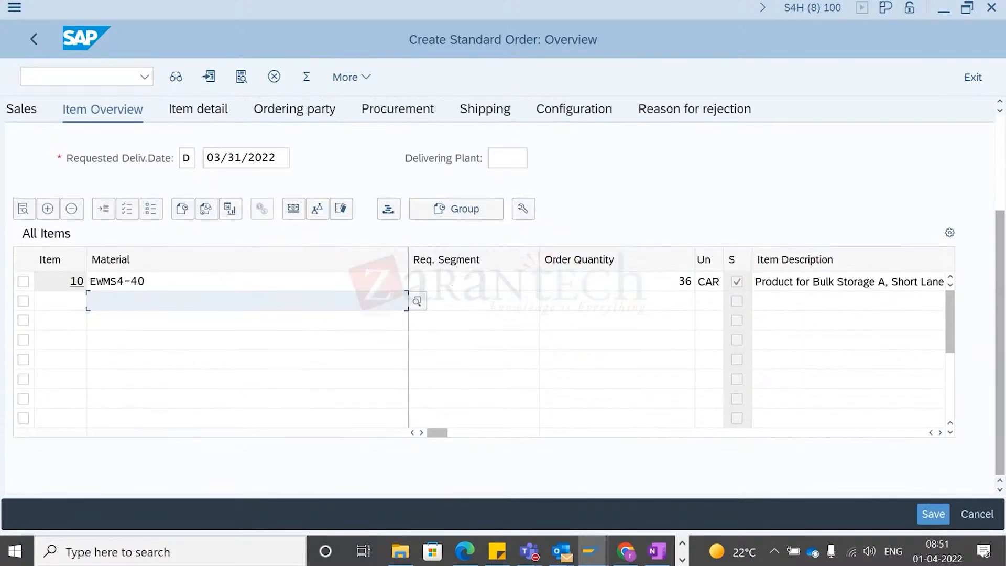
{"action": "left_click", "coordinate": [942, 433]}
{"action": "left_click", "coordinate": [942, 432]}
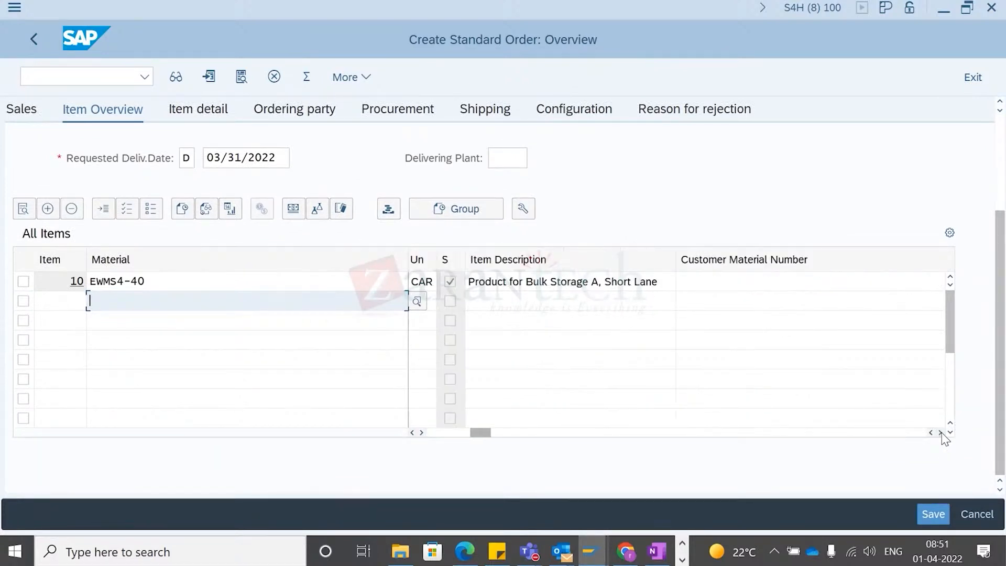
{"action": "left_click", "coordinate": [942, 433]}
{"action": "left_click", "coordinate": [942, 433]}
{"action": "left_click", "coordinate": [942, 433]}
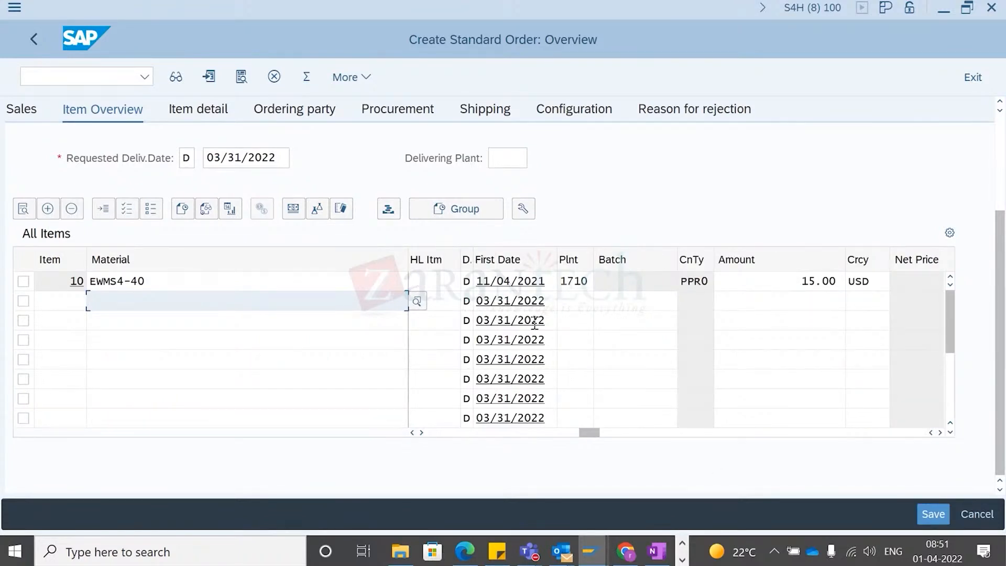
{"action": "left_click_drag", "start_coordinate": [589, 434], "coordinate": [838, 439]}
{"action": "left_click_drag", "start_coordinate": [914, 477], "coordinate": [364, 473]}
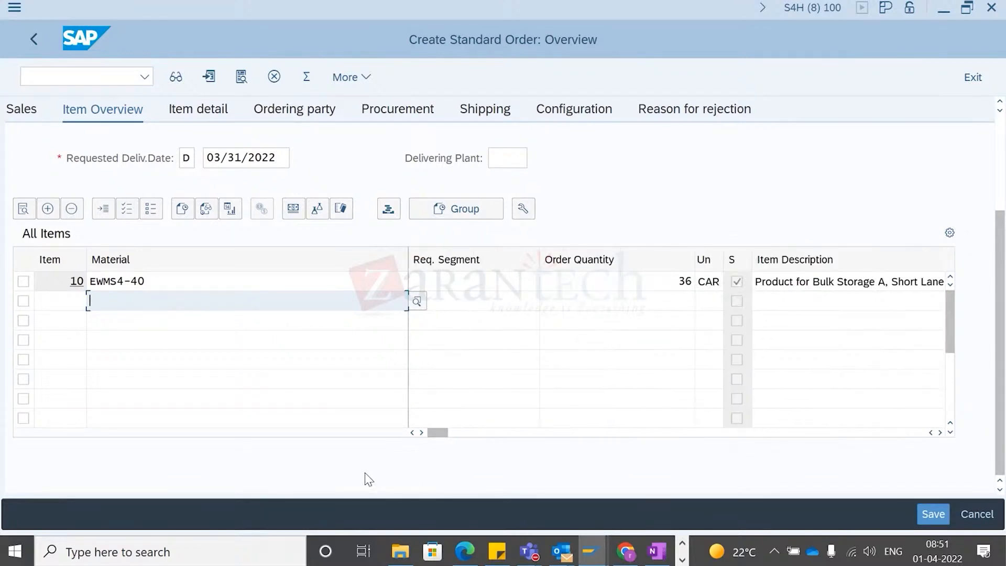
- Save the incomplete standard order and open order 4714 in display mode
{"action": "left_click", "coordinate": [933, 513]}
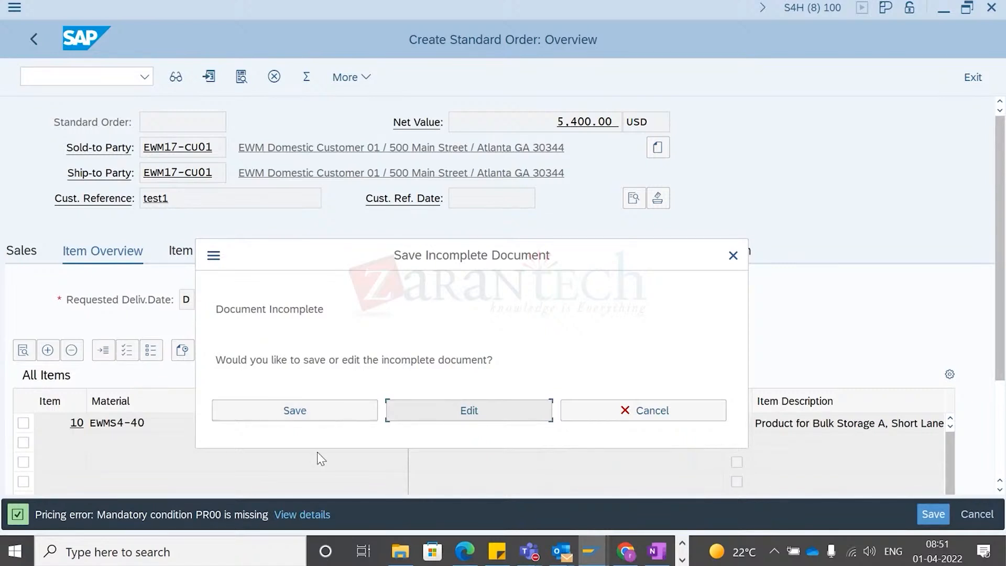
{"action": "left_click", "coordinate": [297, 406]}
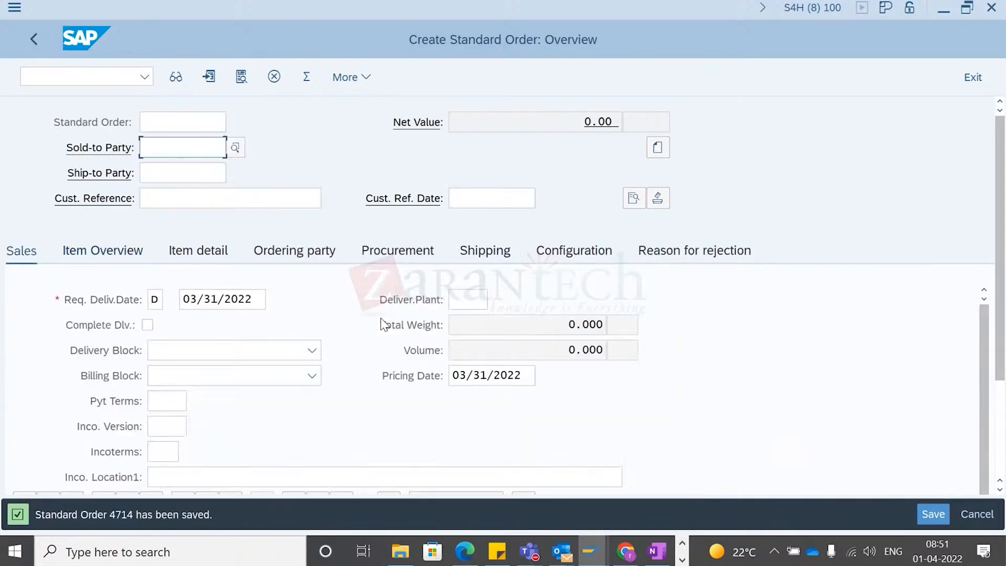
{"action": "left_click", "coordinate": [350, 80]}
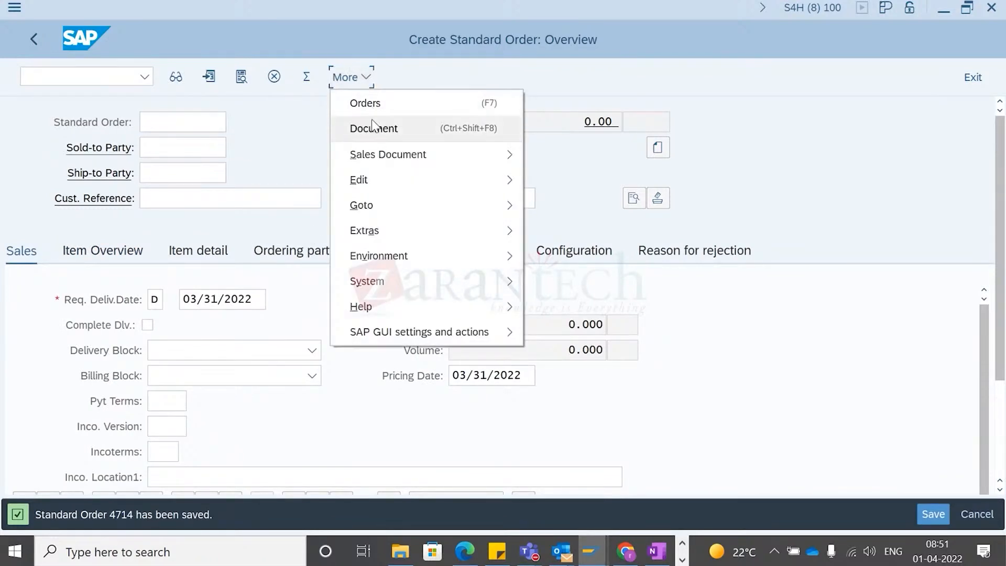
{"action": "mouse_move", "coordinate": [390, 156]}
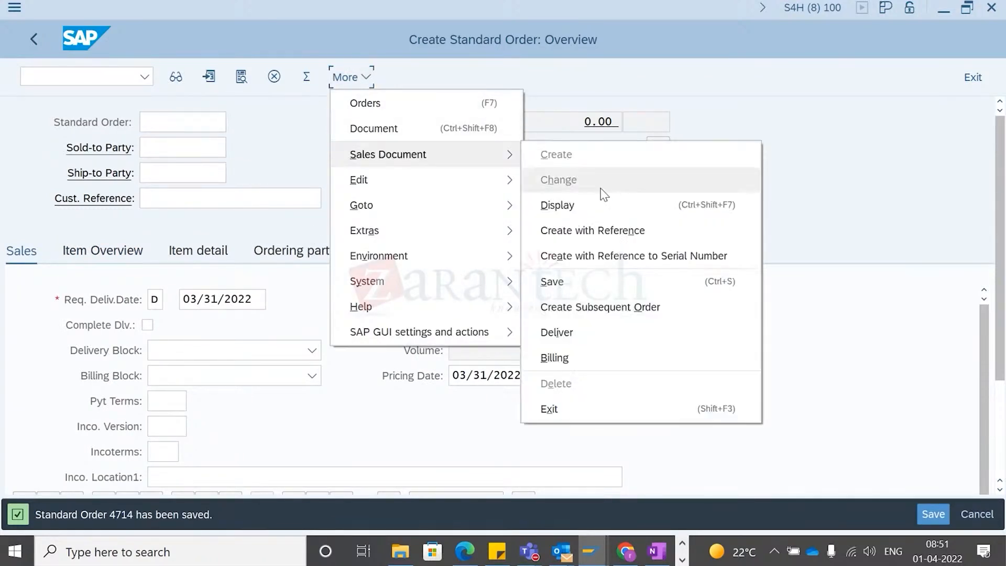
{"action": "left_click", "coordinate": [575, 204]}
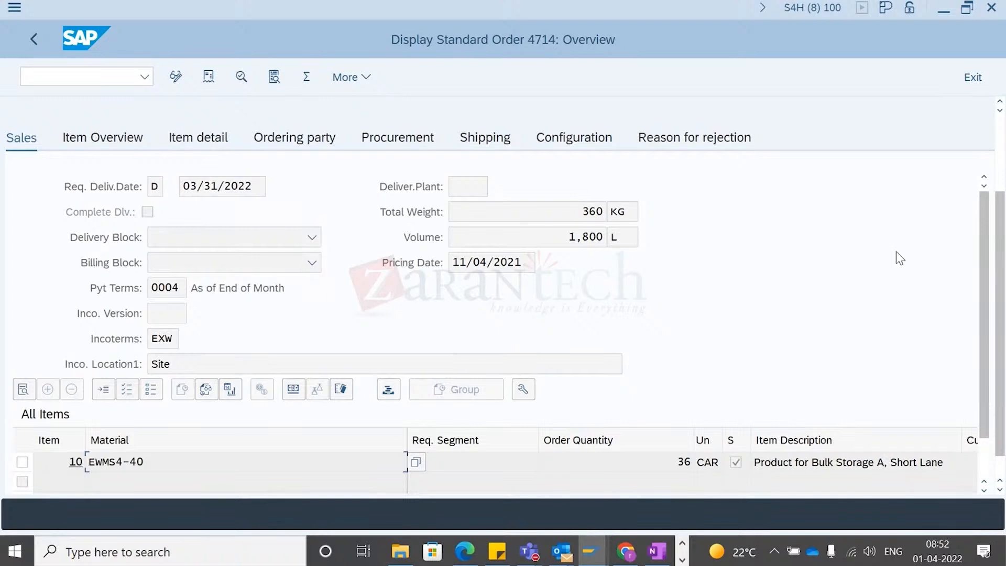
{"action": "scroll", "coordinate": [1003, 132], "scroll_direction": "up", "scroll_amount": 2}
{"action": "left_click_drag", "start_coordinate": [188, 119], "coordinate": [63, 124]}
- Try to create an outbound delivery for order 4714 from shipping point 1710
{"action": "left_click", "coordinate": [74, 75]}
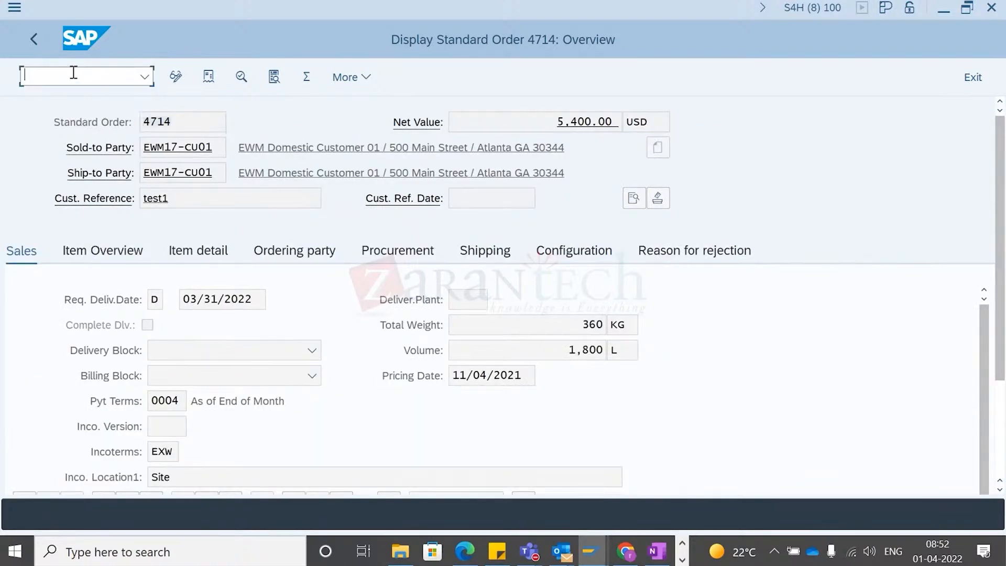
{"action": "type", "text": "/ovl01n"}
{"action": "key", "text": "Return"}
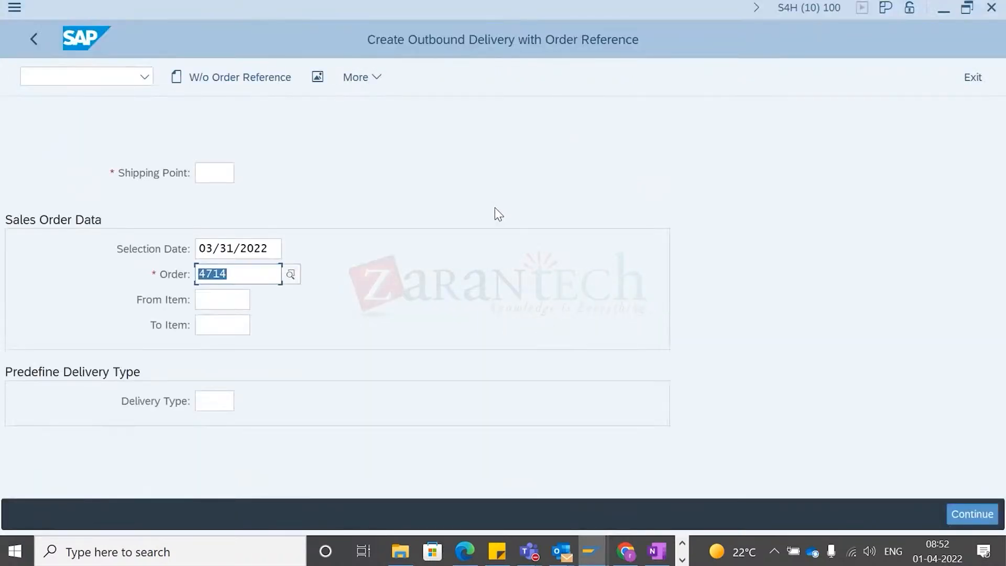
{"action": "left_click", "coordinate": [226, 174]}
{"action": "key", "text": "BackSpace"}
{"action": "left_click", "coordinate": [244, 173]}
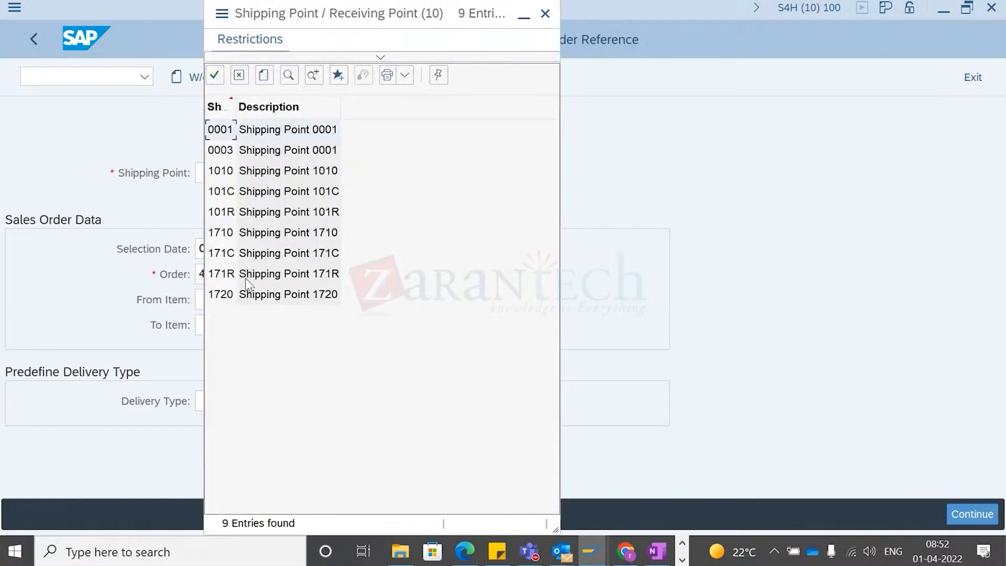
{"action": "left_click", "coordinate": [221, 235]}
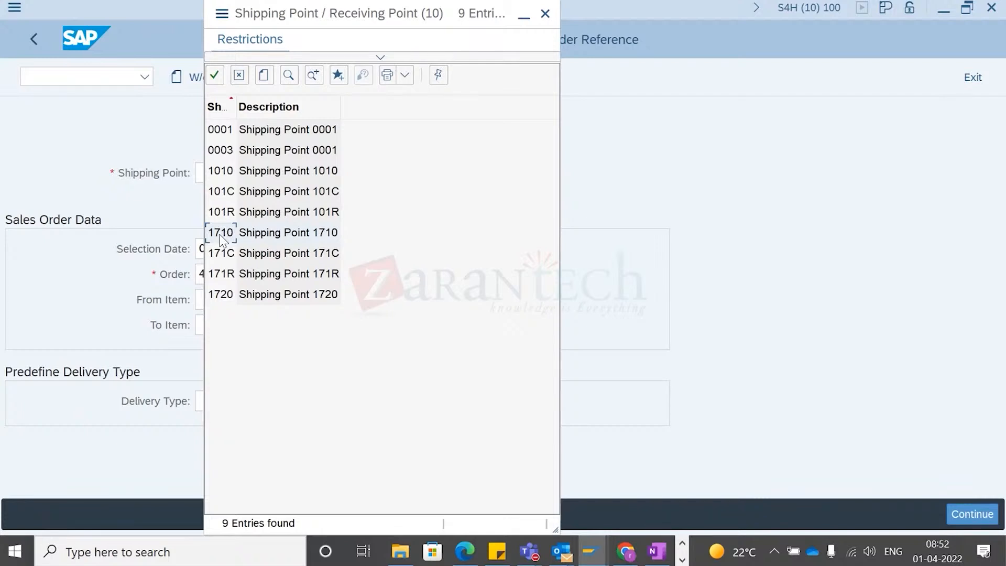
{"action": "double_click", "coordinate": [222, 235]}
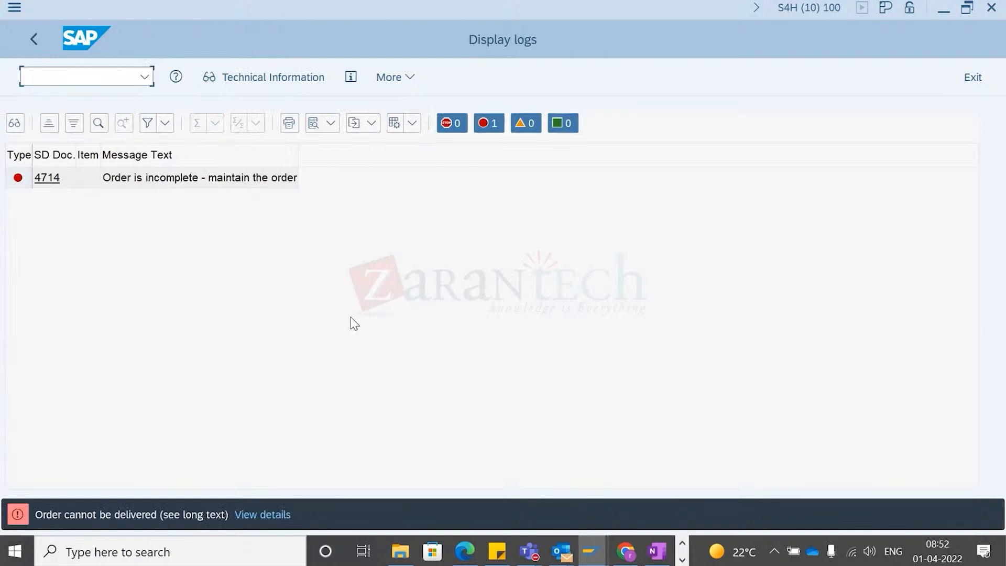
{"action": "left_click", "coordinate": [21, 182]}
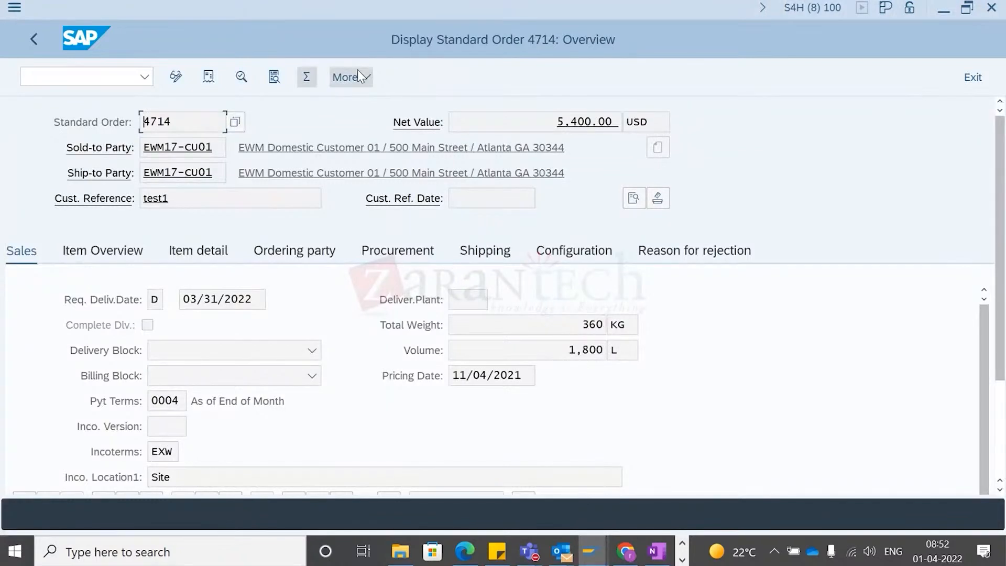
{"action": "left_click", "coordinate": [357, 72]}
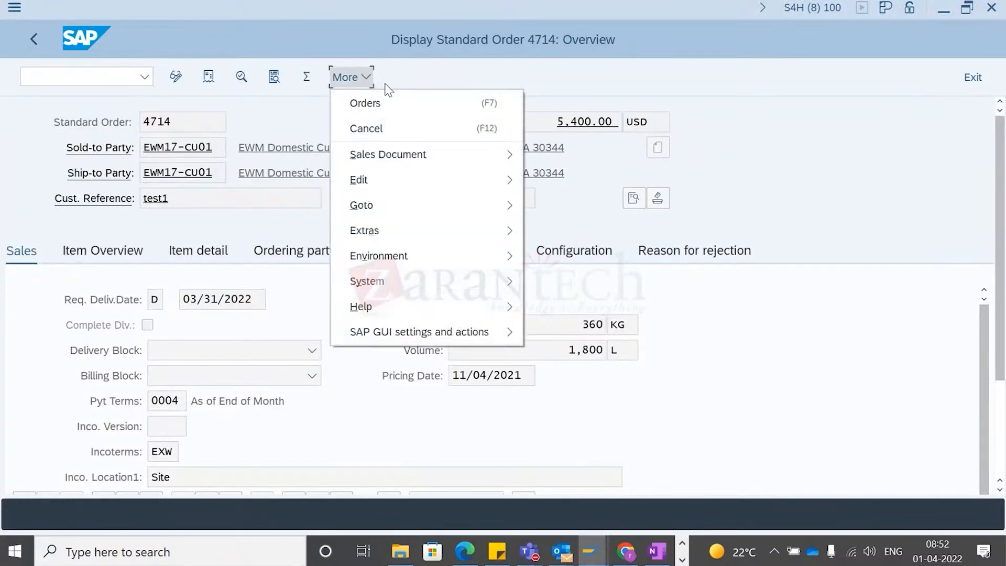
{"action": "left_click", "coordinate": [441, 107]}
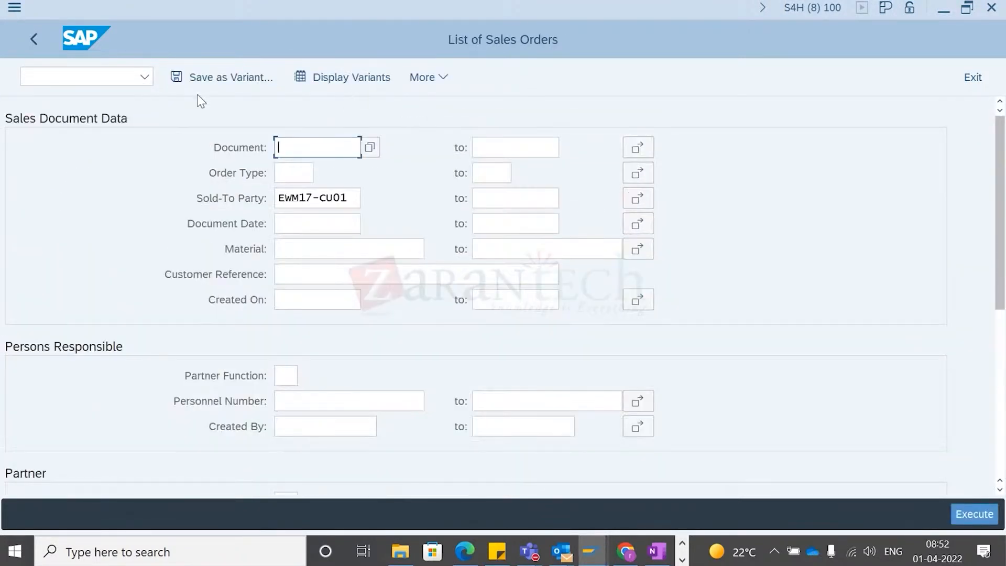
{"action": "left_click", "coordinate": [33, 39]}
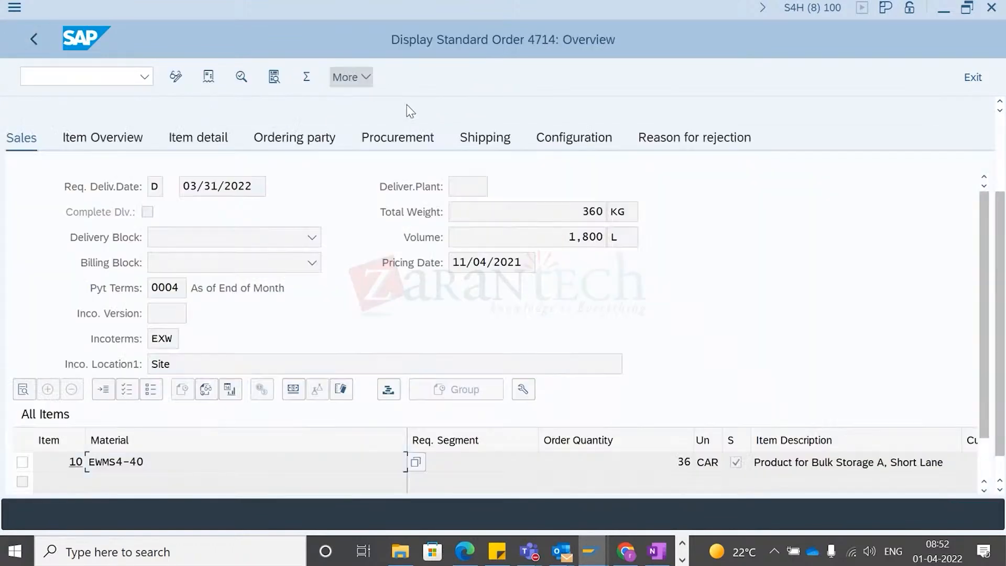
- Open the incompletion log of order 4714 and review item 10's pricing conditions
{"action": "left_click", "coordinate": [365, 77]}
{"action": "mouse_move", "coordinate": [431, 164]}
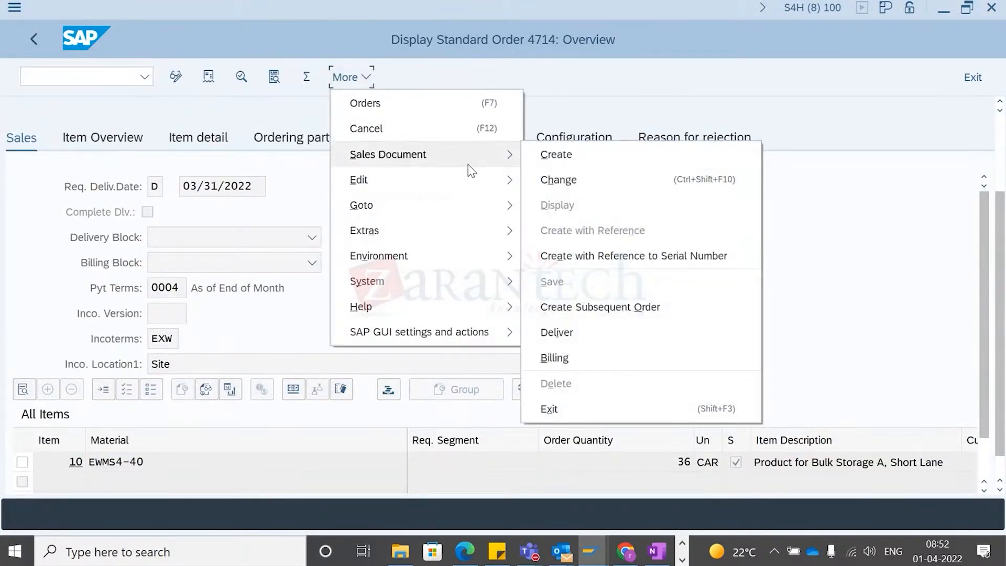
{"action": "mouse_move", "coordinate": [474, 192]}
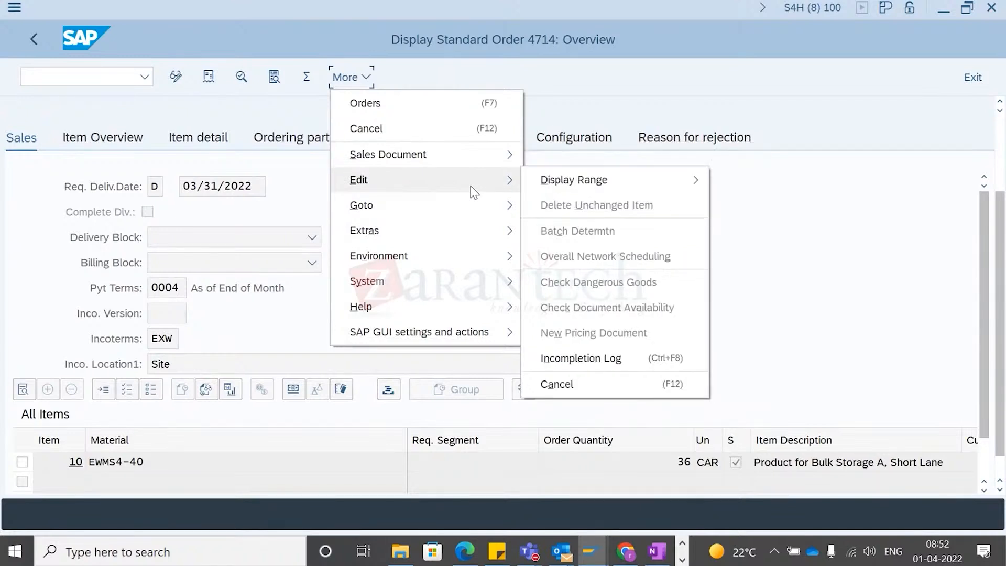
{"action": "left_click", "coordinate": [581, 358]}
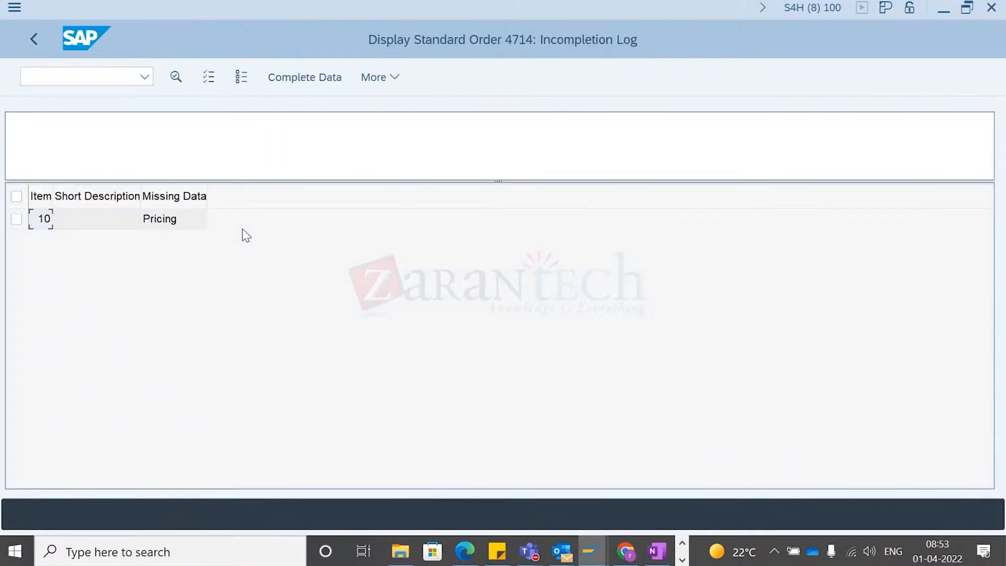
{"action": "left_click", "coordinate": [14, 221]}
{"action": "double_click", "coordinate": [167, 220]}
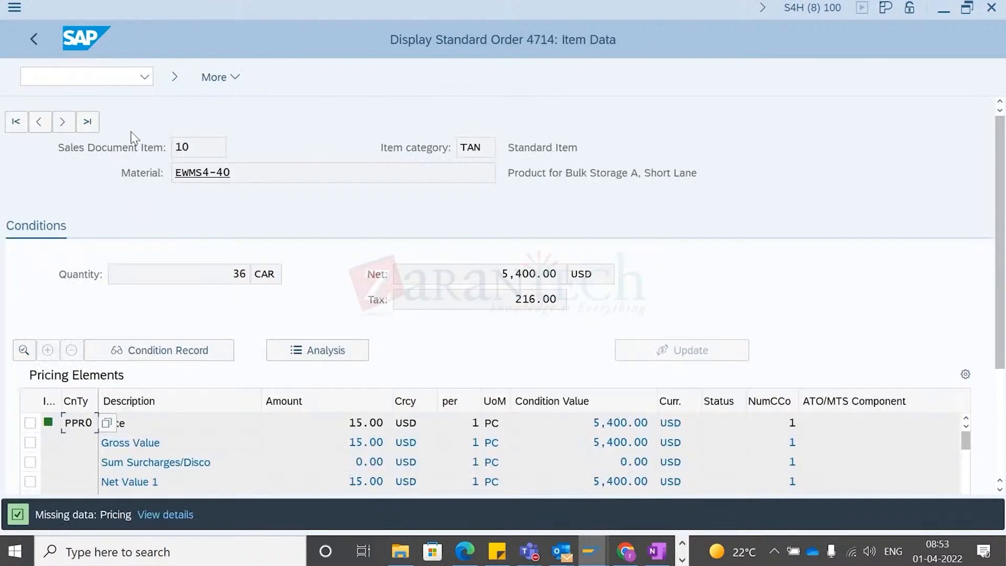
{"action": "scroll", "coordinate": [561, 402], "scroll_direction": "down", "scroll_amount": 10}
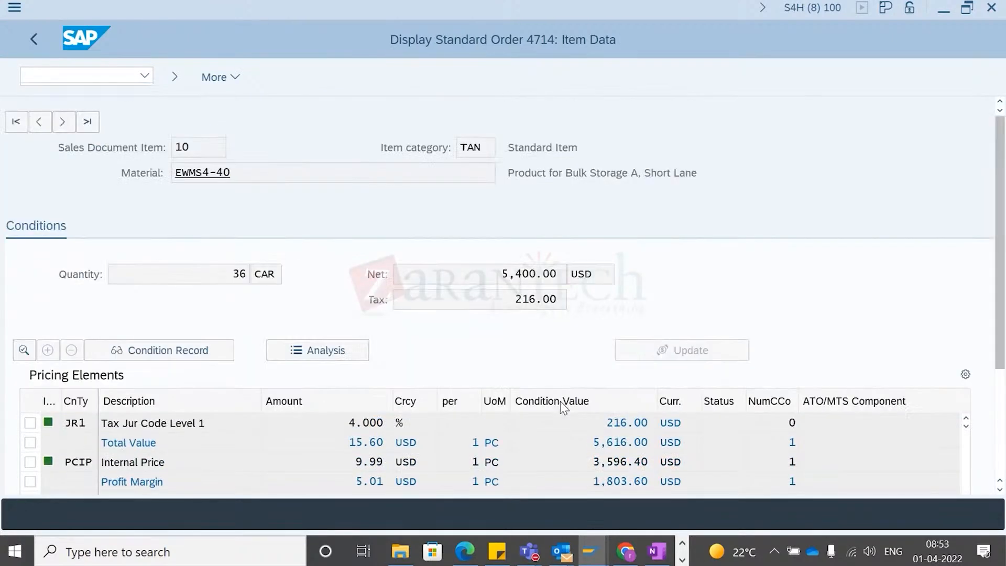
{"action": "scroll", "coordinate": [423, 441], "scroll_direction": "down", "scroll_amount": 5}
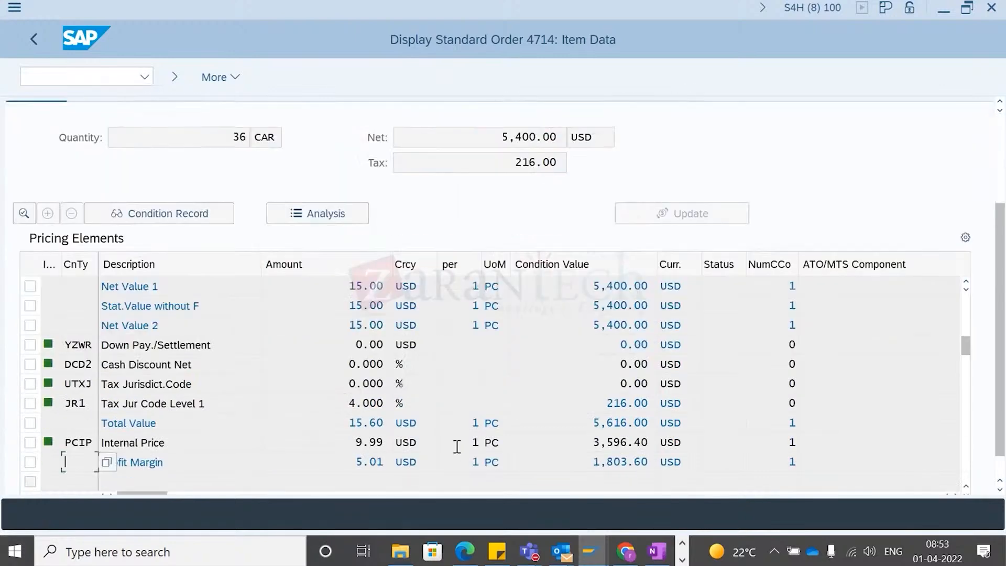
- Leave item 10's pricing view and the incompletion log to return to the order 4714 overview
{"action": "scroll", "coordinate": [464, 440], "scroll_direction": "up", "scroll_amount": 10}
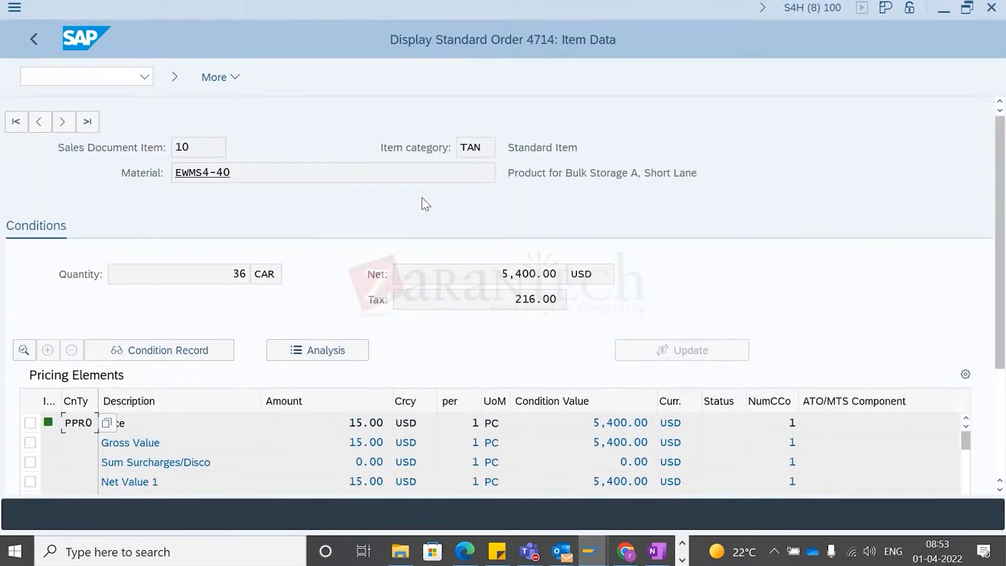
{"action": "left_click", "coordinate": [36, 38]}
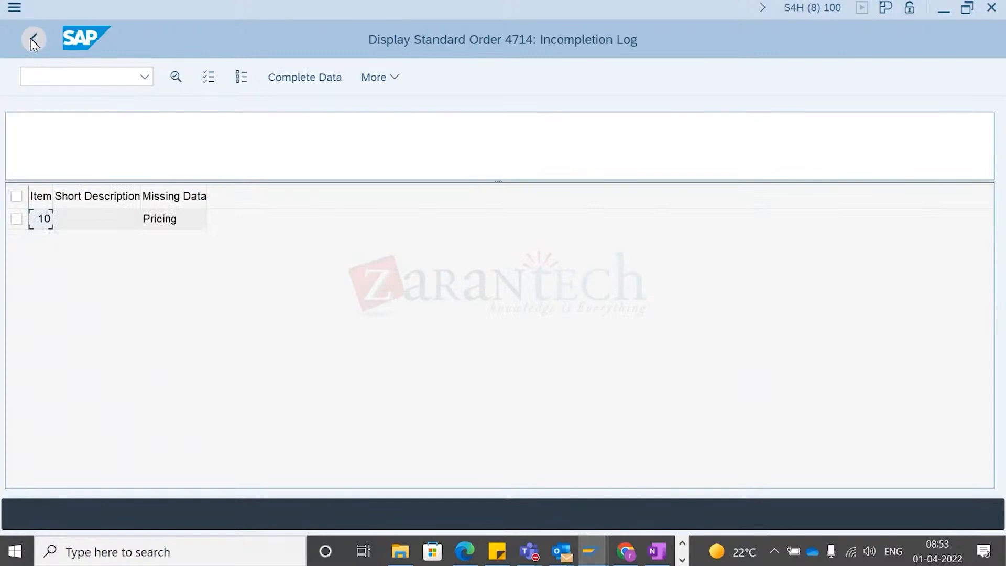
{"action": "left_click", "coordinate": [31, 39]}
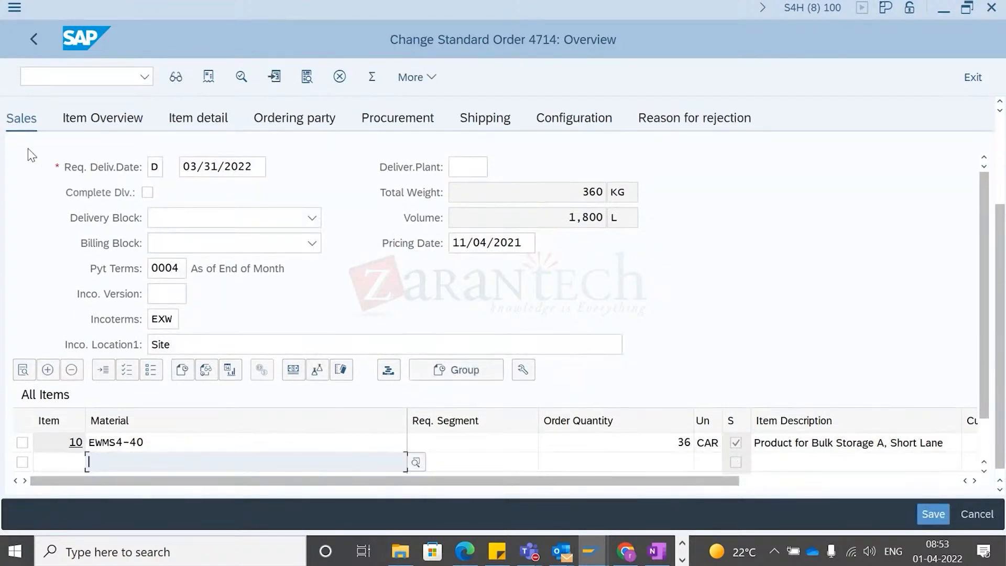
- Open the item overview of order 4714 and review its item table
{"action": "left_click", "coordinate": [103, 117]}
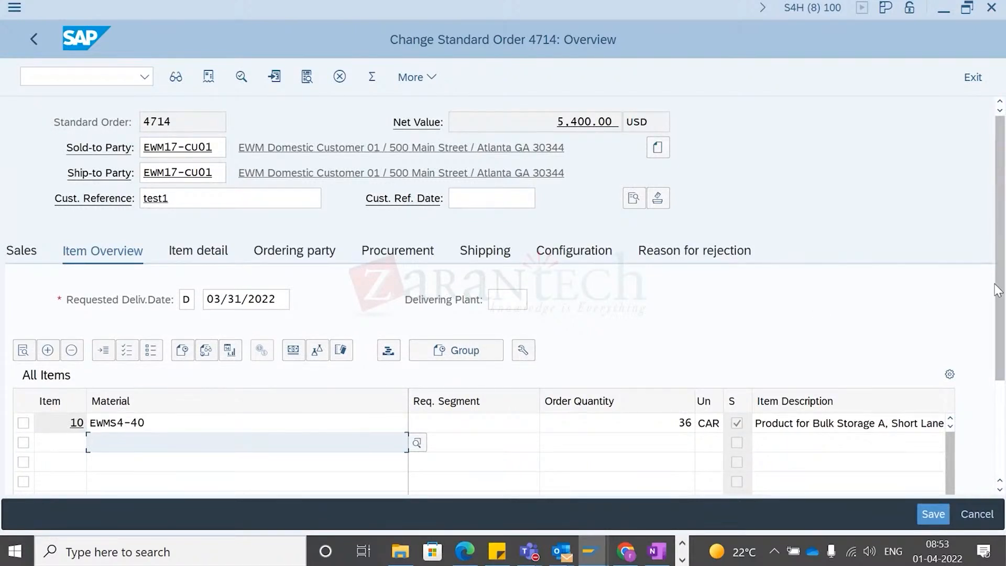
{"action": "left_click_drag", "start_coordinate": [998, 264], "coordinate": [999, 377]}
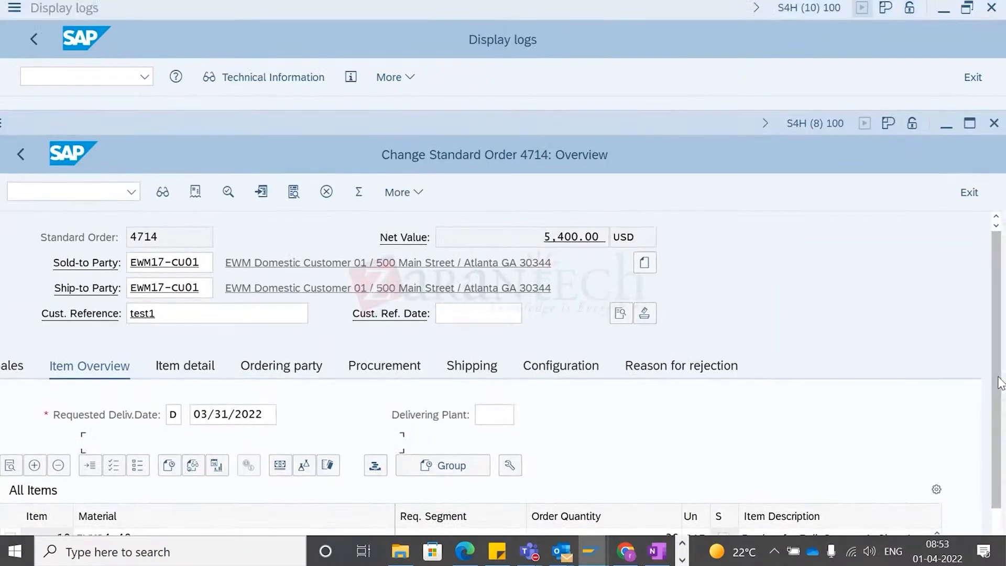
{"action": "left_click", "coordinate": [970, 123]}
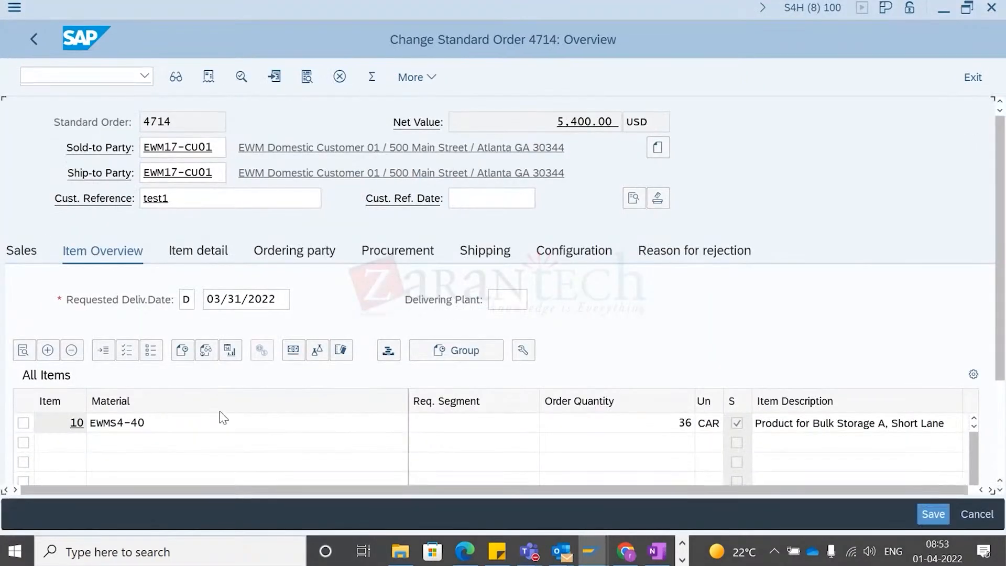
{"action": "left_click", "coordinate": [194, 419]}
{"action": "scroll", "coordinate": [200, 427], "scroll_direction": "down", "scroll_amount": 2}
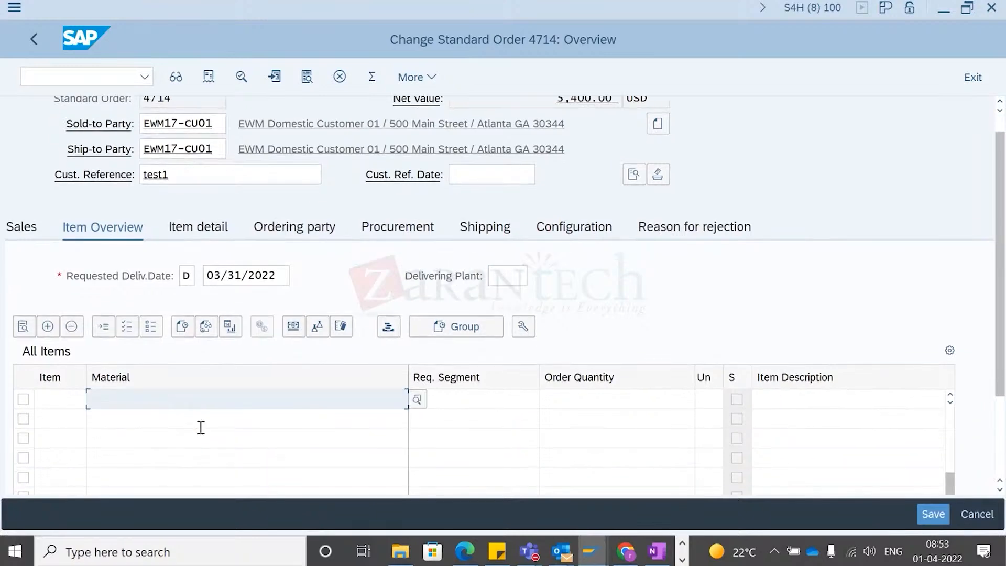
{"action": "scroll", "coordinate": [201, 428], "scroll_direction": "down", "scroll_amount": 3}
{"action": "scroll", "coordinate": [346, 429], "scroll_direction": "up", "scroll_amount": 5}
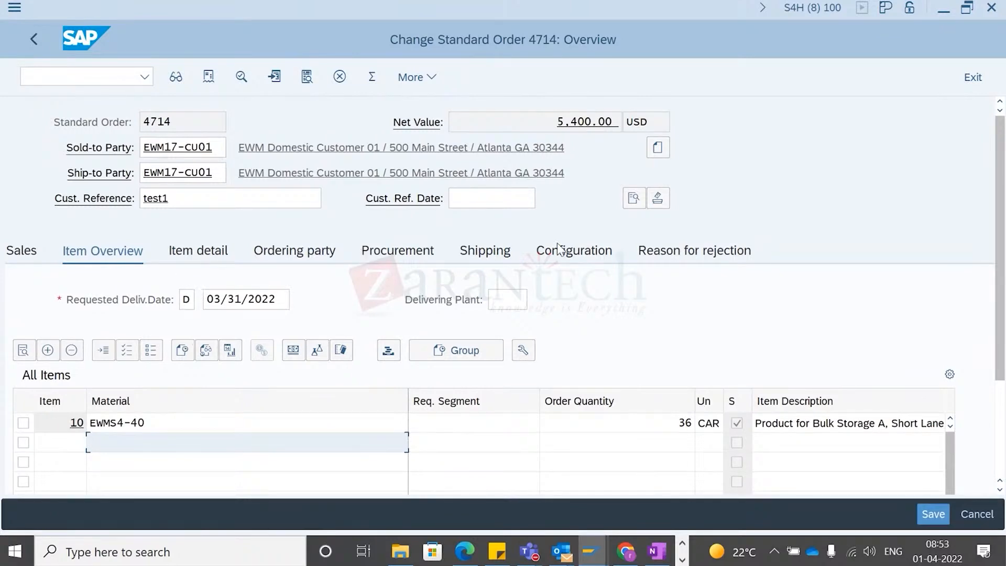
{"action": "left_click_drag", "start_coordinate": [1001, 262], "coordinate": [1004, 292]}
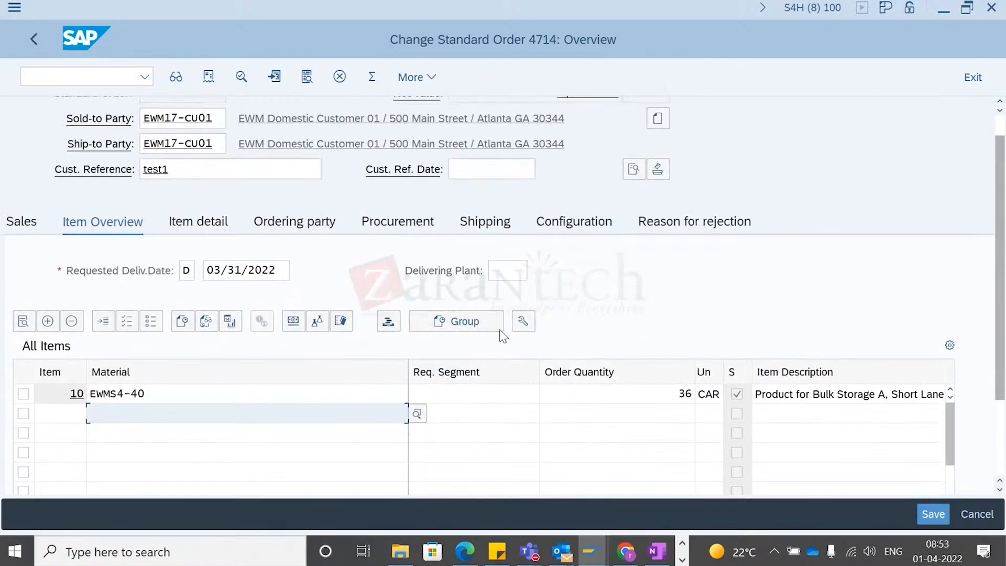
- Open item 10 of order 4714 and review its pricing conditions, including the PPR0 price amount
{"action": "double_click", "coordinate": [74, 394]}
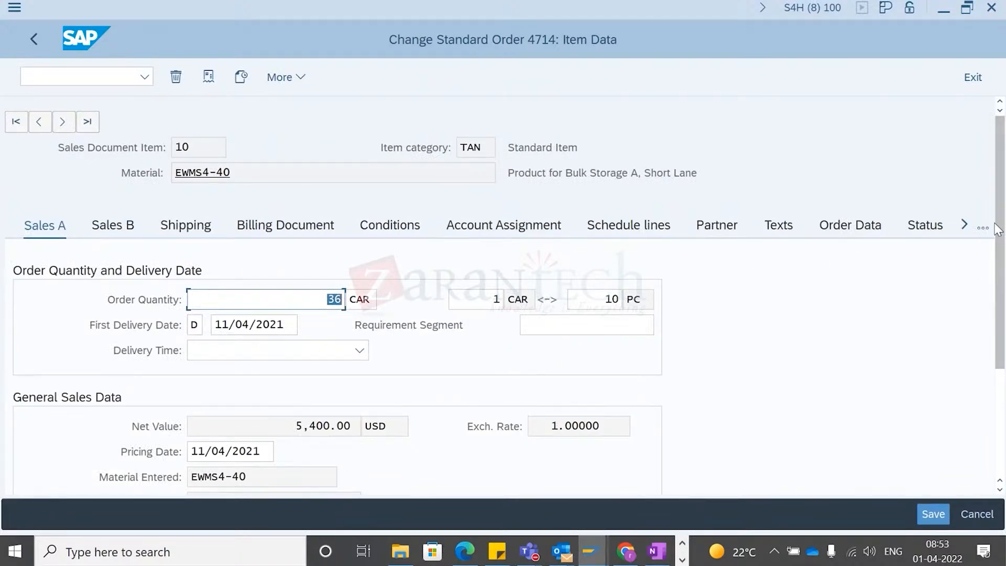
{"action": "scroll", "coordinate": [1002, 277], "scroll_direction": "down", "scroll_amount": 1}
{"action": "scroll", "coordinate": [1002, 278], "scroll_direction": "down", "scroll_amount": 3}
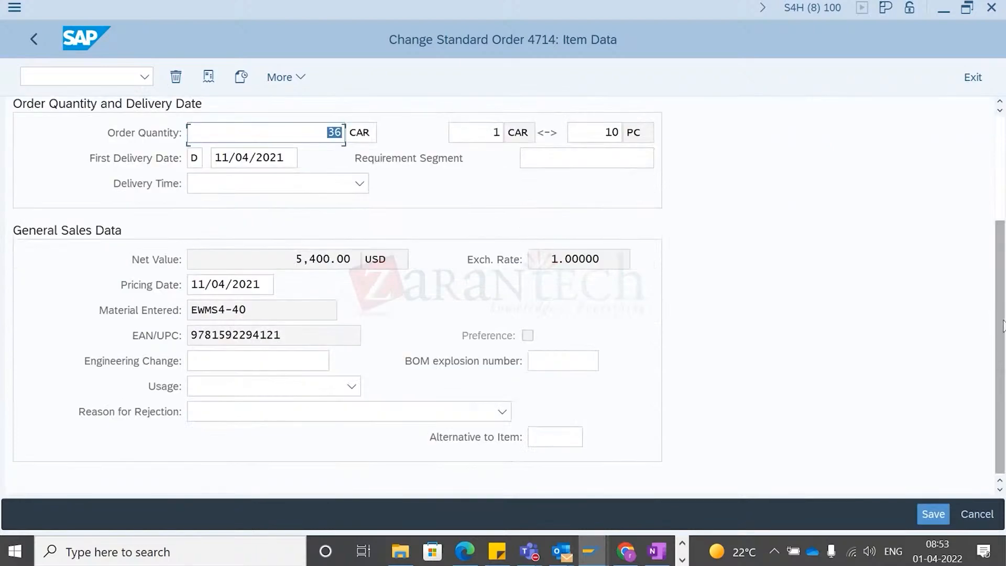
{"action": "scroll", "coordinate": [1003, 278], "scroll_direction": "up", "scroll_amount": 3}
{"action": "left_click", "coordinate": [367, 198]}
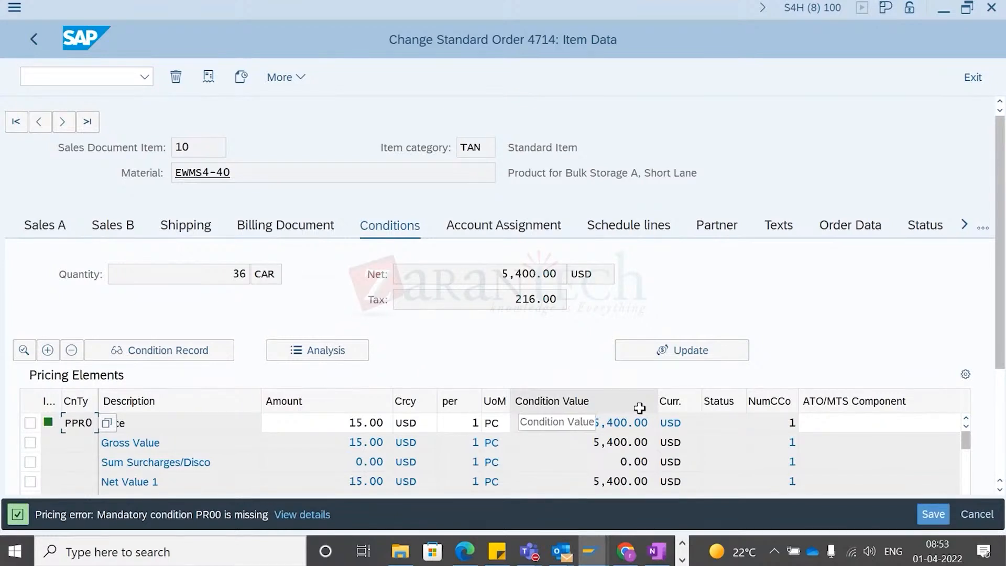
{"action": "left_click", "coordinate": [340, 429]}
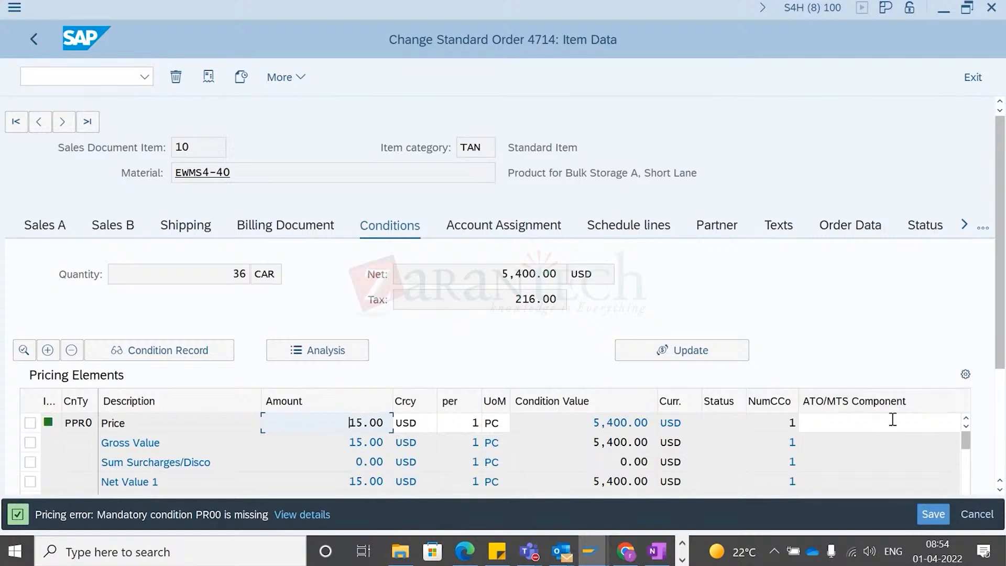
{"action": "left_click_drag", "start_coordinate": [1003, 287], "coordinate": [1003, 398]}
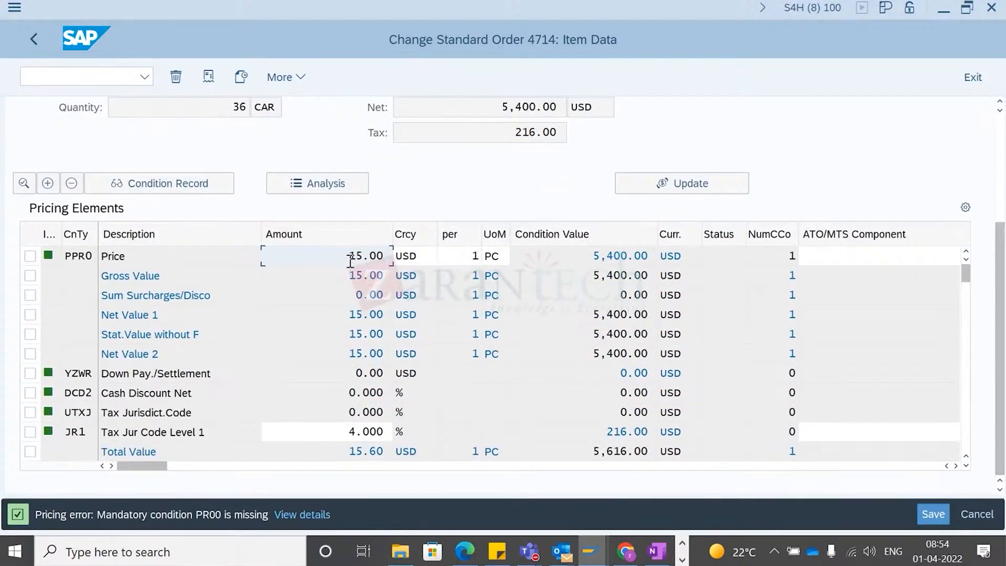
- Open the details of the missing PR00 pricing condition error and close them
{"action": "left_click", "coordinate": [293, 514]}
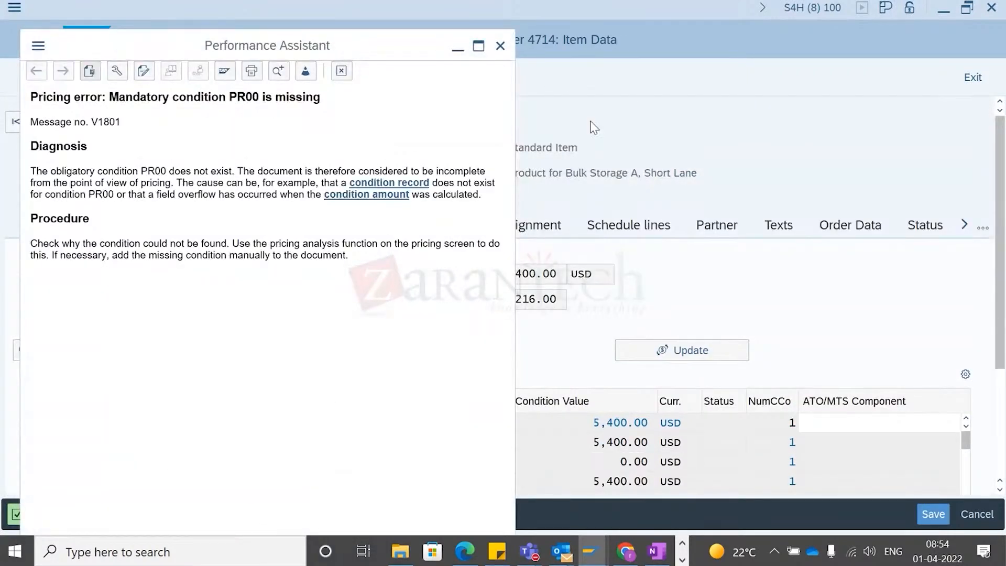
{"action": "left_click", "coordinate": [500, 46]}
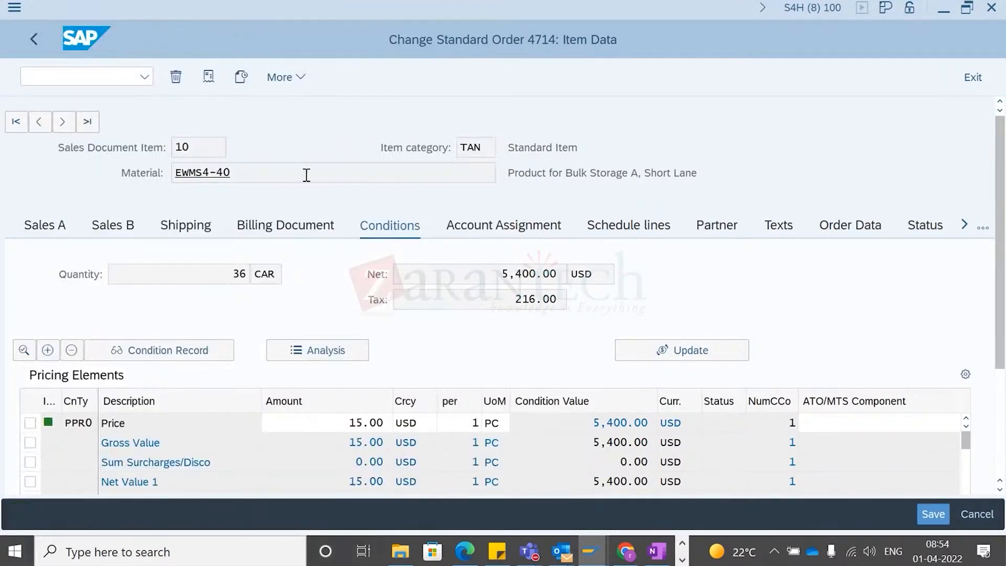
{"action": "left_click", "coordinate": [301, 423]}
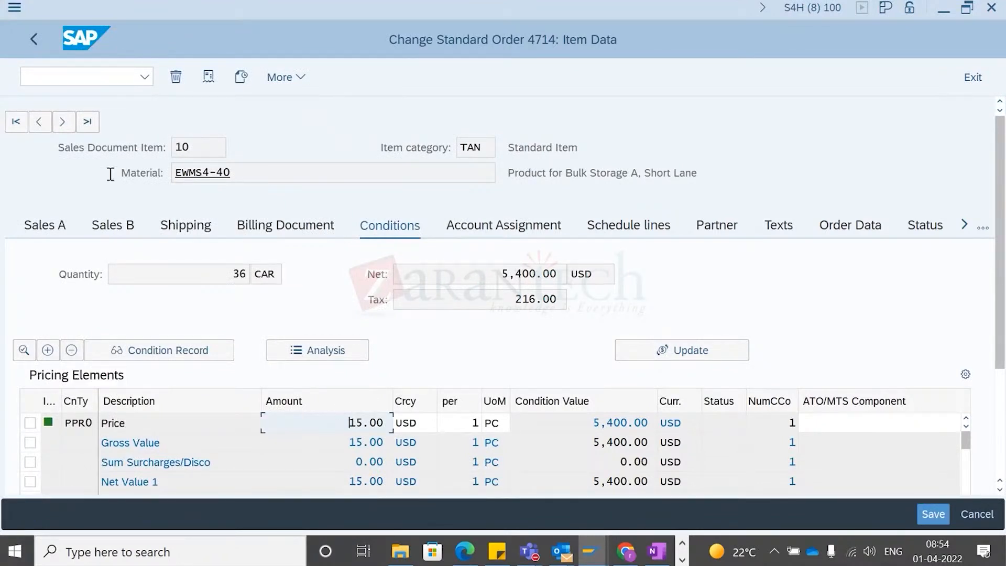
- Switch to the window displaying reference order 4430 and review its header pricing conditions
{"action": "key", "text": "alt+Tab"}
{"action": "key", "text": "alt+Tab"}
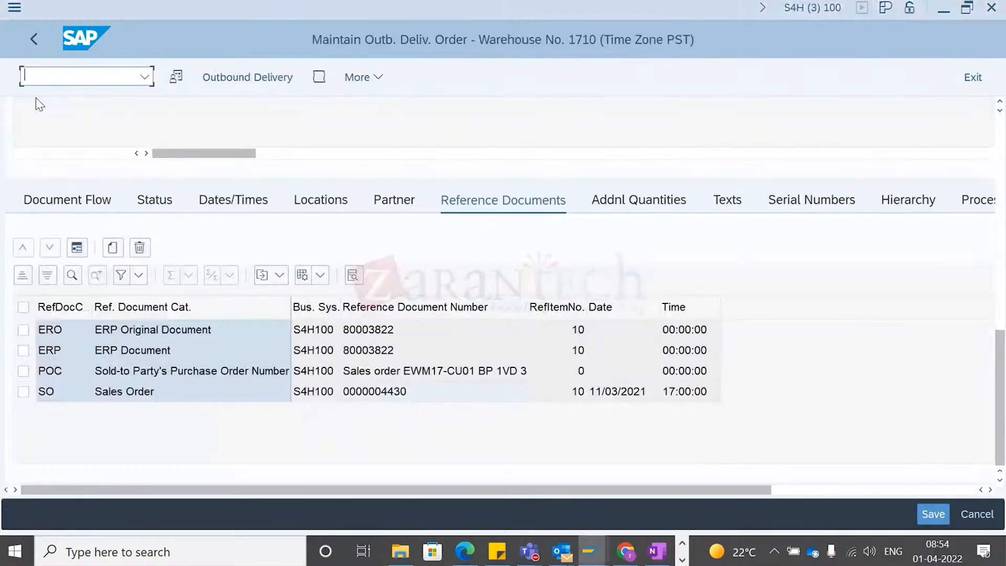
{"action": "key", "text": "alt+Tab"}
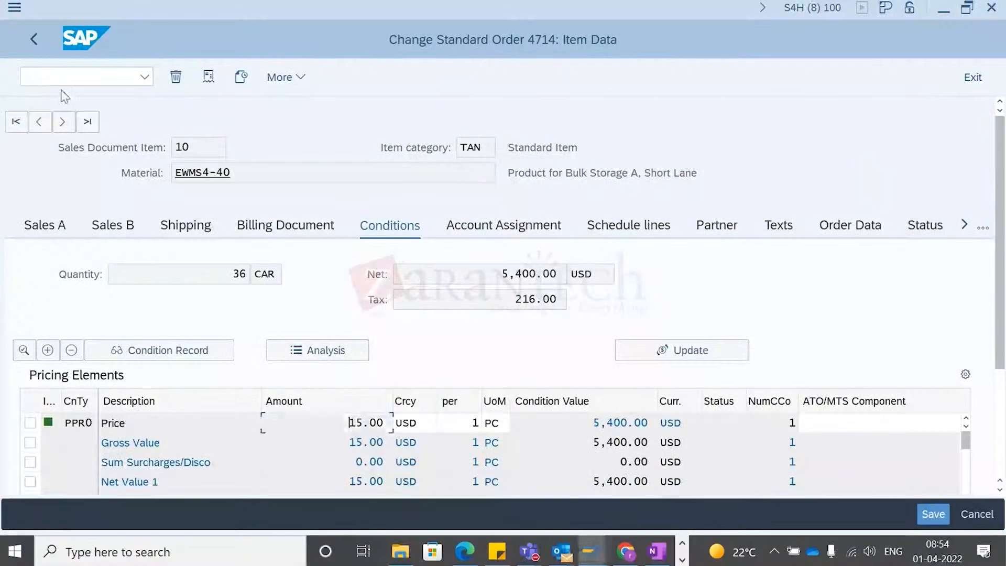
{"action": "key", "text": "alt+Tab"}
{"action": "key", "text": "alt+Tab"}
{"action": "key", "text": "alt+Tab"}
{"action": "key", "text": "alt+Tab"}
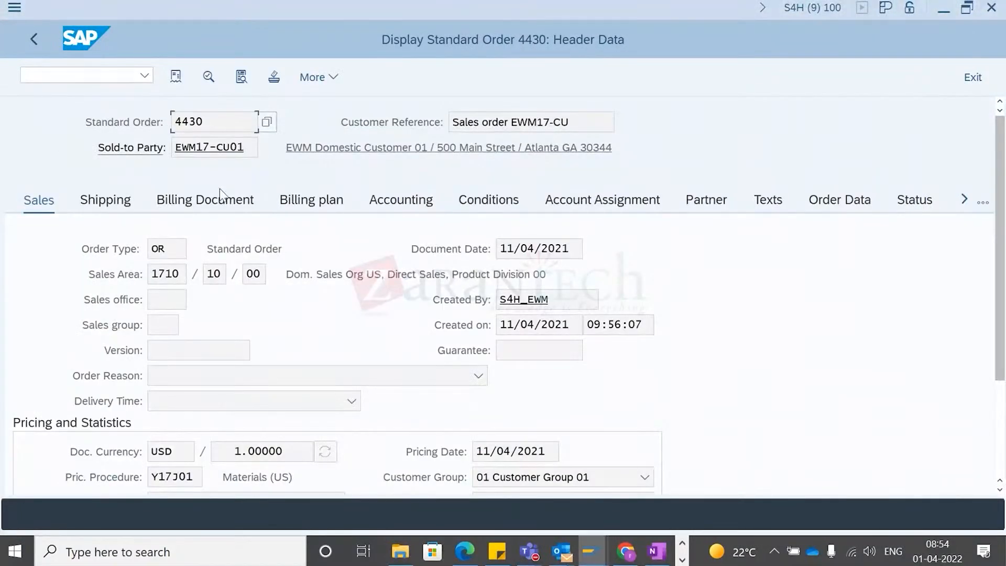
{"action": "left_click", "coordinate": [495, 204]}
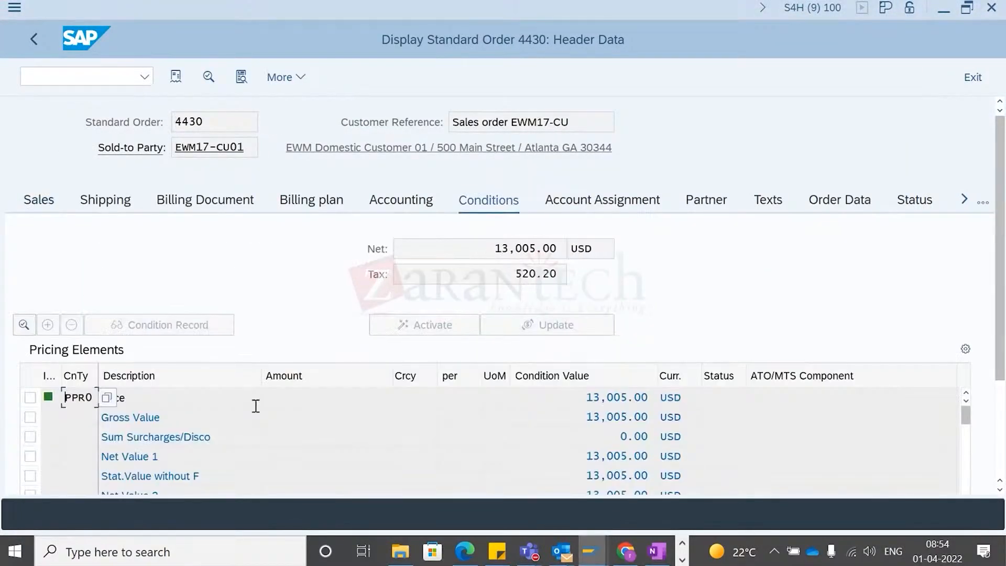
{"action": "left_click", "coordinate": [548, 397]}
{"action": "scroll", "coordinate": [208, 447], "scroll_direction": "down", "scroll_amount": 5}
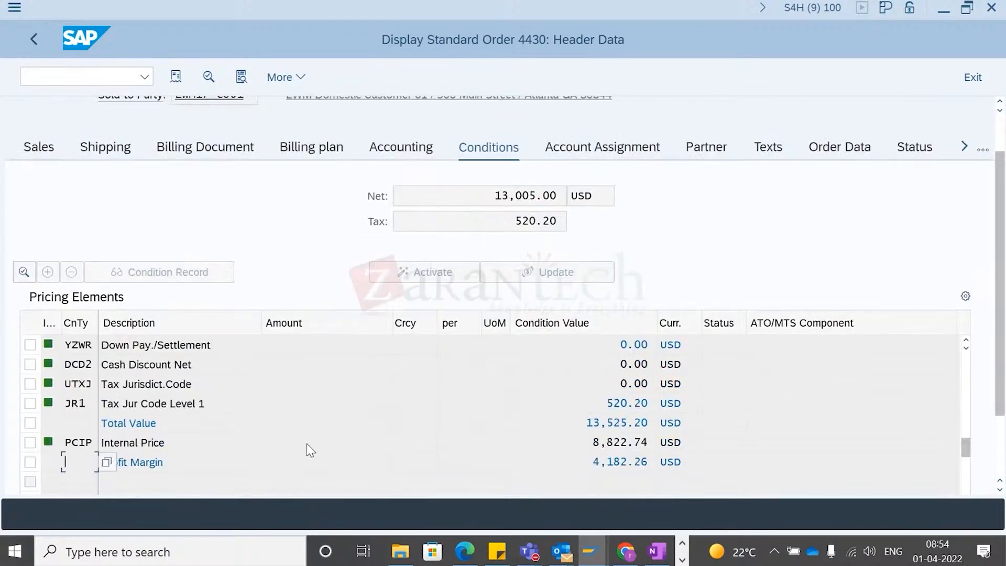
{"action": "scroll", "coordinate": [333, 462], "scroll_direction": "up", "scroll_amount": 1}
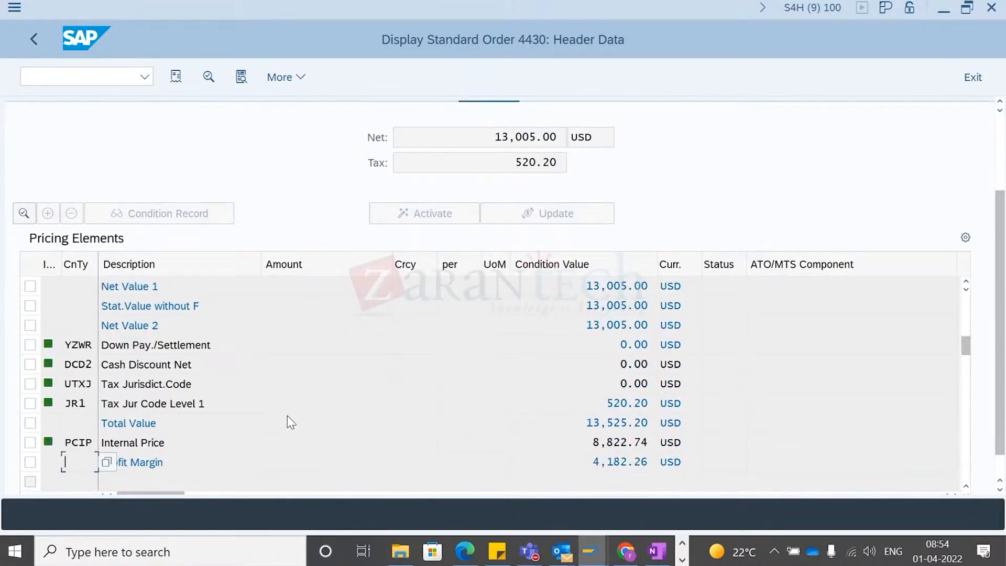
{"action": "scroll", "coordinate": [244, 348], "scroll_direction": "up", "scroll_amount": 5}
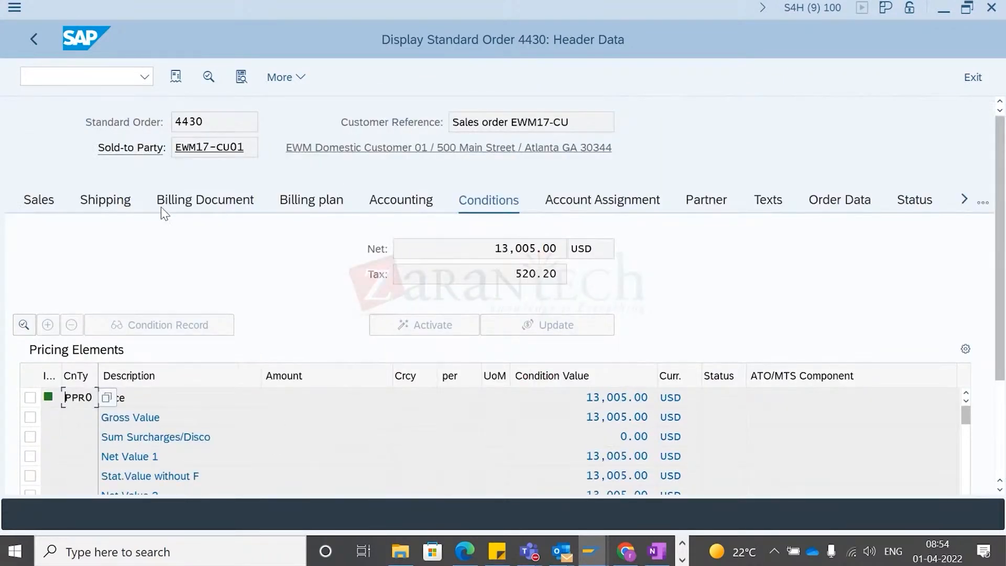
- Go to the item overview of order 4430
{"action": "left_click", "coordinate": [46, 208]}
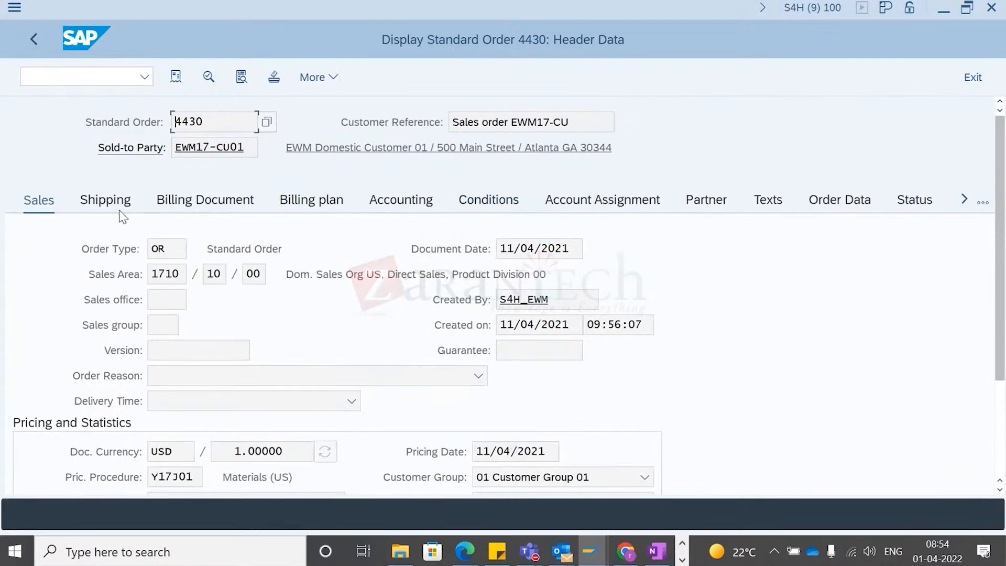
{"action": "left_click", "coordinate": [316, 77]}
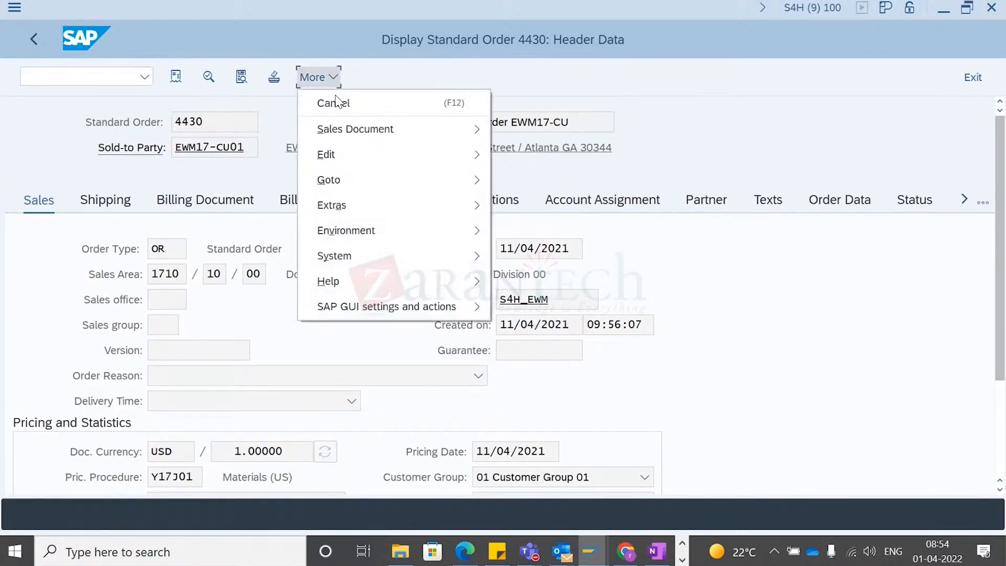
{"action": "mouse_move", "coordinate": [422, 157]}
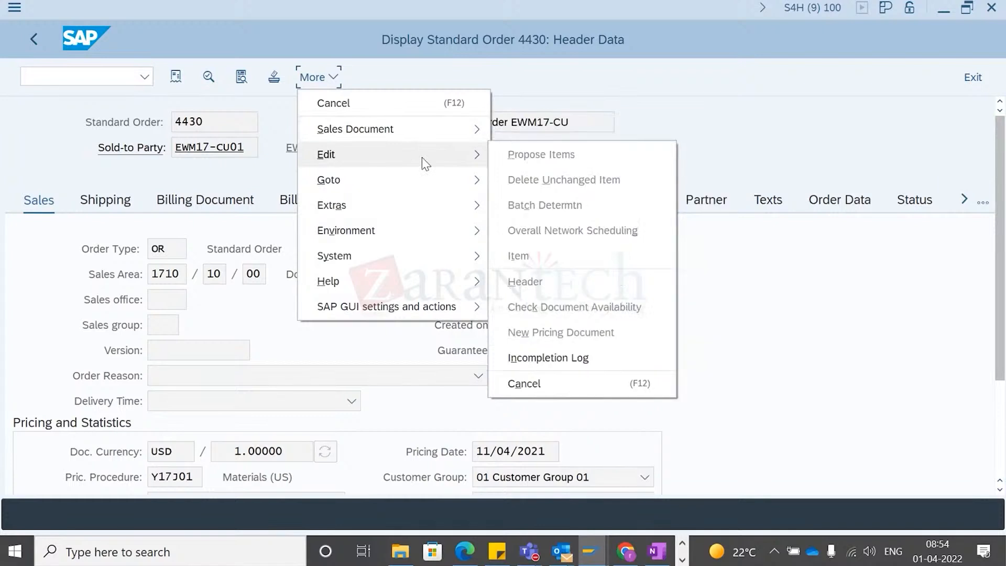
{"action": "mouse_move", "coordinate": [445, 178]}
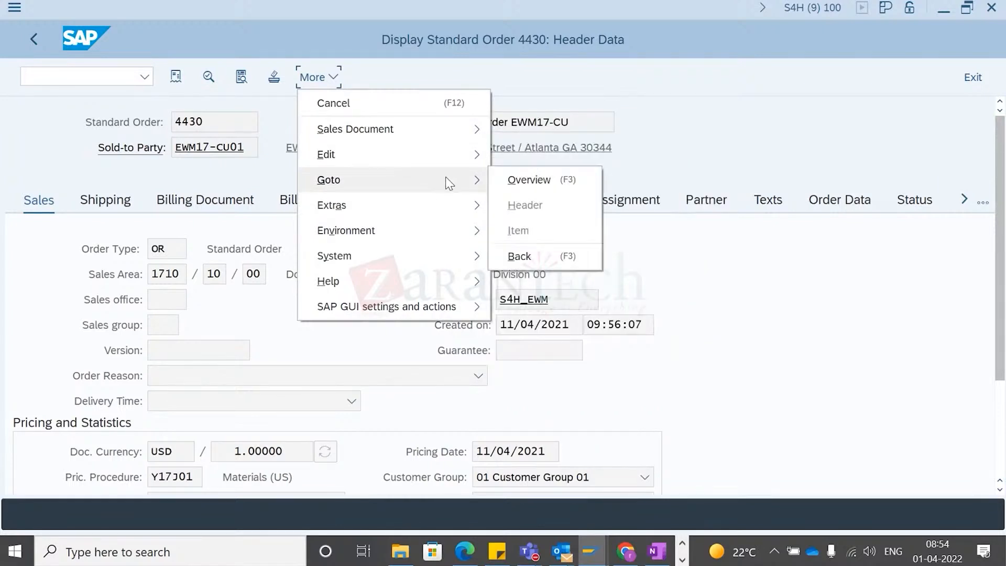
{"action": "left_click", "coordinate": [529, 180]}
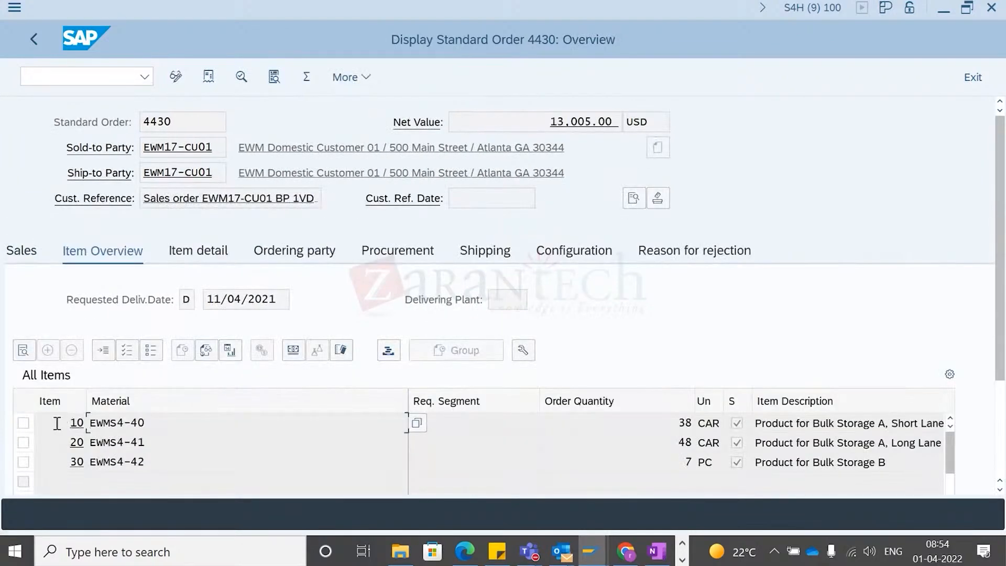
- Open item 10 of order 4430 and examine its pricing conditions against order 4714
{"action": "double_click", "coordinate": [56, 423]}
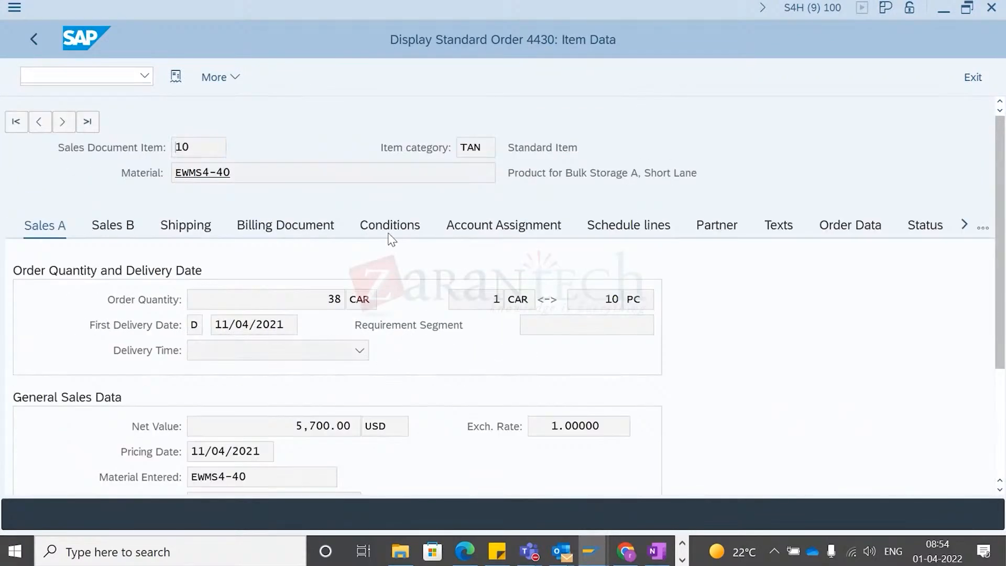
{"action": "left_click", "coordinate": [389, 235]}
{"action": "scroll", "coordinate": [319, 349], "scroll_direction": "down", "scroll_amount": 5}
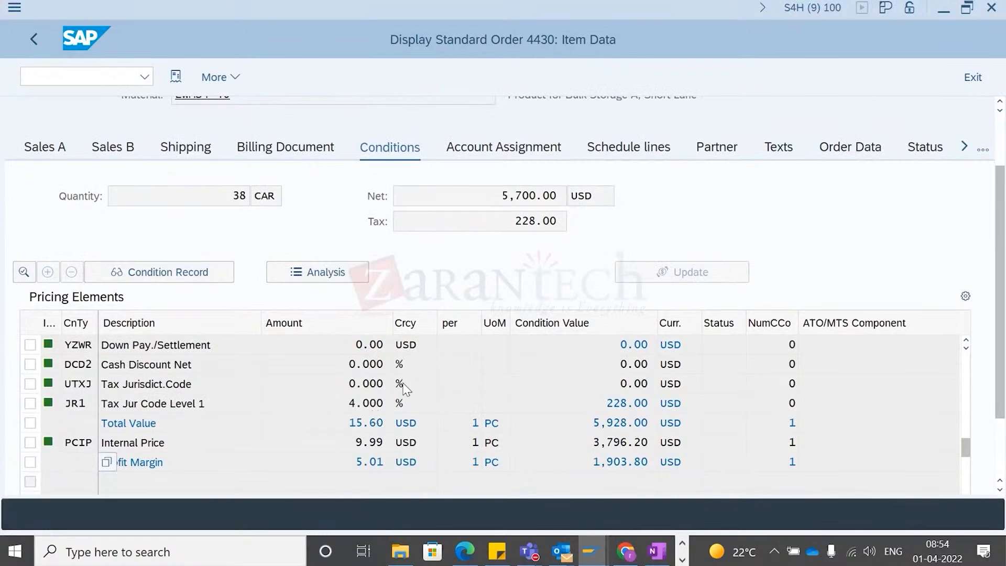
{"action": "scroll", "coordinate": [404, 389], "scroll_direction": "down", "scroll_amount": 2}
{"action": "left_click", "coordinate": [338, 343]}
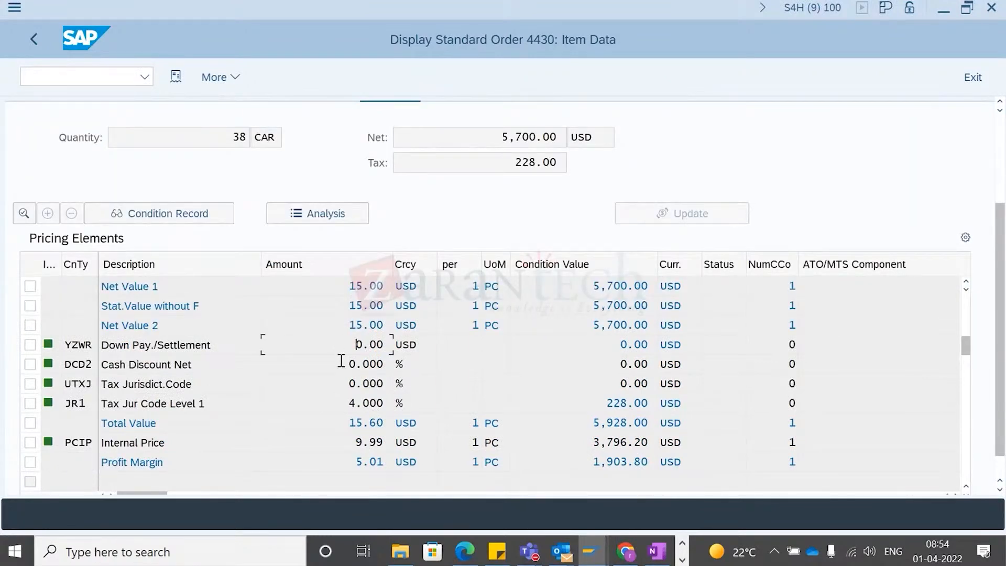
{"action": "scroll", "coordinate": [351, 403], "scroll_direction": "down", "scroll_amount": 1}
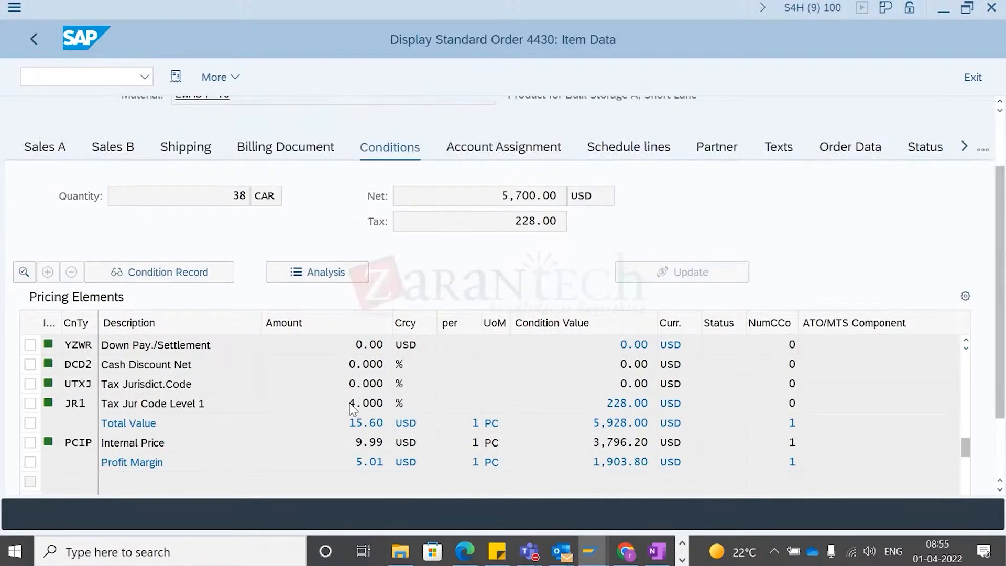
{"action": "scroll", "coordinate": [349, 402], "scroll_direction": "up", "scroll_amount": 3}
{"action": "left_click", "coordinate": [336, 429]}
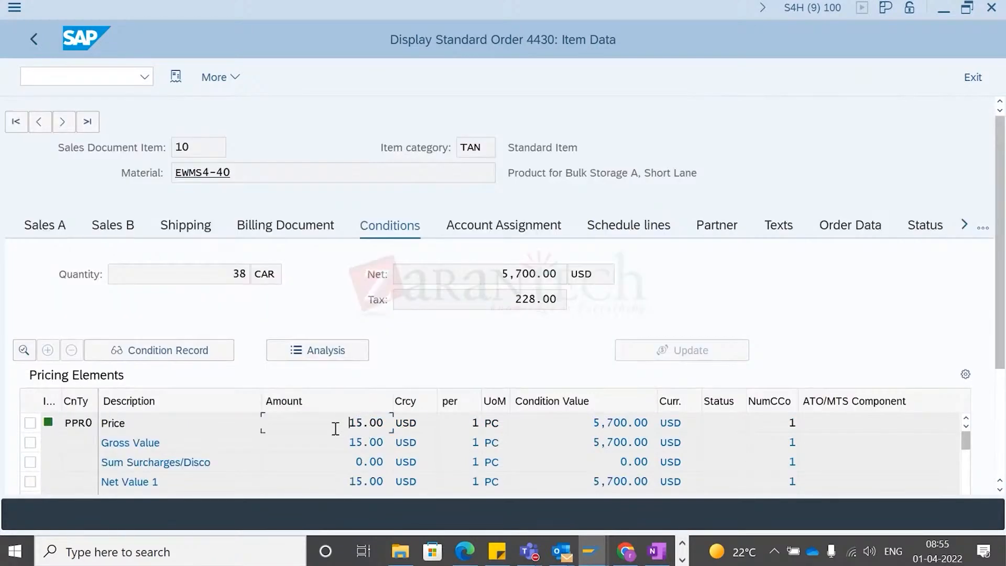
{"action": "key", "text": "alt+Tab"}
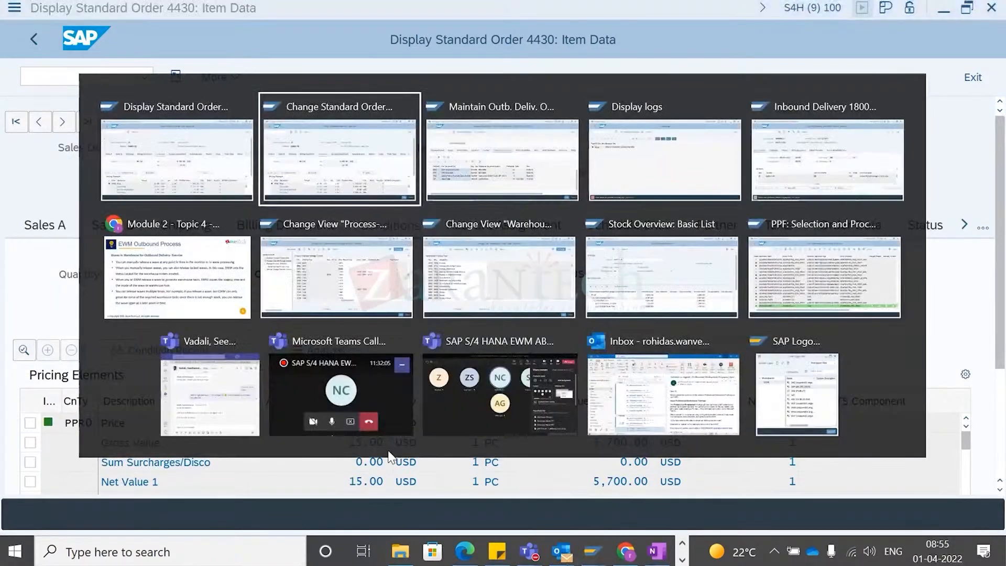
- Return to the conditions of item 10 in order 4714 and browse the condition type list for PR00
{"action": "key", "text": "Escape"}
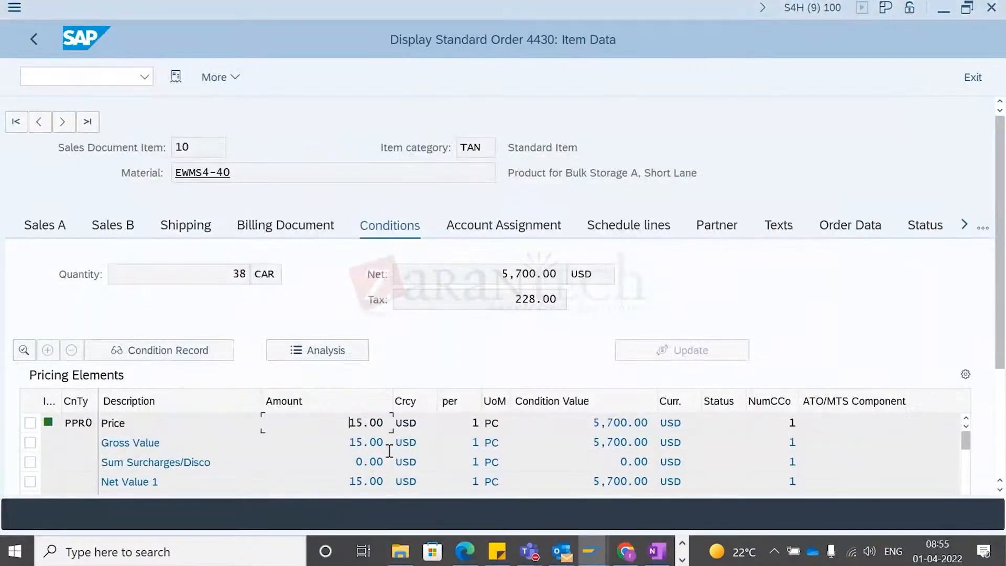
{"action": "key", "text": "alt+Tab"}
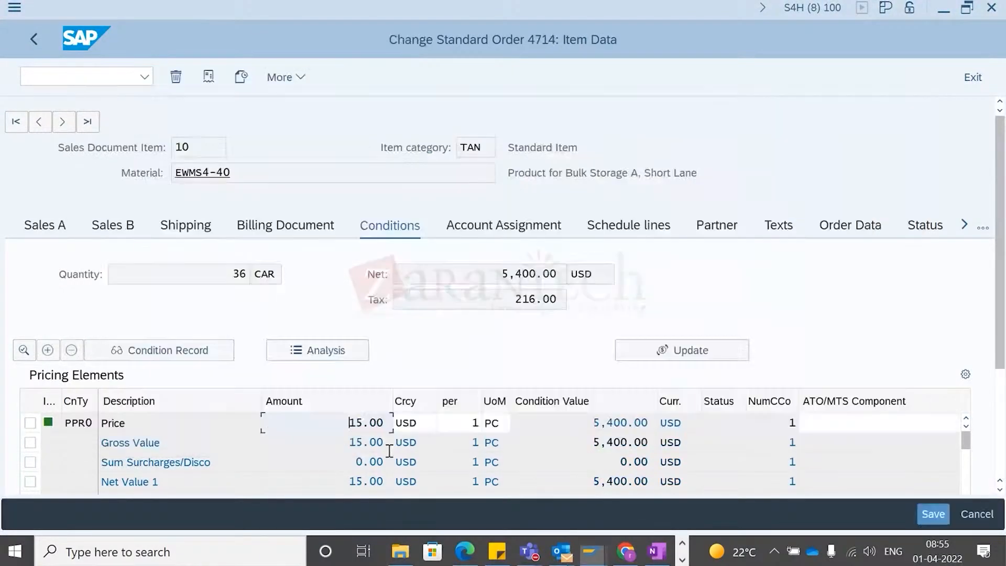
{"action": "left_click", "coordinate": [76, 429]}
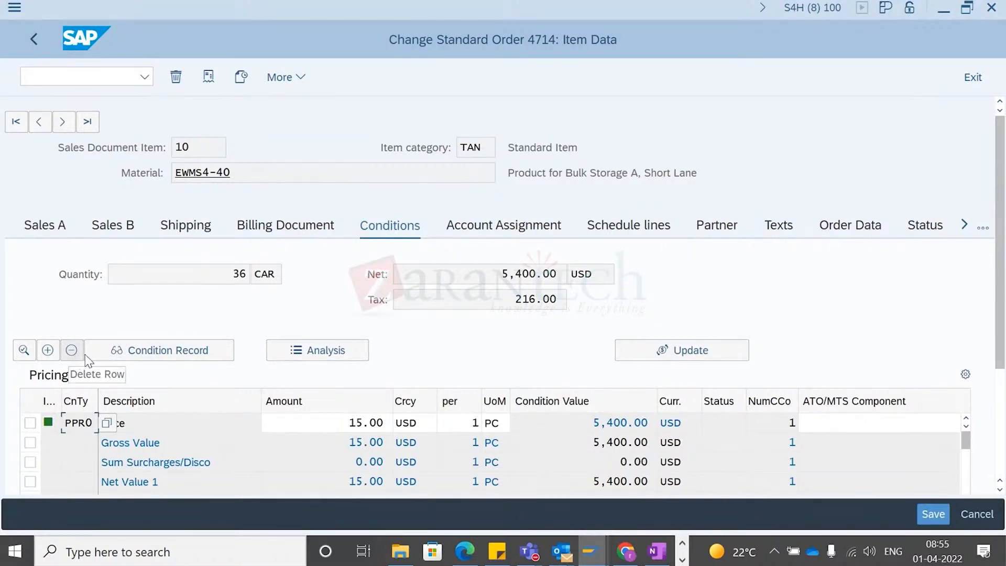
{"action": "left_click", "coordinate": [338, 430]}
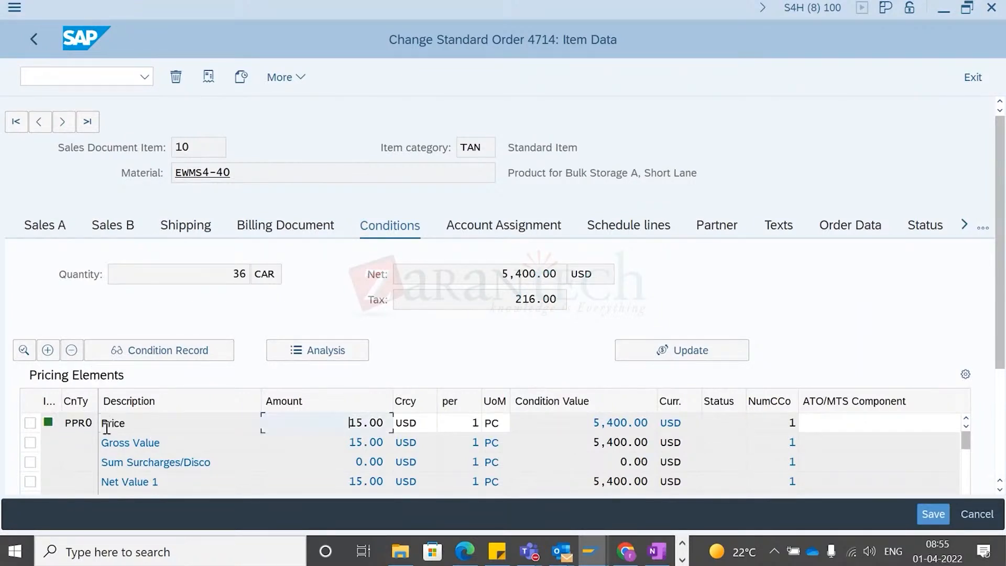
{"action": "left_click", "coordinate": [91, 426]}
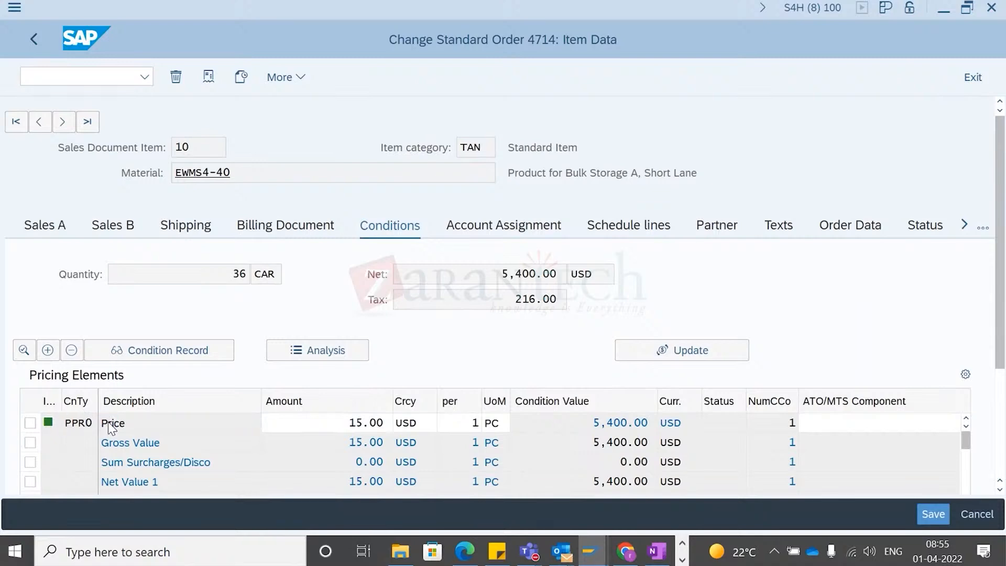
{"action": "key", "text": "F4"}
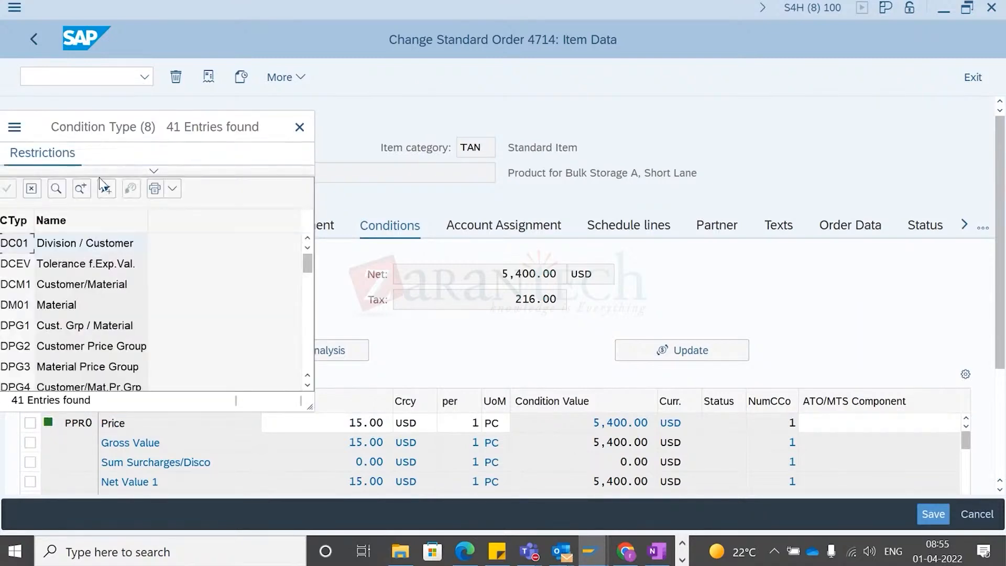
{"action": "left_click_drag", "start_coordinate": [146, 128], "coordinate": [283, 73]}
{"action": "scroll", "coordinate": [222, 251], "scroll_direction": "down", "scroll_amount": 6}
{"action": "scroll", "coordinate": [221, 273], "scroll_direction": "down", "scroll_amount": 5}
{"action": "scroll", "coordinate": [209, 268], "scroll_direction": "up", "scroll_amount": 4}
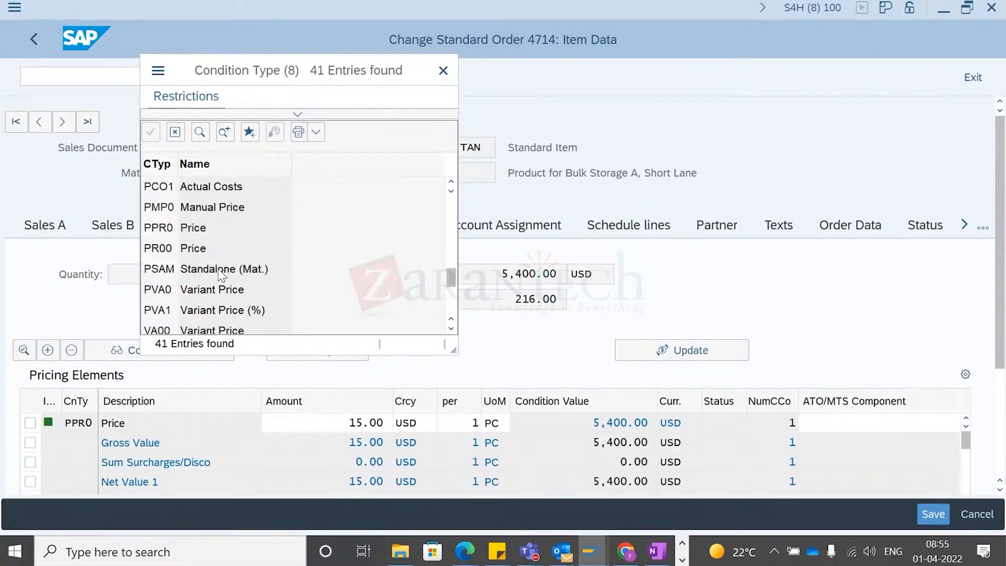
{"action": "left_click", "coordinate": [164, 252]}
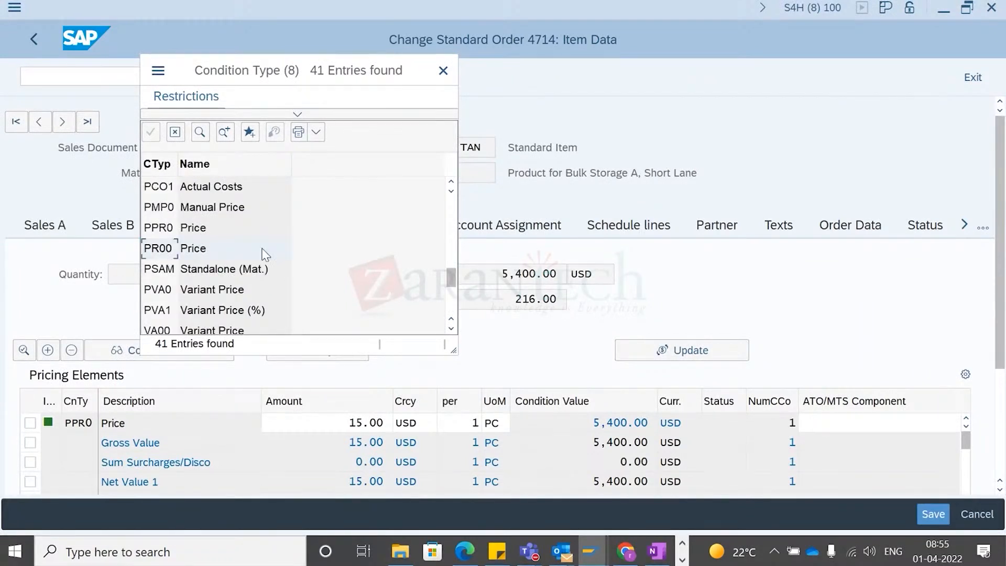
{"action": "left_click", "coordinate": [442, 73]}
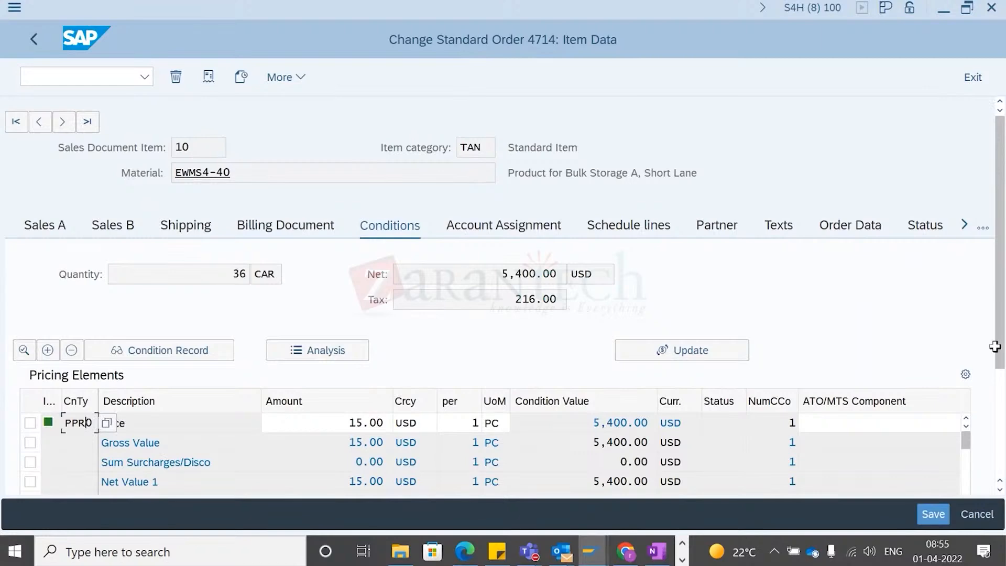
- Add condition type PR00 with an amount of 1 to item 10 and save order 4714
{"action": "scroll", "coordinate": [999, 367], "scroll_direction": "down", "scroll_amount": 3}
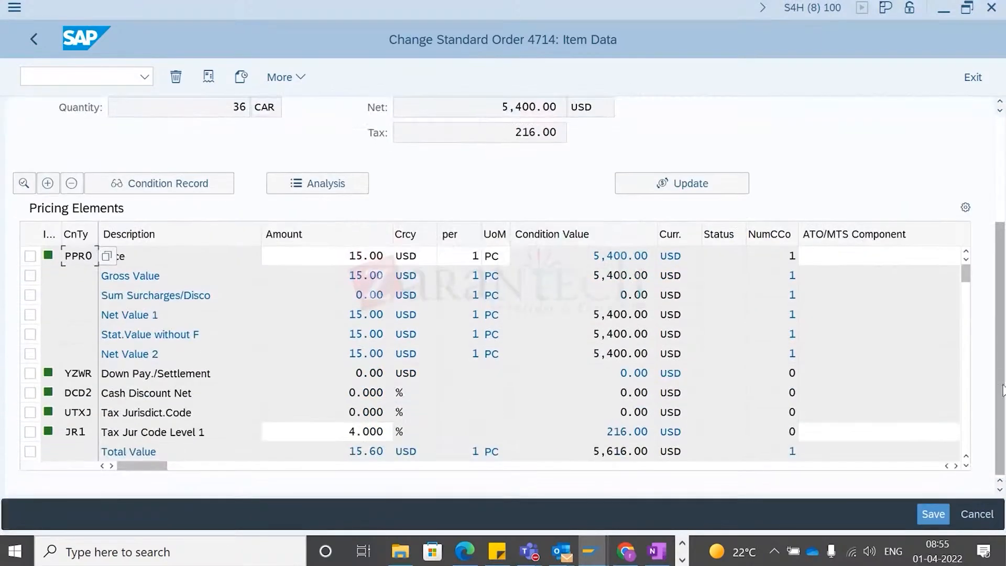
{"action": "left_click", "coordinate": [292, 438]}
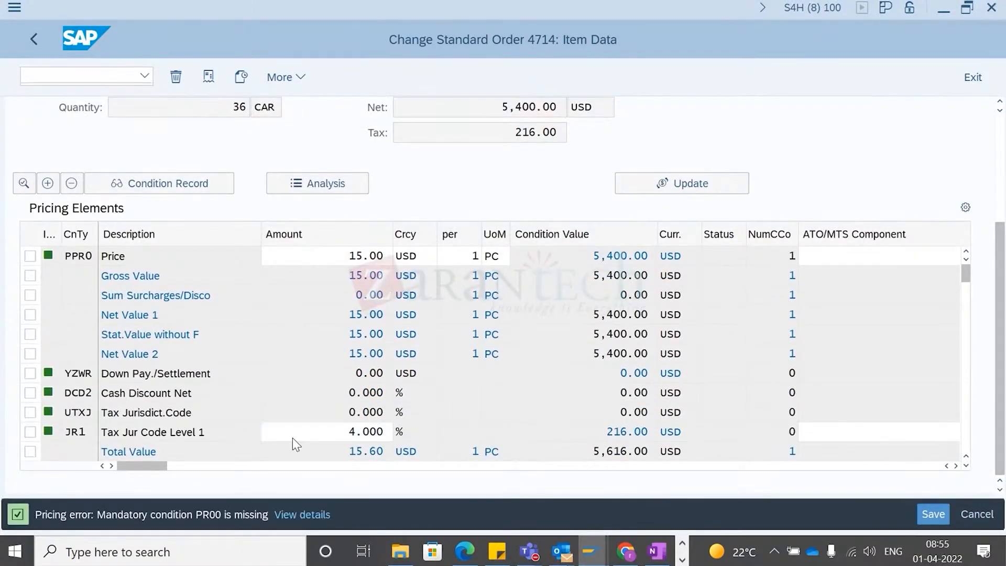
{"action": "scroll", "coordinate": [292, 438], "scroll_direction": "down", "scroll_amount": 3}
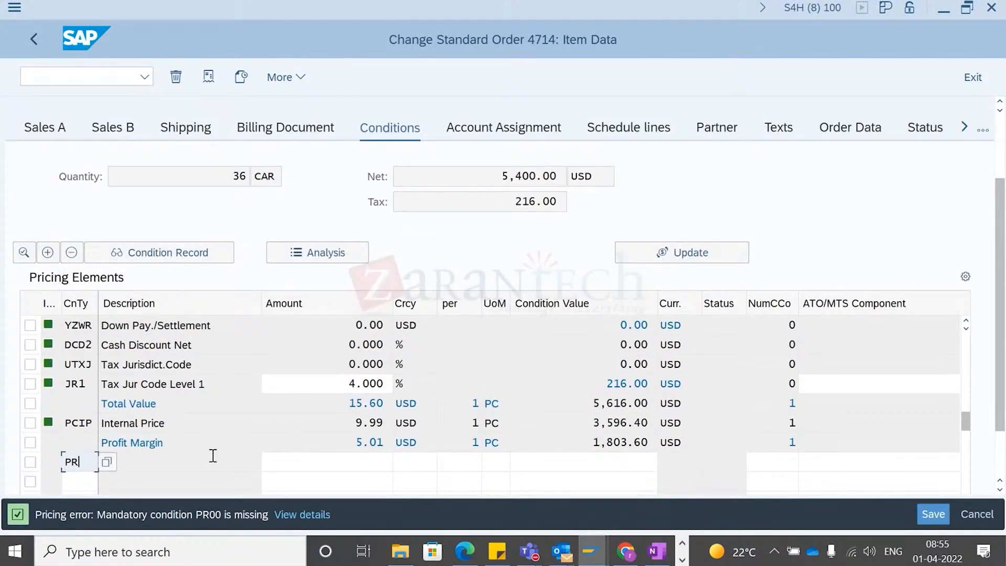
{"action": "type", "text": "0"}
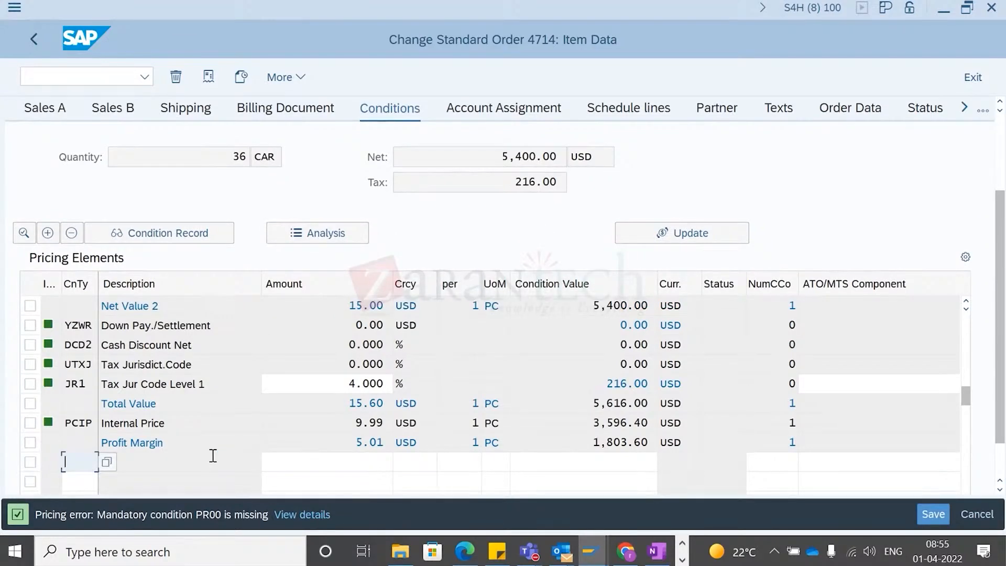
{"action": "type", "text": "PR00"}
{"action": "key", "text": "Return"}
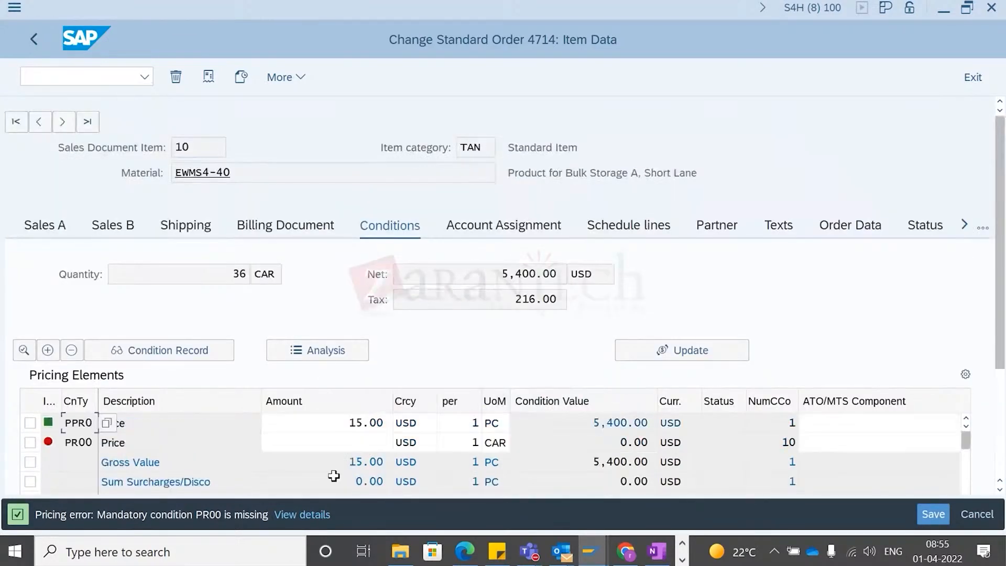
{"action": "left_click", "coordinate": [386, 449]}
{"action": "type", "text": "1"}
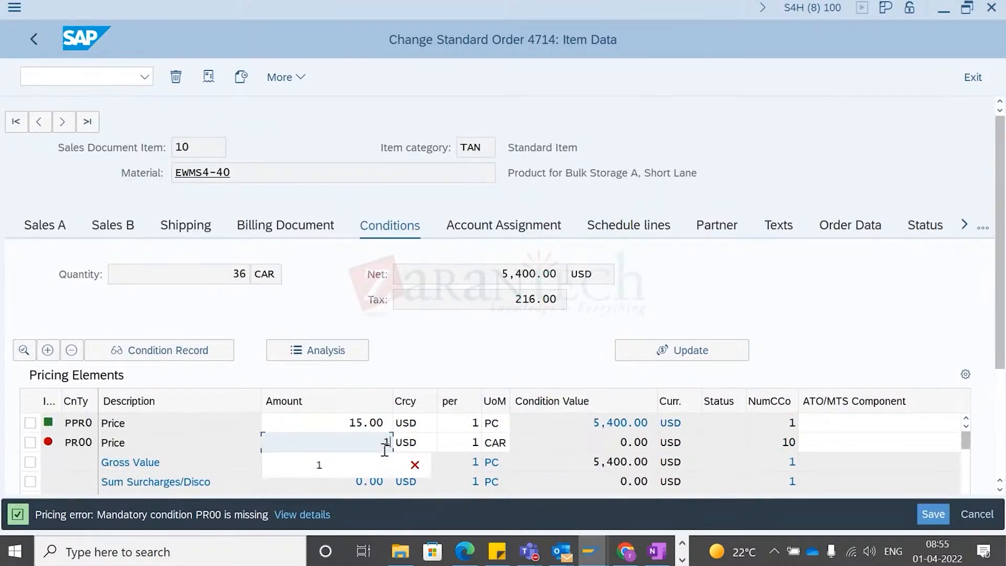
{"action": "key", "text": "Return"}
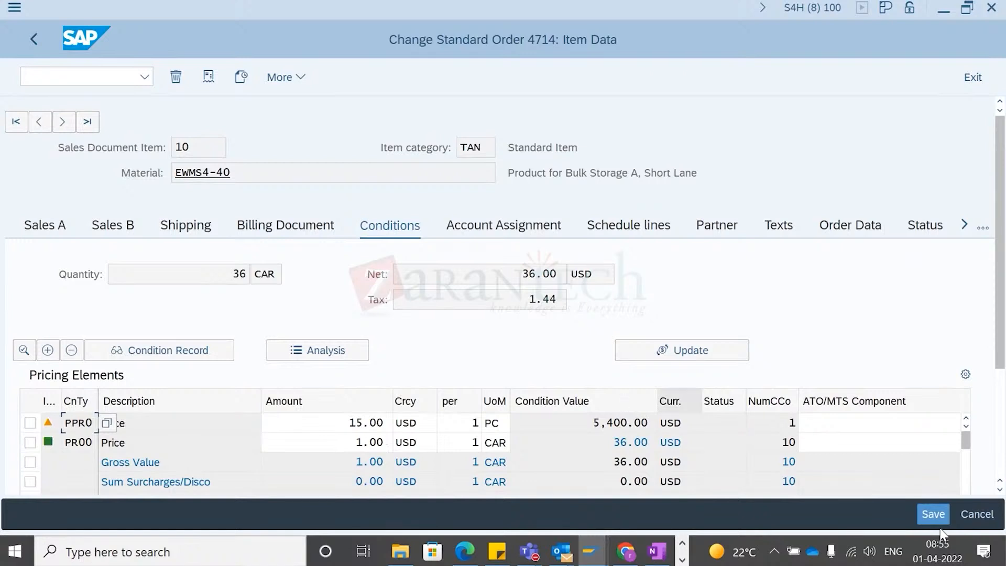
{"action": "left_click", "coordinate": [938, 512]}
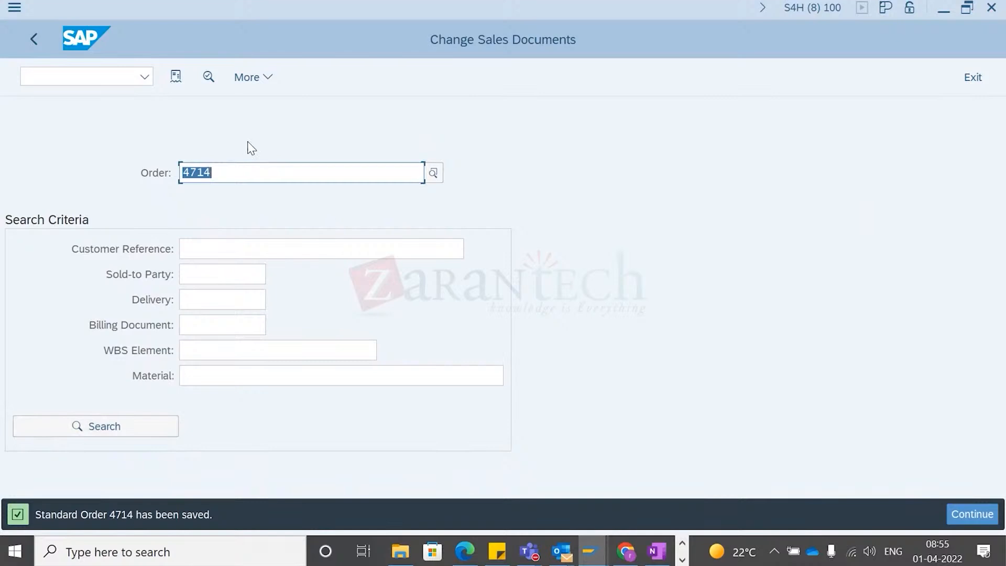
- Create the outbound delivery for order 4714 from shipping point 1710 and save it
{"action": "key", "text": "alt+Tab"}
{"action": "key", "text": "alt+Tab"}
{"action": "key", "text": "alt+Tab"}
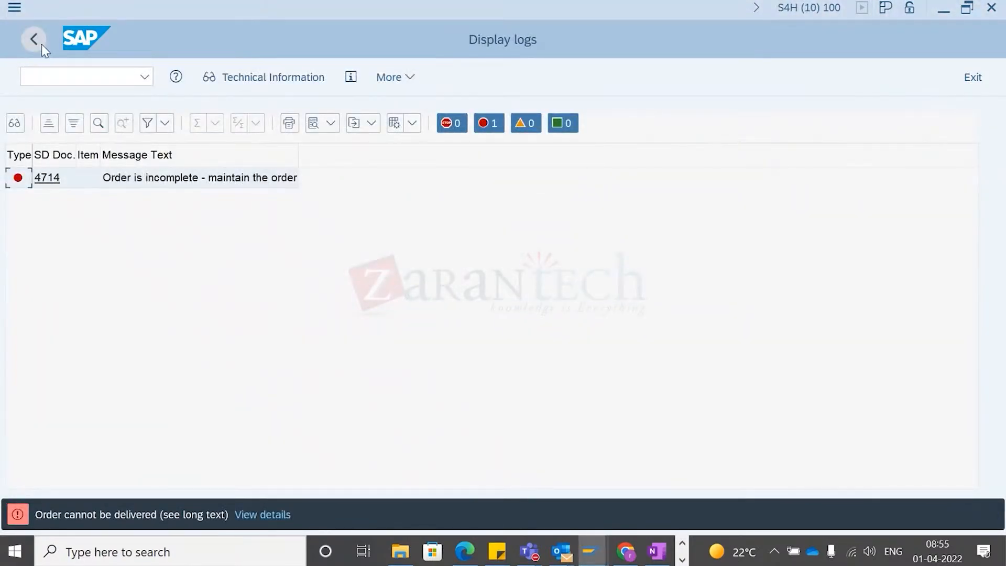
{"action": "left_click", "coordinate": [35, 39]}
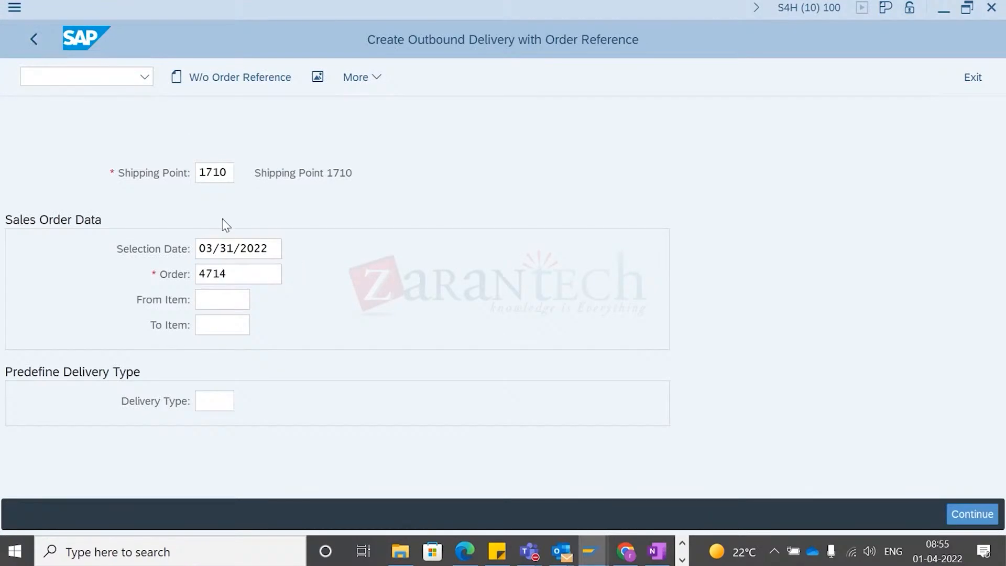
{"action": "key", "text": "Return"}
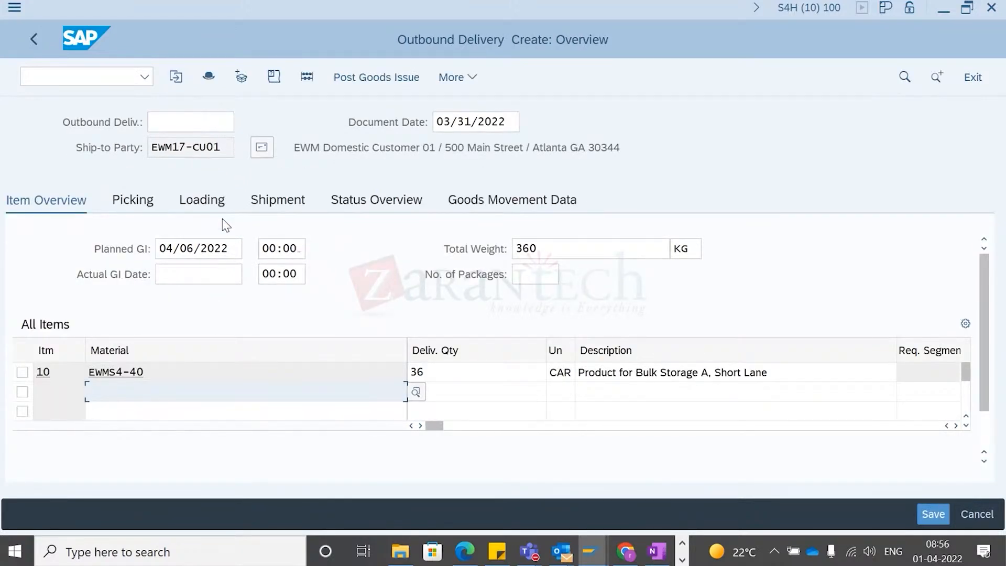
{"action": "left_click_drag", "start_coordinate": [432, 426], "coordinate": [514, 427]}
{"action": "left_click_drag", "start_coordinate": [519, 461], "coordinate": [786, 449]}
{"action": "left_click", "coordinate": [657, 377]}
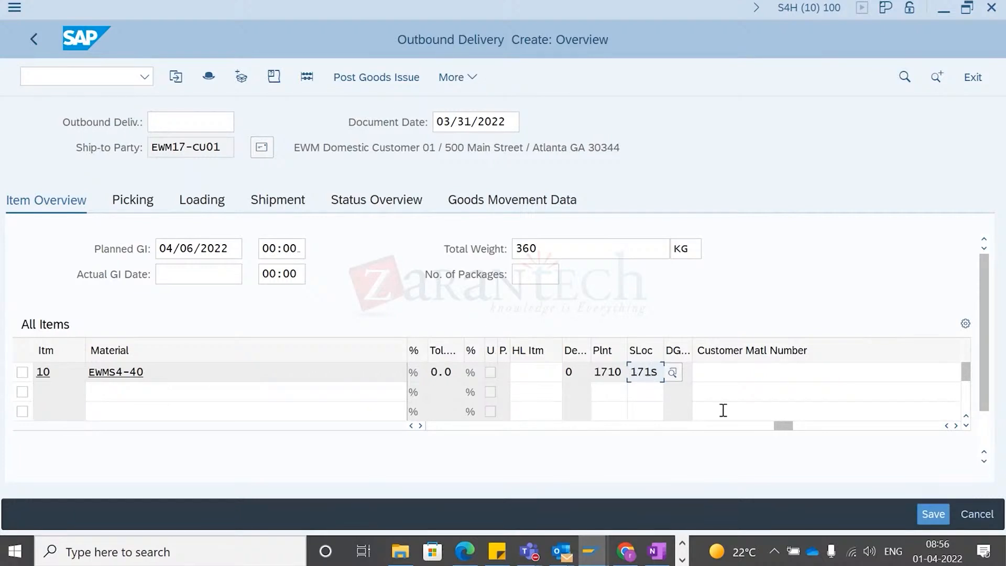
{"action": "left_click_drag", "start_coordinate": [784, 425], "coordinate": [425, 456]}
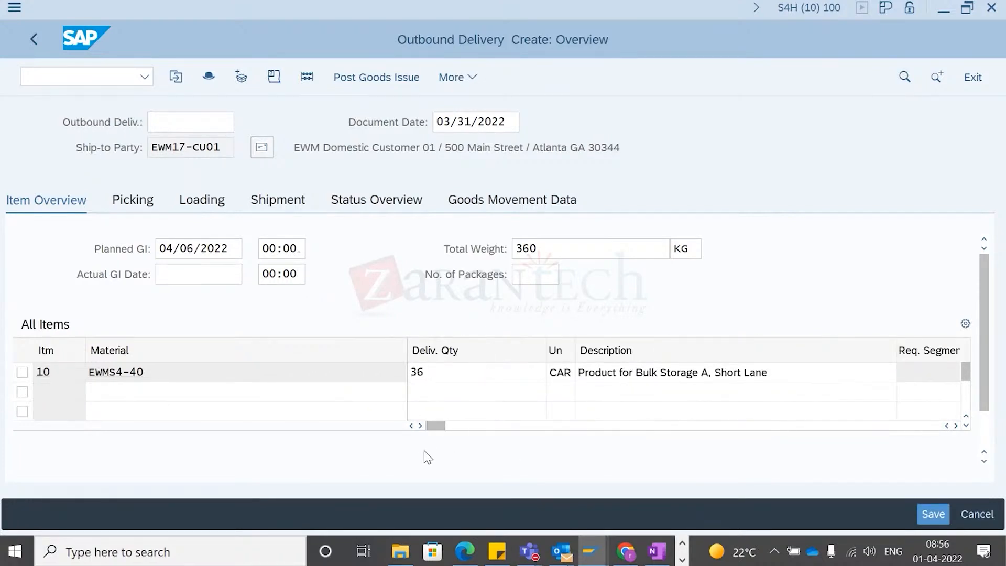
{"action": "left_click", "coordinate": [940, 515]}
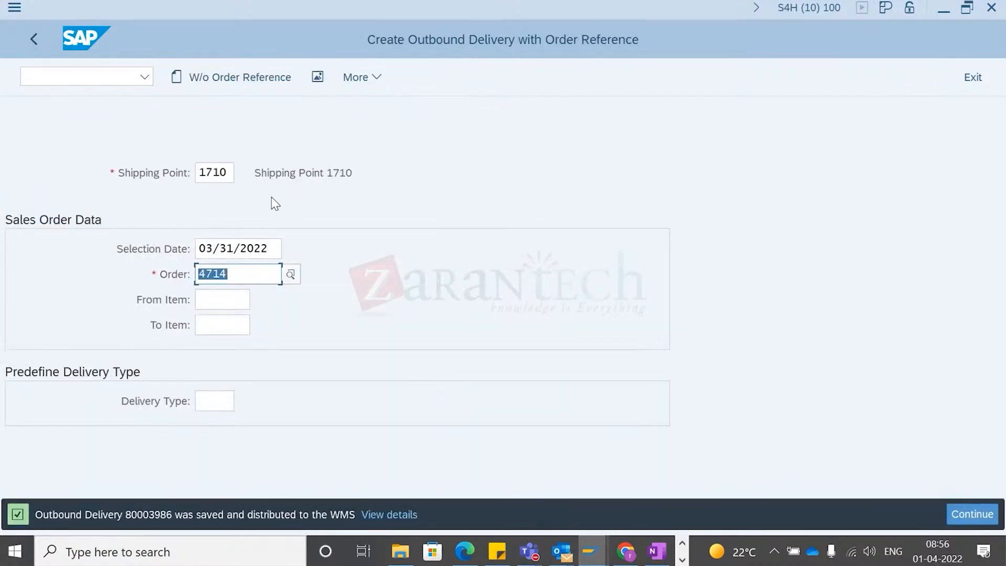
- Display outbound delivery 80003986
{"action": "left_click", "coordinate": [356, 79]}
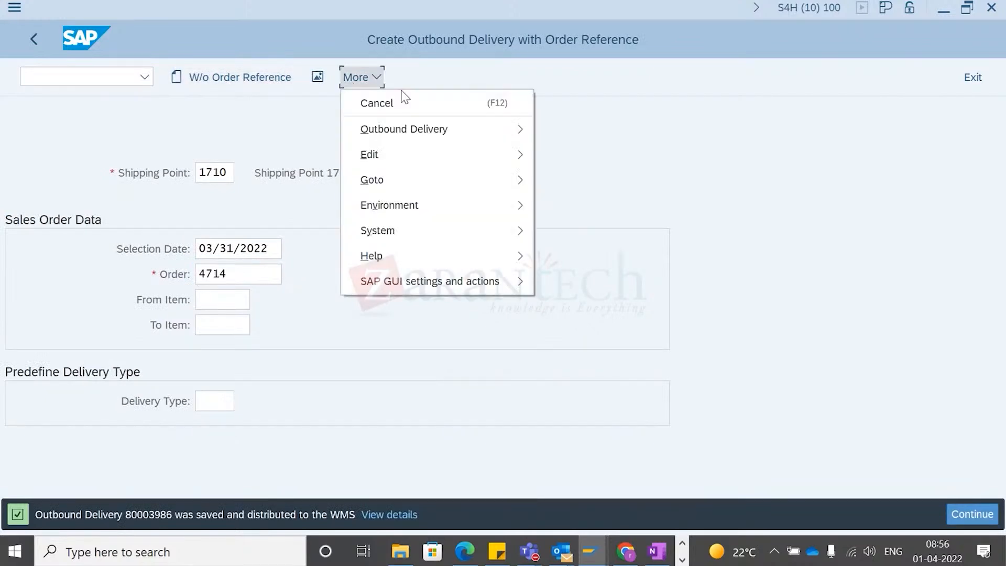
{"action": "mouse_move", "coordinate": [487, 132]}
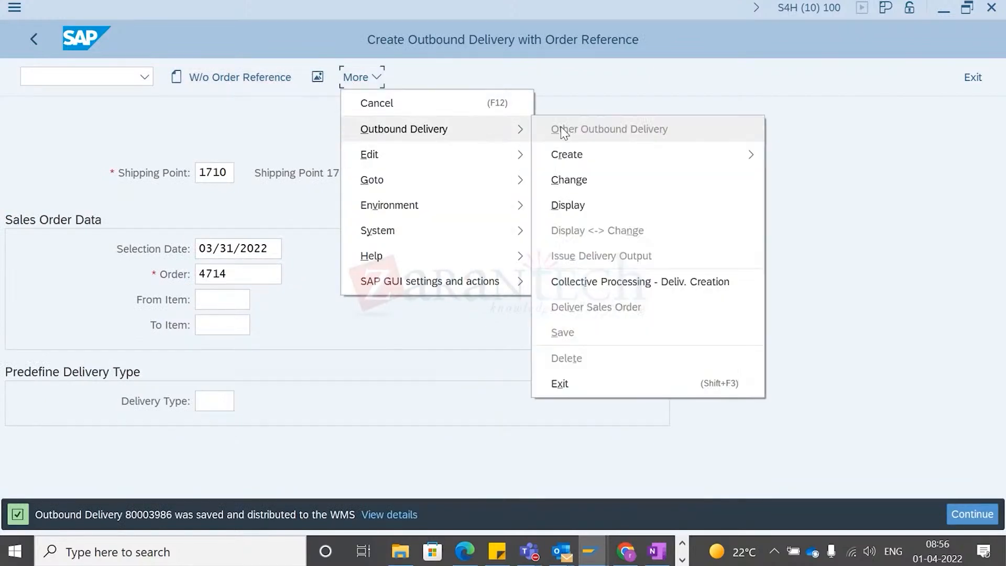
{"action": "left_click", "coordinate": [581, 204]}
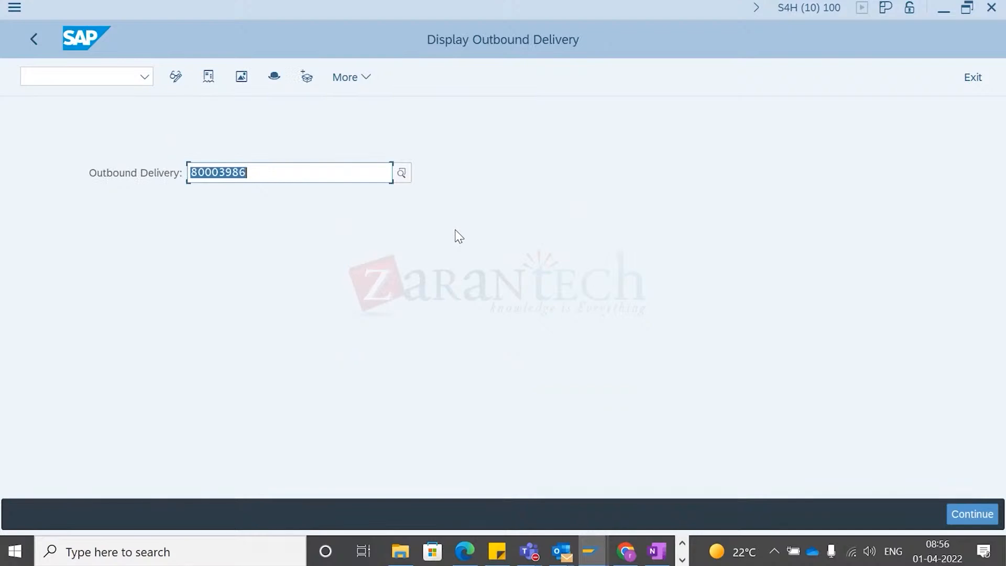
{"action": "key", "text": "Return"}
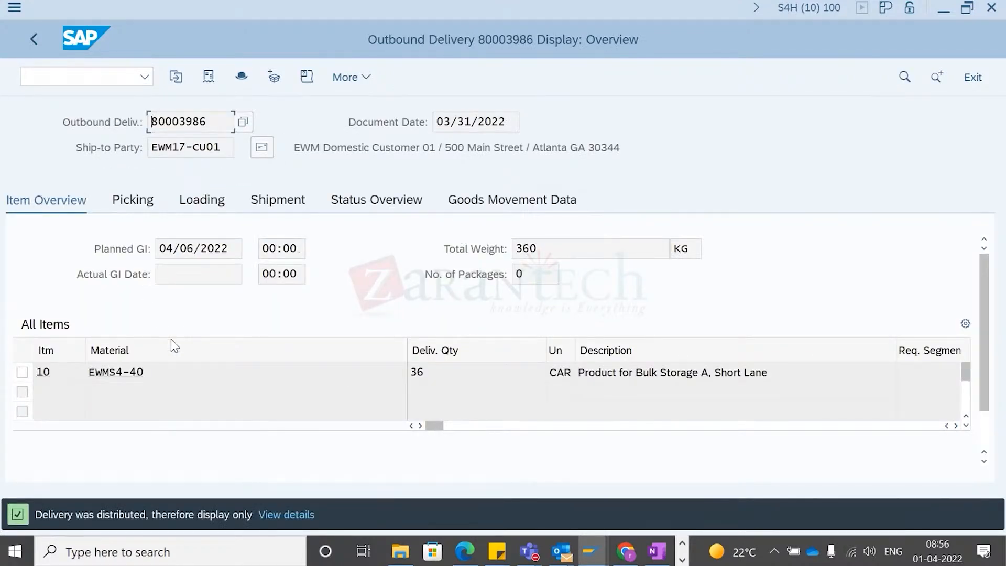
- Start transaction SMQ2 in the sales order session
{"action": "key", "text": "alt+Tab"}
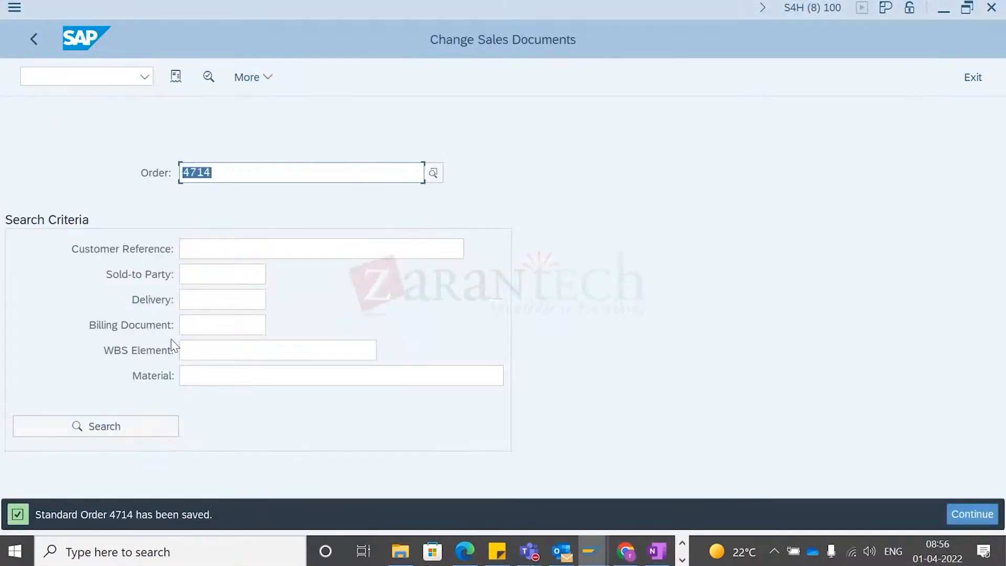
{"action": "key", "text": "ctrl+/"}
{"action": "type", "text": "/"}
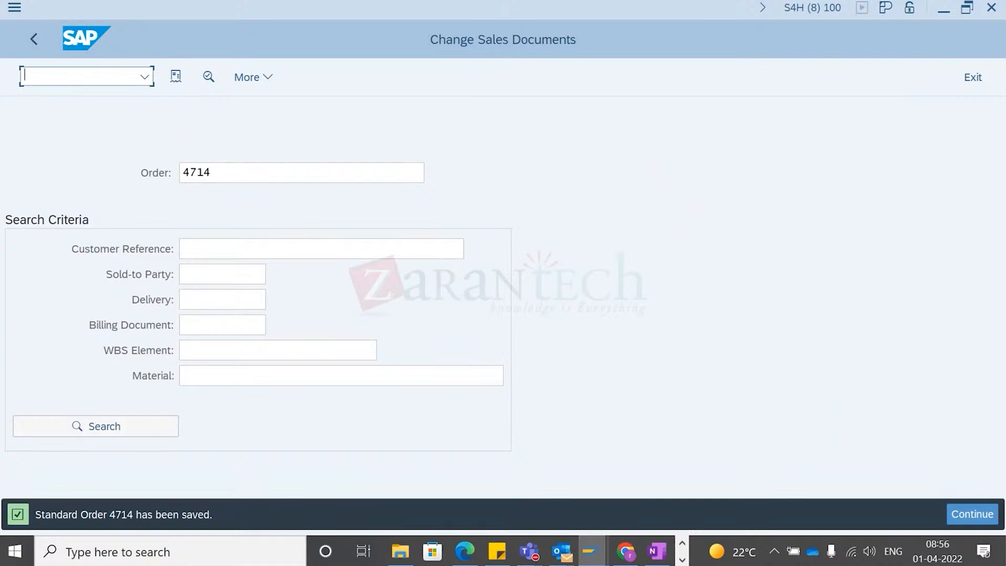
{"action": "key", "text": "alt+Tab"}
{"action": "key", "text": "Tab"}
{"action": "key", "text": "Tab"}
{"action": "key", "text": "Down"}
{"action": "key", "text": "Down"}
{"action": "key", "text": "Right"}
{"action": "key", "text": "Right"}
{"action": "key", "text": "Up"}
{"action": "key", "text": "Up"}
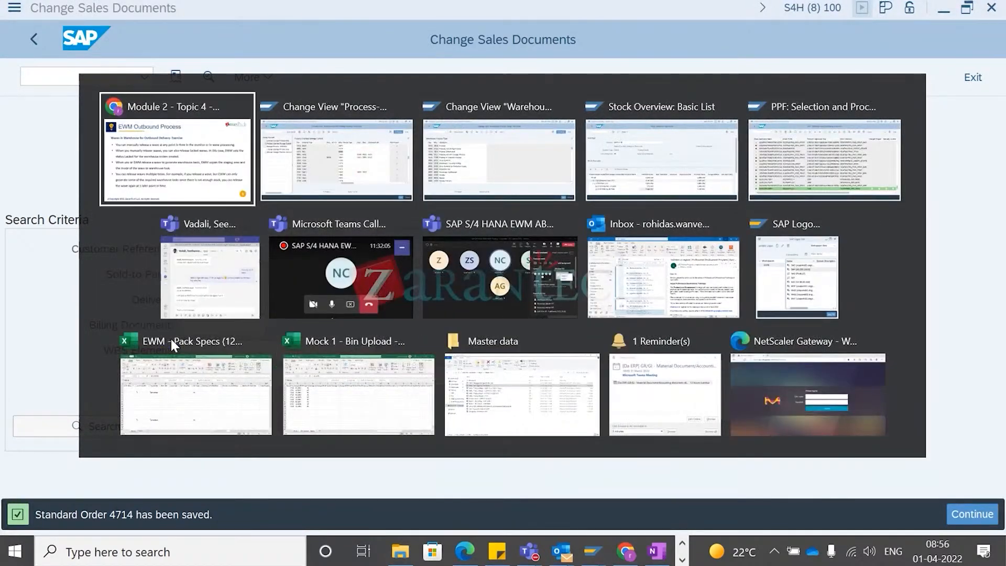
{"action": "key", "text": "Up"}
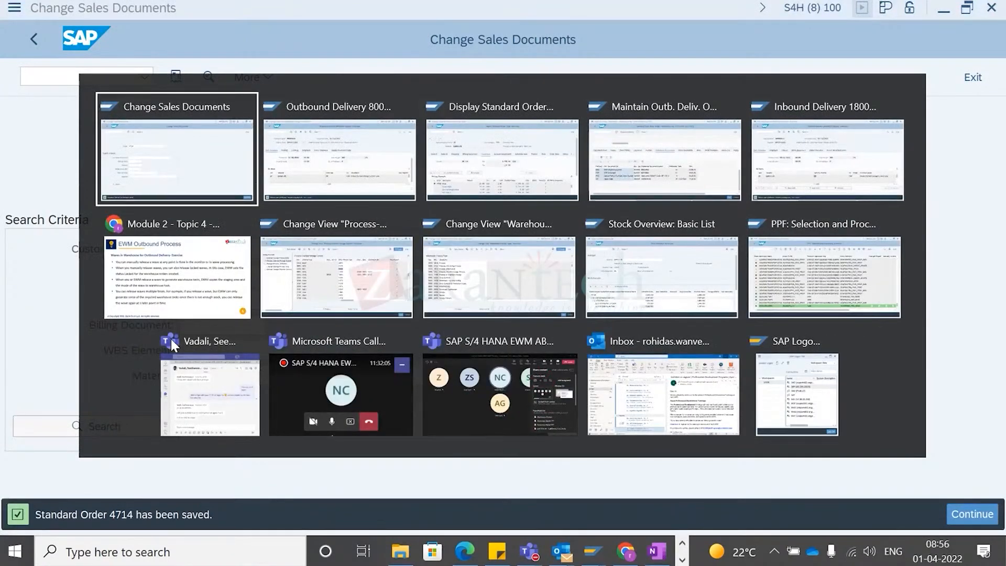
{"action": "type", "text": "/nsmq2"}
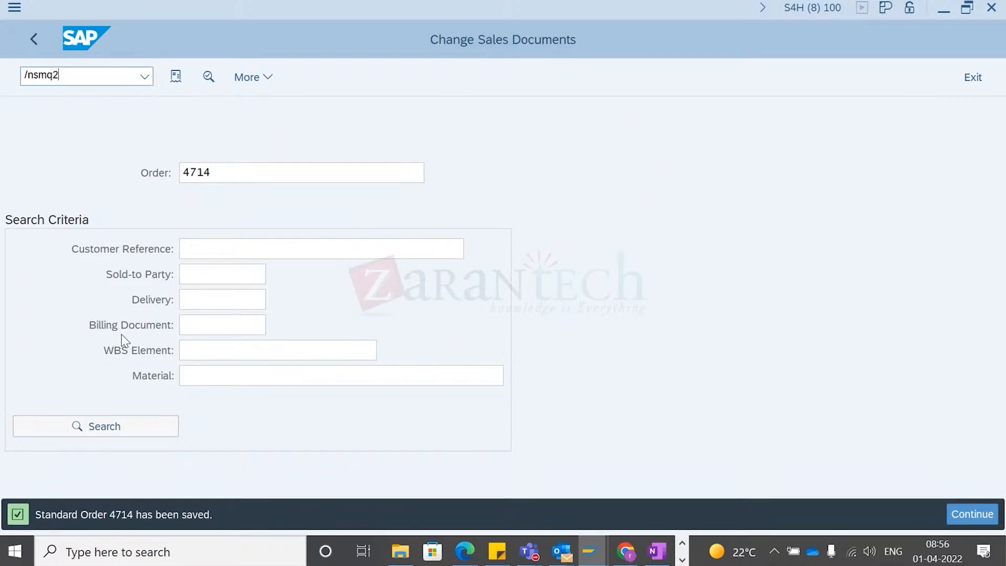
{"action": "key", "text": "Return"}
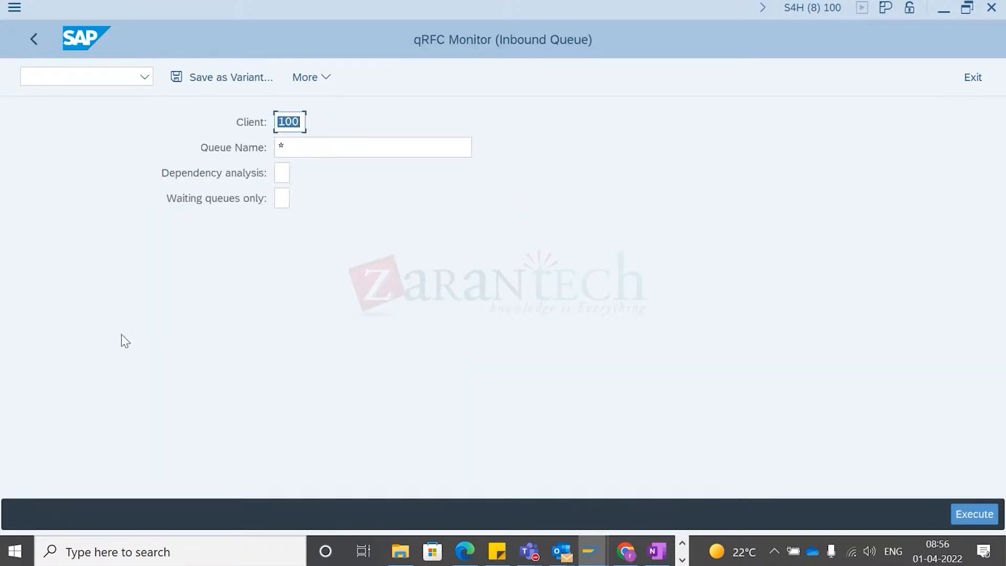
- Execute the qRFC inbound queue monitor and search its queues for delivery 80003986
{"action": "key", "text": "F8"}
{"action": "key", "text": "ctrl+f"}
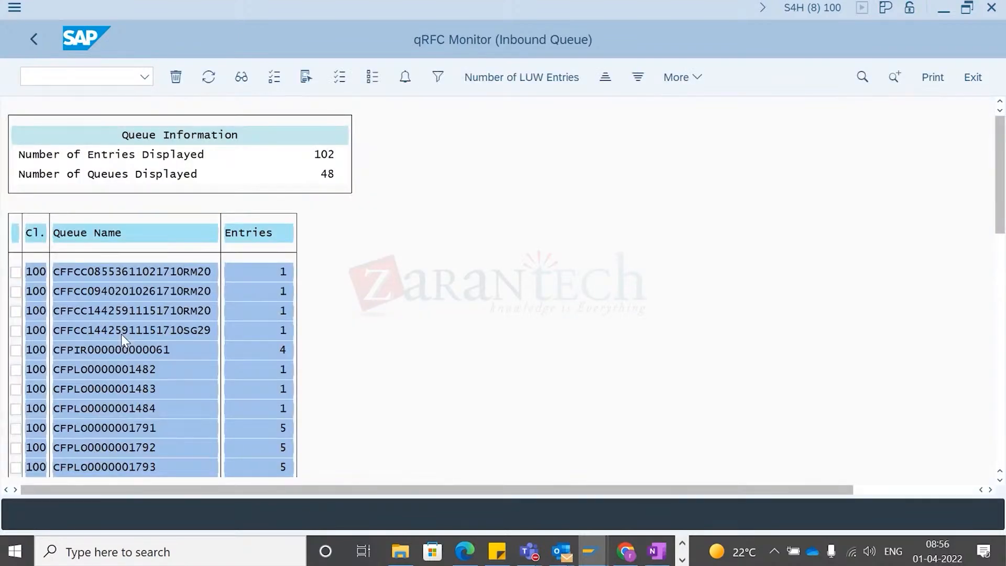
{"action": "type", "text": "80003986"}
{"action": "key", "text": "Return"}
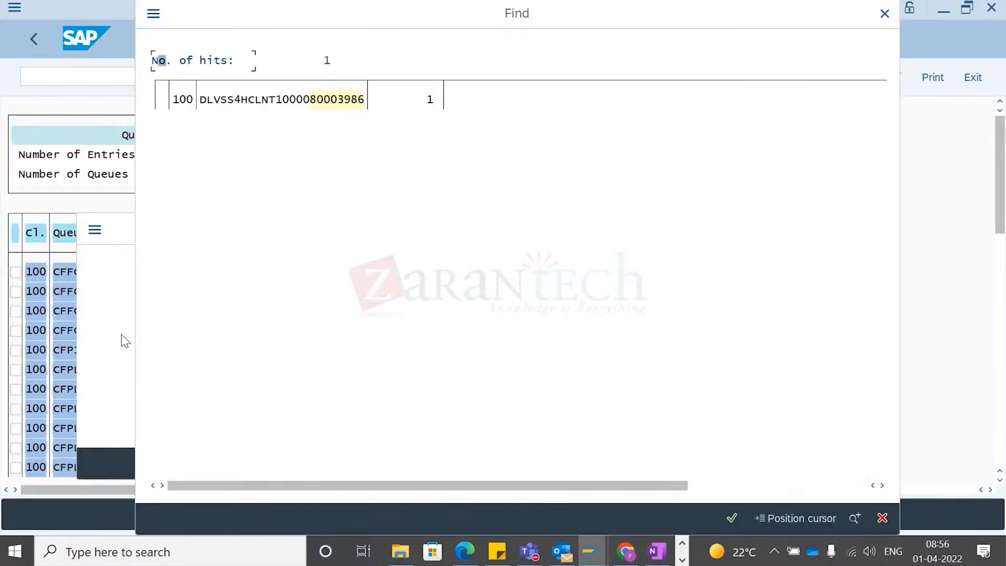
{"action": "double_click", "coordinate": [260, 100]}
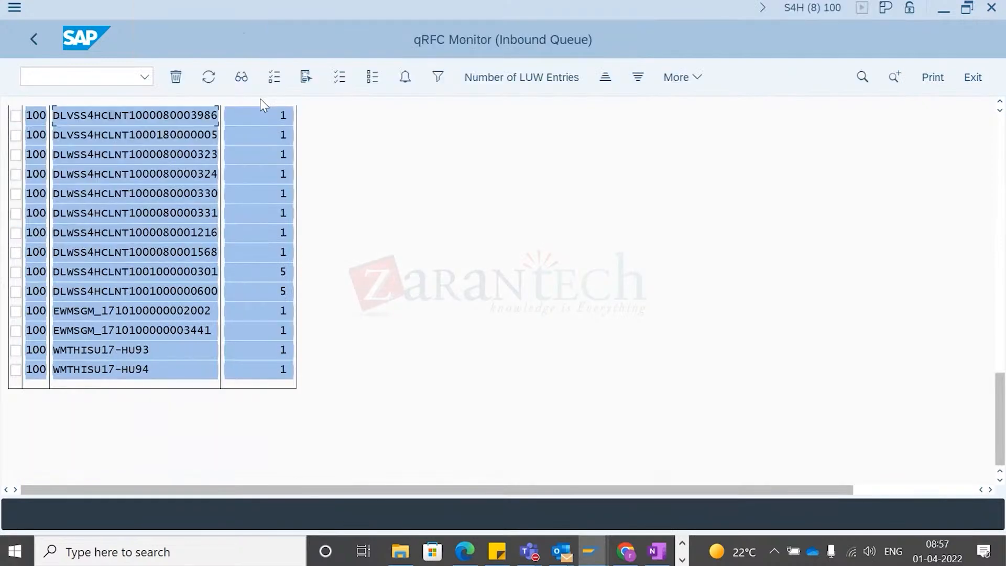
- Open the inbound queue for delivery 80003986 to display its queue entry
{"action": "double_click", "coordinate": [176, 114]}
{"action": "left_click", "coordinate": [95, 177]}
{"action": "left_click", "coordinate": [307, 76]}
{"action": "key", "text": "Return"}
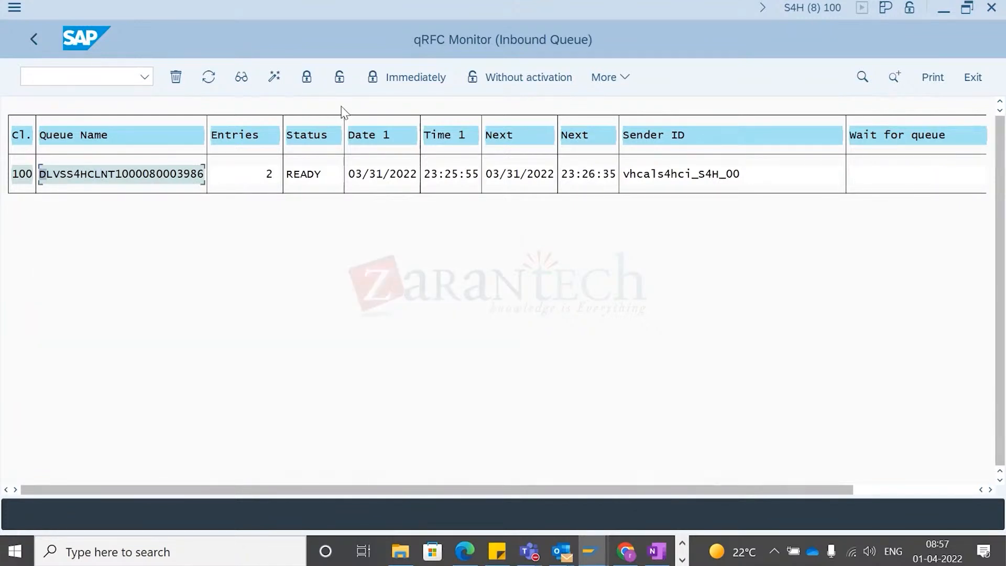
- Activate the delivery's inbound queue and refresh the queue display
{"action": "left_click", "coordinate": [339, 78]}
{"action": "key", "text": "Return"}
{"action": "left_click", "coordinate": [214, 77]}
- Switch to the PPF session and start transaction /n/scwm/prdo
{"action": "left_click", "coordinate": [591, 552]}
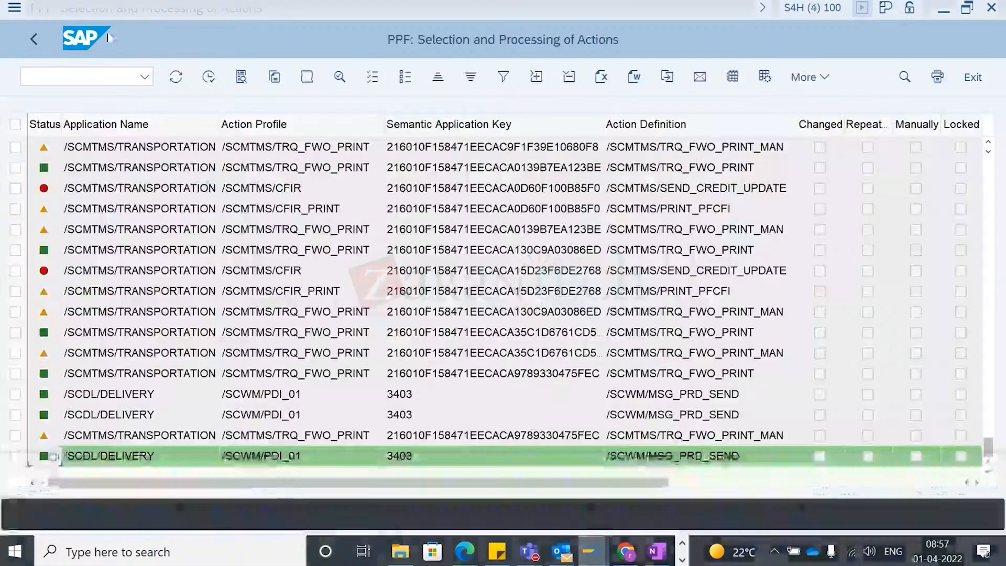
{"action": "left_click", "coordinate": [419, 498]}
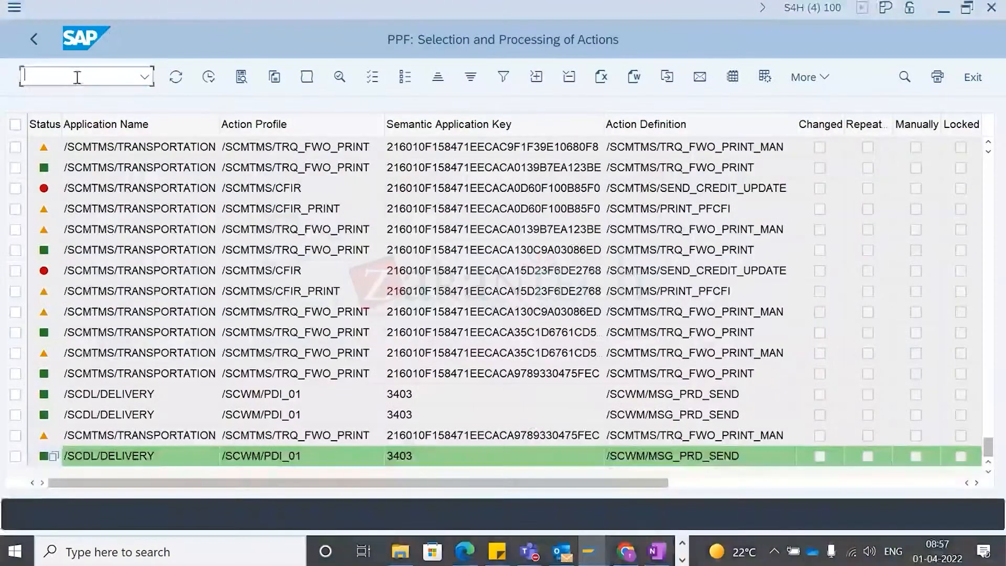
{"action": "type", "text": "/n/sc"}
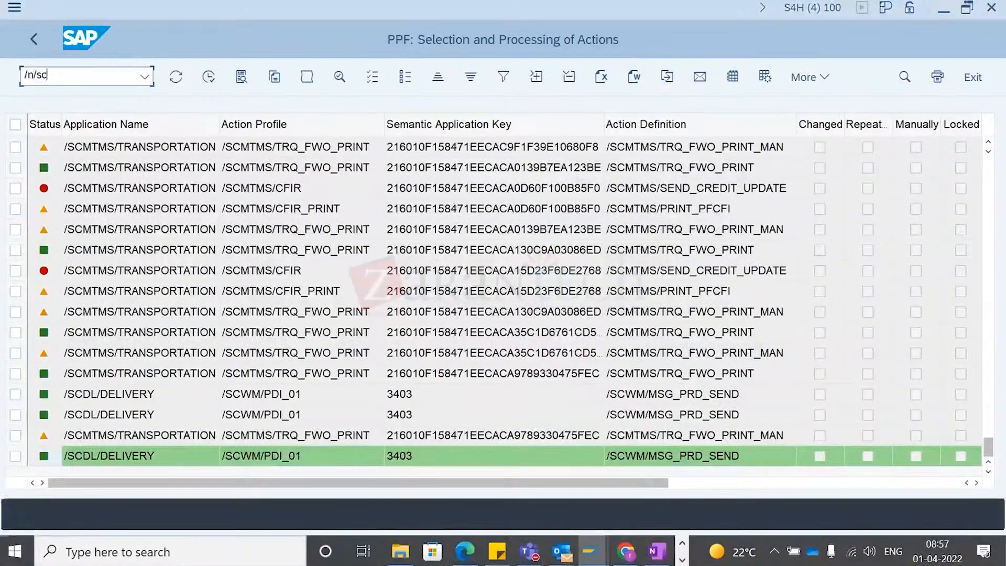
{"action": "type", "text": "wm/prdo"}
{"action": "key", "text": "Return"}
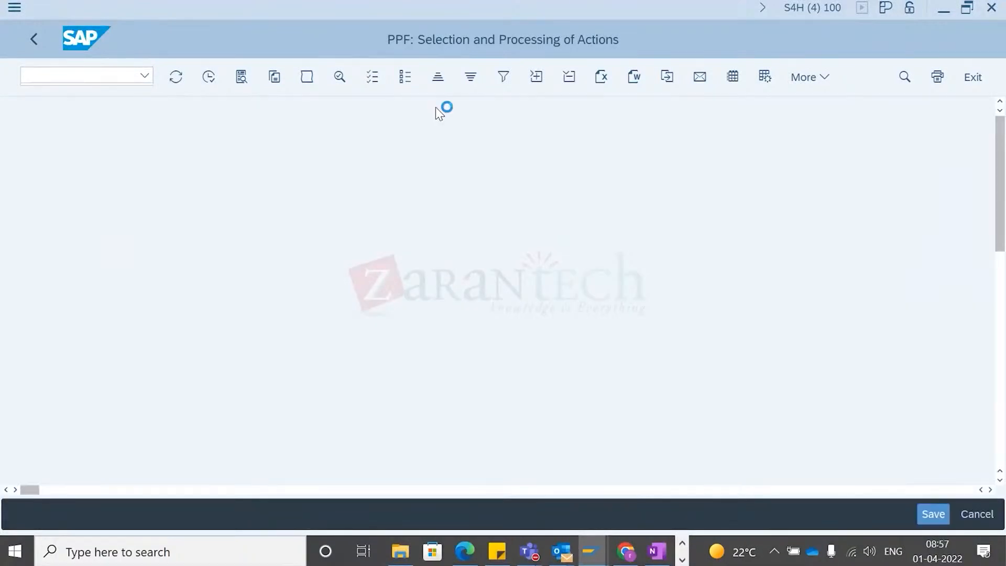
- Search warehouse delivery orders by Logistics Execution Delivery number 80003986
{"action": "left_click", "coordinate": [642, 124]}
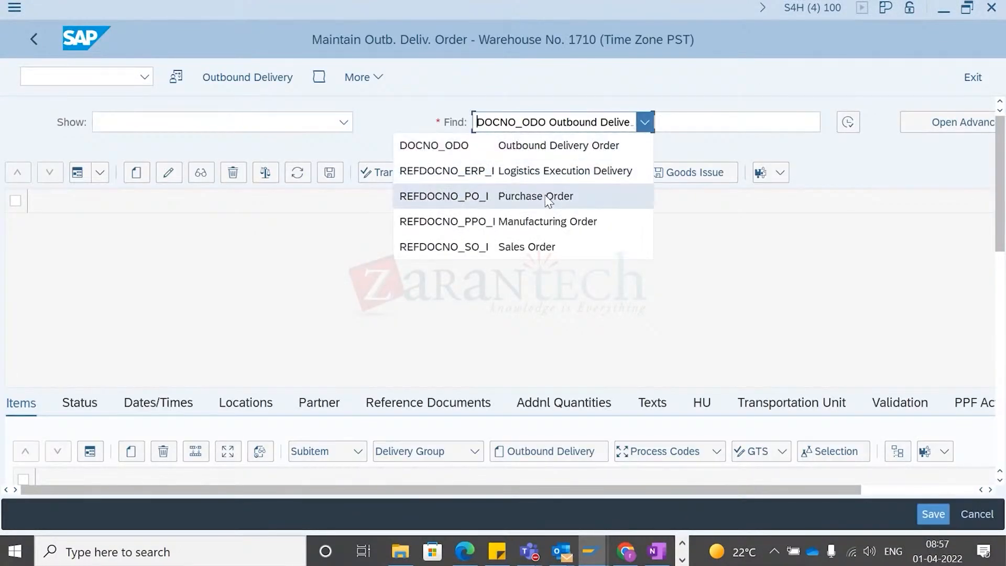
{"action": "left_click", "coordinate": [540, 173]}
{"action": "left_click", "coordinate": [685, 121]}
{"action": "type", "text": "80003986"}
{"action": "left_click", "coordinate": [769, 120]}
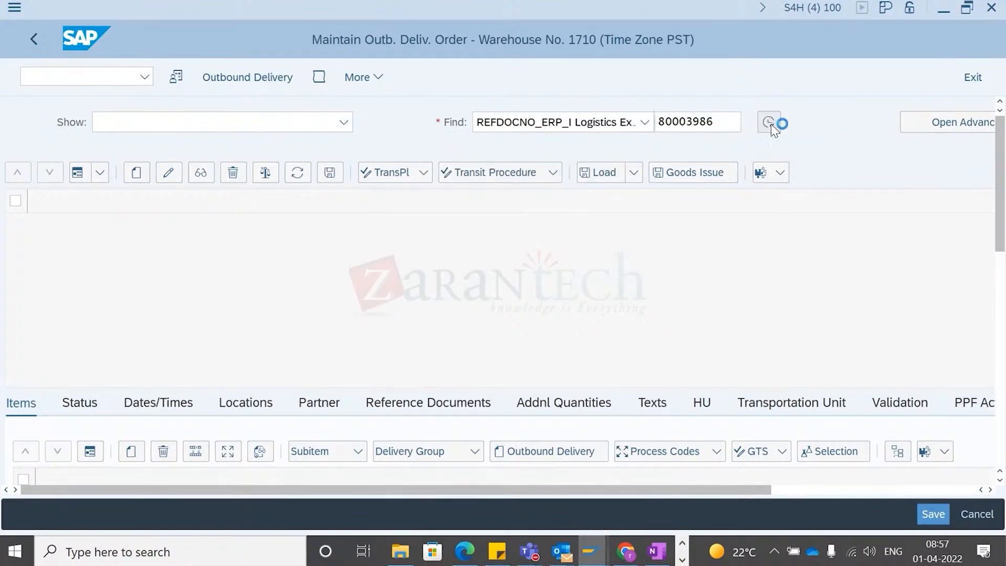
{"action": "left_click", "coordinate": [14, 254]}
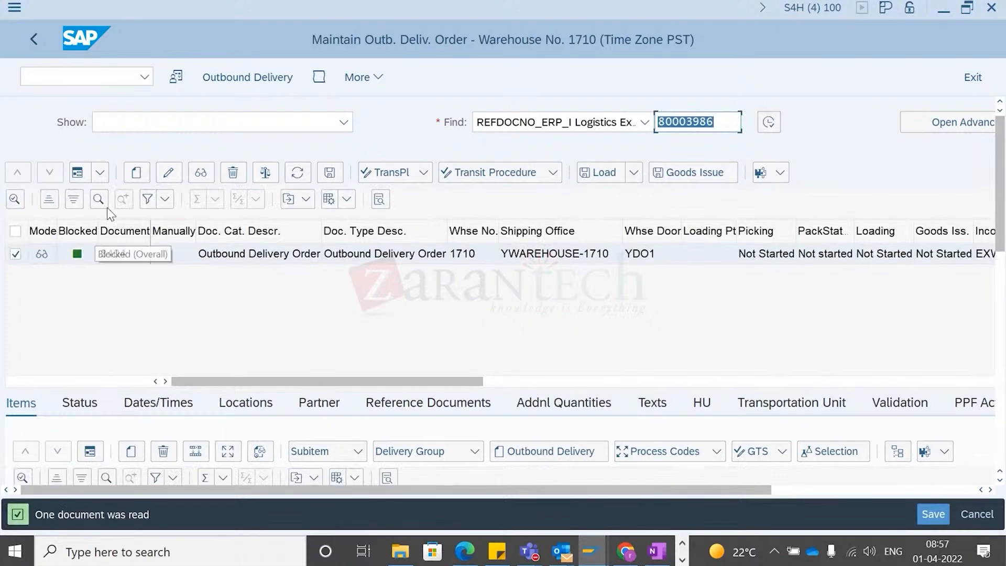
- Display the header details of warehouse delivery order 3404 and return to the list
{"action": "left_click", "coordinate": [76, 173]}
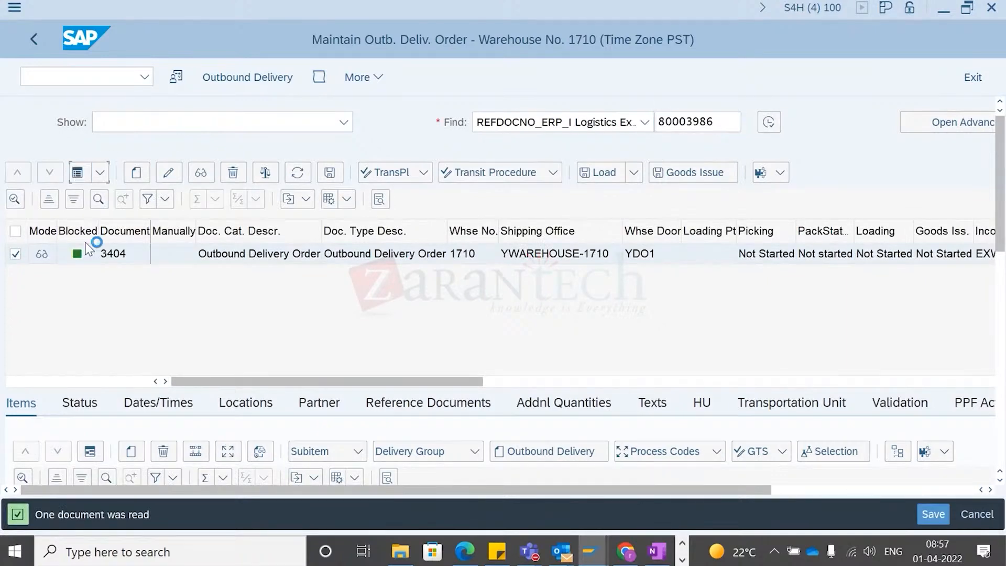
{"action": "double_click", "coordinate": [146, 278]}
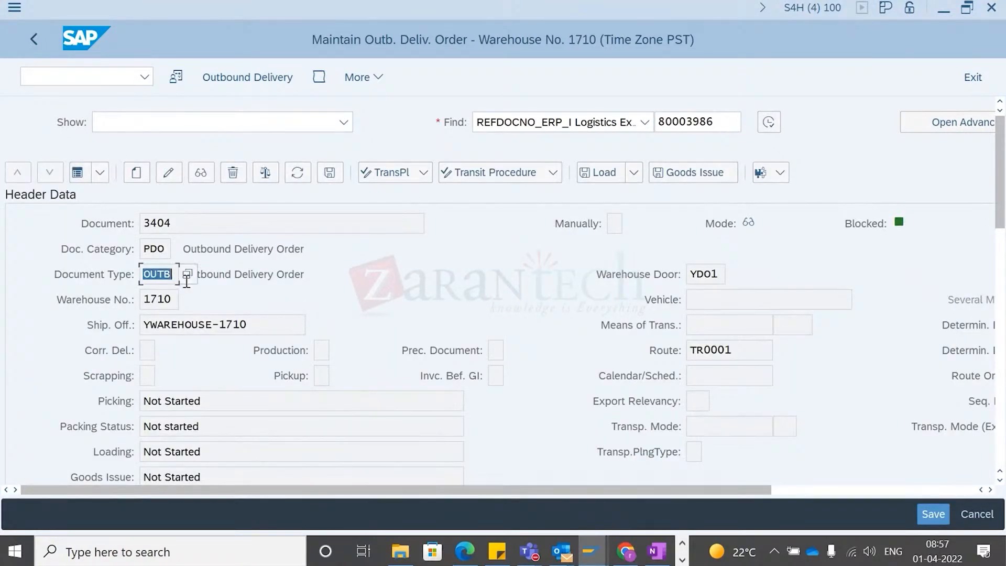
{"action": "left_click", "coordinate": [77, 173]}
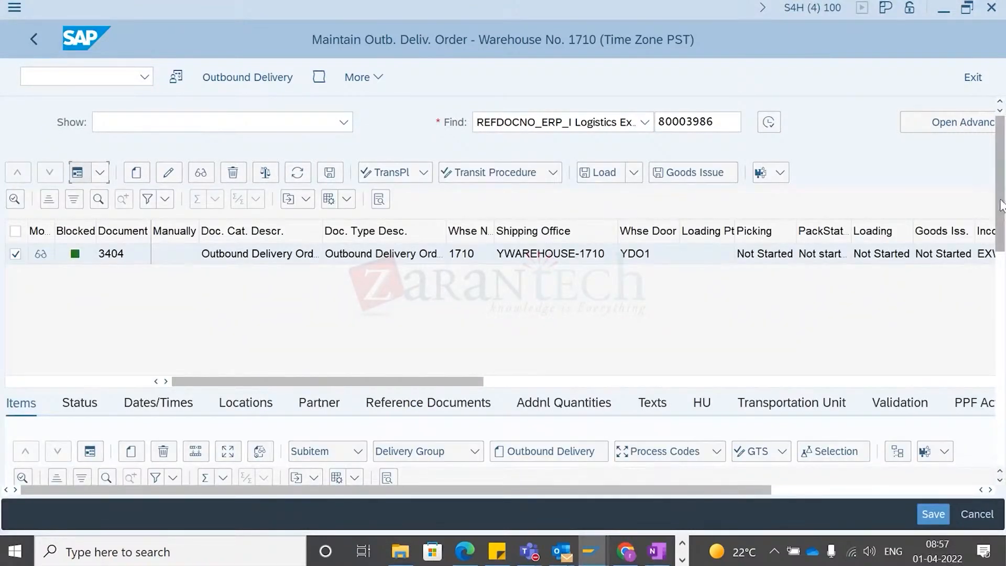
- Examine item 10's product and movement data, including warehouse process type and staging bay
{"action": "left_click_drag", "start_coordinate": [1001, 207], "coordinate": [1002, 245]}
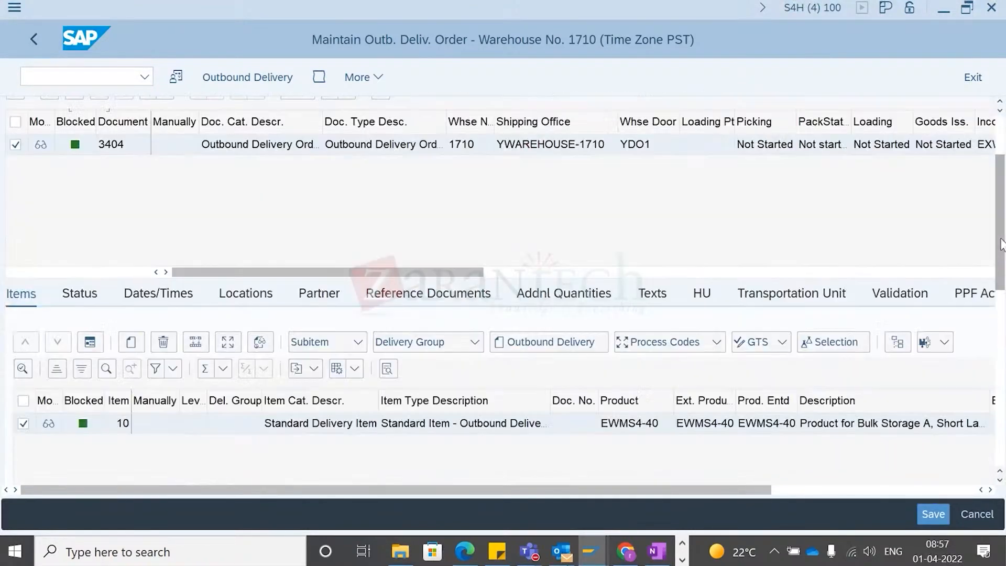
{"action": "left_click", "coordinate": [94, 348]}
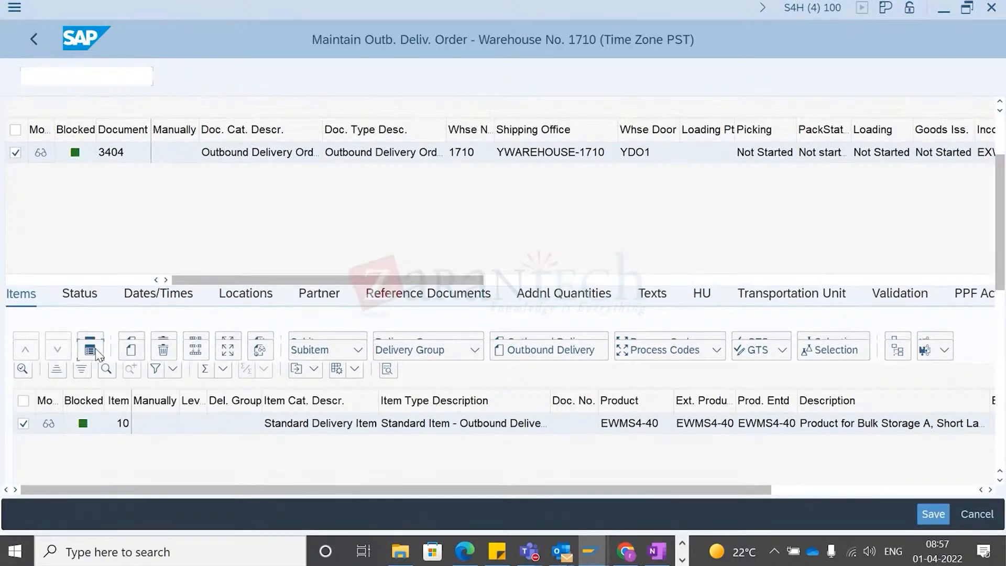
{"action": "left_click_drag", "start_coordinate": [1000, 195], "coordinate": [1001, 278]}
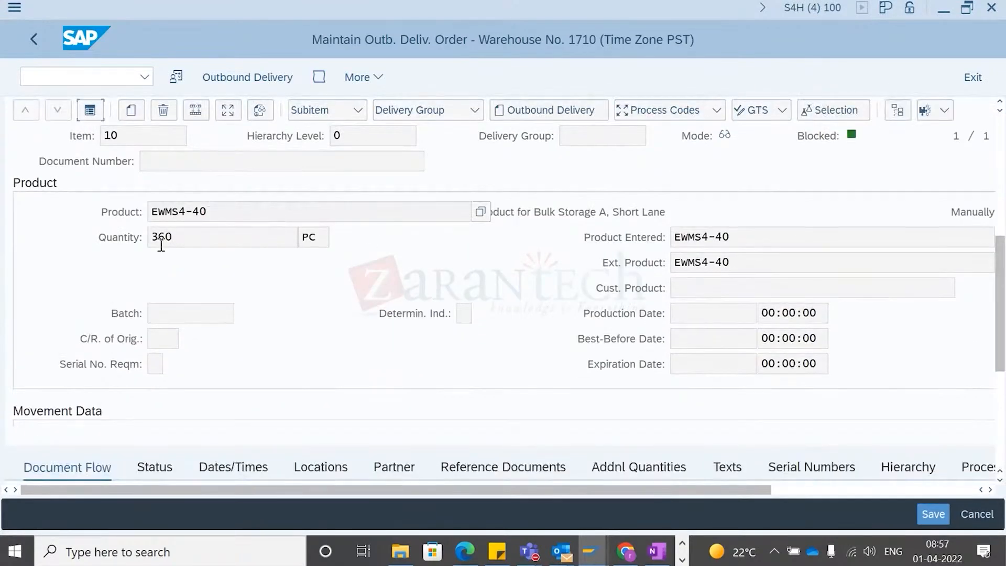
{"action": "scroll", "coordinate": [194, 255], "scroll_direction": "down", "scroll_amount": 3}
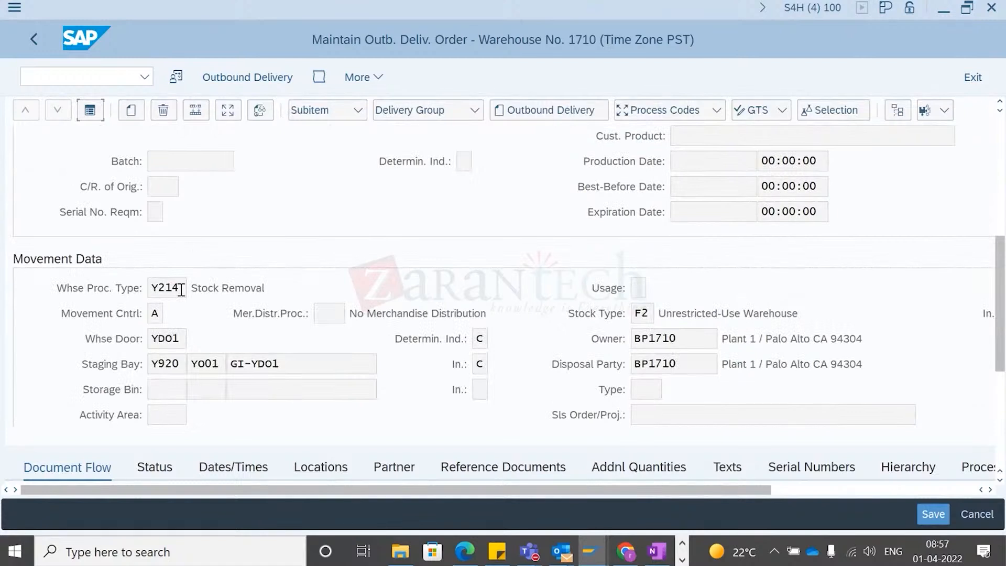
{"action": "left_click_drag", "start_coordinate": [178, 287], "coordinate": [121, 284]}
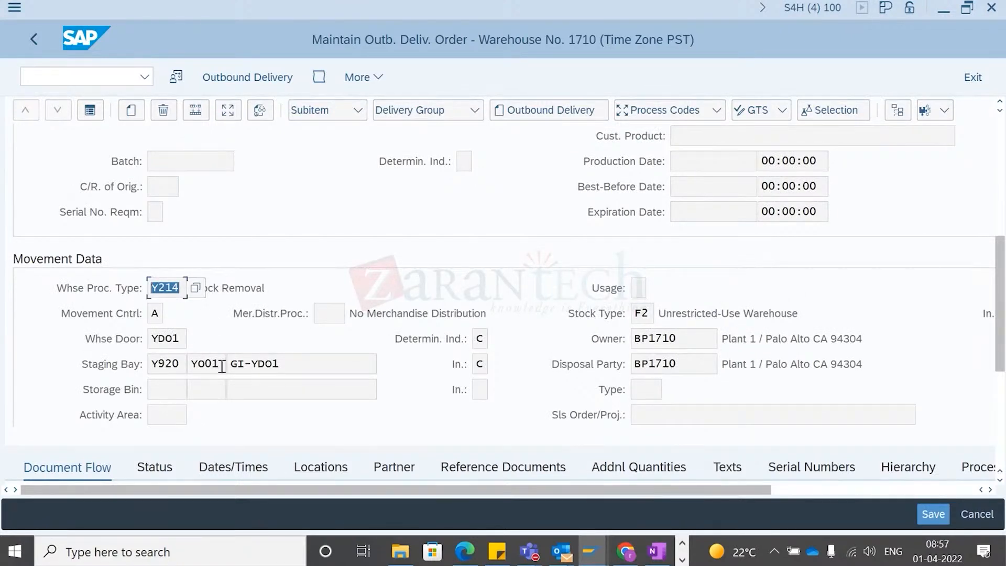
{"action": "left_click", "coordinate": [168, 366]}
{"action": "left_click", "coordinate": [311, 369]}
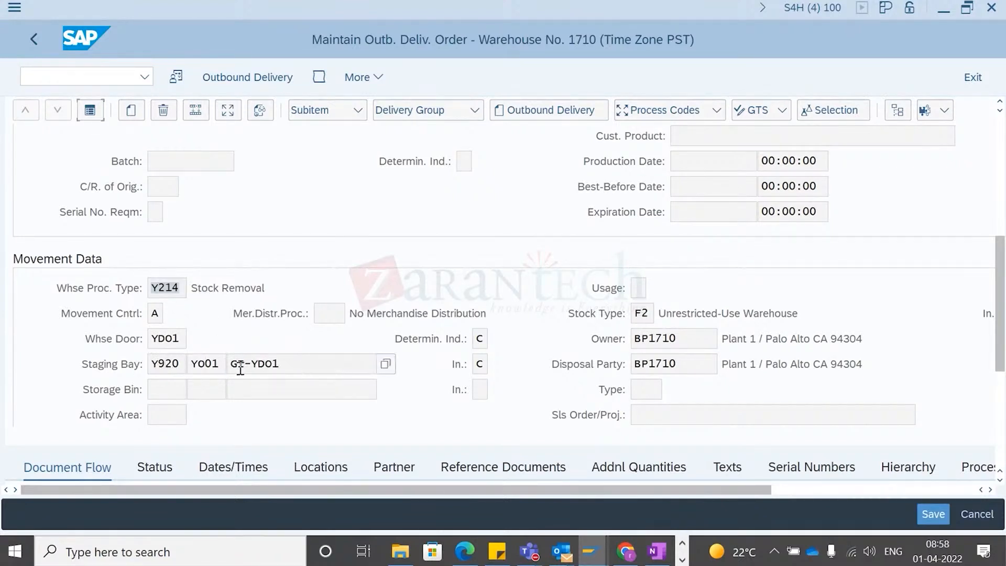
{"action": "left_click_drag", "start_coordinate": [330, 372], "coordinate": [217, 358]}
{"action": "double_click", "coordinate": [151, 338]}
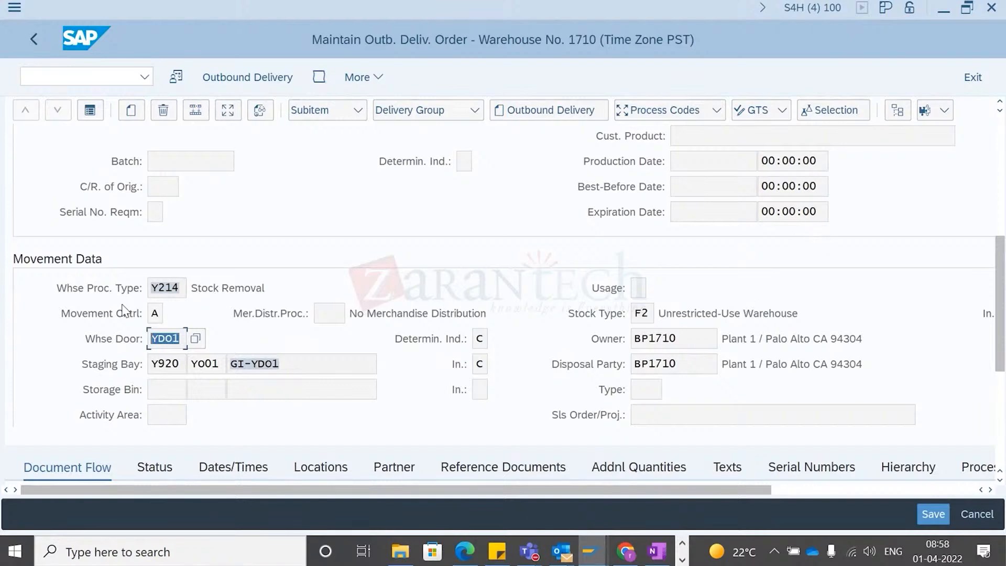
{"action": "left_click", "coordinate": [276, 364]}
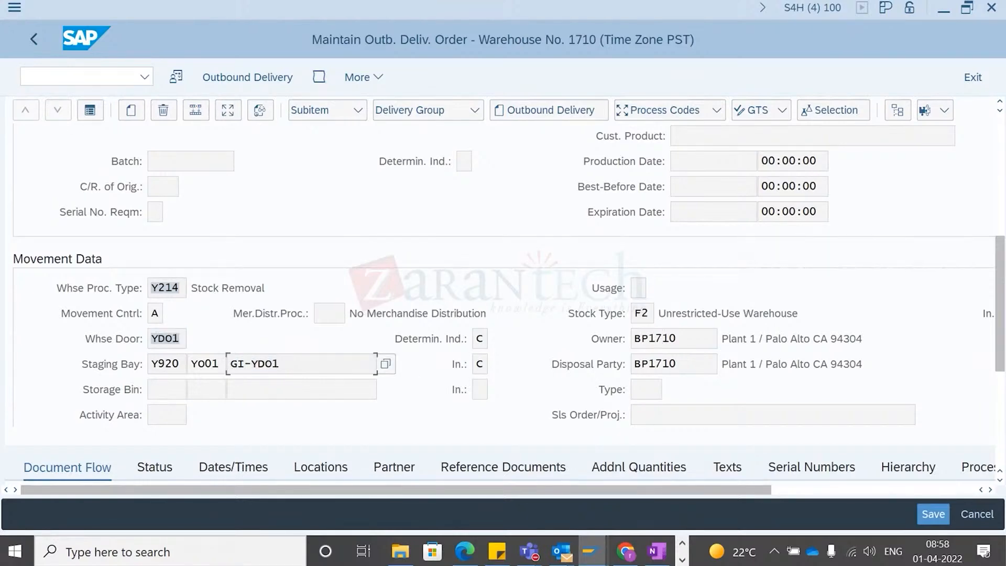
{"action": "mouse_move", "coordinate": [1003, 343]}
{"action": "left_mouse_down"}
{"action": "mouse_move", "coordinate": [1003, 260]}
{"action": "mouse_move", "coordinate": [1002, 349]}
{"action": "left_mouse_up"}
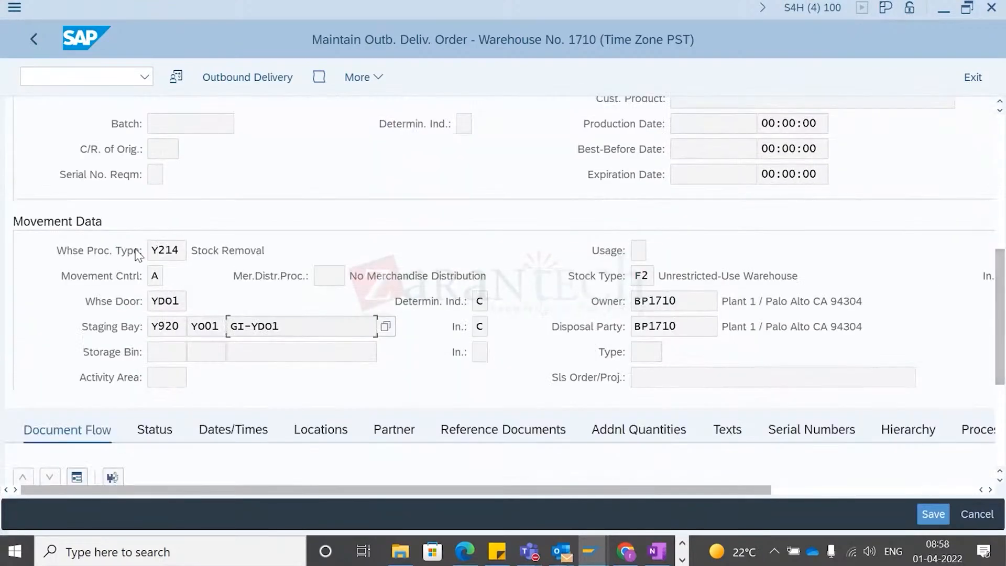
{"action": "scroll", "coordinate": [137, 255], "scroll_direction": "up", "scroll_amount": 5}
{"action": "left_click", "coordinate": [90, 175]}
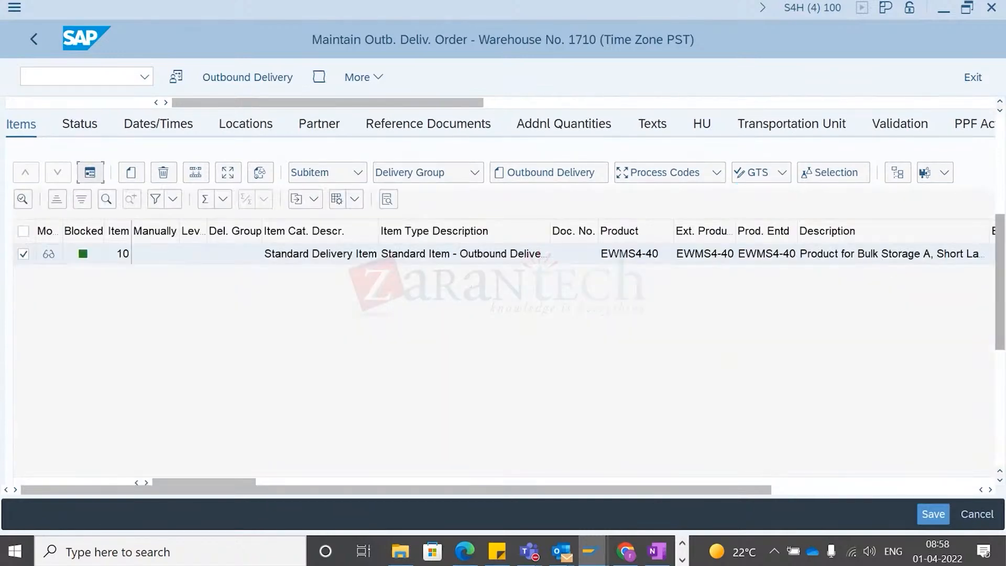
{"action": "scroll", "coordinate": [1002, 164], "scroll_direction": "up", "scroll_amount": 5}
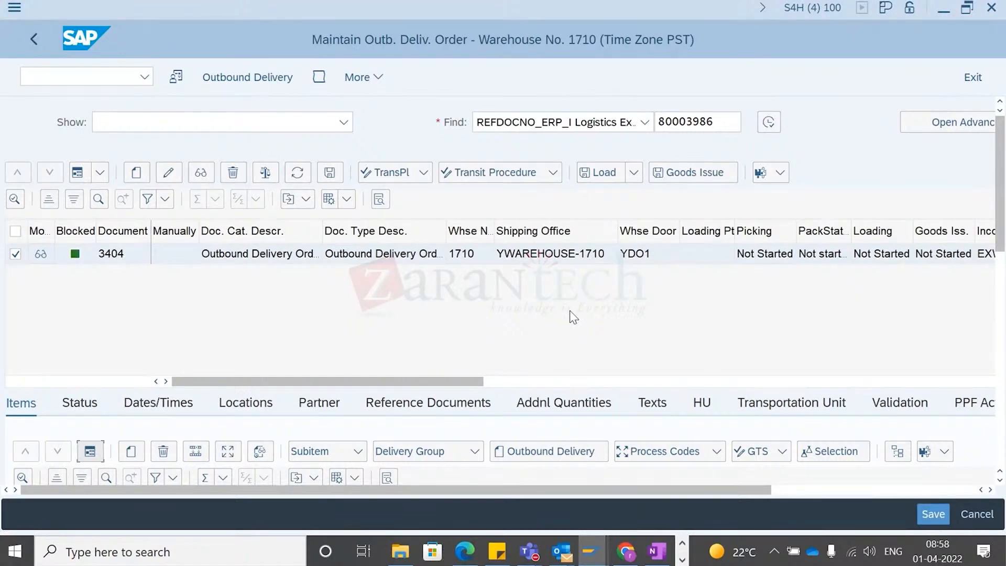
{"action": "left_click", "coordinate": [765, 257]}
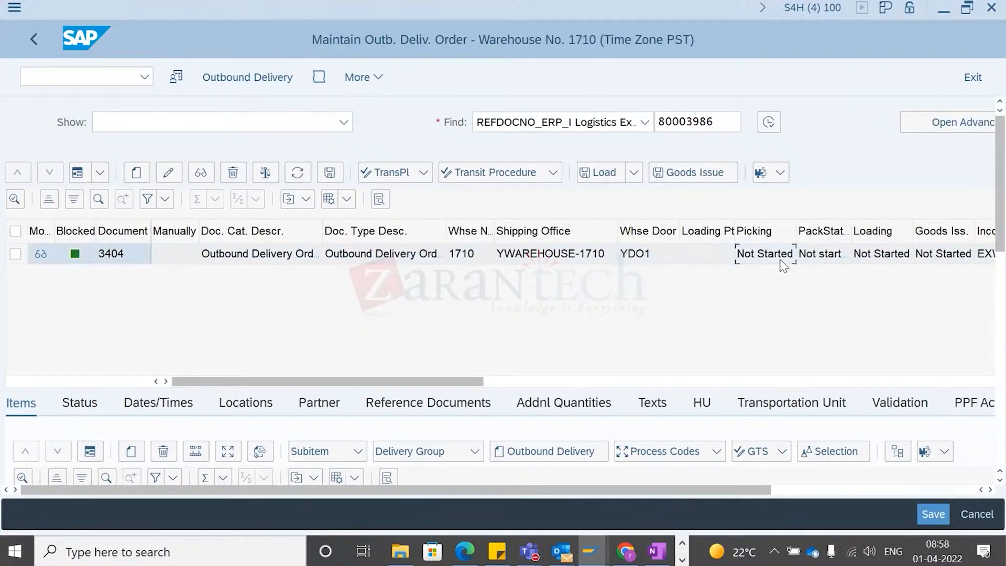
{"action": "scroll", "coordinate": [795, 270], "scroll_direction": "right", "scroll_amount": 3}
{"action": "scroll", "coordinate": [702, 305], "scroll_direction": "left", "scroll_amount": 3}
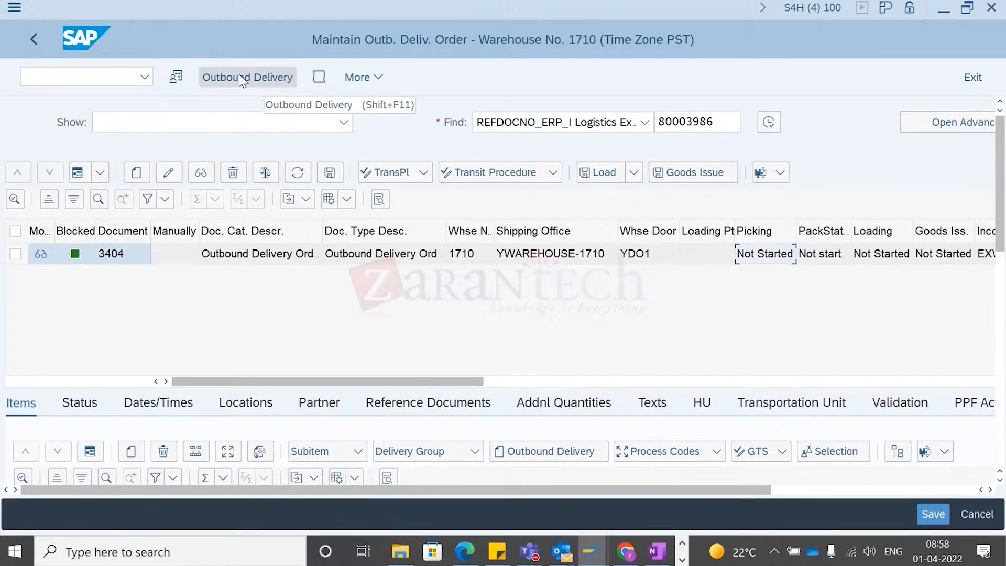
{"action": "left_click", "coordinate": [16, 254]}
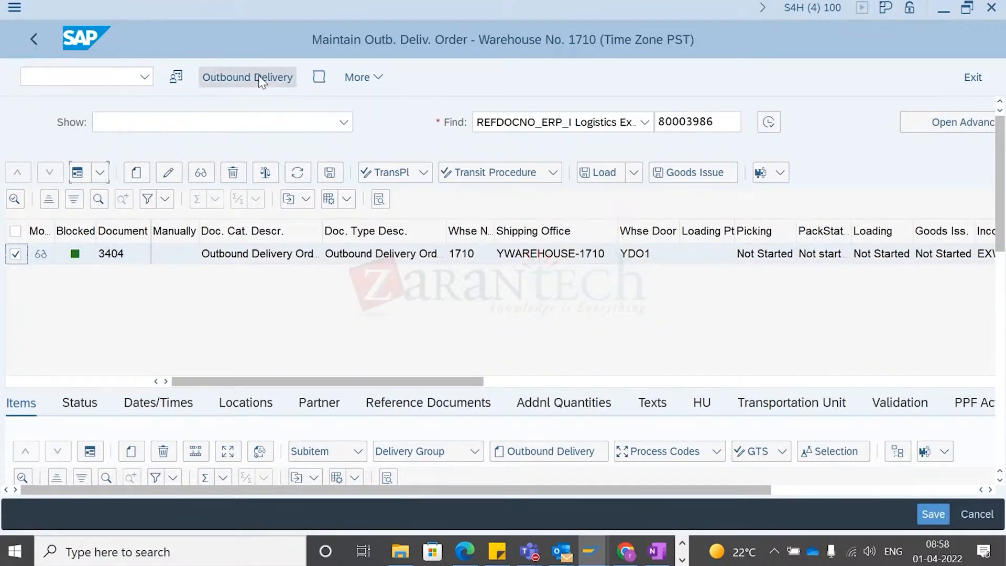
{"action": "left_click", "coordinate": [227, 76]}
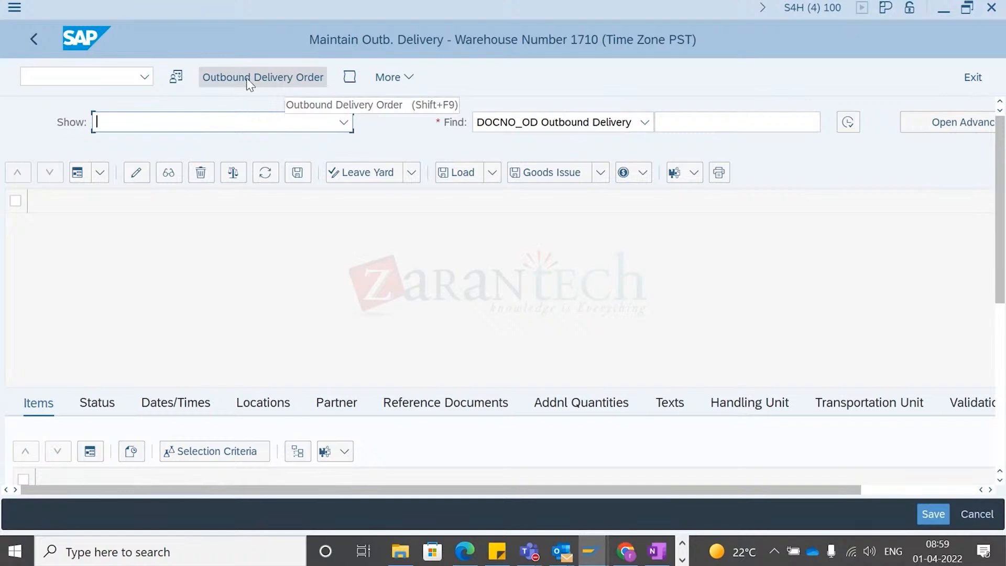
{"action": "left_click", "coordinate": [292, 77]}
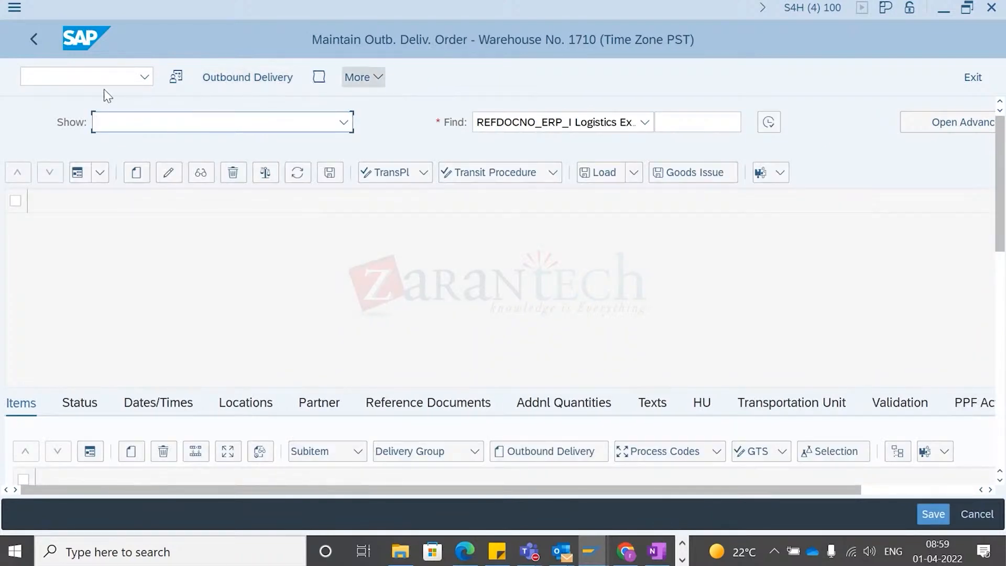
- Search again for the warehouse delivery order referencing delivery 80003986
{"action": "left_click", "coordinate": [676, 124]}
{"action": "left_click", "coordinate": [700, 145]}
{"action": "left_click", "coordinate": [769, 122]}
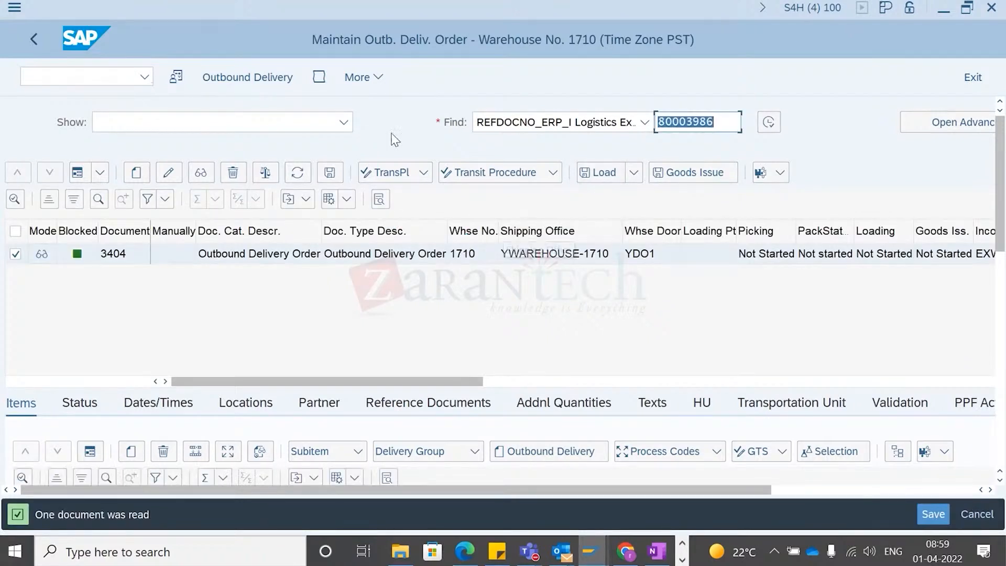
{"action": "left_click", "coordinate": [369, 74]}
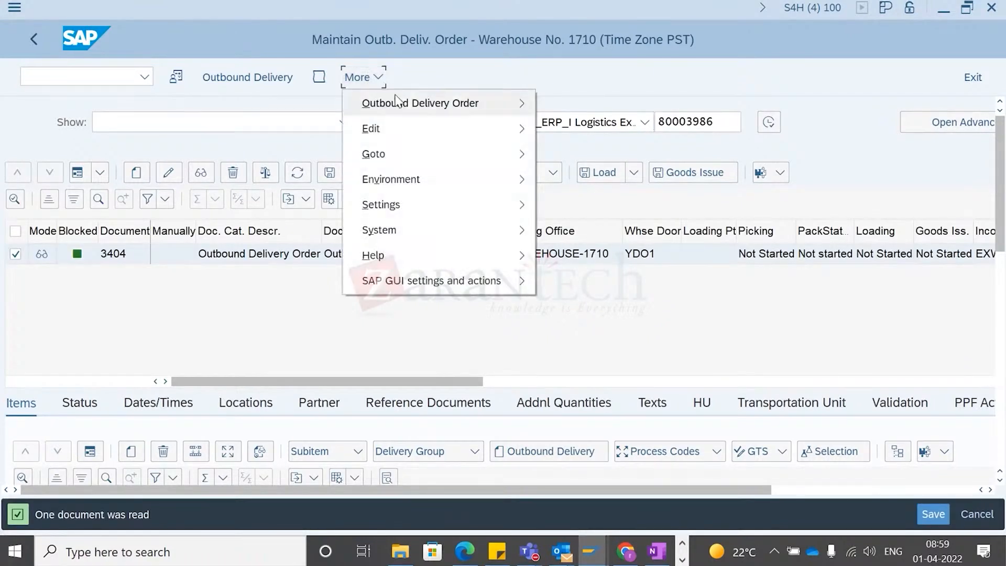
{"action": "mouse_move", "coordinate": [397, 102]}
{"action": "mouse_move", "coordinate": [640, 137]}
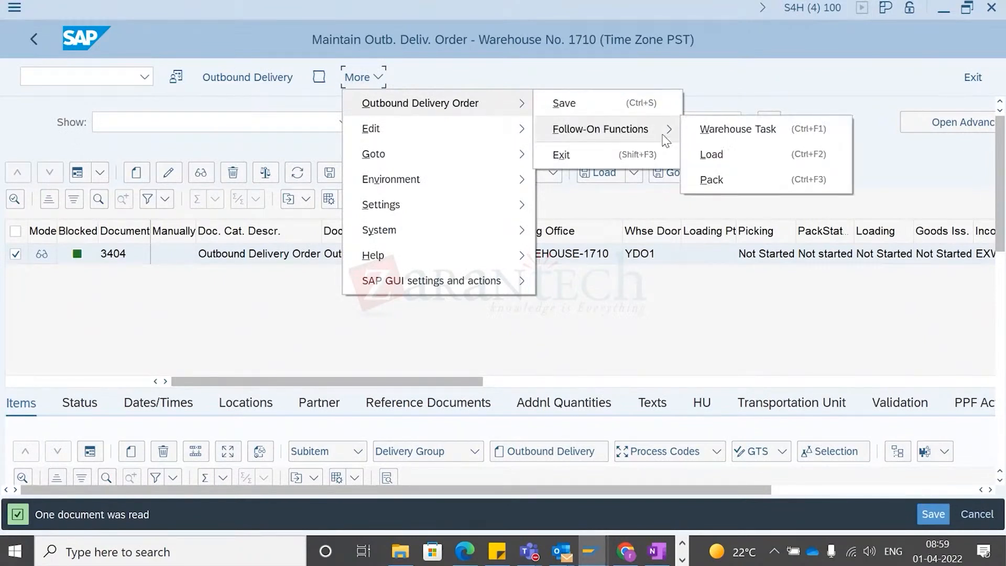
{"action": "left_click", "coordinate": [675, 335]}
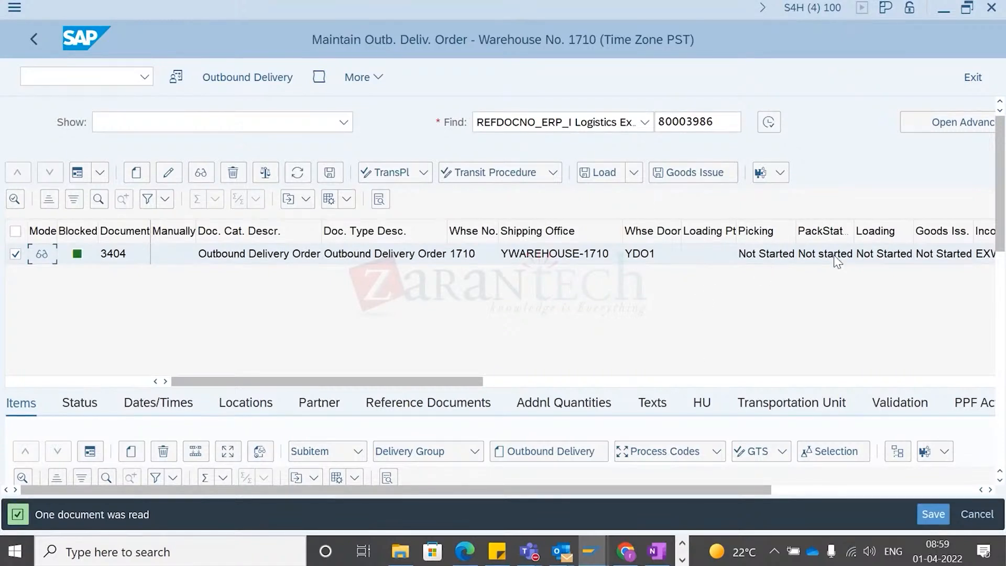
{"action": "left_click", "coordinate": [363, 81]}
{"action": "mouse_move", "coordinate": [420, 104]}
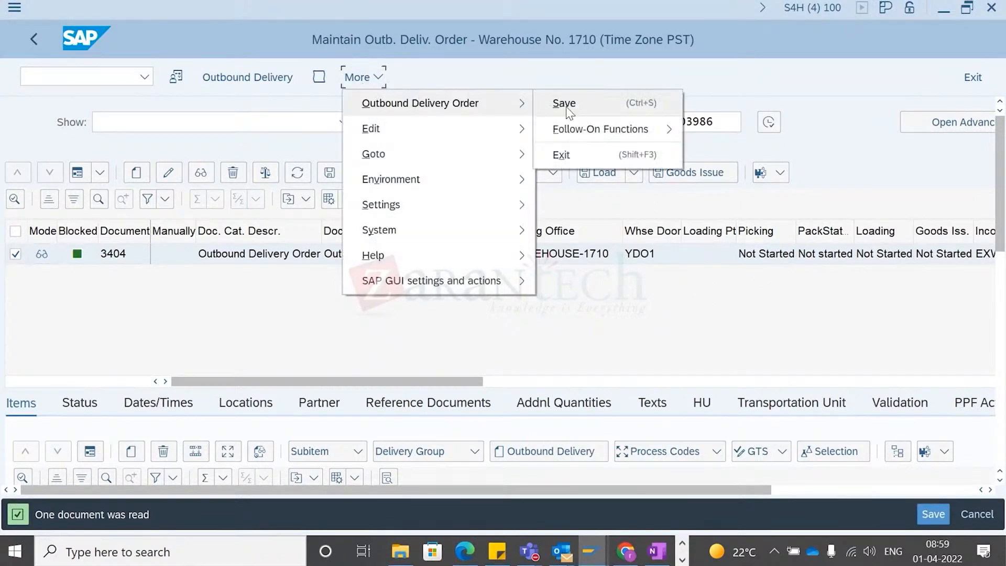
{"action": "mouse_move", "coordinate": [600, 129]}
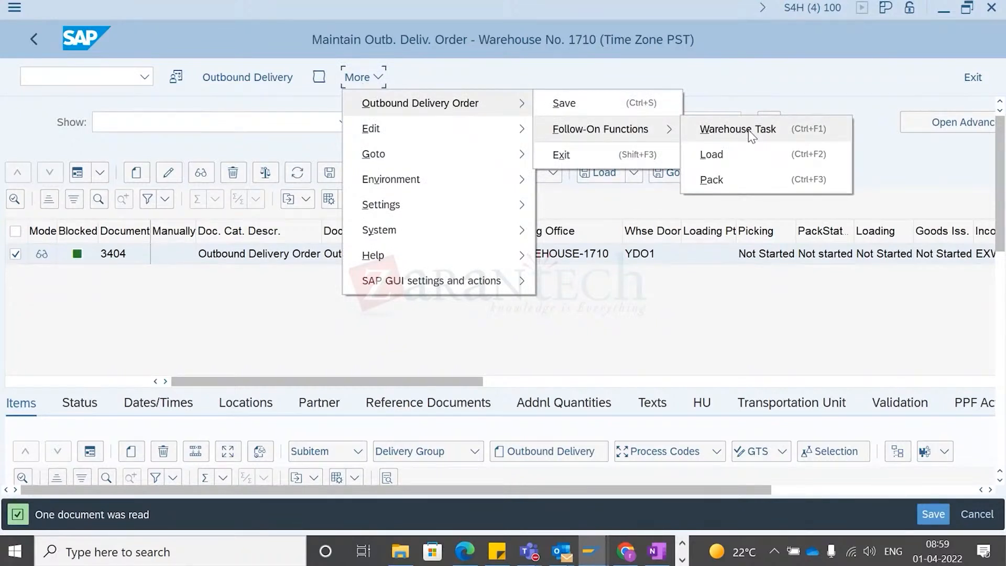
{"action": "left_click", "coordinate": [115, 257]}
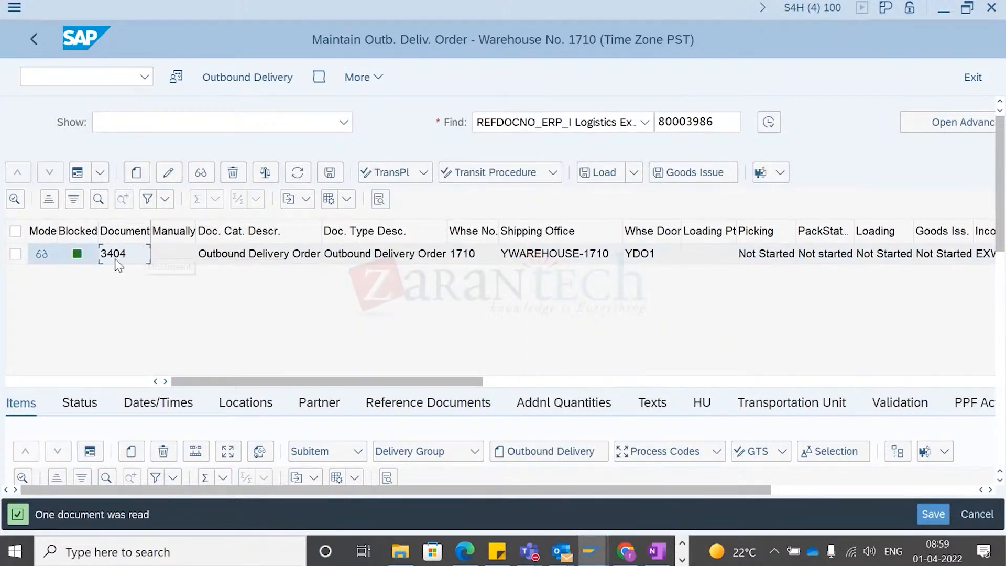
{"action": "key", "text": "alt+Tab"}
{"action": "key", "text": "alt+Tab"}
{"action": "key", "text": "alt+shift+Tab"}
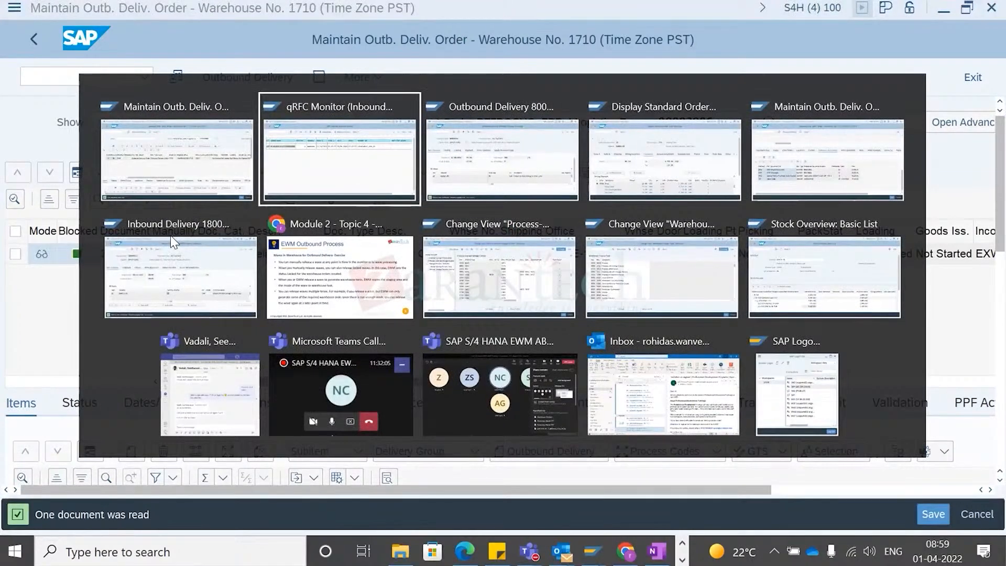
- Switch to the other SAP session and open transaction /SCWM/WAVE for outbound wave management
{"action": "key", "text": "alt+Tab"}
{"action": "key", "text": "alt+Tab"}
{"action": "key", "text": "alt+Tab"}
{"action": "key", "text": "alt+shift+Tab"}
{"action": "key", "text": "alt+shift+Tab"}
{"action": "key", "text": "alt+shift+Tab"}
{"action": "key", "text": "alt+Tab"}
{"action": "key", "text": "alt+Tab"}
{"action": "key", "text": "alt+Tab"}
{"action": "key", "text": "alt+shift+Tab"}
{"action": "key", "text": "alt+shift+Tab"}
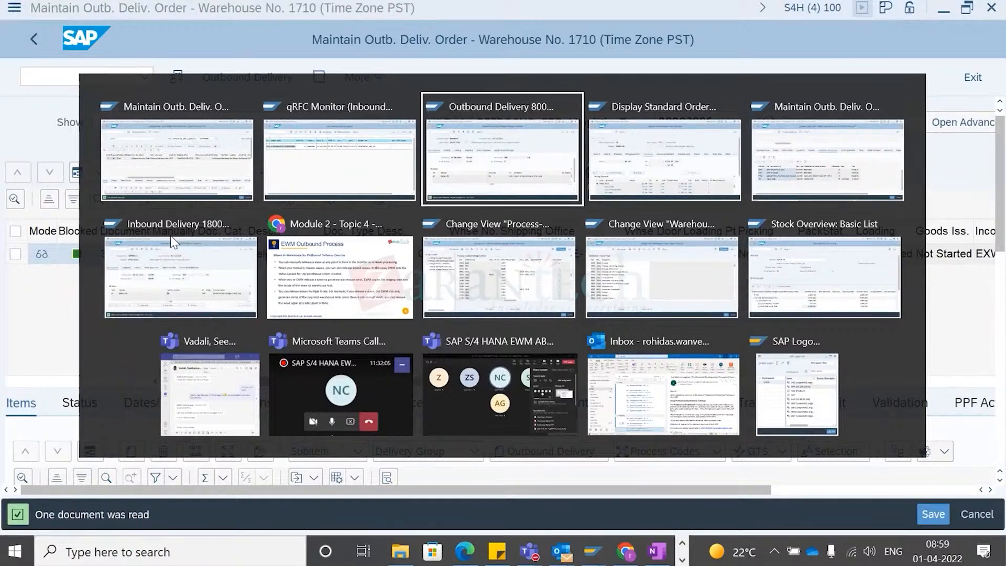
{"action": "key", "text": "alt+shift+Tab"}
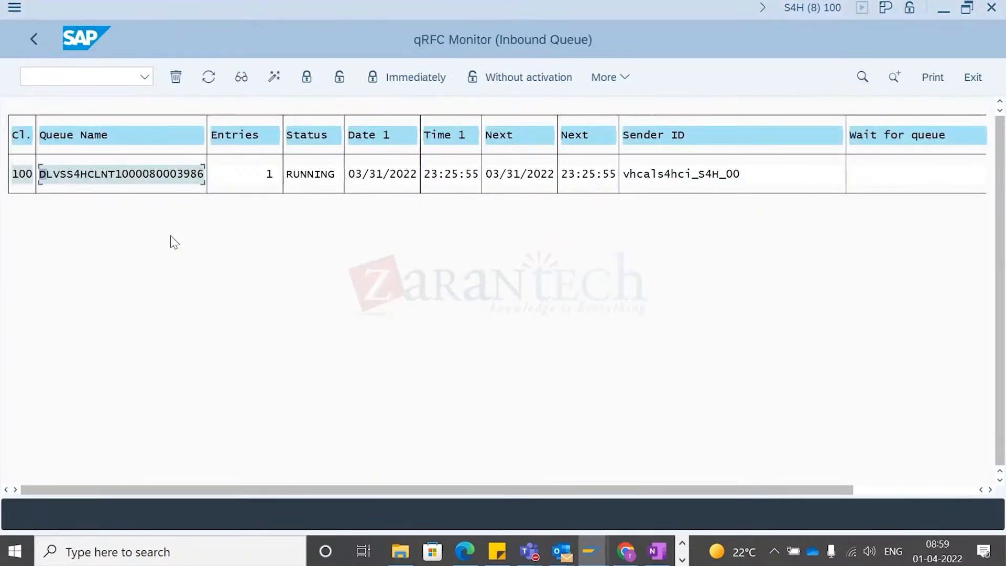
{"action": "key", "text": "ctrl+slash"}
{"action": "type", "text": "/"}
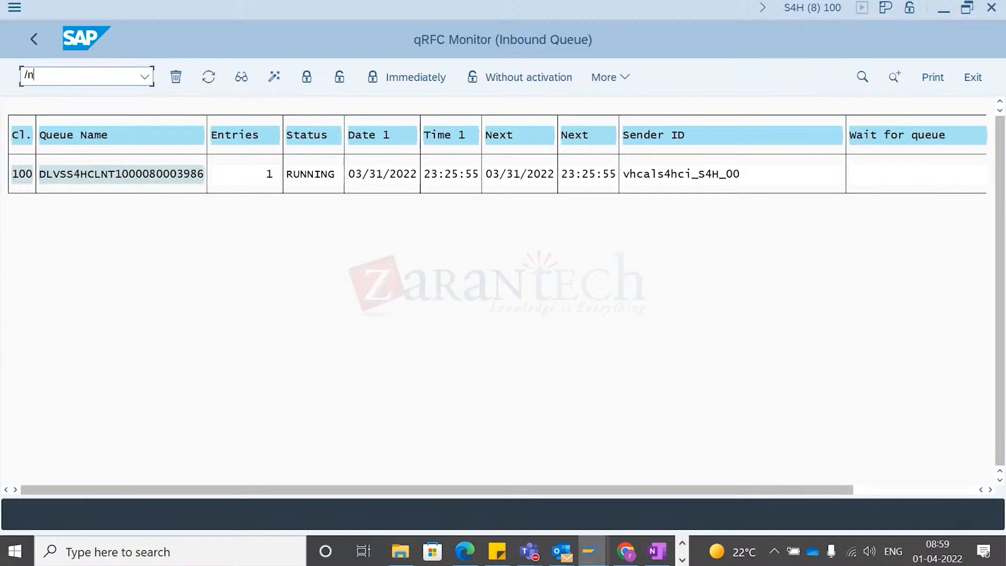
{"action": "type", "text": "n/scwm/wave"}
{"action": "key", "text": "Return"}
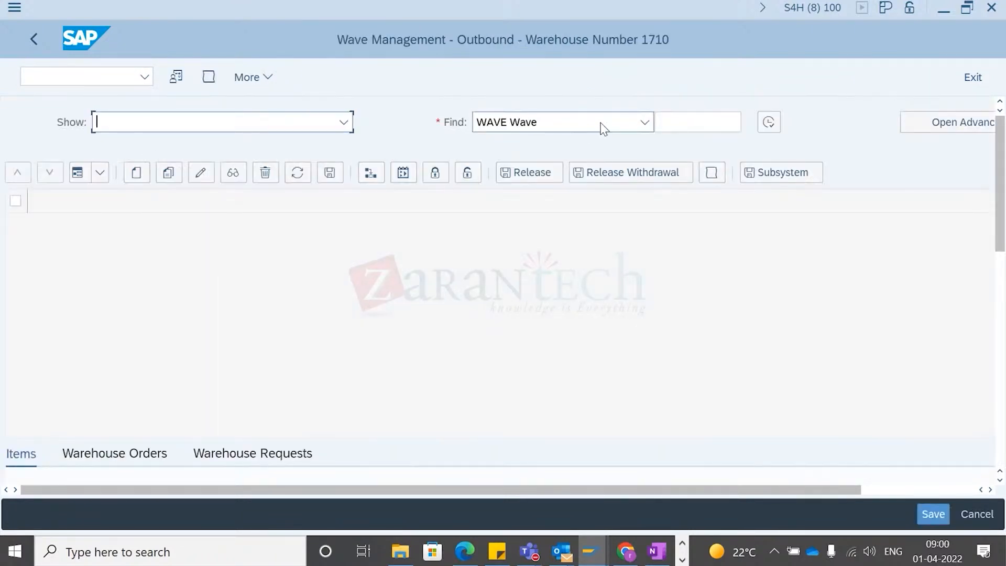
- Search outbound waves by Document Number 3404, copied from the warehouse delivery order
{"action": "left_click", "coordinate": [644, 122]}
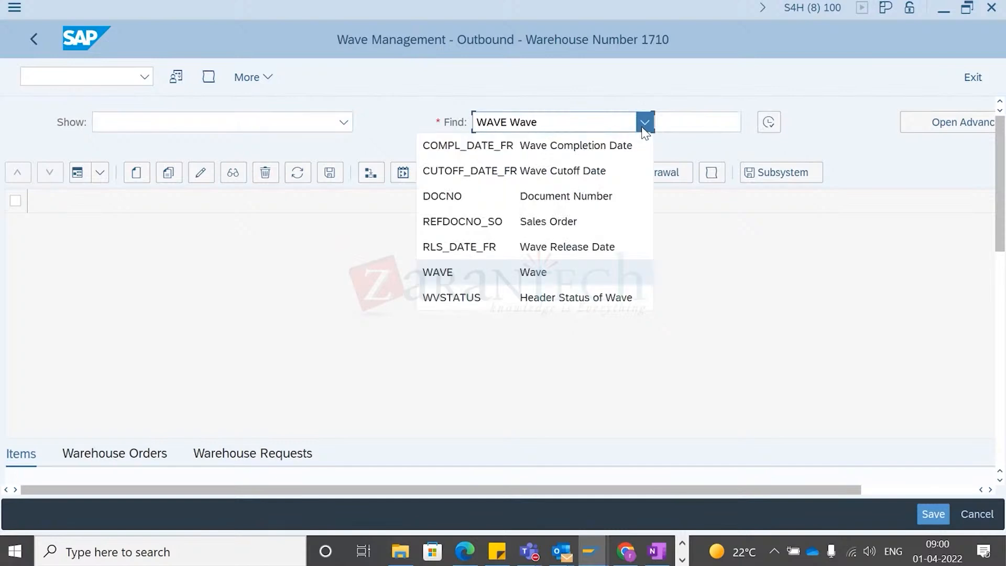
{"action": "left_click", "coordinate": [538, 197]}
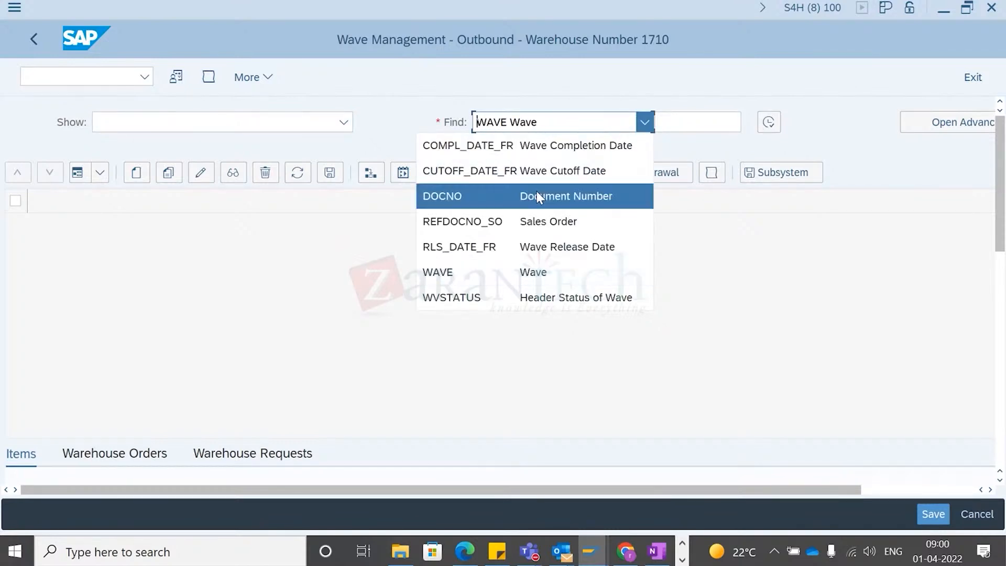
{"action": "left_click", "coordinate": [700, 119]}
{"action": "key", "text": "alt+Tab"}
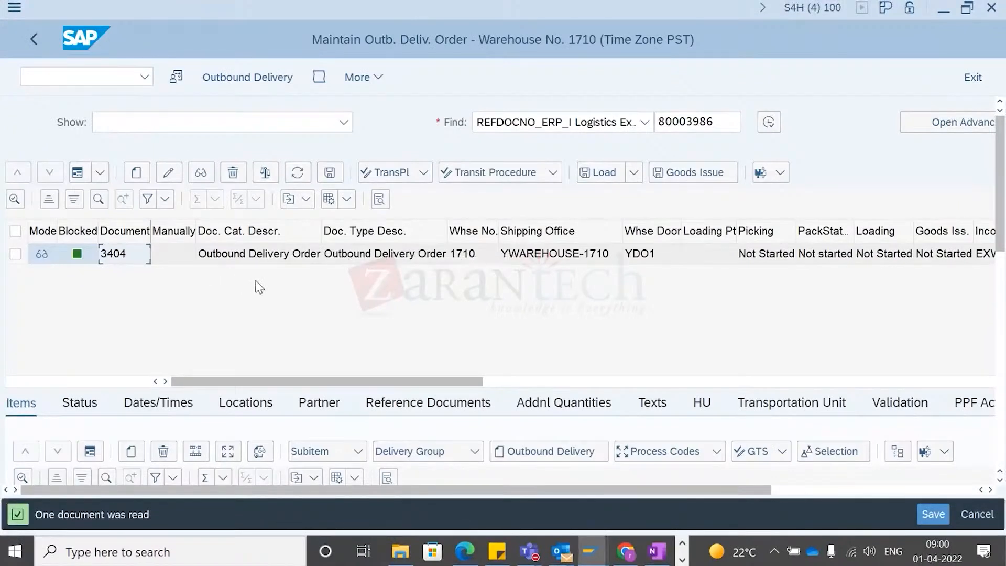
{"action": "key", "text": "alt+Tab"}
{"action": "type", "text": "80003986"}
{"action": "key", "text": "ctrl+a"}
{"action": "key", "text": "BackSpace"}
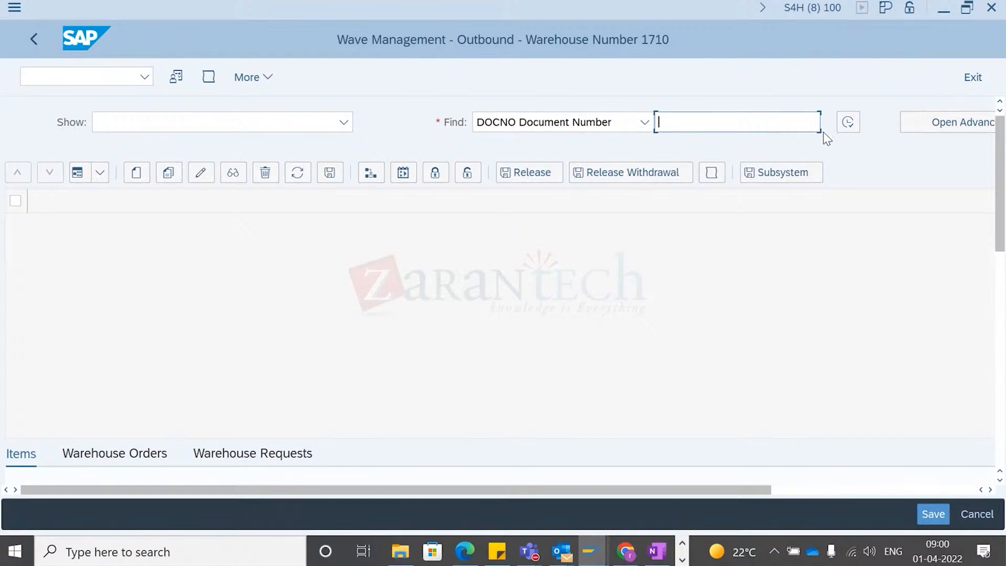
{"action": "key", "text": "alt+Tab"}
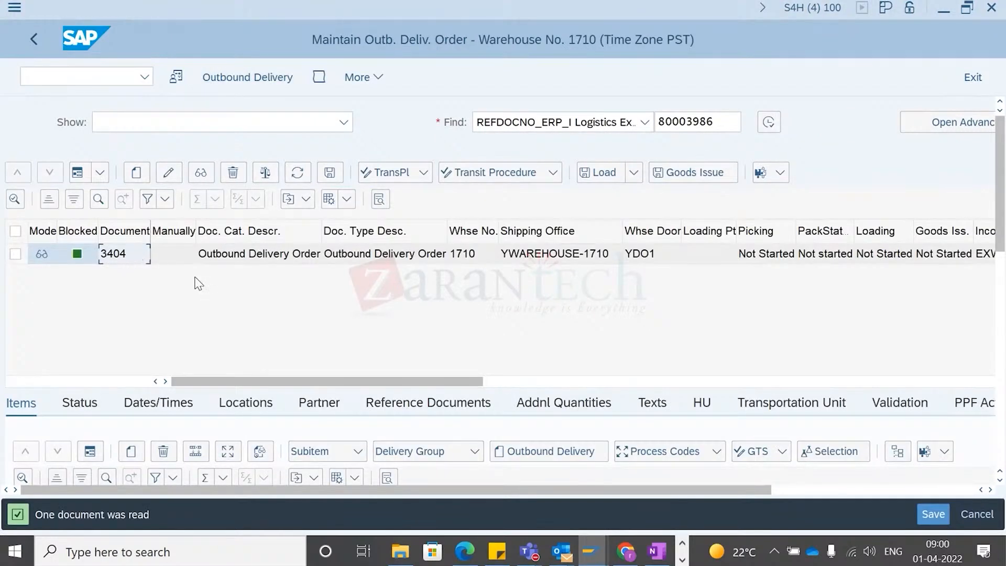
{"action": "key", "text": "alt+Tab"}
{"action": "type", "text": "3404"}
{"action": "left_click", "coordinate": [851, 123]}
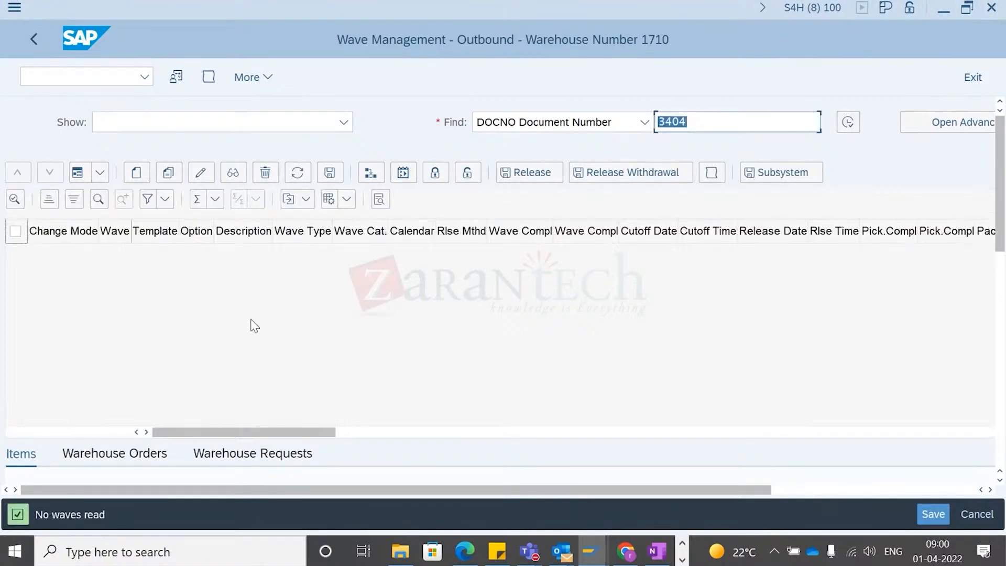
- Select warehouse delivery order 3404, open its follow-on Warehouse Task function, and create a stock removal task for item 10
{"action": "key", "text": "alt+Tab"}
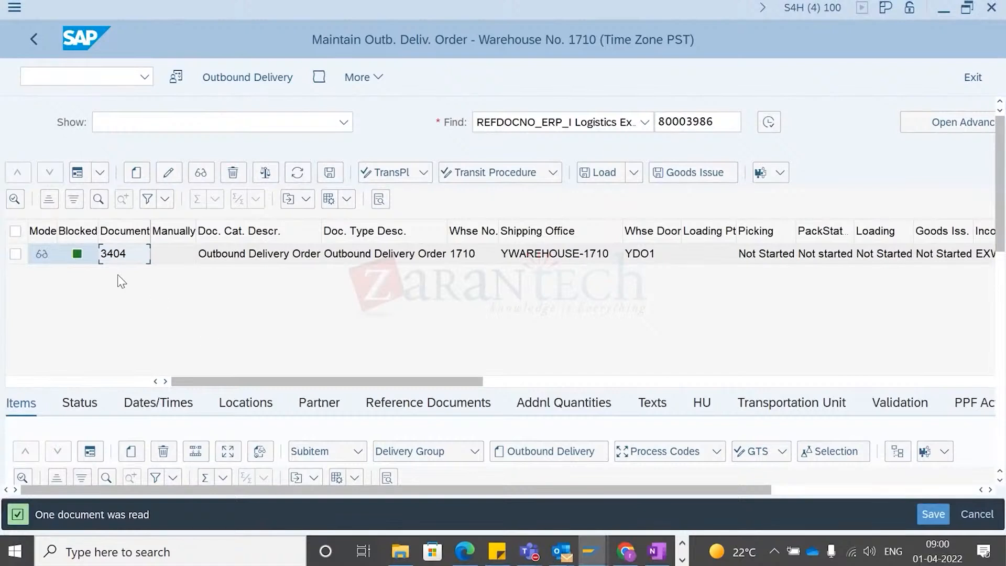
{"action": "left_click", "coordinate": [15, 254]}
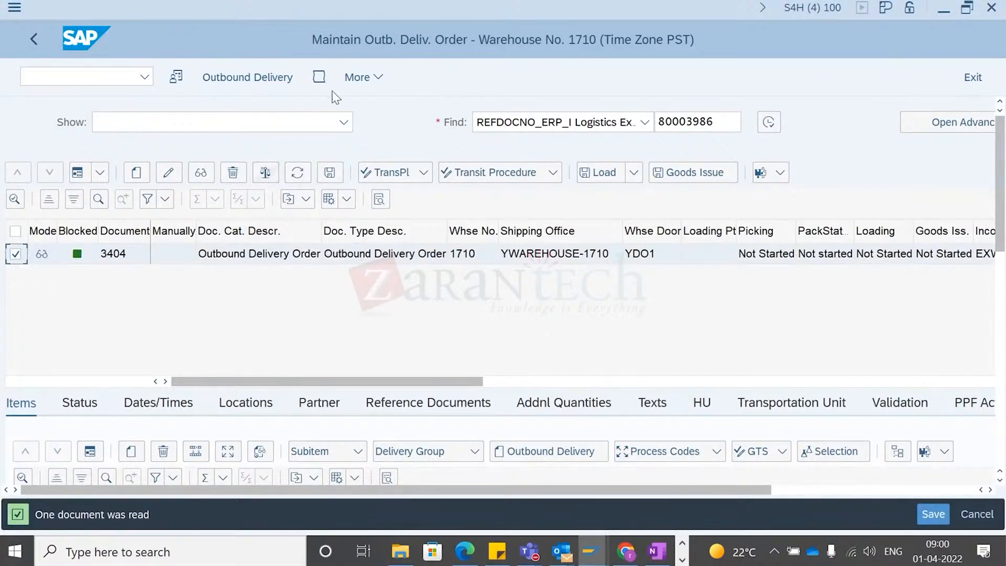
{"action": "left_click", "coordinate": [380, 74]}
{"action": "mouse_move", "coordinate": [471, 102]}
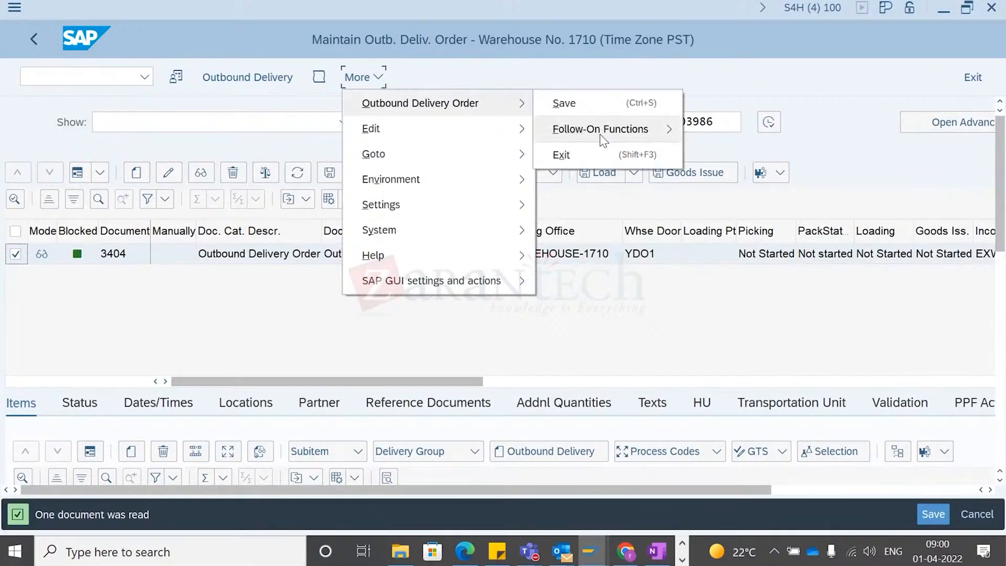
{"action": "mouse_move", "coordinate": [676, 131]}
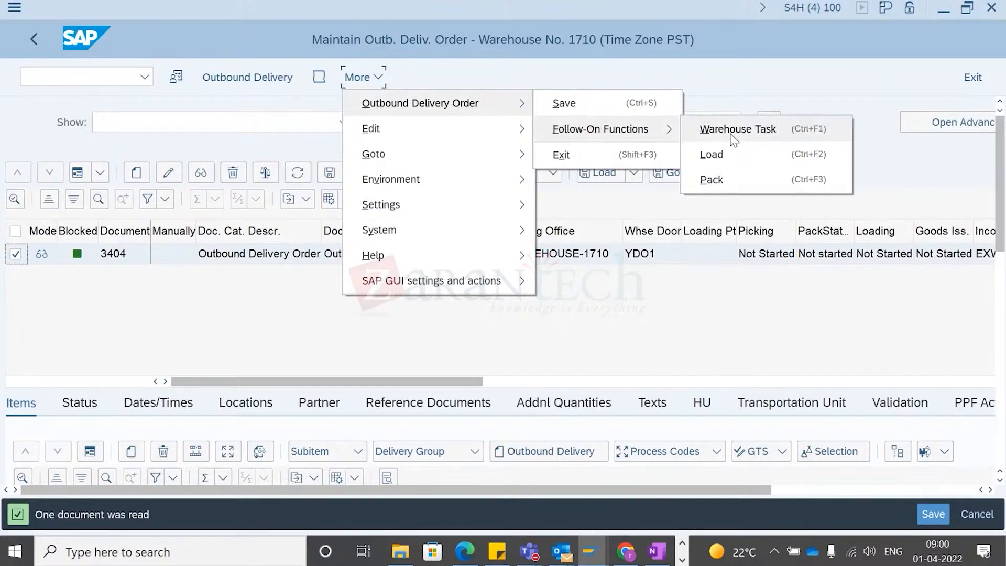
{"action": "left_click", "coordinate": [732, 131]}
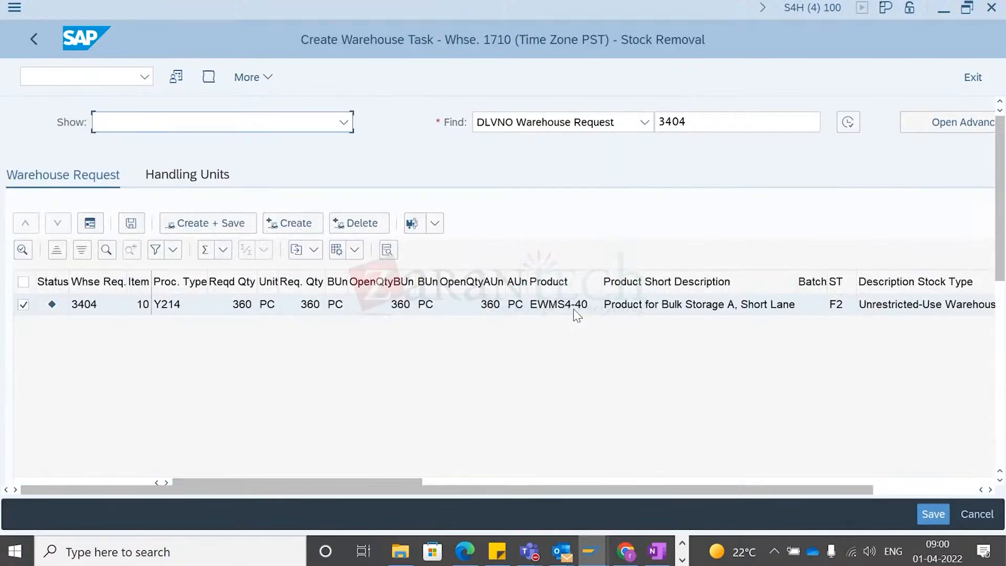
{"action": "left_click", "coordinate": [307, 224]}
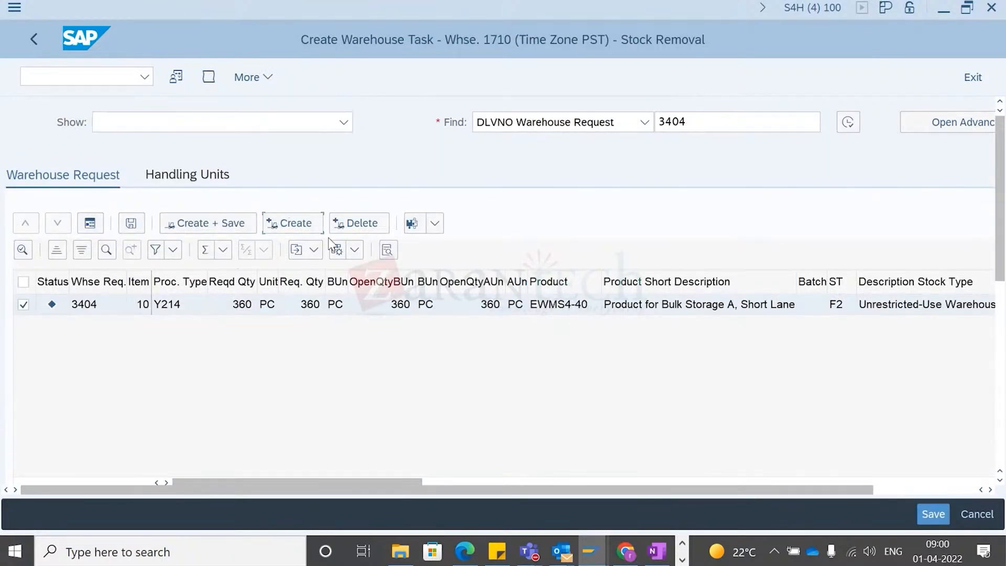
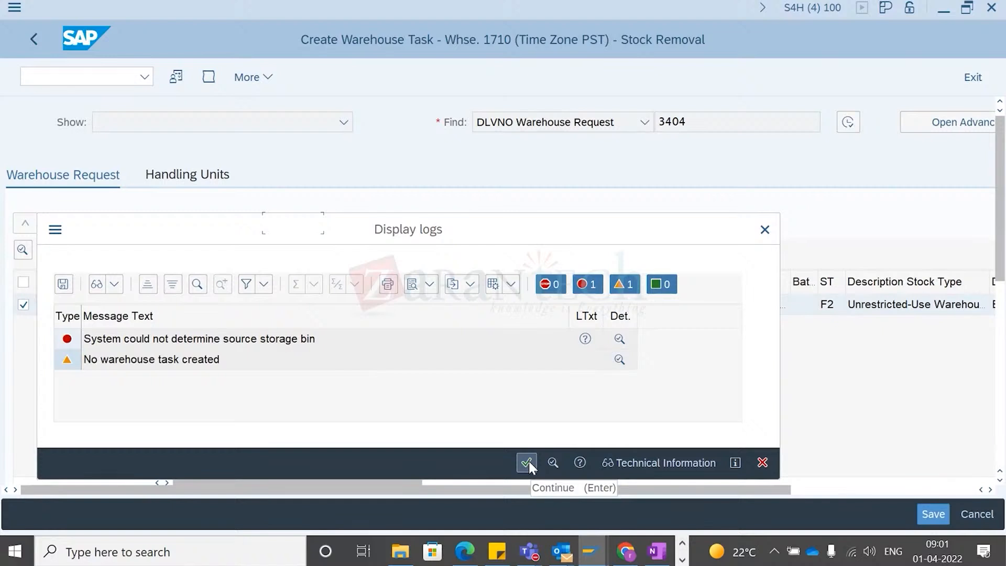
- Close the error log and open the default values of warehouse request 3404 item 10, selecting the Source Bin field
{"action": "left_click", "coordinate": [527, 462]}
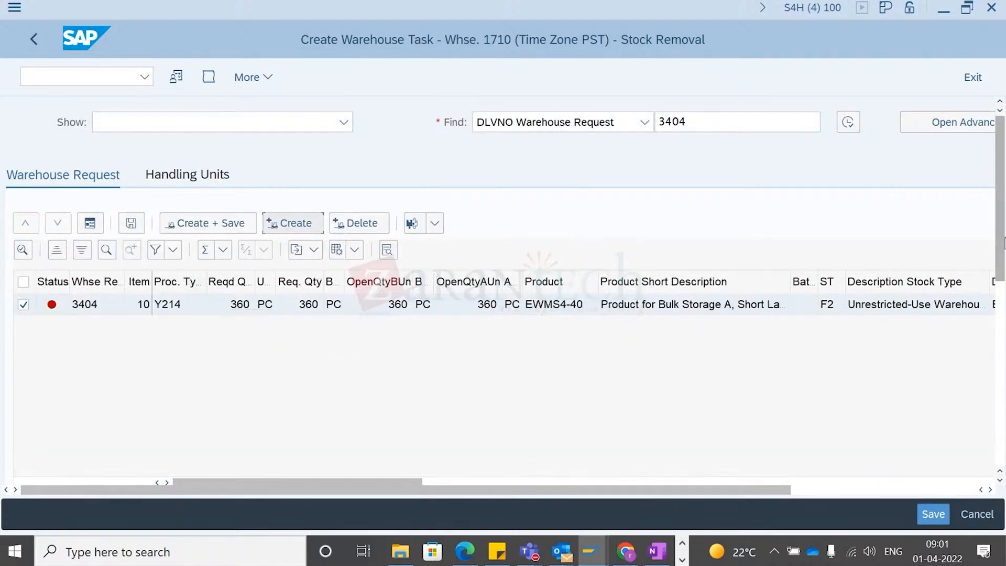
{"action": "left_click", "coordinate": [967, 7]}
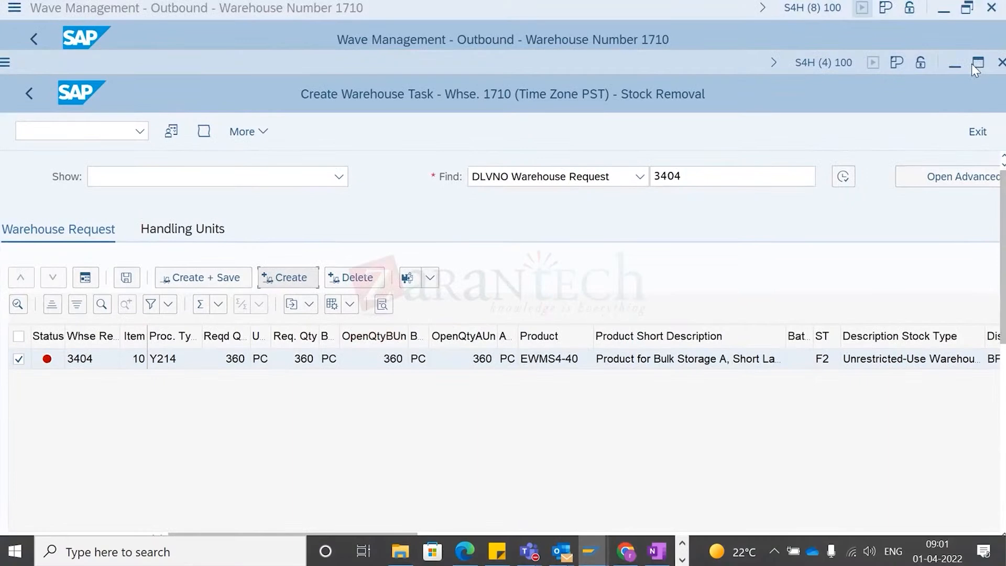
{"action": "left_click", "coordinate": [978, 63]}
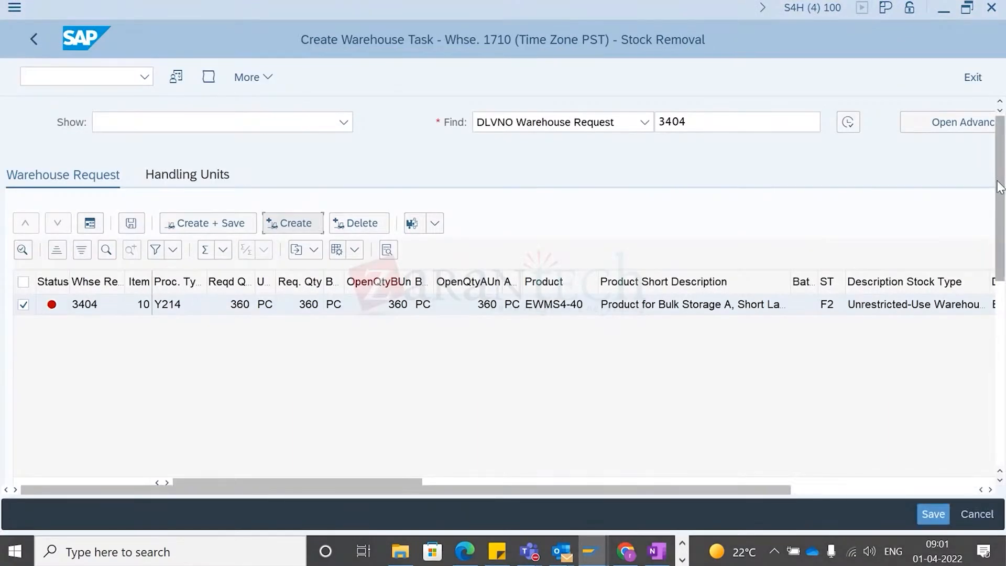
{"action": "left_click_drag", "start_coordinate": [1000, 187], "coordinate": [998, 298]}
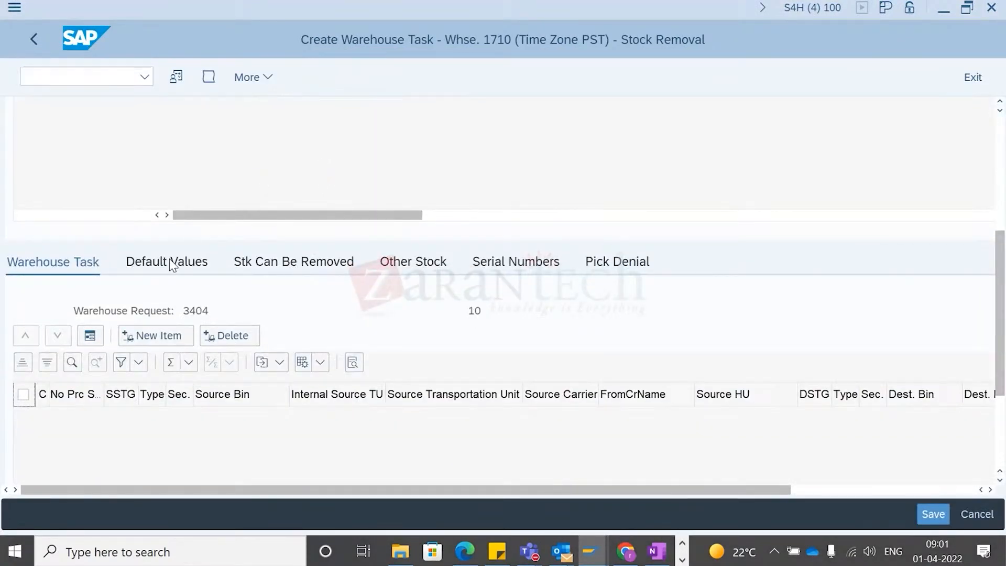
{"action": "left_click", "coordinate": [168, 260]}
{"action": "scroll", "coordinate": [278, 414], "scroll_direction": "down", "scroll_amount": 3}
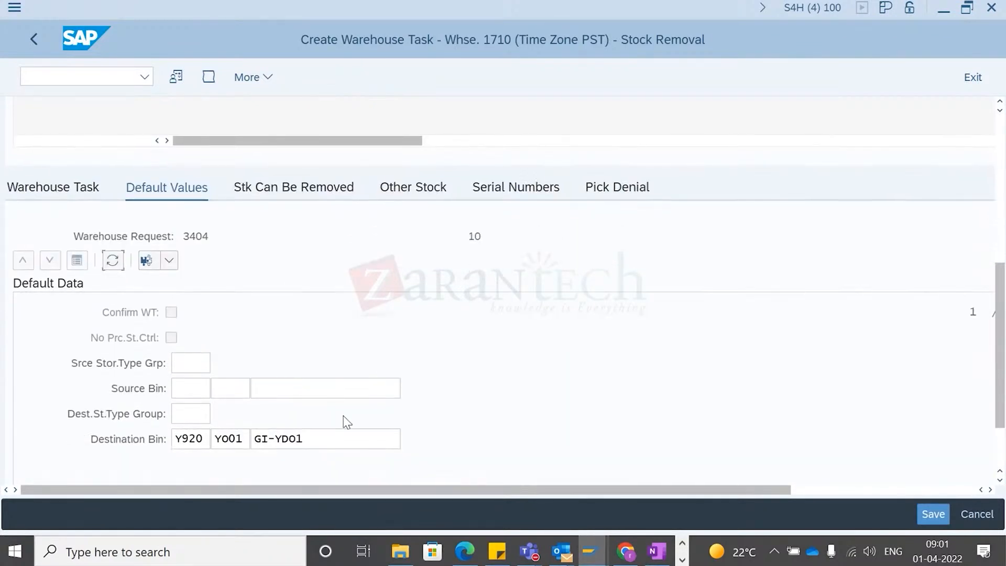
{"action": "left_click", "coordinate": [274, 389]}
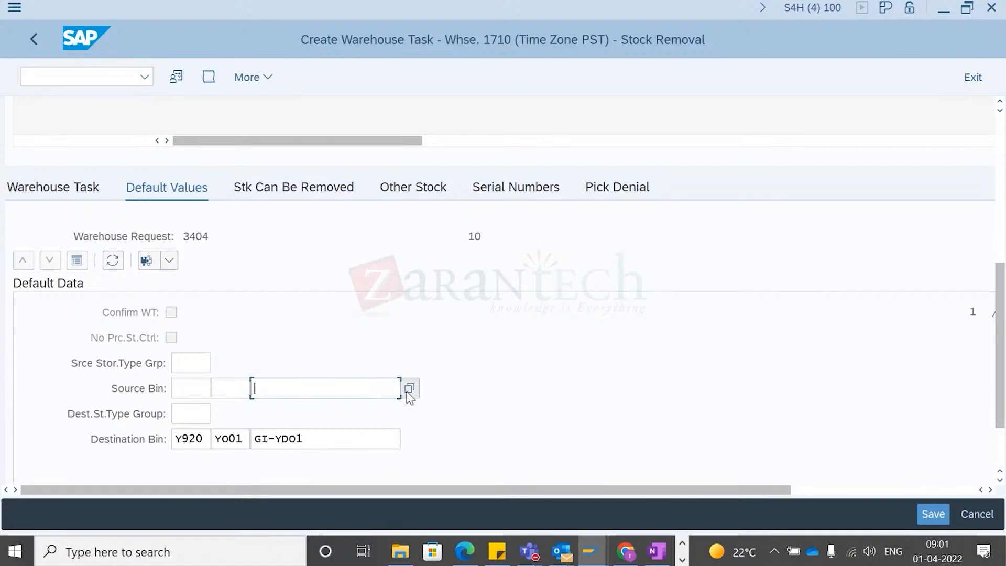
- Switch to the outbound delivery order session and start the /n/scwm/ warehouse monitor transaction
{"action": "left_click", "coordinate": [591, 551]}
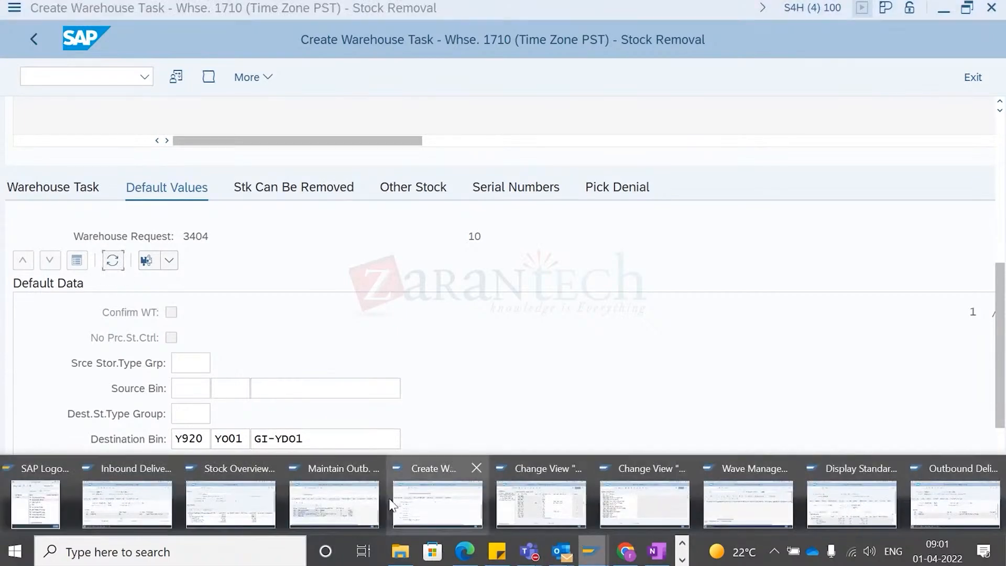
{"action": "left_click", "coordinate": [222, 501]}
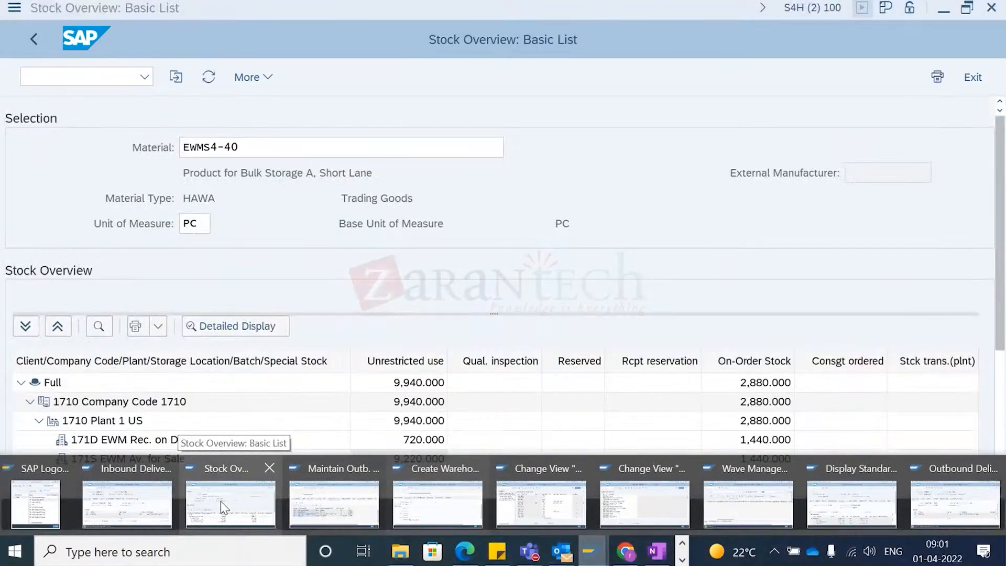
{"action": "mouse_move", "coordinate": [340, 504]}
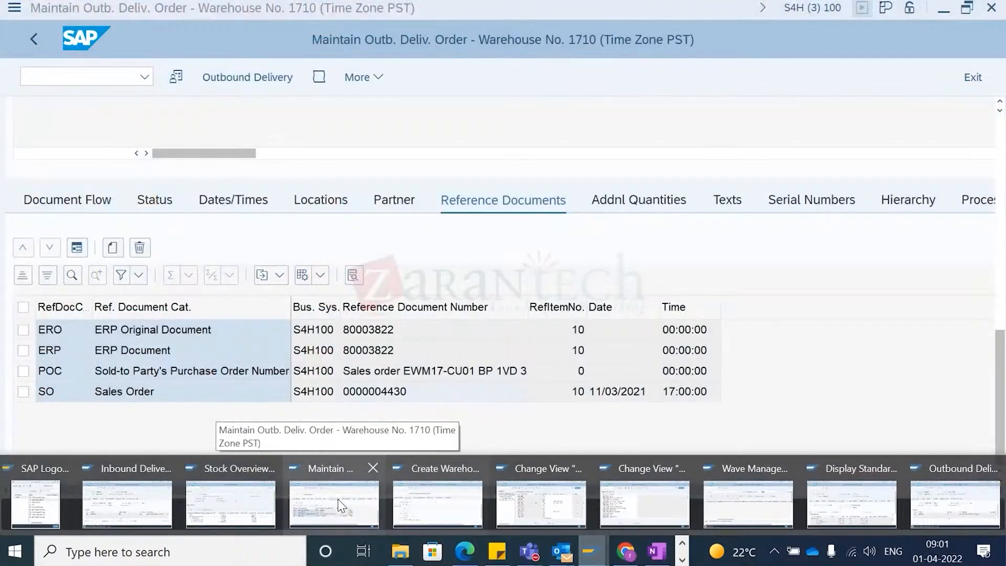
{"action": "left_click", "coordinate": [338, 505]}
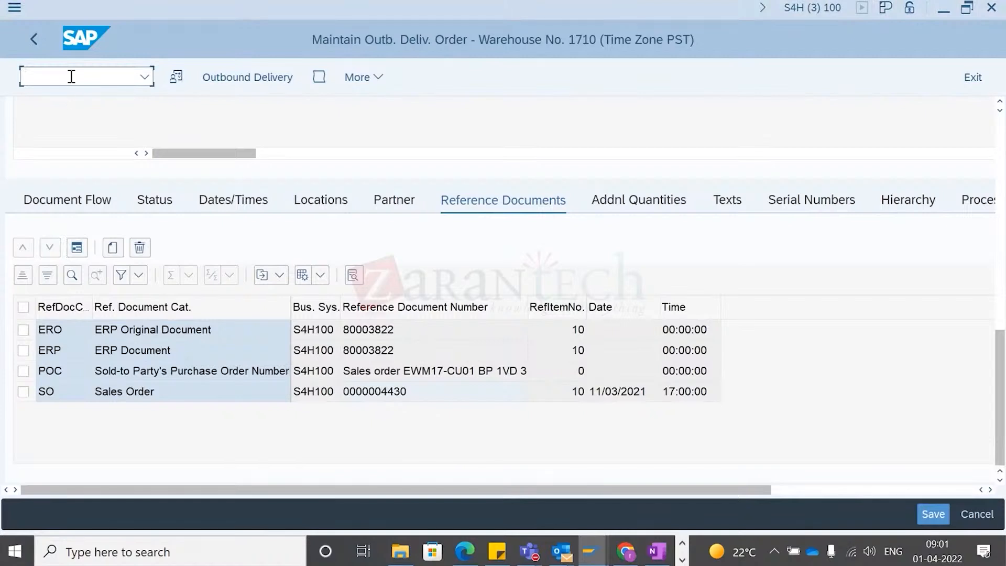
{"action": "left_click", "coordinate": [74, 77]}
{"action": "type", "text": "/n/scwm/mon"}
{"action": "key", "text": "Return"}
- Switch to the Mock 1 - Bin Upload - Merck workbook and copy storage bin 41.0001
{"action": "left_click", "coordinate": [656, 556]}
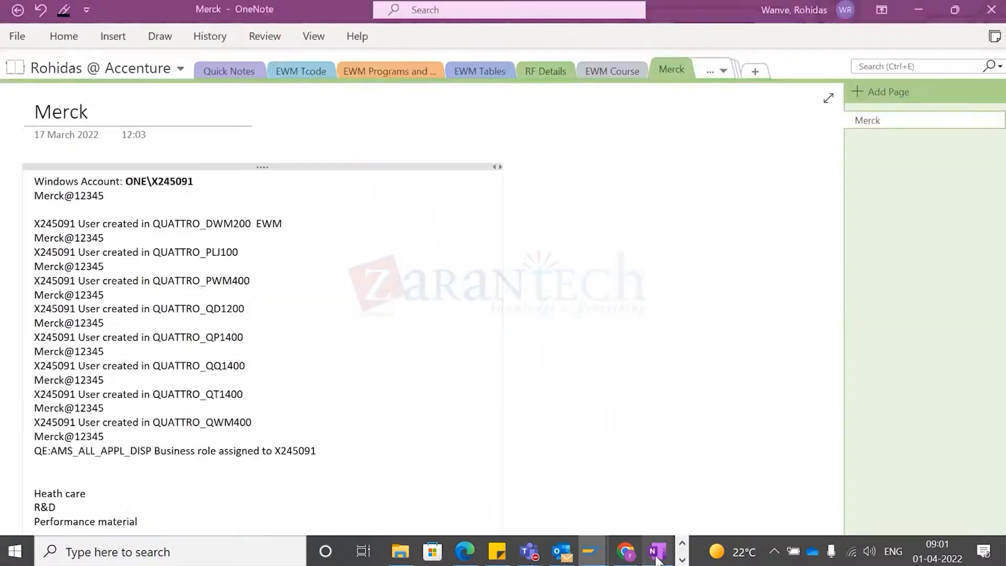
{"action": "left_click", "coordinate": [683, 561]}
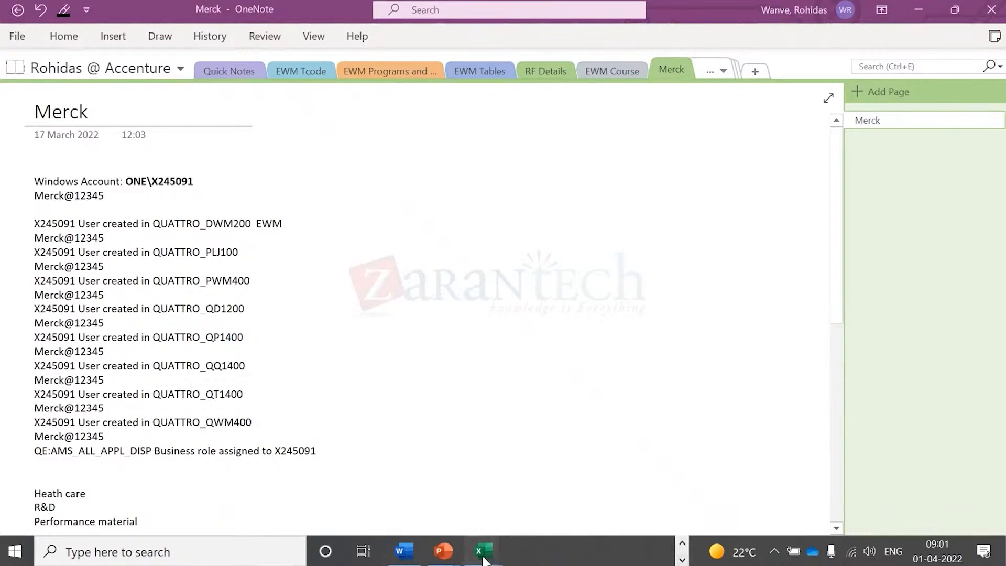
{"action": "mouse_move", "coordinate": [484, 560]}
{"action": "left_click", "coordinate": [432, 530]}
{"action": "left_click", "coordinate": [126, 219]}
{"action": "left_click", "coordinate": [94, 224]}
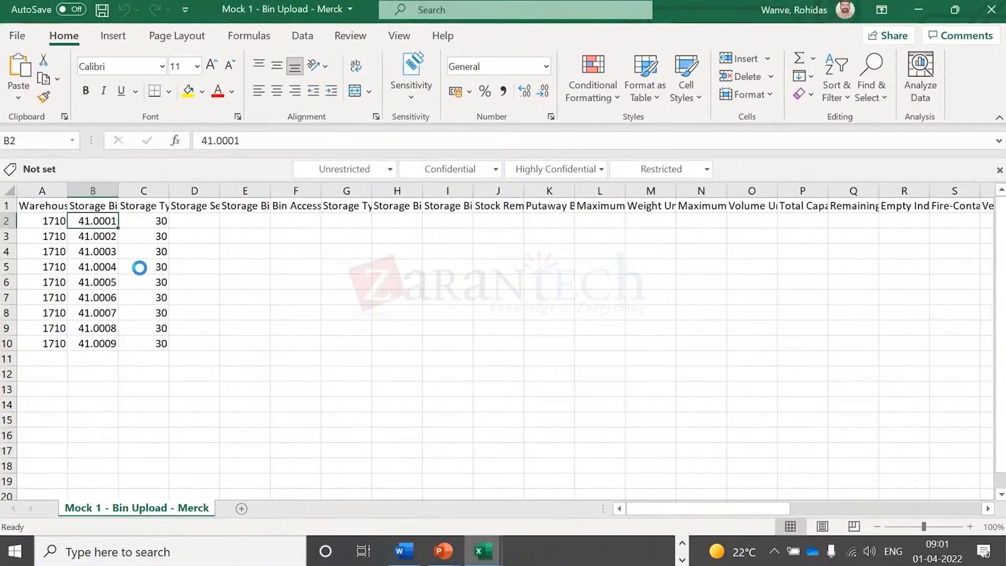
{"action": "key", "text": "ctrl+c"}
- Return to the stock removal task and paste 41.0001 as the default source bin
{"action": "key", "text": "alt+Tab"}
{"action": "key", "text": "alt+Tab"}
{"action": "key", "text": "alt+Tab"}
{"action": "type", "text": "v"}
{"action": "key", "text": "BackSpace"}
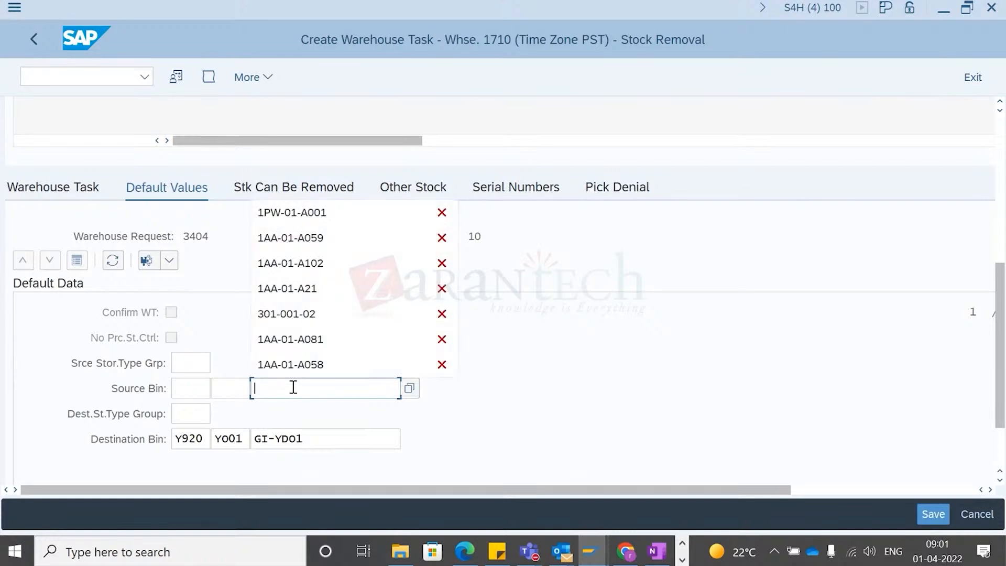
{"action": "type", "text": "v"}
{"action": "key", "text": "BackSpace"}
{"action": "key", "text": "ctrl+v"}
{"action": "key", "text": "Return"}
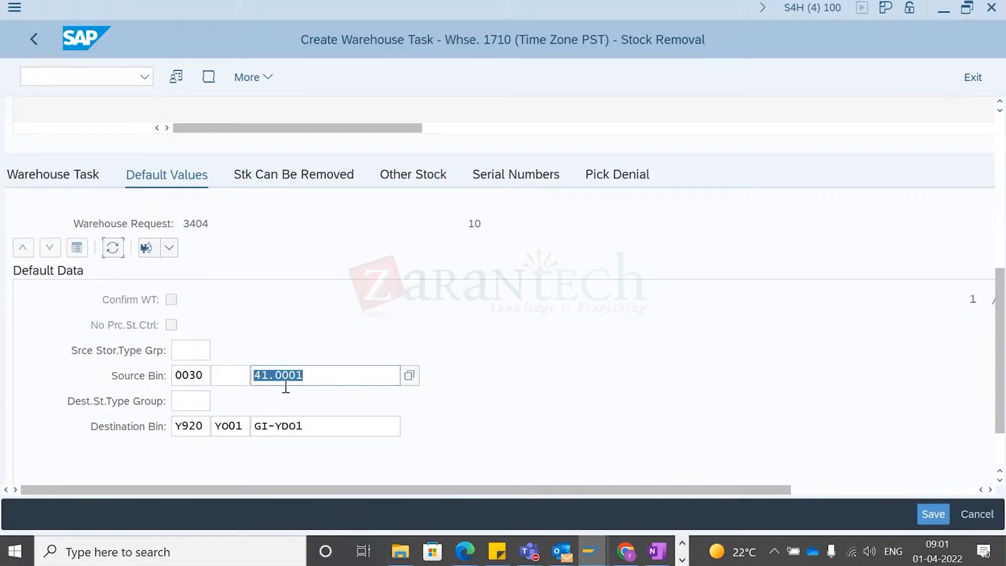
- Switch to the Warehouse Management Monitor and list storage bins of storage type 0030
{"action": "left_click", "coordinate": [600, 553]}
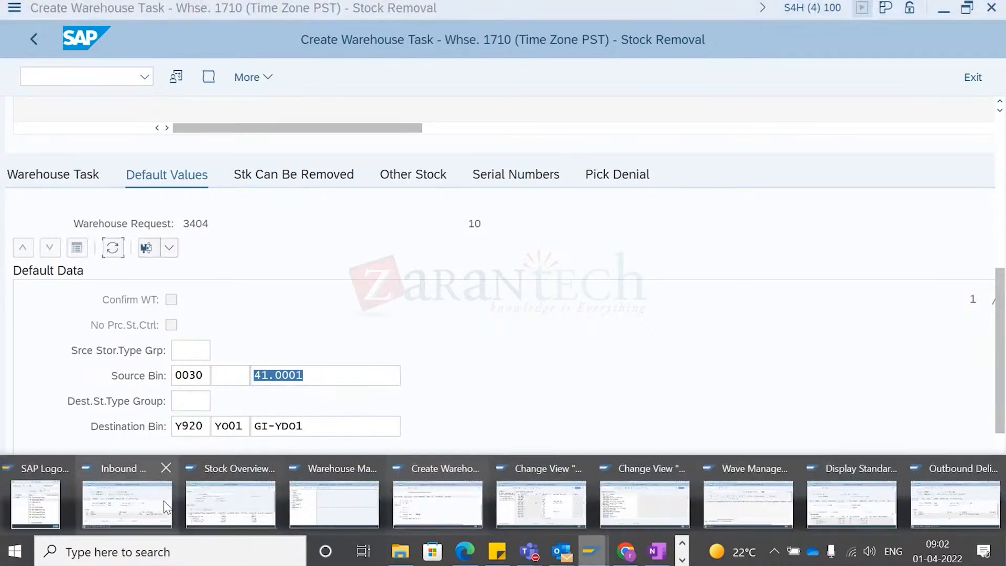
{"action": "left_click", "coordinate": [335, 505]}
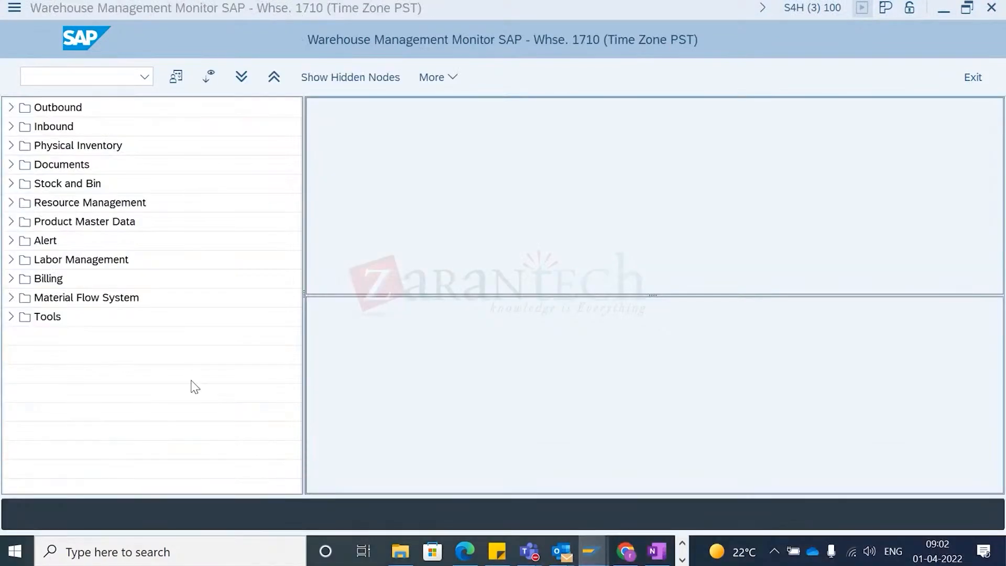
{"action": "left_click", "coordinate": [11, 184]}
{"action": "double_click", "coordinate": [60, 204]}
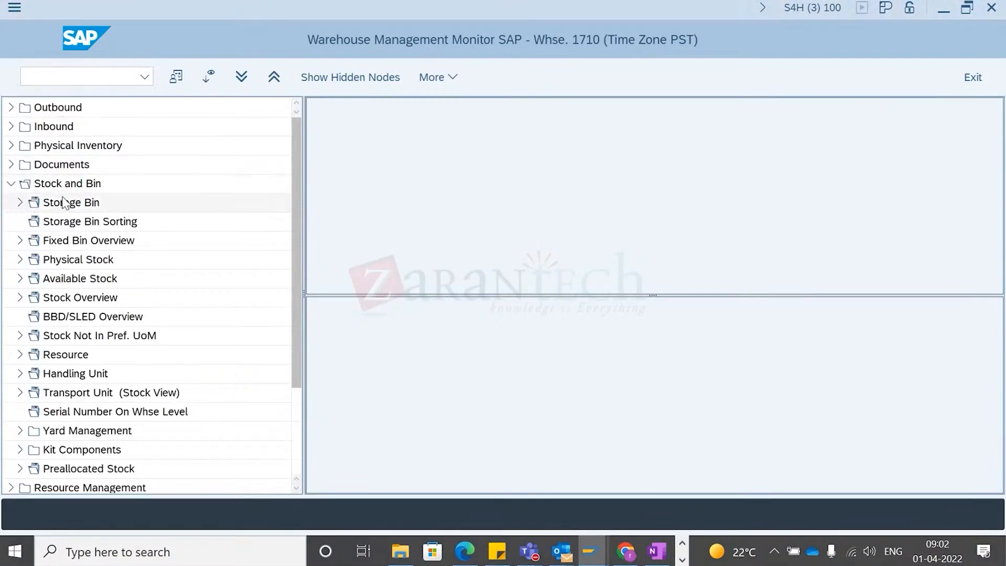
{"action": "type", "text": "0030"}
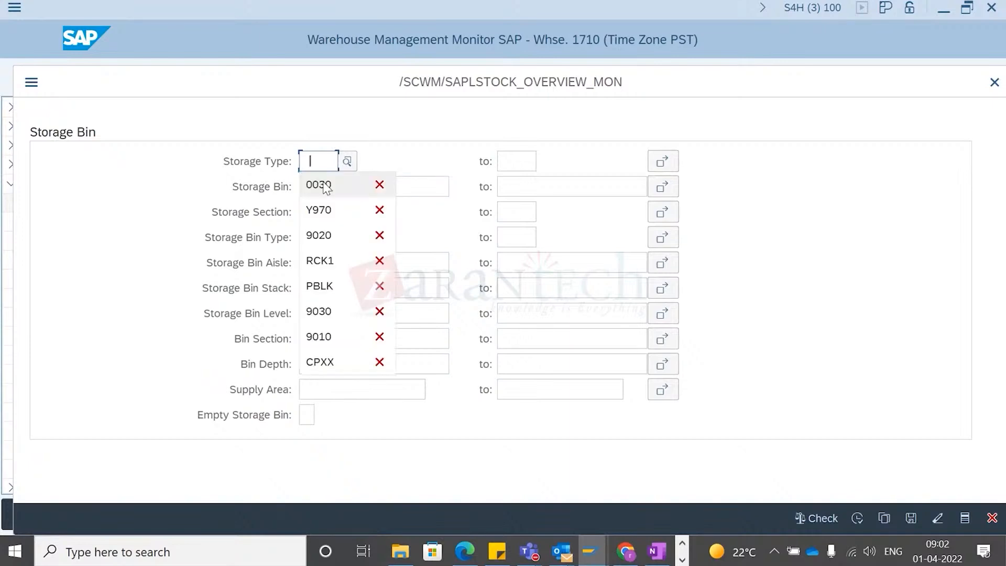
{"action": "key", "text": "Return"}
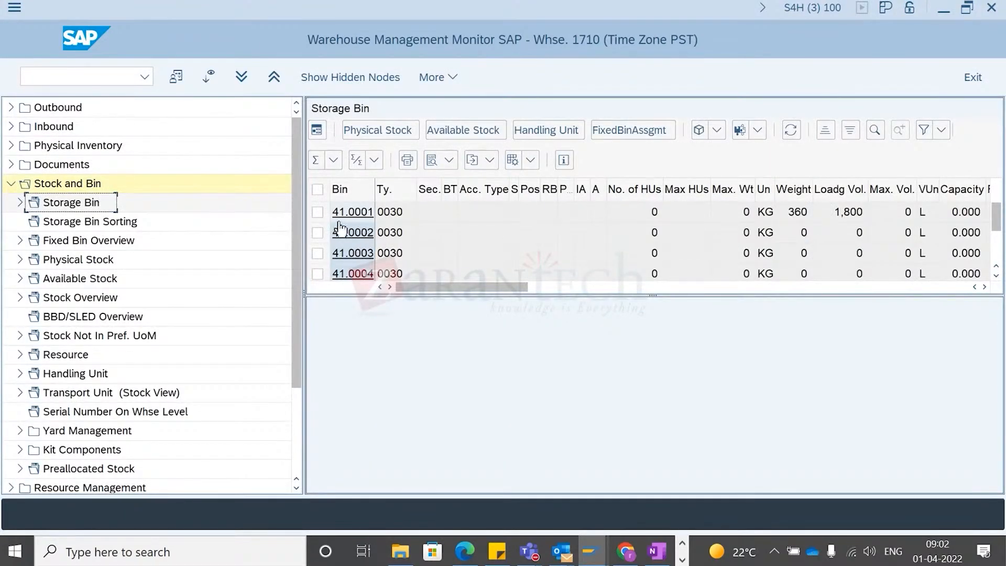
- Inspect the physical and available stock in bin 41.0001
{"action": "left_click", "coordinate": [385, 216]}
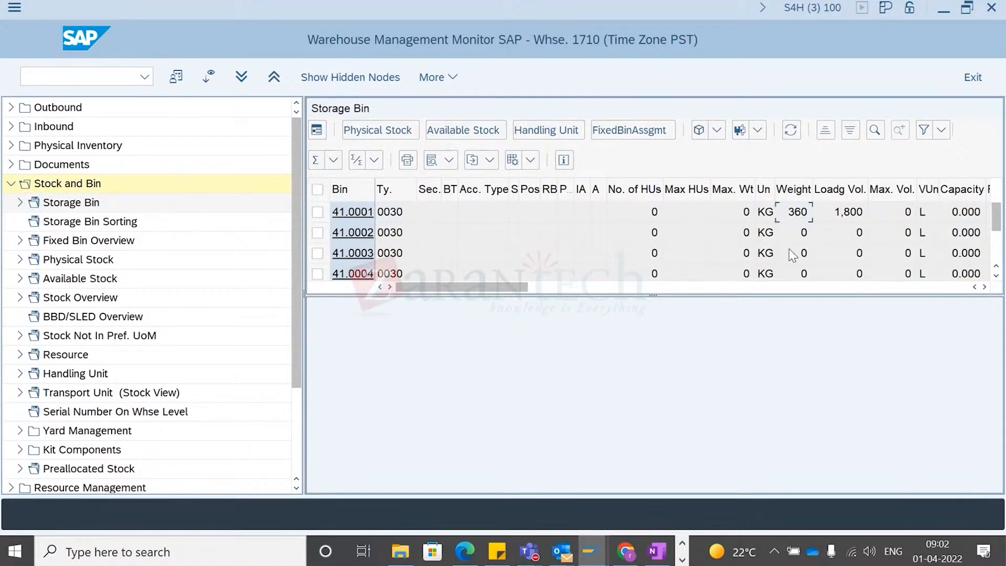
{"action": "scroll", "coordinate": [619, 262], "scroll_direction": "down", "scroll_amount": 1}
{"action": "scroll", "coordinate": [401, 211], "scroll_direction": "up", "scroll_amount": 1}
{"action": "left_click", "coordinate": [318, 213]}
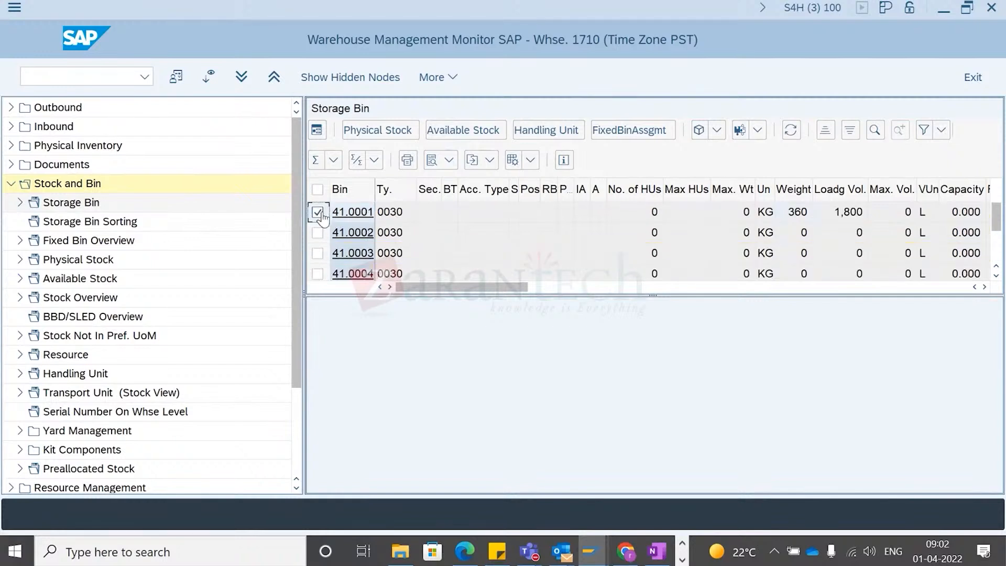
{"action": "left_click", "coordinate": [394, 135]}
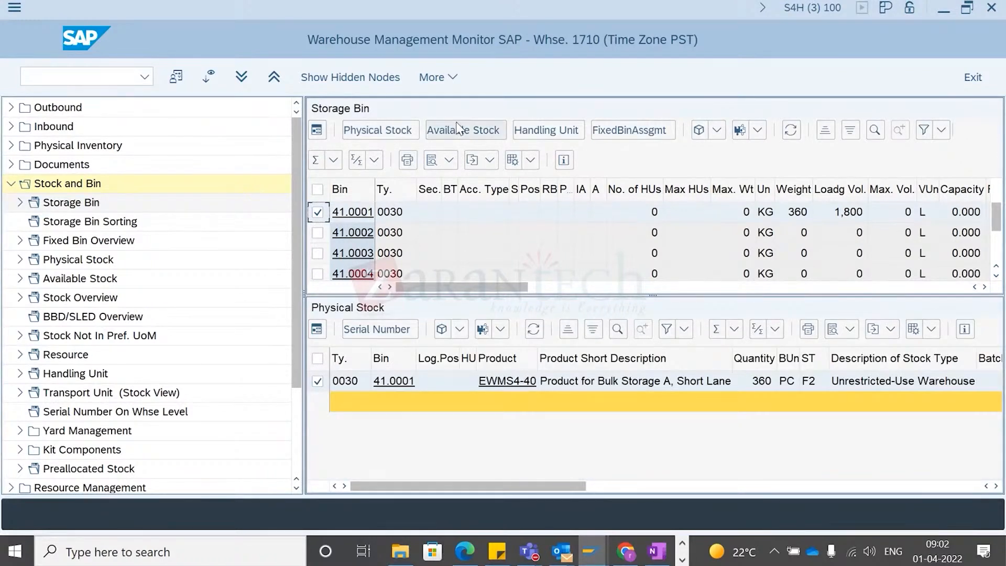
{"action": "left_click", "coordinate": [459, 132]}
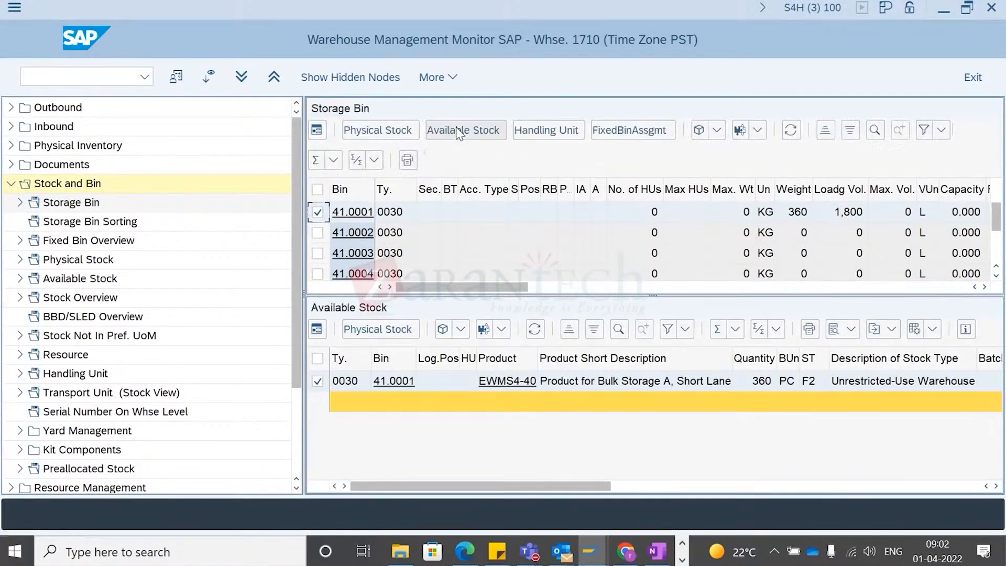
{"action": "left_click", "coordinate": [377, 134]}
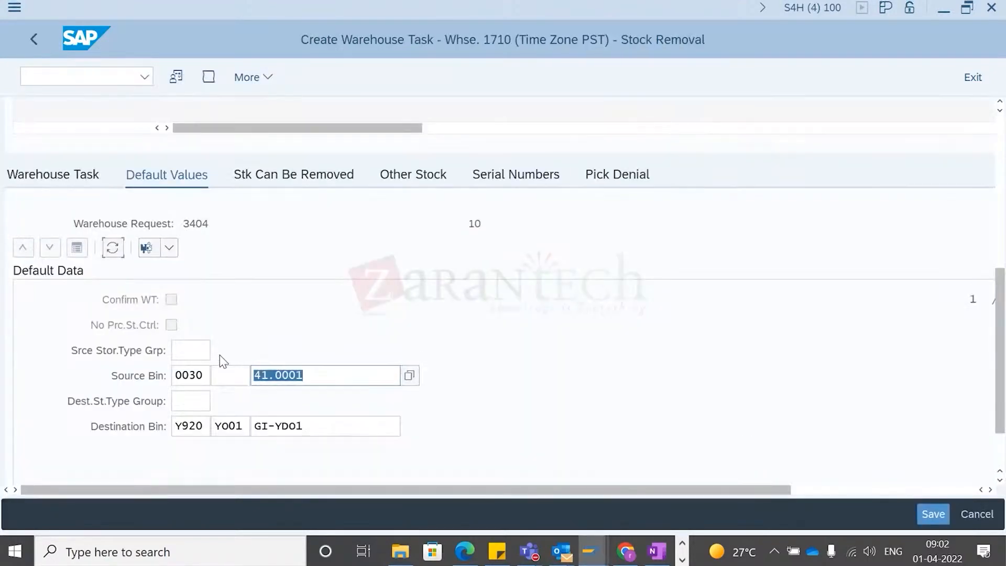
- Create and save the stock removal warehouse task for warehouse request 3404
{"action": "scroll", "coordinate": [736, 375], "scroll_direction": "down", "scroll_amount": 1}
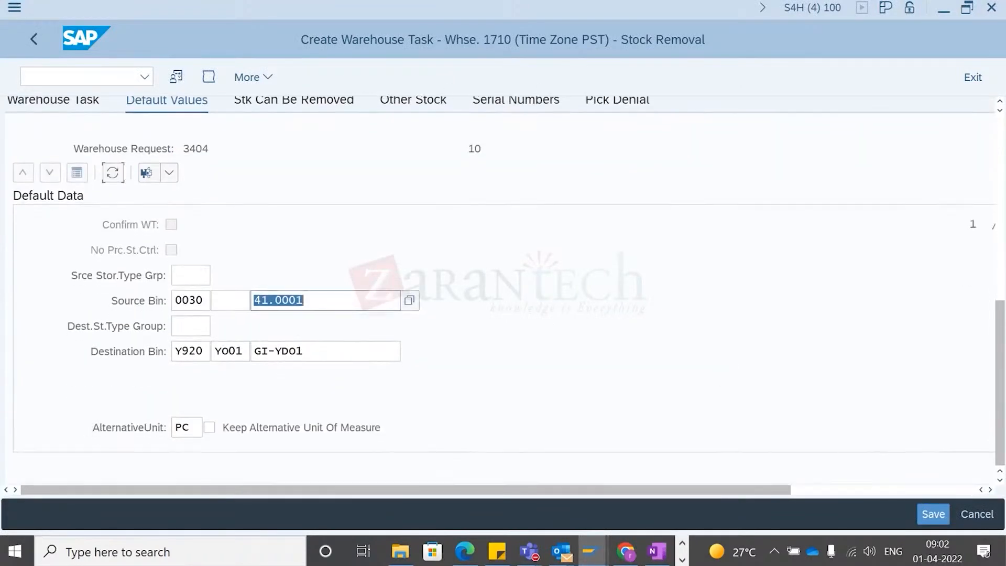
{"action": "left_click", "coordinate": [1003, 140]}
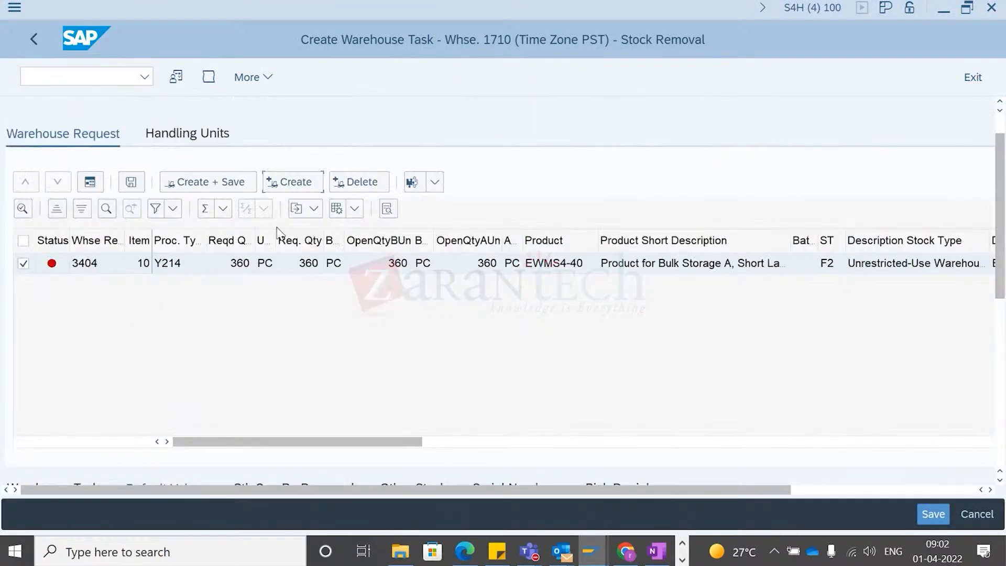
{"action": "left_click", "coordinate": [219, 178]}
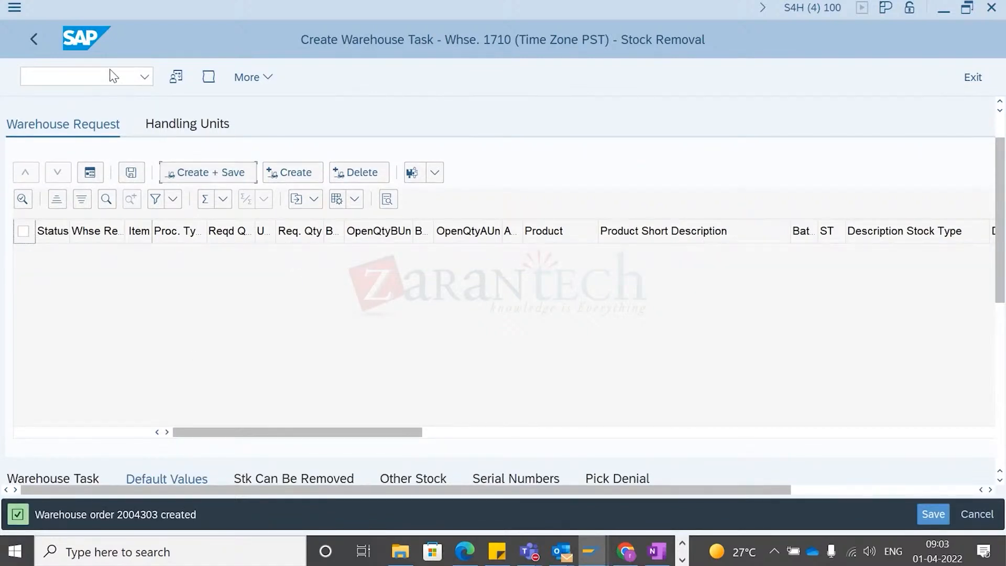
- Open warehouse task confirmation and try to confirm warehouse order 2004303
{"action": "left_click", "coordinate": [264, 78]}
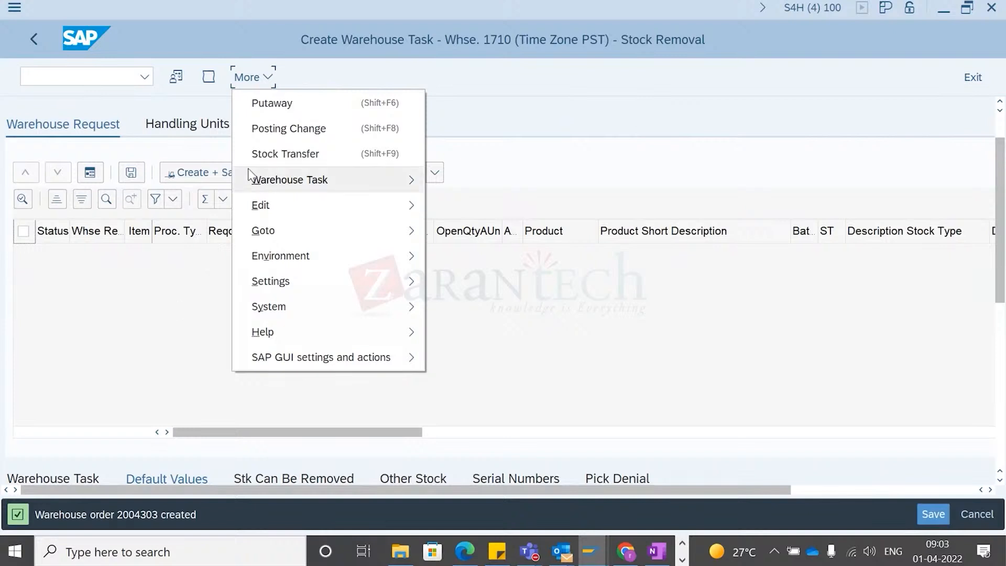
{"action": "mouse_move", "coordinate": [273, 190]}
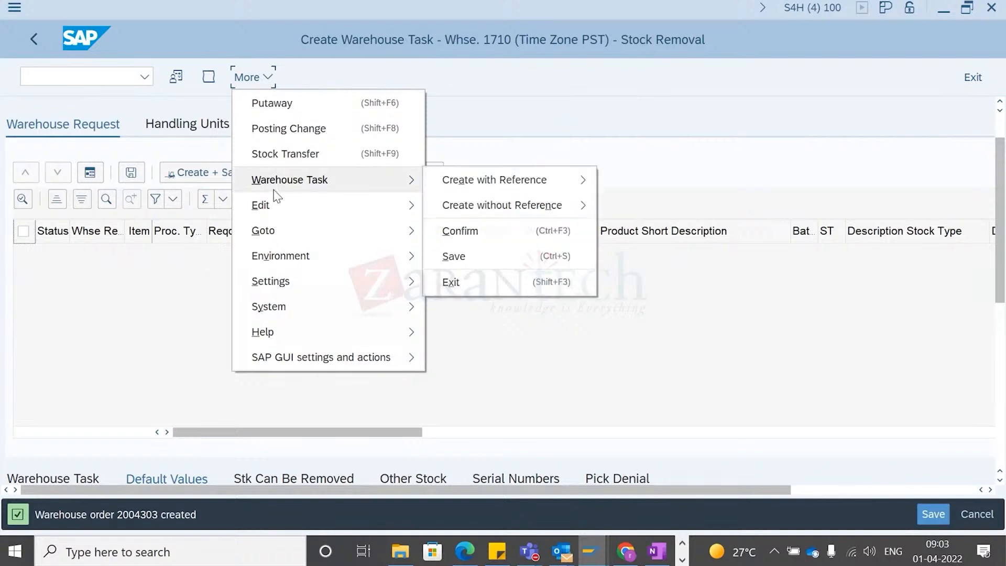
{"action": "left_click", "coordinate": [479, 231]}
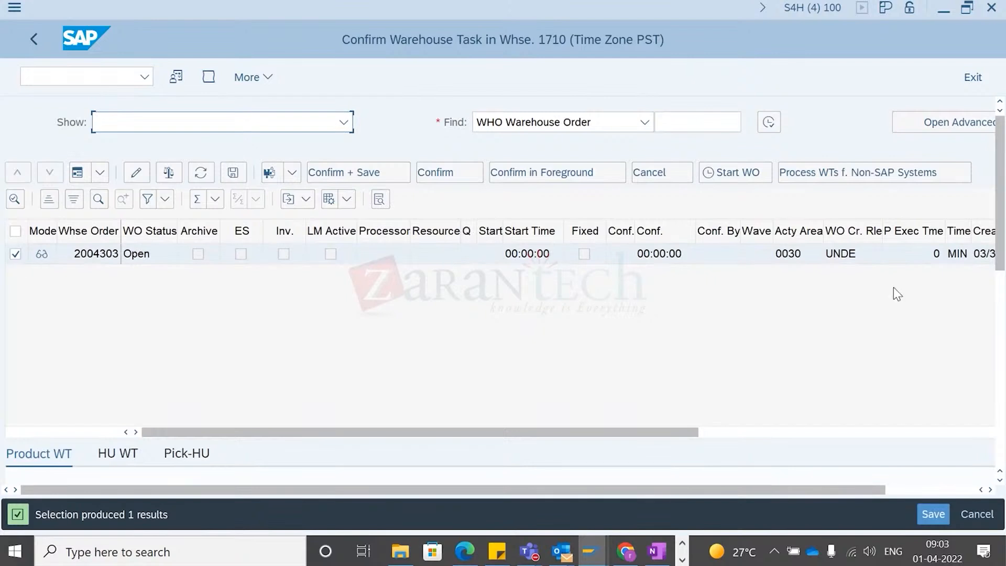
{"action": "left_click", "coordinate": [796, 9]}
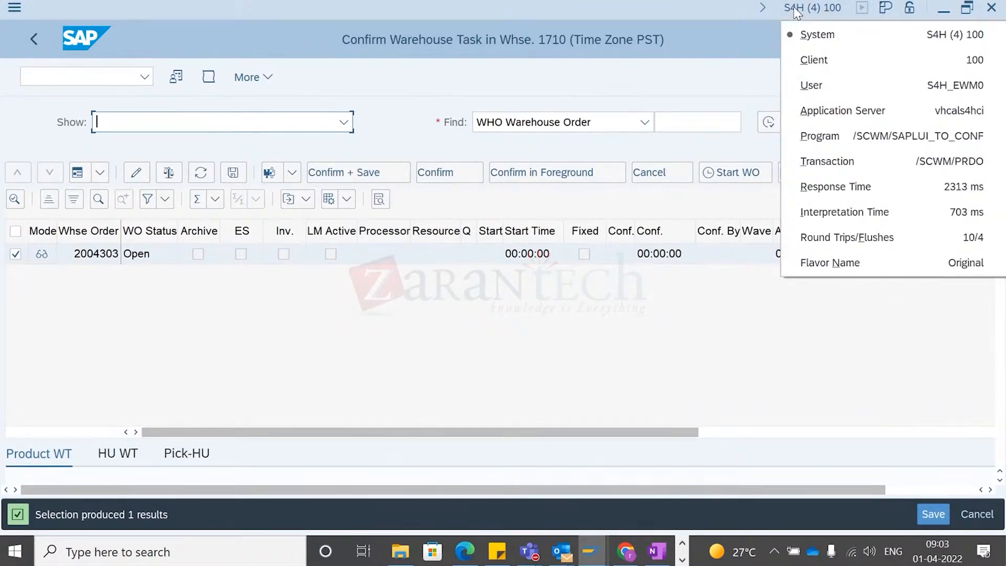
{"action": "left_click", "coordinate": [656, 350]}
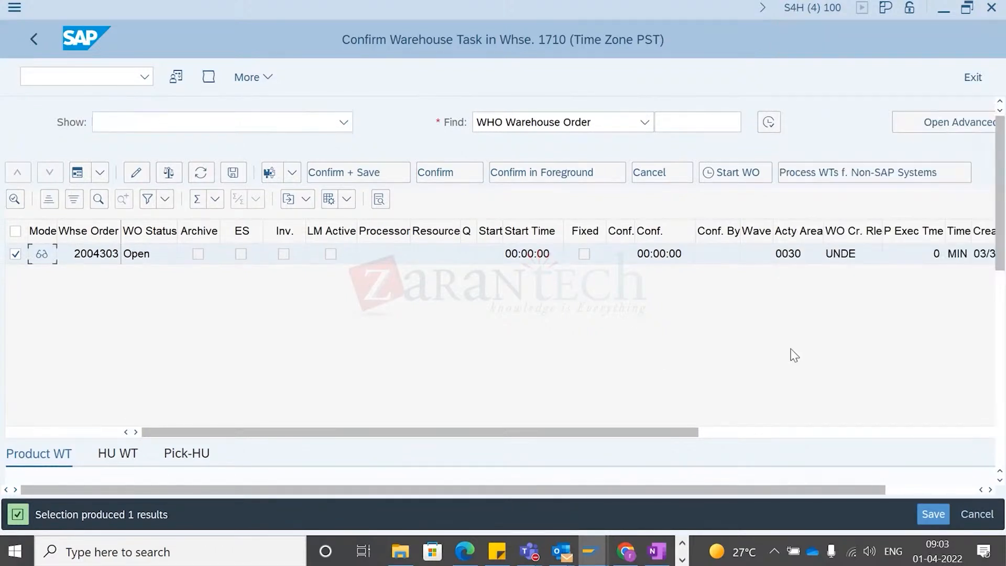
{"action": "left_click", "coordinate": [443, 176]}
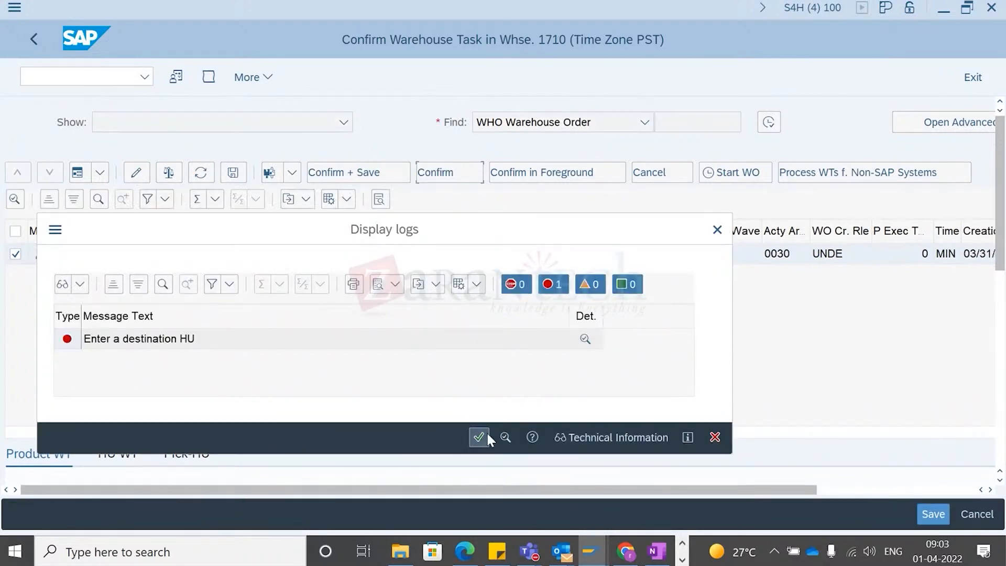
{"action": "left_click", "coordinate": [487, 436]}
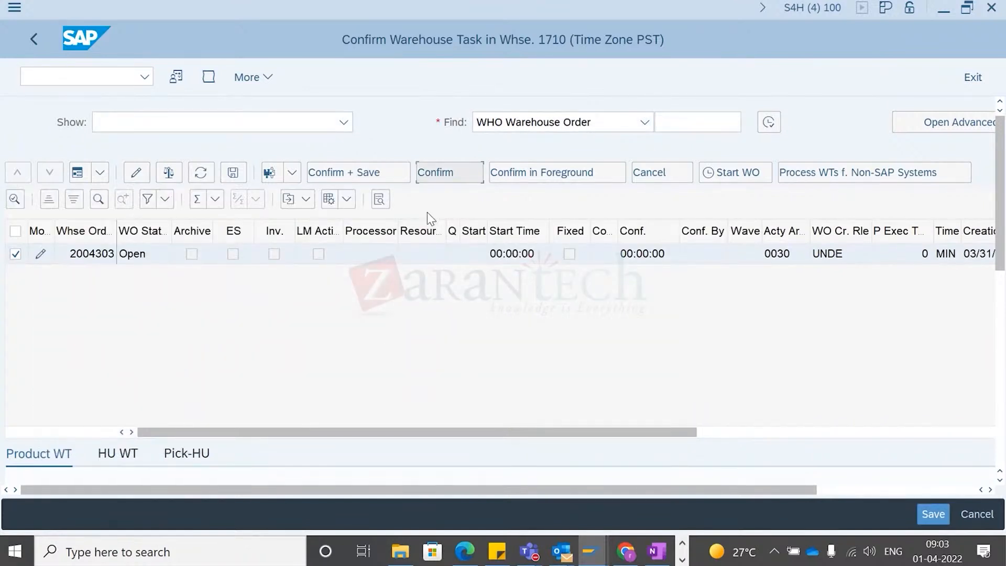
- Try to confirm and save warehouse order 2004303, then close the message log
{"action": "left_click", "coordinate": [358, 174]}
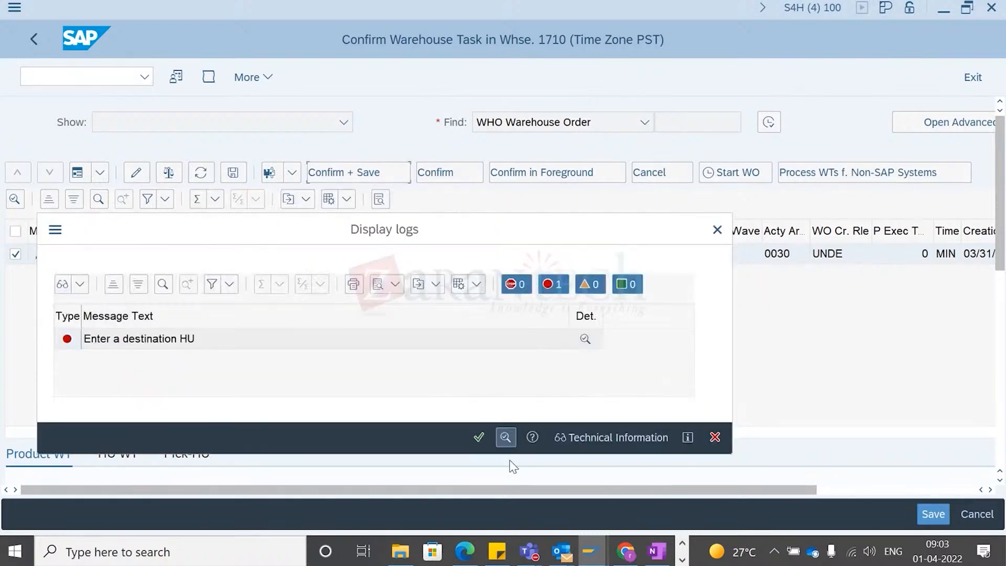
{"action": "left_click", "coordinate": [478, 437]}
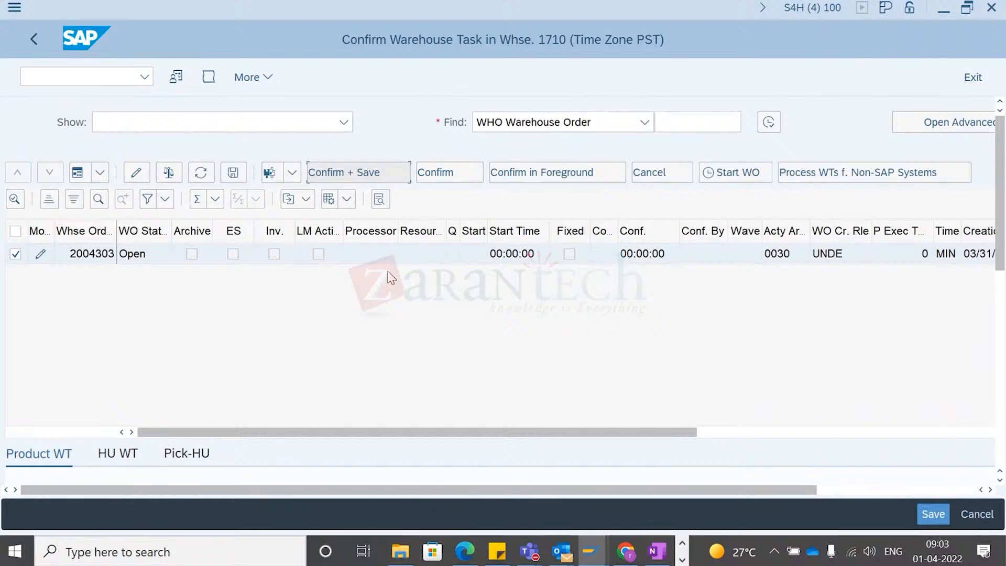
- Switch to the outbound delivery session and run transaction /nspro to open the customizing implementation guide
{"action": "key", "text": "alt+Tab"}
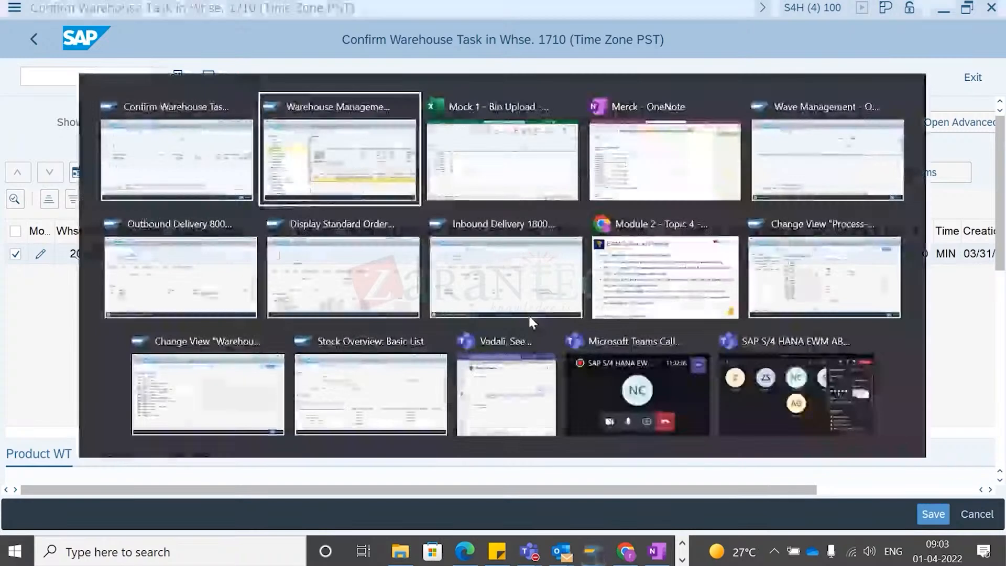
{"action": "scroll", "coordinate": [485, 253], "scroll_direction": "down", "scroll_amount": 1}
{"action": "scroll", "coordinate": [488, 258], "scroll_direction": "up", "scroll_amount": 1}
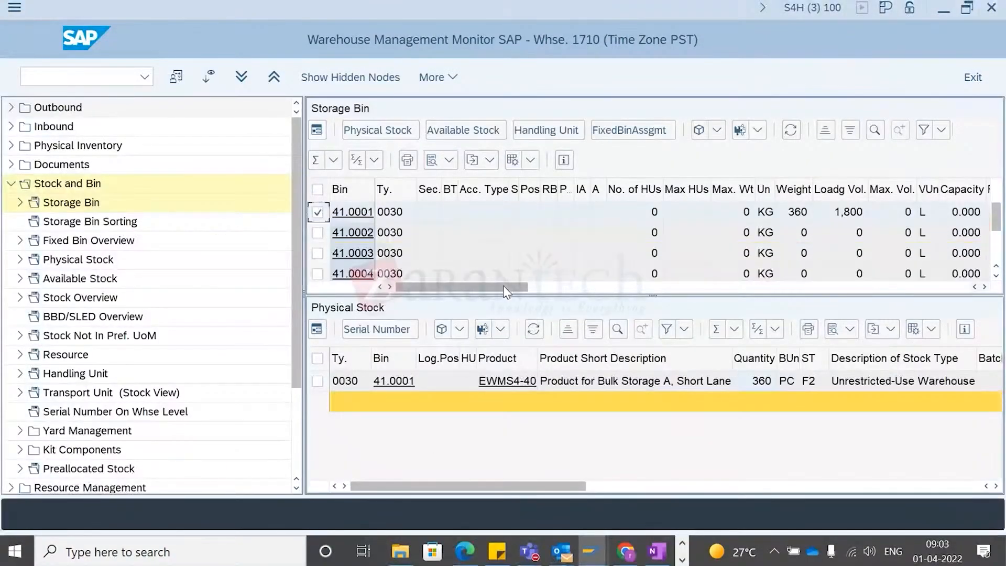
{"action": "key", "text": "alt+Tab"}
{"action": "key", "text": "alt+Tab"}
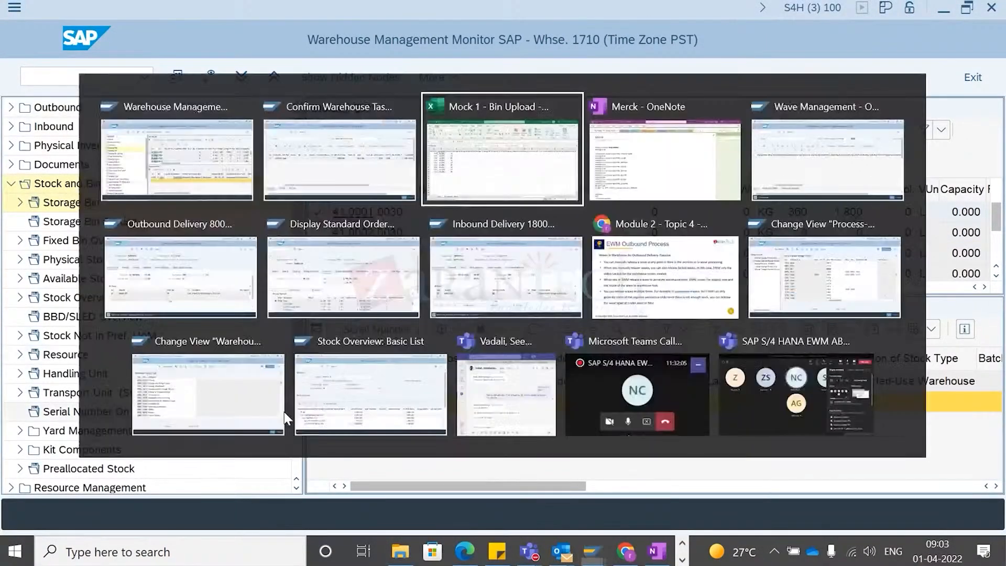
{"action": "key", "text": "alt+Tab"}
{"action": "key", "text": "alt+Left"}
{"action": "key", "text": "alt+Left"}
{"action": "key", "text": "alt+Left"}
{"action": "key", "text": "alt+Down"}
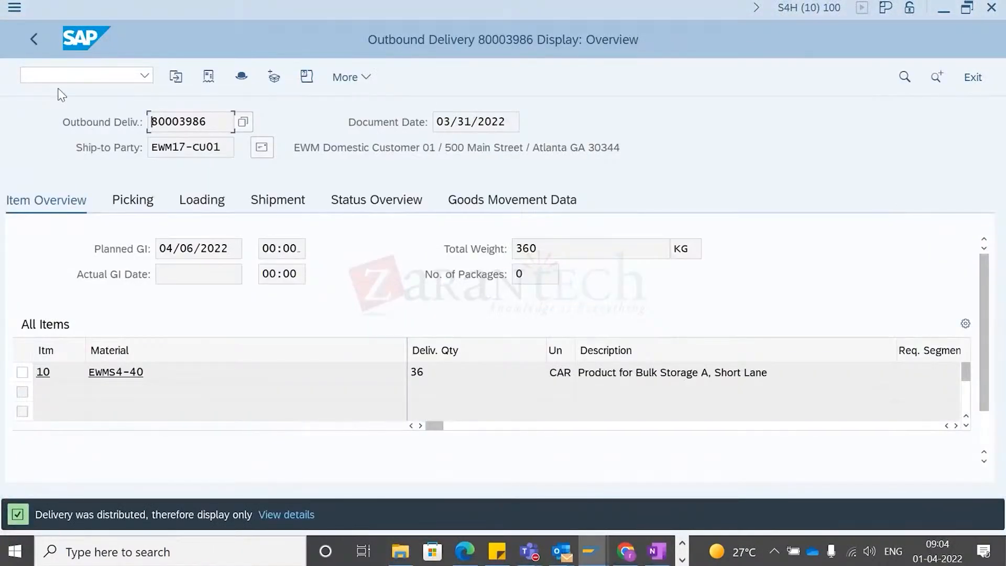
{"action": "left_click", "coordinate": [57, 77]}
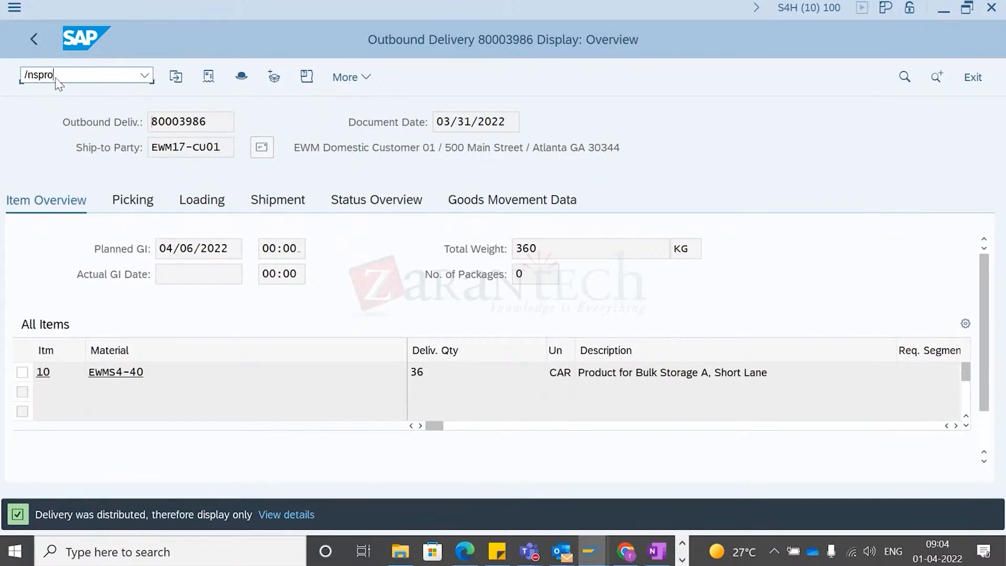
{"action": "key", "text": "Return"}
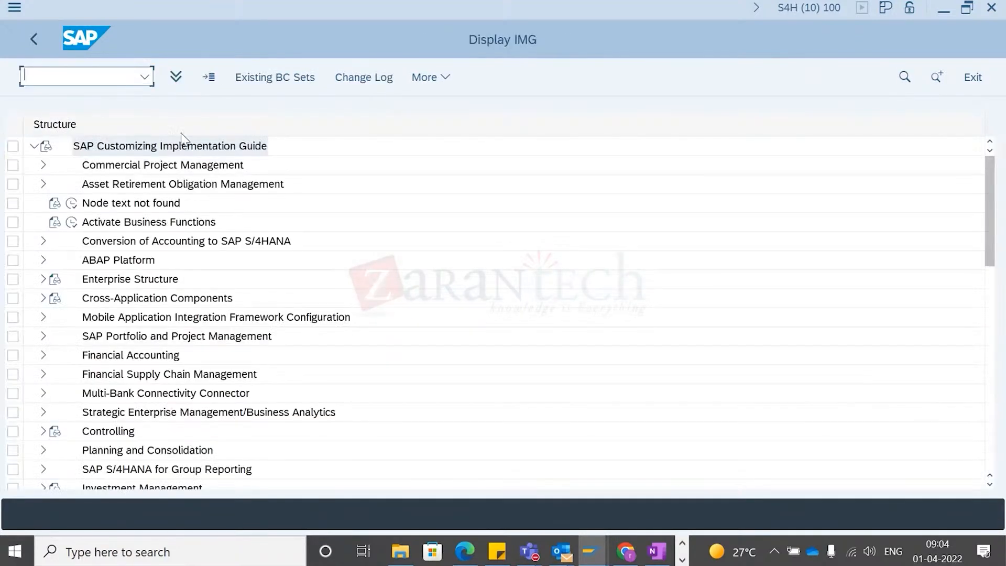
- Expand SCM Extended Warehouse Management down to the Goods Issue Process strategies in the customizing guide
{"action": "scroll", "coordinate": [167, 384], "scroll_direction": "down", "scroll_amount": 2}
{"action": "scroll", "coordinate": [167, 384], "scroll_direction": "down", "scroll_amount": 8}
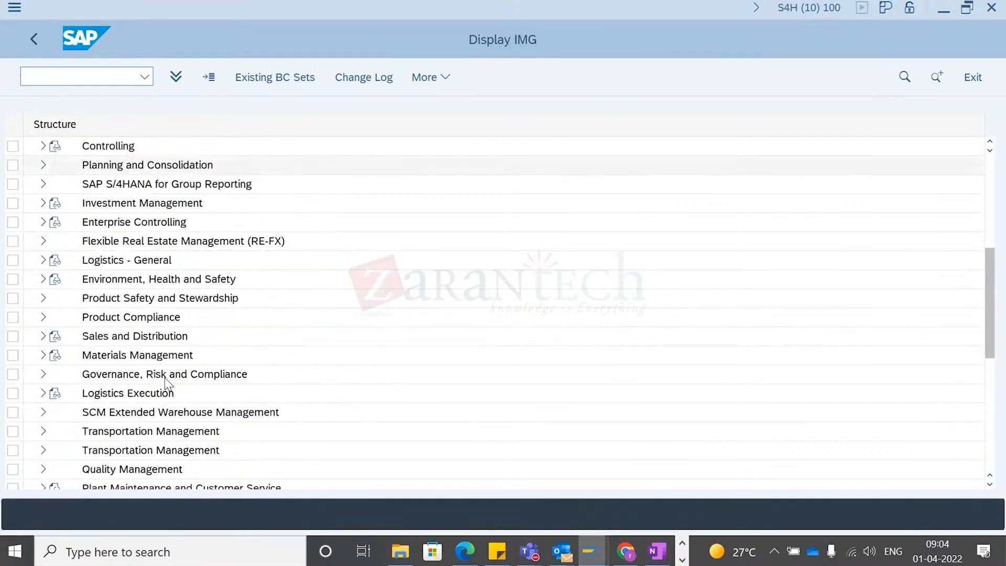
{"action": "left_click", "coordinate": [44, 317]}
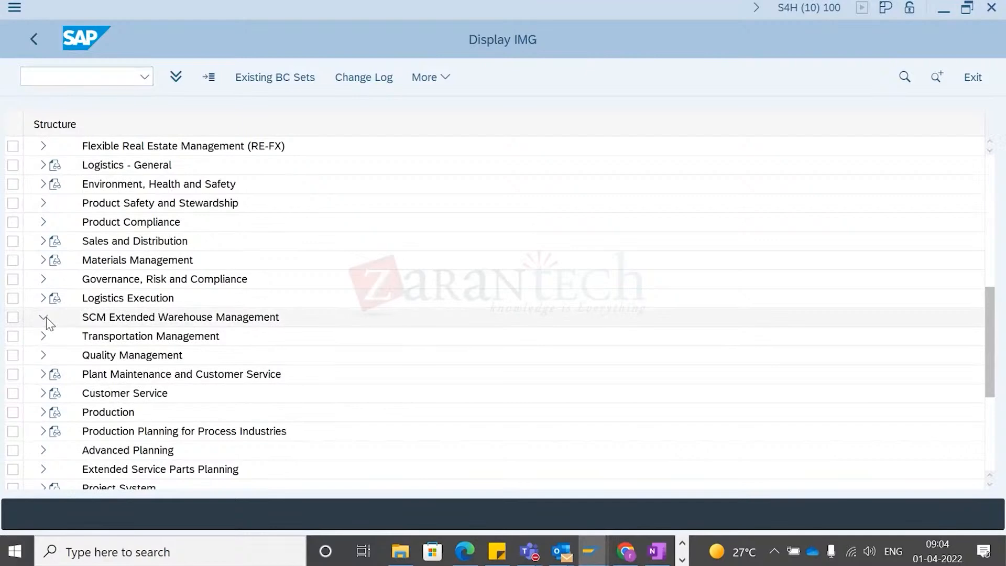
{"action": "left_click", "coordinate": [54, 337]}
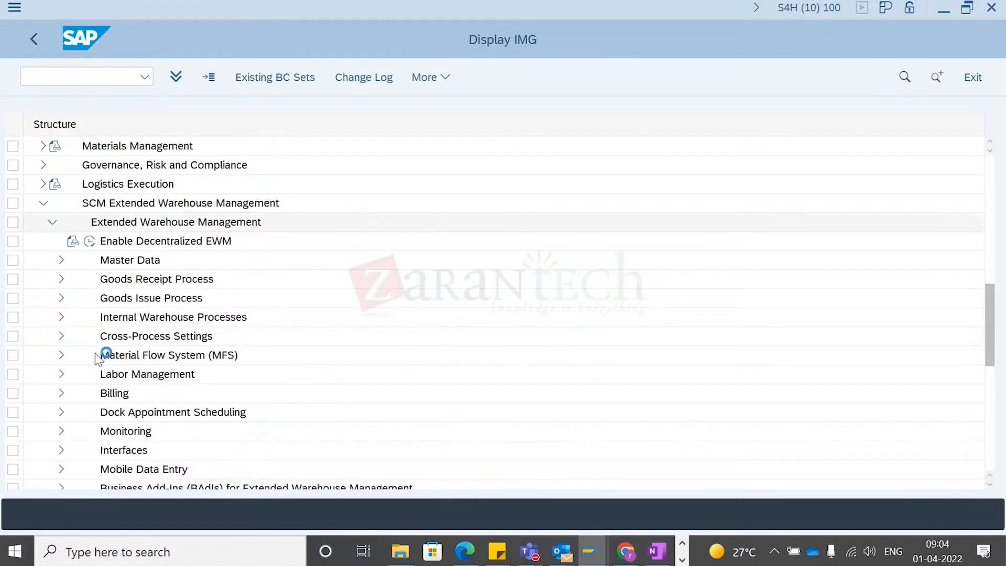
{"action": "scroll", "coordinate": [113, 336], "scroll_direction": "down", "scroll_amount": 1}
{"action": "scroll", "coordinate": [122, 336], "scroll_direction": "down", "scroll_amount": 1}
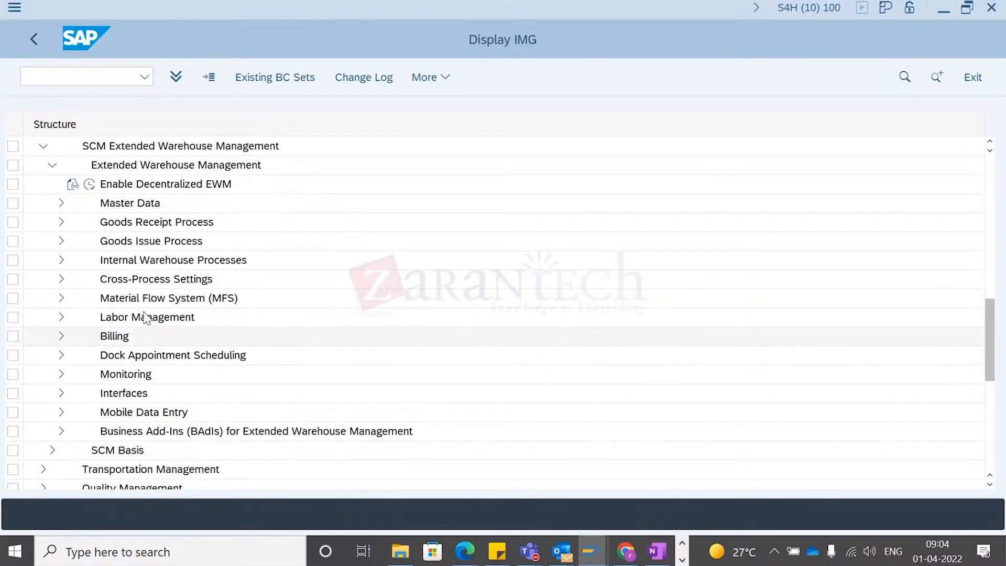
{"action": "left_click", "coordinate": [61, 241]}
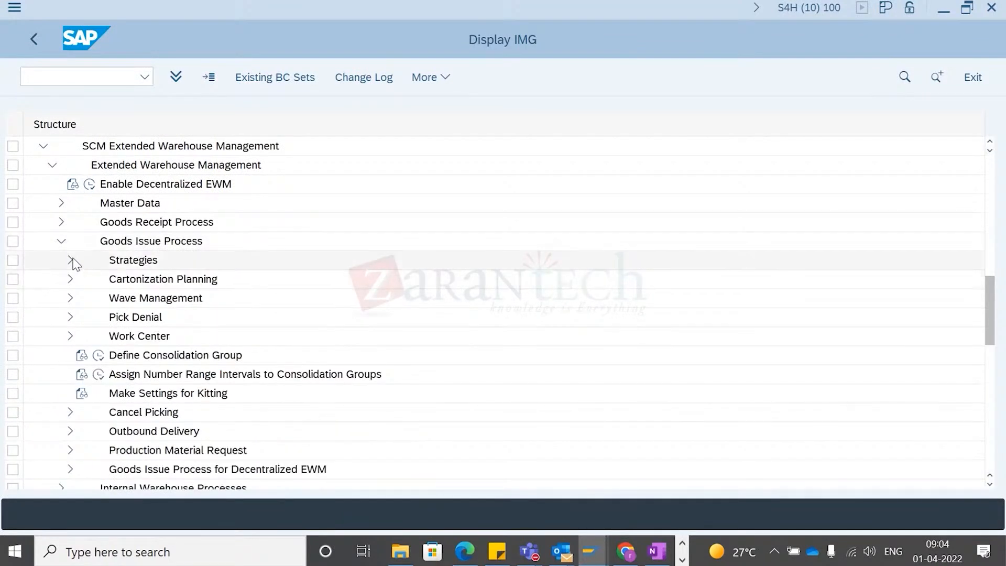
{"action": "left_click", "coordinate": [70, 260]}
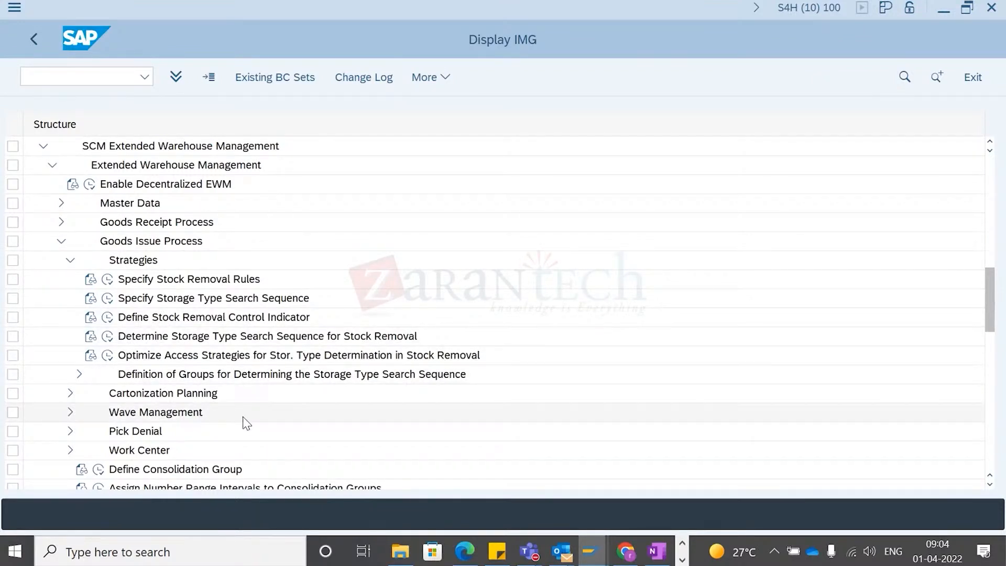
- Switch to the warehouse monitor and open the outbound delivery order selection under Outbound documents
{"action": "key", "text": "alt+Tab"}
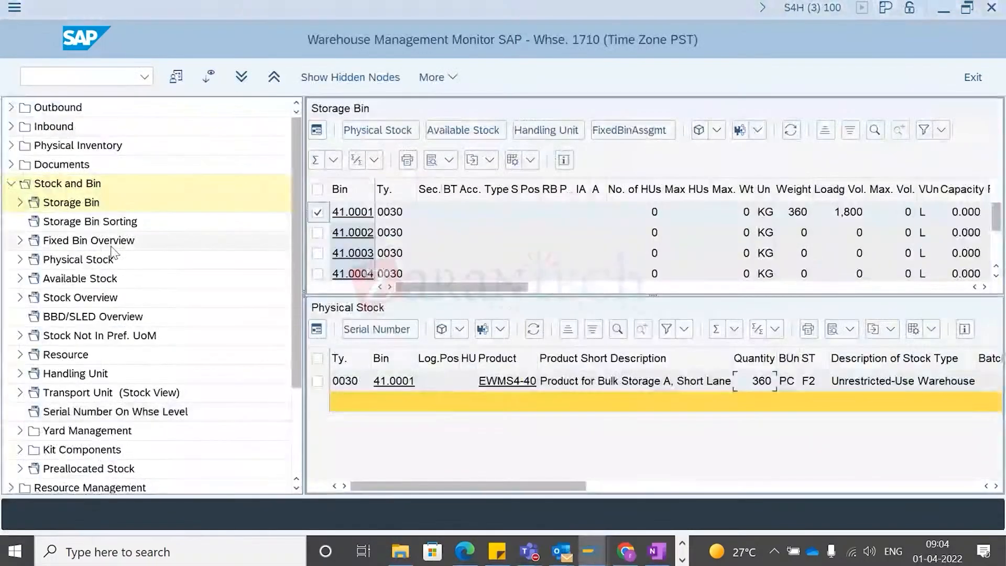
{"action": "left_click", "coordinate": [10, 184]}
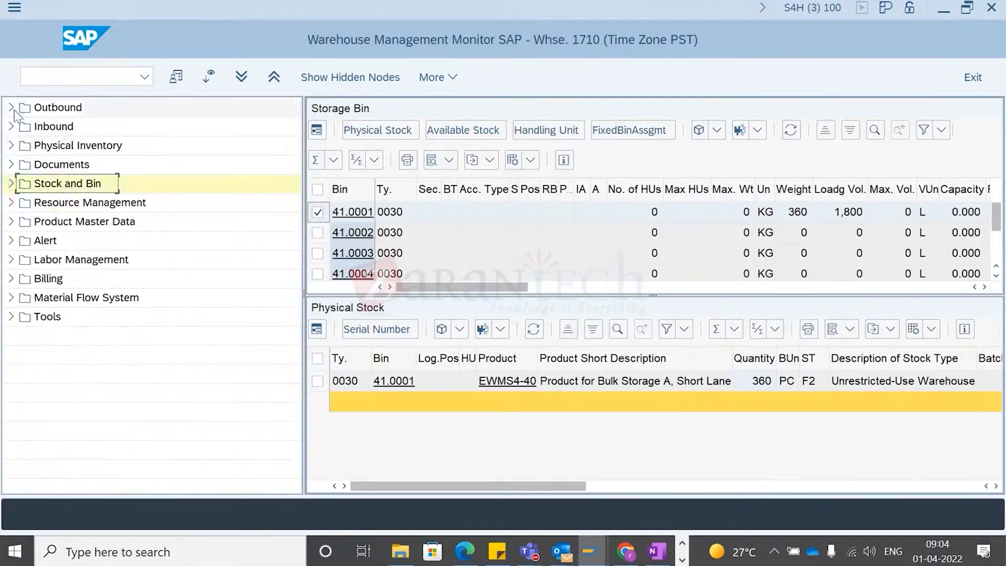
{"action": "left_click", "coordinate": [11, 107]}
{"action": "left_click", "coordinate": [21, 126]}
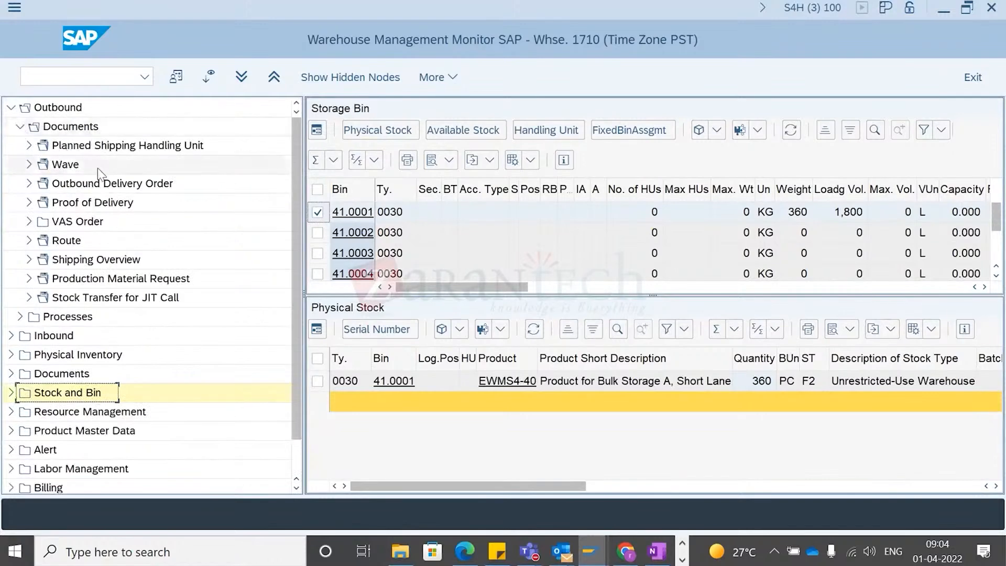
{"action": "double_click", "coordinate": [80, 187]}
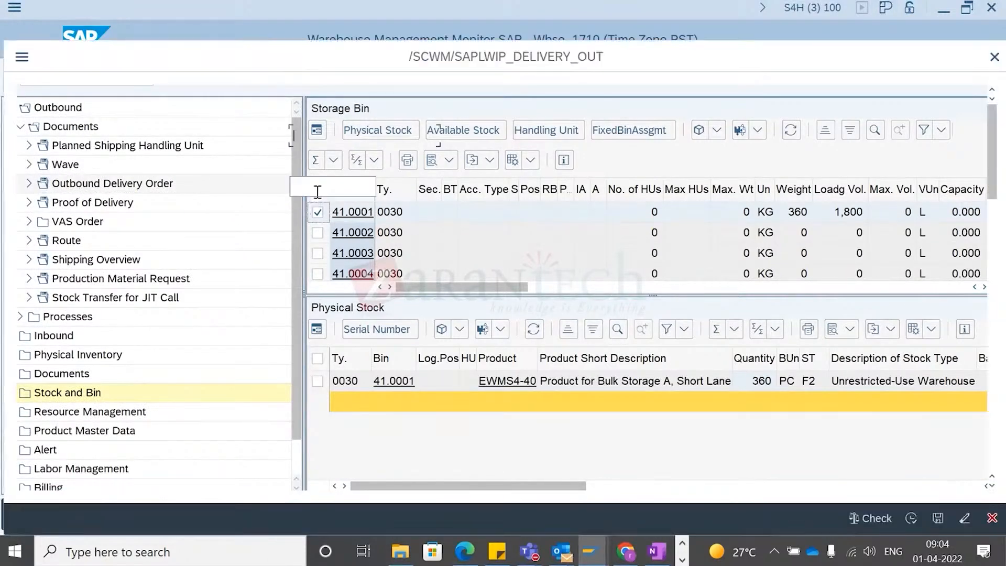
{"action": "left_click", "coordinate": [336, 142]}
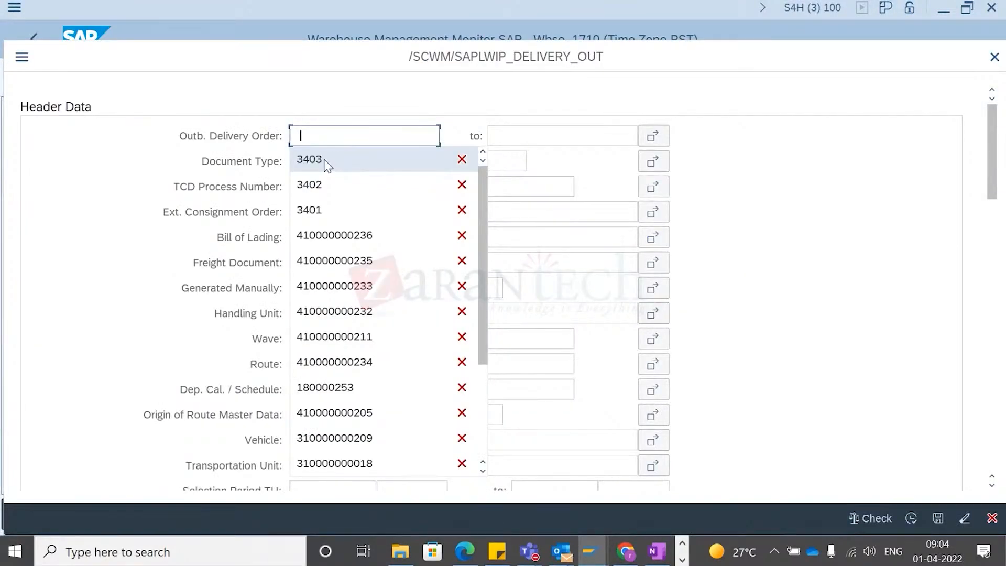
{"action": "left_click", "coordinate": [309, 160]}
- Leave warehouse task confirmation without saving and return to the outbound delivery order maintenance screen
{"action": "key", "text": "alt+Tab"}
{"action": "key", "text": "Tab"}
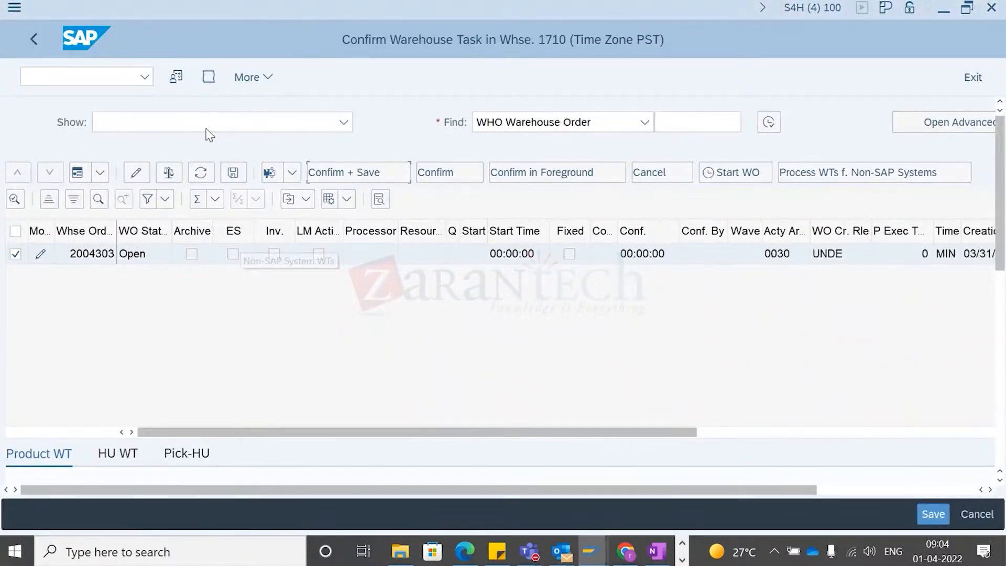
{"action": "left_click", "coordinate": [34, 40]}
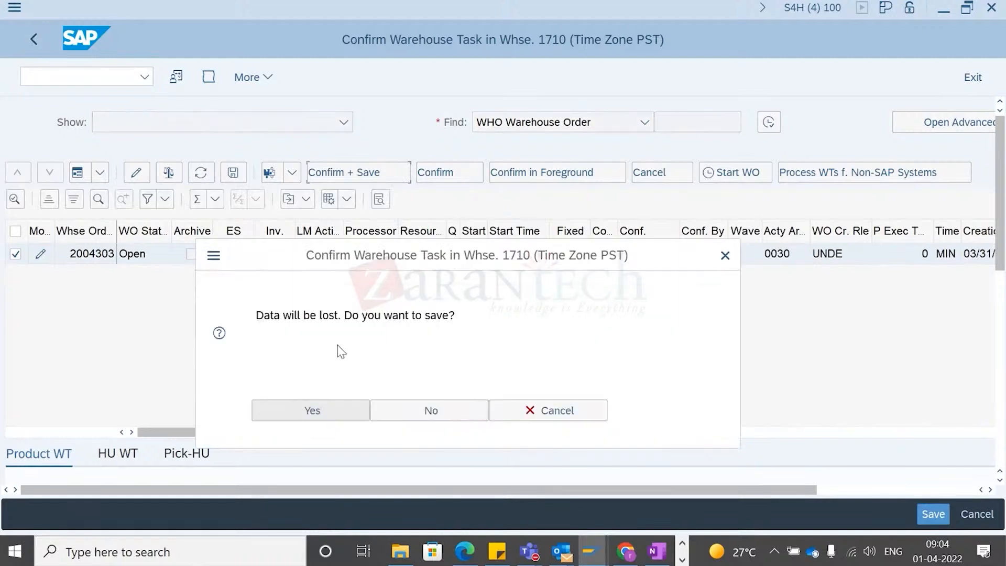
{"action": "left_click", "coordinate": [425, 414]}
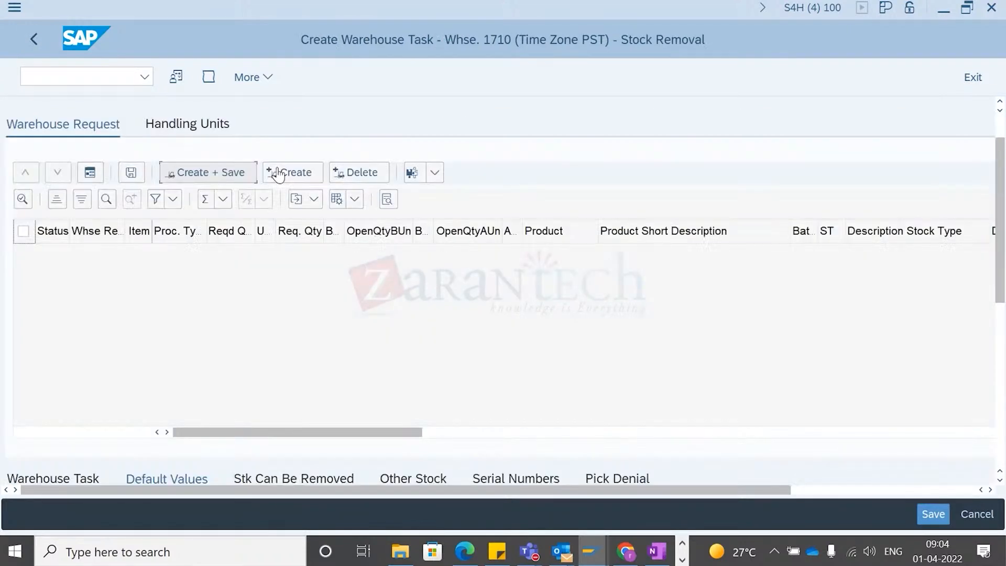
{"action": "left_click", "coordinate": [41, 43]}
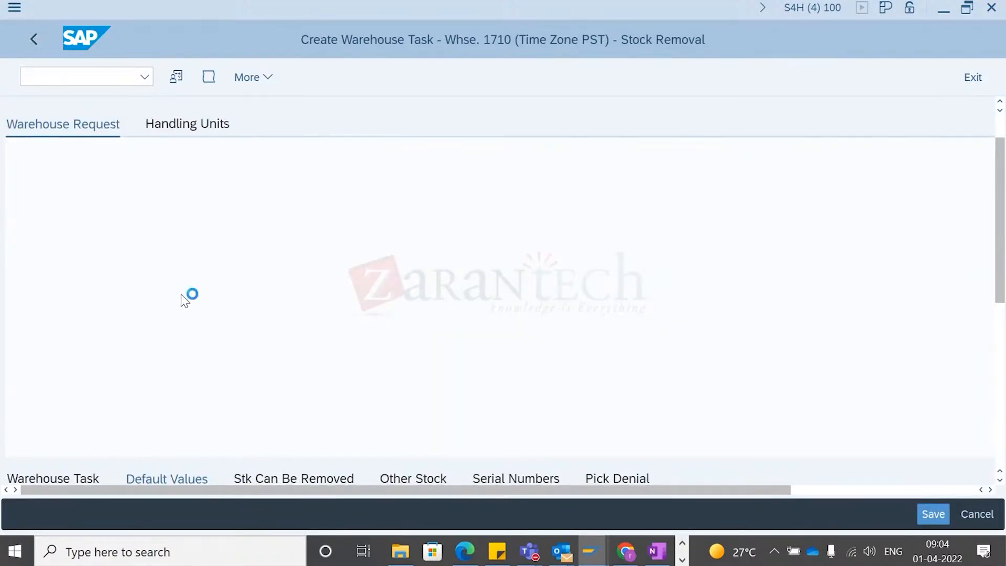
{"action": "left_click", "coordinate": [130, 253]}
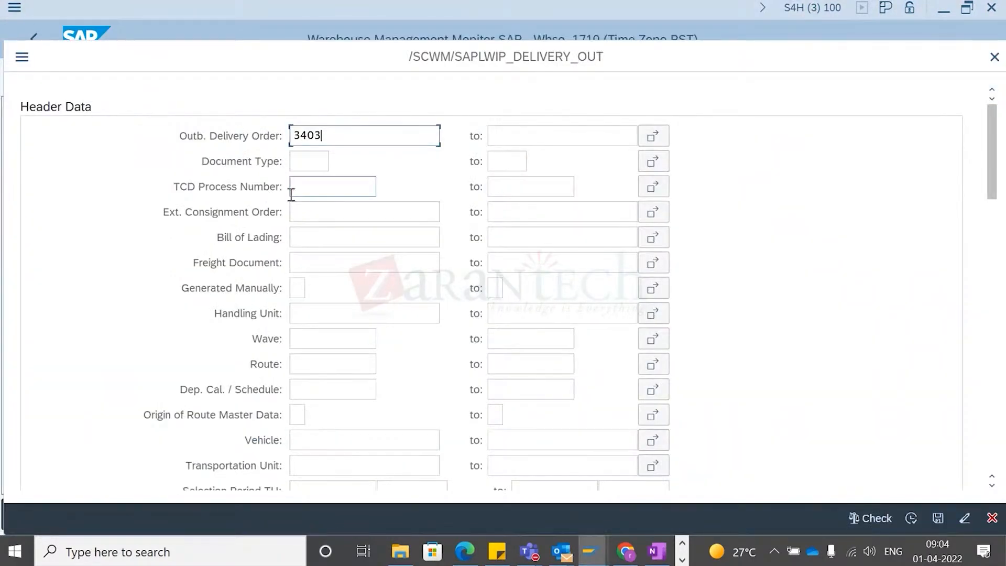
- List outbound delivery order 3404 in the monitor and review the details of its warehouse task
{"action": "key", "text": "ctrl+a"}
{"action": "type", "text": "3404"}
{"action": "key", "text": "F8"}
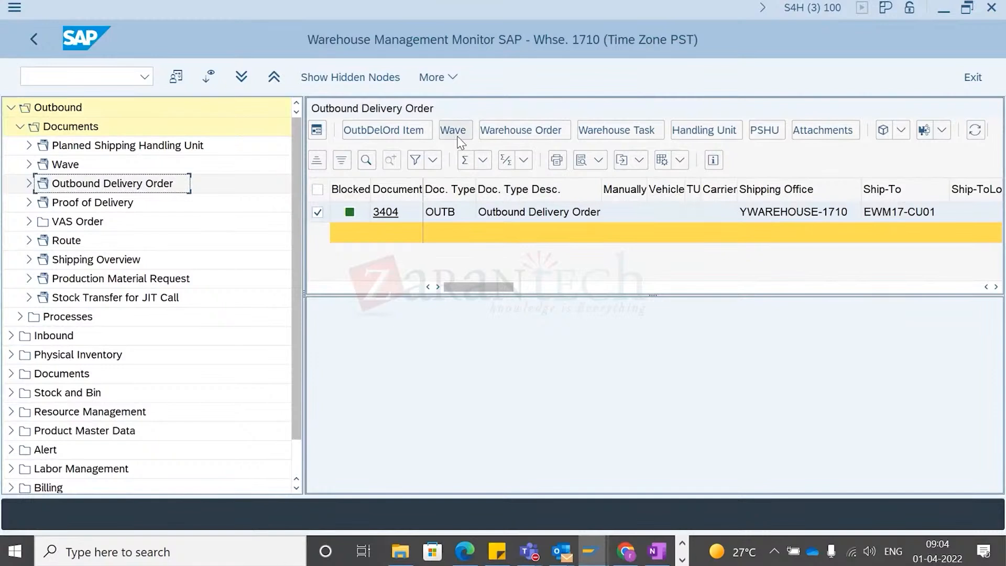
{"action": "left_click", "coordinate": [620, 132]}
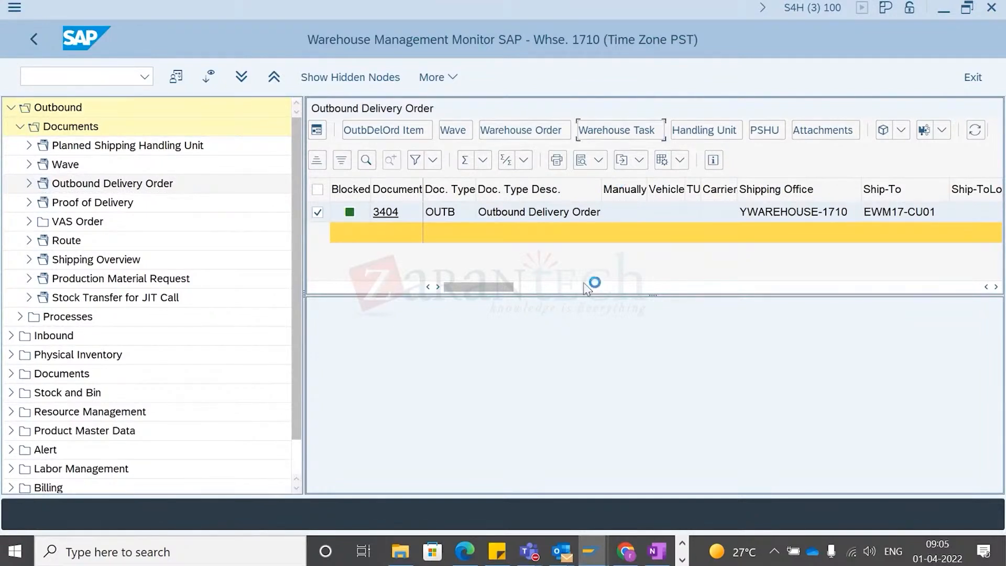
{"action": "left_click", "coordinate": [561, 385]}
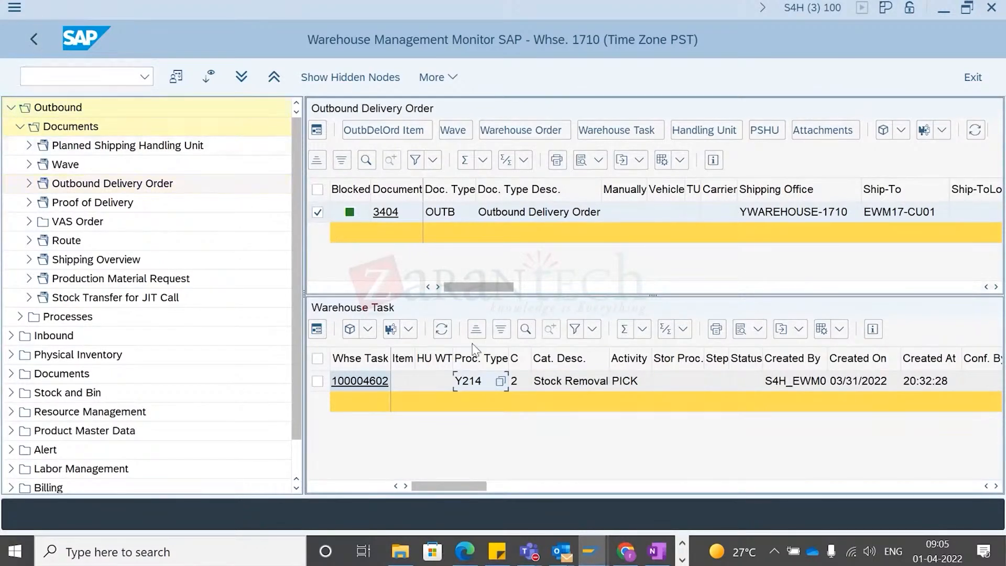
{"action": "scroll", "coordinate": [533, 386], "scroll_direction": "right", "scroll_amount": 5}
{"action": "scroll", "coordinate": [561, 420], "scroll_direction": "right", "scroll_amount": 10}
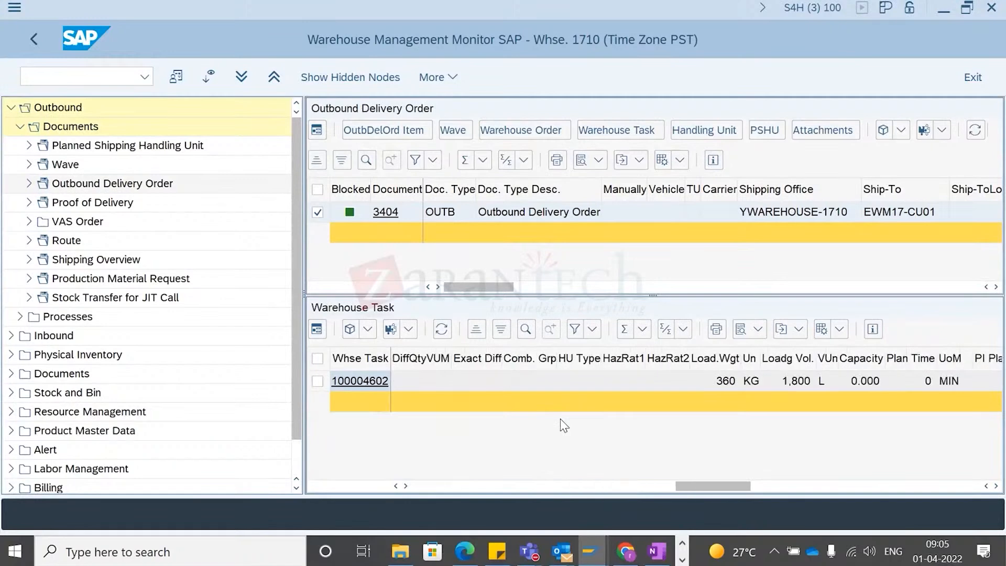
{"action": "scroll", "coordinate": [560, 420], "scroll_direction": "right", "scroll_amount": 10}
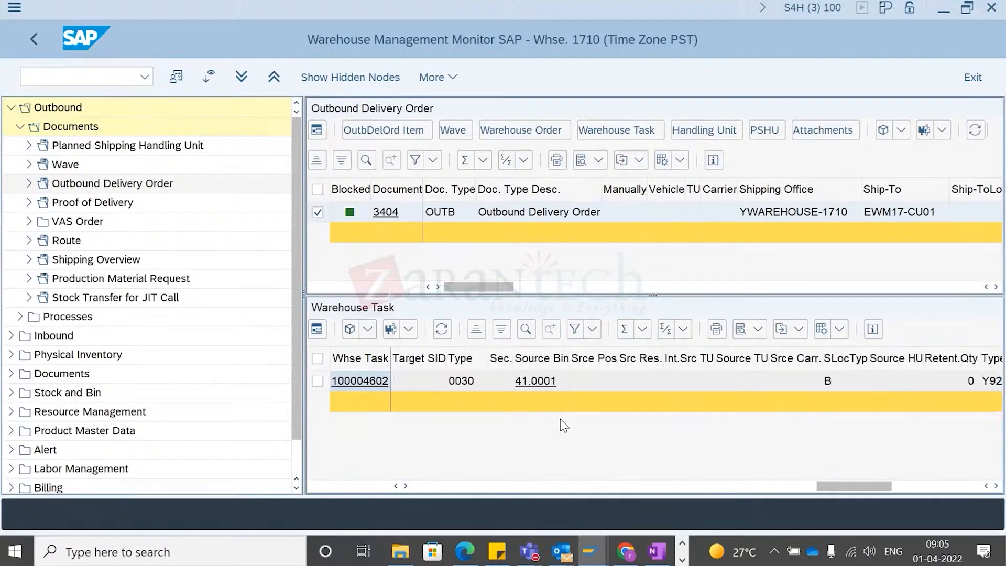
{"action": "scroll", "coordinate": [561, 419], "scroll_direction": "left", "scroll_amount": 15}
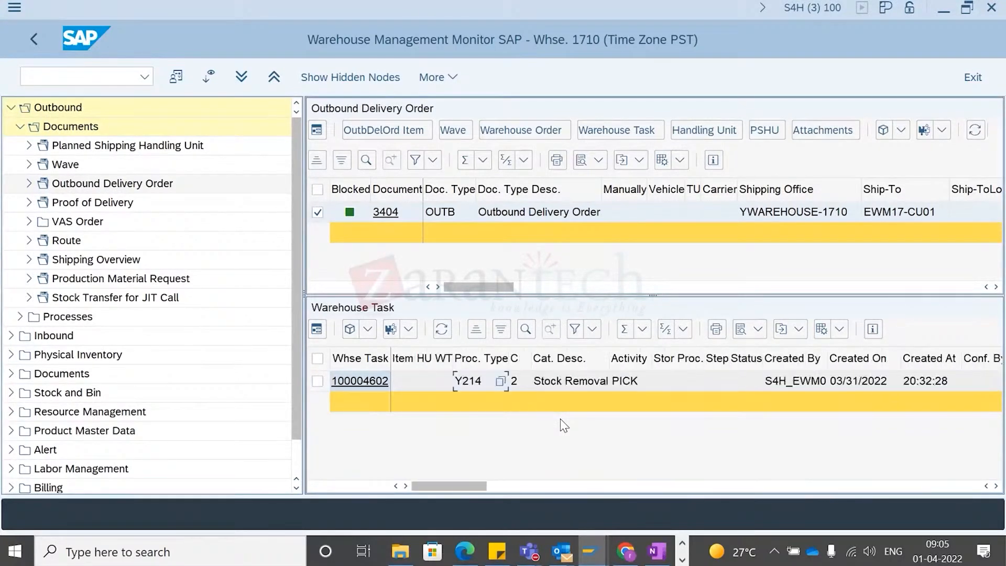
- Switch to the customizing guide, collapse Goods Issue Process and expand Cross-Process Settings
{"action": "key", "text": "alt+Tab"}
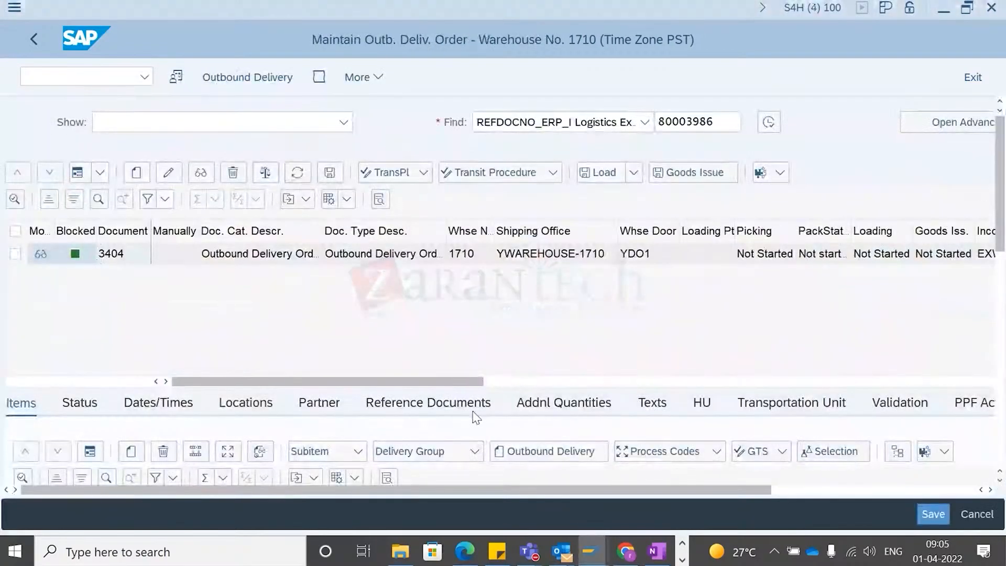
{"action": "key", "text": "alt+Tab"}
{"action": "key", "text": "alt+Tab"}
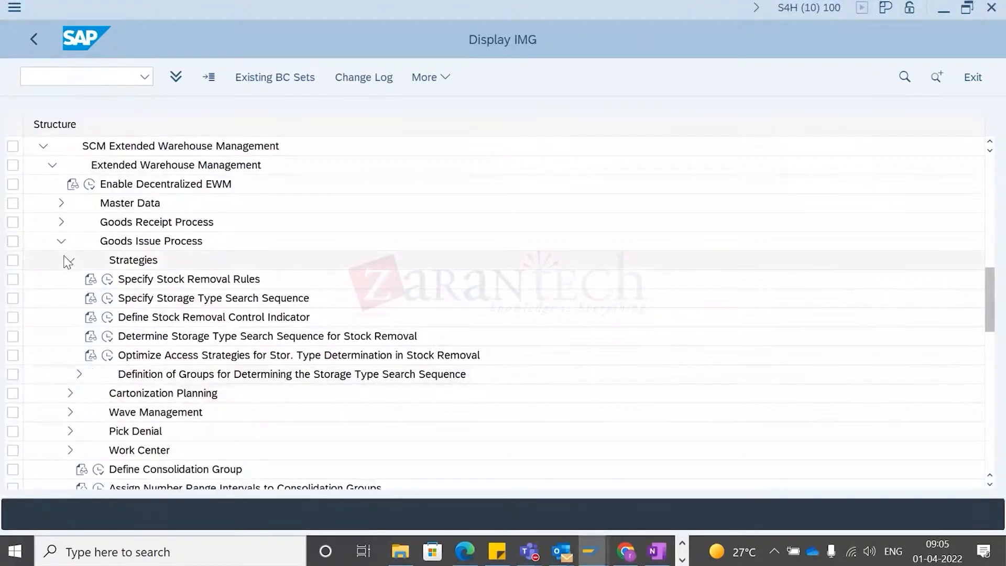
{"action": "left_click", "coordinate": [69, 260]}
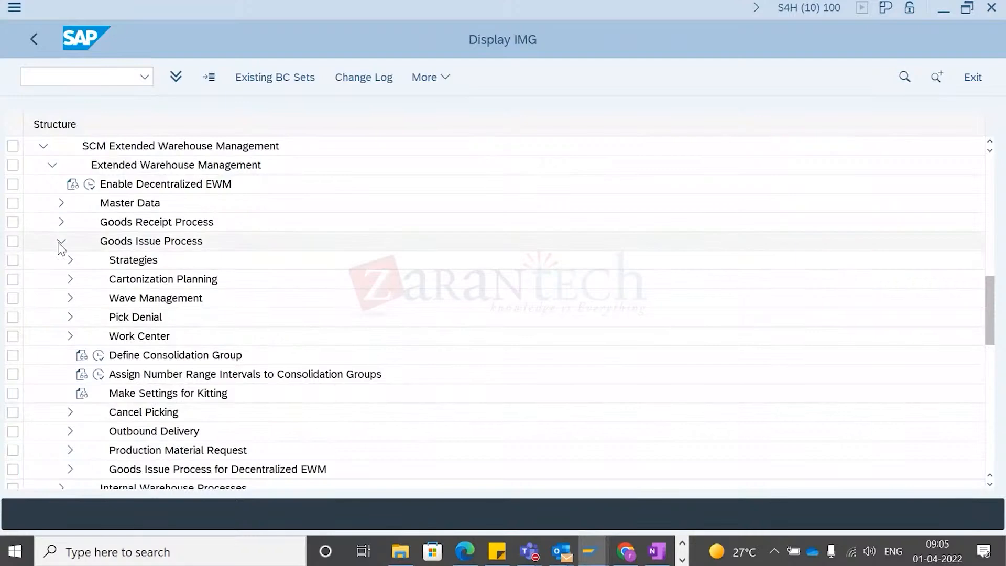
{"action": "left_click", "coordinate": [62, 241]}
{"action": "left_click", "coordinate": [61, 279]}
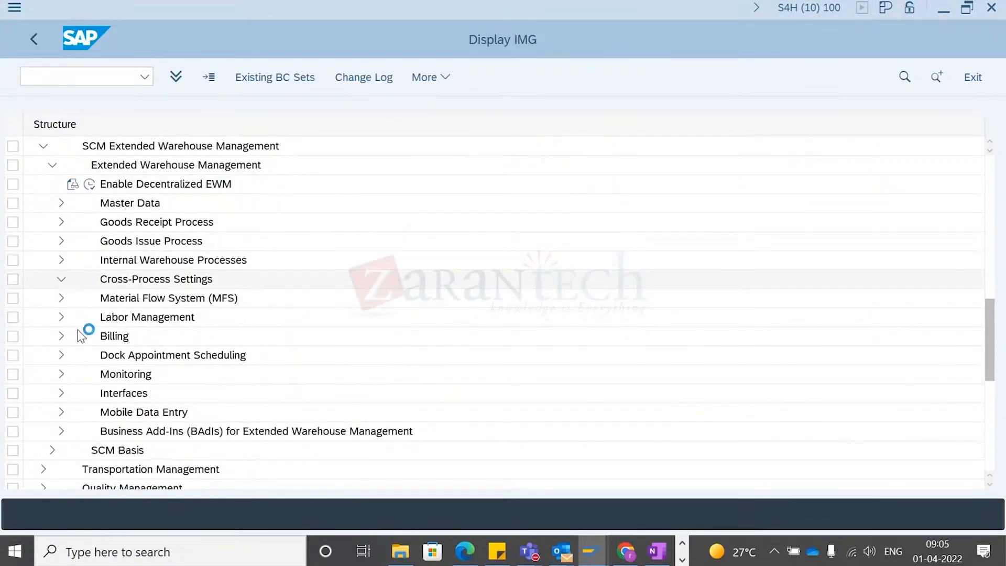
- Try to open Define Warehouse Process Type under Cross-Process Settings, Warehouse Task, declining the locked-data display
{"action": "left_click", "coordinate": [67, 279]}
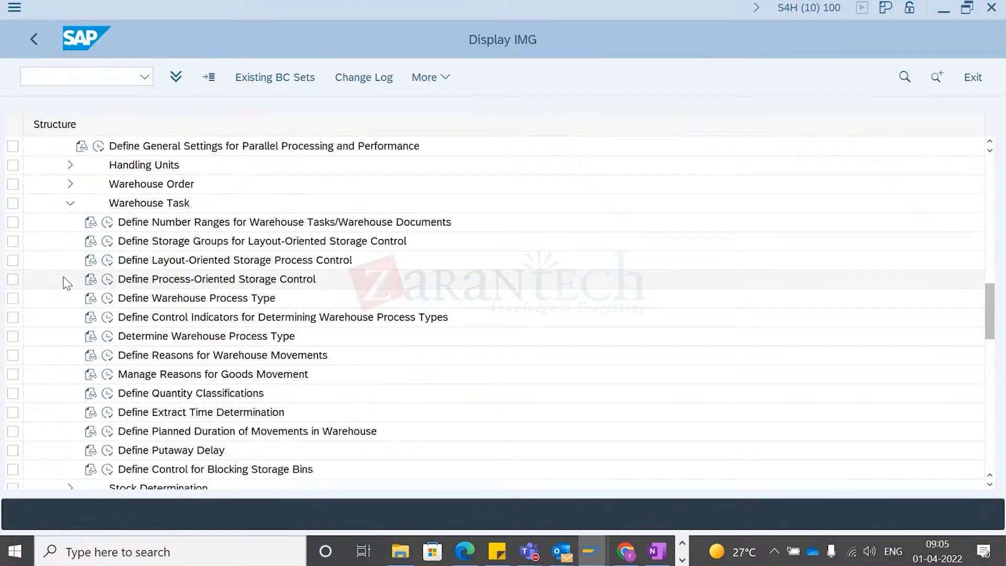
{"action": "left_click", "coordinate": [107, 298]}
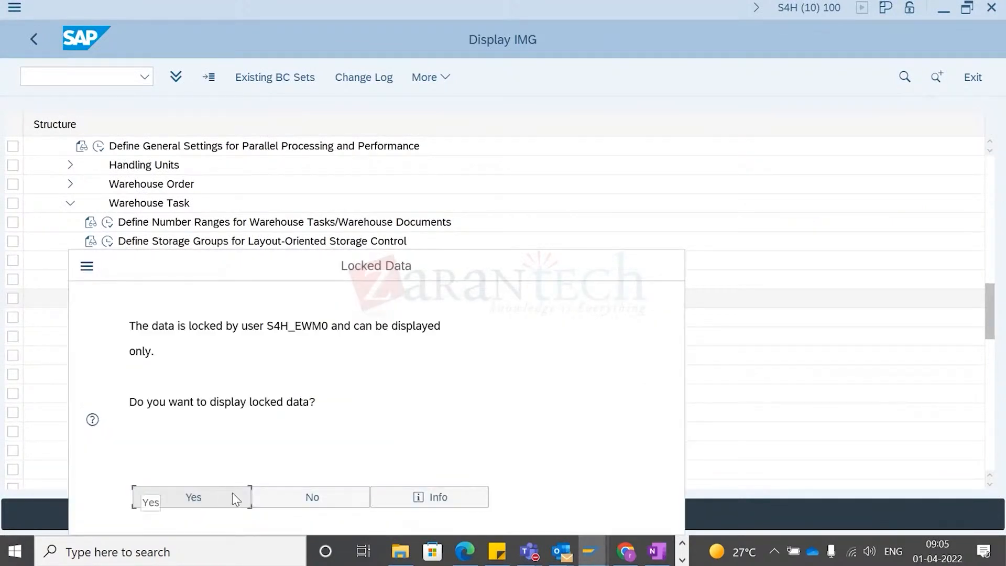
{"action": "left_click", "coordinate": [326, 496]}
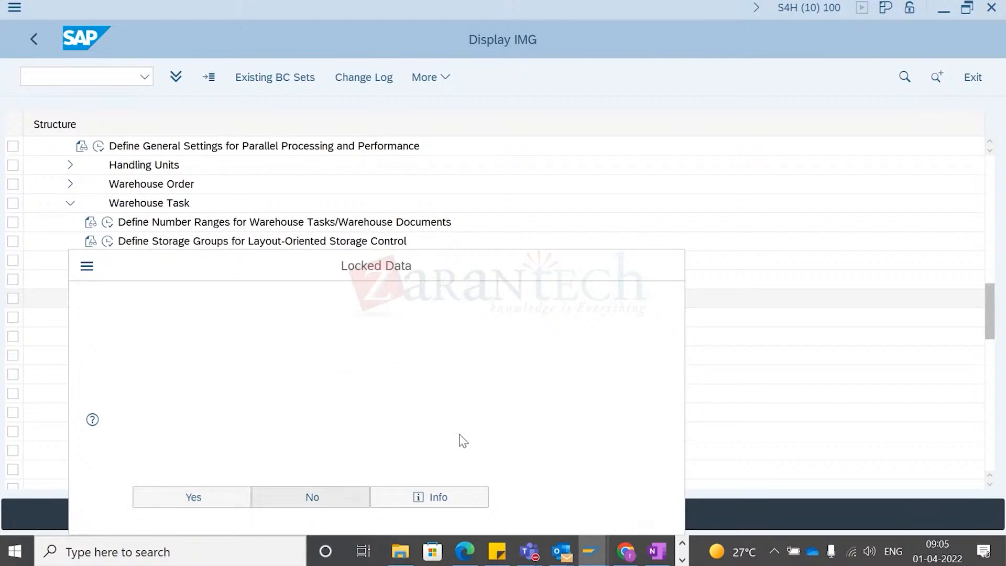
- Switch to the session editing Process-Oriented Storage Control and back out of it to the IMG structure
{"action": "mouse_move", "coordinate": [590, 537]}
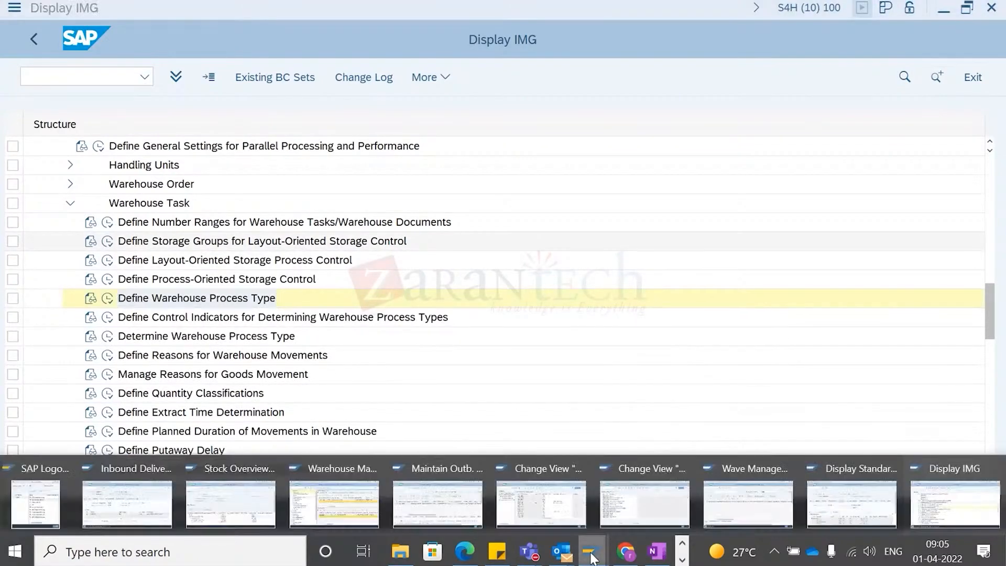
{"action": "left_click", "coordinate": [562, 518]}
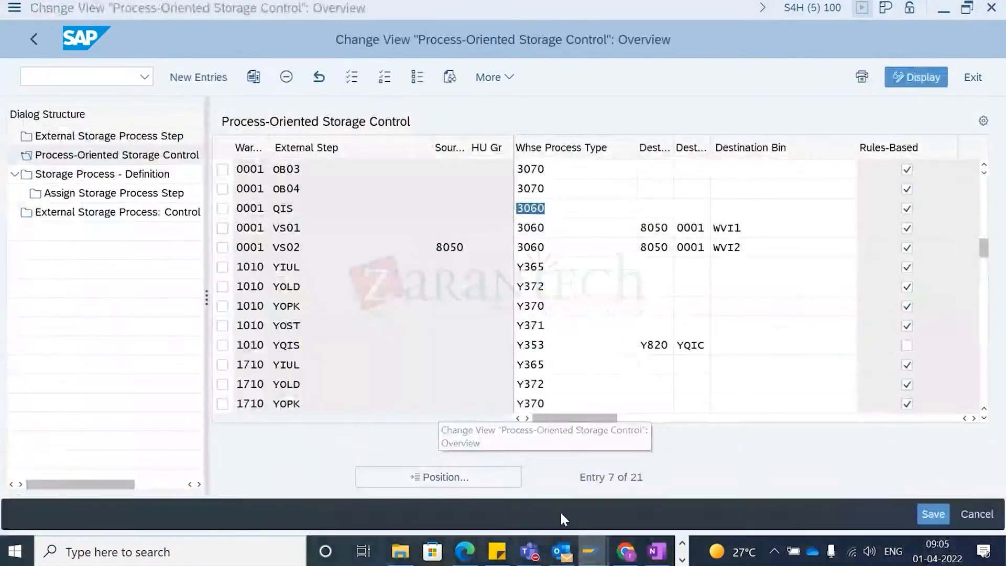
{"action": "left_click", "coordinate": [38, 30]}
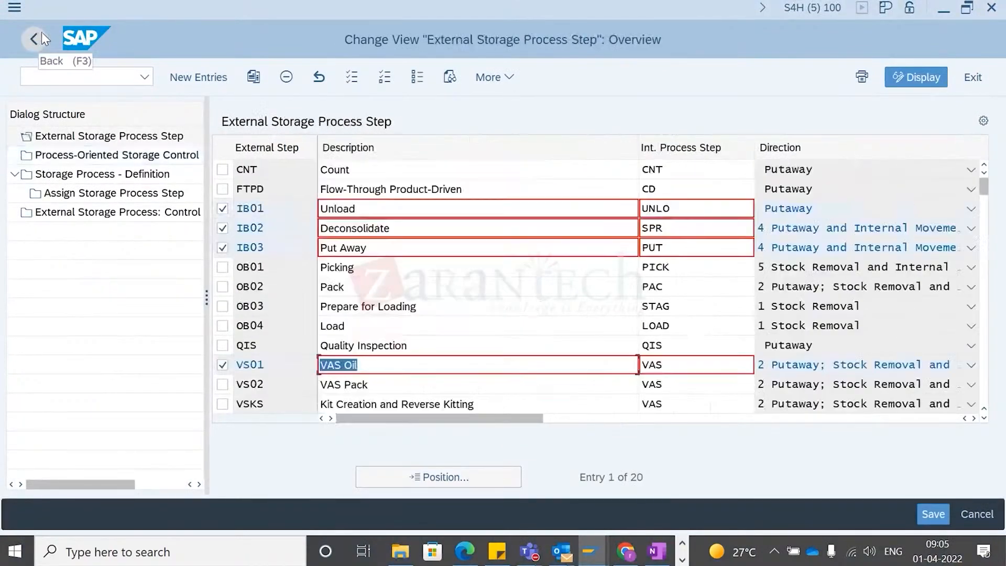
{"action": "left_click", "coordinate": [32, 39]}
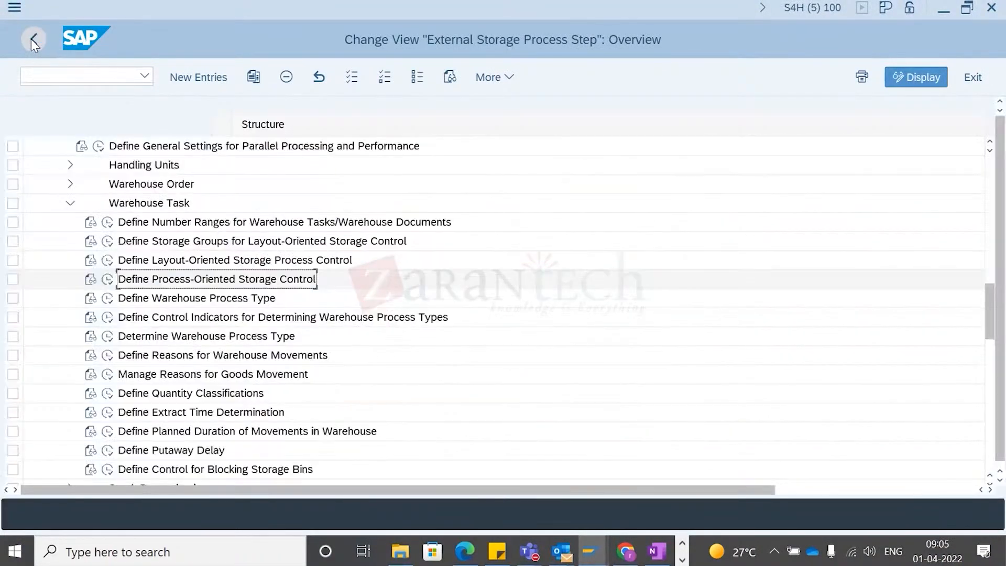
- Reopen Define Warehouse Process Type in display-only mode, then close that session window
{"action": "left_click", "coordinate": [108, 299]}
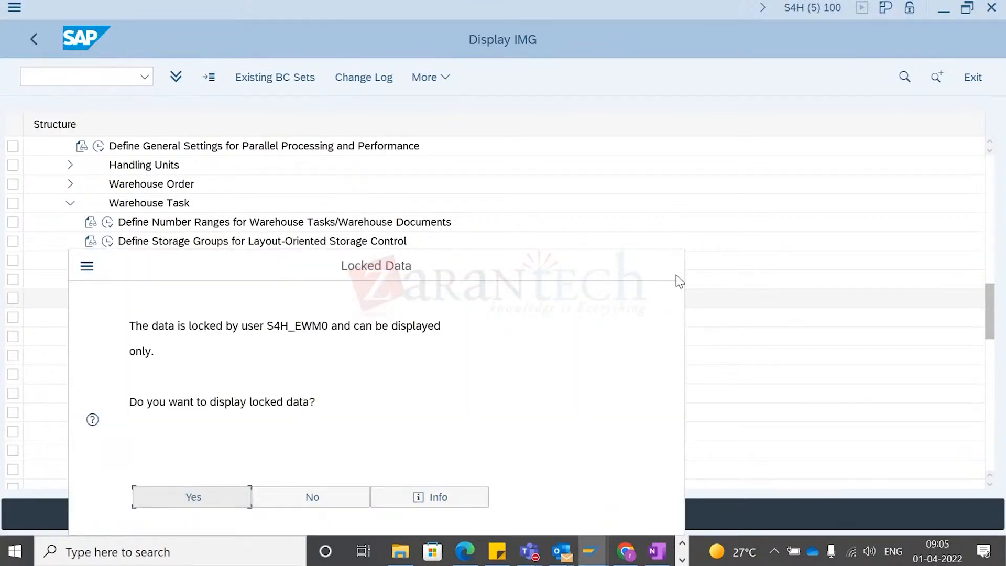
{"action": "left_click", "coordinate": [346, 503]}
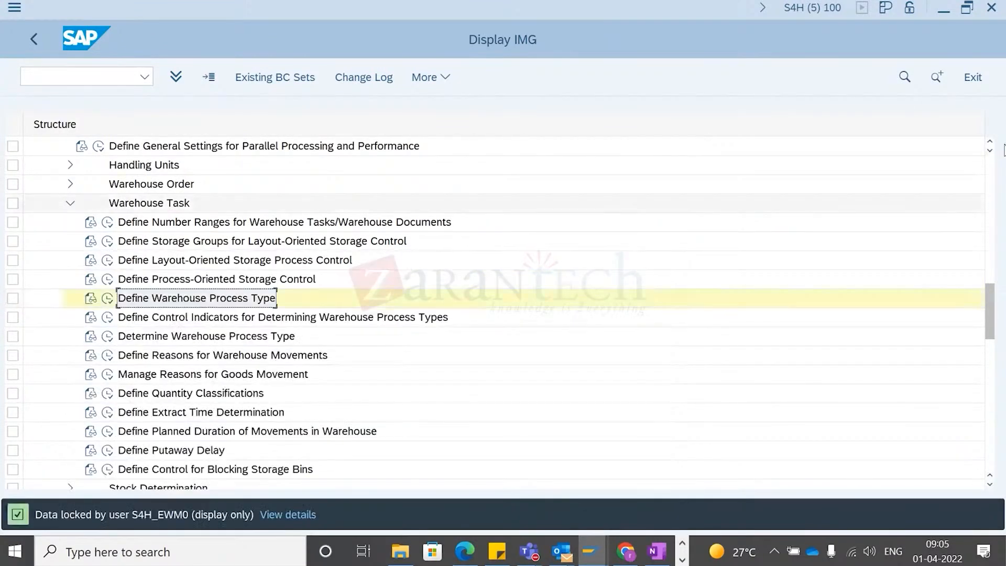
{"action": "left_click", "coordinate": [994, 12]}
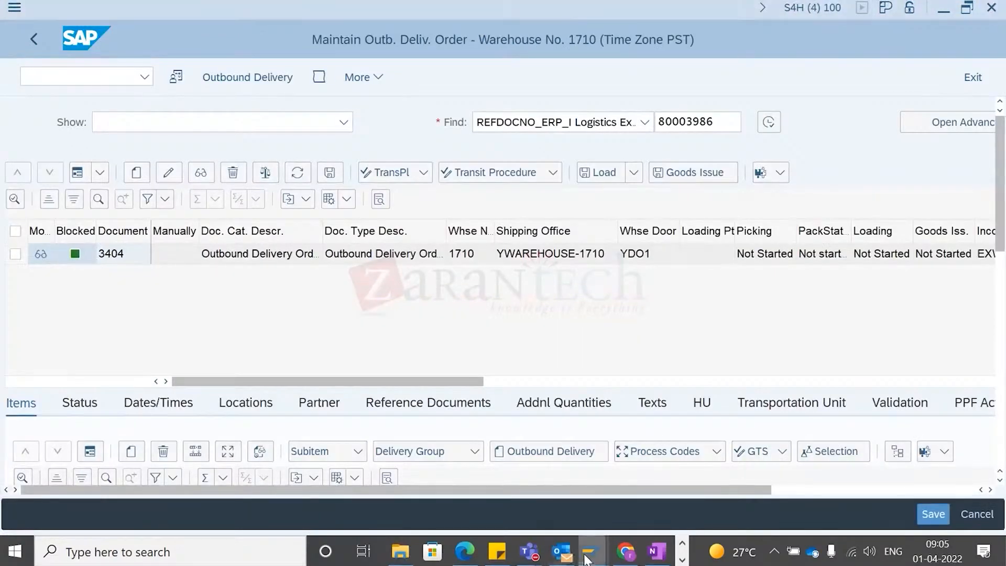
- Switch to the editable Warehouse Process Type overview and open process type Y214 Stock Removal for warehouse 1710
{"action": "mouse_move", "coordinate": [587, 559]}
{"action": "left_click", "coordinate": [631, 509]}
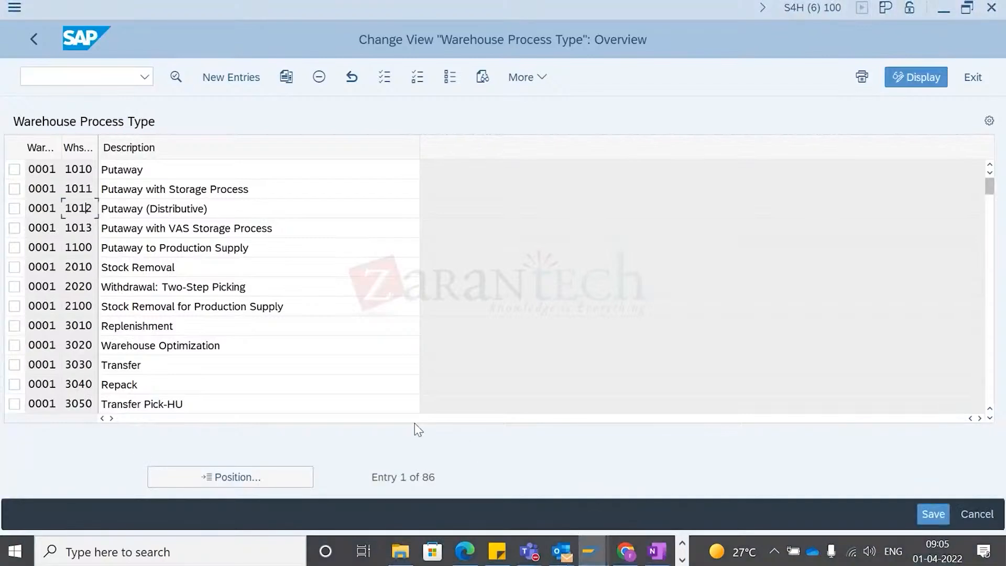
{"action": "scroll", "coordinate": [93, 358], "scroll_direction": "down", "scroll_amount": 2}
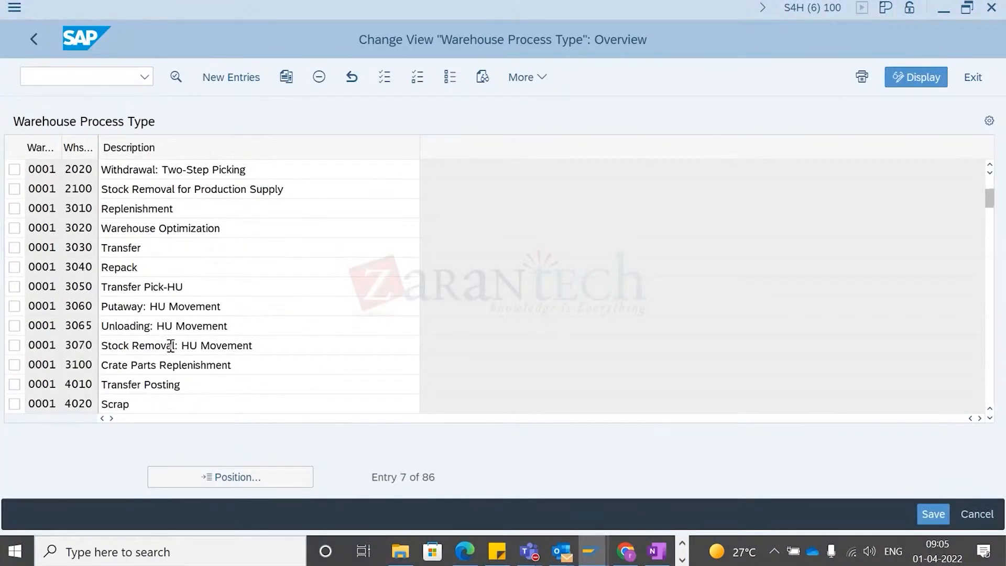
{"action": "key", "text": "alt+Tab"}
{"action": "key", "text": "alt+Tab"}
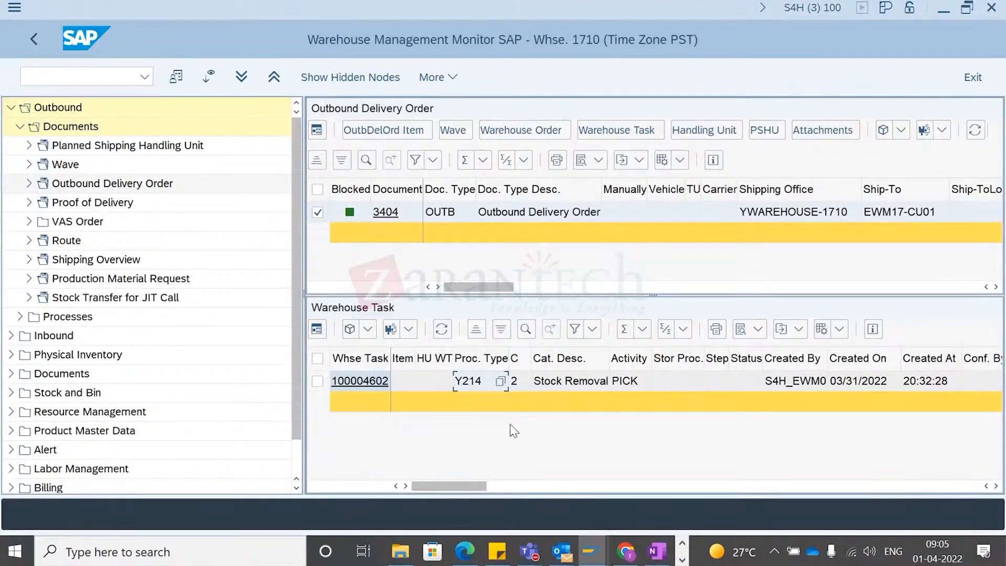
{"action": "key", "text": "alt+Tab"}
{"action": "scroll", "coordinate": [84, 346], "scroll_direction": "down", "scroll_amount": 10}
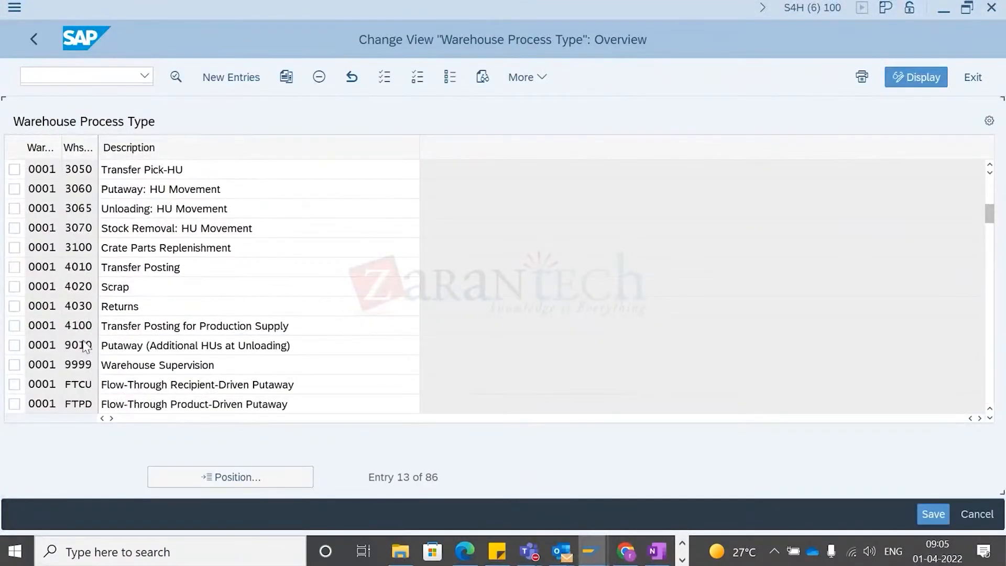
{"action": "scroll", "coordinate": [84, 348], "scroll_direction": "down", "scroll_amount": 3}
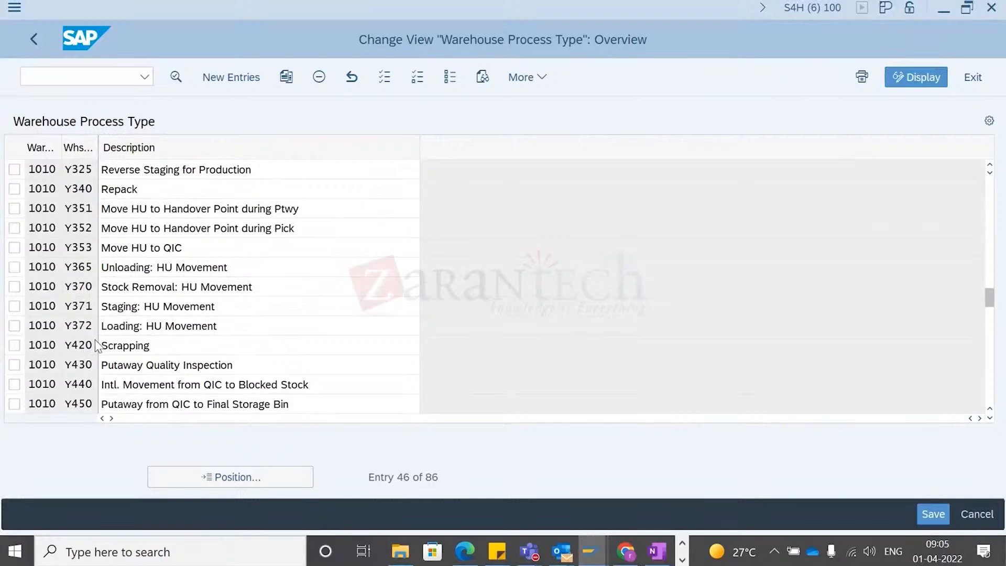
{"action": "scroll", "coordinate": [96, 345], "scroll_direction": "down", "scroll_amount": 3}
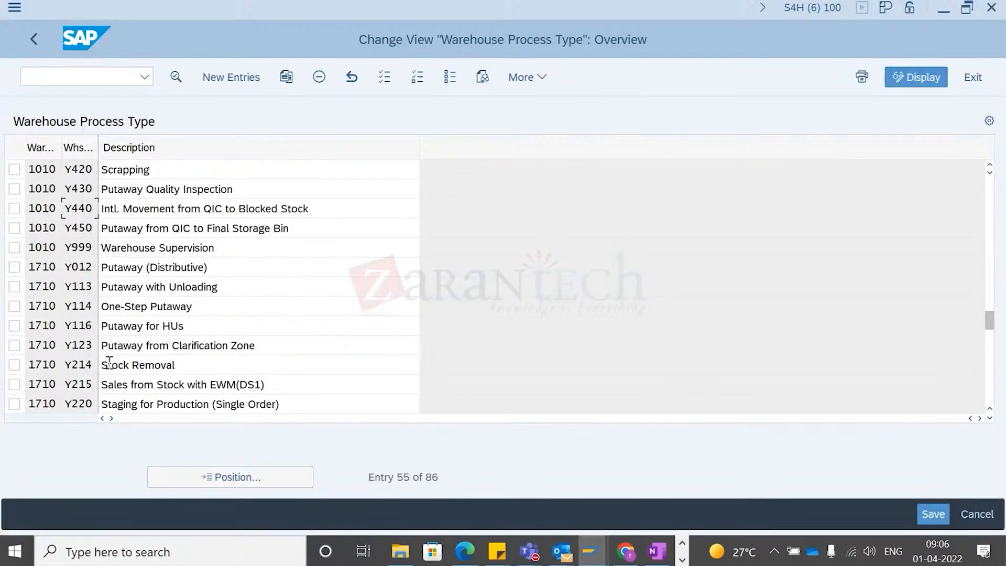
{"action": "scroll", "coordinate": [93, 367], "scroll_direction": "down", "scroll_amount": 1}
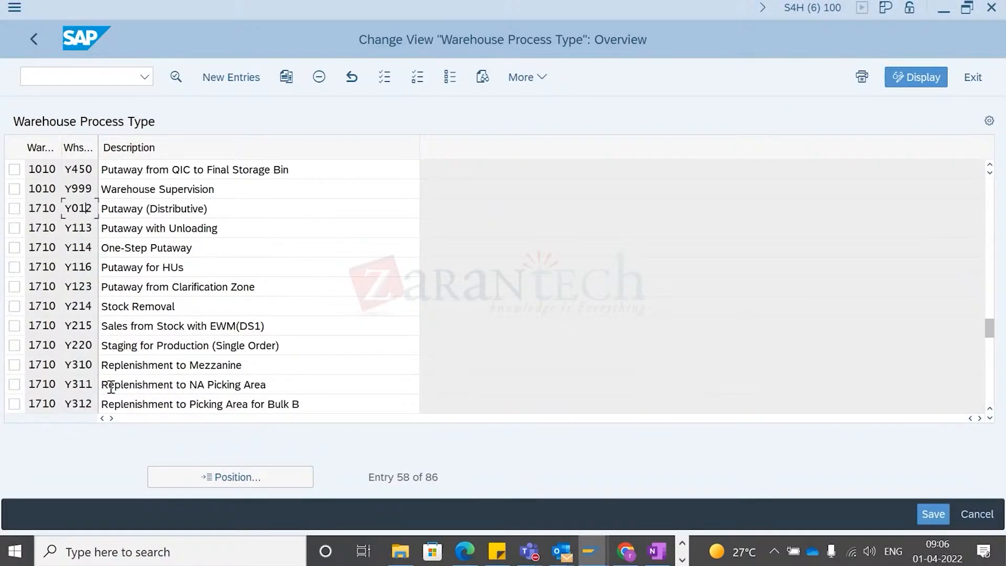
{"action": "left_click", "coordinate": [12, 312]}
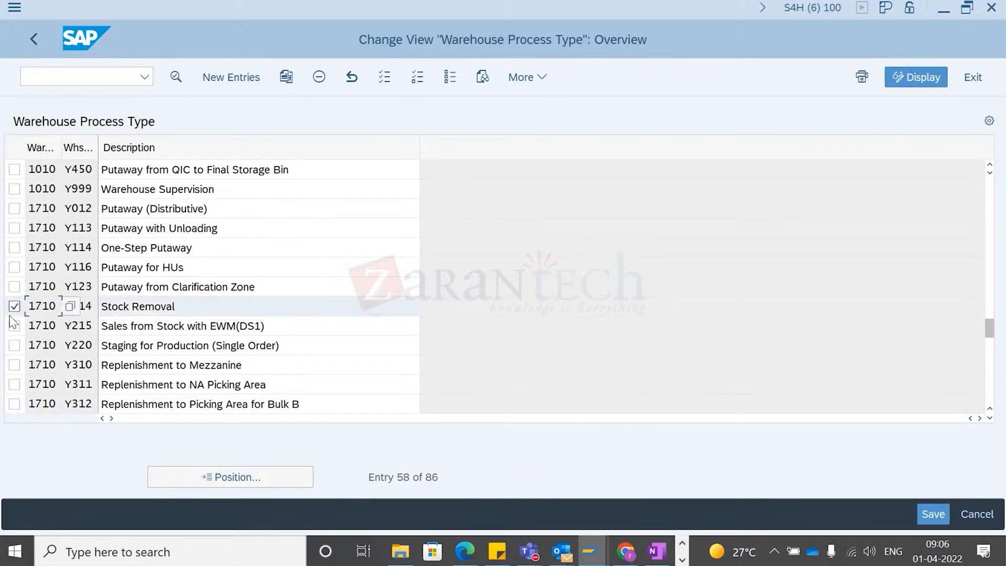
{"action": "double_click", "coordinate": [92, 308]}
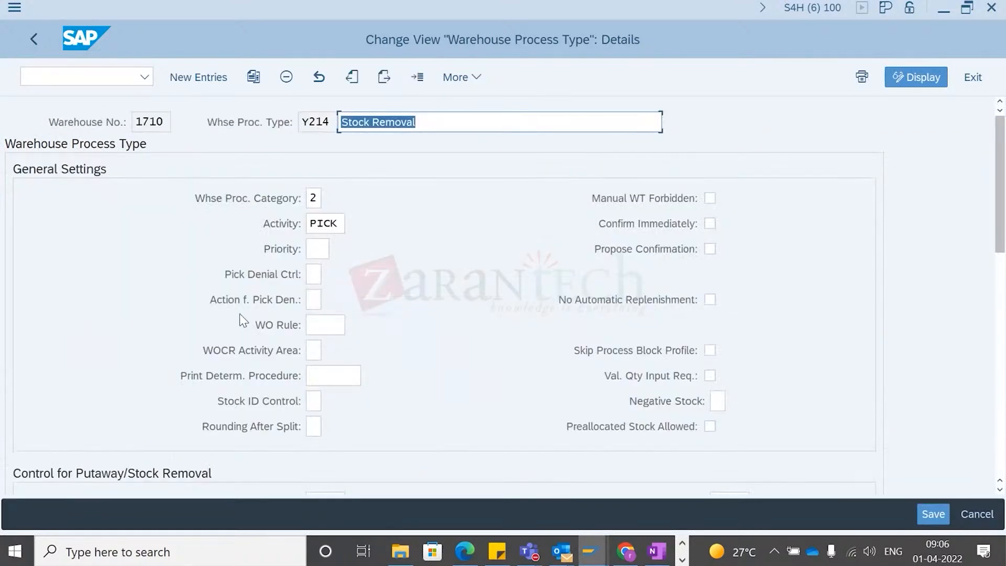
- Clear the Control for HU Pick setting of Y214 by choosing the blank entry from its value list
{"action": "scroll", "coordinate": [366, 272], "scroll_direction": "down", "scroll_amount": 5}
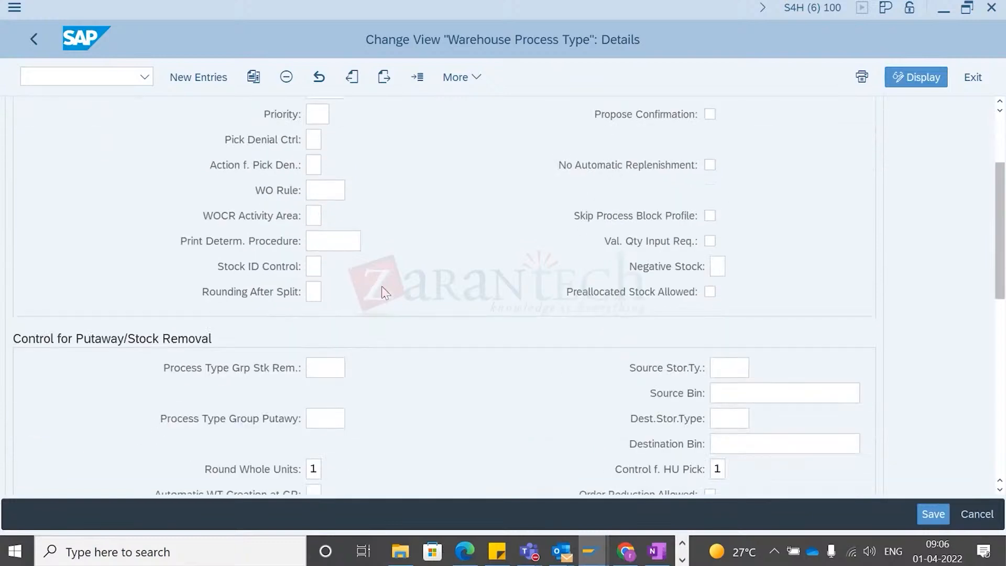
{"action": "scroll", "coordinate": [381, 286], "scroll_direction": "down", "scroll_amount": 2}
{"action": "scroll", "coordinate": [397, 319], "scroll_direction": "down", "scroll_amount": 2}
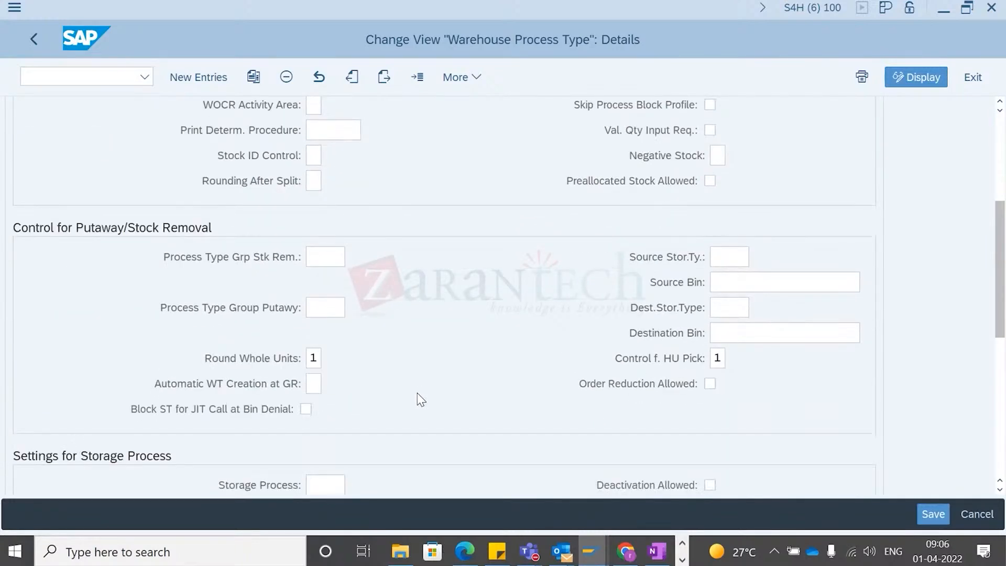
{"action": "scroll", "coordinate": [417, 393], "scroll_direction": "down", "scroll_amount": 2}
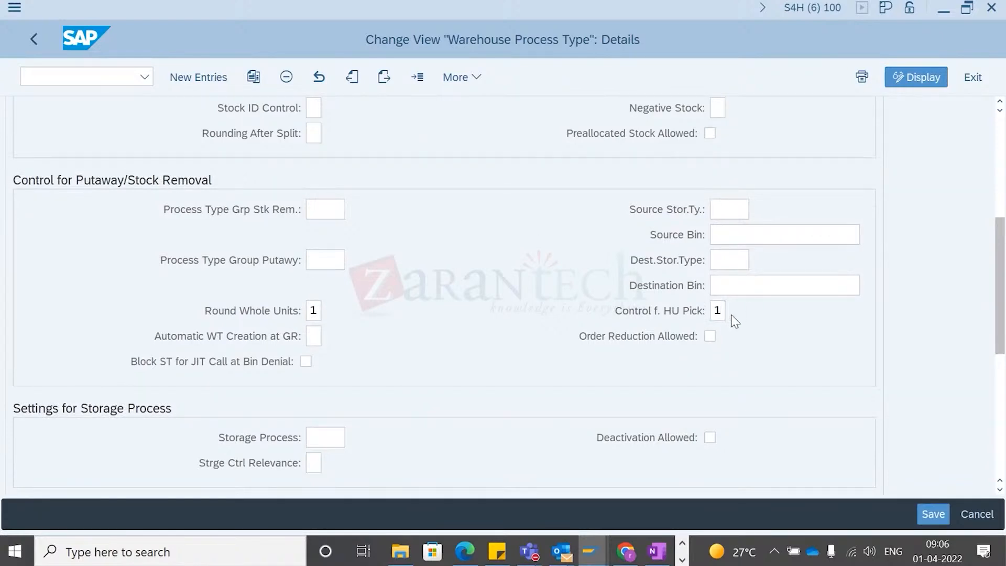
{"action": "key", "text": "F4"}
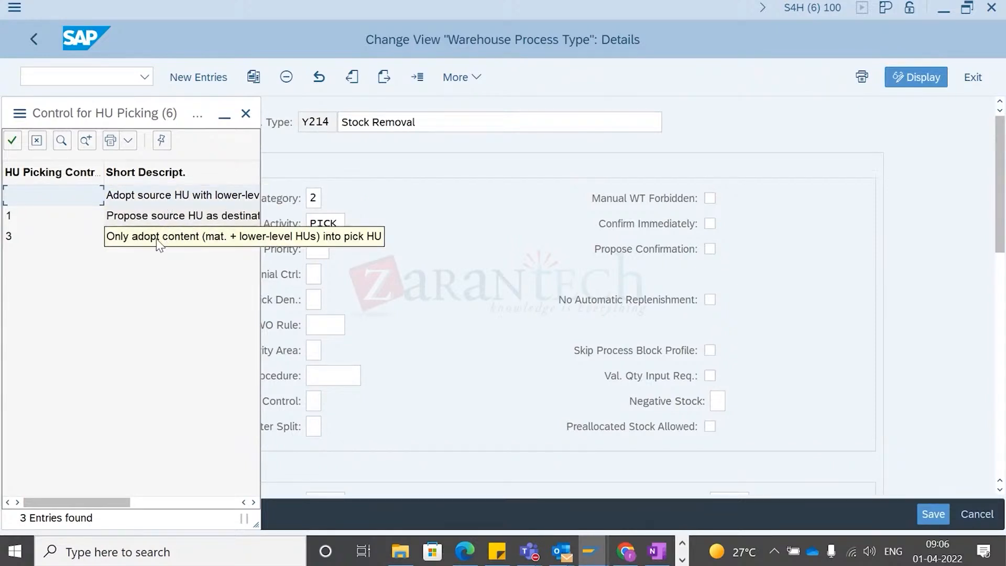
{"action": "double_click", "coordinate": [63, 204]}
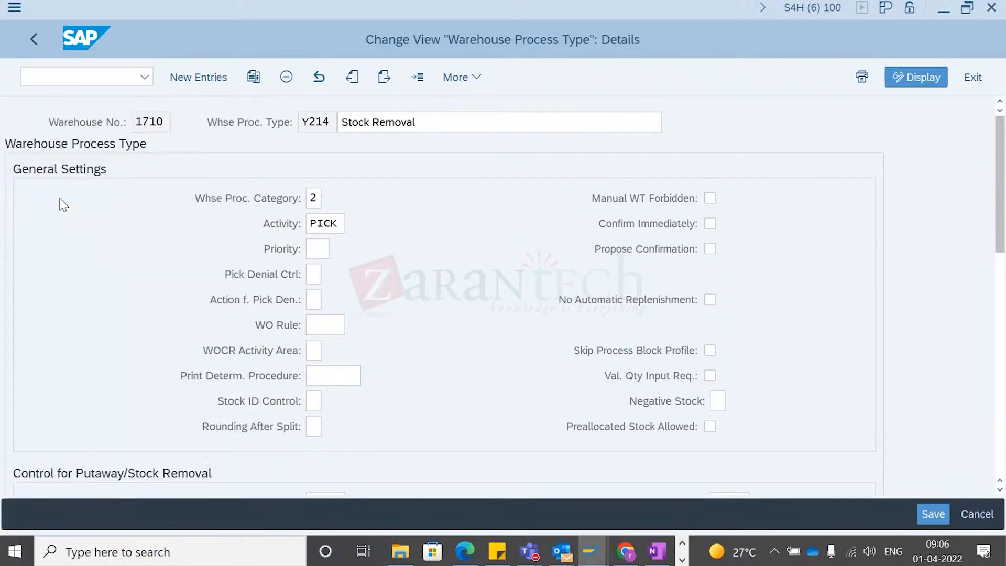
- Set Round Whole Units to 1 and review the rounding options in its value list
{"action": "scroll", "coordinate": [458, 420], "scroll_direction": "down", "scroll_amount": 4}
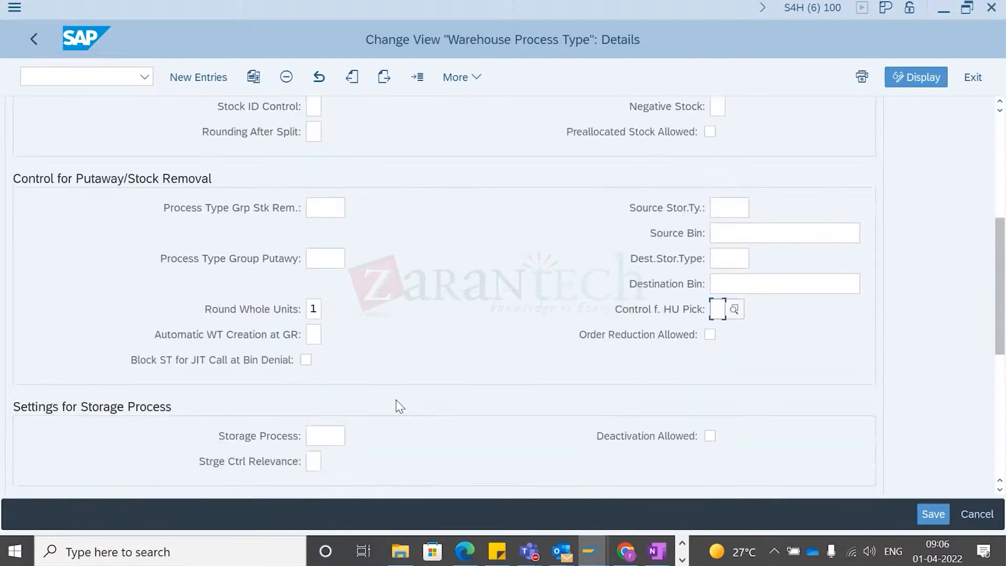
{"action": "left_click", "coordinate": [313, 255]}
{"action": "type", "text": "1"}
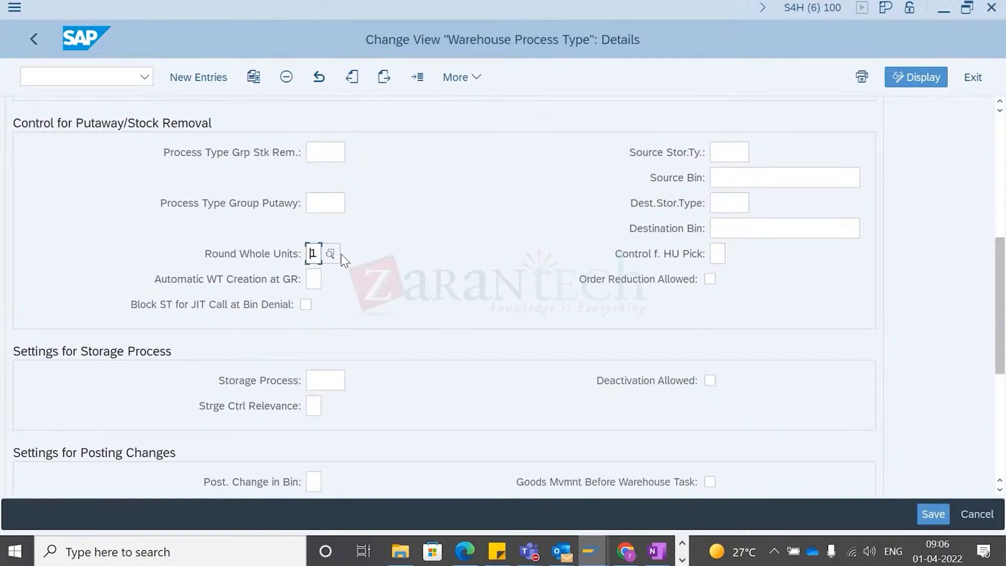
{"action": "key", "text": "F4"}
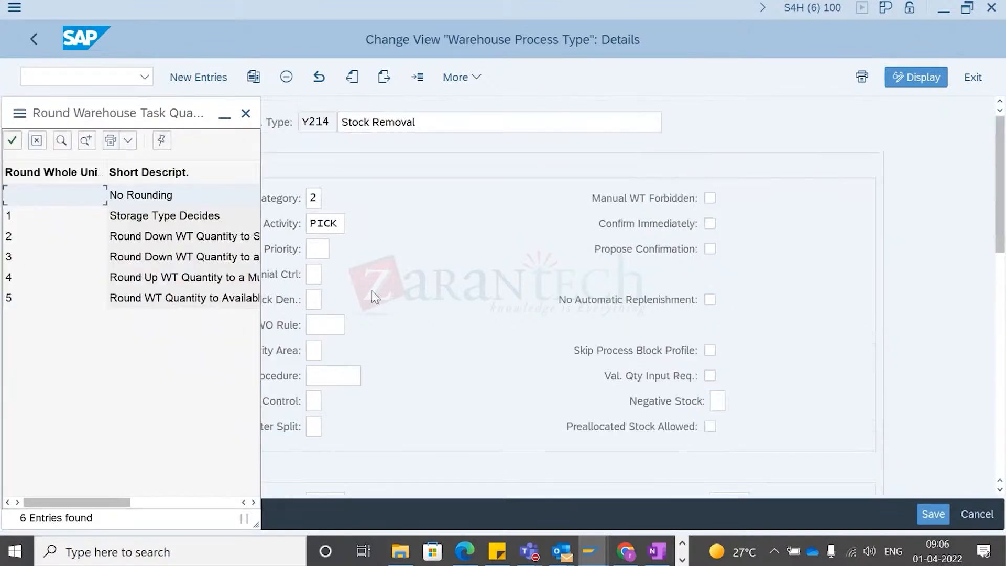
{"action": "left_click", "coordinate": [246, 114]}
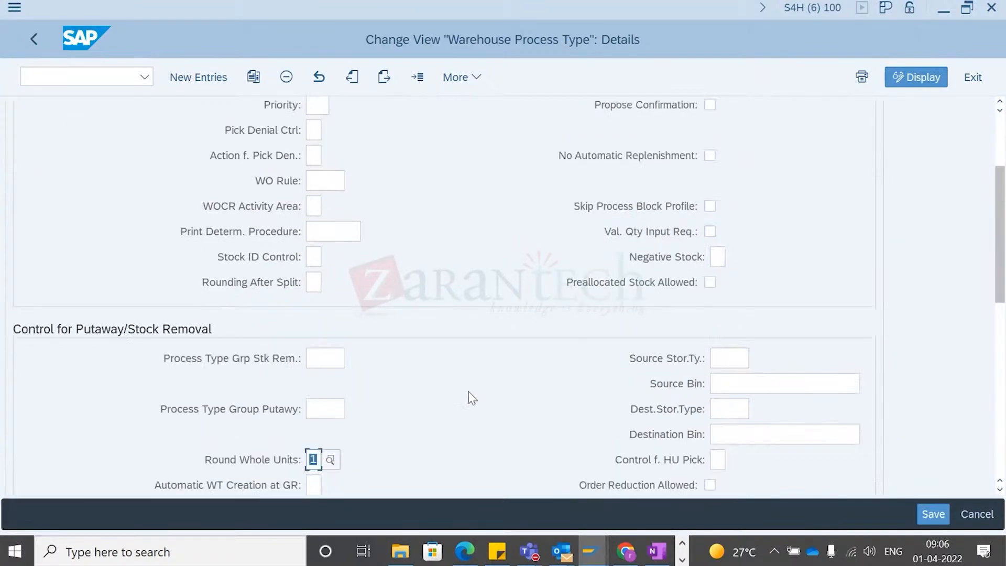
{"action": "left_click", "coordinate": [330, 462]}
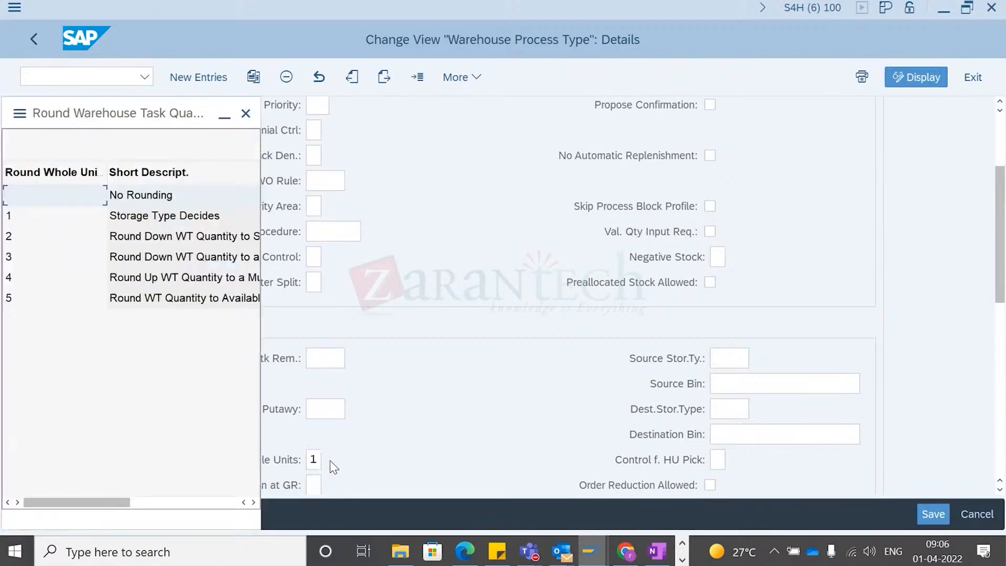
{"action": "left_click", "coordinate": [246, 114]}
- Save the warehouse process type changes under customizing request S4HK902057
{"action": "scroll", "coordinate": [435, 372], "scroll_direction": "down", "scroll_amount": 15}
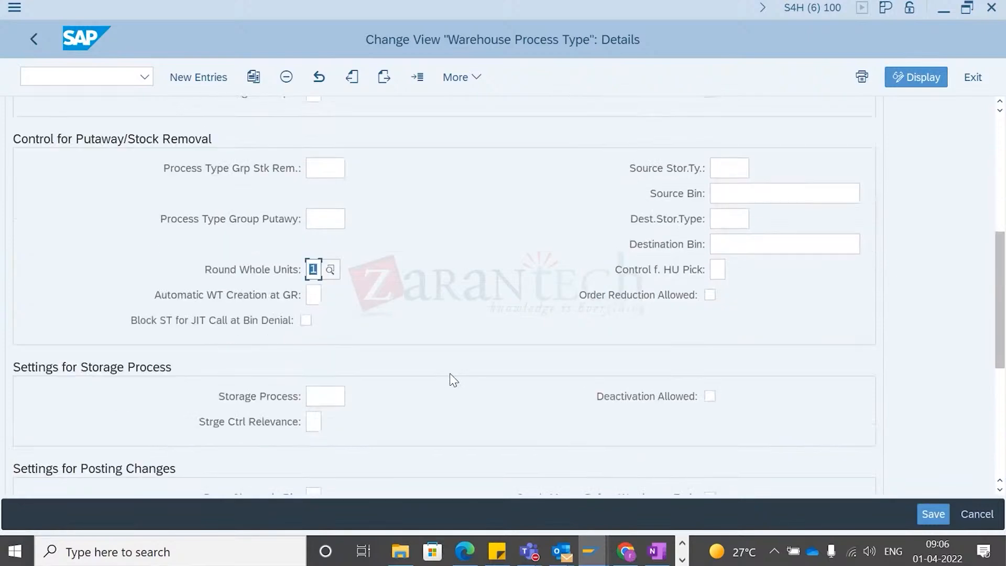
{"action": "scroll", "coordinate": [479, 392], "scroll_direction": "up", "scroll_amount": 8}
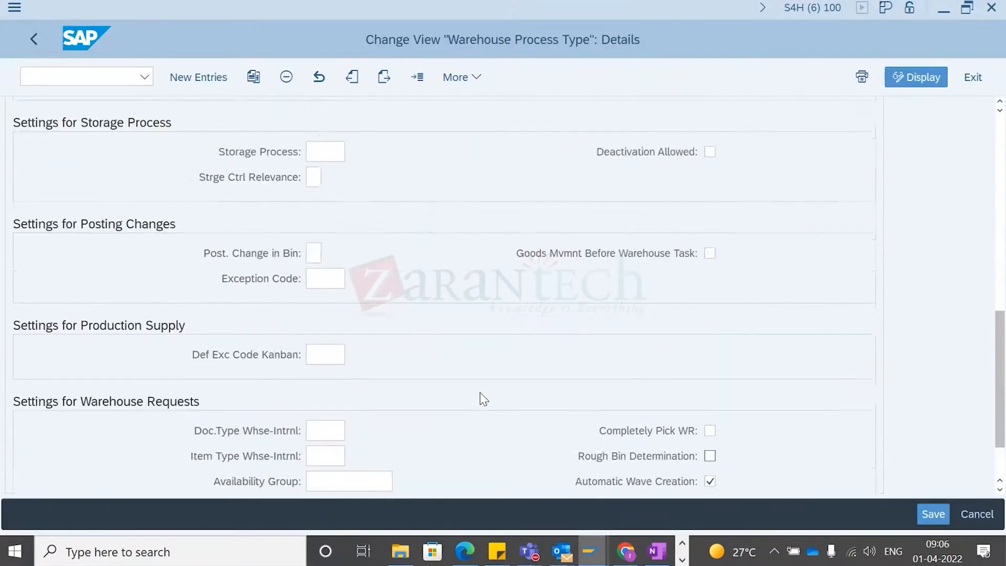
{"action": "scroll", "coordinate": [480, 392], "scroll_direction": "up", "scroll_amount": 6}
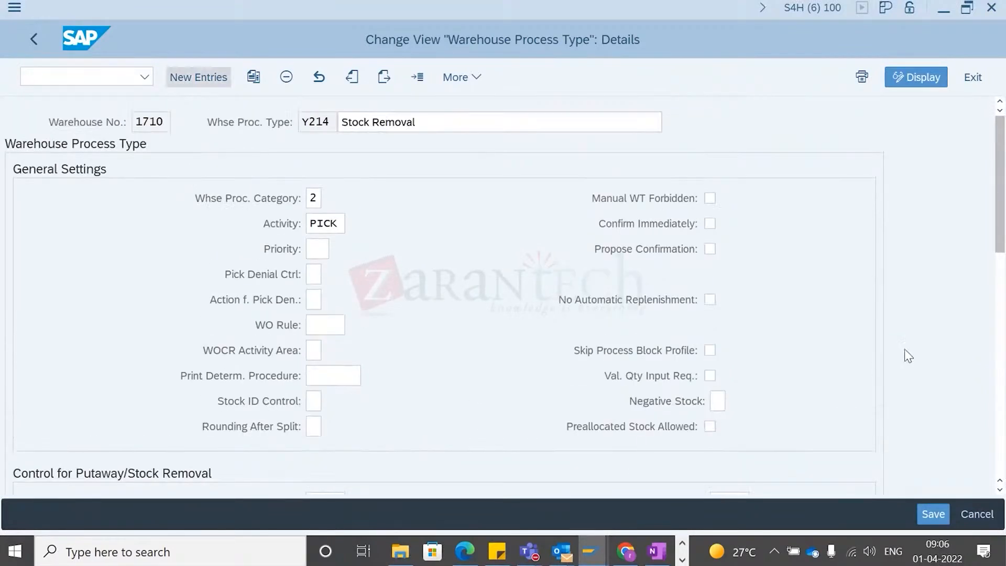
{"action": "left_click", "coordinate": [934, 514]}
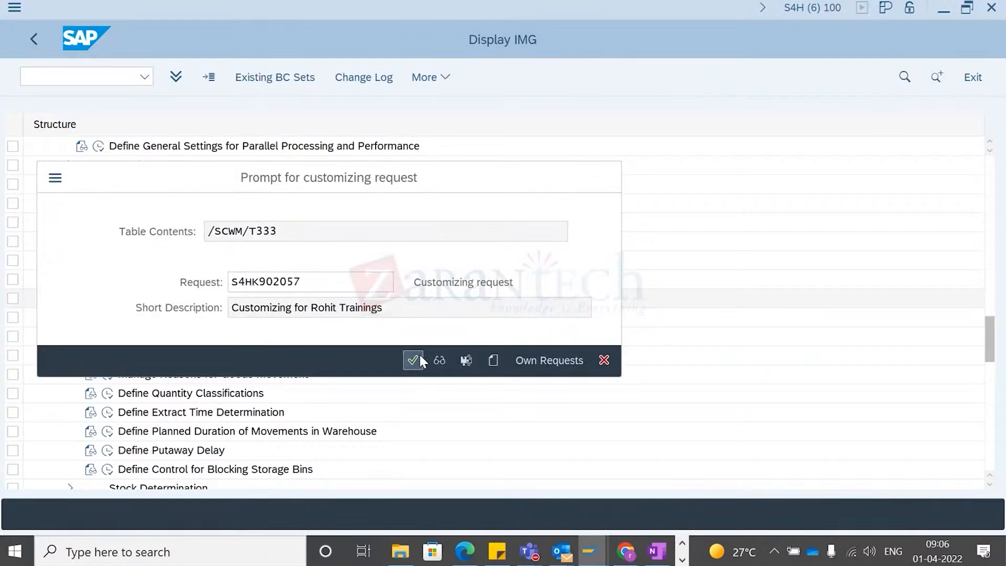
{"action": "left_click", "coordinate": [417, 358]}
- Switch back to the warehouse monitor and select warehouse task 100004602
{"action": "key", "text": "alt+Tab"}
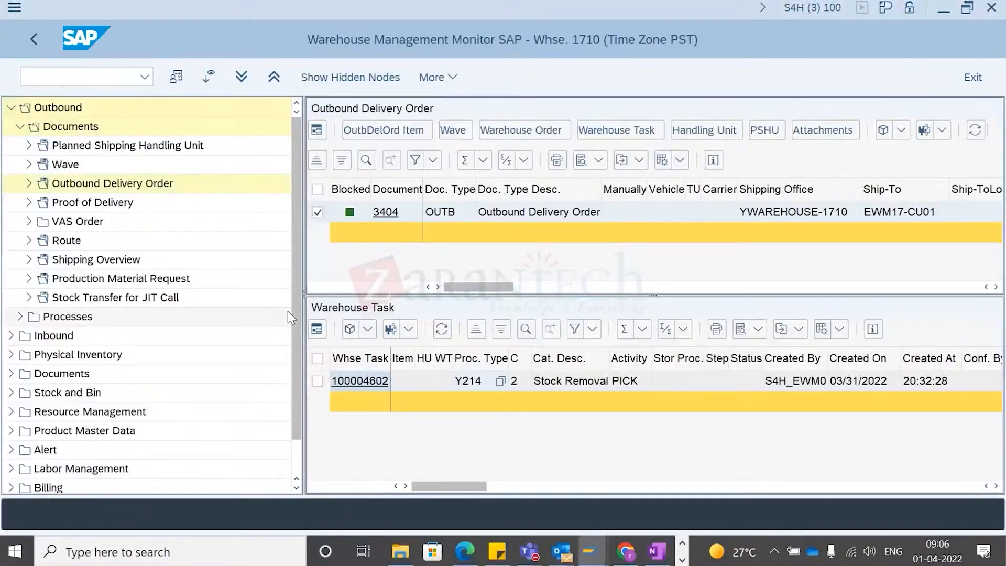
{"action": "key", "text": "alt+Tab"}
{"action": "key", "text": "alt+Tab"}
{"action": "left_click", "coordinate": [318, 382]}
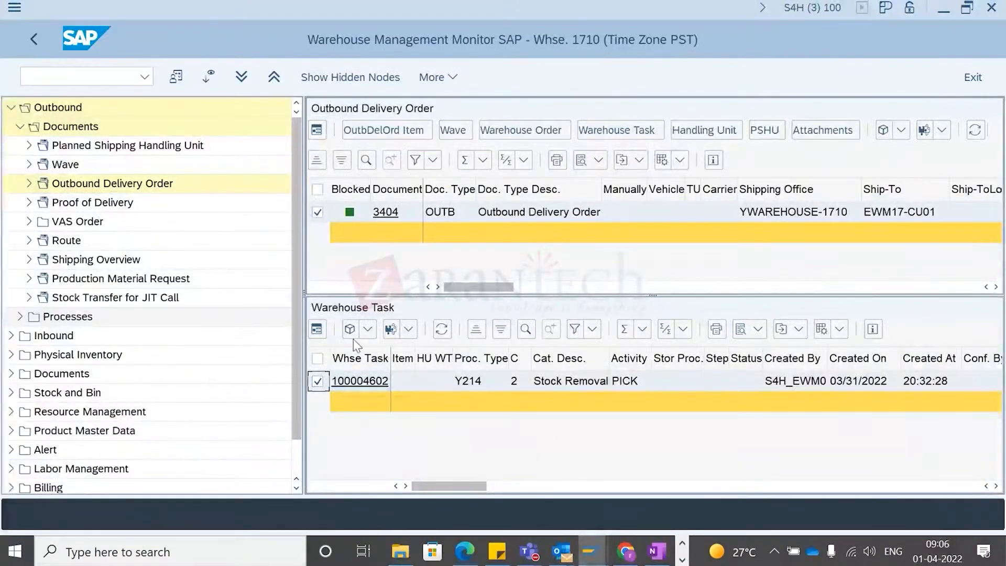
- Confirm warehouse task 100004602 in the background, close the log, and review the task's columns
{"action": "left_click", "coordinate": [369, 328]}
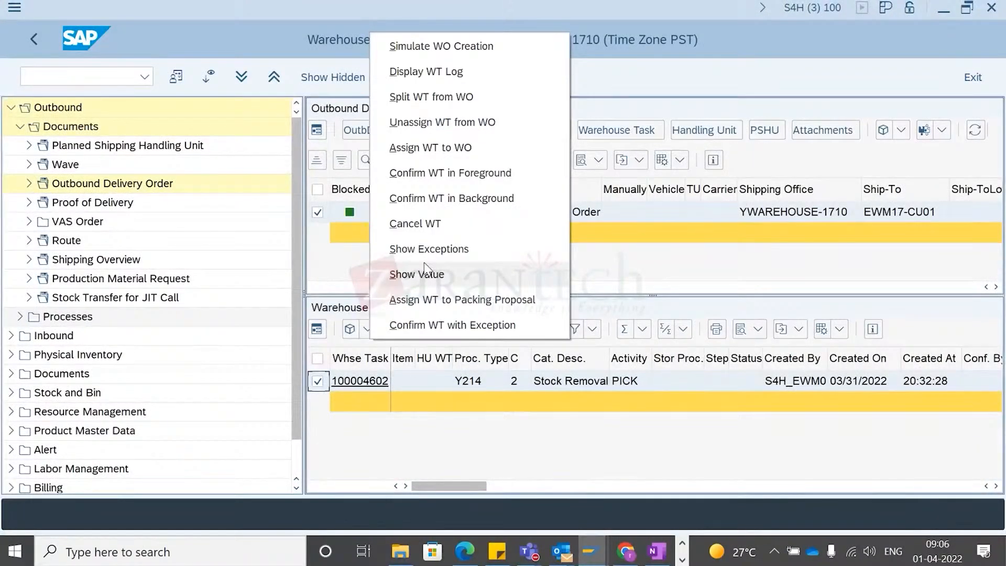
{"action": "left_click", "coordinate": [455, 198]}
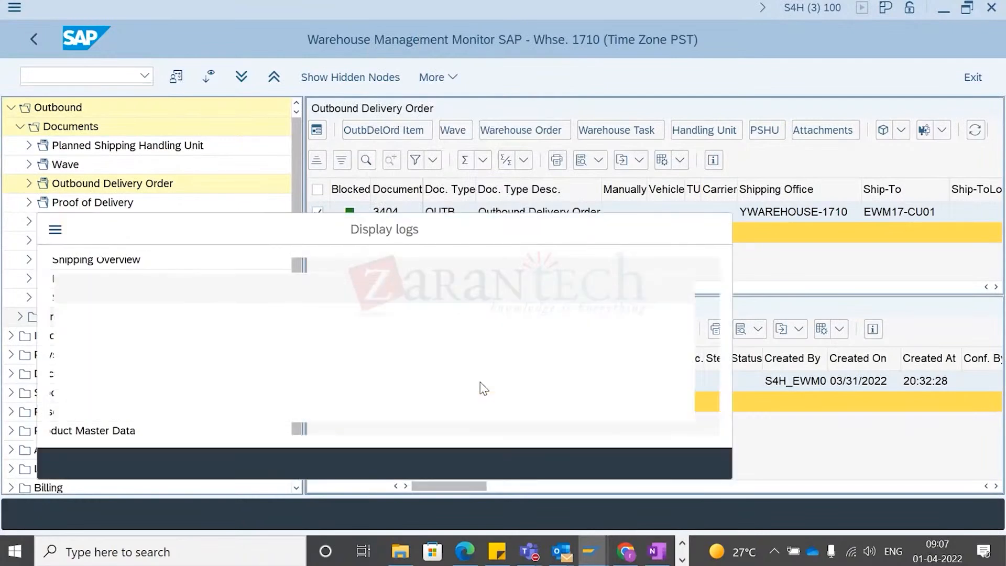
{"action": "left_click", "coordinate": [507, 461]}
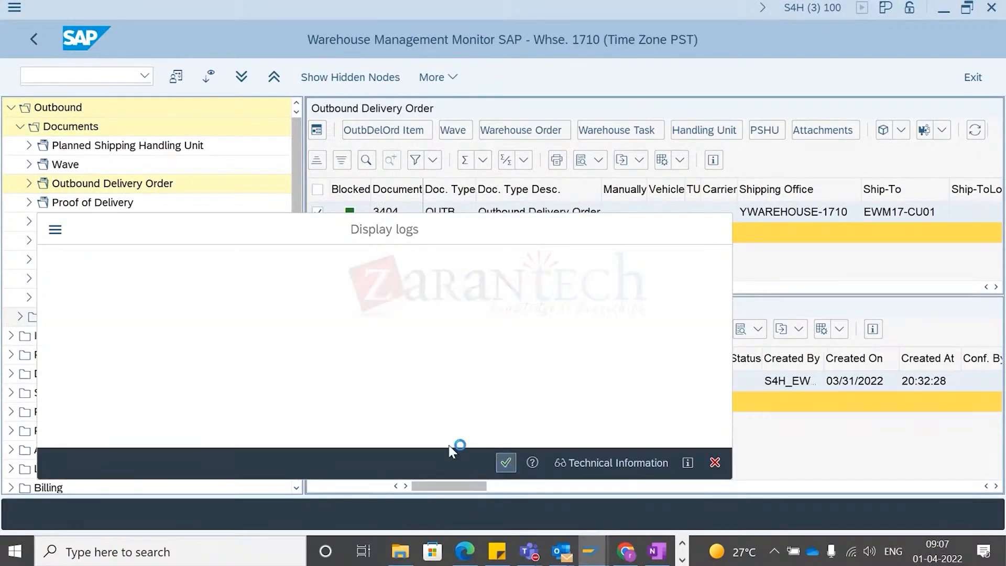
{"action": "scroll", "coordinate": [582, 413], "scroll_direction": "right", "scroll_amount": 10}
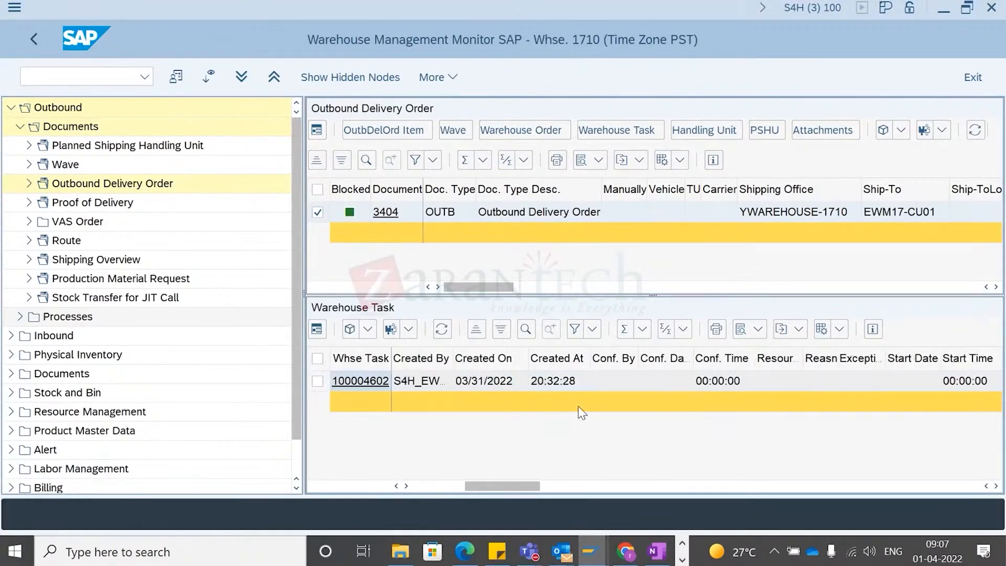
{"action": "scroll", "coordinate": [589, 418], "scroll_direction": "left", "scroll_amount": 3}
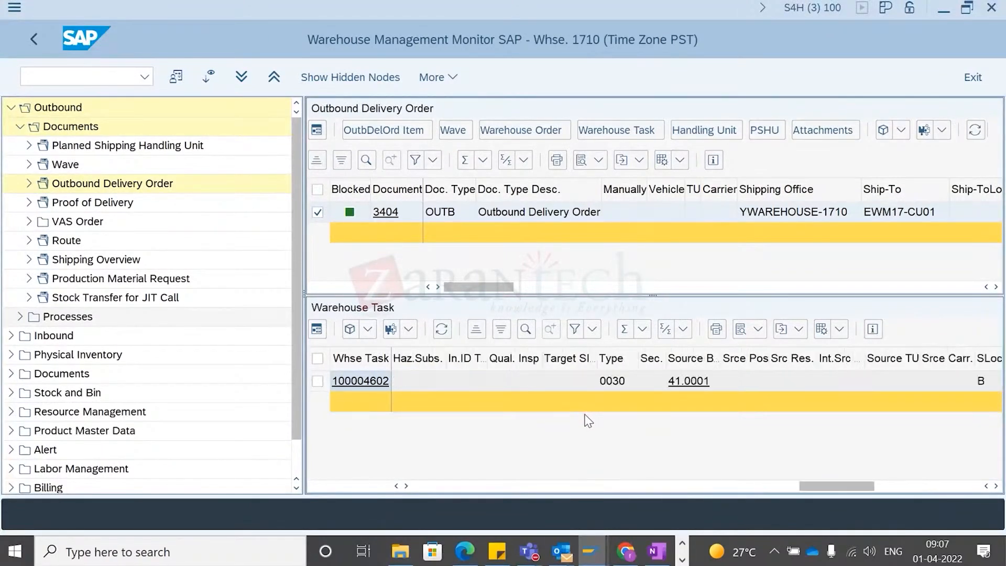
{"action": "scroll", "coordinate": [584, 415], "scroll_direction": "left", "scroll_amount": 10}
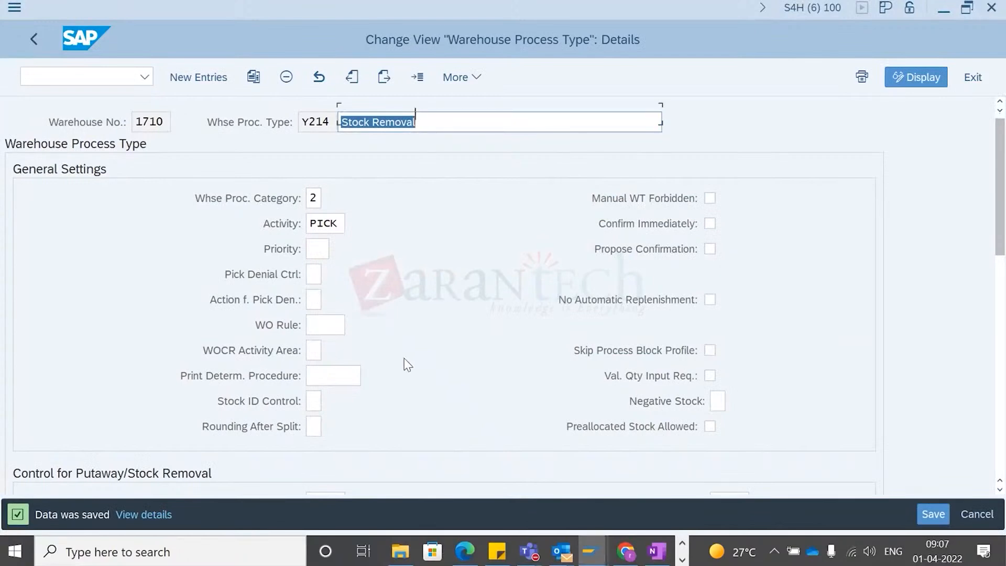
- Review the settings of warehouse process type Y214 in the customizing details
{"action": "scroll", "coordinate": [404, 364], "scroll_direction": "down", "scroll_amount": 5}
{"action": "scroll", "coordinate": [378, 408], "scroll_direction": "down", "scroll_amount": 8}
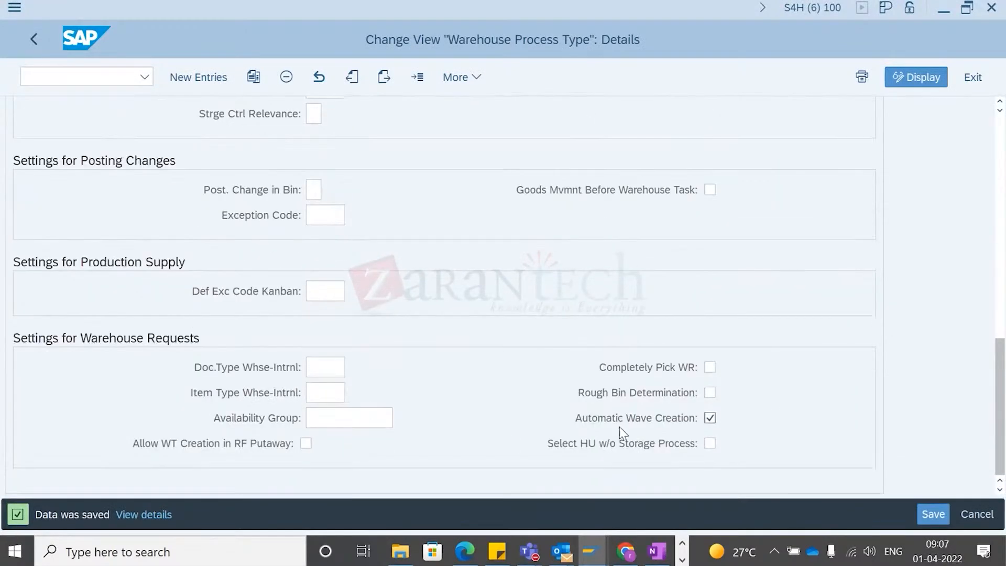
{"action": "scroll", "coordinate": [386, 310], "scroll_direction": "up", "scroll_amount": 5}
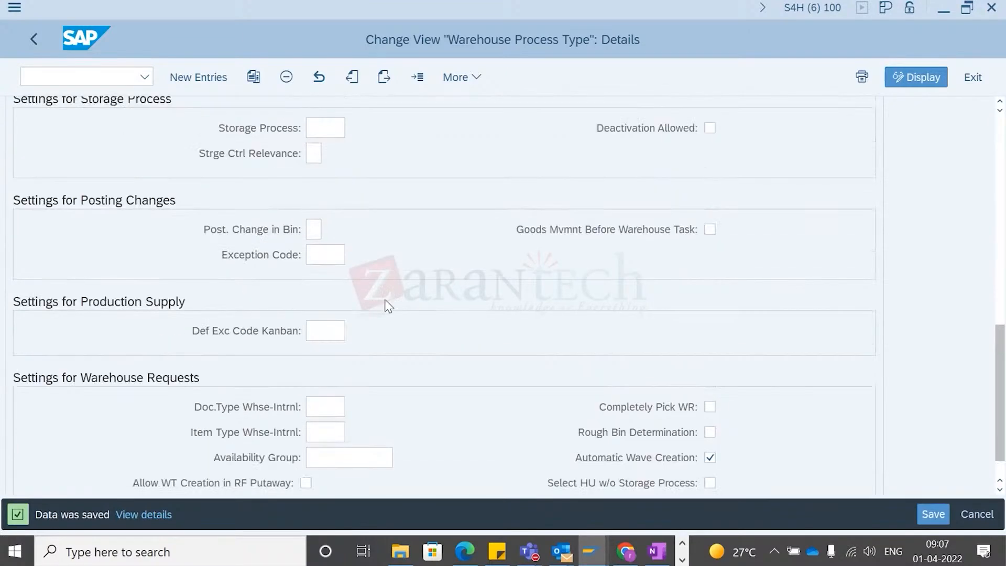
{"action": "scroll", "coordinate": [388, 329], "scroll_direction": "up", "scroll_amount": 8}
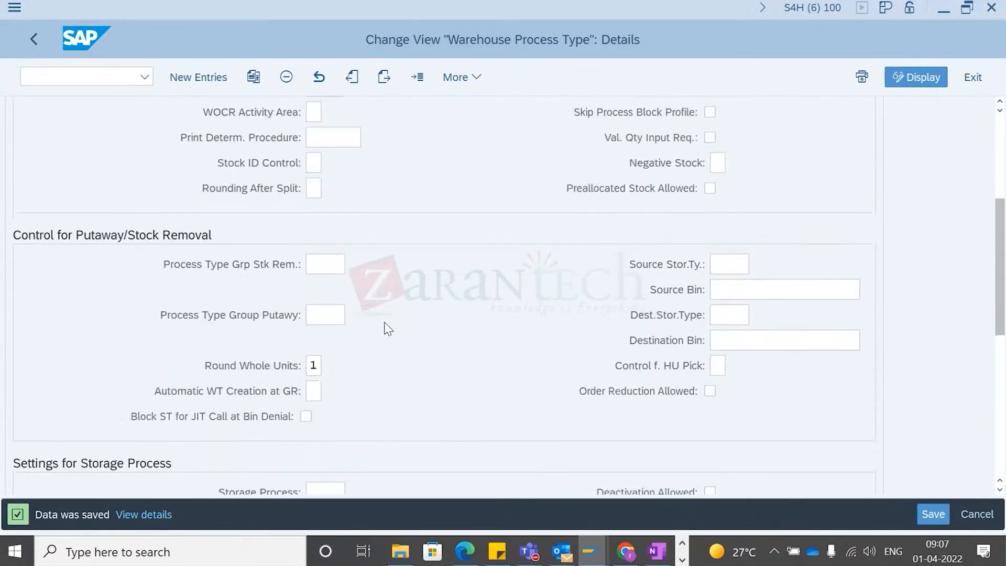
{"action": "scroll", "coordinate": [388, 329], "scroll_direction": "up", "scroll_amount": 3}
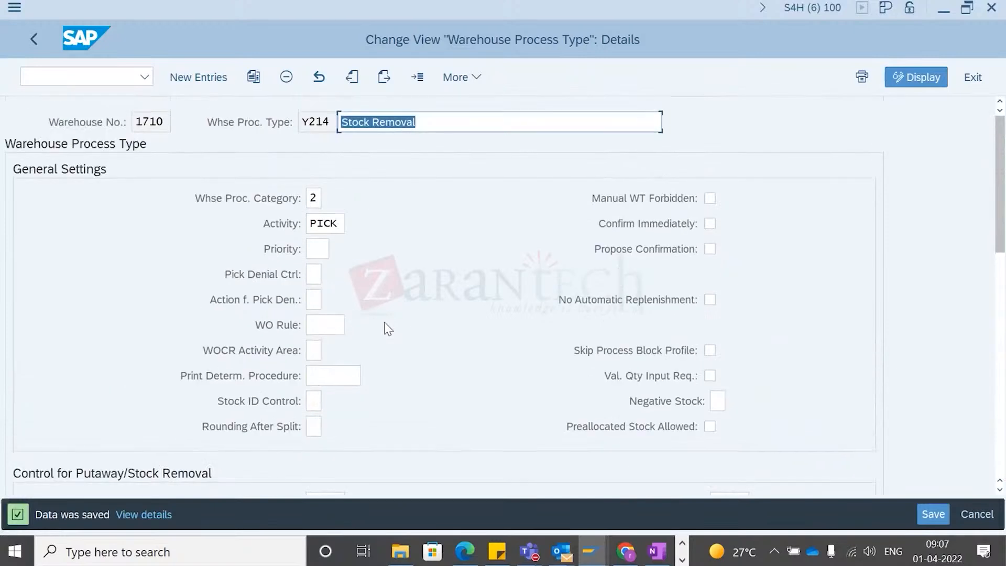
{"action": "key", "text": "alt+Tab"}
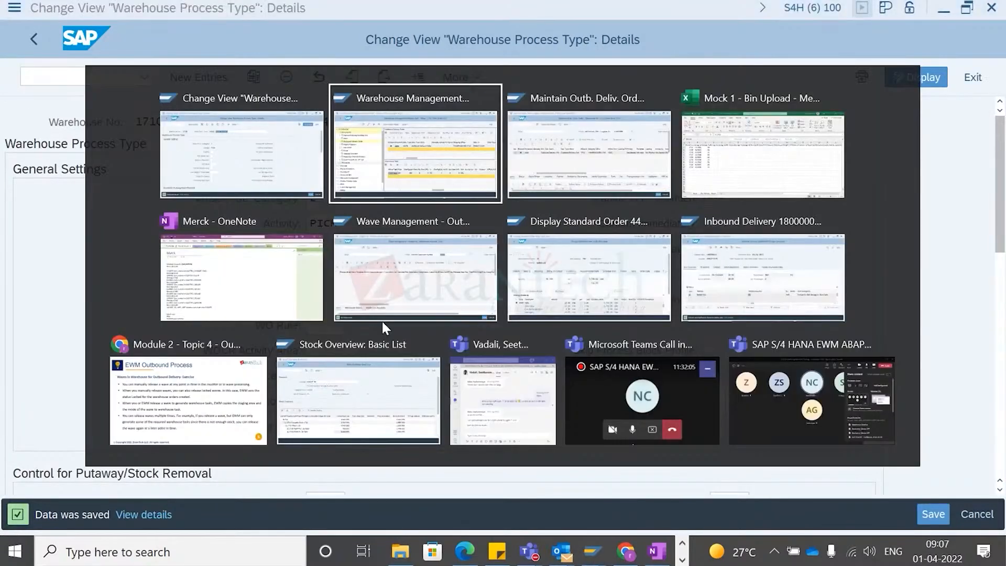
{"action": "key", "text": "alt+shift+Tab"}
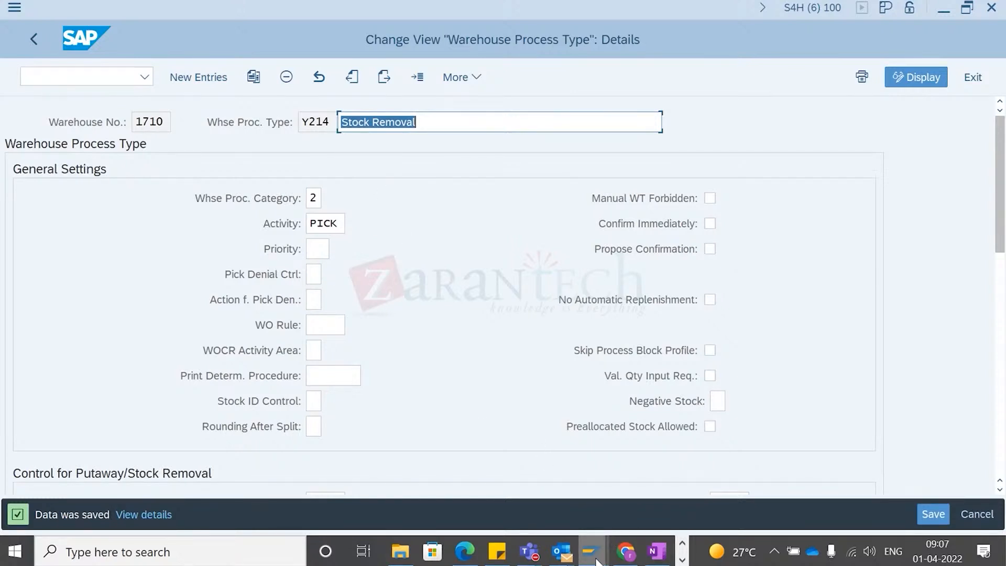
- Return to the warehouse monitor and collapse its Outbound node
{"action": "mouse_move", "coordinate": [597, 562]}
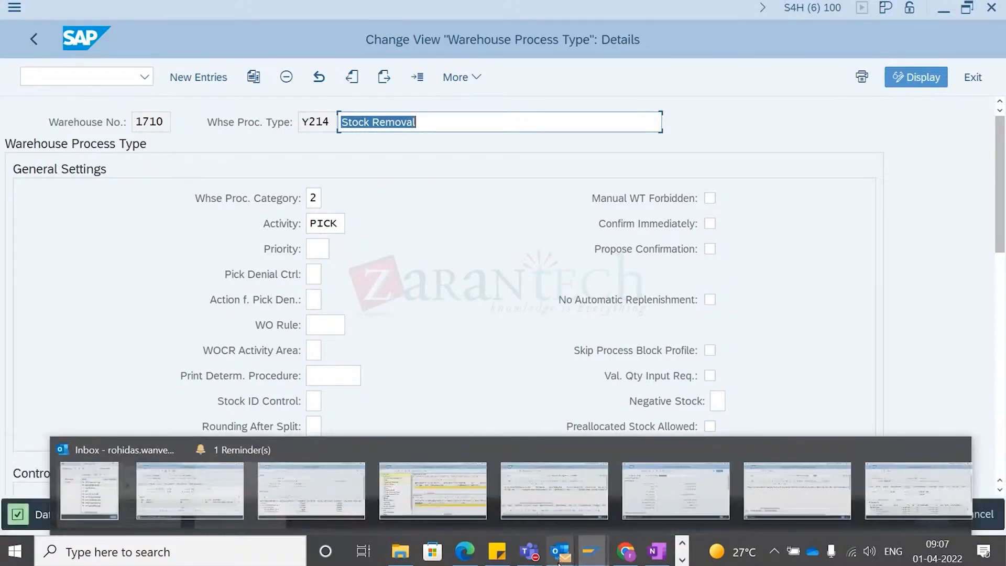
{"action": "left_click", "coordinate": [600, 557]}
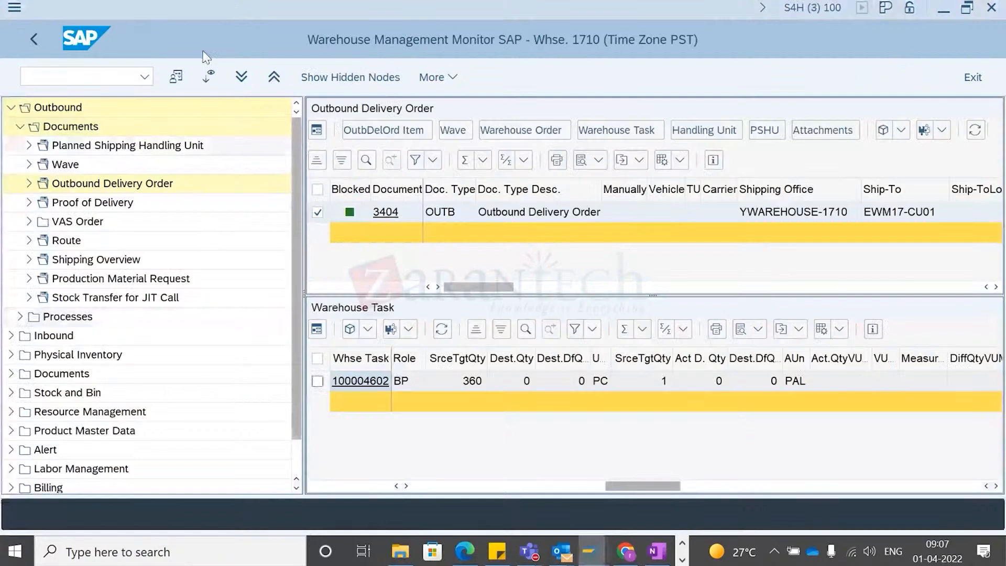
{"action": "left_click", "coordinate": [414, 517]}
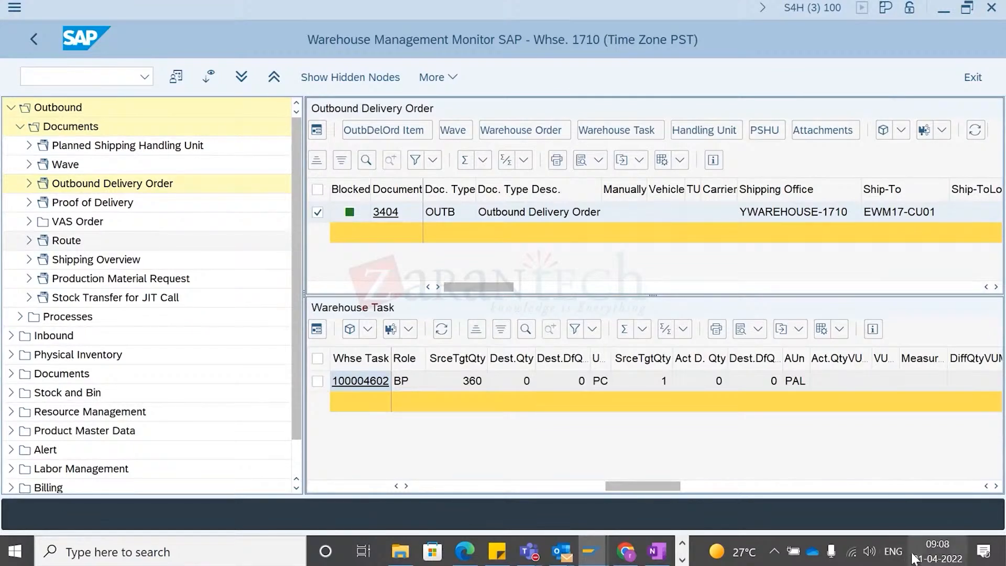
{"action": "left_click", "coordinate": [938, 551]}
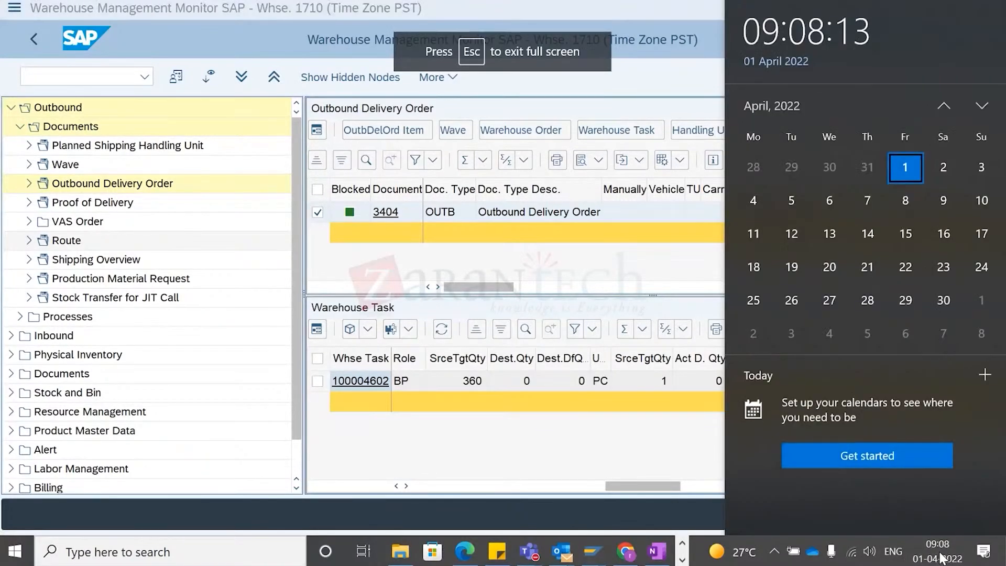
{"action": "left_click", "coordinate": [628, 265]}
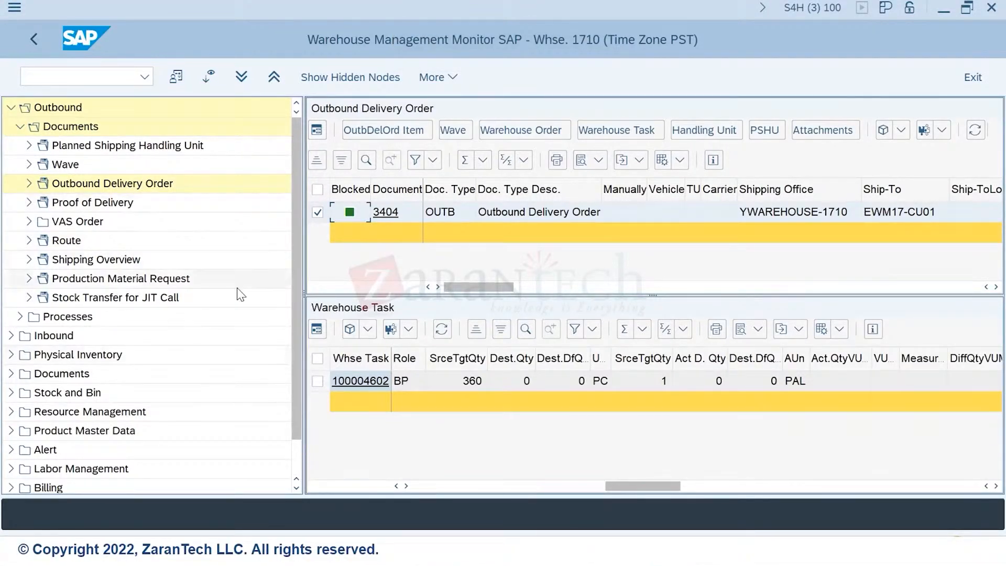
{"action": "left_click", "coordinate": [229, 176]}
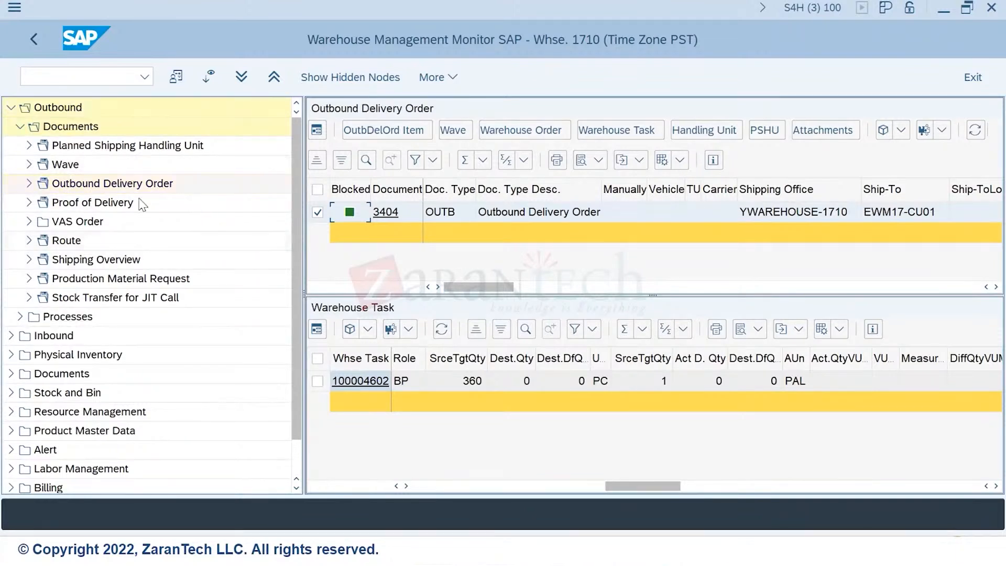
{"action": "left_click", "coordinate": [13, 108]}
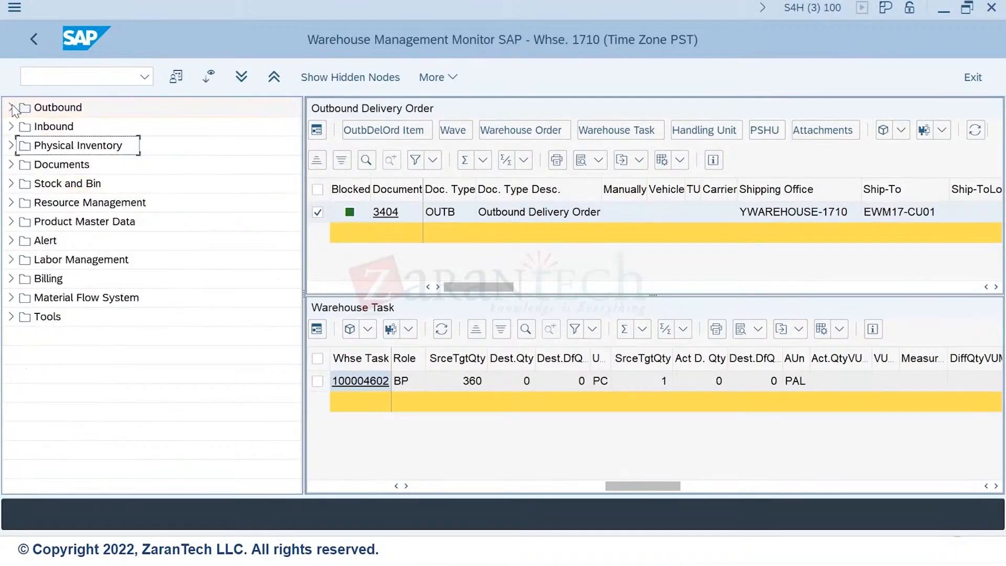